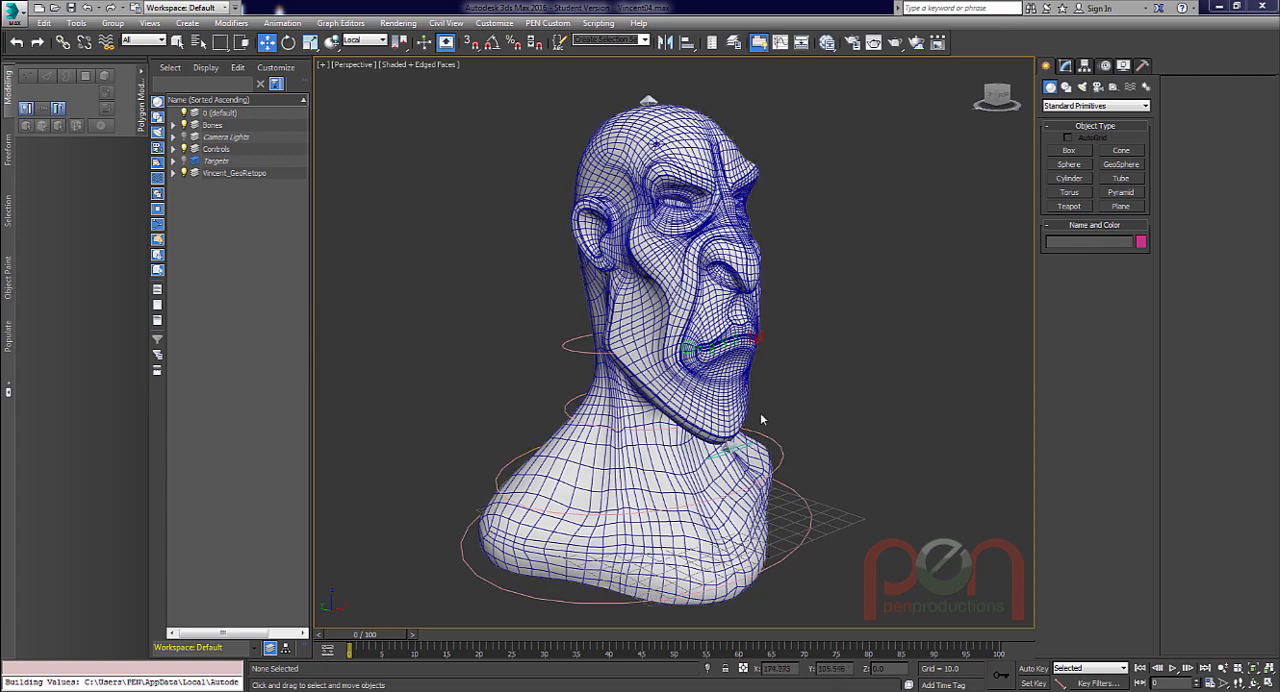
# Switch to the Left view and examine the mesh topology around the head's eye socket up close.
pyautogui.keyDown('alt'); pyautogui.moveTo(757, 371); pyautogui.dragTo(692, 275, button='middle'); pyautogui.keyUp('alt')
pyautogui.press('l')
pyautogui.scroll(5, 716, 210)
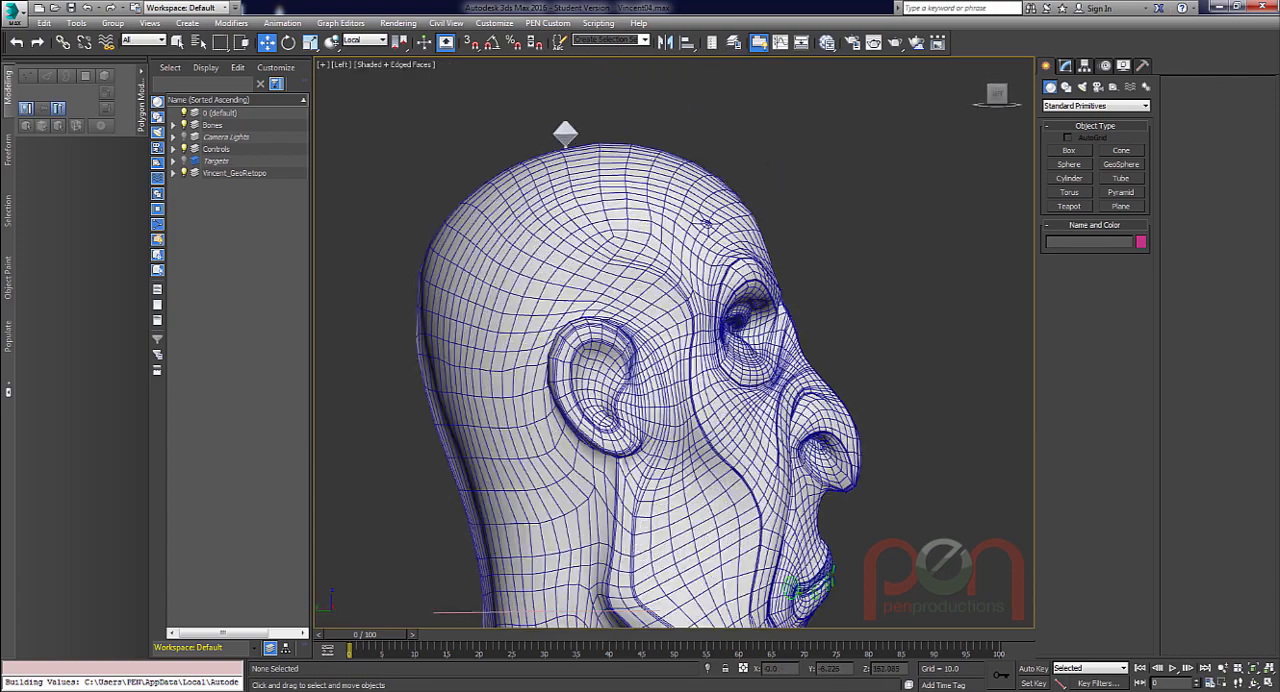
pyautogui.click(793, 280)
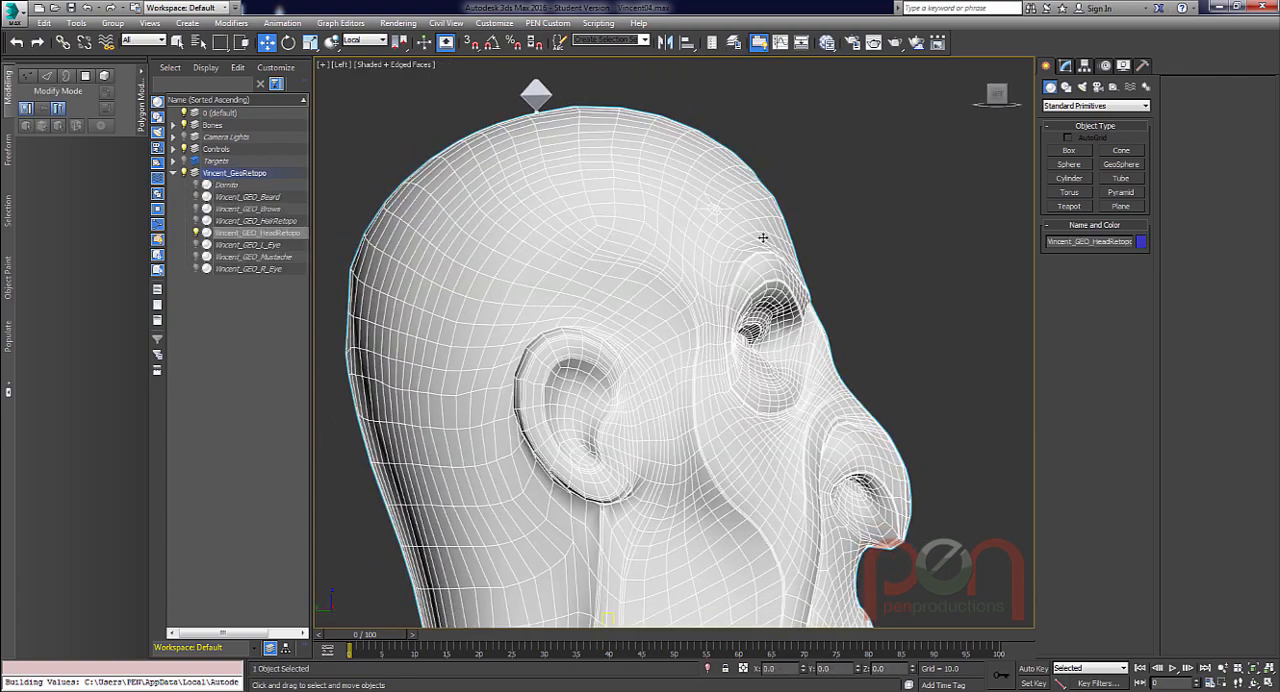
pyautogui.scroll(4, 726, 367)
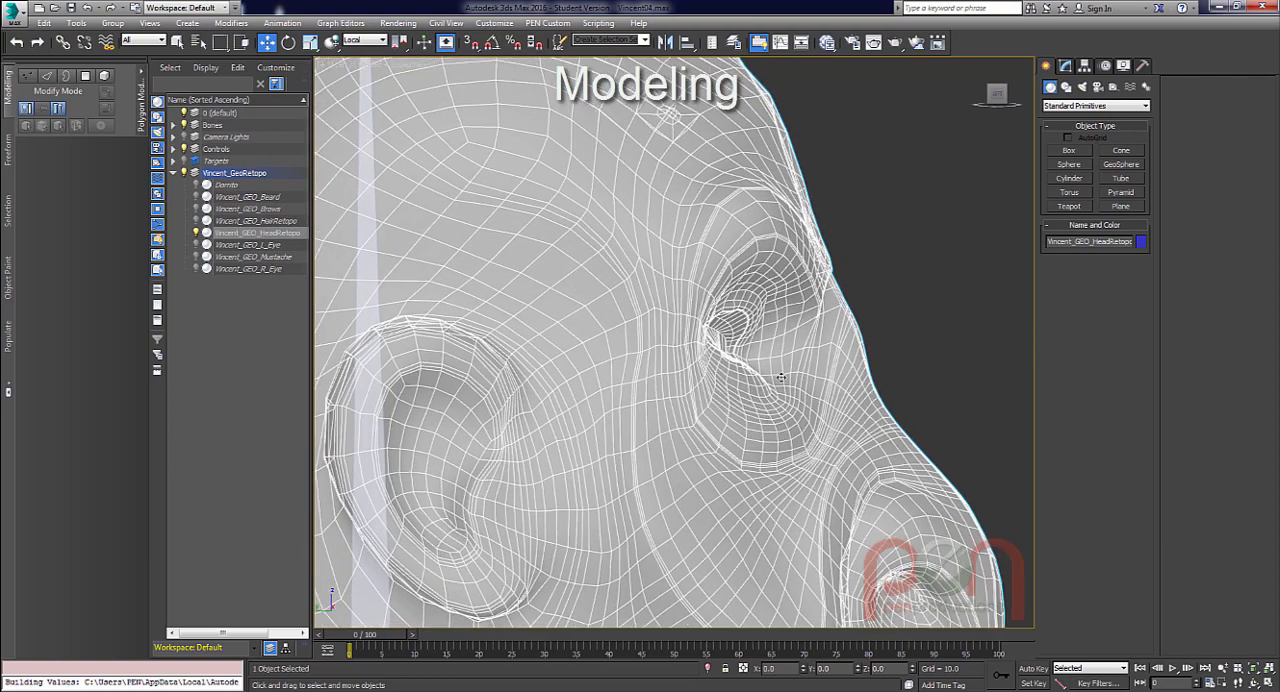
pyautogui.scroll(2, 726, 367)
pyautogui.click(942, 292)
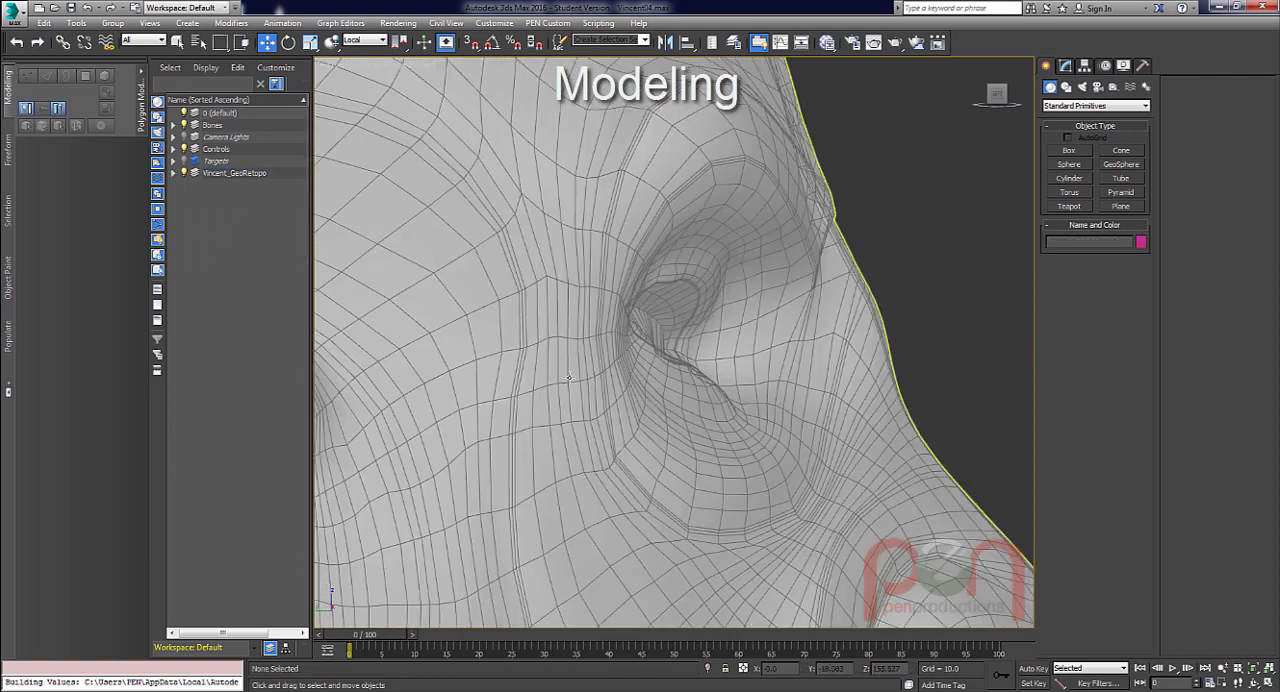
pyautogui.scroll(1, 740, 343)
pyautogui.moveTo(716, 348)
pyautogui.mouseDown(button='middle')
pyautogui.moveTo(781, 336)
pyautogui.moveTo(741, 345)
pyautogui.mouseUp(button='middle')
pyautogui.scroll(1, 755, 347)
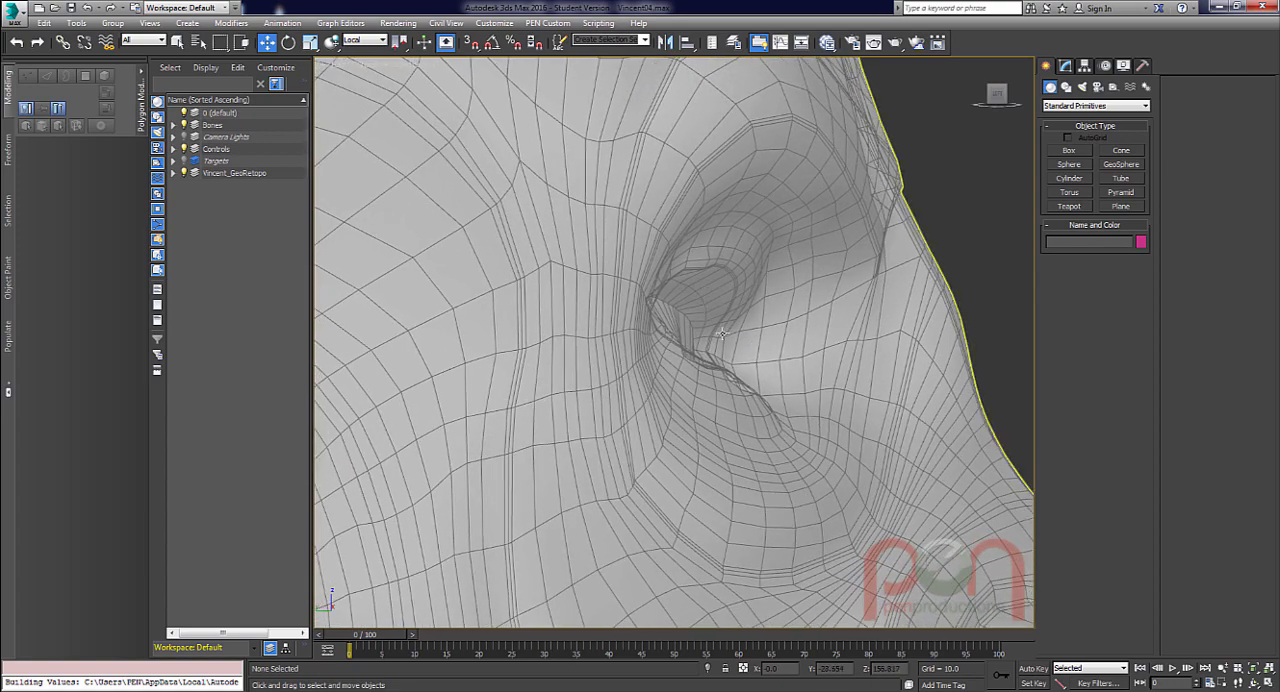
pyautogui.scroll(1, 753, 408)
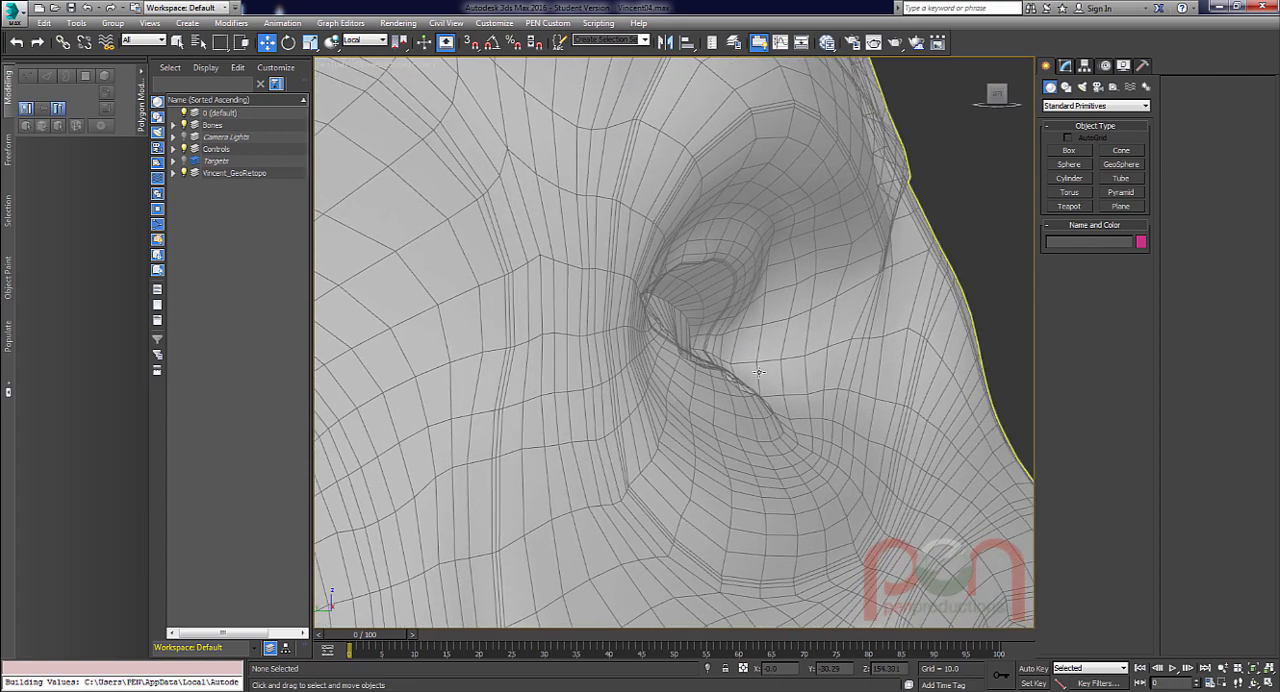
pyautogui.click(1066, 87)
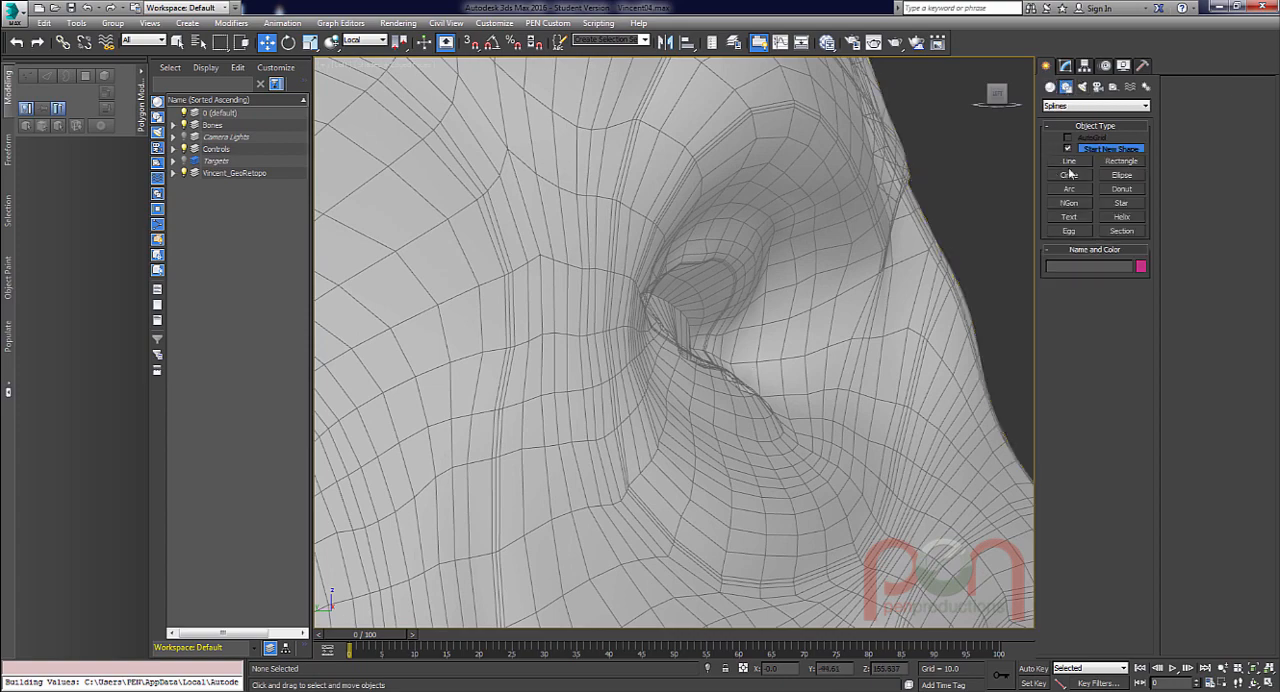
pyautogui.click(1069, 176)
pyautogui.click(686, 329)
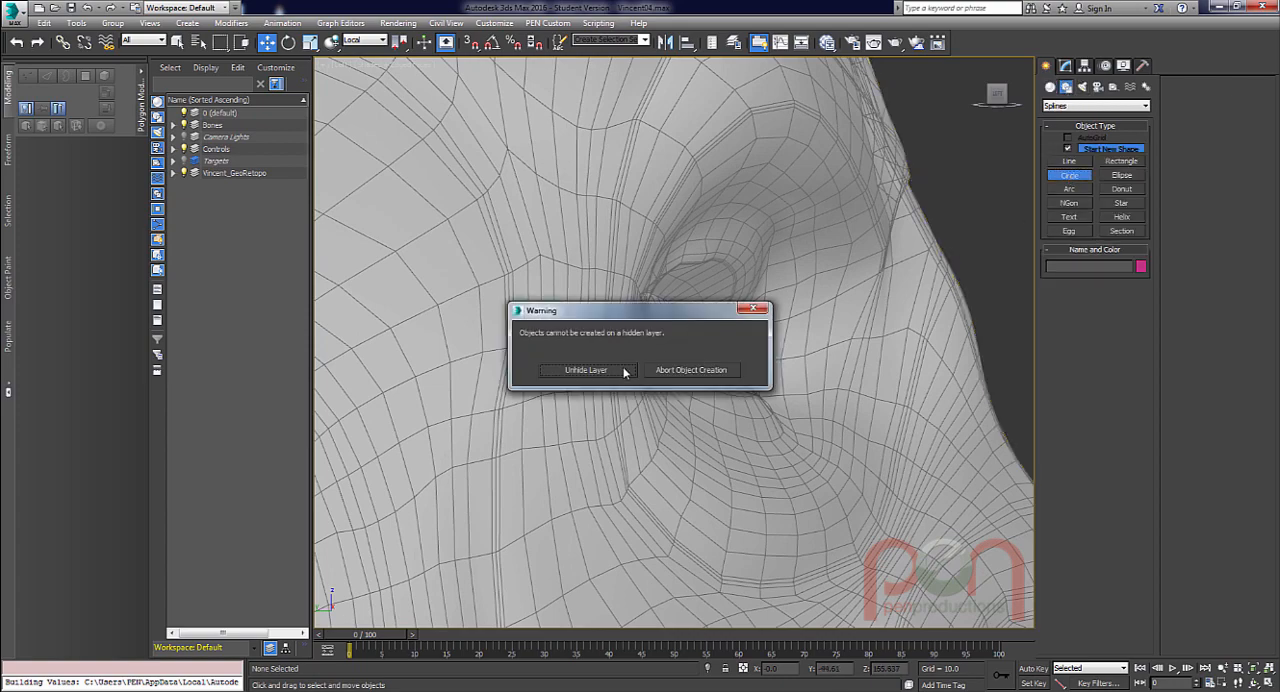
pyautogui.click(756, 309)
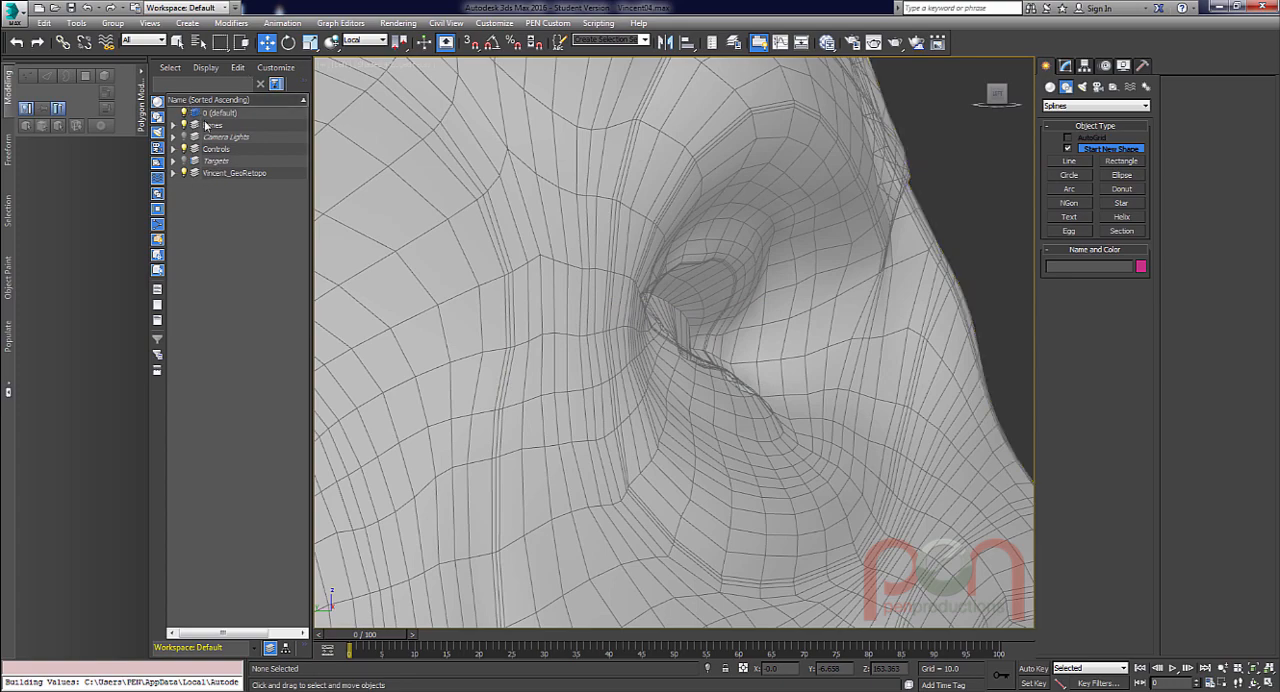
# Draw a circle spline with a radius of about 7.7 over the eye socket and shift it slightly downward.
pyautogui.click(1069, 180)
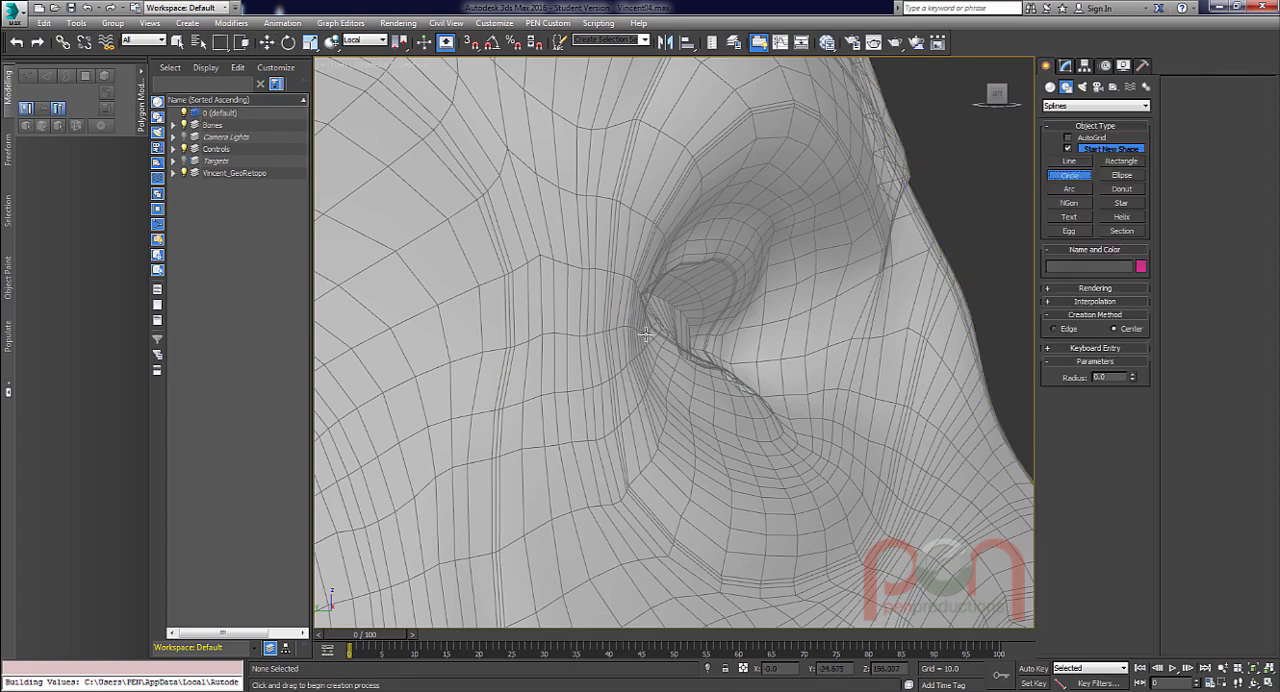
pyautogui.moveTo(593, 311); pyautogui.dragTo(625, 453)
pyautogui.press('w')
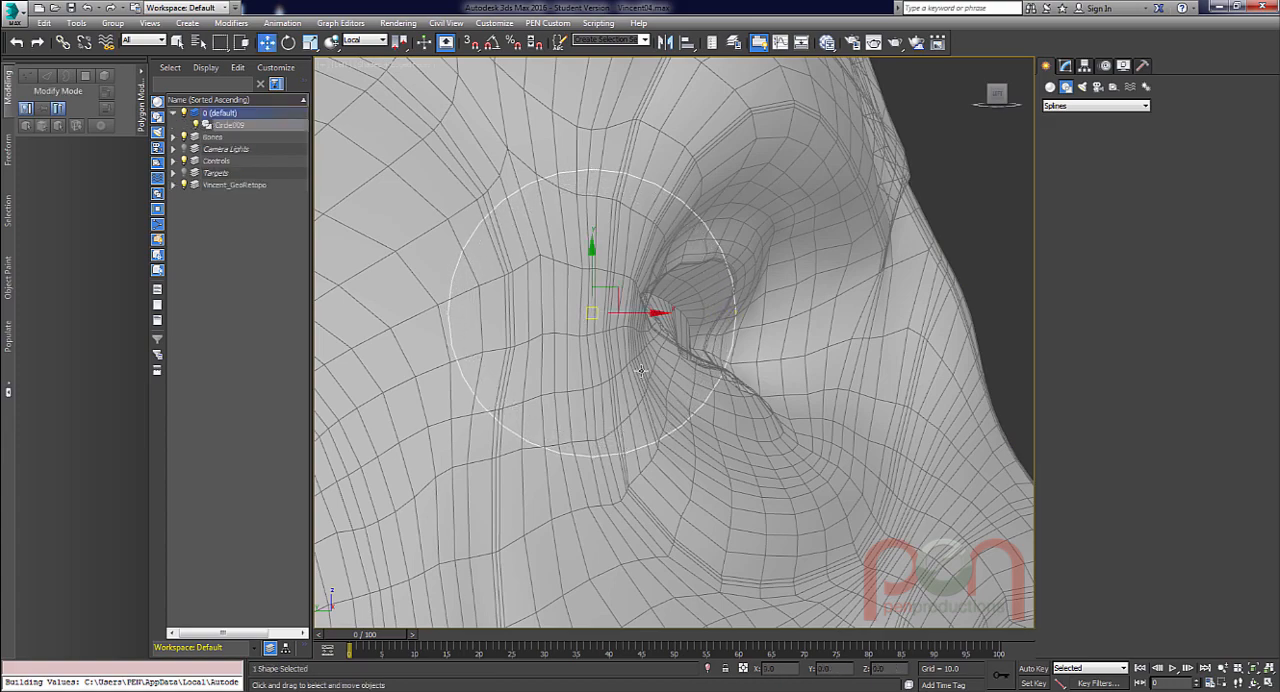
pyautogui.moveTo(618, 285); pyautogui.dragTo(616, 301)
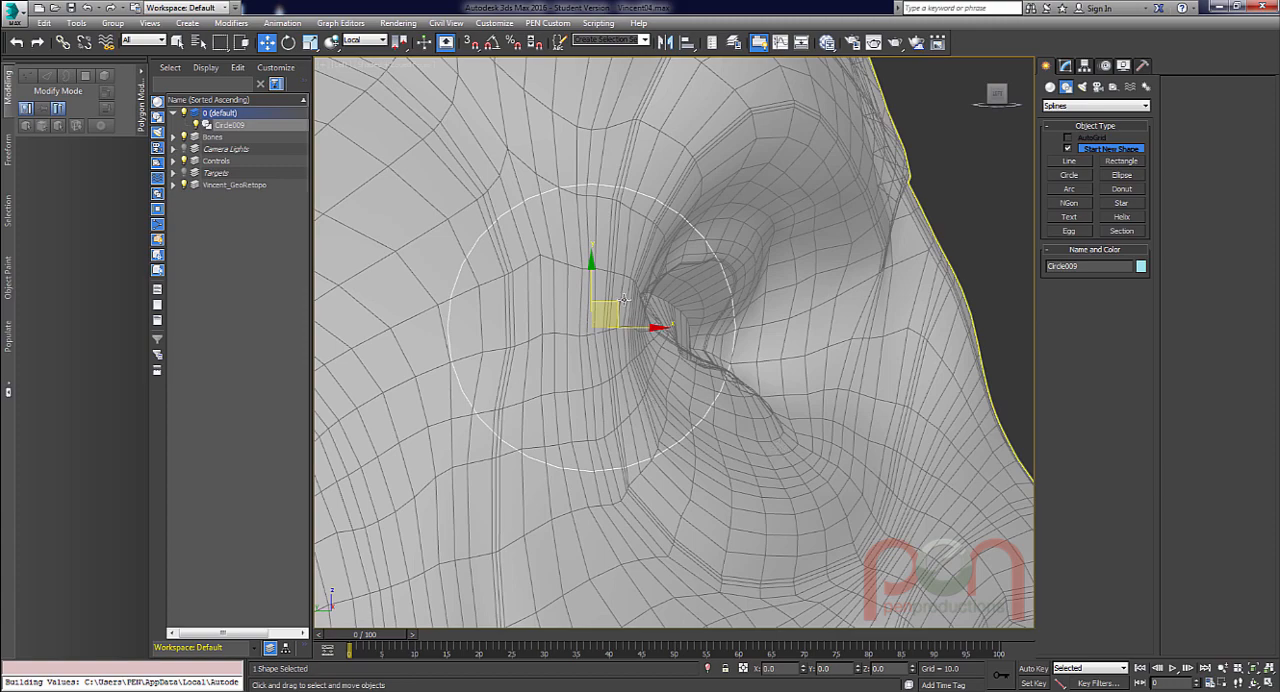
# Increase the circle's radius to 8.371 and reposition it to fit the eye socket.
pyautogui.click(1066, 66)
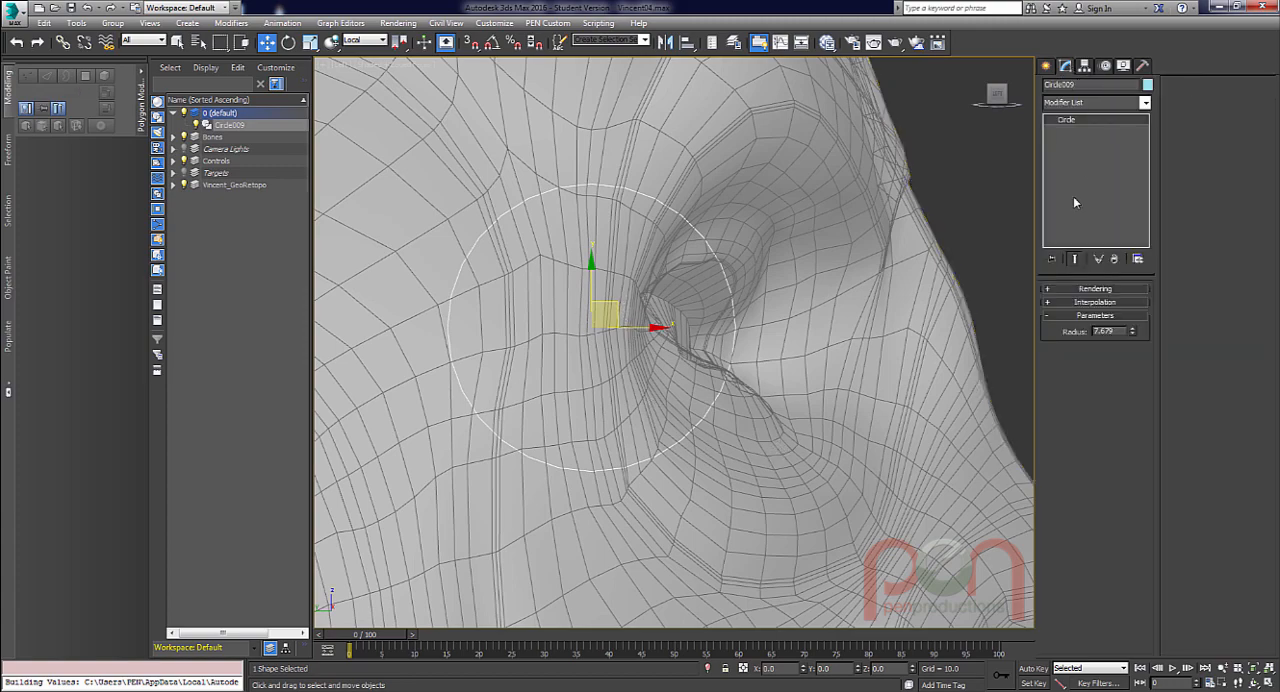
pyautogui.moveTo(1134, 333); pyautogui.dragTo(1129, 338)
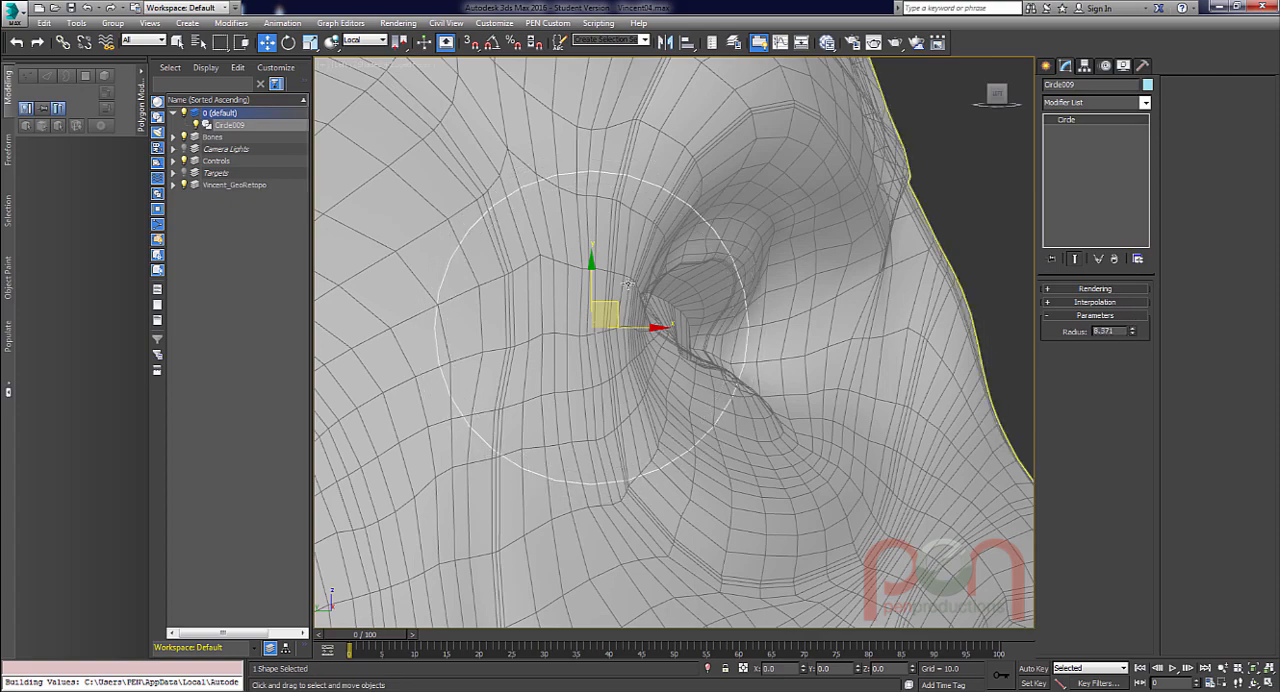
pyautogui.moveTo(615, 300); pyautogui.dragTo(589, 308)
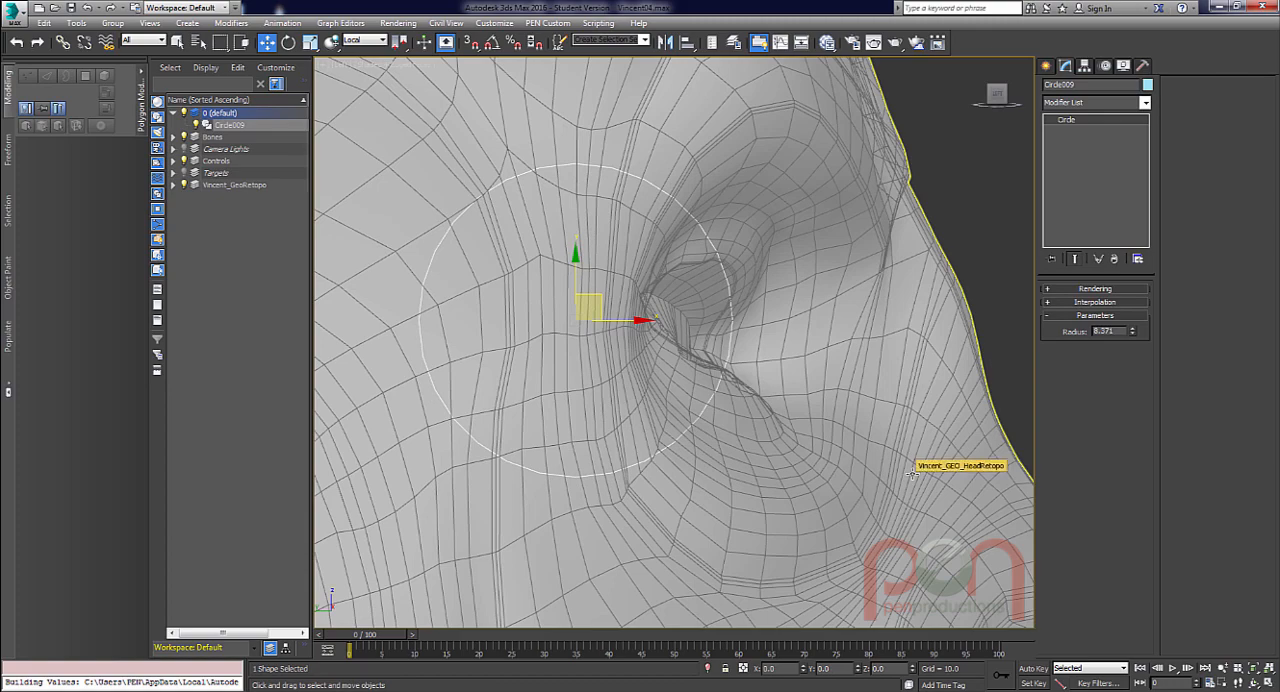
# Clone the circle in place as an independent copy and reduce the copy's radius to 8.119.
pyautogui.hotkey('ctrl', 'v')
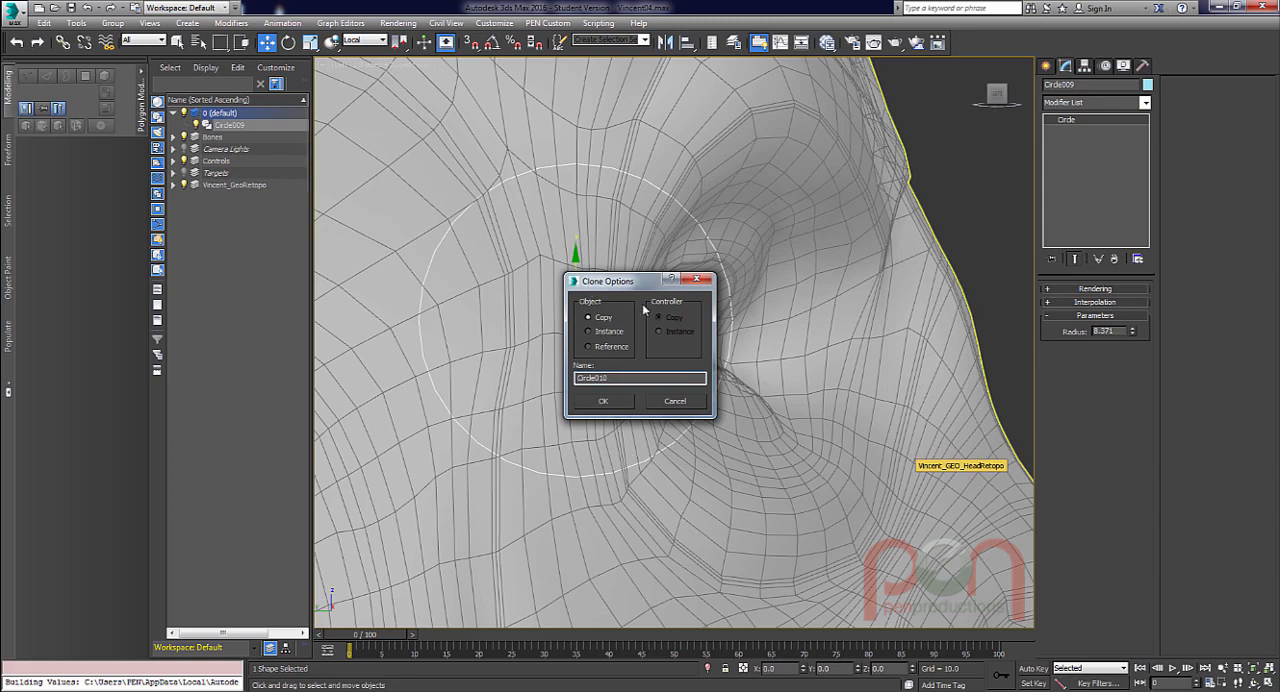
pyautogui.click(603, 401)
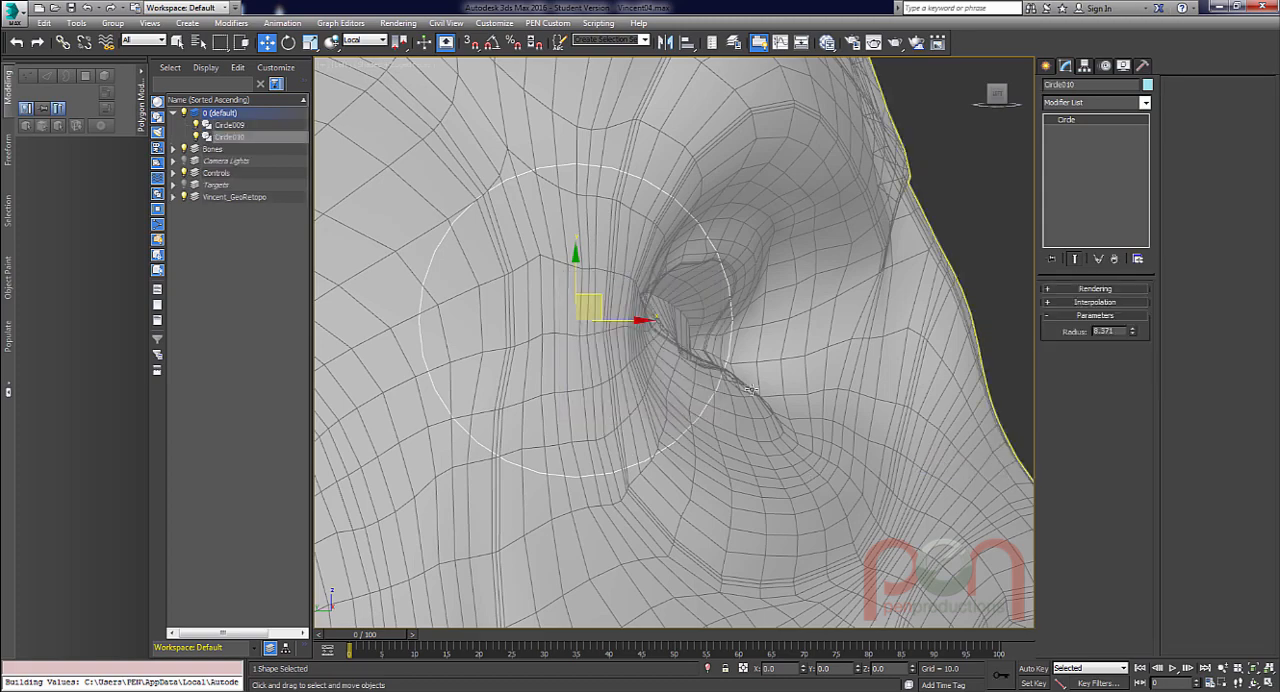
pyautogui.moveTo(1133, 332); pyautogui.dragTo(1133, 336)
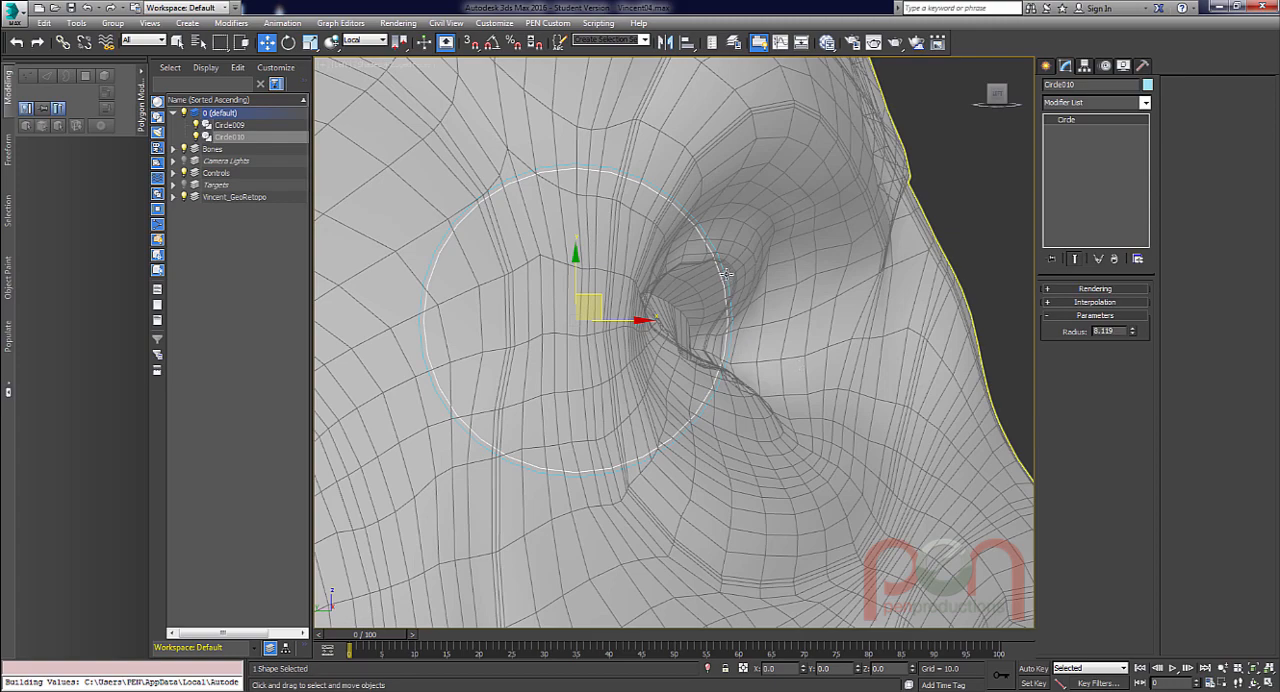
# Convert the inner circle to an editable spline and attach the outer circle to it.
pyautogui.rightClick(643, 296)
pyautogui.moveTo(700, 431)
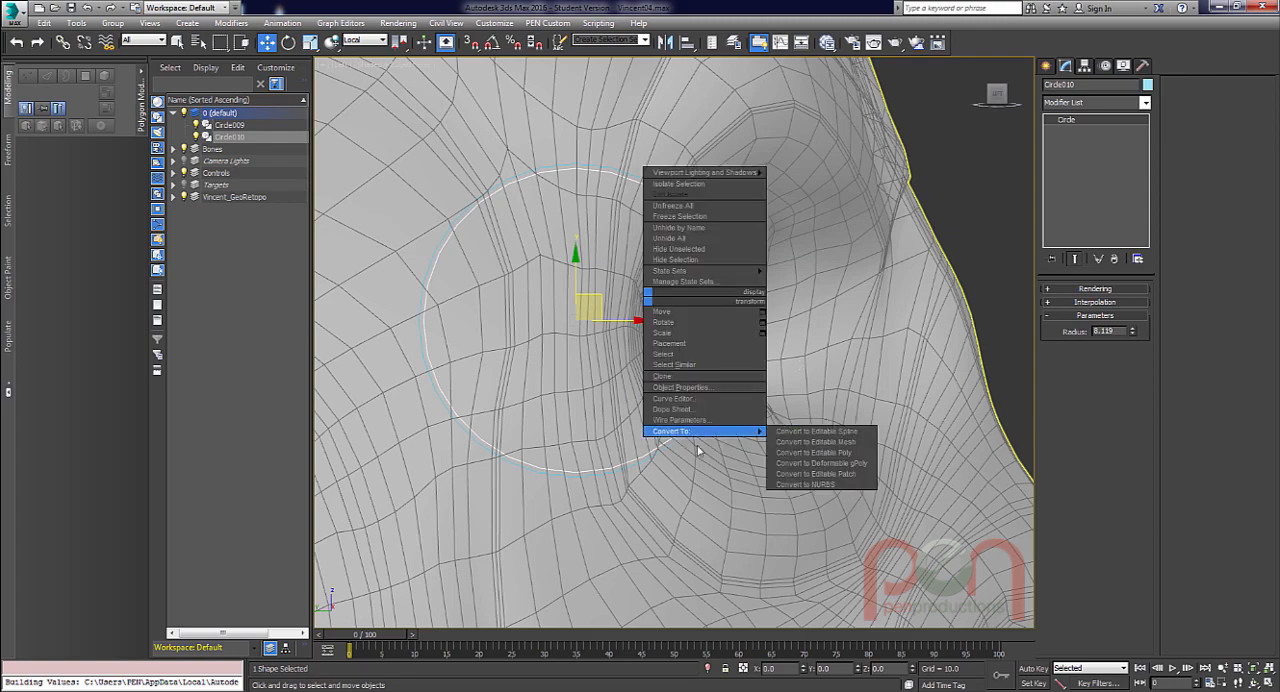
pyautogui.click(843, 433)
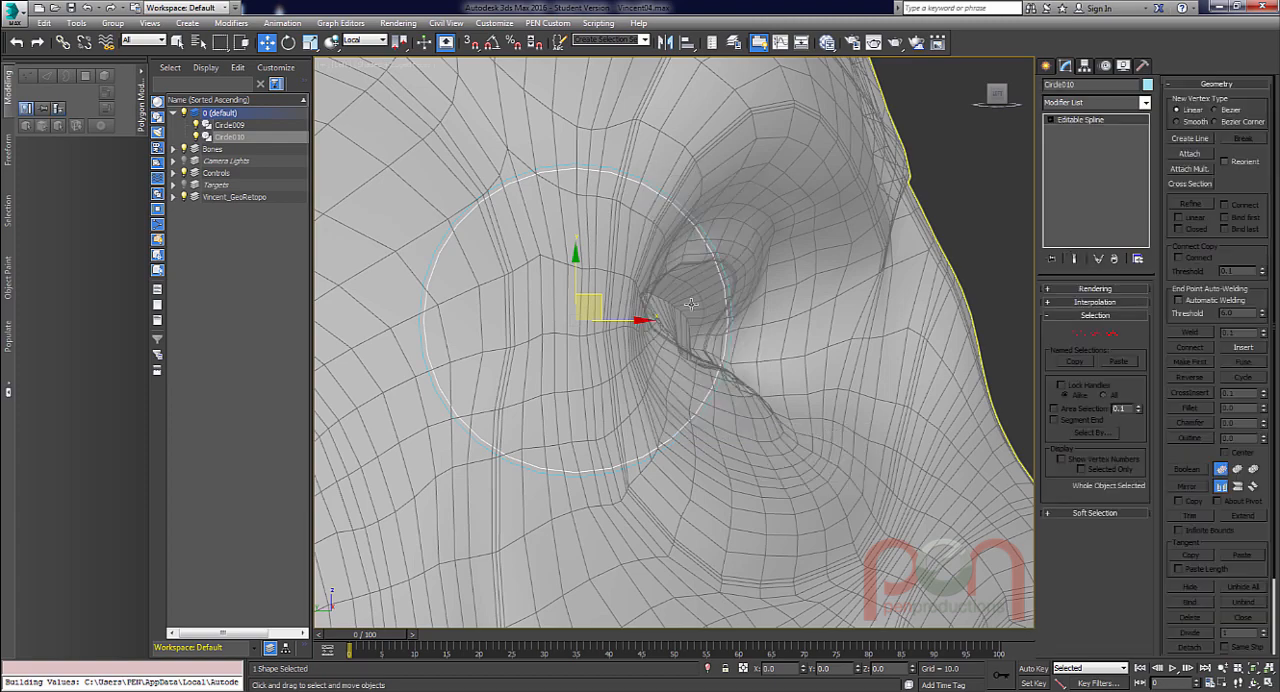
pyautogui.rightClick(620, 321)
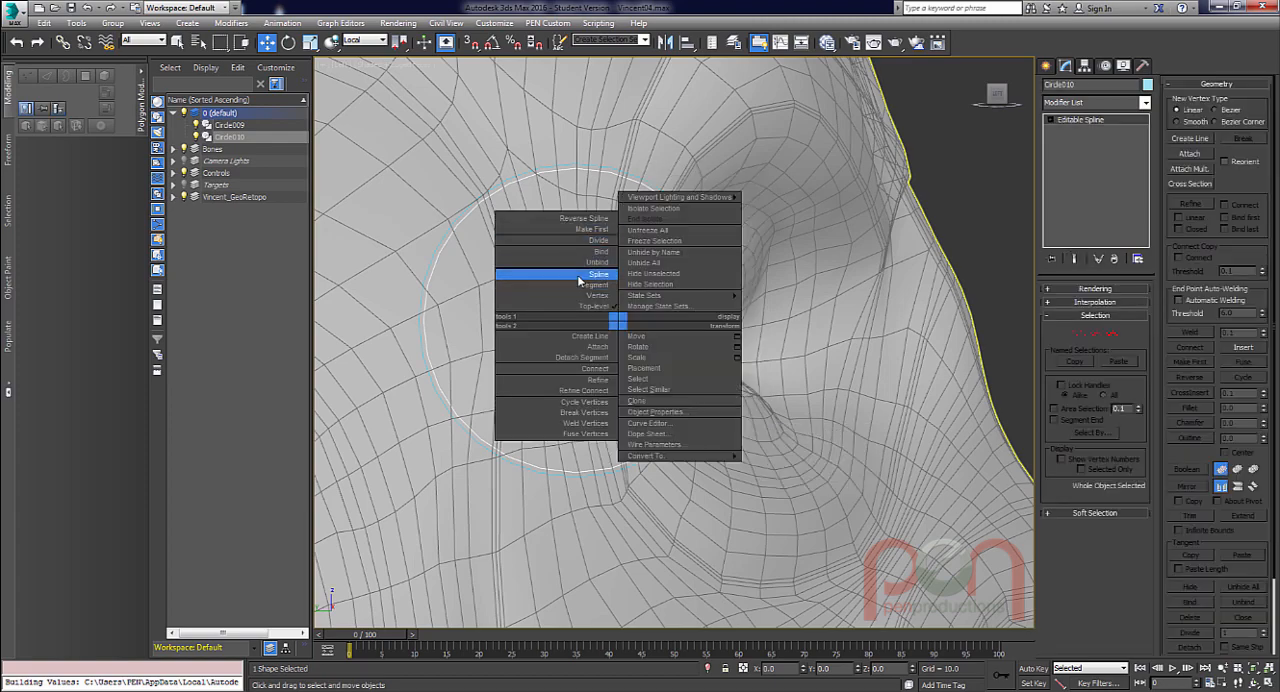
pyautogui.click(567, 350)
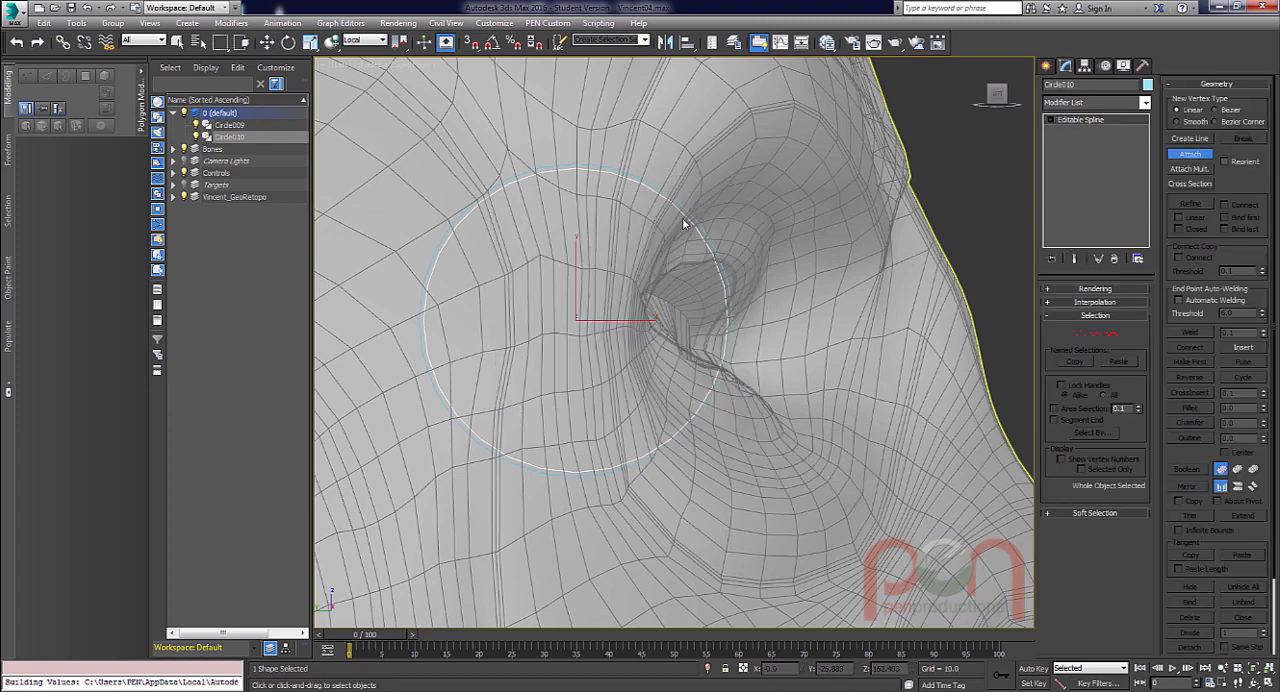
pyautogui.click(688, 212)
pyautogui.scroll(1, 651, 307)
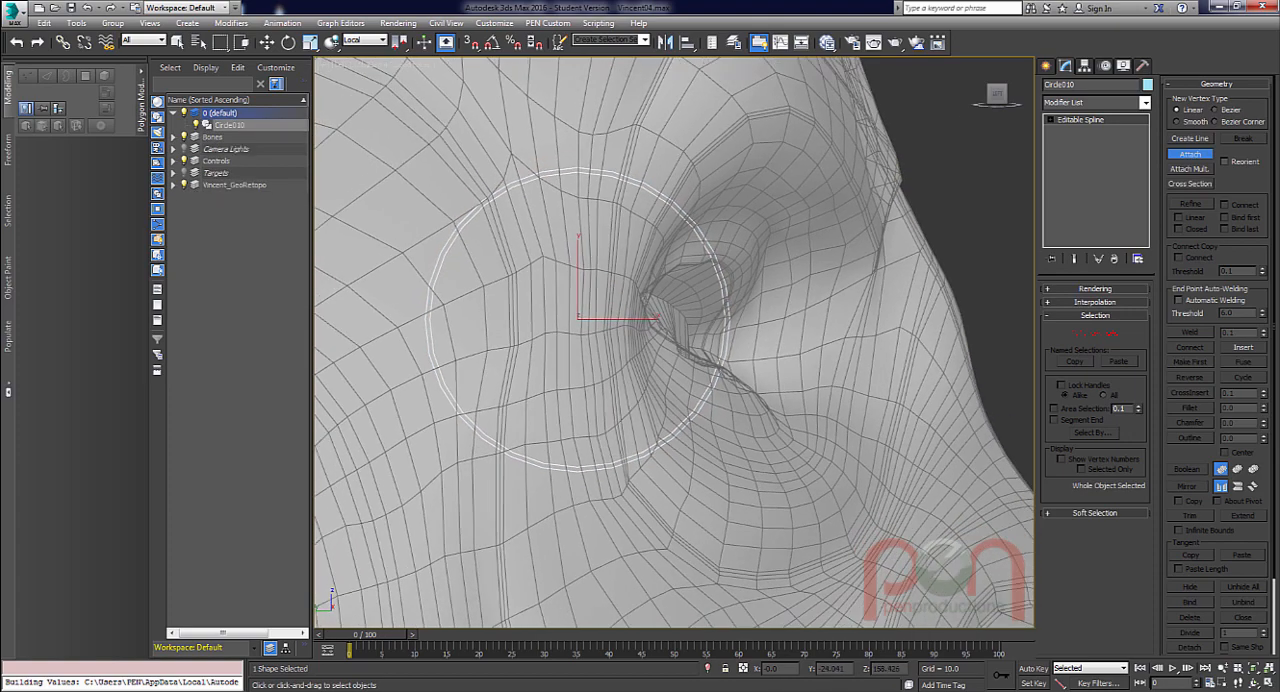
pyautogui.moveTo(633, 298); pyautogui.dragTo(663, 300, button='middle')
pyautogui.scroll(1, 663, 300)
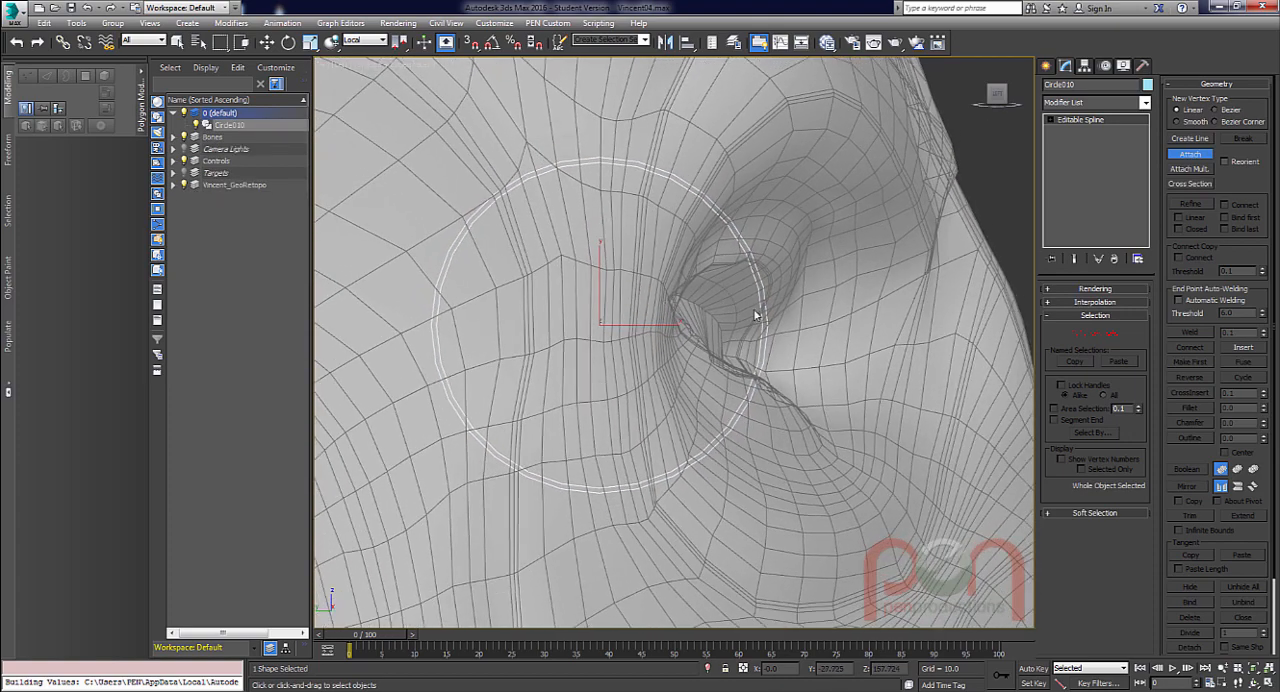
pyautogui.press('w')
# Delete the four lower segments of both circles, leaving two concentric upper half arcs.
pyautogui.scroll(1, 830, 299)
pyautogui.scroll(1, 748, 237)
pyautogui.moveTo(694, 319); pyautogui.dragTo(736, 322, button='middle')
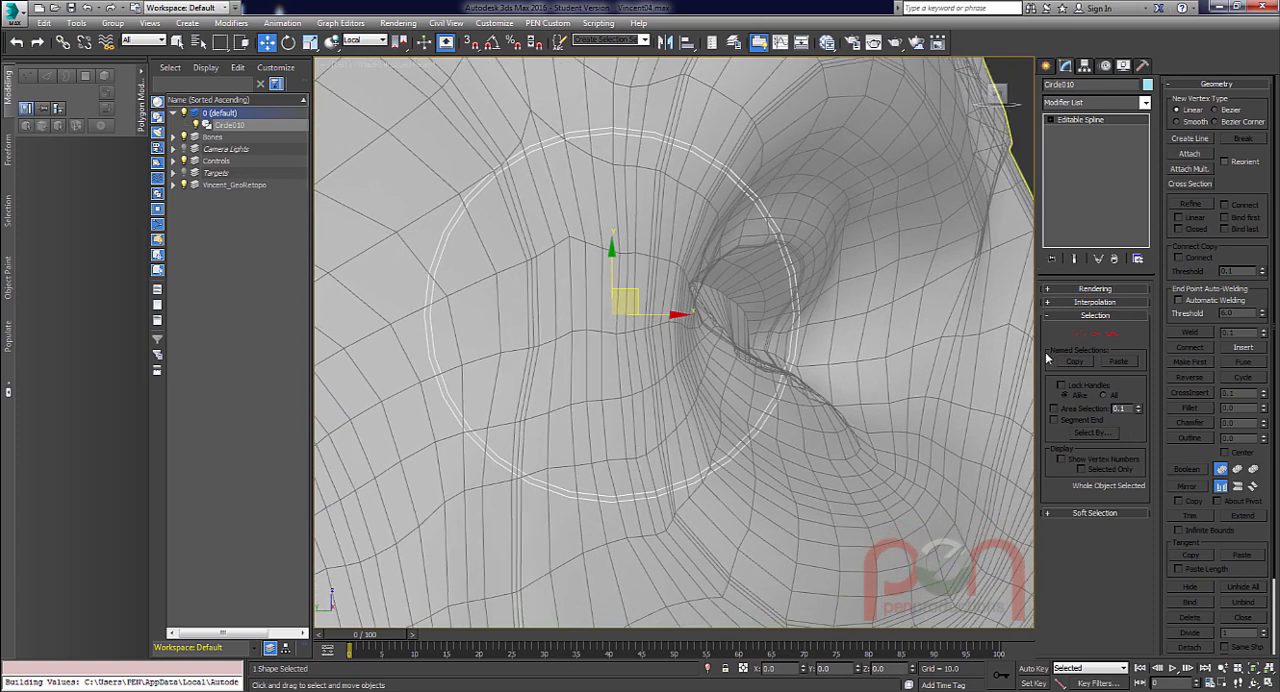
pyautogui.keyDown('alt'); pyautogui.moveTo(671, 359); pyautogui.dragTo(667, 349, button='middle'); pyautogui.keyUp('alt')
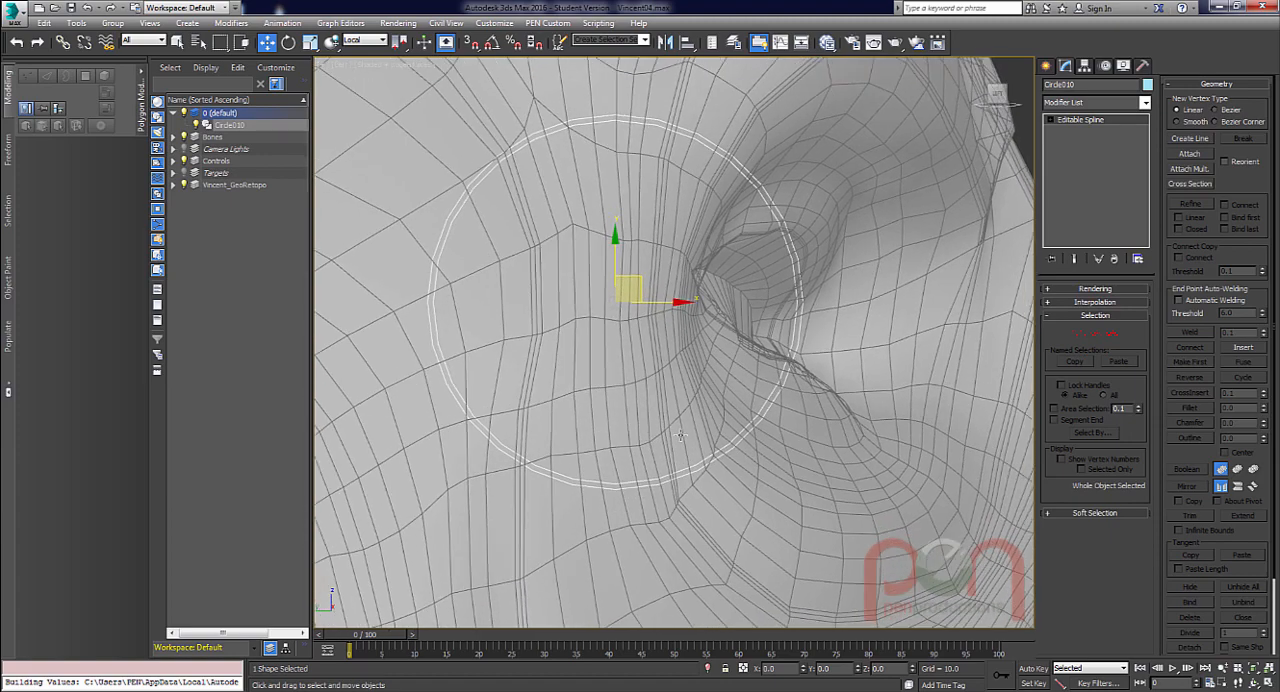
pyautogui.press('1')
pyautogui.moveTo(674, 433); pyautogui.dragTo(660, 434, button='middle')
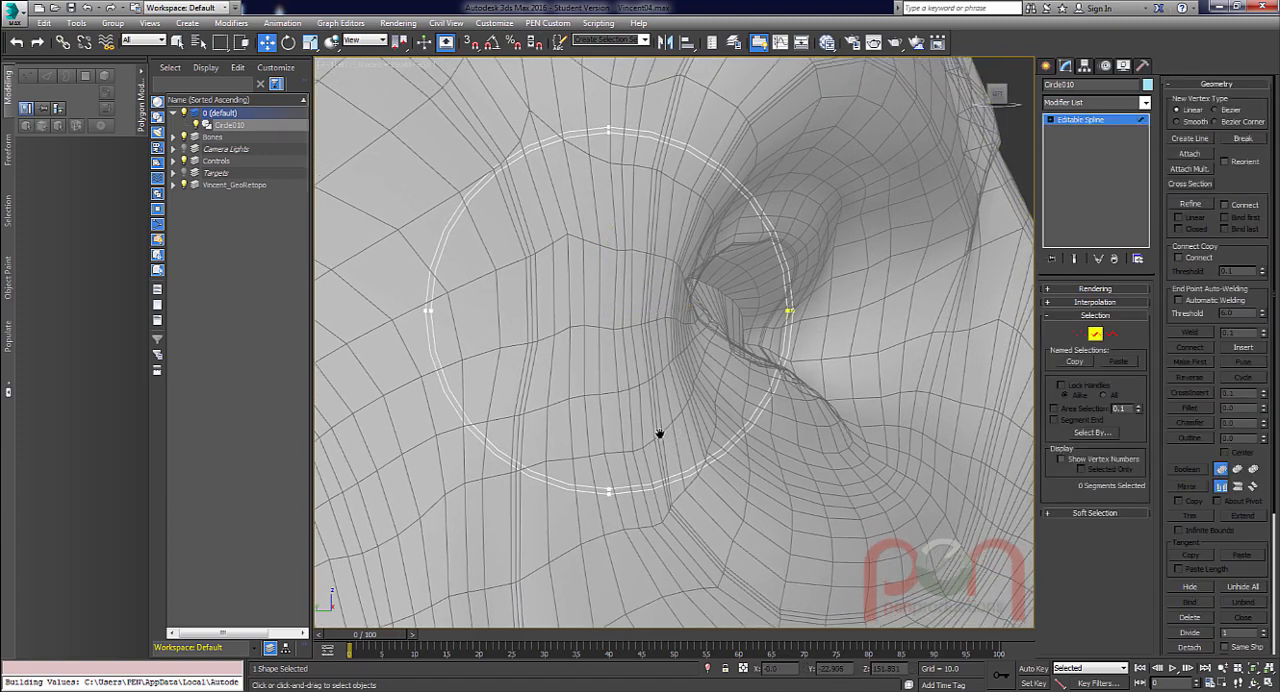
pyautogui.scroll(-1, 659, 436)
pyautogui.moveTo(513, 539); pyautogui.dragTo(724, 457)
pyautogui.moveTo(633, 460); pyautogui.dragTo(639, 455, button='middle')
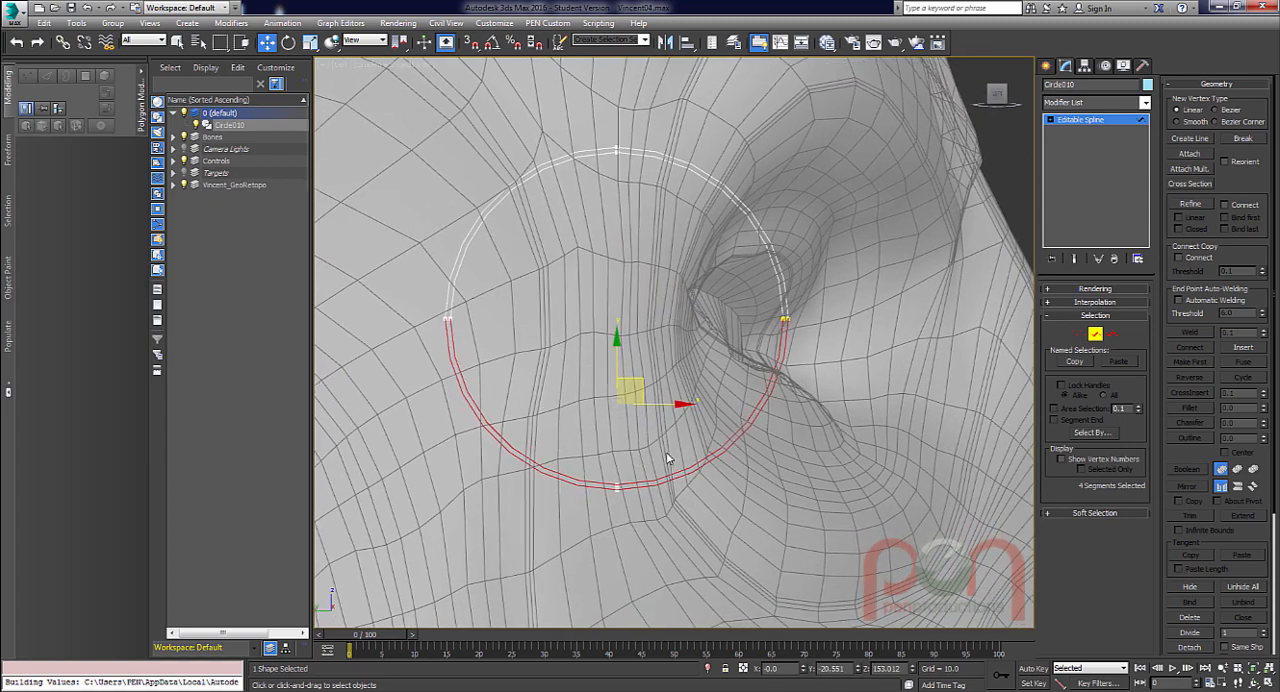
pyautogui.press('Delete')
# Apply a Lathe modifier to the half arcs and set its direction to X.
pyautogui.keyDown('alt'); pyautogui.moveTo(697, 420); pyautogui.dragTo(808, 312, button='middle'); pyautogui.keyUp('alt')
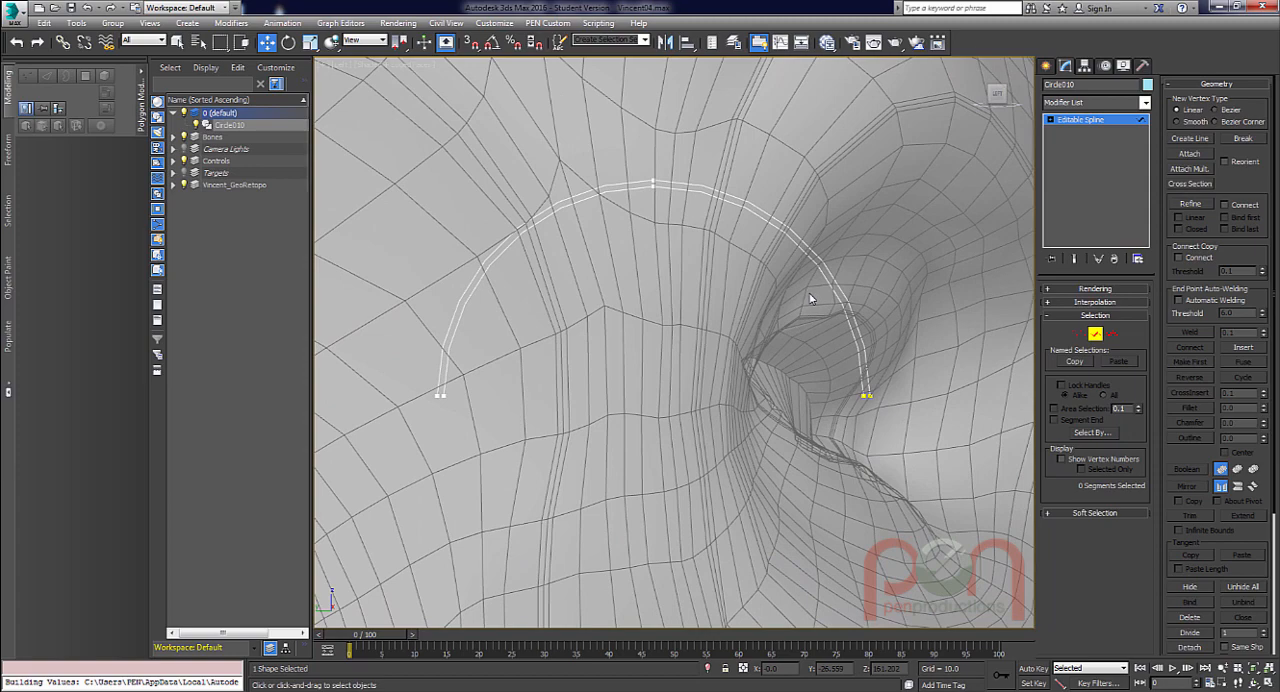
pyautogui.press('x')
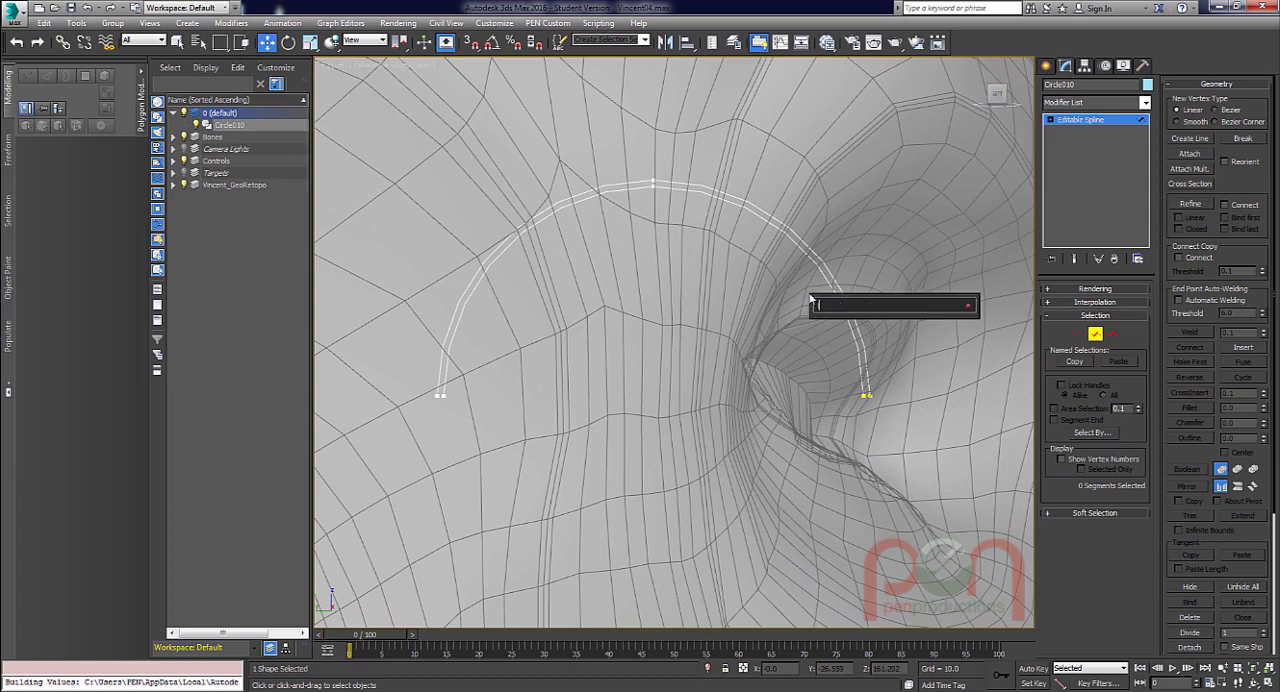
pyautogui.write('lath')
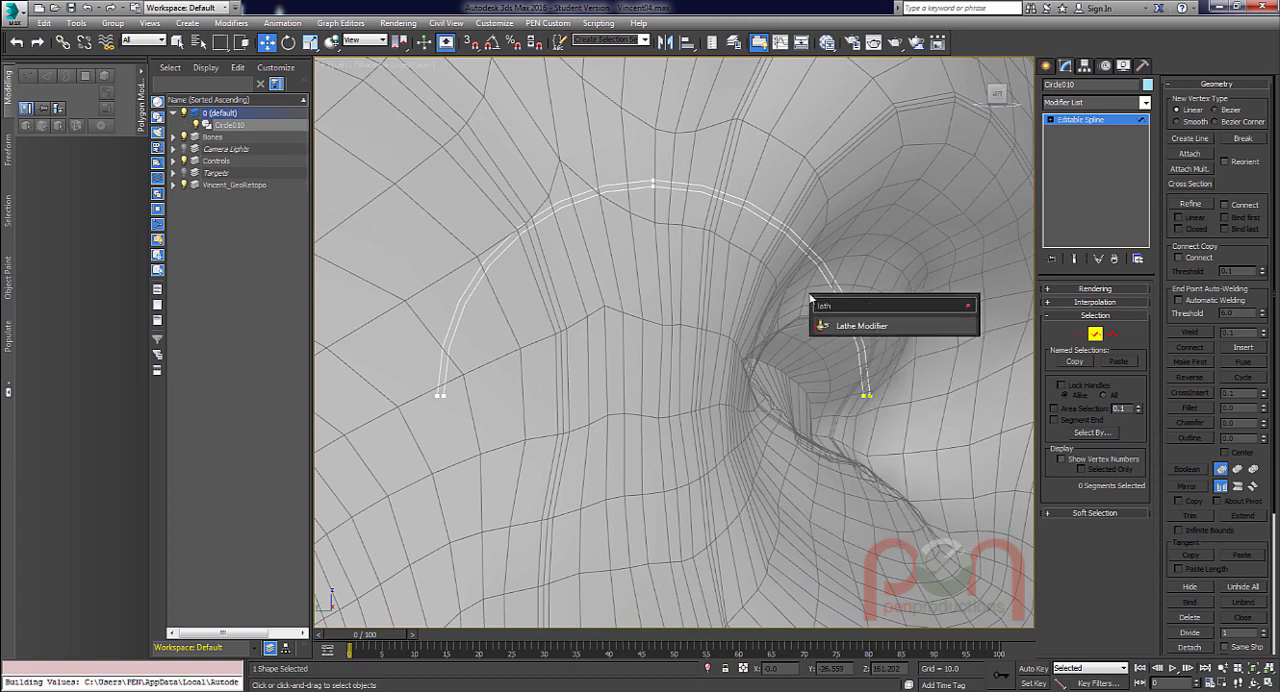
pyautogui.press('Return')
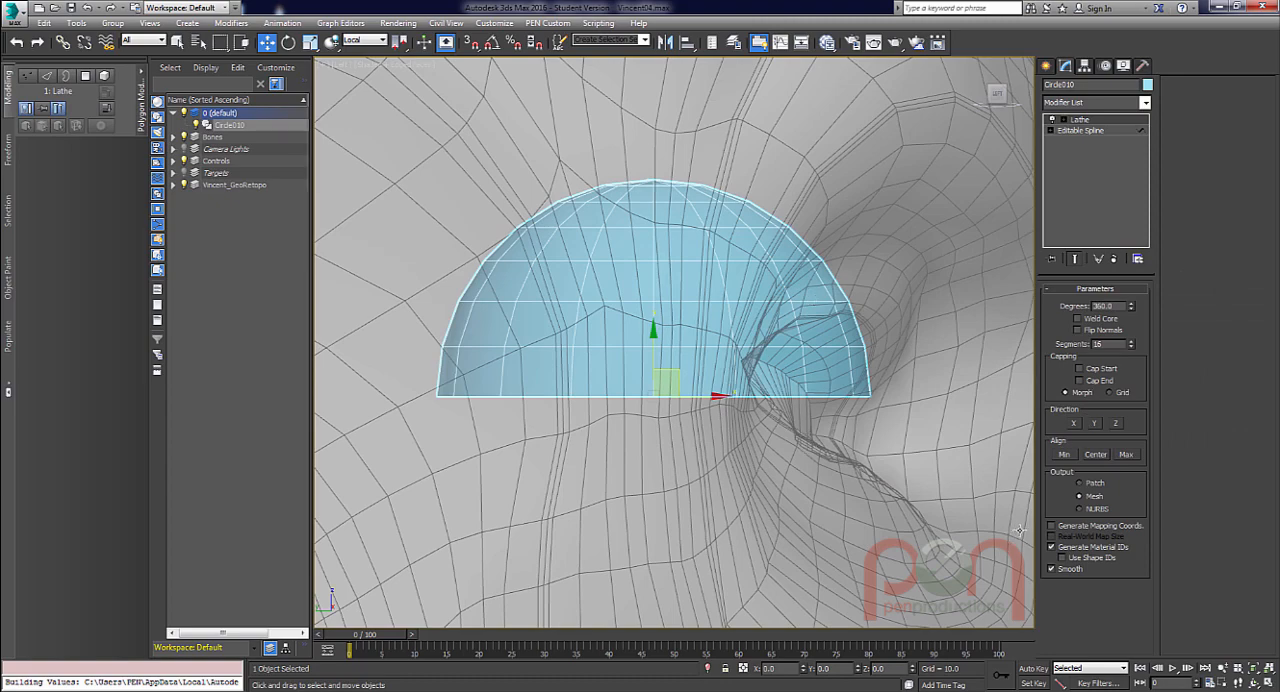
pyautogui.click(1077, 425)
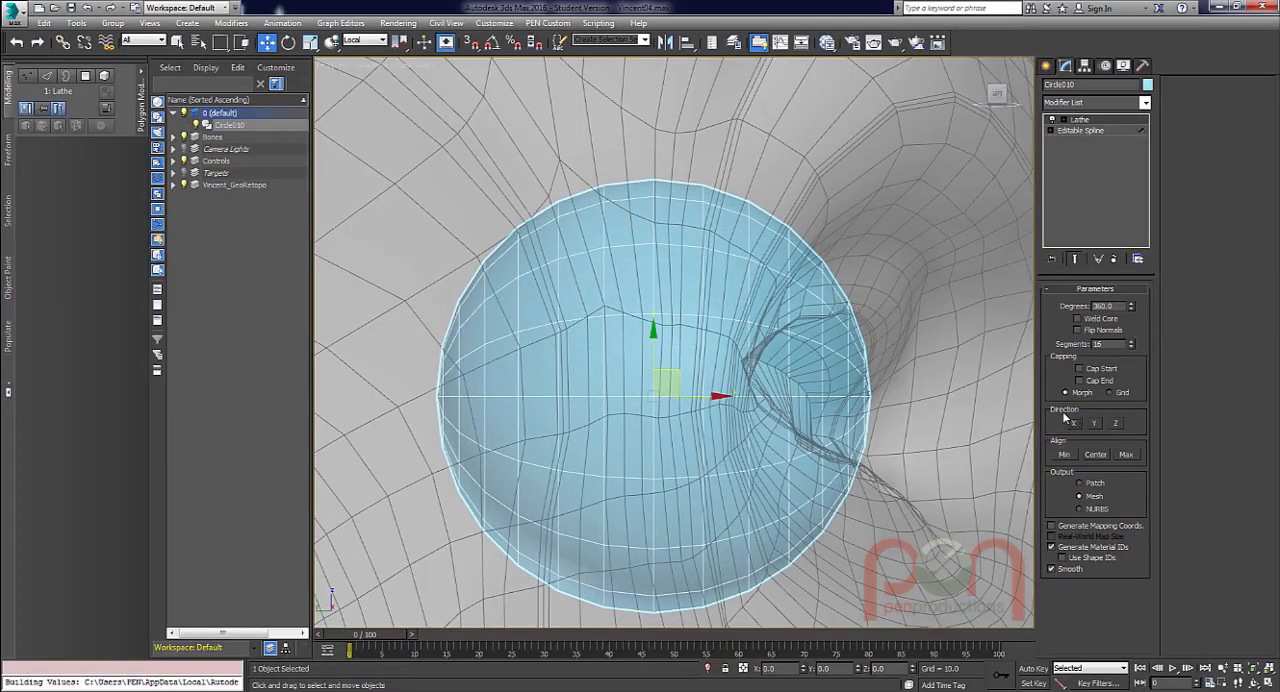
# Set the lathed eyeball's segments to 36.
pyautogui.keyDown('alt'); pyautogui.moveTo(750, 381); pyautogui.dragTo(890, 336, button='middle'); pyautogui.keyUp('alt')
pyautogui.scroll(-4, 696, 372)
pyautogui.scroll(1, 805, 326)
pyautogui.keyDown('alt'); pyautogui.moveTo(890, 336); pyautogui.dragTo(872, 338, button='middle'); pyautogui.keyUp('alt')
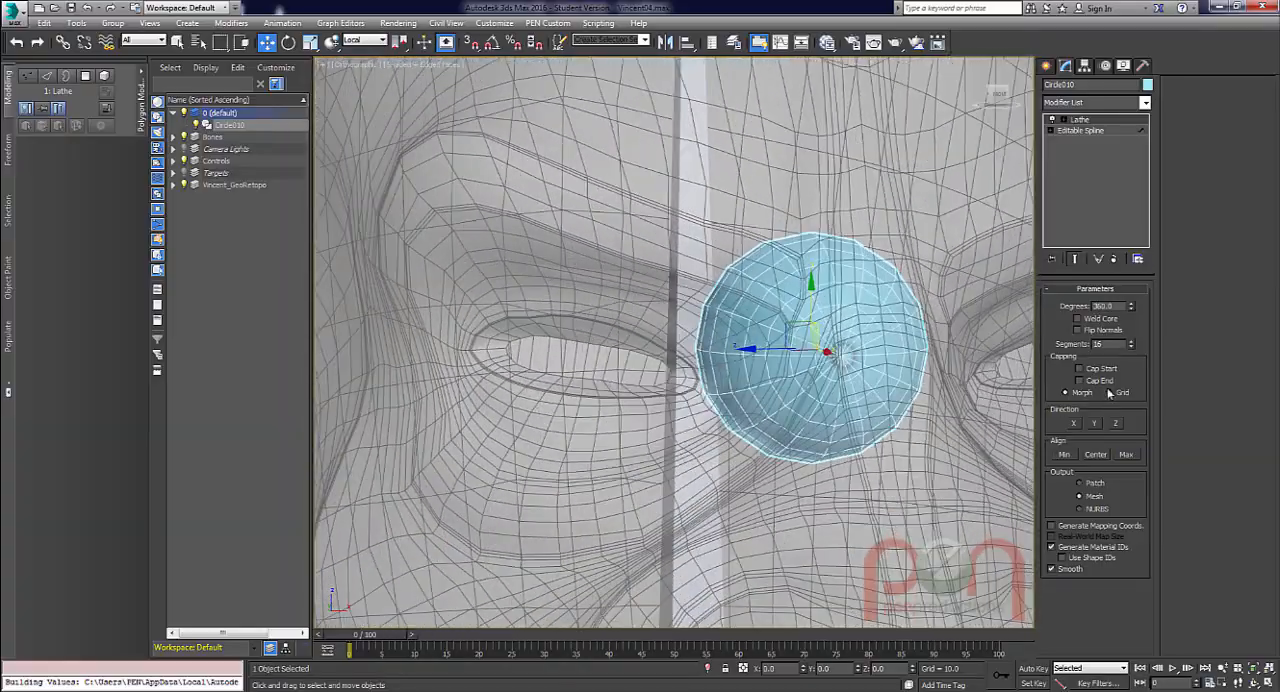
pyautogui.doubleClick(1100, 343)
pyautogui.moveTo(1109, 346); pyautogui.dragTo(1076, 348)
pyautogui.press('Return')
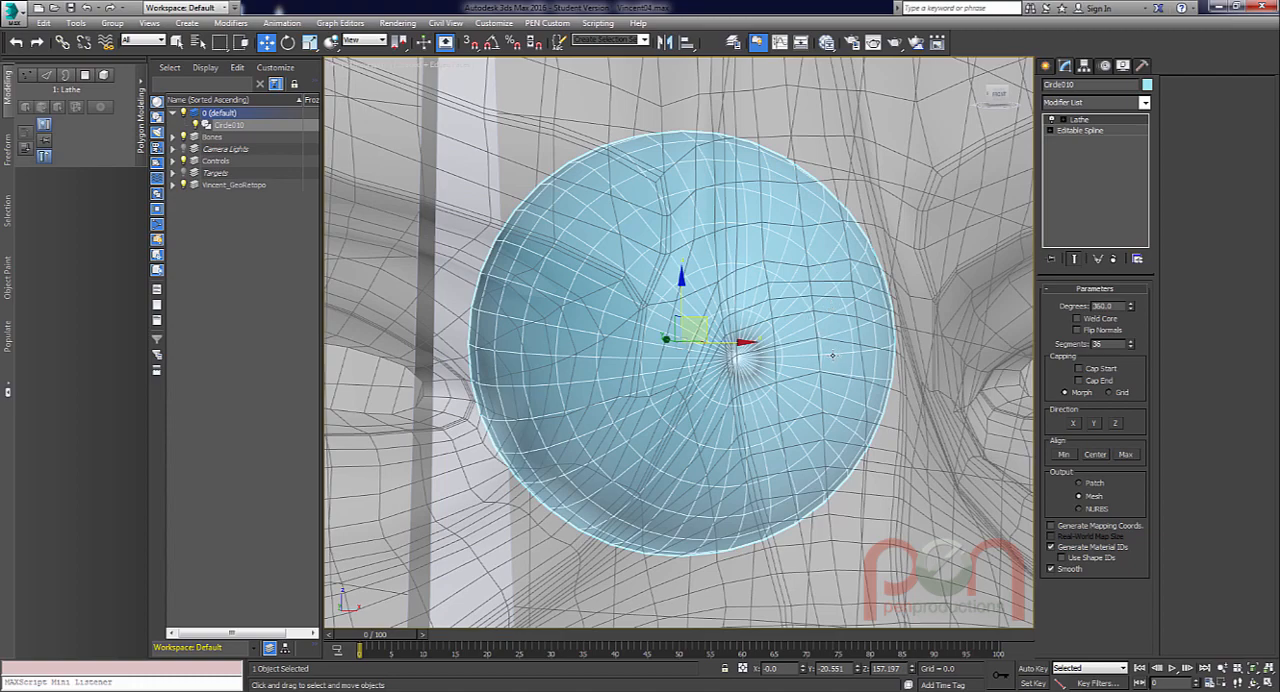
# Isolate the lathed eyeball and bring the pole of its mesh into close view.
pyautogui.keyDown('alt'); pyautogui.moveTo(734, 382); pyautogui.dragTo(740, 381, button='middle'); pyautogui.keyUp('alt')
pyautogui.hotkey('alt', 'q')
pyautogui.scroll(5, 766, 345)
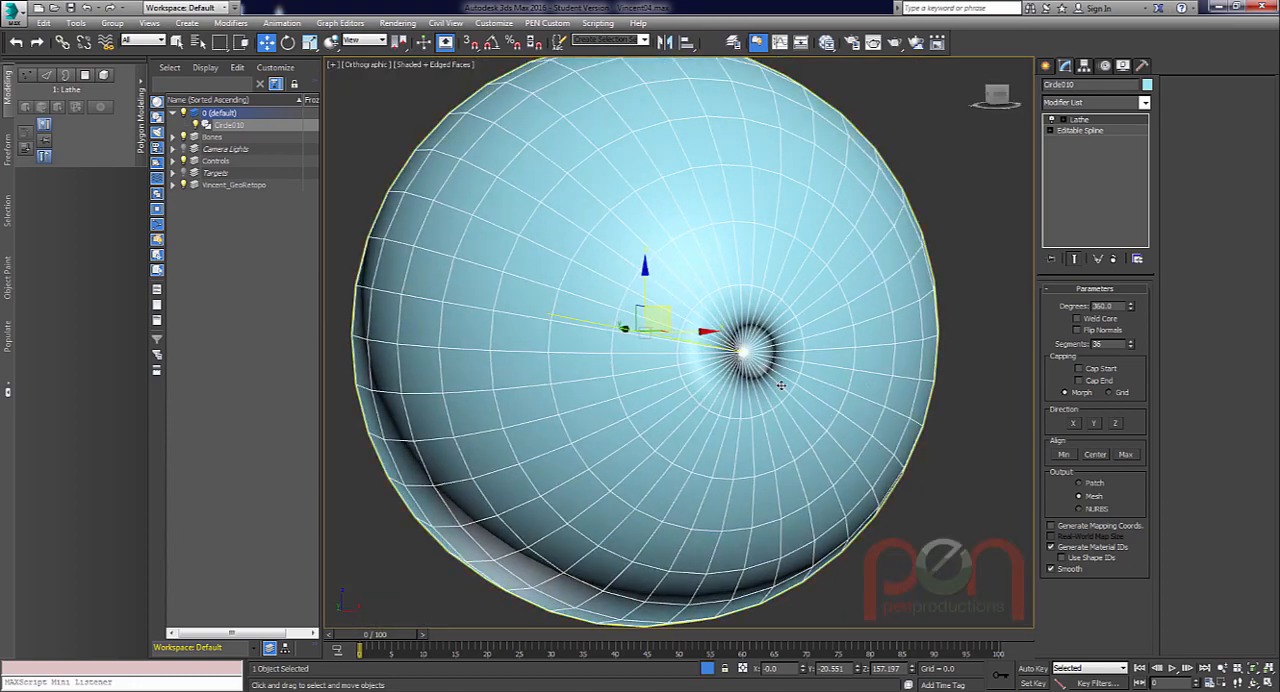
pyautogui.scroll(4, 760, 341)
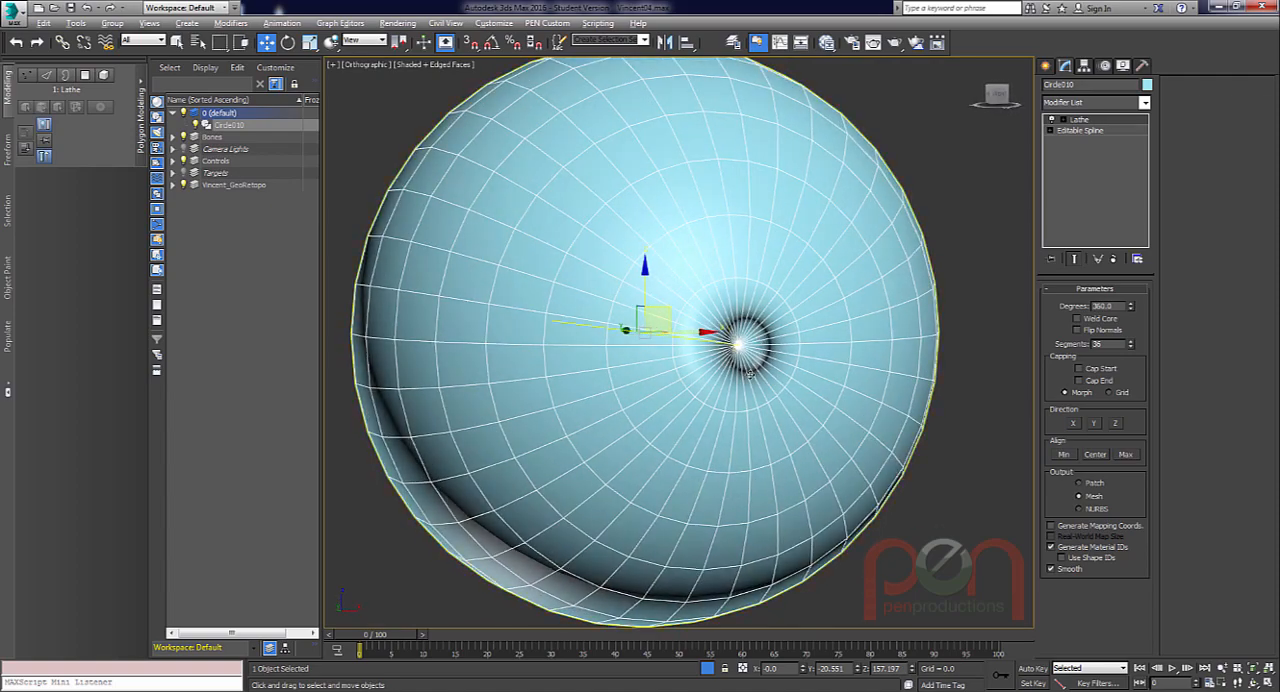
pyautogui.keyDown('alt'); pyautogui.moveTo(786, 346); pyautogui.dragTo(758, 352, button='middle'); pyautogui.keyUp('alt')
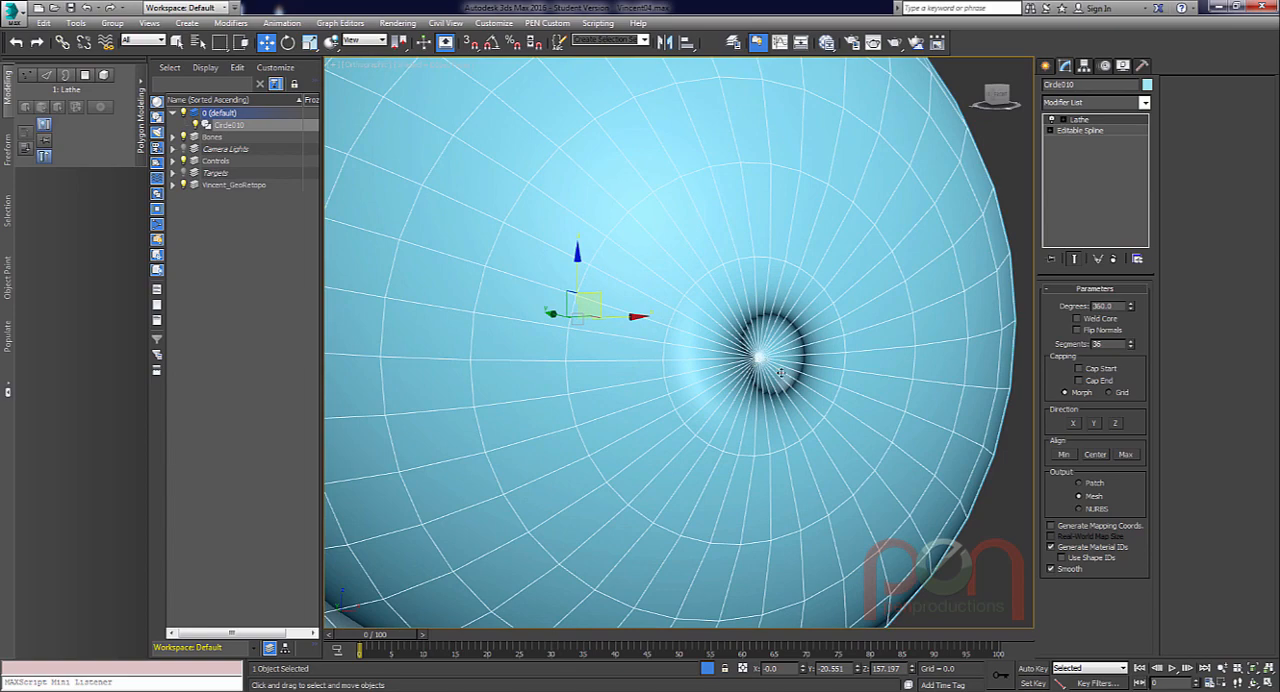
# Turn on Weld Core and Generate Mapping Coords. for the eyeball's Lathe modifier.
pyautogui.click(1078, 318)
pyautogui.moveTo(757, 354)
pyautogui.keyDown('alt'); pyautogui.mouseDown(button='middle')
pyautogui.moveTo(762, 386)
pyautogui.moveTo(771, 362)
pyautogui.mouseUp(button='middle'); pyautogui.keyUp('alt')
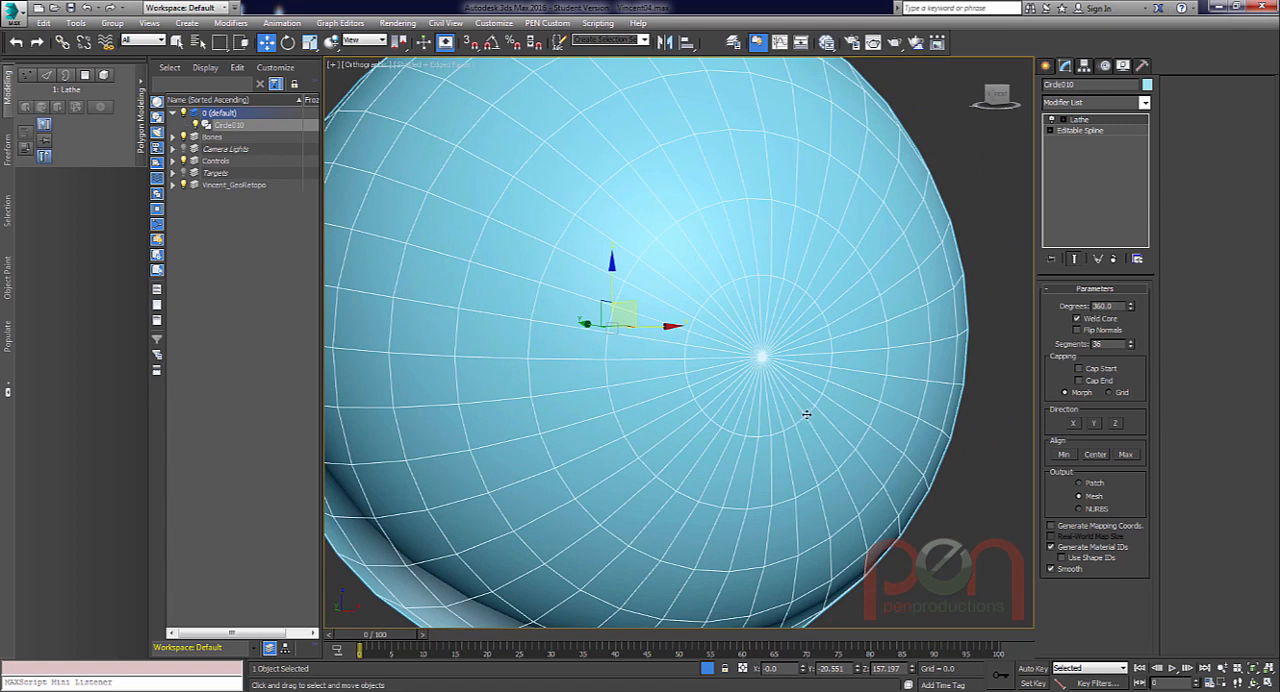
pyautogui.click(1053, 526)
pyautogui.keyDown('alt'); pyautogui.moveTo(851, 432); pyautogui.dragTo(777, 419, button='middle'); pyautogui.keyUp('alt')
pyautogui.scroll(-3, 778, 405)
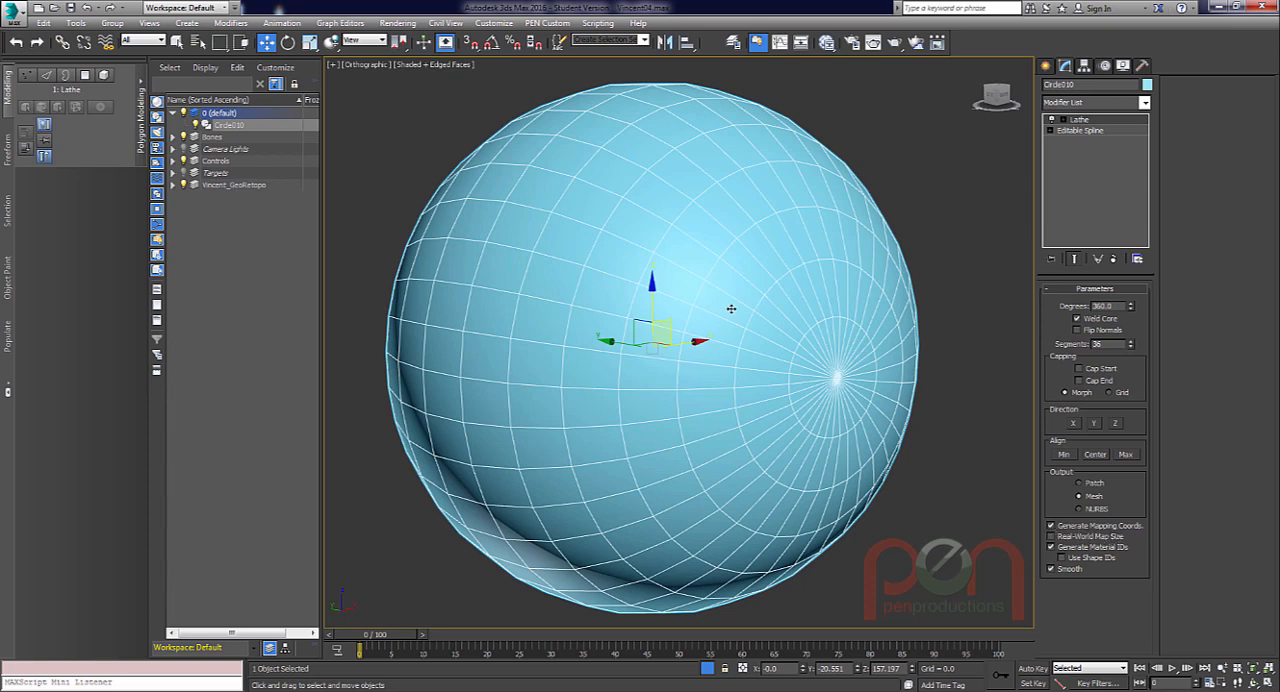
# In the left view, set the editable spline's interpolation to 12 steps and turn off Optimize.
pyautogui.press('l')
pyautogui.press('z')
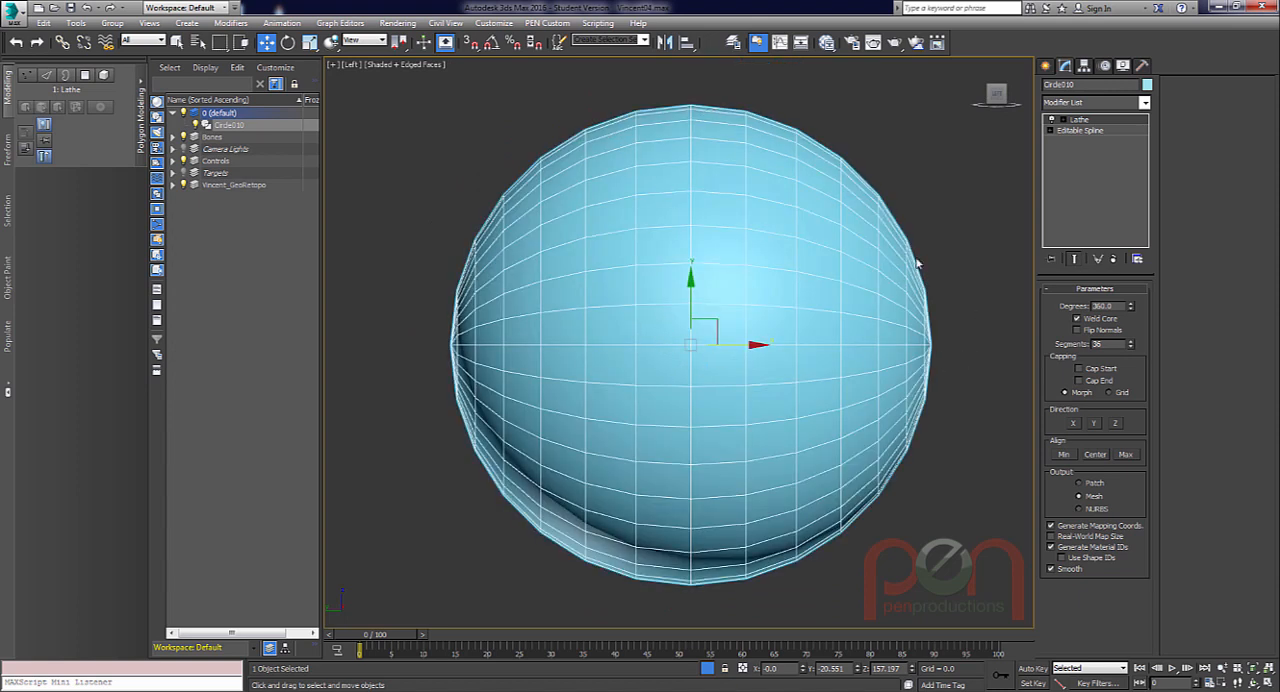
pyautogui.click(1078, 132)
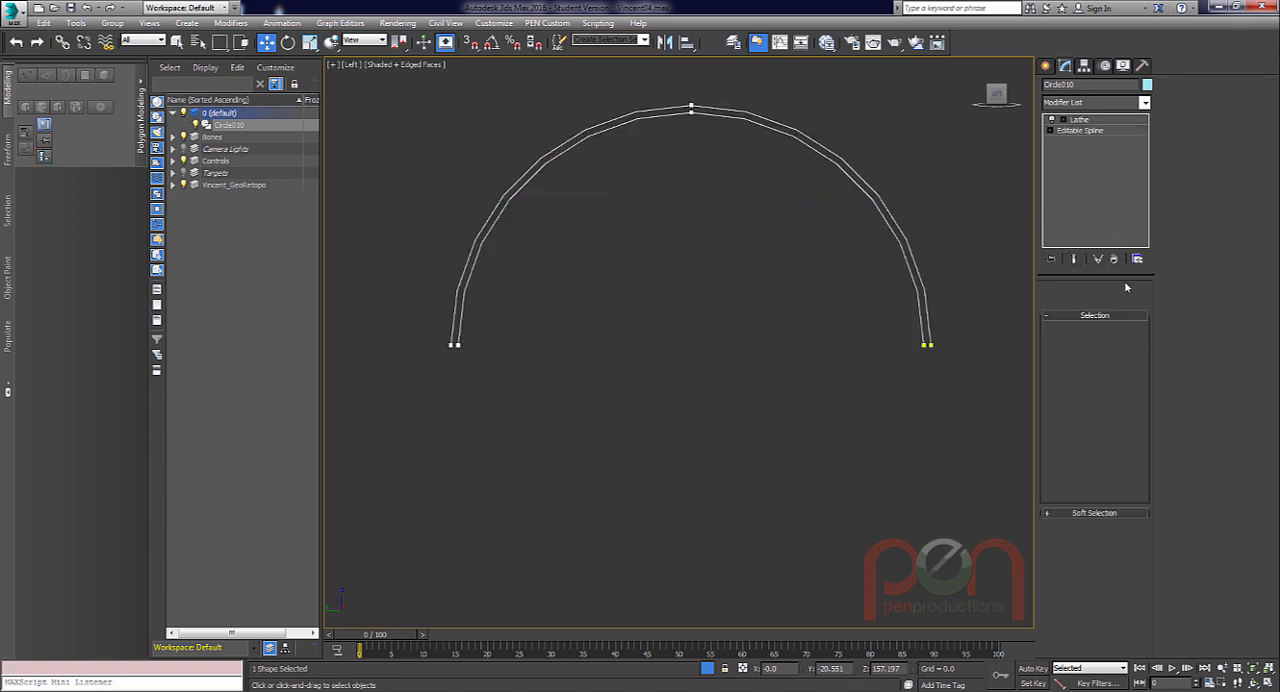
pyautogui.click(1094, 302)
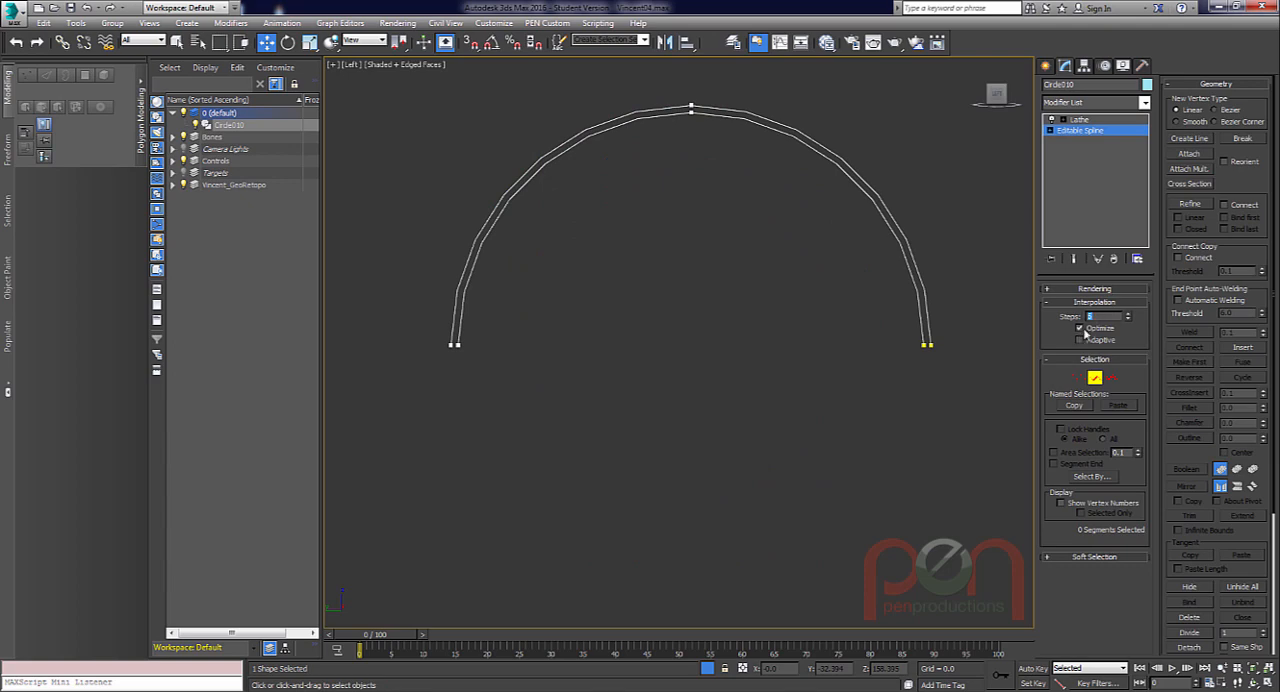
pyautogui.write('20')
pyautogui.press('Return')
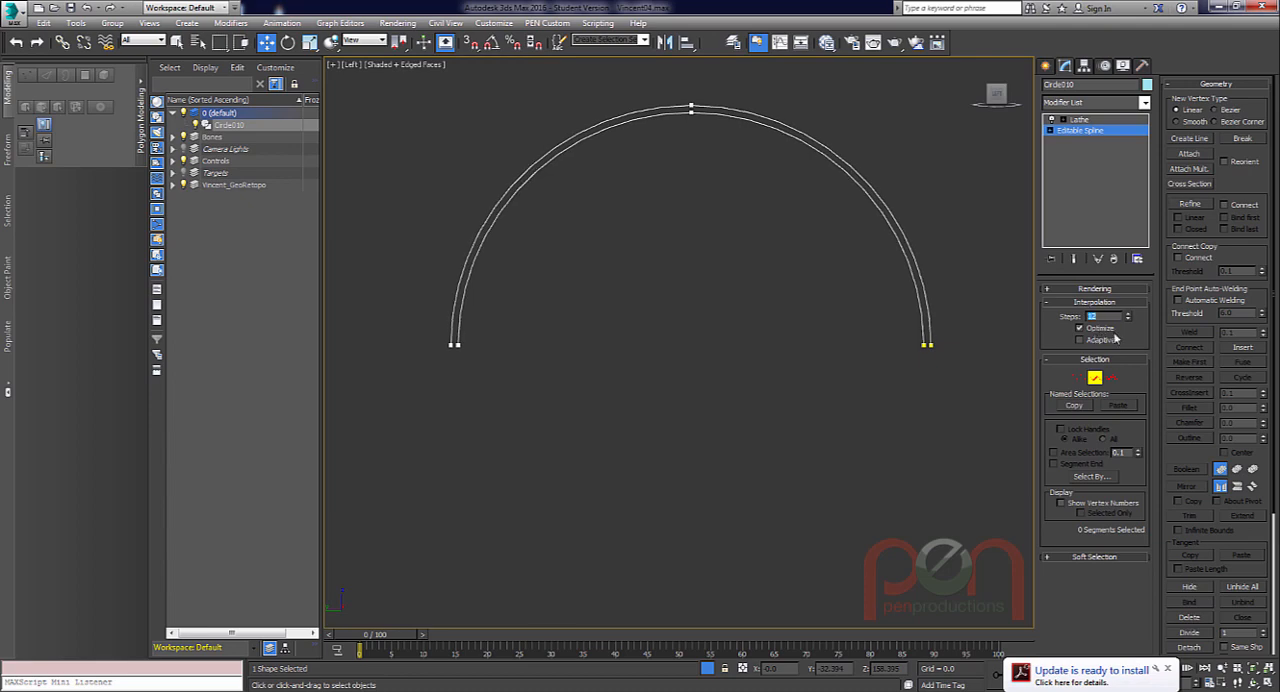
pyautogui.click(1080, 328)
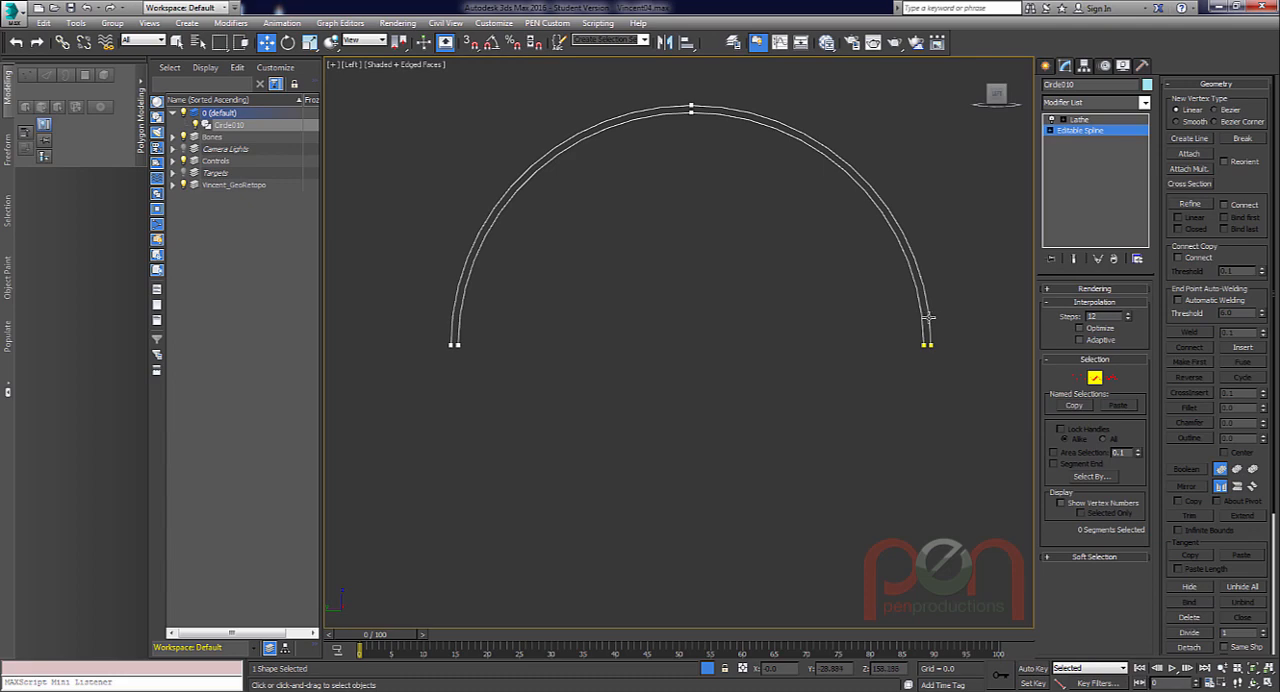
# Show the lathed end result, set the spline's interpolation to 24 steps and leave segment editing.
pyautogui.click(1073, 259)
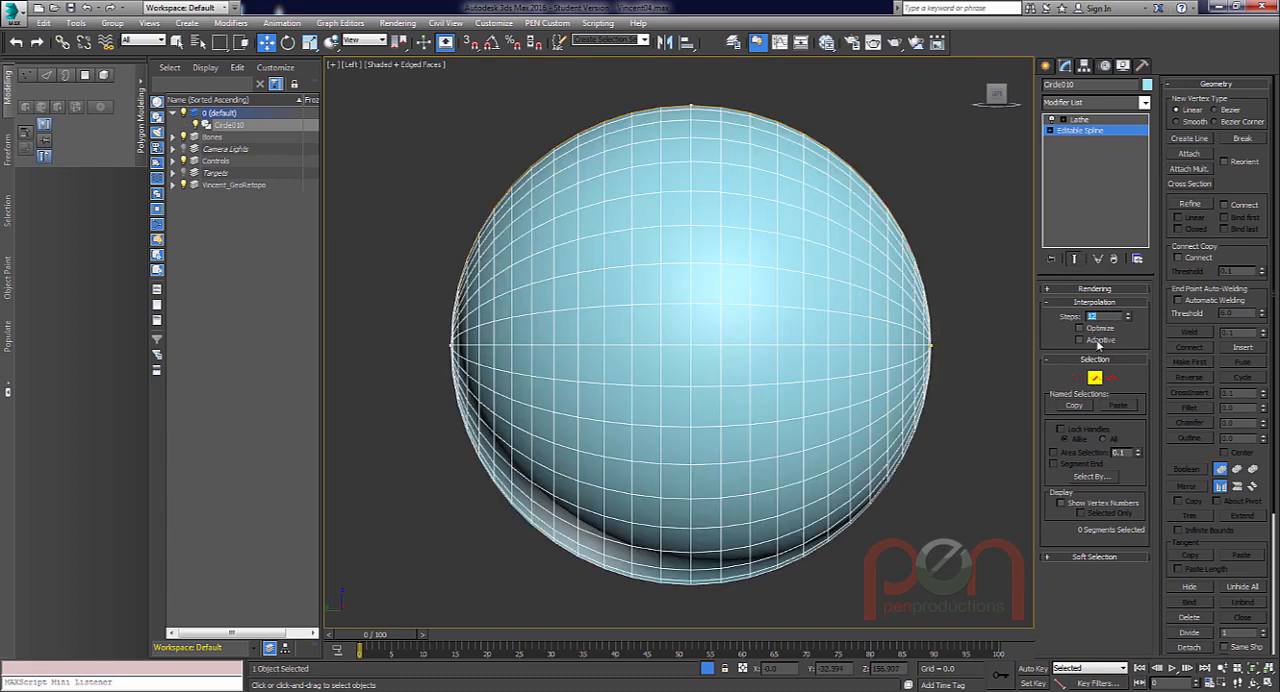
pyautogui.press('Return')
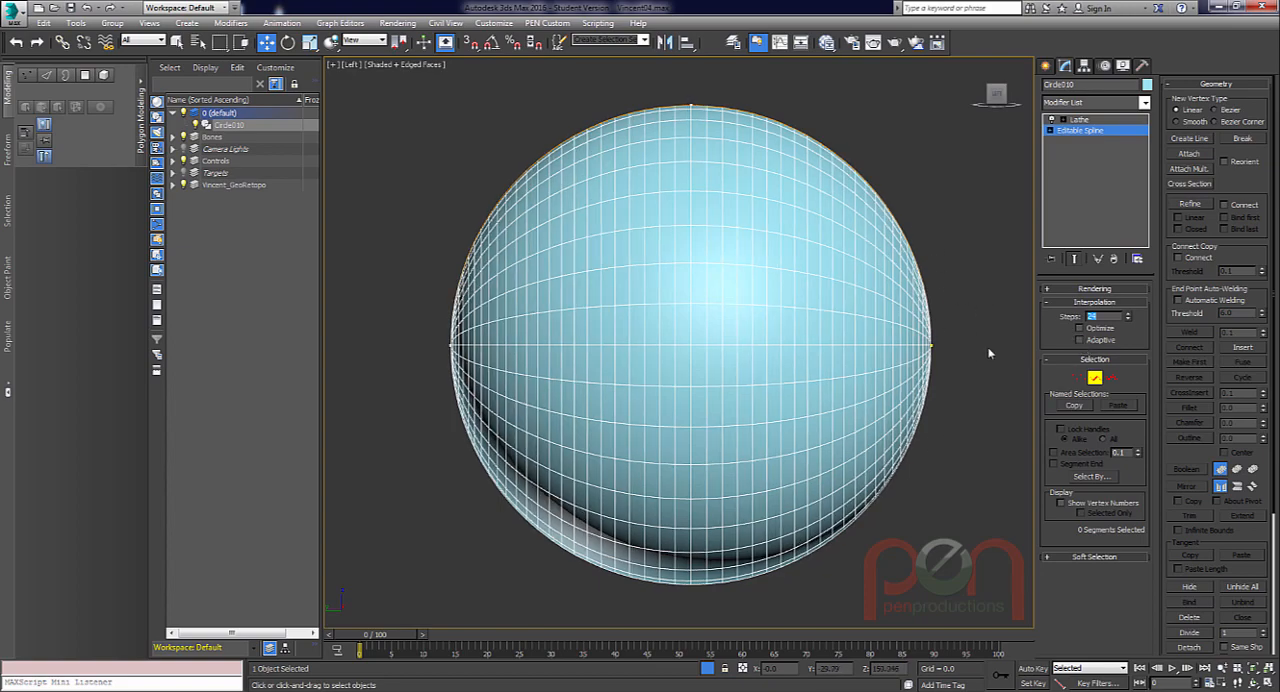
pyautogui.click(1095, 378)
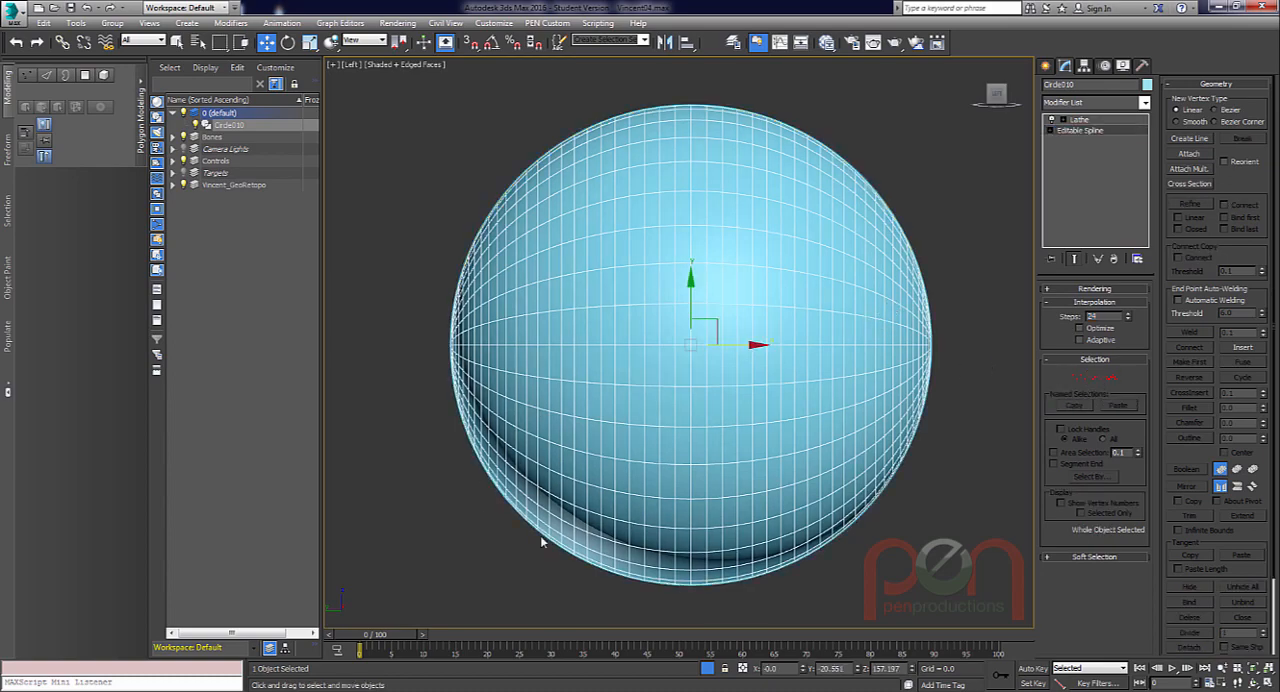
# Exit isolation and move the eyeball about 17.5 units along negative X to the character's eye socket.
pyautogui.click(712, 672)
pyautogui.scroll(-4, 762, 354)
pyautogui.moveTo(762, 354)
pyautogui.keyDown('alt'); pyautogui.mouseDown(button='middle')
pyautogui.moveTo(730, 331)
pyautogui.moveTo(752, 340)
pyautogui.mouseUp(button='middle'); pyautogui.keyUp('alt')
pyautogui.scroll(-5, 730, 331)
pyautogui.scroll(2, 752, 341)
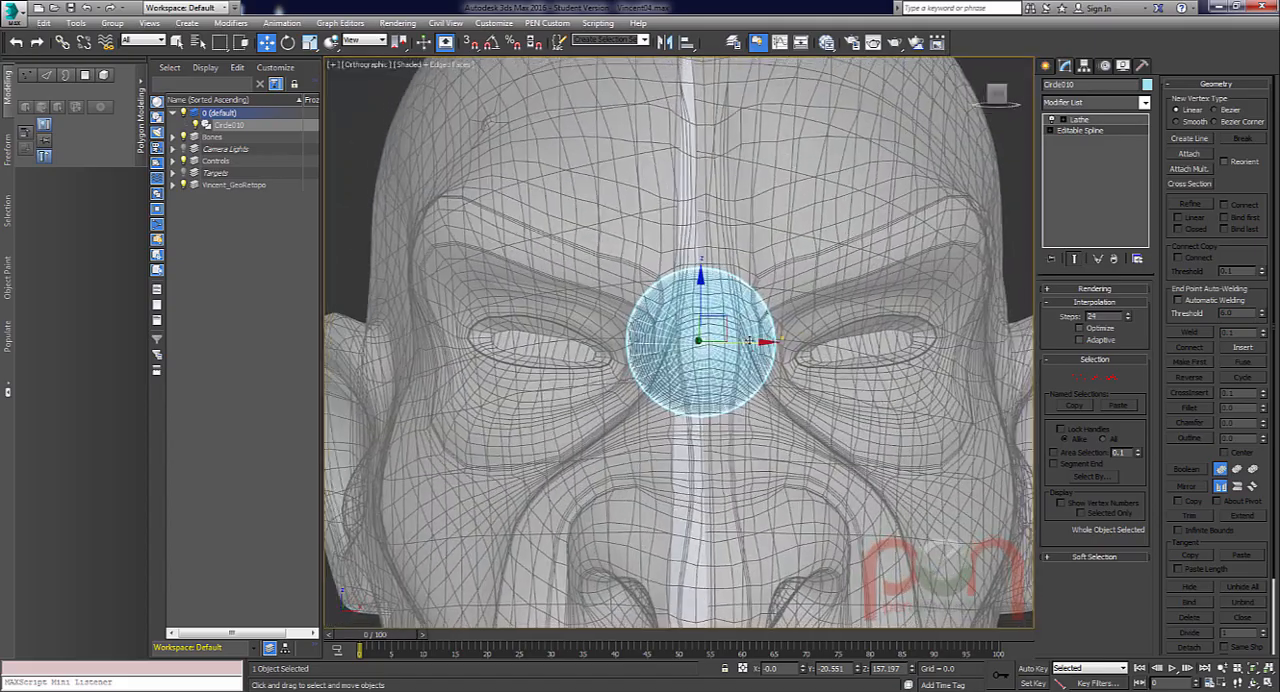
pyautogui.moveTo(750, 341); pyautogui.dragTo(596, 341)
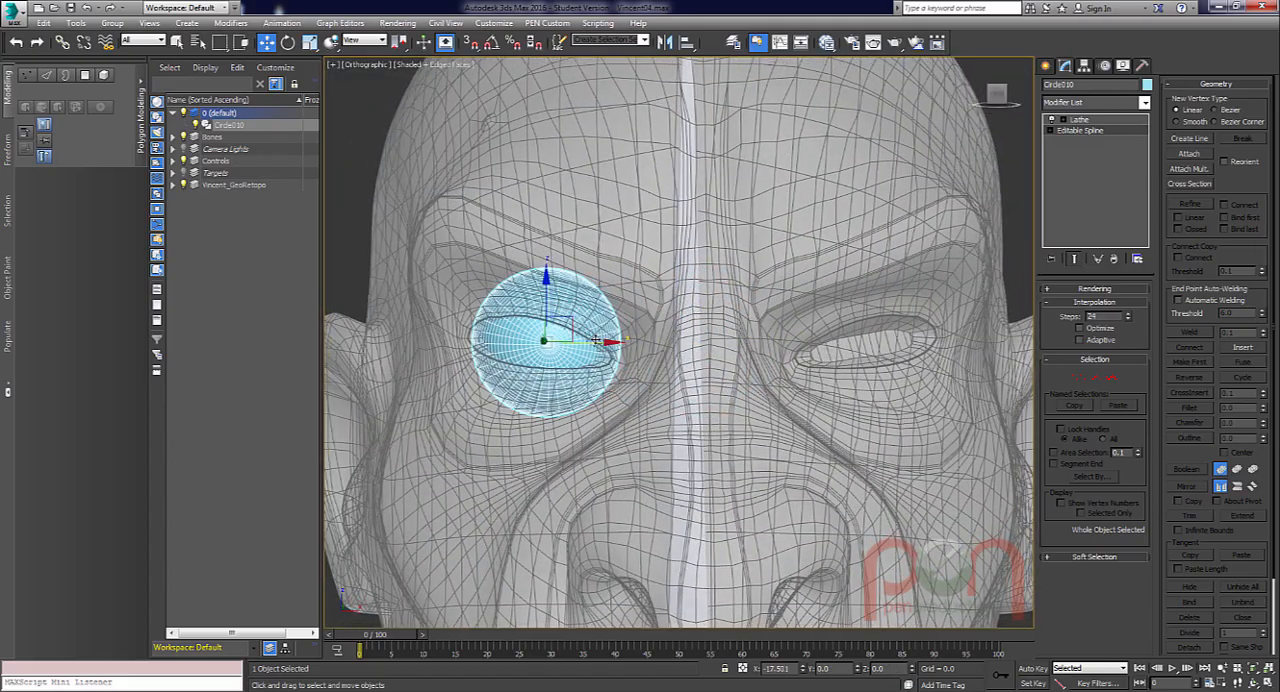
# Fine-tune the eyeball's position in the socket to about X -17.43, Y -20.81.
pyautogui.keyDown('alt'); pyautogui.moveTo(596, 341); pyautogui.dragTo(655, 416, button='middle'); pyautogui.keyUp('alt')
pyautogui.moveTo(484, 321); pyautogui.dragTo(491, 327)
pyautogui.keyDown('alt'); pyautogui.moveTo(714, 425); pyautogui.dragTo(709, 330, button='middle'); pyautogui.keyUp('alt')
pyautogui.scroll(-5, 636, 372)
pyautogui.scroll(3, 627, 343)
# Add an XForm modifier between the eyeball's editable spline and its Lathe.
pyautogui.press('x')
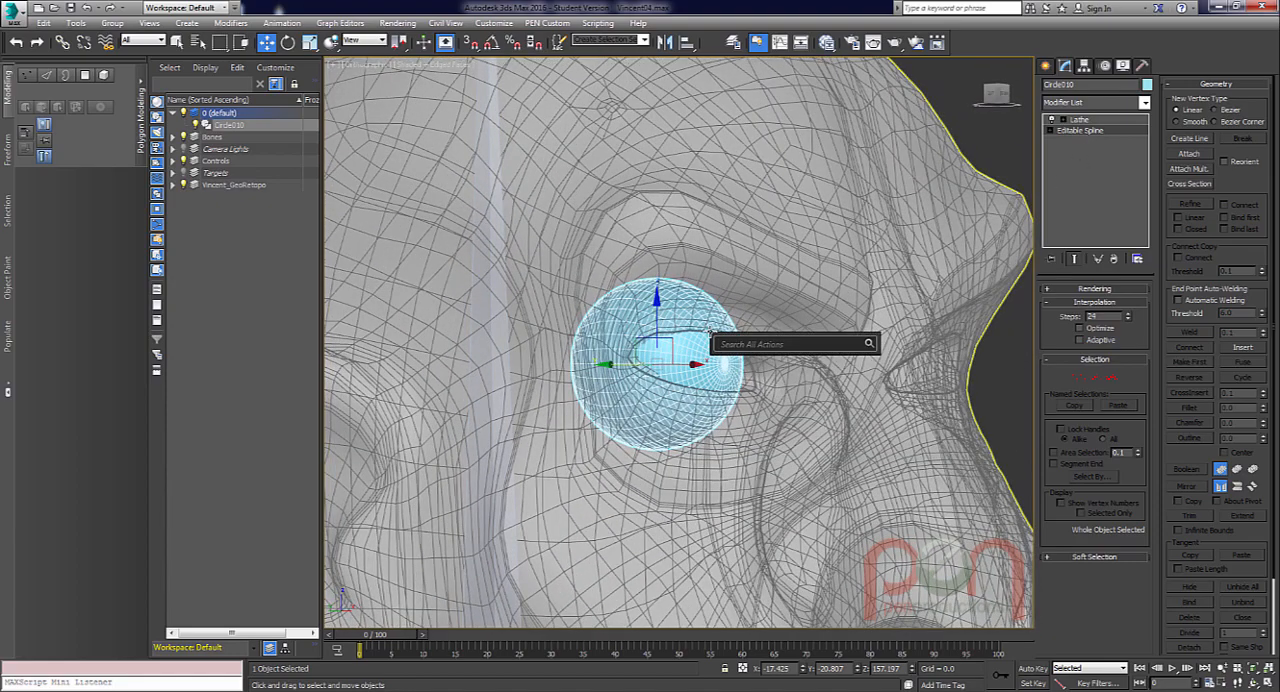
pyautogui.write('xform')
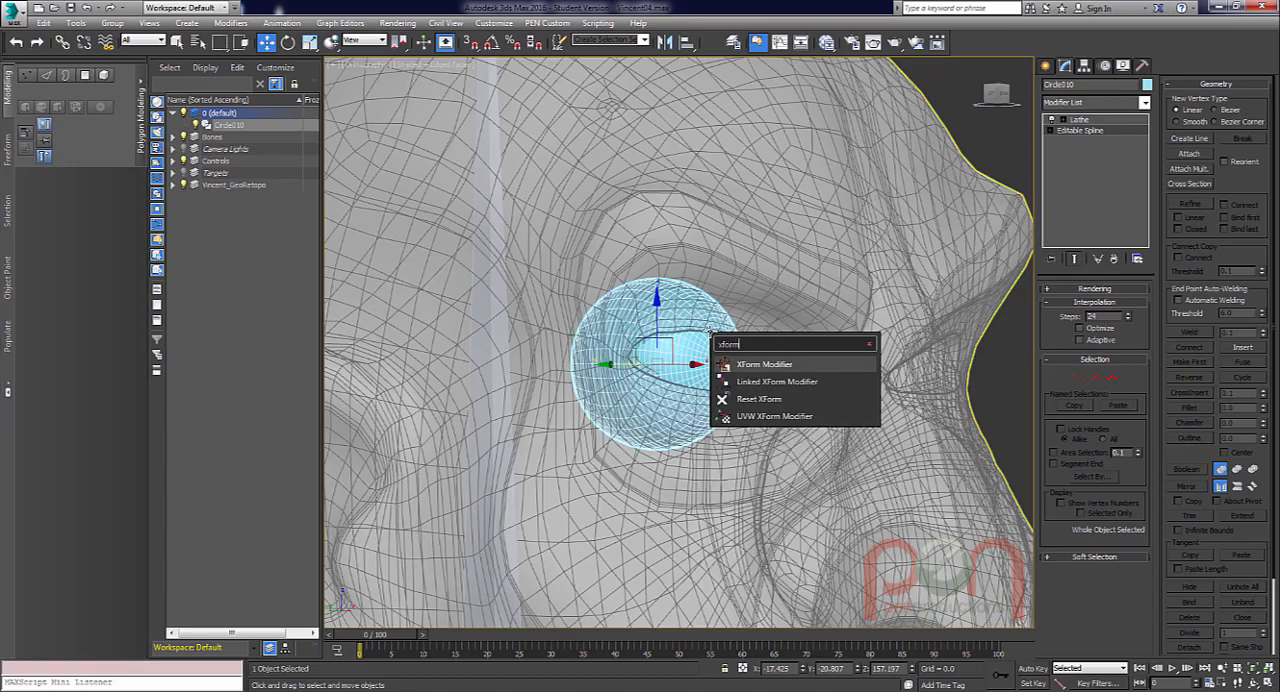
pyautogui.press('Return')
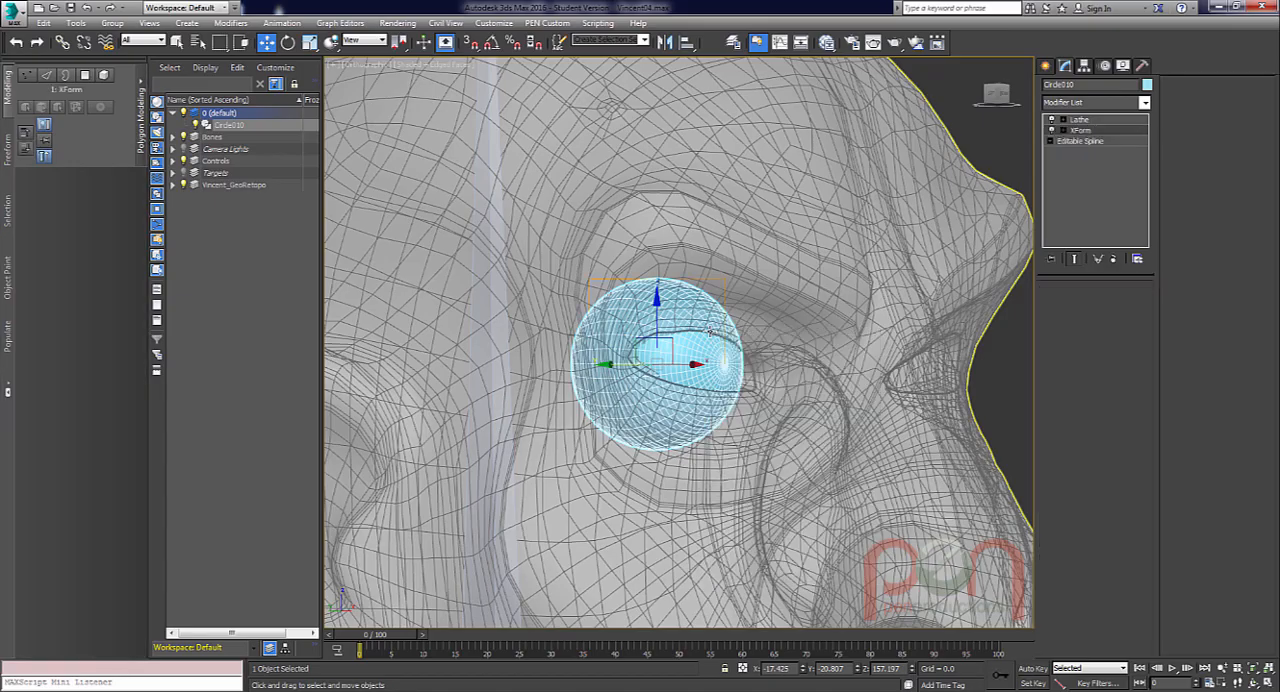
pyautogui.keyDown('alt'); pyautogui.moveTo(875, 392); pyautogui.dragTo(797, 366, button='middle'); pyautogui.keyUp('alt')
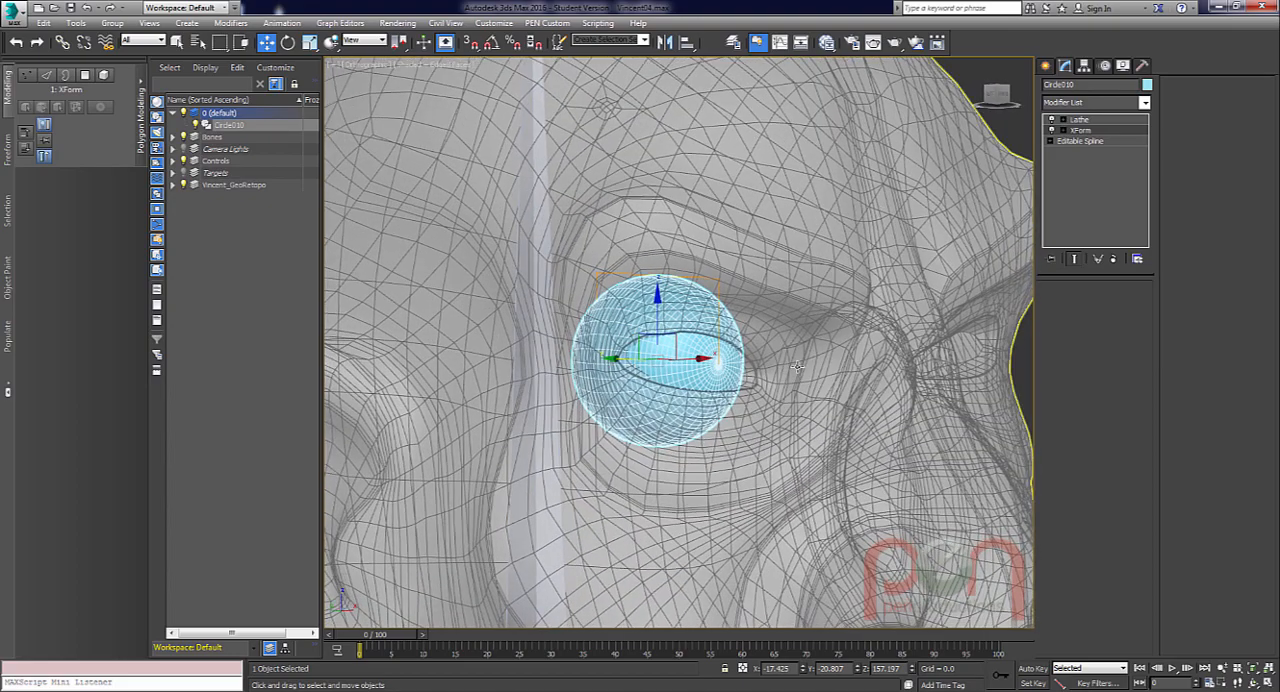
# Enlarge the eyeball by uniformly scaling the XForm gizmo in two passes, the last one by 105 percent.
pyautogui.press('1')
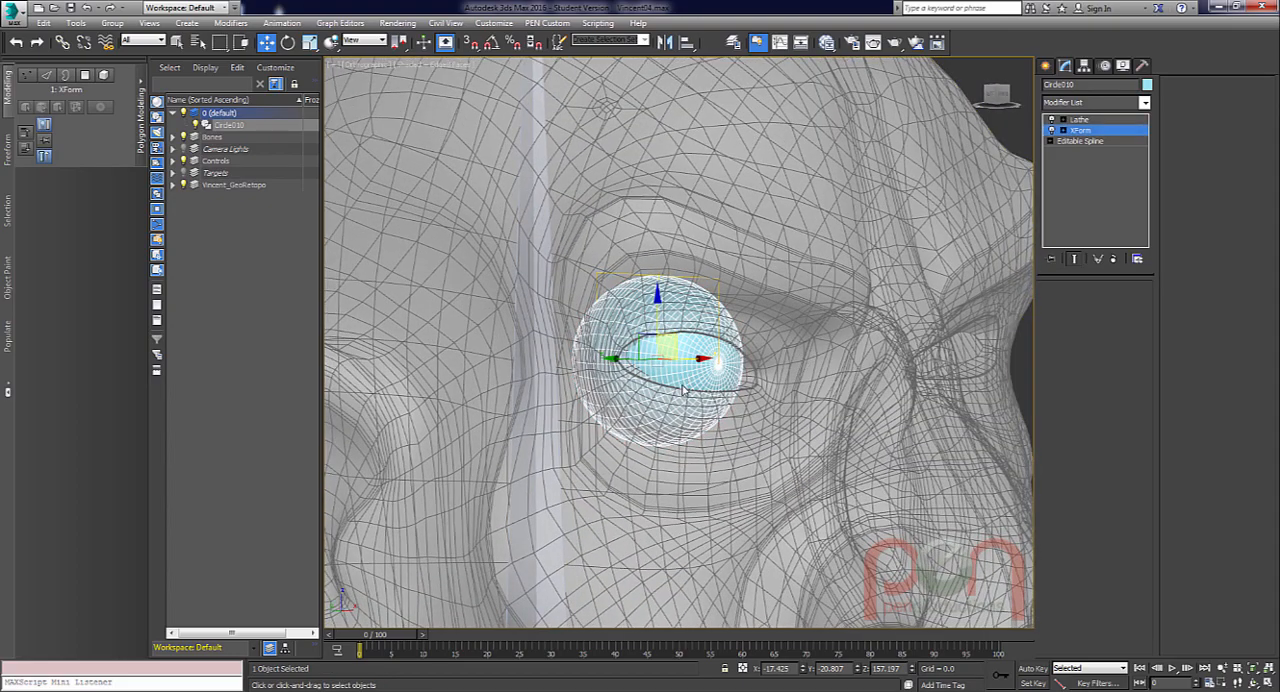
pyautogui.press('r')
pyautogui.keyDown('alt'); pyautogui.moveTo(693, 388); pyautogui.dragTo(675, 383, button='middle'); pyautogui.keyUp('alt')
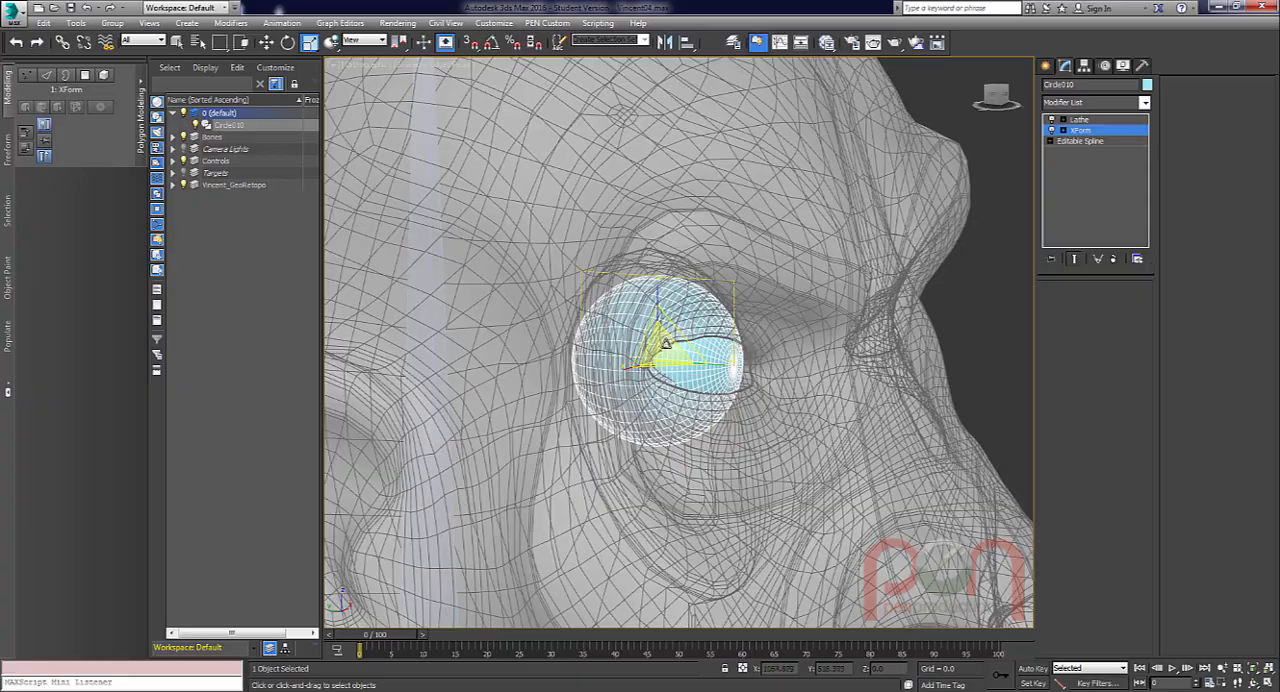
pyautogui.moveTo(662, 346); pyautogui.dragTo(669, 329)
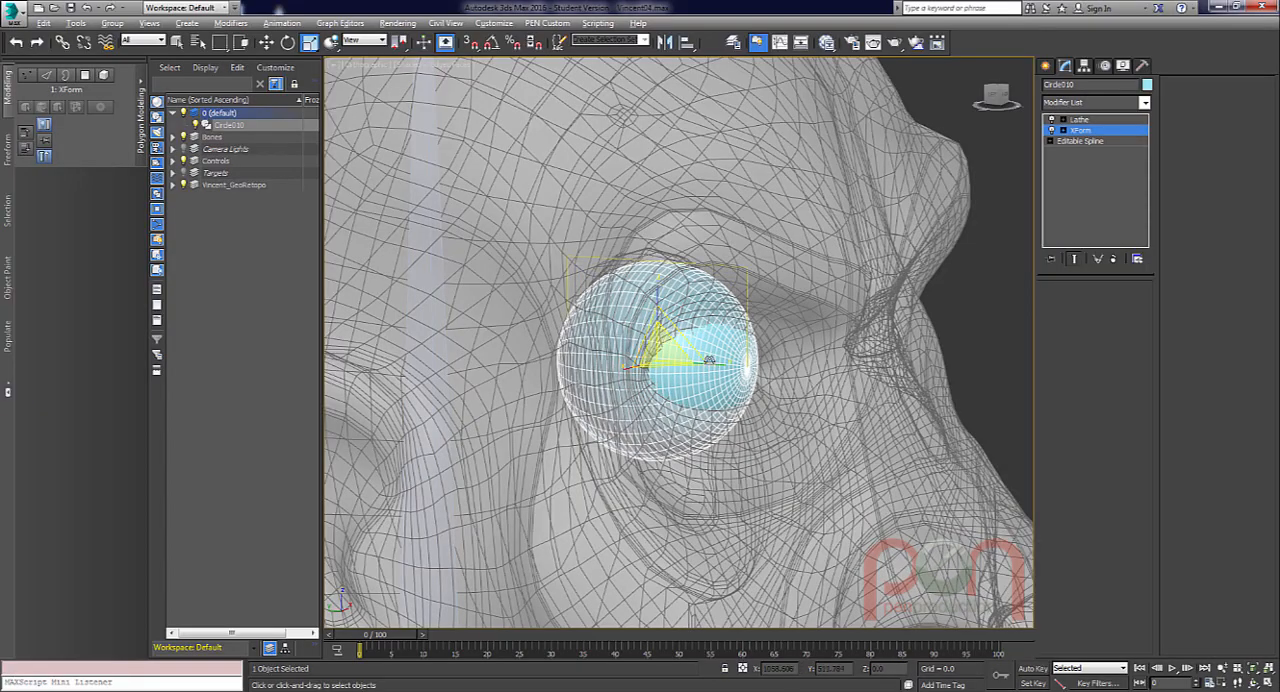
pyautogui.keyDown('alt'); pyautogui.moveTo(712, 361); pyautogui.dragTo(681, 390, button='middle'); pyautogui.keyUp('alt')
pyautogui.scroll(5, 673, 446)
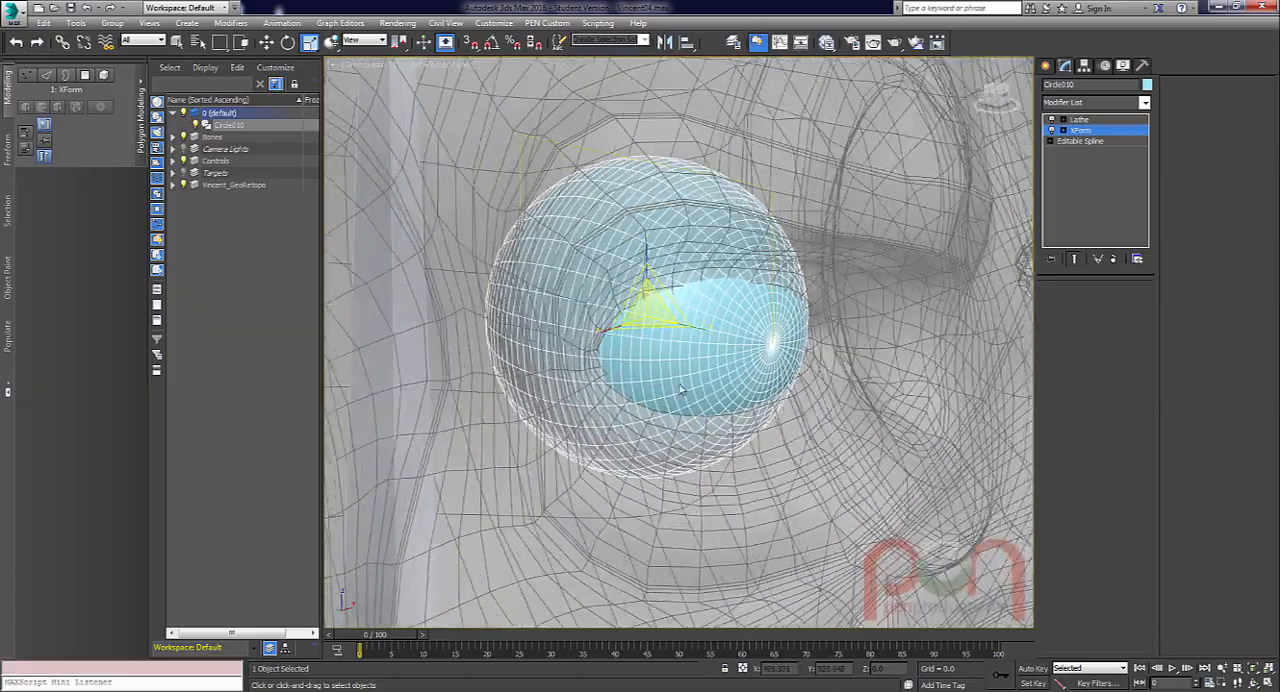
pyautogui.moveTo(651, 310); pyautogui.dragTo(651, 305)
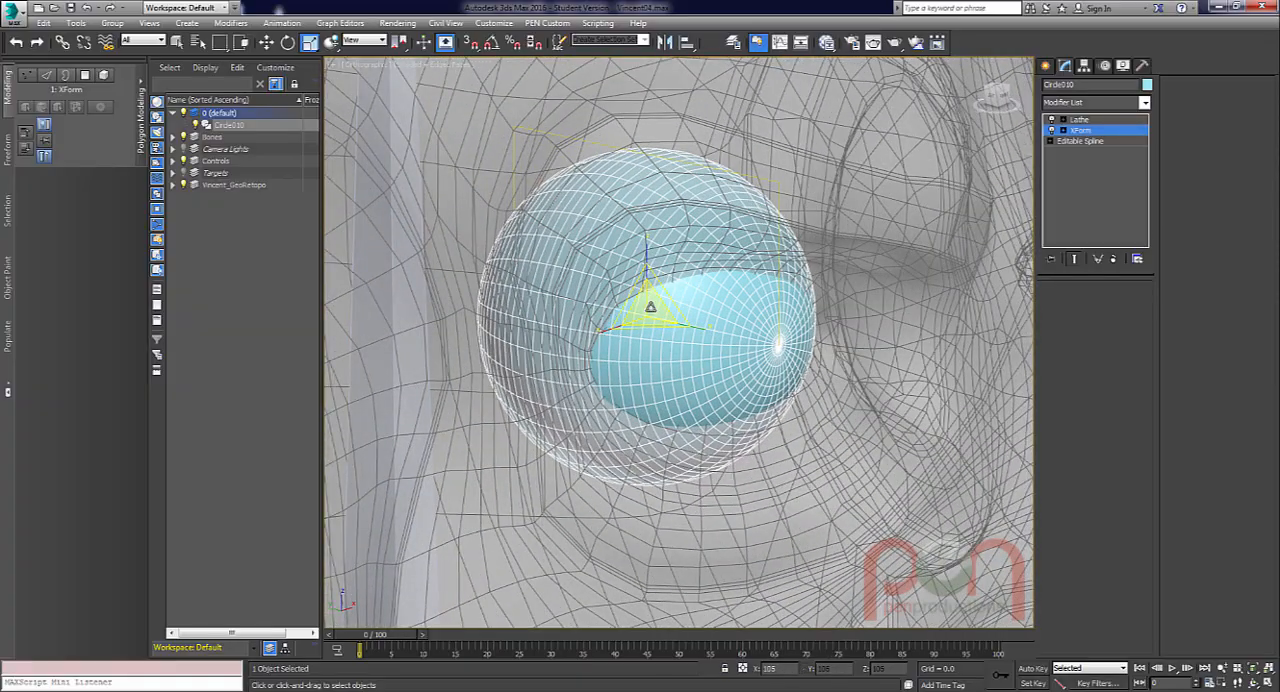
pyautogui.moveTo(746, 408)
pyautogui.keyDown('alt'); pyautogui.mouseDown(button='middle')
pyautogui.moveTo(712, 440)
pyautogui.moveTo(740, 412)
pyautogui.mouseUp(button='middle'); pyautogui.keyUp('alt')
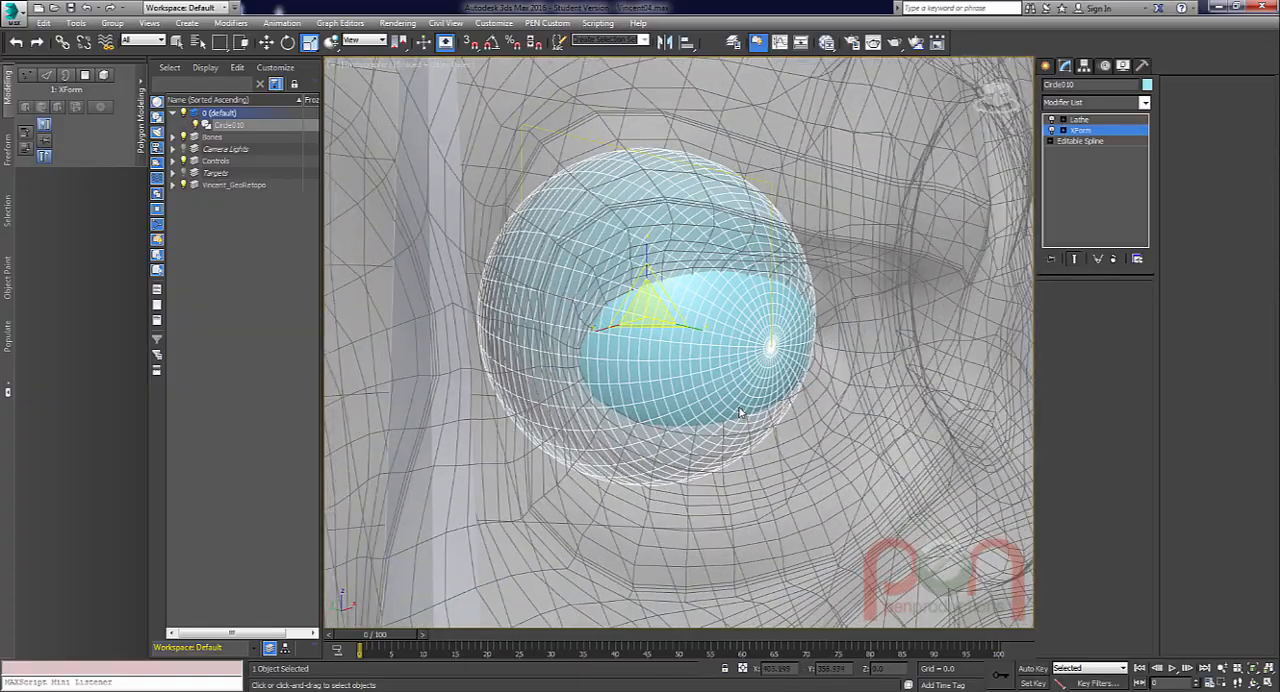
# Leave the XForm gizmo and move the whole eyeball to about X -16.93, Y -18.43, deeper in the socket.
pyautogui.press('1')
pyautogui.keyDown('alt'); pyautogui.moveTo(694, 348); pyautogui.dragTo(604, 300, button='middle'); pyautogui.keyUp('alt')
pyautogui.press('w')
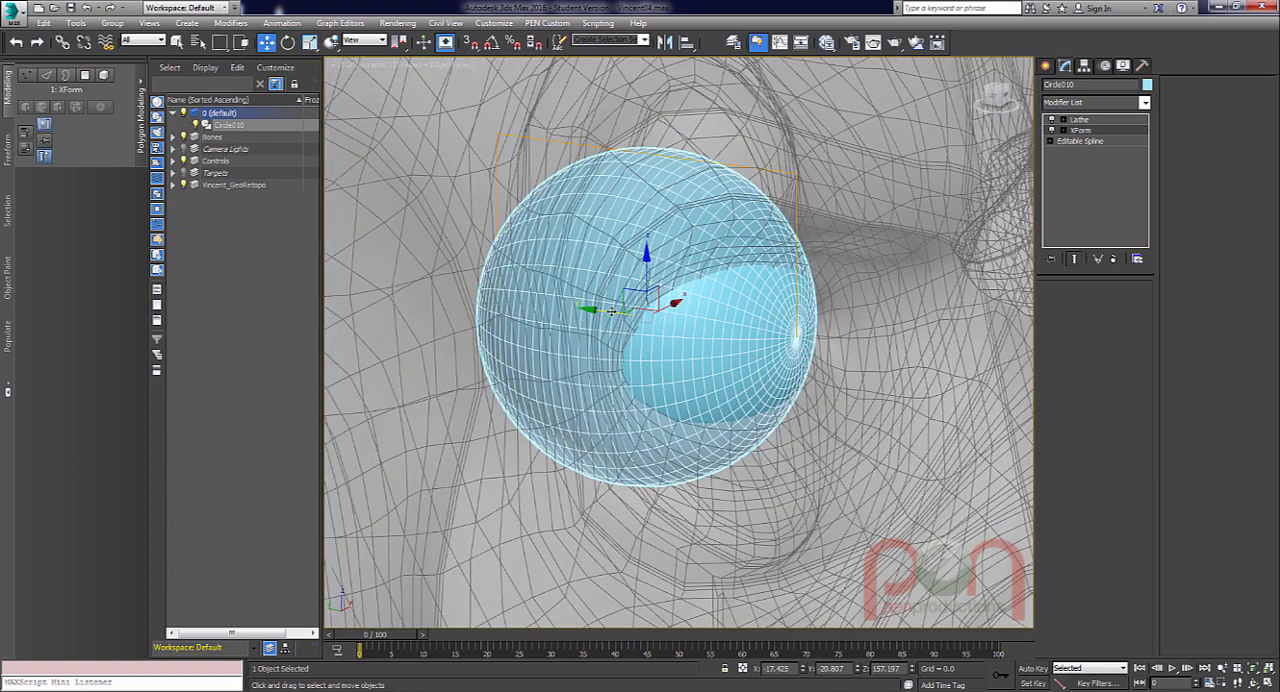
pyautogui.moveTo(611, 311); pyautogui.dragTo(603, 309)
pyautogui.keyDown('alt'); pyautogui.moveTo(595, 309); pyautogui.dragTo(626, 388, button='middle'); pyautogui.keyUp('alt')
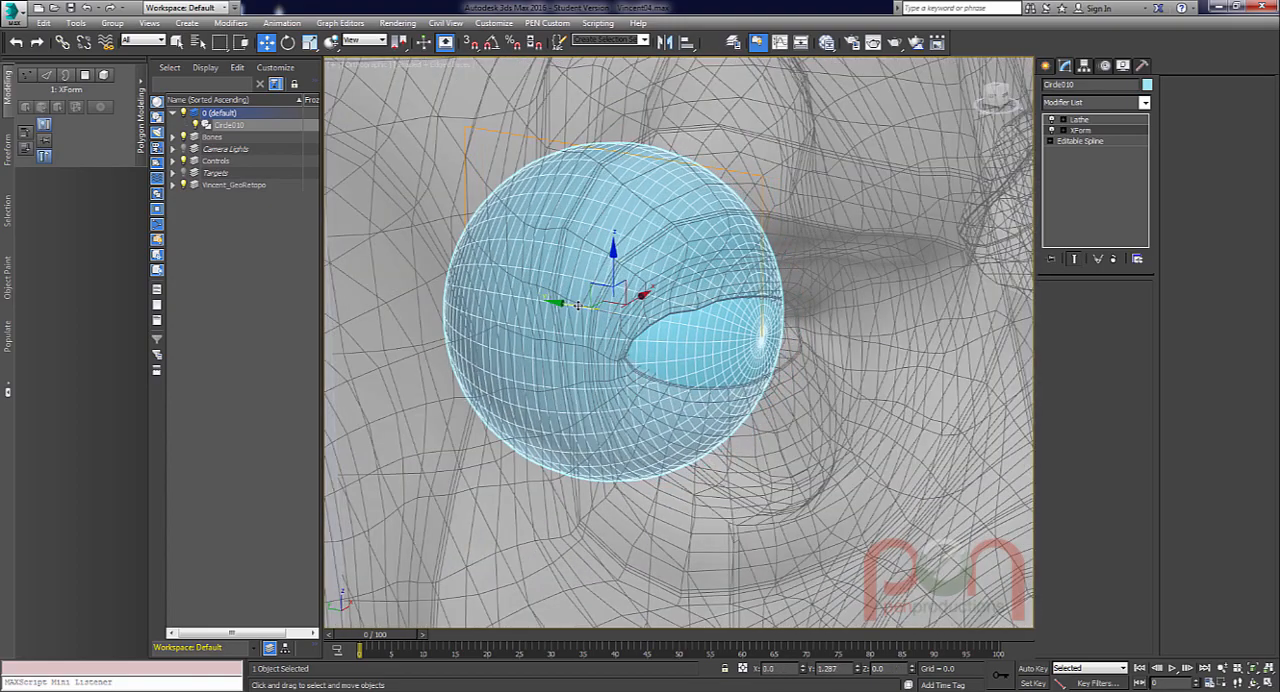
pyautogui.keyDown('alt'); pyautogui.moveTo(664, 356); pyautogui.dragTo(647, 377, button='middle'); pyautogui.keyUp('alt')
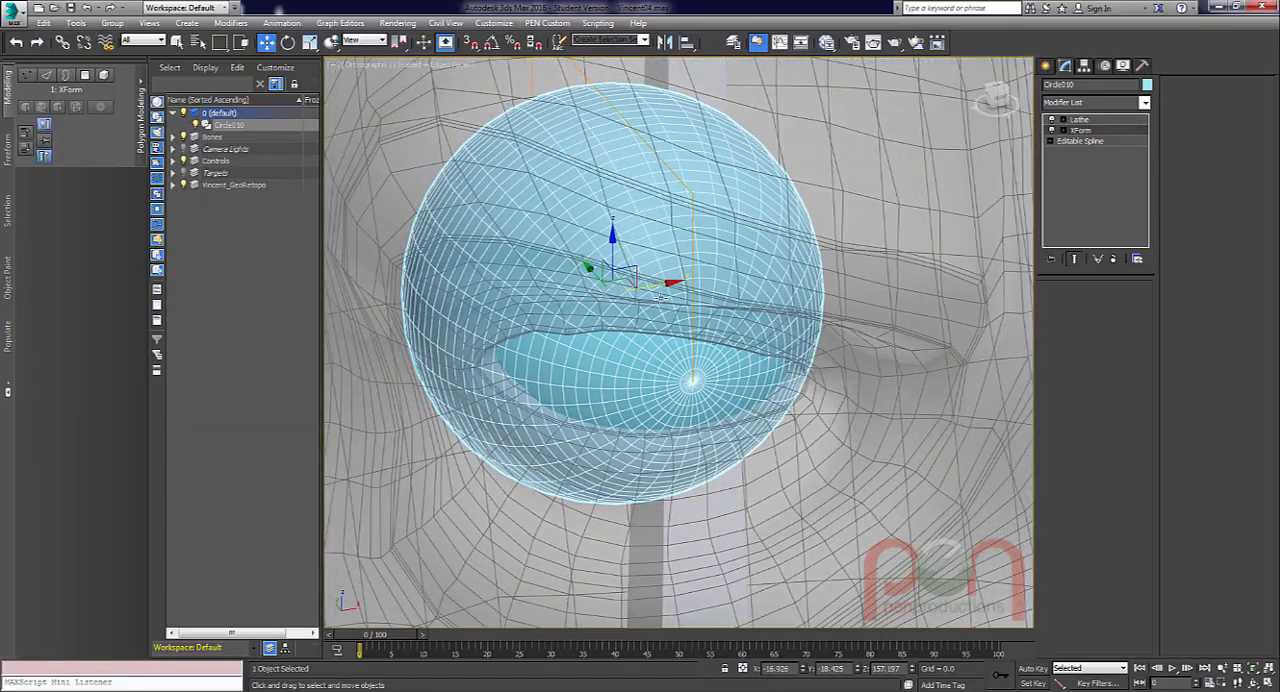
# Examine how the eyeball fits behind the eyelids from several angles and distances.
pyautogui.keyDown('alt'); pyautogui.moveTo(662, 297); pyautogui.dragTo(636, 332, button='middle'); pyautogui.keyUp('alt')
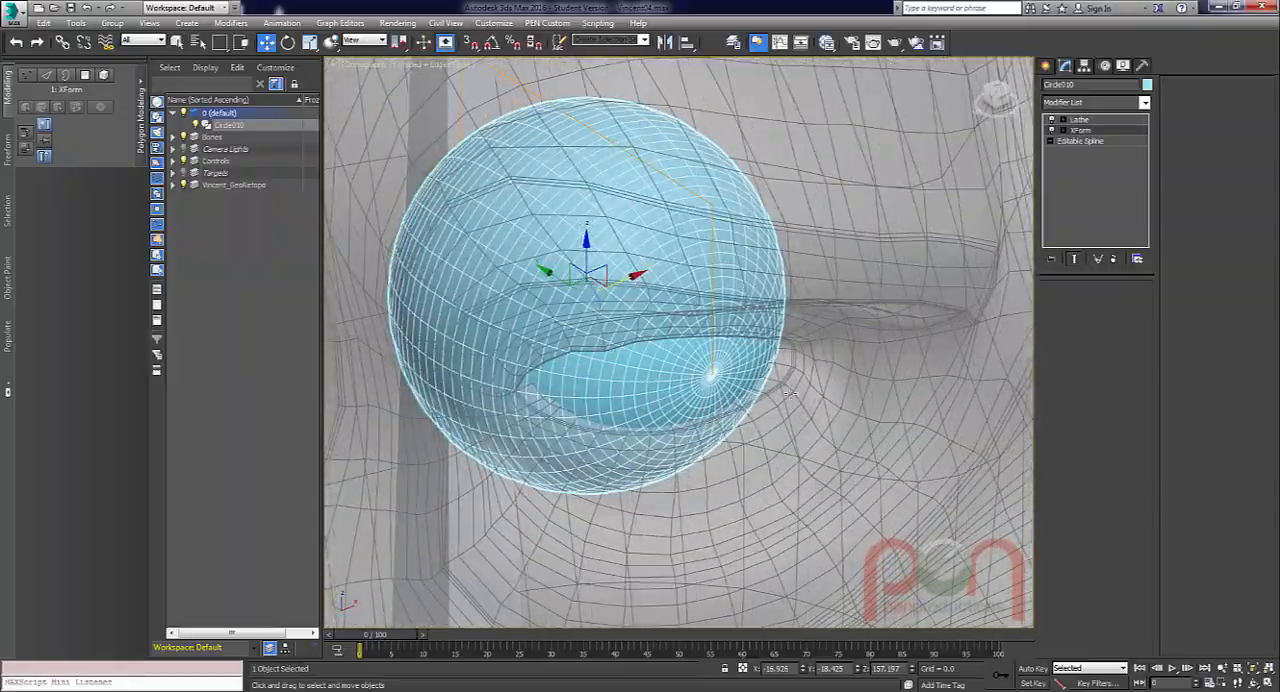
pyautogui.keyDown('alt'); pyautogui.moveTo(789, 393); pyautogui.dragTo(698, 360, button='middle'); pyautogui.keyUp('alt')
pyautogui.scroll(-4, 691, 362)
pyautogui.scroll(4, 777, 378)
pyautogui.scroll(-4, 643, 435)
pyautogui.scroll(4, 684, 351)
pyautogui.moveTo(637, 414); pyautogui.dragTo(730, 351, button='middle')
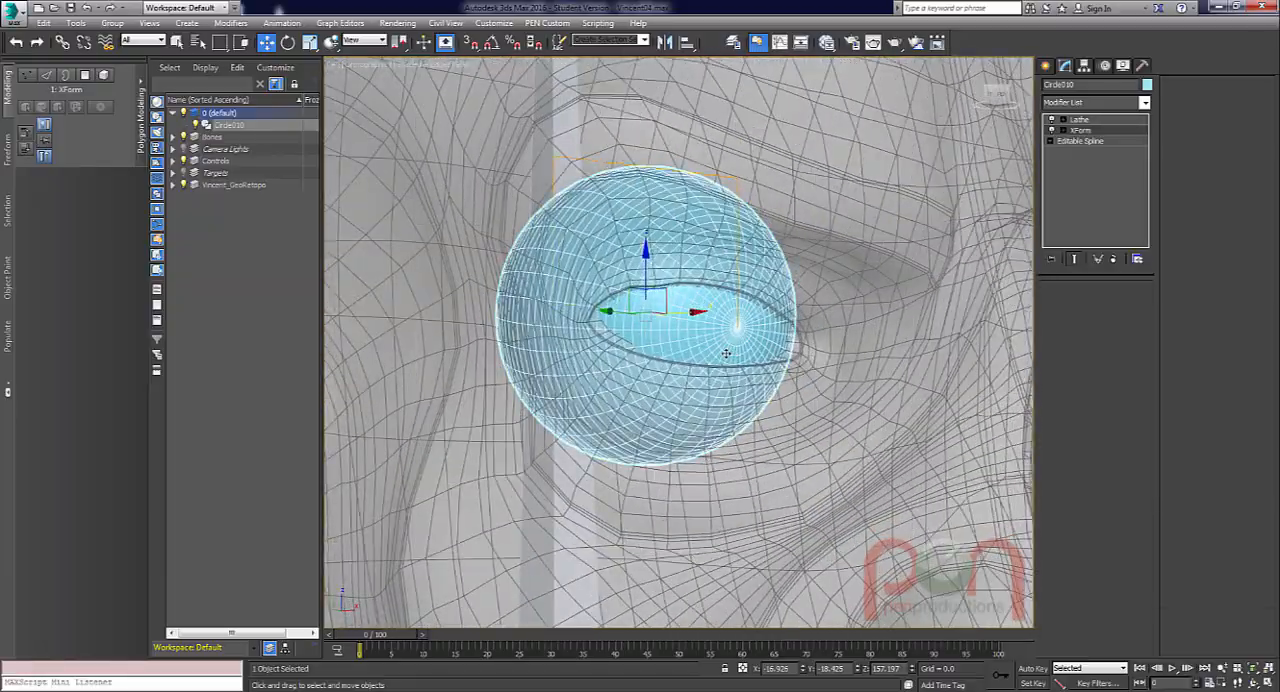
# Isolate the eyeball in the left view and collapse its XForm modifier into the editable spline.
pyautogui.hotkey('alt', 'q')
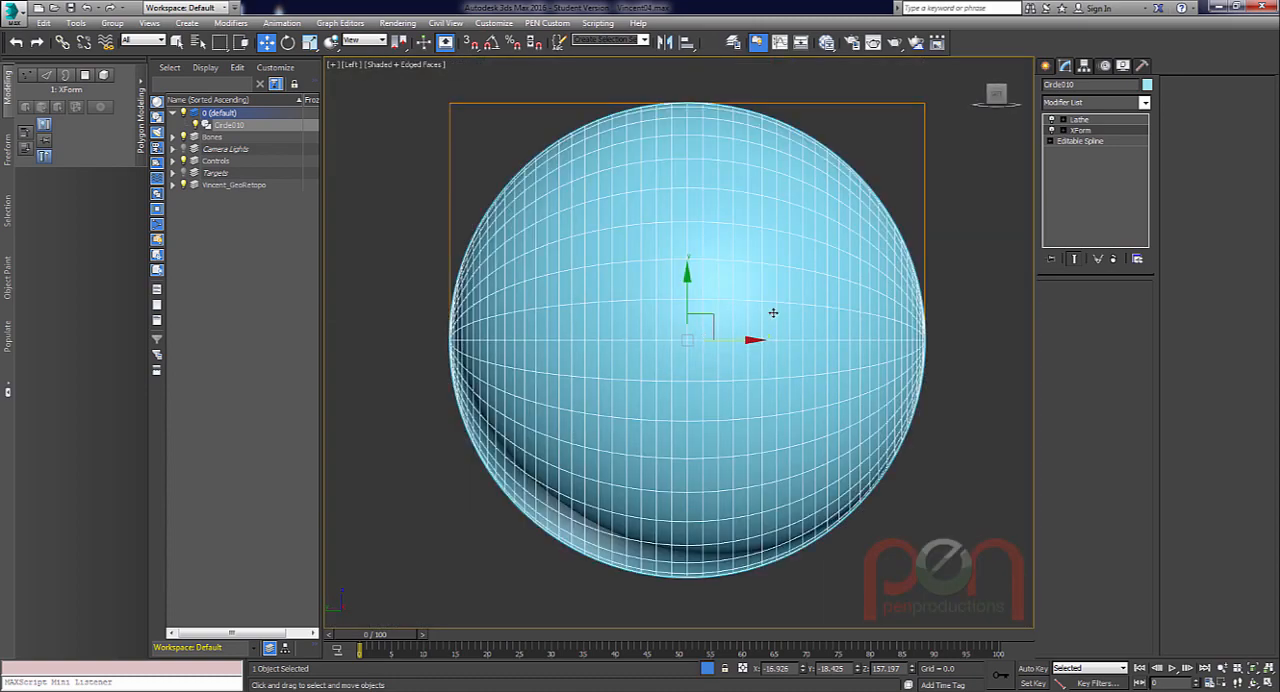
pyautogui.scroll(-1, 770, 316)
pyautogui.moveTo(809, 323); pyautogui.dragTo(767, 337, button='middle')
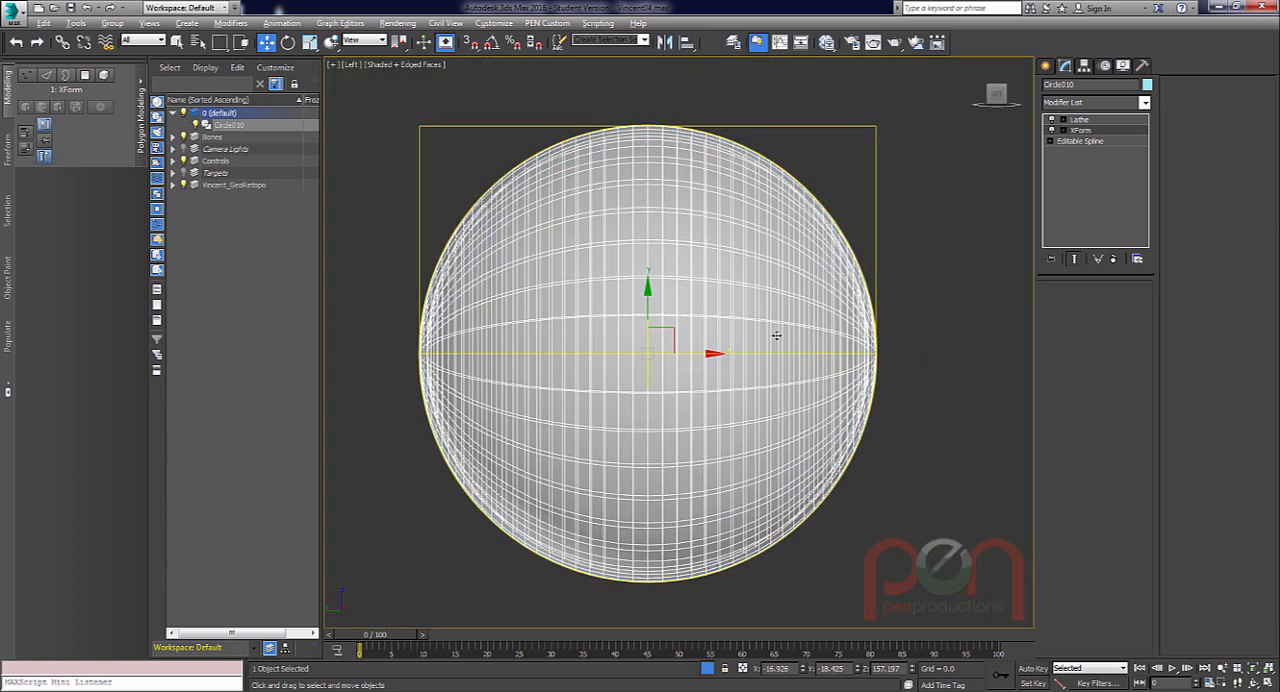
pyautogui.scroll(2, 770, 339)
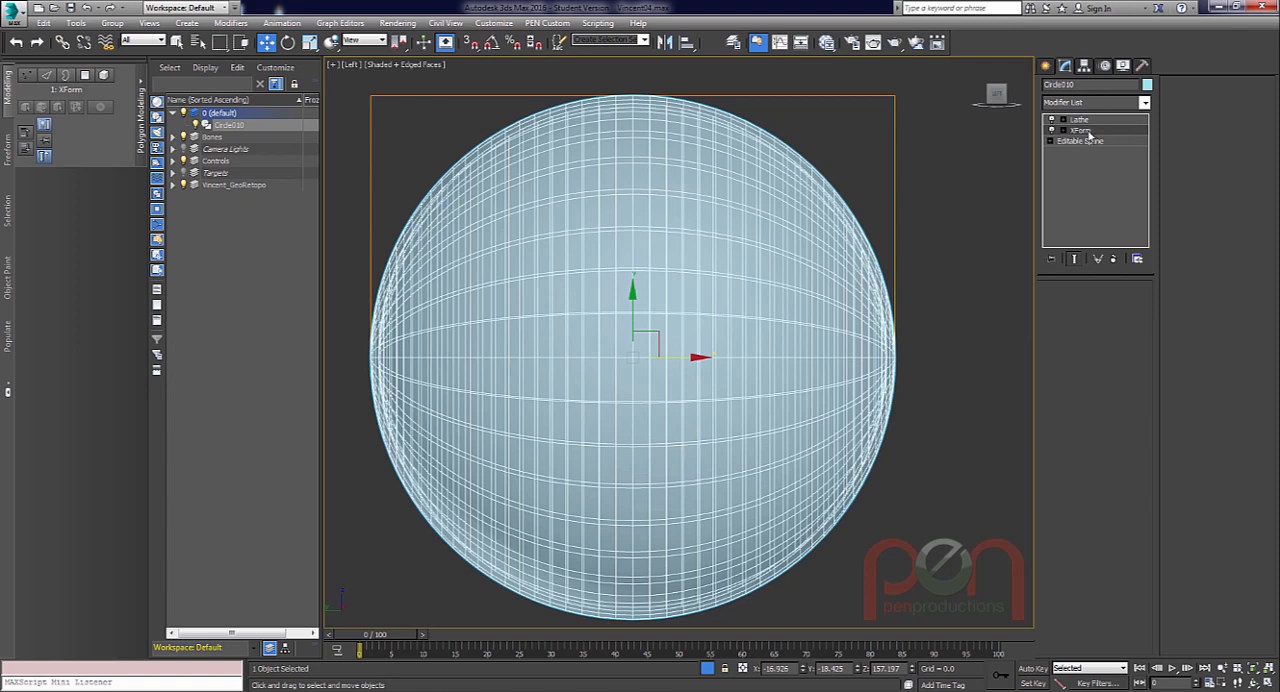
pyautogui.rightClick(1090, 132)
pyautogui.click(1129, 253)
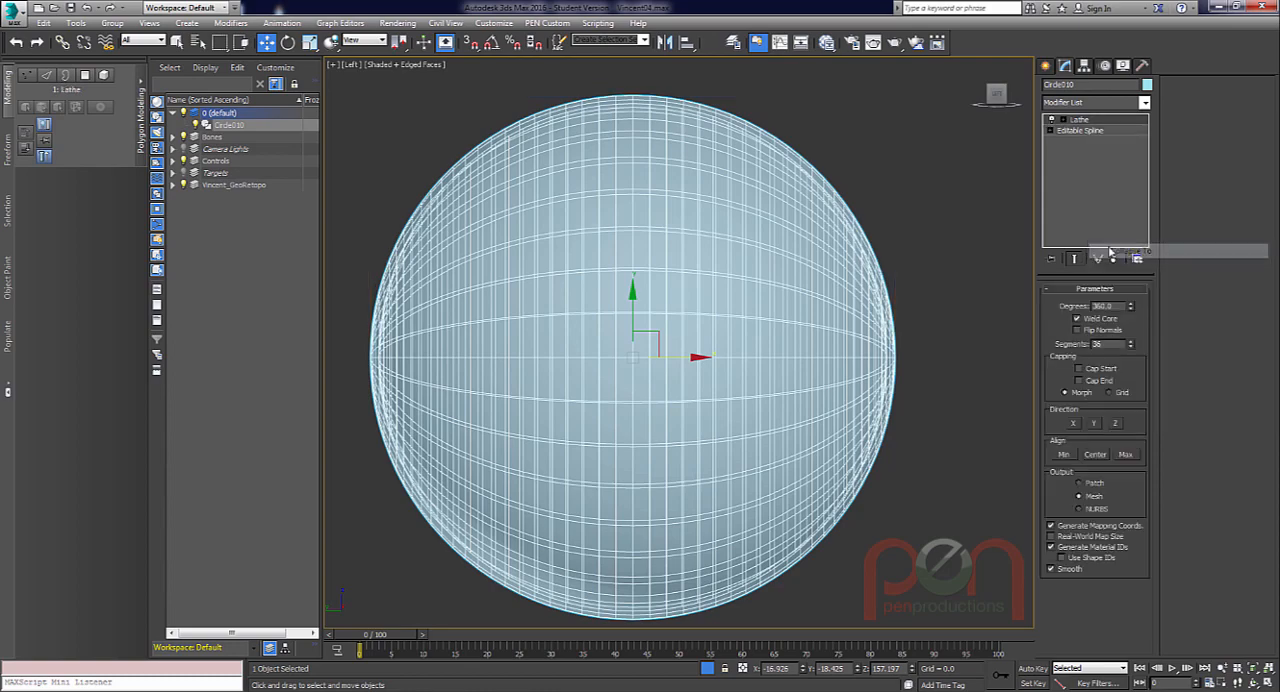
# Open the eyeball's base Editable Spline below the Lathe for vertex editing, framing the front ends of both arcs.
pyautogui.click(1091, 133)
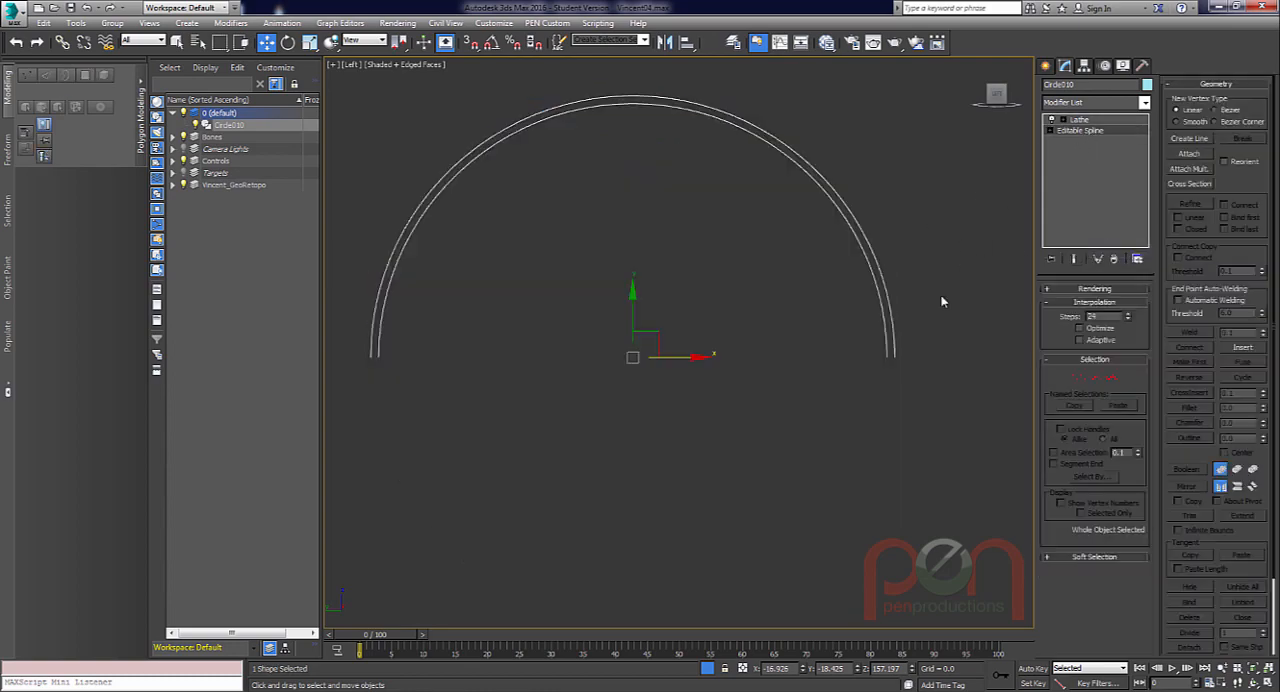
pyautogui.scroll(-2, 746, 345)
pyautogui.moveTo(747, 341); pyautogui.dragTo(752, 368, button='middle')
pyautogui.scroll(1, 738, 352)
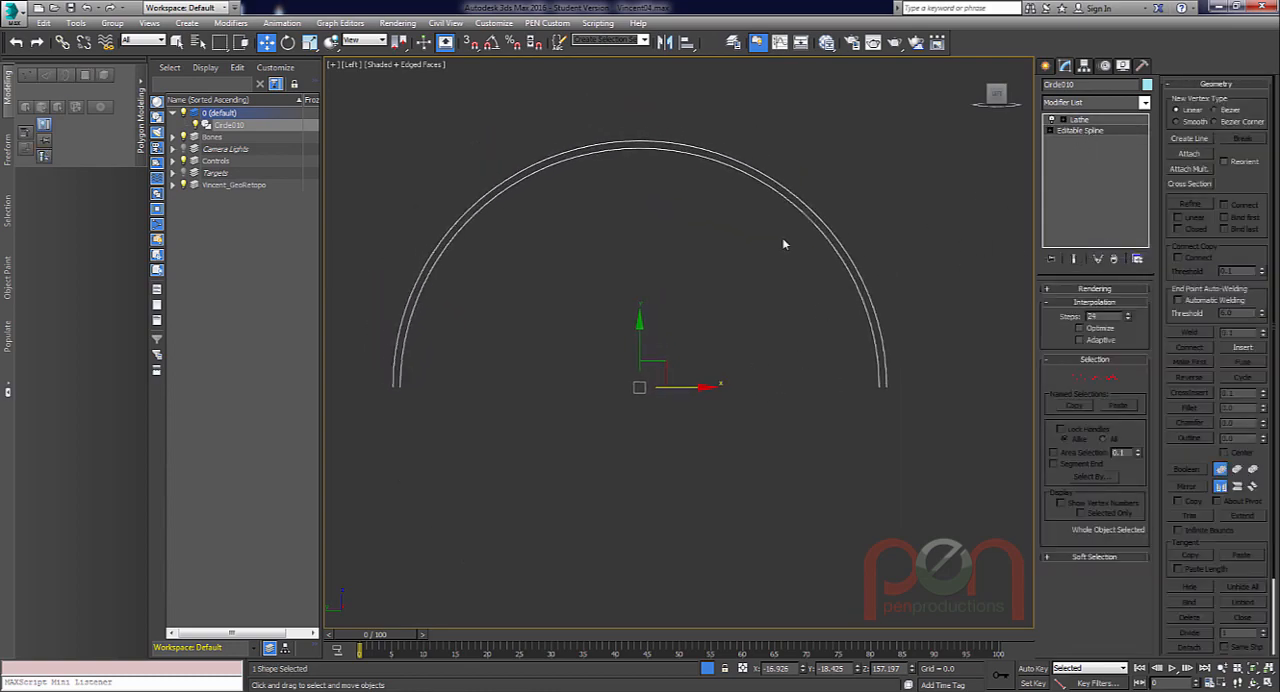
pyautogui.scroll(1, 893, 357)
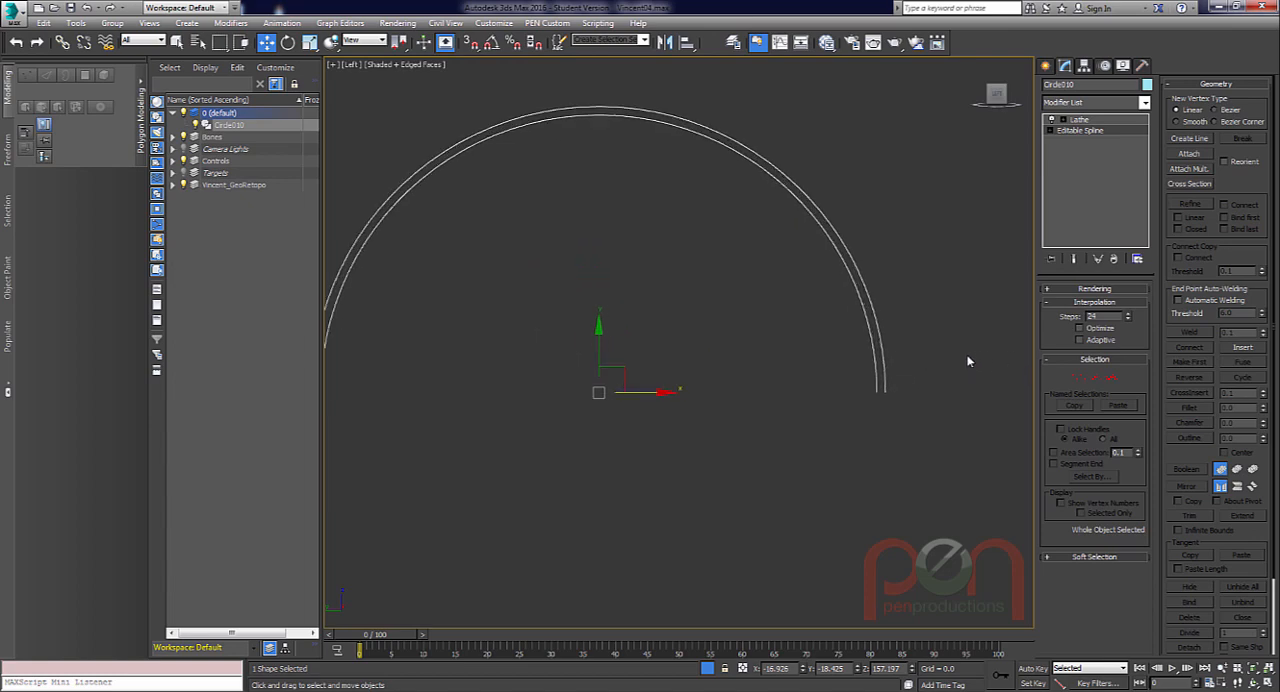
pyautogui.press('1')
pyautogui.scroll(2, 889, 336)
pyautogui.moveTo(891, 328); pyautogui.dragTo(905, 346, button='middle')
pyautogui.scroll(-1, 904, 345)
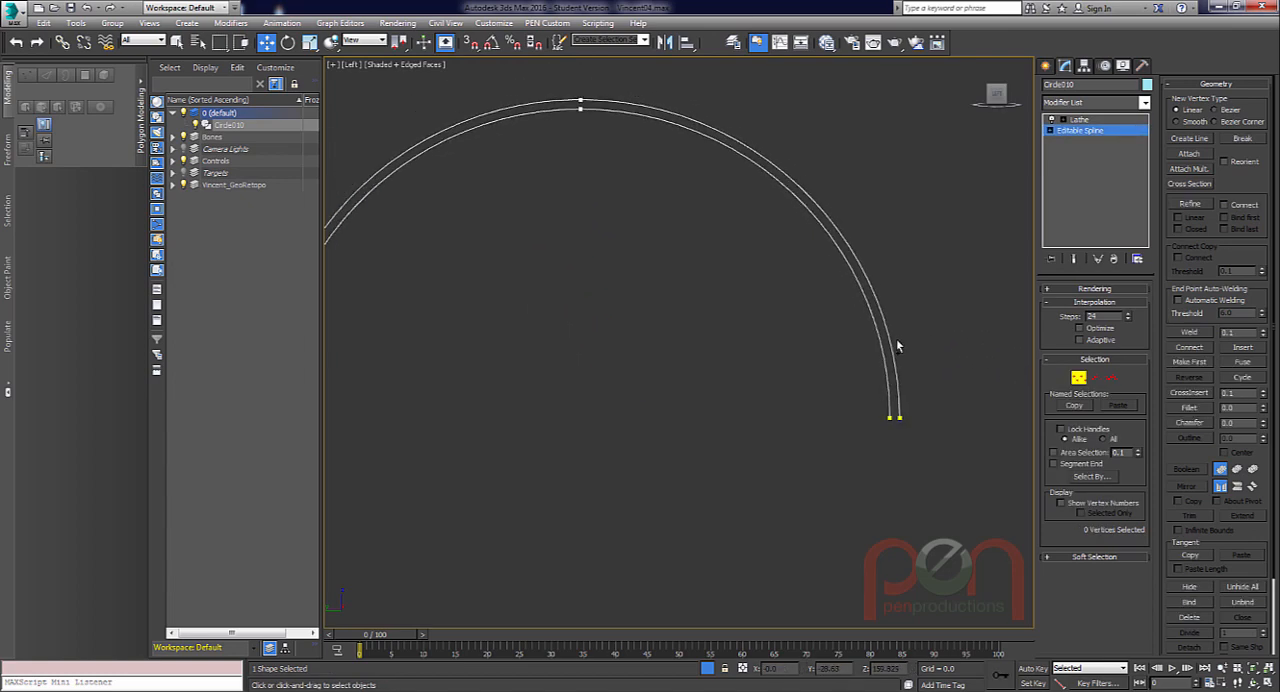
# End the isolation to bring back the head and frame the arcs' front ends against the eyelids.
pyautogui.scroll(-1, 896, 345)
pyautogui.click(707, 668)
pyautogui.moveTo(845, 420); pyautogui.dragTo(748, 430, button='middle')
pyautogui.scroll(1, 788, 418)
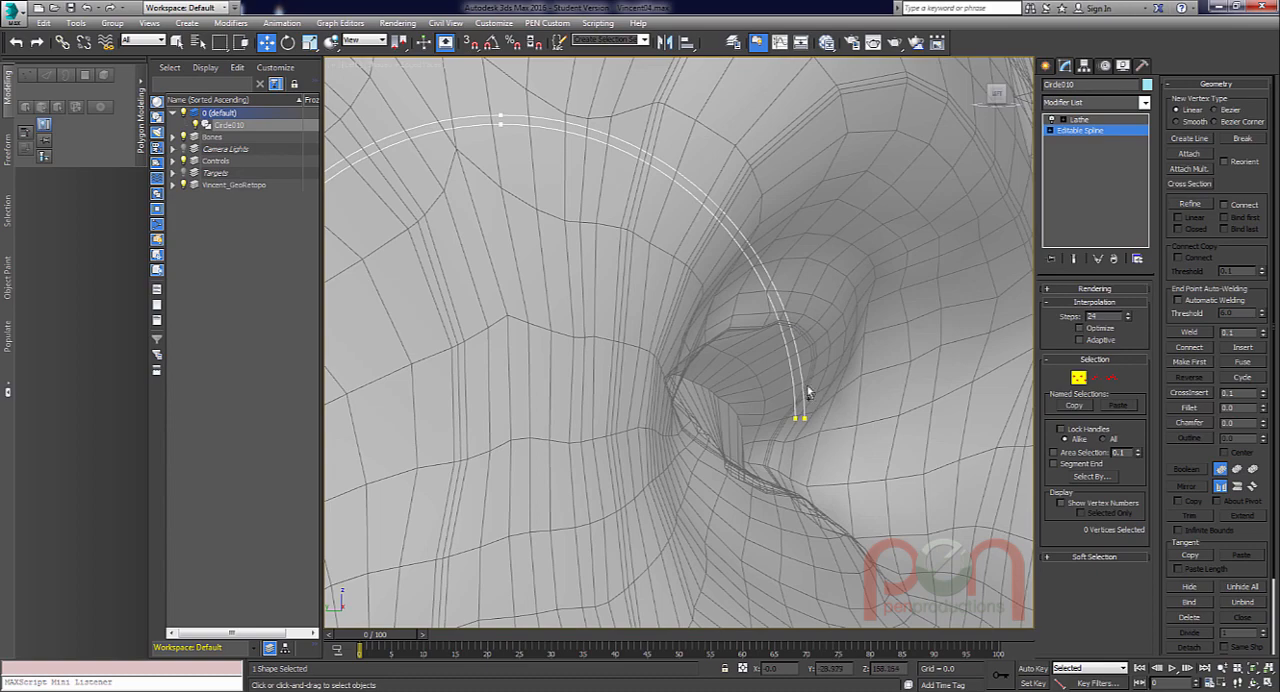
pyautogui.keyDown('alt'); pyautogui.moveTo(810, 392); pyautogui.dragTo(812, 394, button='middle'); pyautogui.keyUp('alt')
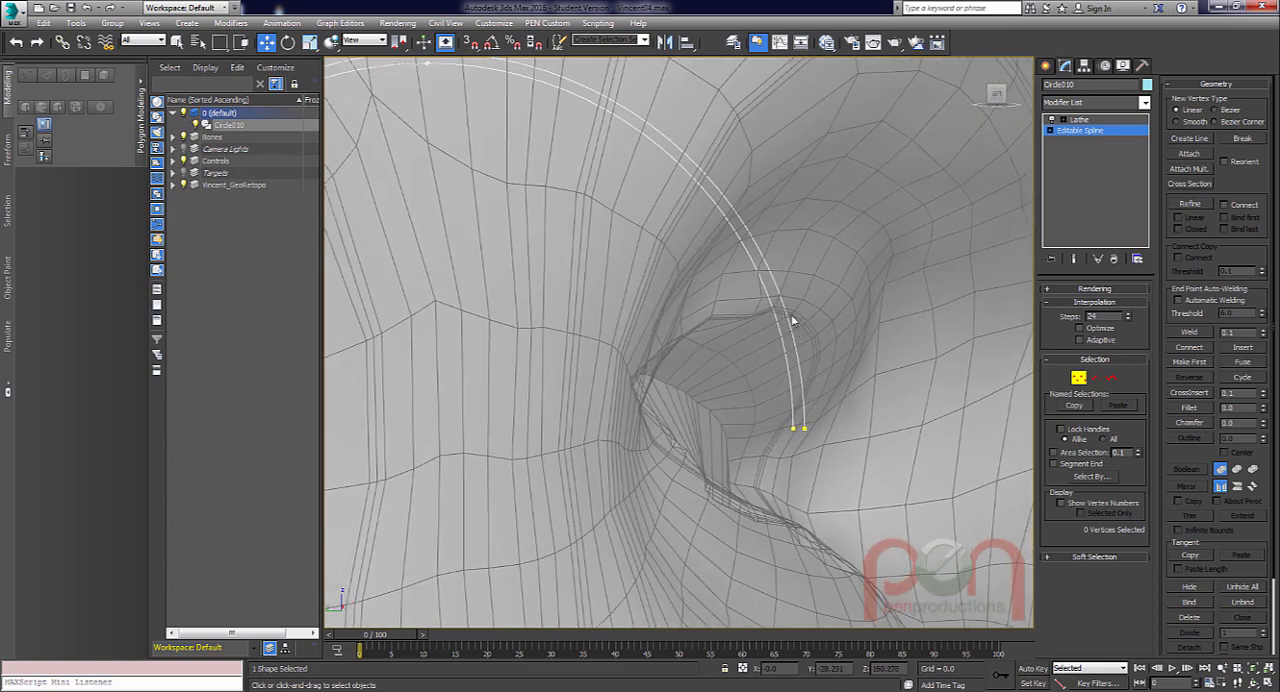
pyautogui.keyDown('alt'); pyautogui.moveTo(831, 403); pyautogui.dragTo(761, 391, button='middle'); pyautogui.keyUp('alt')
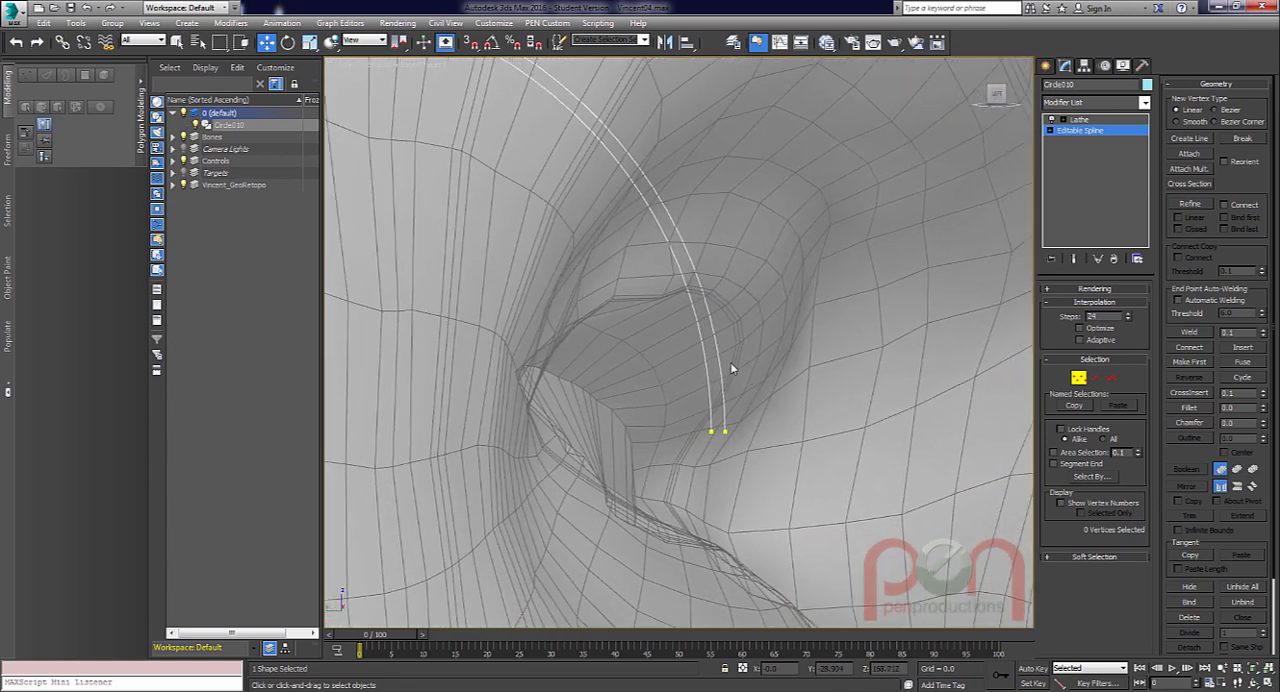
# Refine the outer arc with a new vertex at the upper eyelid edge, about Y -28.23, Z 160.37, and select it.
pyautogui.rightClick(620, 350)
pyautogui.click(593, 403)
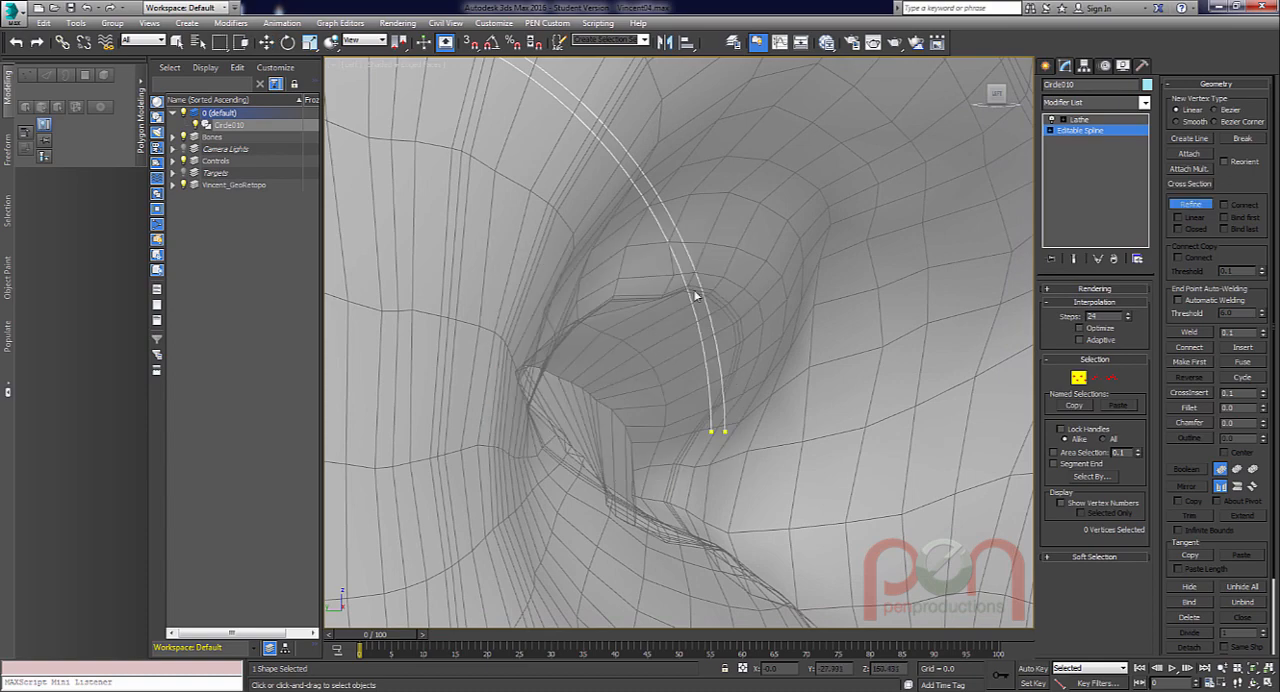
pyautogui.click(702, 292)
pyautogui.keyDown('alt'); pyautogui.moveTo(726, 306); pyautogui.dragTo(726, 297, button='middle'); pyautogui.keyUp('alt')
pyautogui.press('w')
pyautogui.rightClick(722, 294)
pyautogui.click(706, 291)
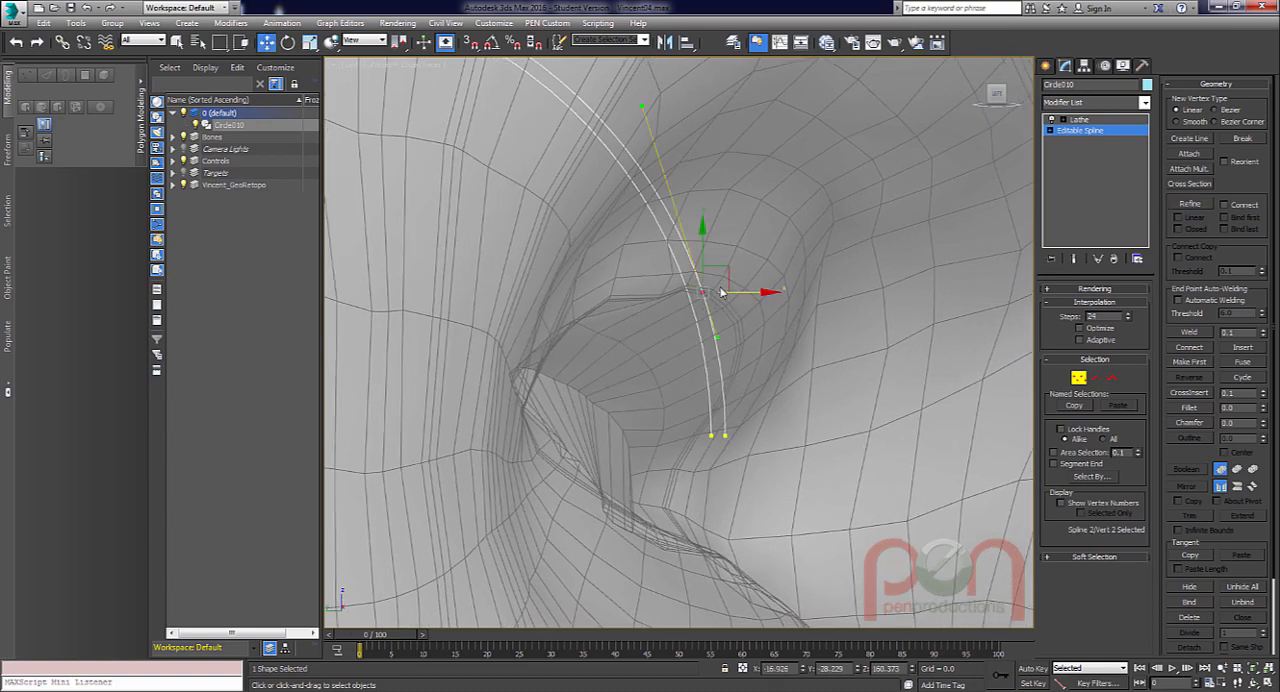
# Convert the new vertex on the outer arc to Bezier Corner.
pyautogui.press('q')
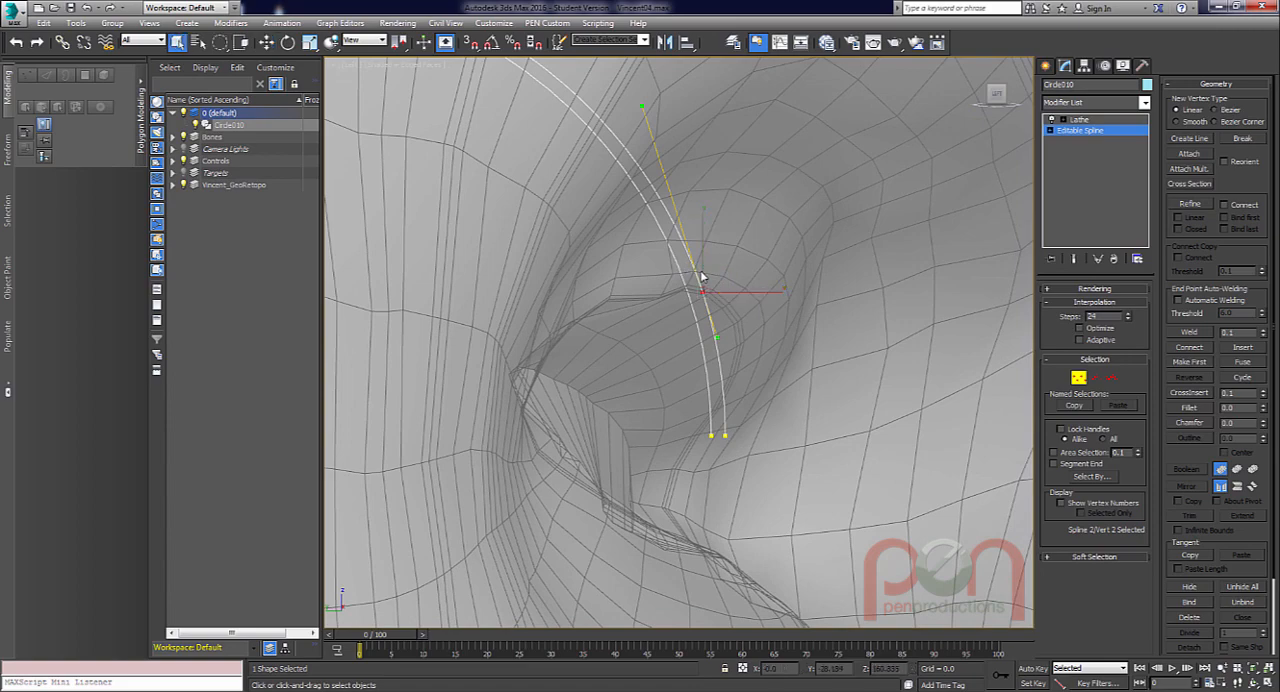
pyautogui.keyDown('alt'); pyautogui.moveTo(760, 320); pyautogui.dragTo(725, 291, button='middle'); pyautogui.keyUp('alt')
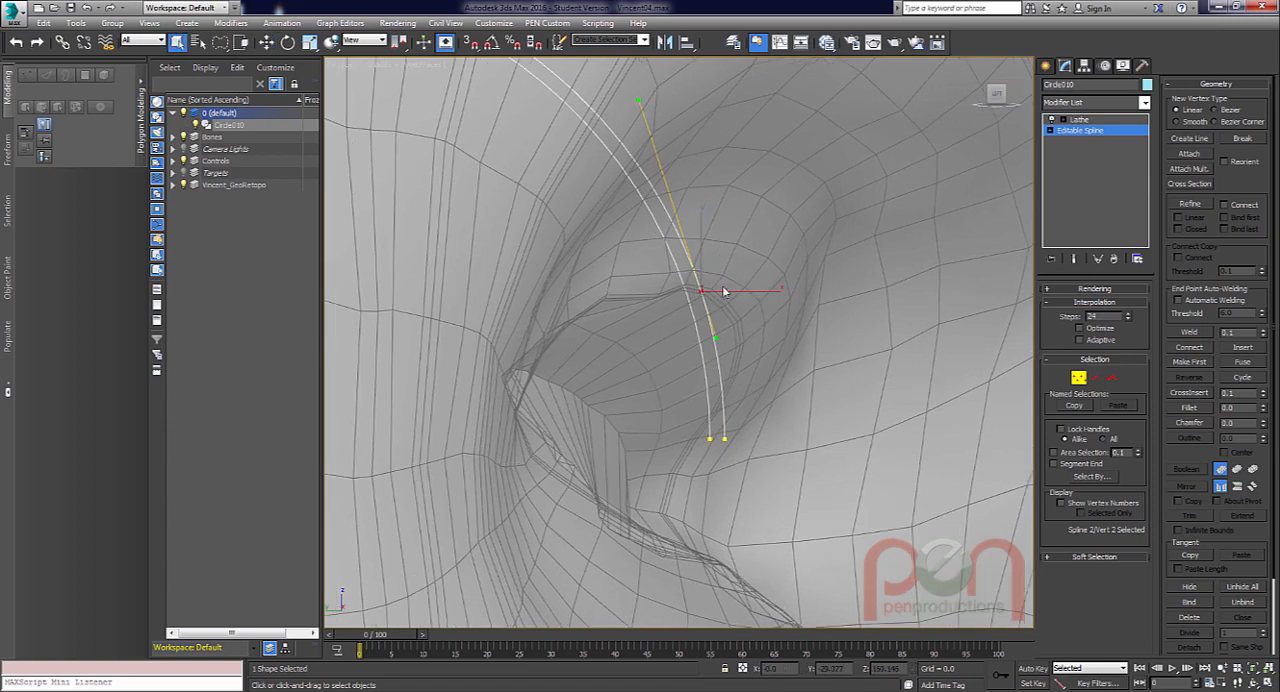
pyautogui.rightClick(702, 292)
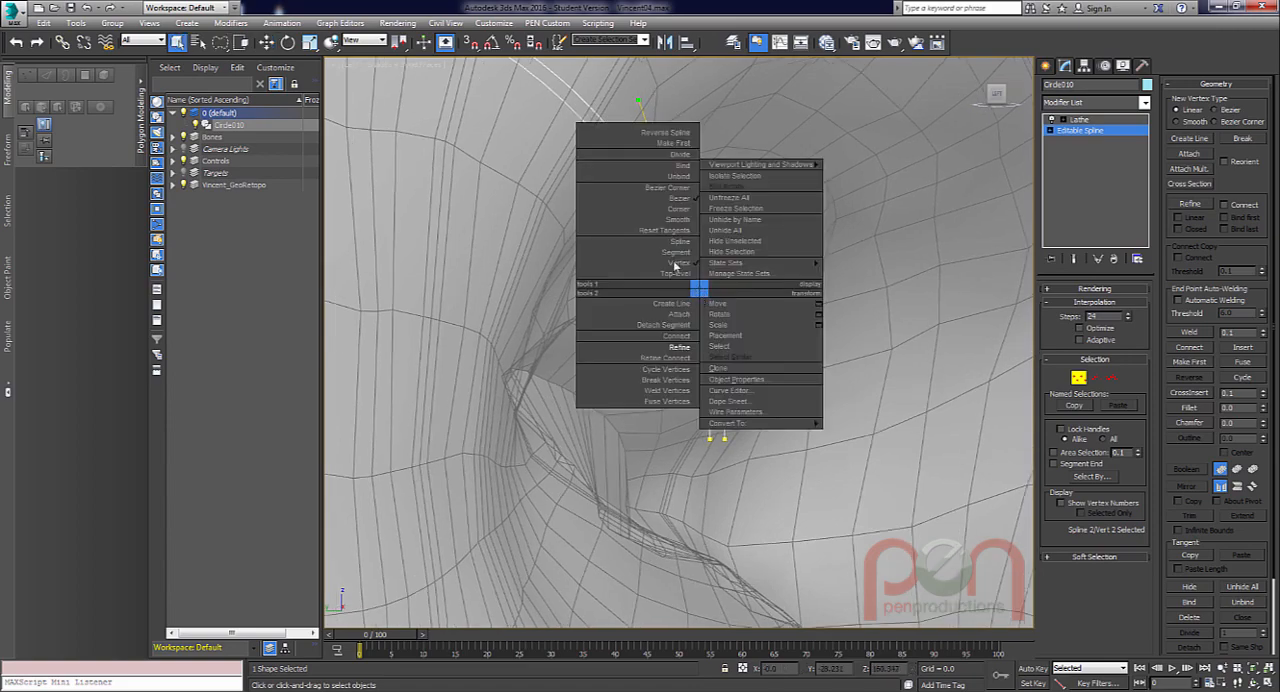
pyautogui.click(680, 188)
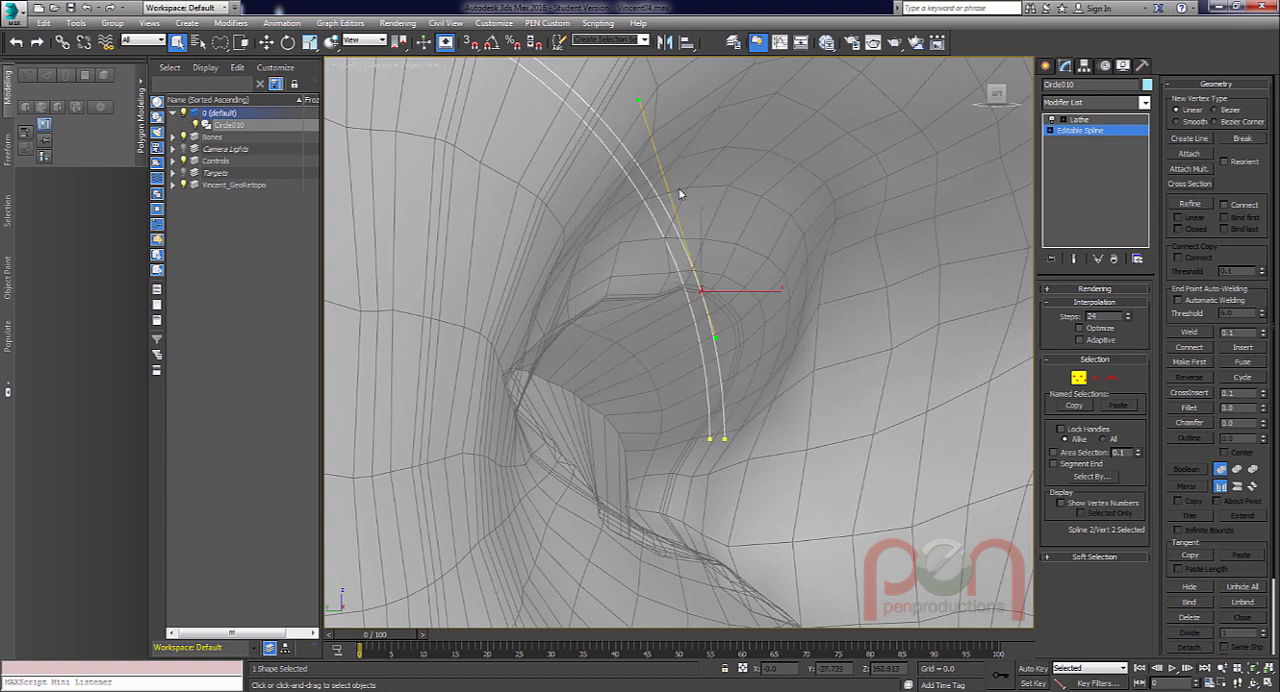
# Move the outer arc's front end vertex forward to about Y -29.4 to form a corneal bulge.
pyautogui.click(724, 438)
pyautogui.keyDown('alt'); pyautogui.moveTo(723, 437); pyautogui.dragTo(724, 393, button='middle'); pyautogui.keyUp('alt')
pyautogui.press('w')
pyautogui.moveTo(731, 394); pyautogui.dragTo(757, 394)
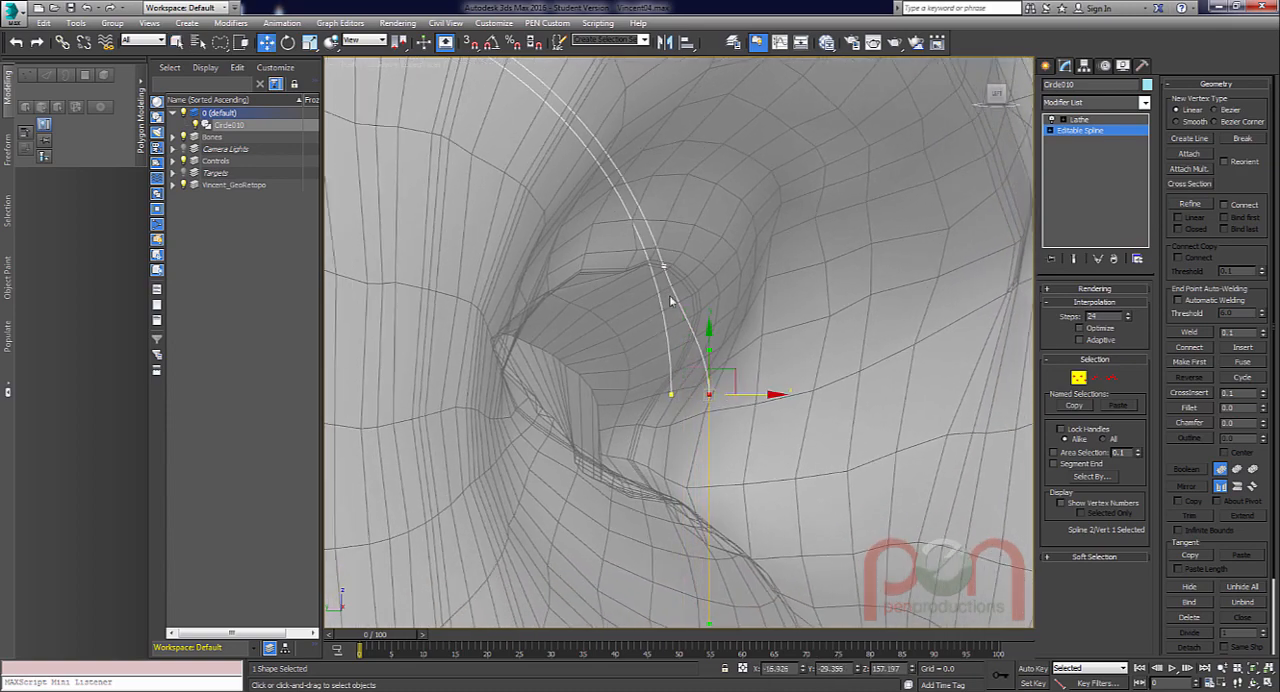
pyautogui.keyDown('alt'); pyautogui.moveTo(671, 300); pyautogui.dragTo(647, 243, button='middle'); pyautogui.keyUp('alt')
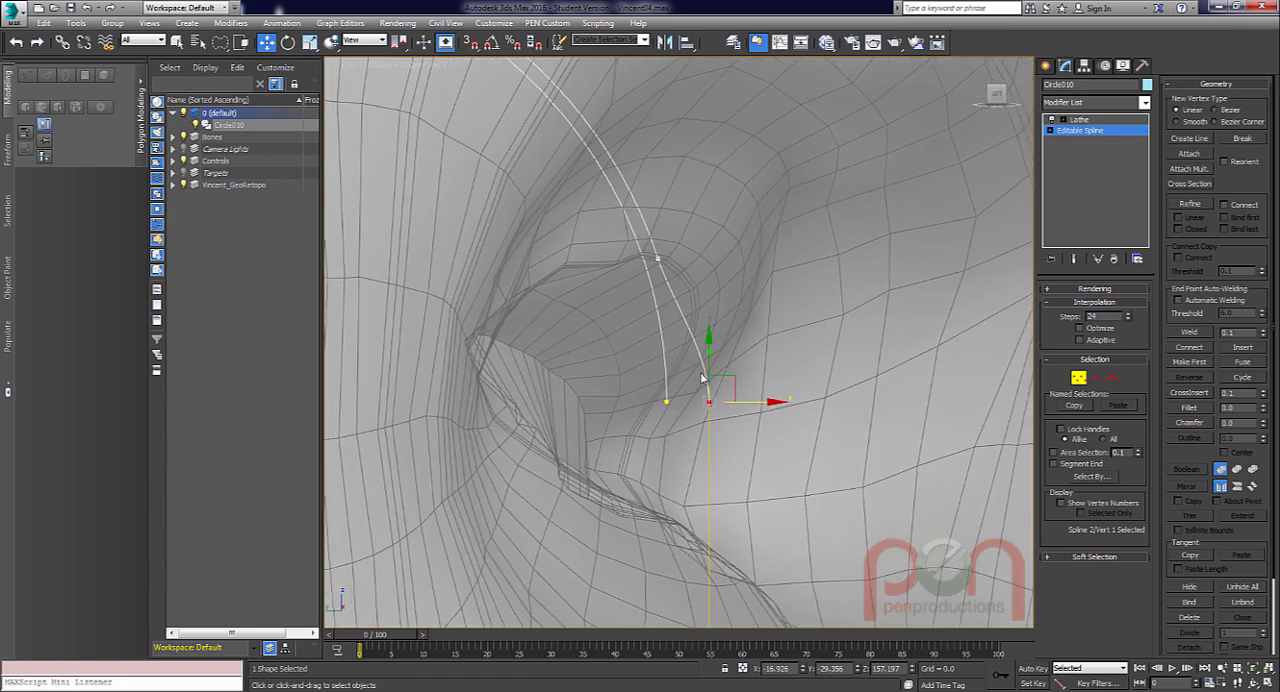
pyautogui.keyDown('alt'); pyautogui.moveTo(703, 378); pyautogui.dragTo(655, 276, button='middle'); pyautogui.keyUp('alt')
# Shape the bulge's curve by adjusting the tangent handles of the added vertex and the front end vertex.
pyautogui.click(634, 212)
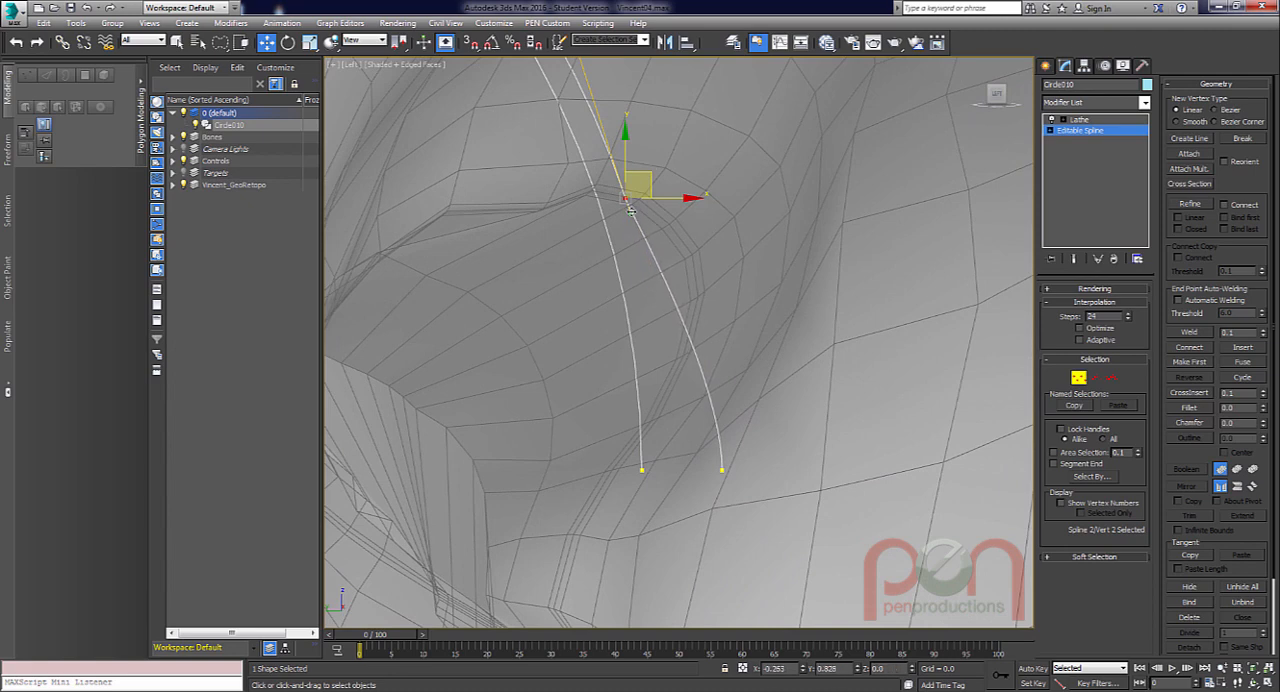
pyautogui.scroll(5, 668, 250)
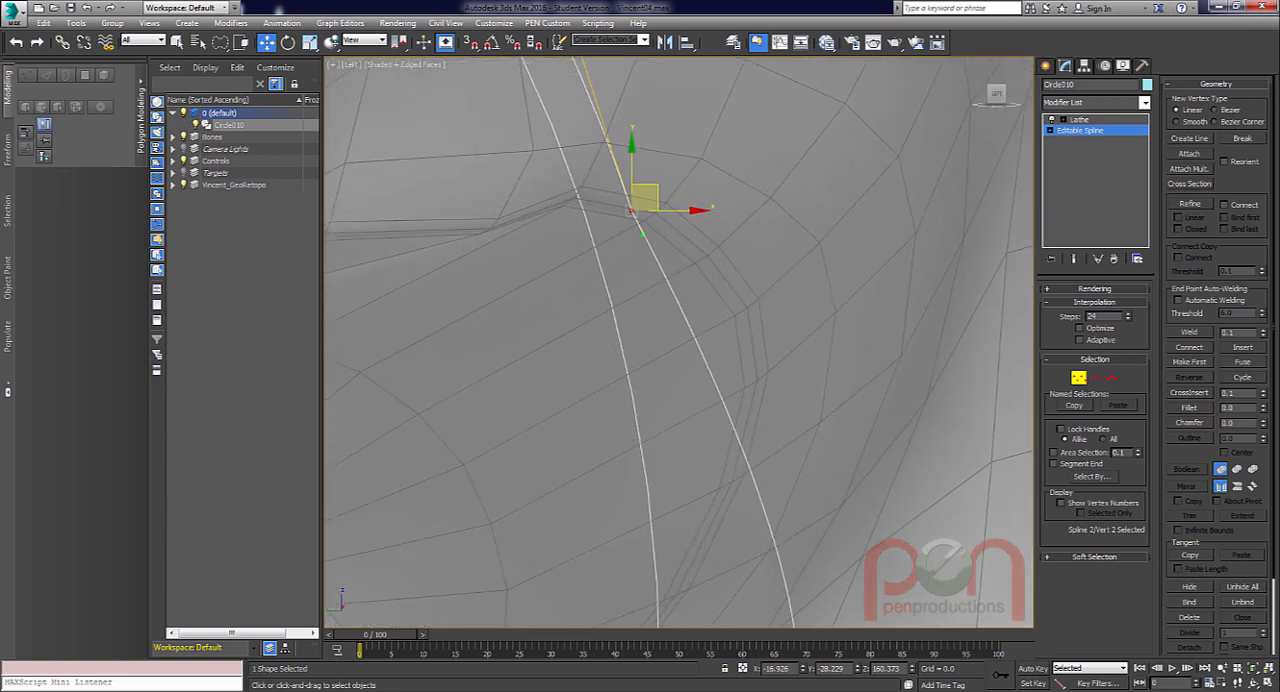
pyautogui.moveTo(686, 314); pyautogui.dragTo(667, 287)
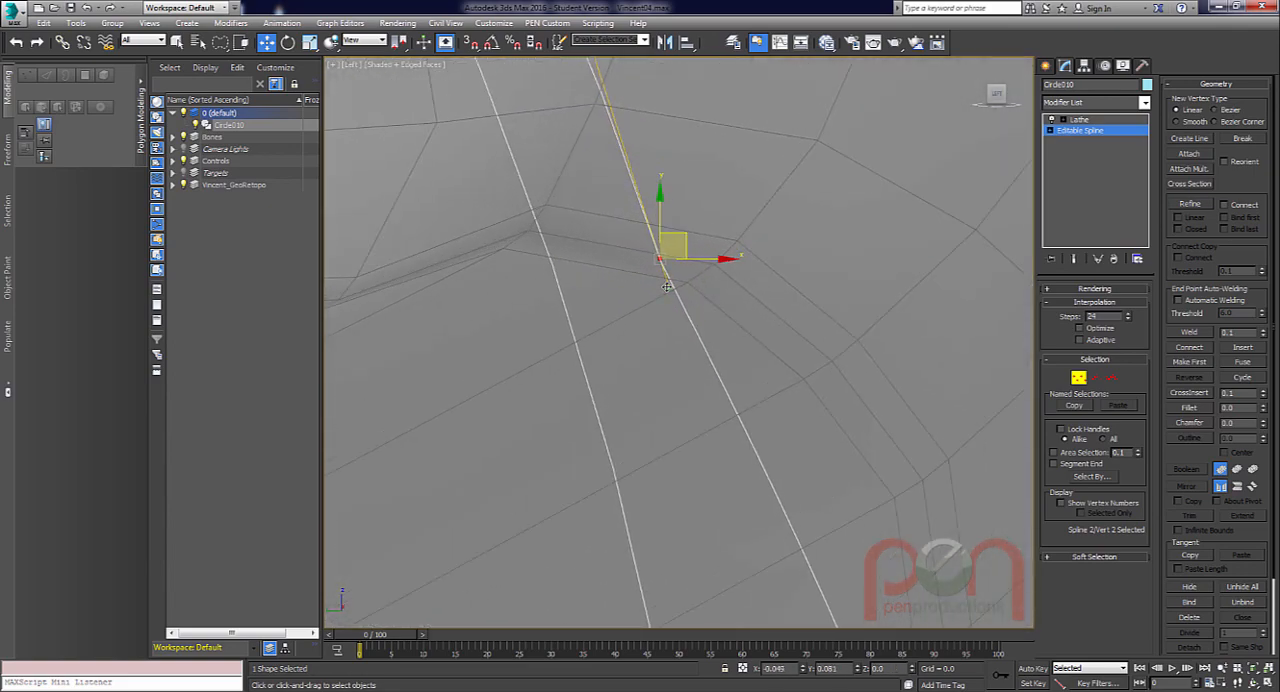
pyautogui.scroll(-4, 686, 286)
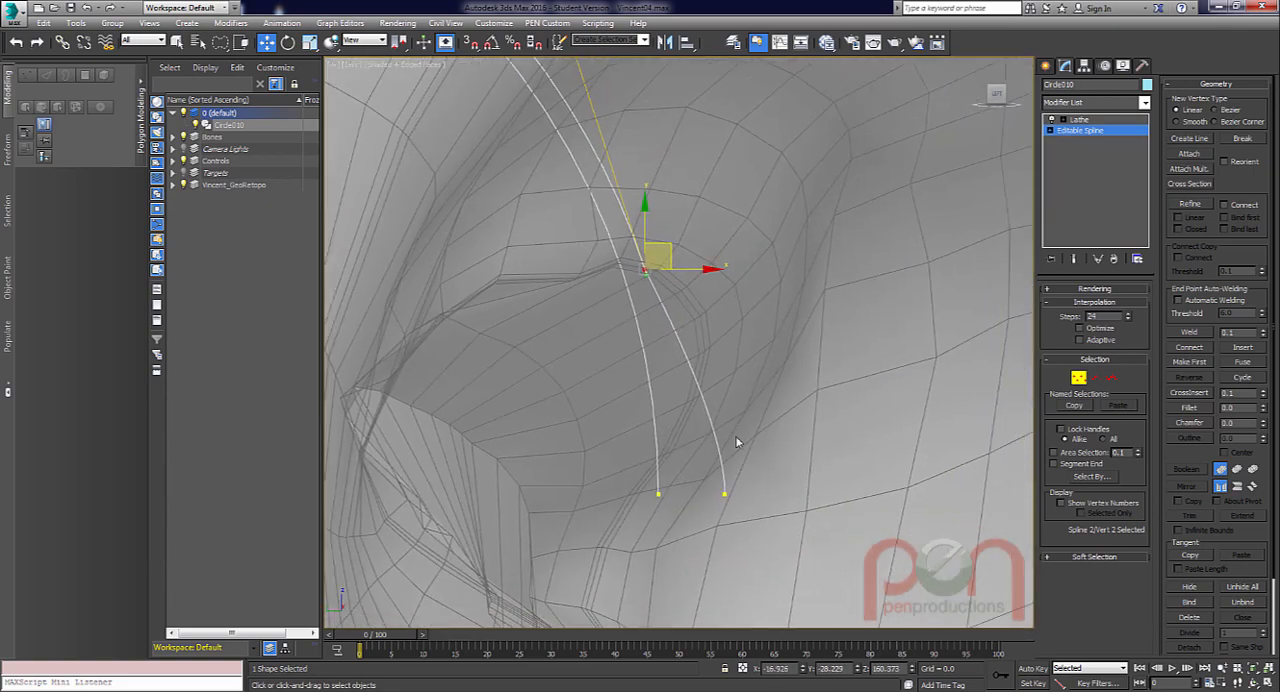
pyautogui.click(724, 494)
pyautogui.scroll(3, 730, 420)
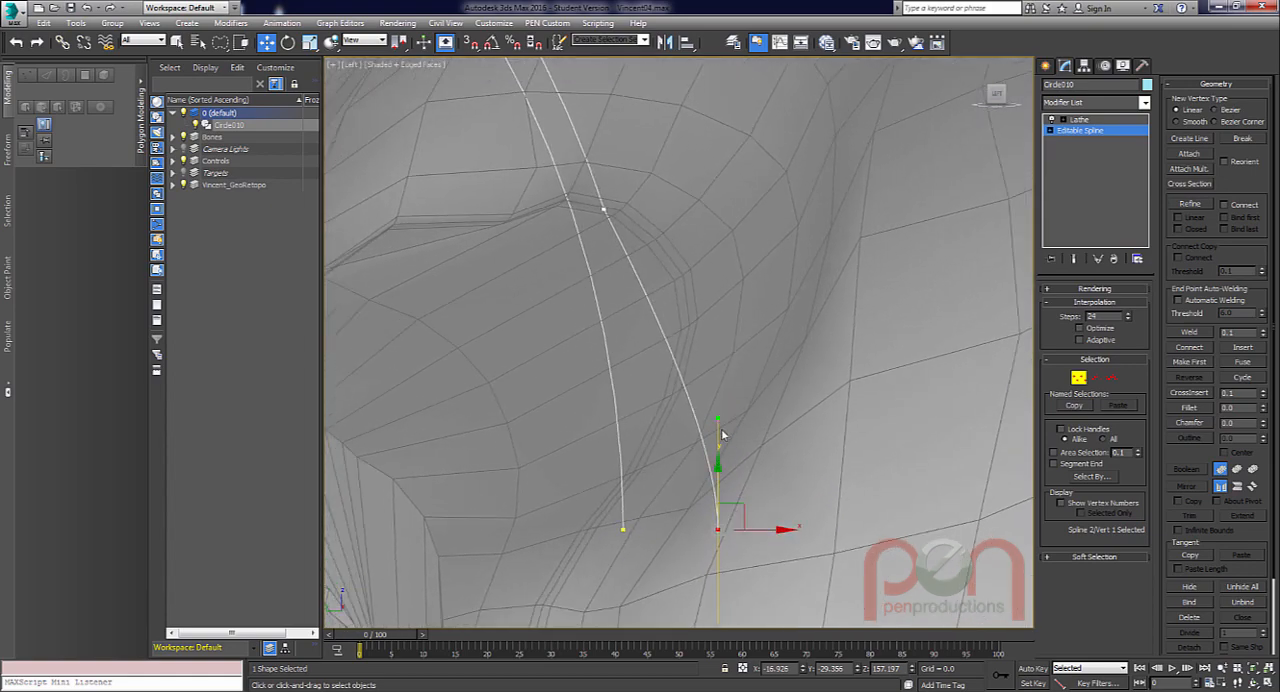
pyautogui.moveTo(718, 418); pyautogui.dragTo(722, 337)
pyautogui.moveTo(724, 350); pyautogui.dragTo(687, 172, button='middle')
pyautogui.scroll(-3, 692, 250)
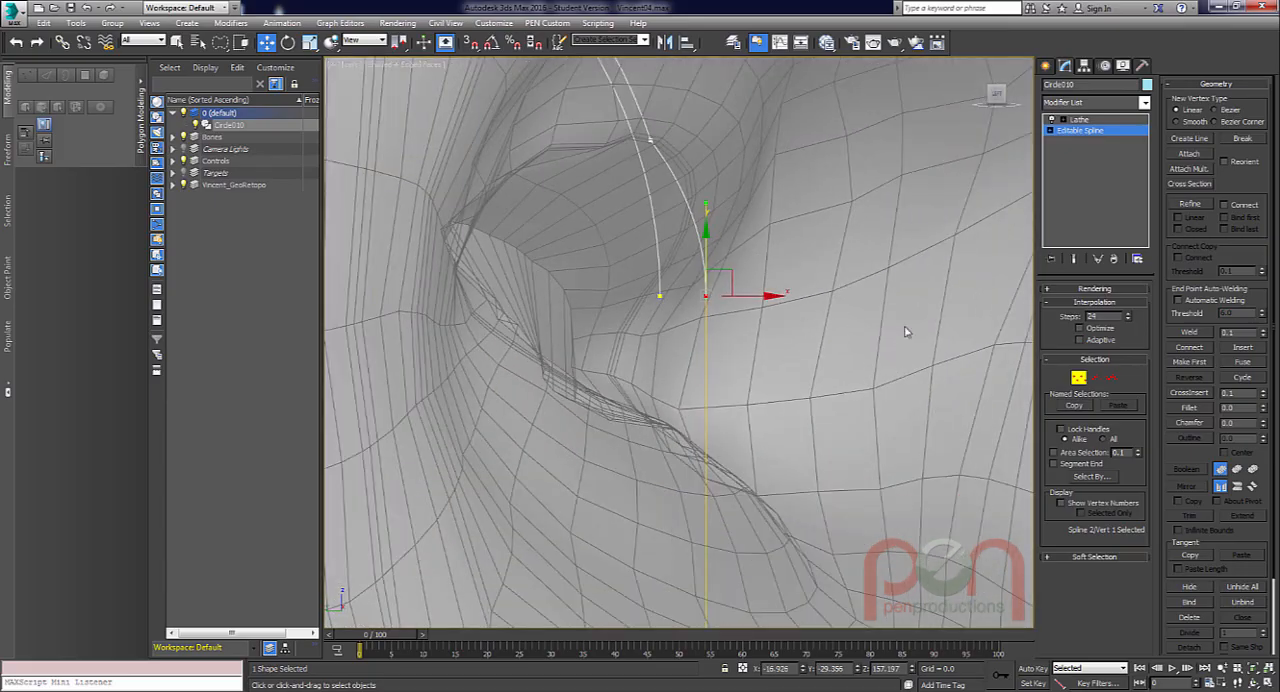
# Show the lathed end result and examine the corneal bulge from several angles, in wireframe, shaded and see-through display.
pyautogui.click(1075, 260)
pyautogui.keyDown('alt'); pyautogui.moveTo(804, 329); pyautogui.dragTo(668, 329, button='middle'); pyautogui.keyUp('alt')
pyautogui.moveTo(676, 320)
pyautogui.keyDown('alt'); pyautogui.mouseDown(button='middle')
pyautogui.moveTo(785, 322)
pyautogui.moveTo(640, 332)
pyautogui.moveTo(672, 322)
pyautogui.mouseUp(button='middle'); pyautogui.keyUp('alt')
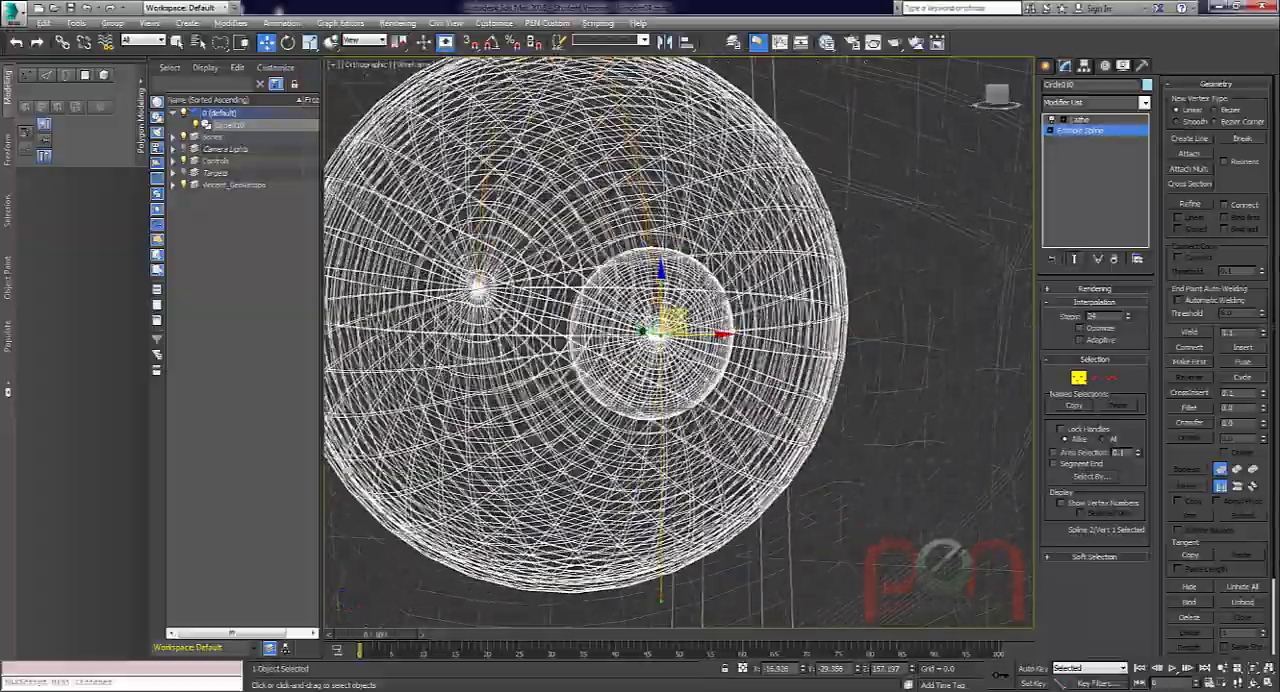
pyautogui.press('F3')
pyautogui.moveTo(746, 347)
pyautogui.keyDown('alt'); pyautogui.mouseDown(button='middle')
pyautogui.moveTo(718, 346)
pyautogui.moveTo(742, 350)
pyautogui.moveTo(703, 366)
pyautogui.mouseUp(button='middle'); pyautogui.keyUp('alt')
pyautogui.press('F3')
pyautogui.scroll(-4, 705, 366)
pyautogui.press('F4')
pyautogui.moveTo(745, 425)
pyautogui.keyDown('alt'); pyautogui.mouseDown(button='middle')
pyautogui.moveTo(828, 399)
pyautogui.moveTo(778, 288)
pyautogui.moveTo(780, 299)
pyautogui.moveTo(690, 300)
pyautogui.moveTo(725, 316)
pyautogui.moveTo(703, 283)
pyautogui.moveTo(784, 306)
pyautogui.mouseUp(button='middle'); pyautogui.keyUp('alt')
pyautogui.press('F4')
pyautogui.hotkey('alt', 'x')
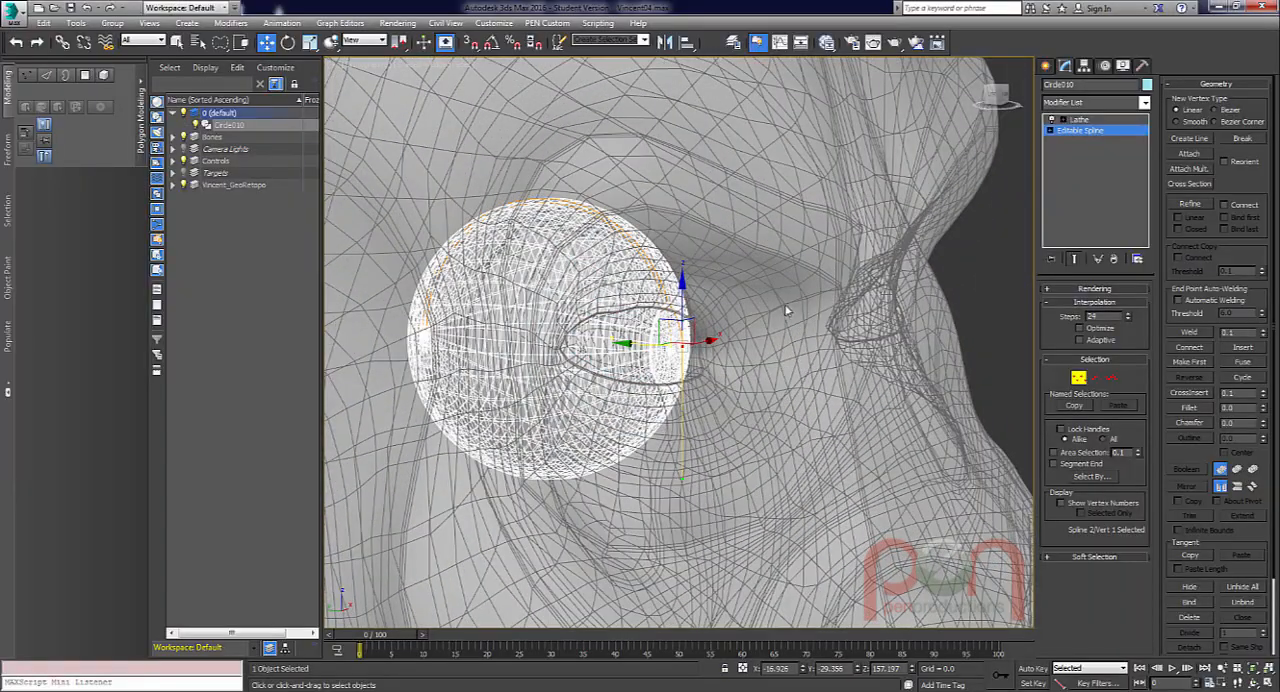
pyautogui.scroll(-3, 723, 347)
# Inspect the bulge's side profile against the eyelids up close in the left view.
pyautogui.press('l')
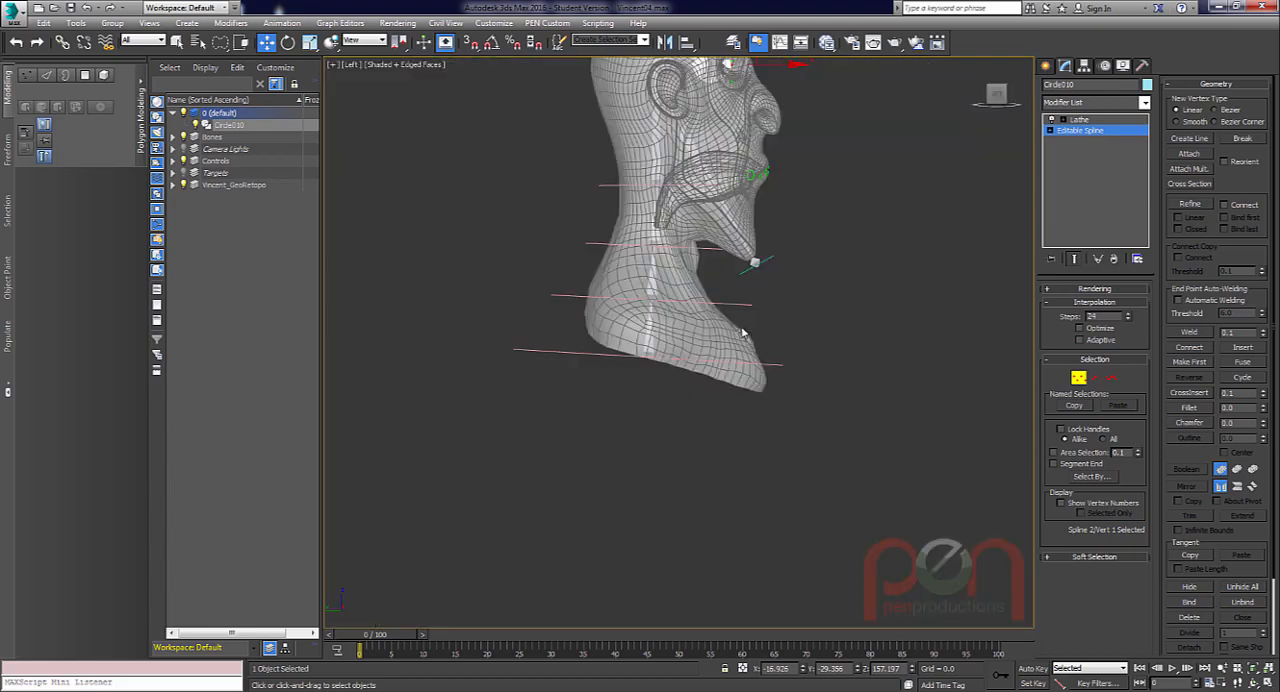
pyautogui.press('z')
pyautogui.scroll(6, 962, 310)
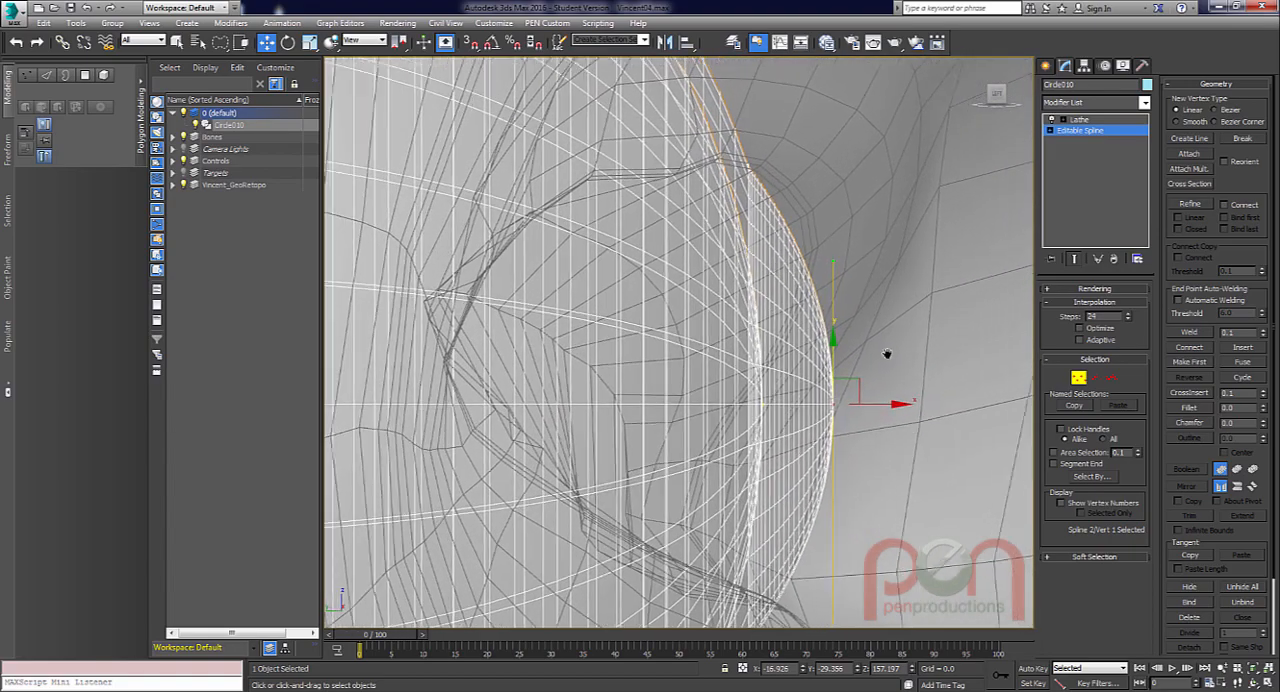
pyautogui.moveTo(888, 354); pyautogui.dragTo(841, 398, button='middle')
pyautogui.scroll(2, 724, 236)
pyautogui.scroll(-4, 774, 271)
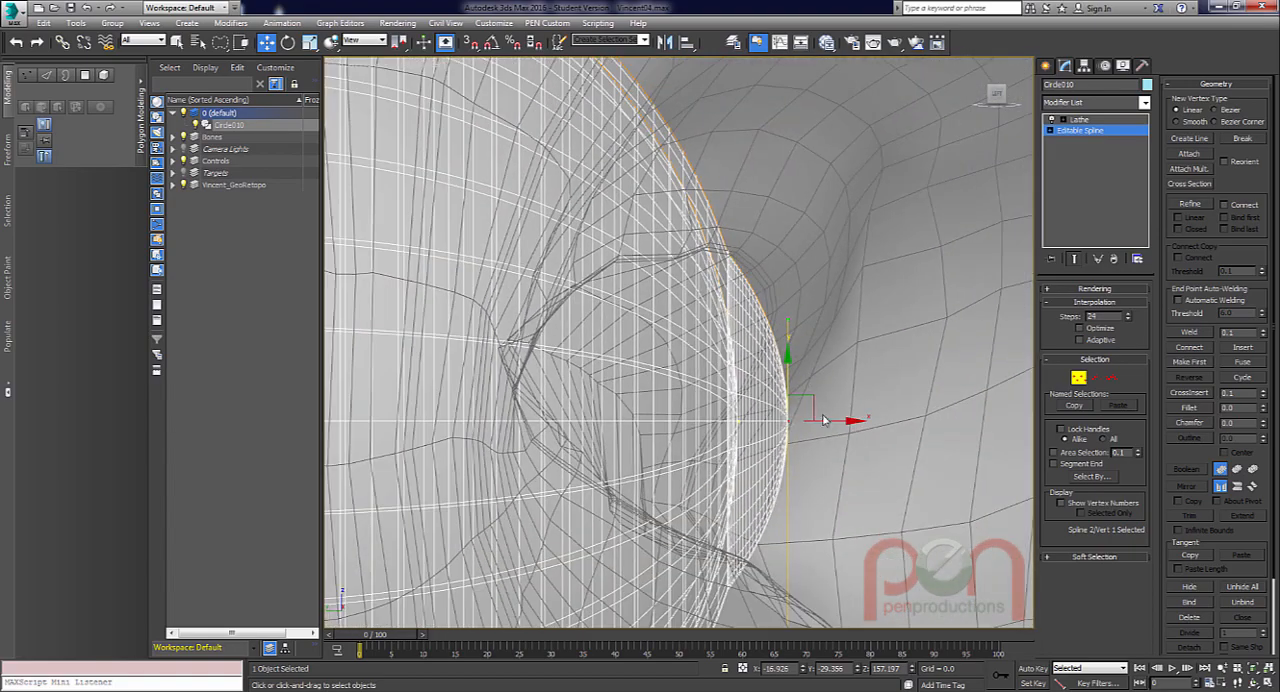
# Undo the corneal bulge edits back to before the extra vertex was added to the outer arc.
pyautogui.hotkey('ctrl', 'z')
pyautogui.hotkey('ctrl', 'z')
pyautogui.hotkey('ctrl', 'z')
pyautogui.hotkey('ctrl', 'z')
pyautogui.hotkey('ctrl', 'z')
pyautogui.hotkey('ctrl', 'z')
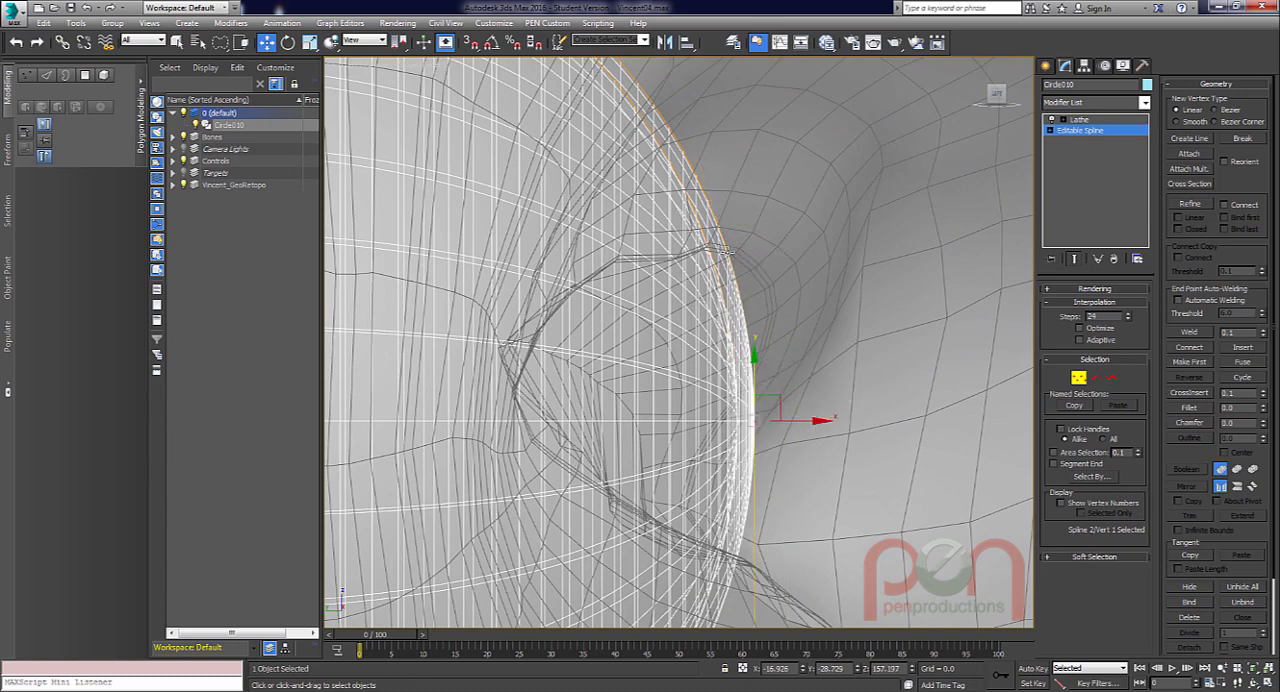
pyautogui.hotkey('ctrl', 'z')
pyautogui.hotkey('ctrl', 'z')
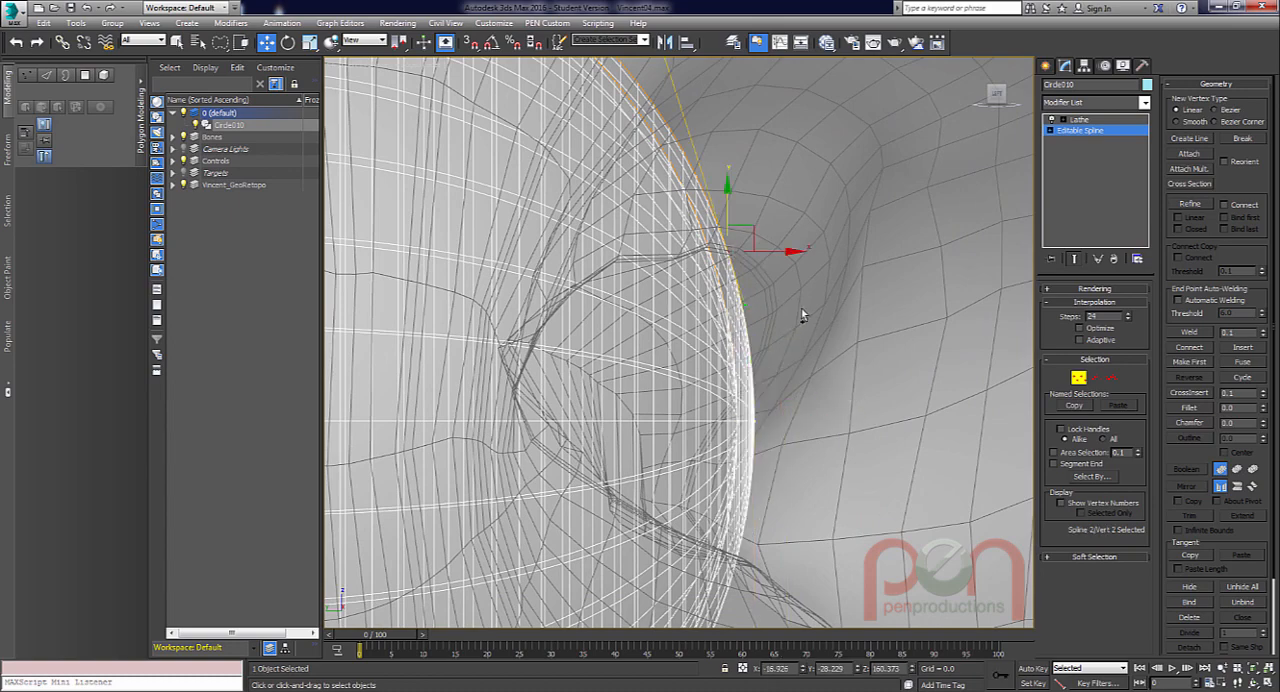
pyautogui.hotkey('ctrl', 'z')
pyautogui.hotkey('ctrl', 'z')
# Refine the outer arc with a new vertex slightly above the upper eyelid edge.
pyautogui.scroll(-1, 772, 293)
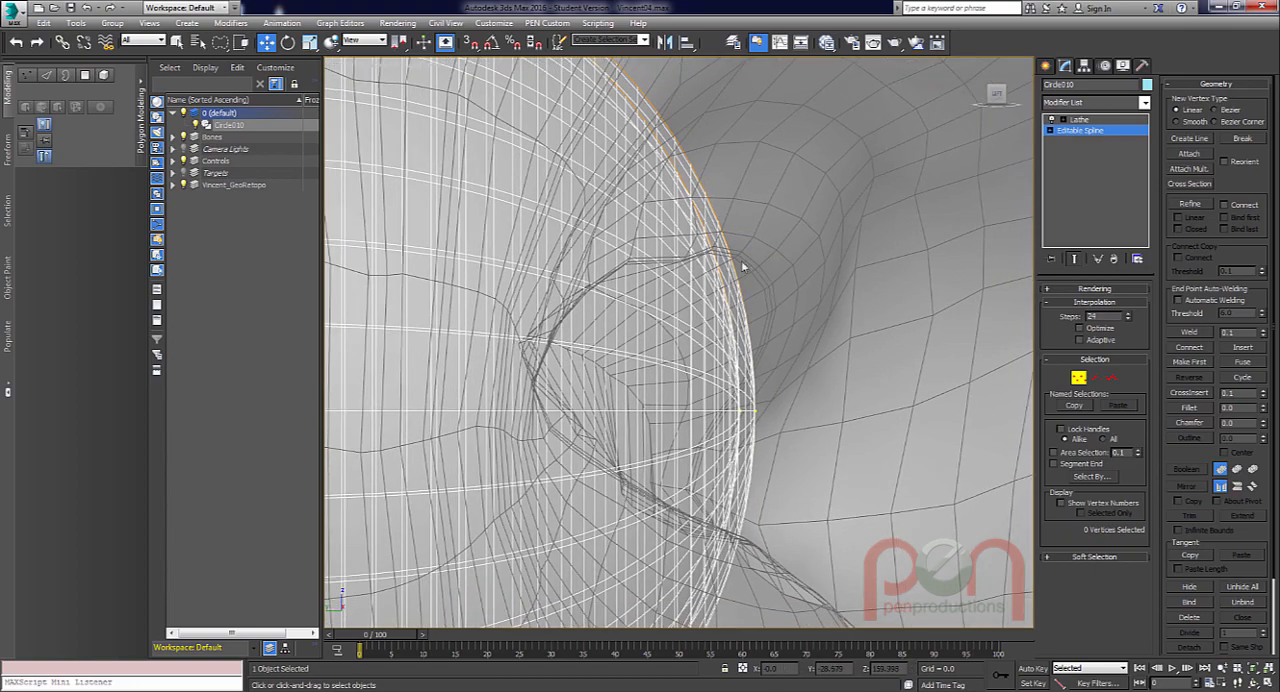
pyautogui.scroll(1, 743, 265)
pyautogui.scroll(3, 738, 260)
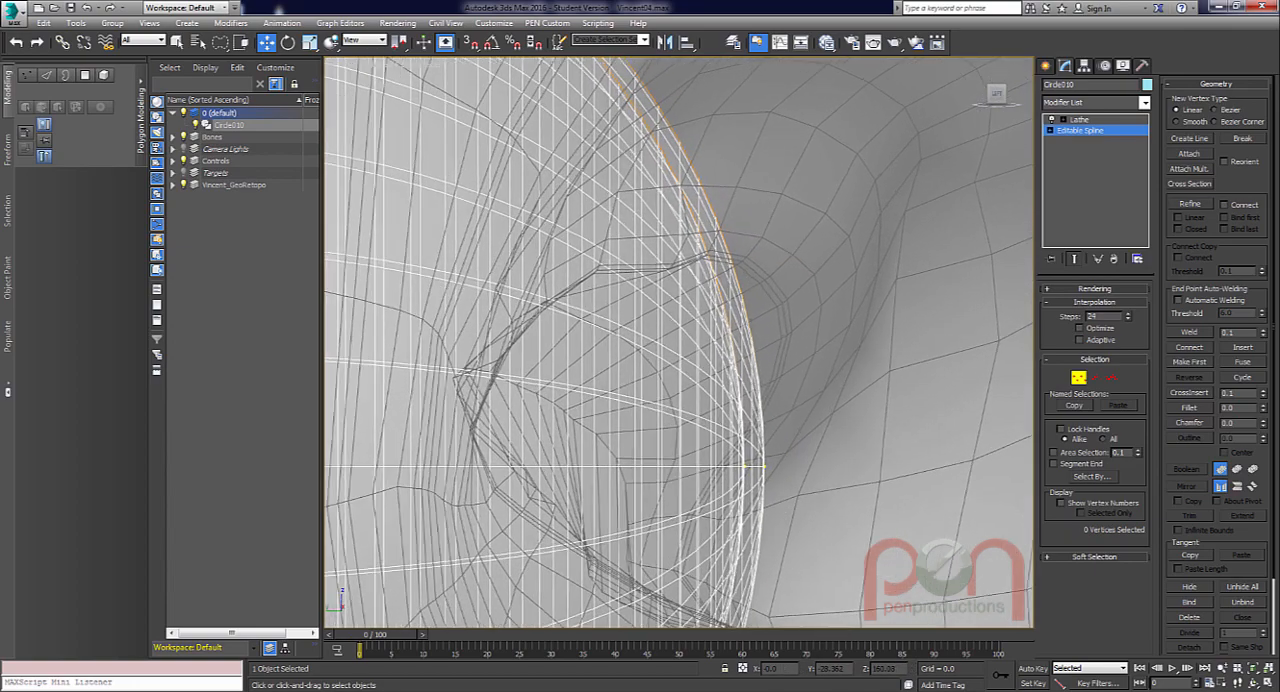
pyautogui.rightClick(716, 244)
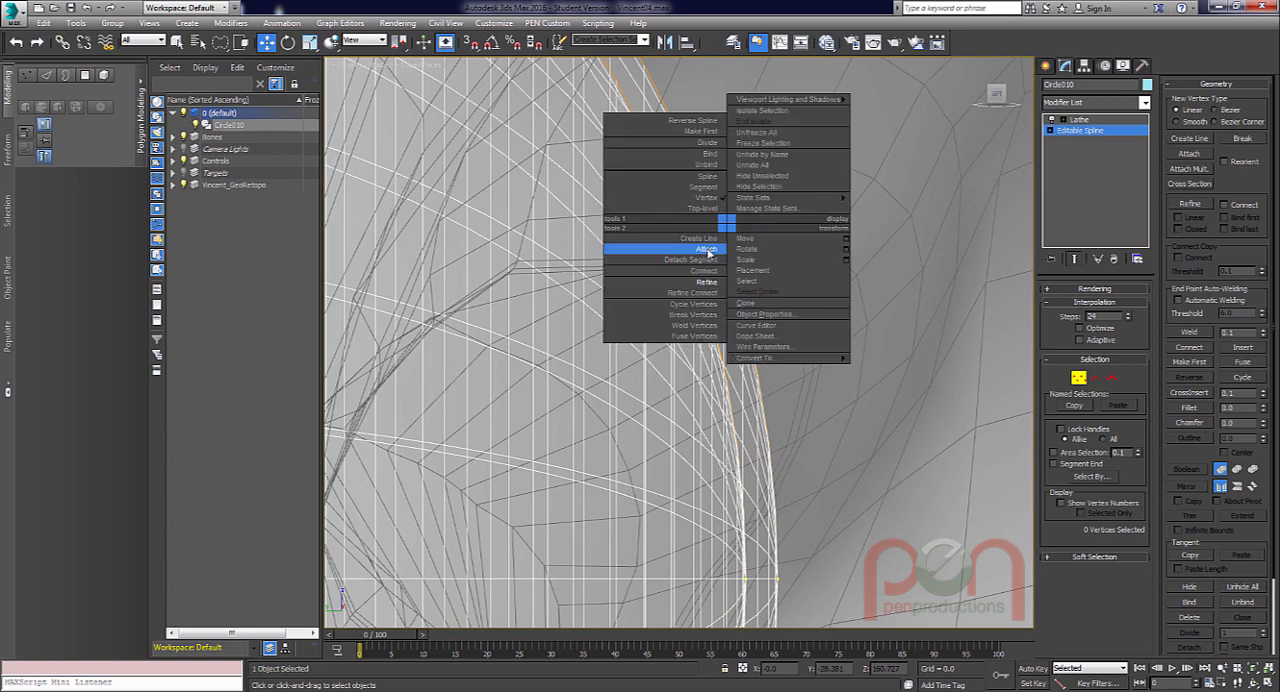
pyautogui.click(714, 277)
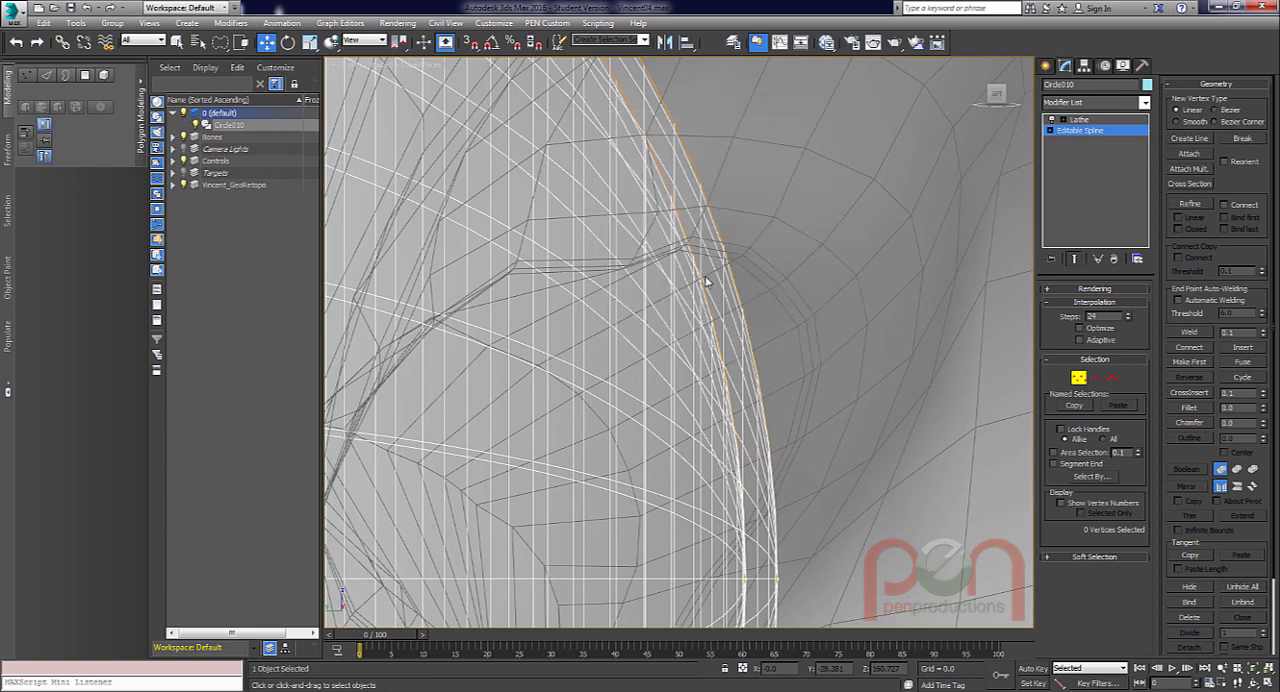
pyautogui.click(712, 210)
pyautogui.scroll(-3, 775, 249)
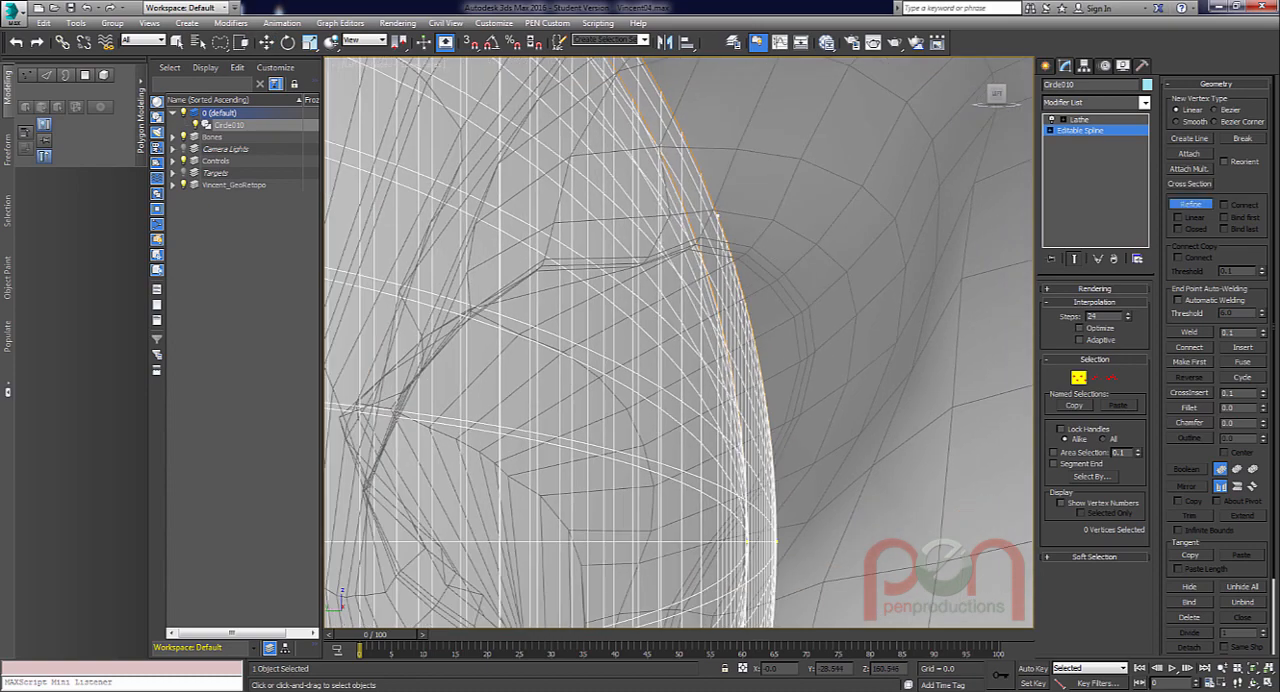
pyautogui.press('w')
# Move the outer arc's front end vertex forward to about Y -29.03 for a subtler corneal bulge.
pyautogui.click(779, 392)
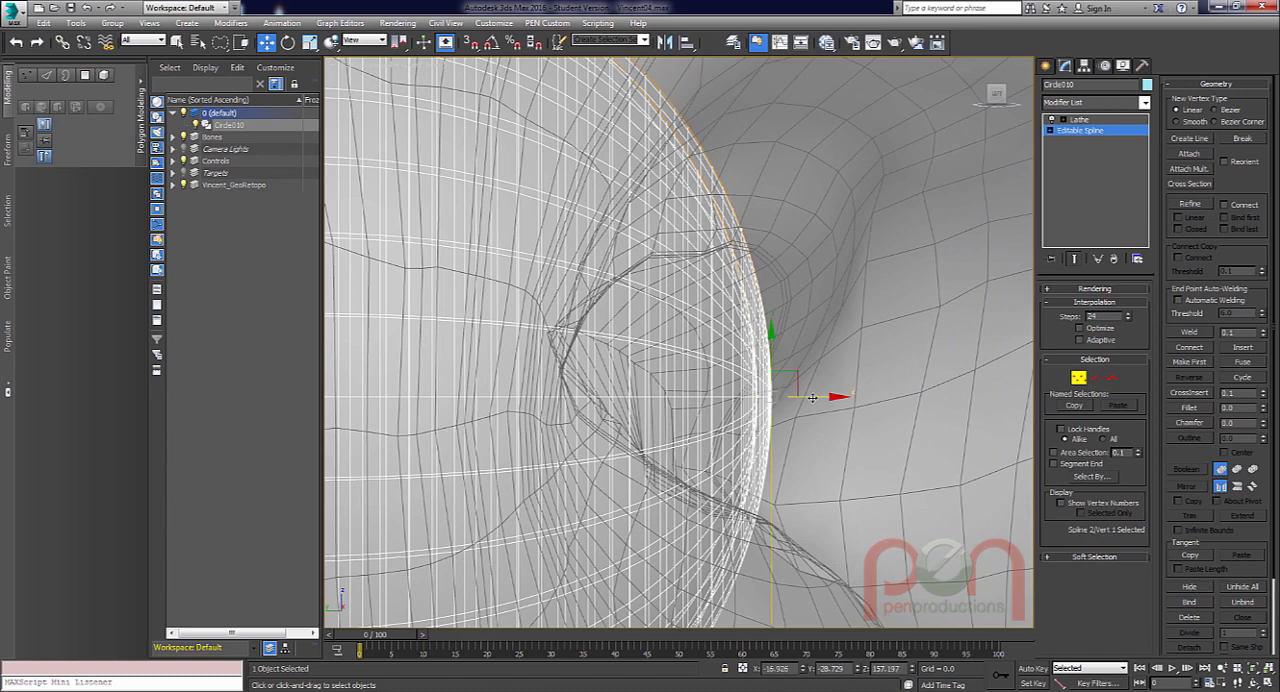
pyautogui.moveTo(816, 396); pyautogui.dragTo(822, 368)
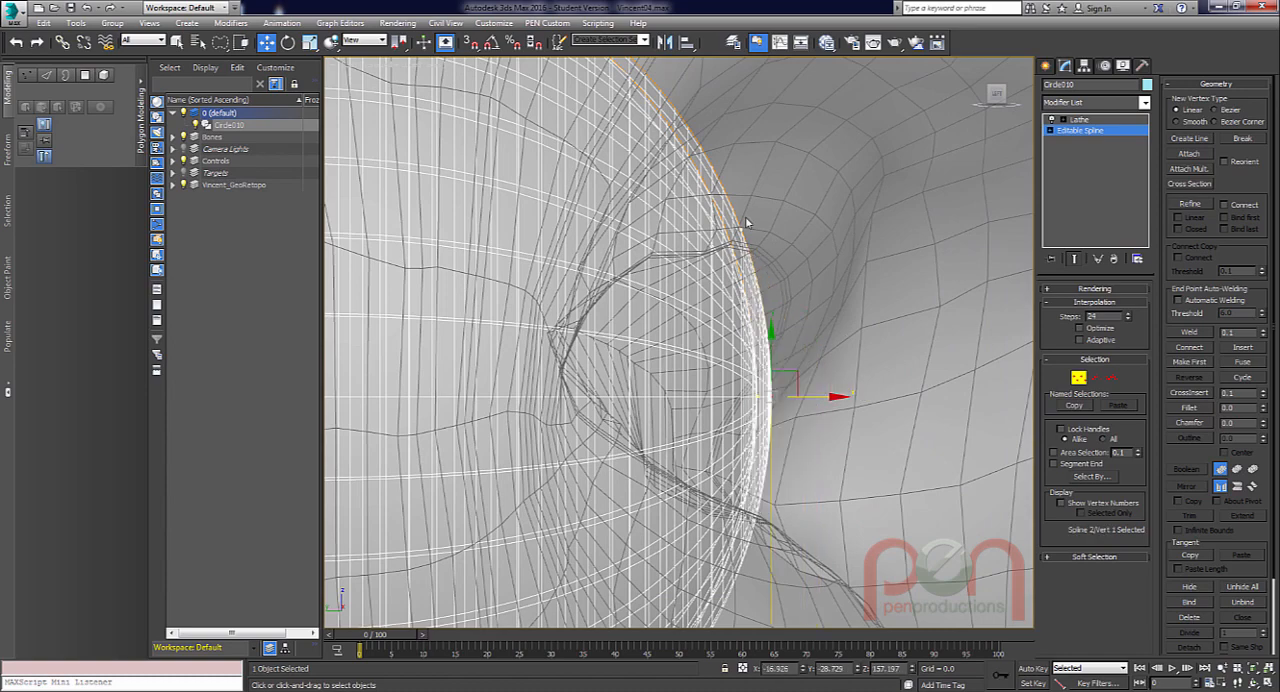
pyautogui.click(833, 402)
pyautogui.click(774, 389)
pyautogui.moveTo(811, 393); pyautogui.dragTo(827, 395)
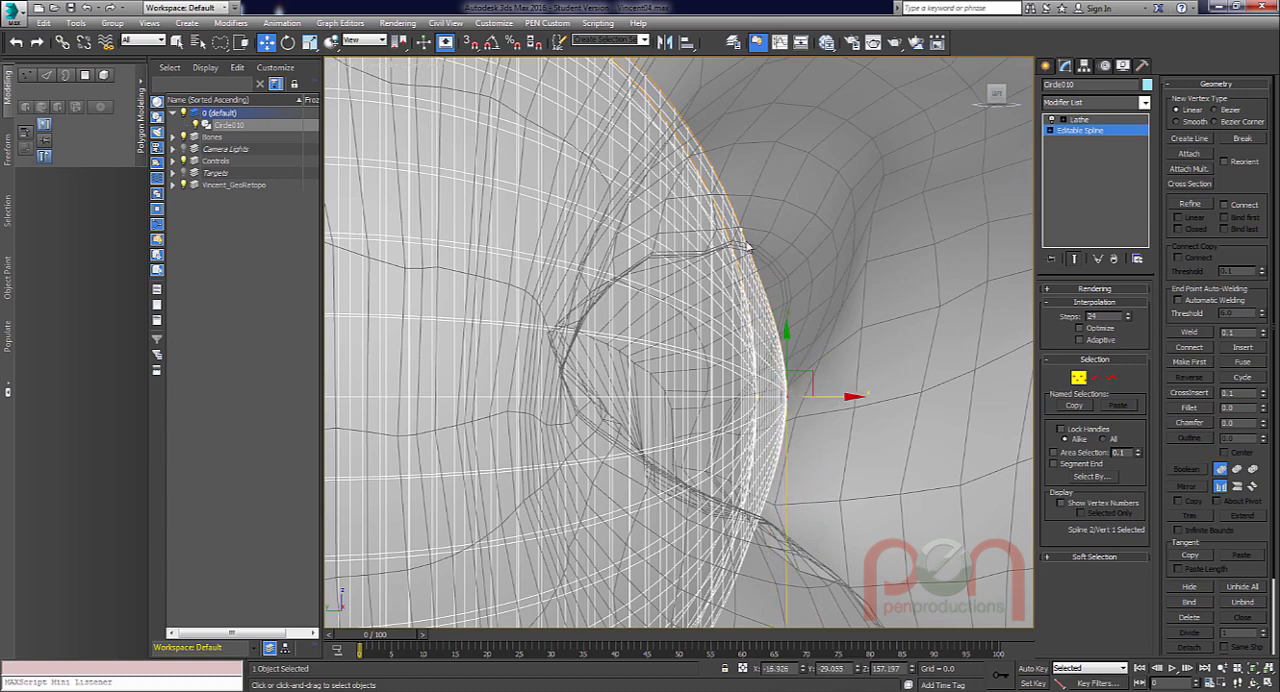
# Convert the new vertex on the outer arc near the upper eyelid to Bezier Corner and shorten its lower tangent handle.
pyautogui.moveTo(753, 245); pyautogui.dragTo(757, 248)
pyautogui.scroll(3, 758, 248)
pyautogui.moveTo(753, 240); pyautogui.dragTo(732, 299, button='middle')
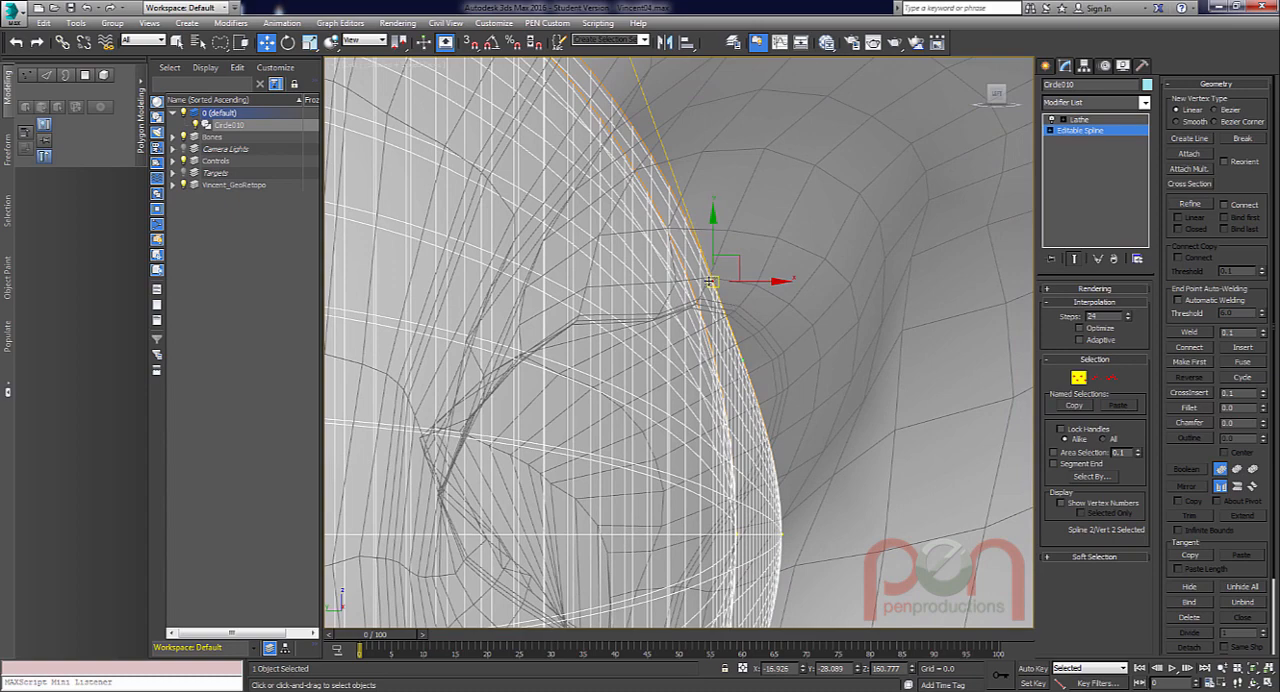
pyautogui.rightClick(716, 286)
pyautogui.click(650, 181)
pyautogui.scroll(1, 750, 312)
pyautogui.scroll(1, 752, 322)
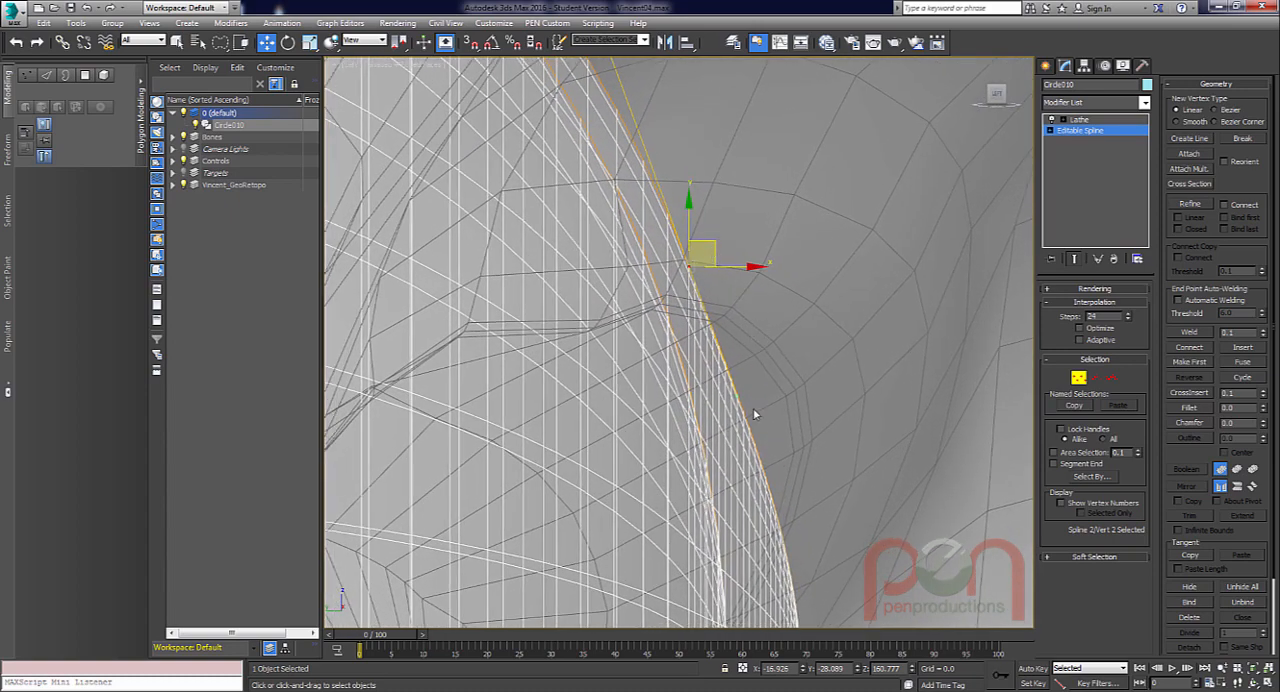
pyautogui.moveTo(738, 397); pyautogui.dragTo(697, 290)
pyautogui.scroll(-5, 757, 364)
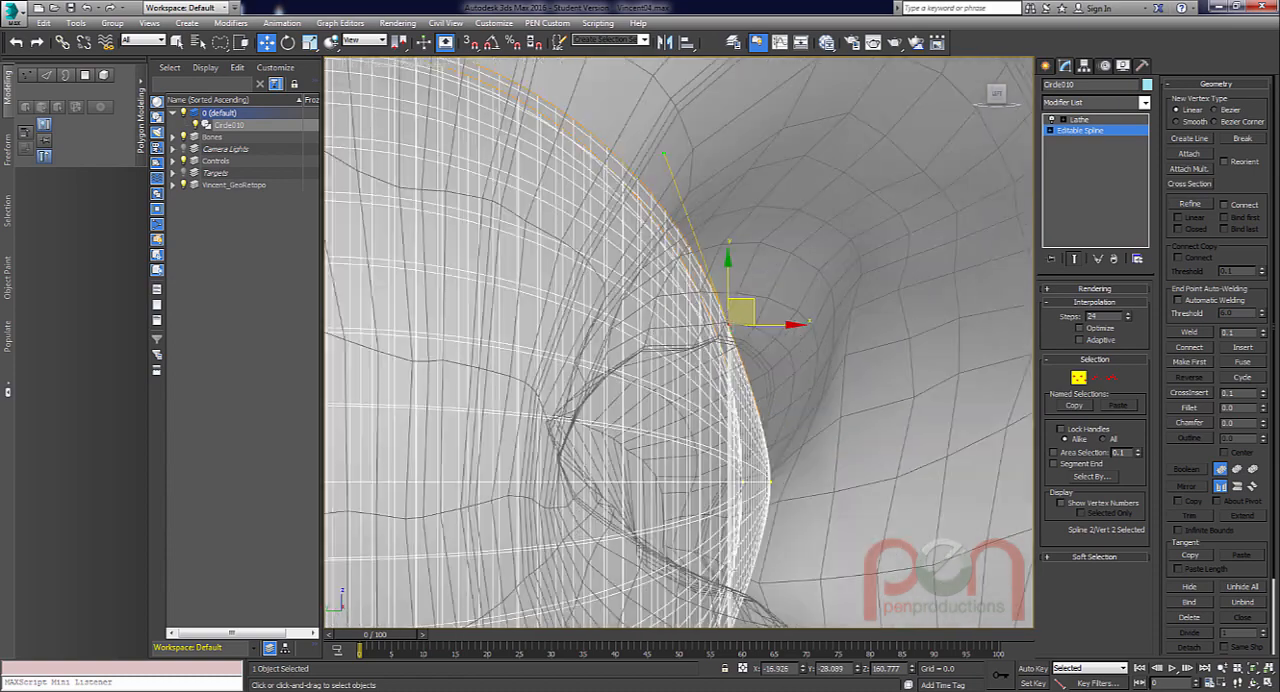
# Extend the upper tangent handle of the outer arc's front end vertex upward to round the corneal bulge.
pyautogui.moveTo(800, 394); pyautogui.dragTo(703, 378, button='middle')
pyautogui.scroll(3, 716, 366)
pyautogui.click(694, 389)
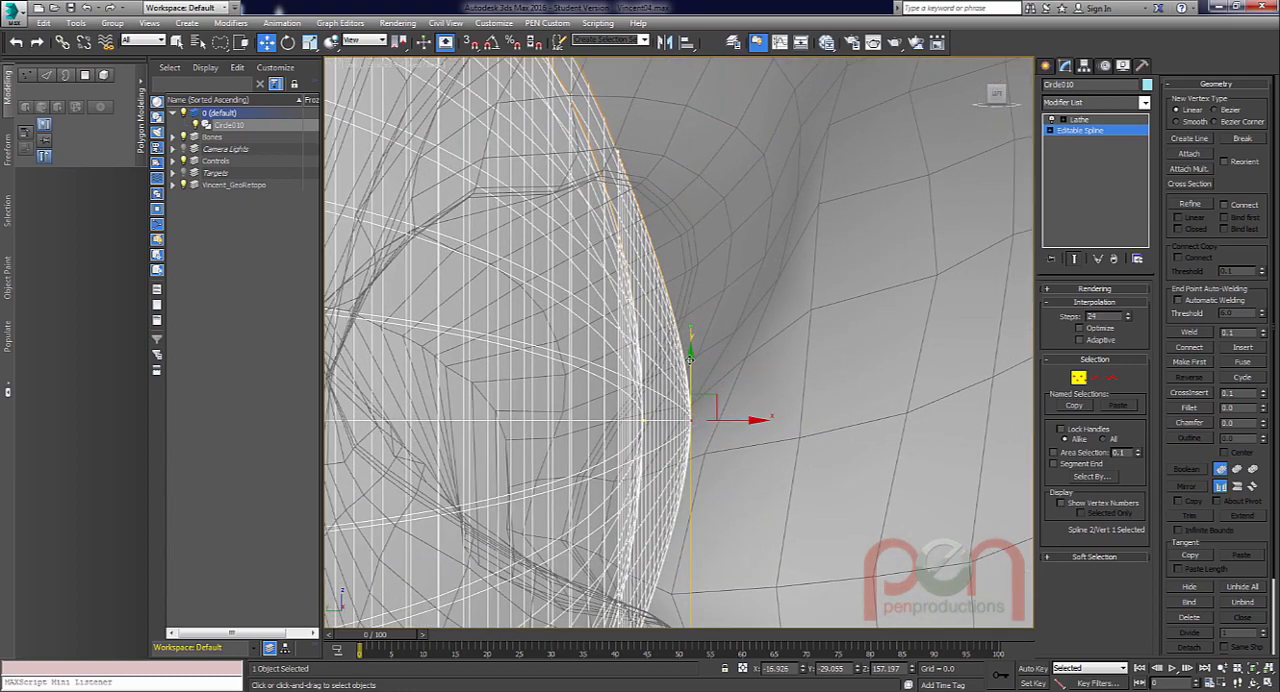
pyautogui.moveTo(689, 323); pyautogui.dragTo(690, 277)
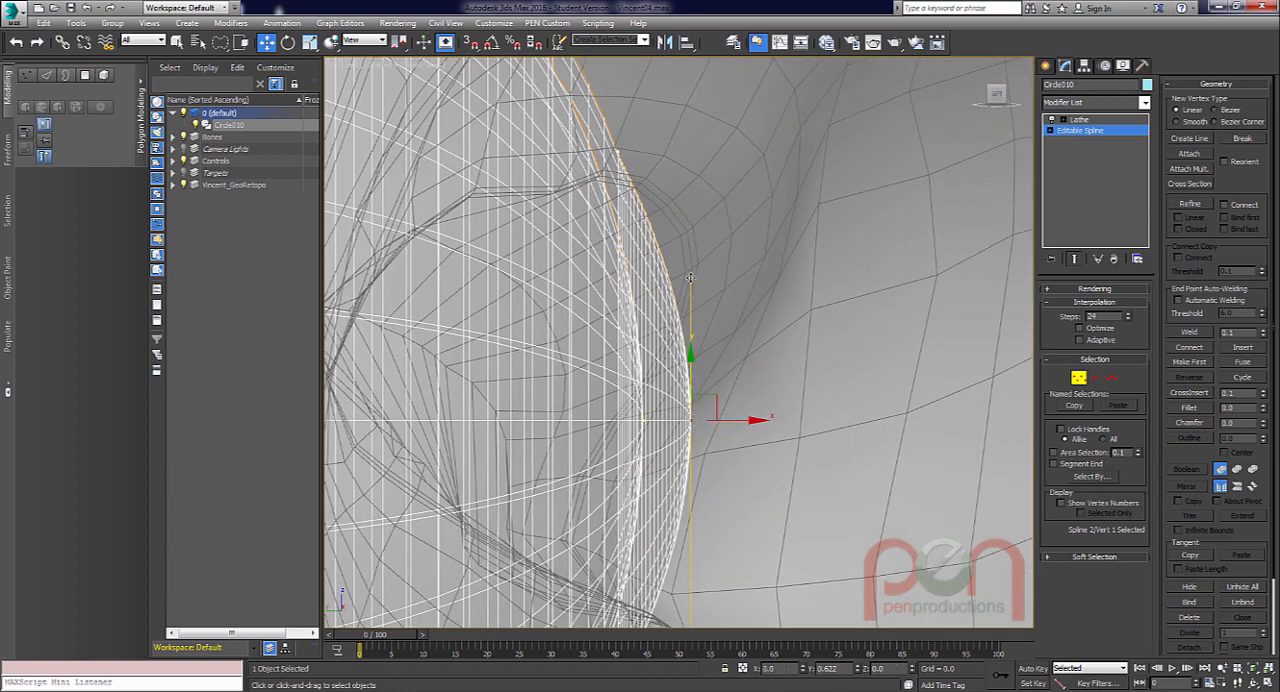
pyautogui.keyDown('alt'); pyautogui.moveTo(690, 277); pyautogui.dragTo(727, 250, button='middle'); pyautogui.keyUp('alt')
pyautogui.scroll(6, 758, 262)
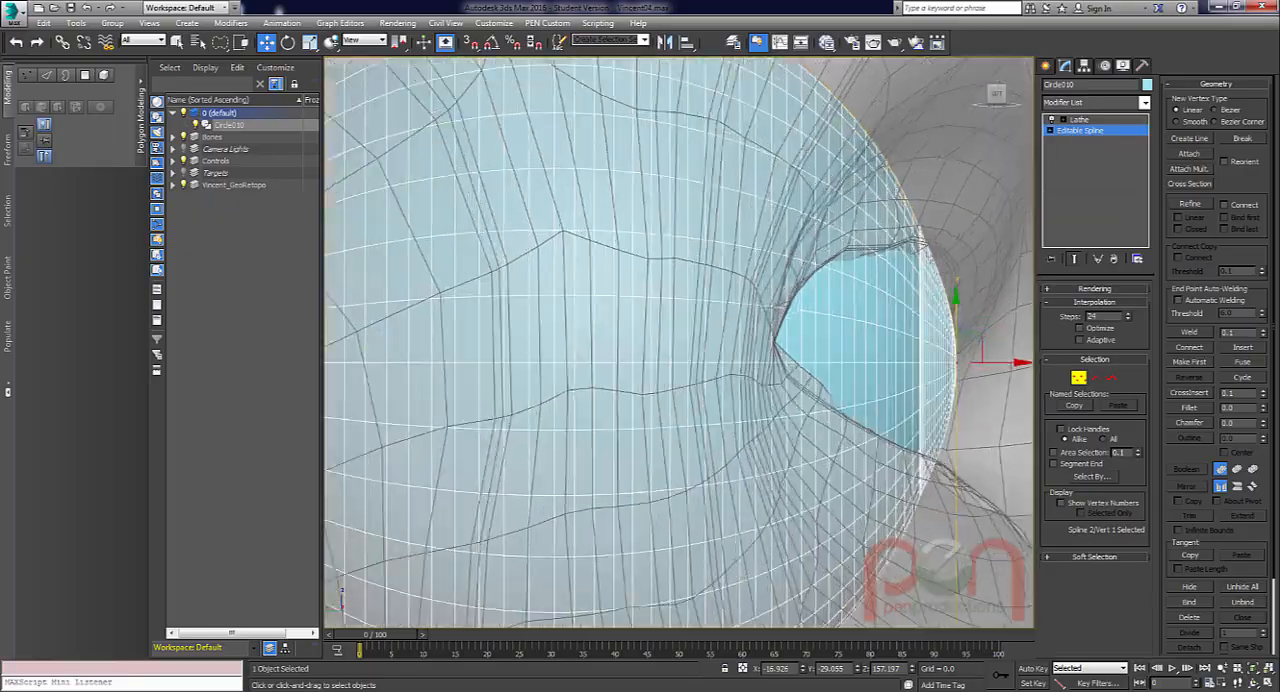
# Isolate the eyeball and turn off the end result display so only the editable profile spline shows.
pyautogui.hotkey('alt', 'q')
pyautogui.scroll(8, 810, 362)
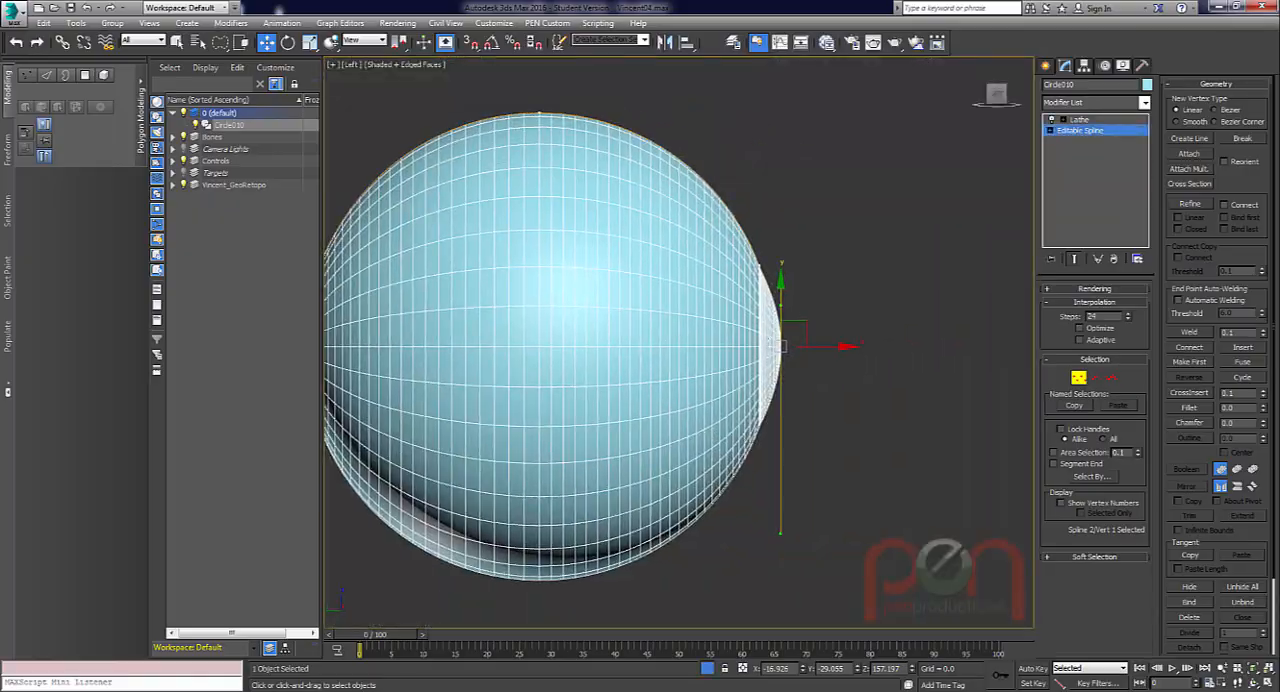
pyautogui.keyDown('alt'); pyautogui.moveTo(813, 360); pyautogui.dragTo(825, 347, button='middle'); pyautogui.keyUp('alt')
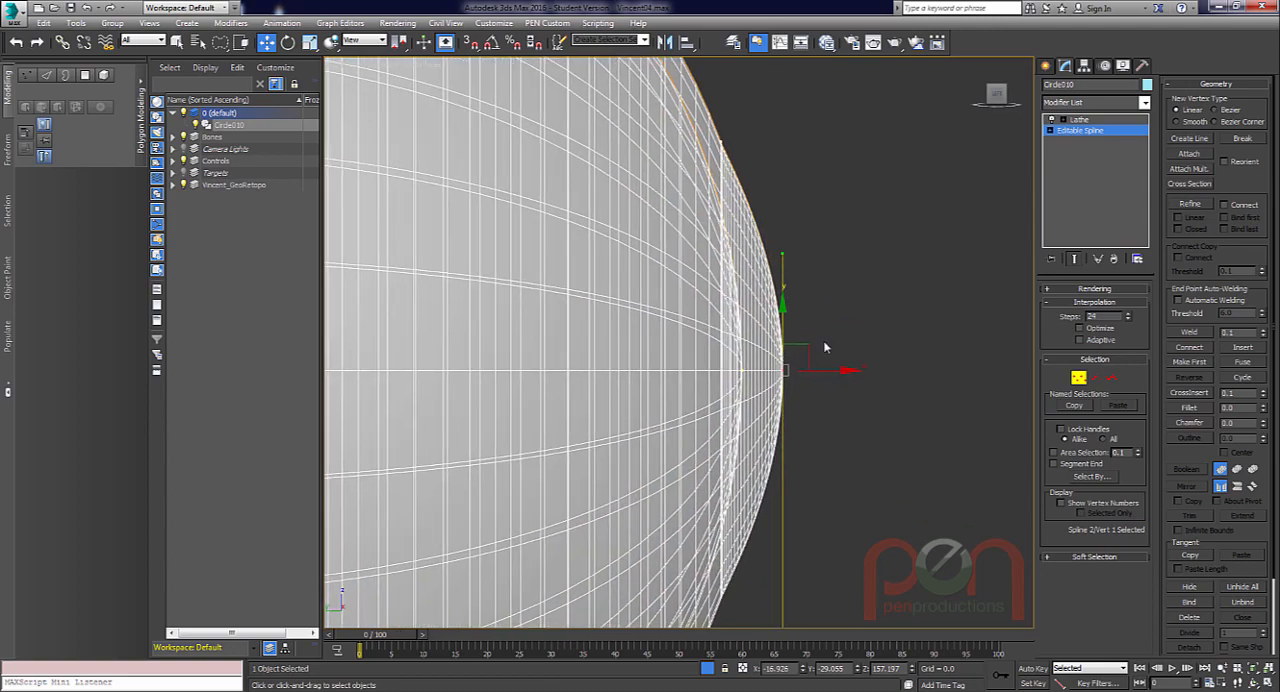
pyautogui.moveTo(826, 293)
pyautogui.keyDown('alt'); pyautogui.mouseDown(button='middle')
pyautogui.moveTo(765, 288)
pyautogui.moveTo(749, 272)
pyautogui.moveTo(814, 311)
pyautogui.mouseUp(button='middle'); pyautogui.keyUp('alt')
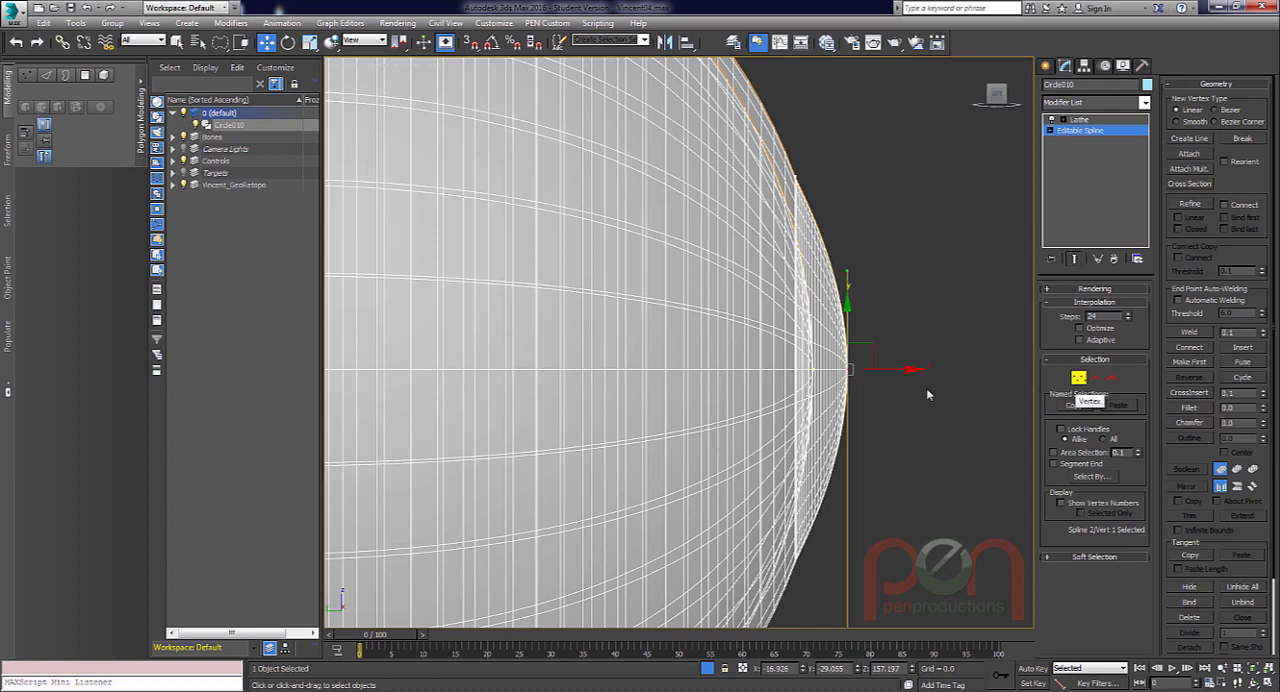
pyautogui.scroll(1, 865, 371)
pyautogui.click(1074, 260)
pyautogui.scroll(4, 790, 338)
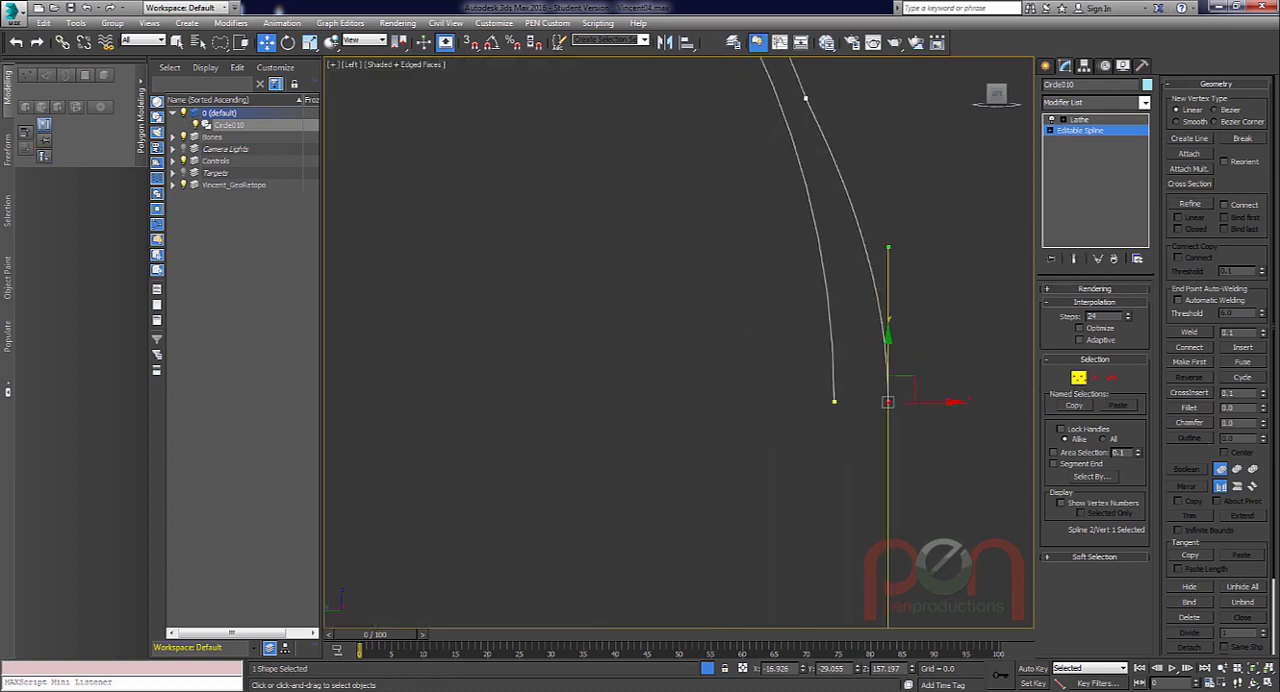
# Refine the inner arc with a new vertex beside the start of the outer arc's corneal bulge.
pyautogui.scroll(-1, 810, 315)
pyautogui.moveTo(821, 307); pyautogui.dragTo(772, 350, button='middle')
pyautogui.scroll(2, 770, 322)
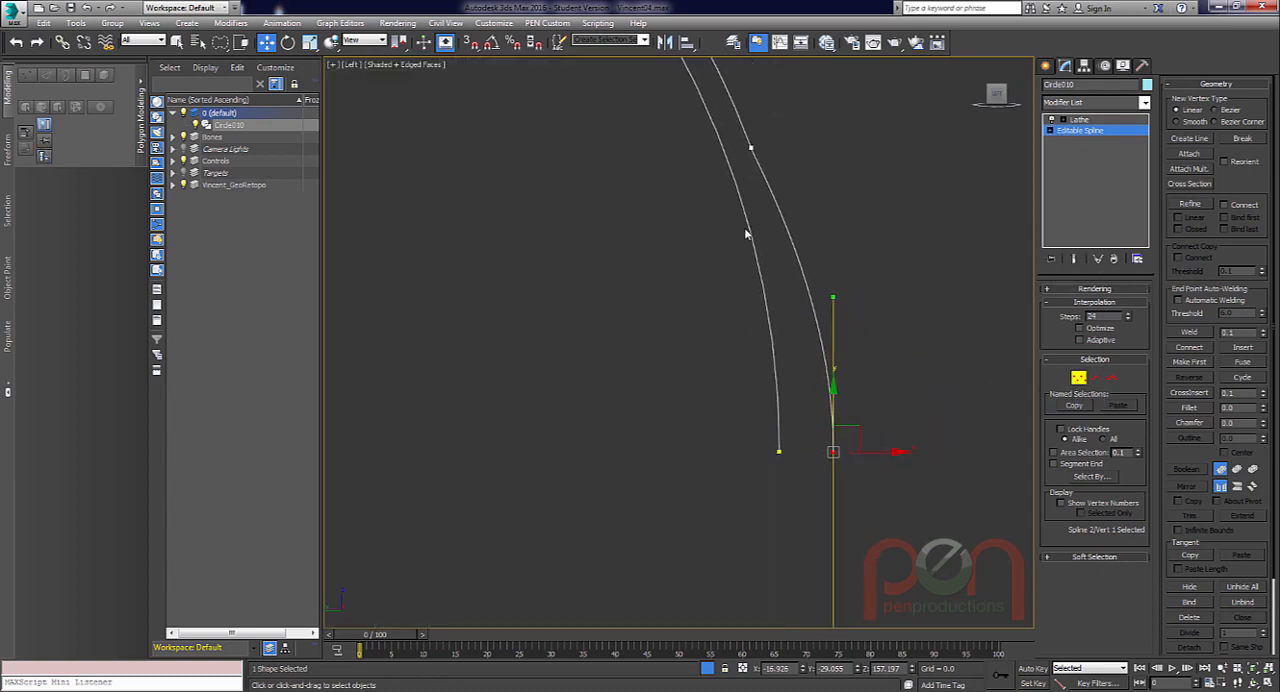
pyautogui.rightClick(697, 347)
pyautogui.click(669, 419)
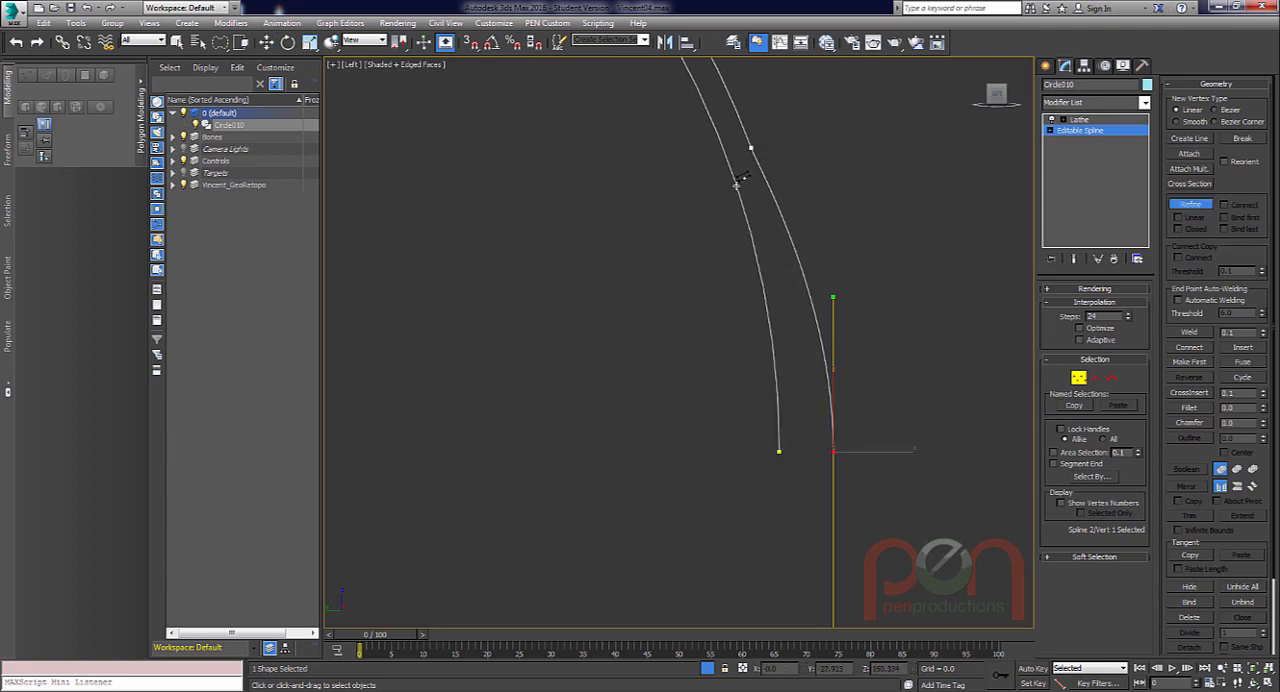
pyautogui.click(735, 178)
pyautogui.press('w')
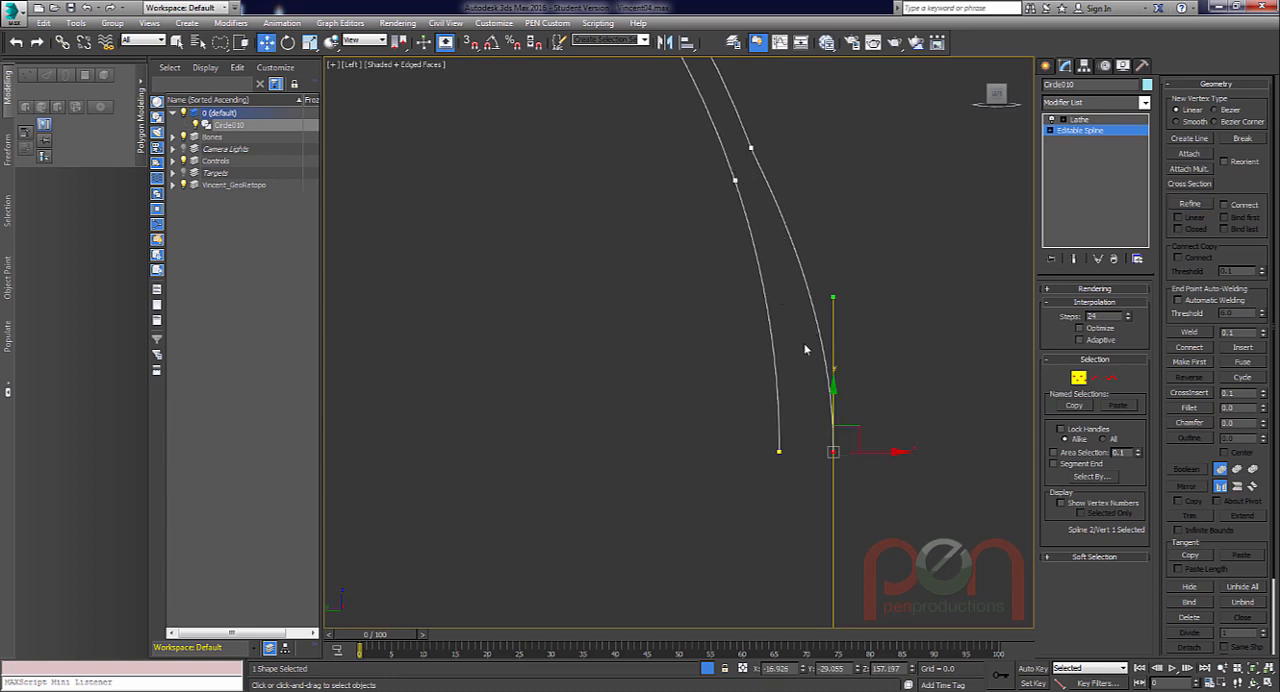
# Convert the inner arc's new vertex to Bezier Corner.
pyautogui.scroll(2, 740, 177)
pyautogui.click(737, 177)
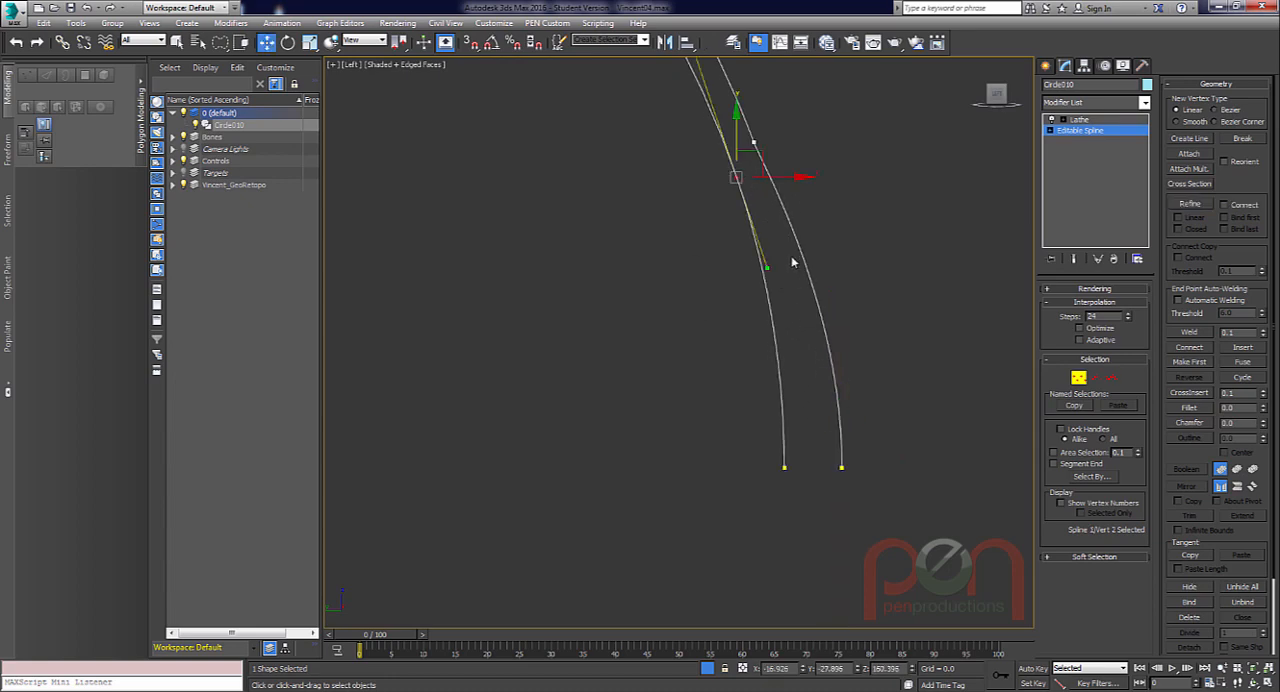
pyautogui.rightClick(736, 177)
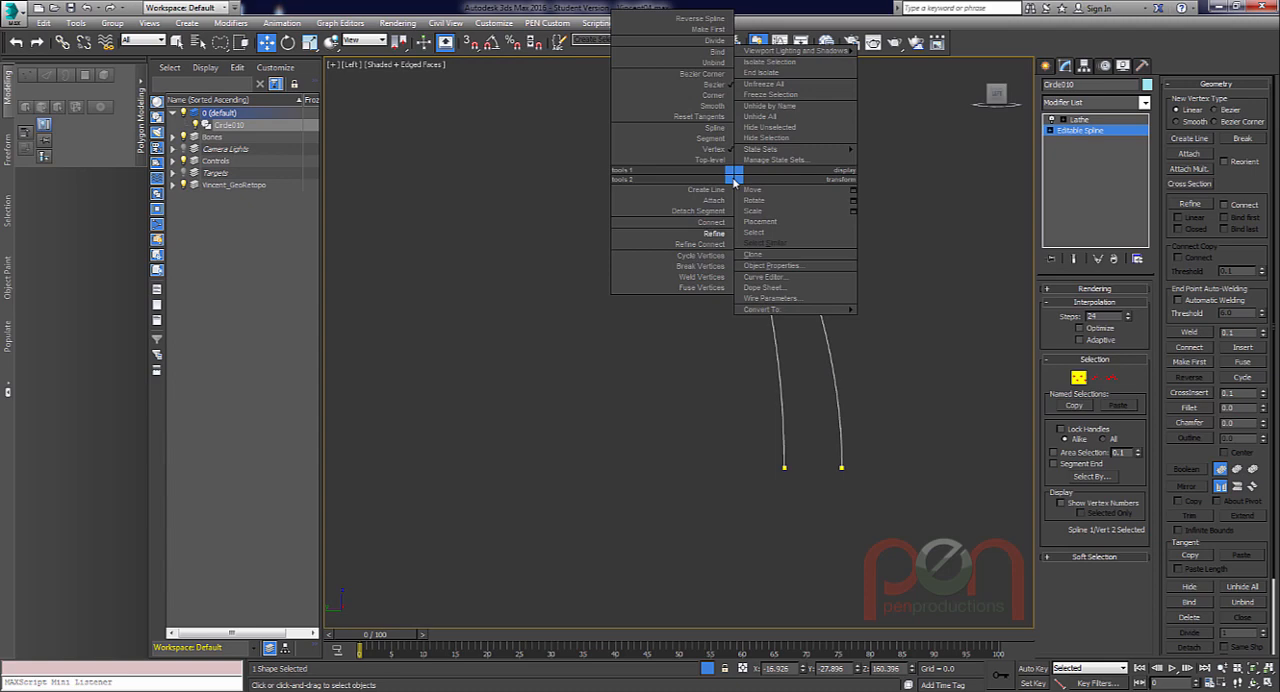
pyautogui.click(719, 82)
# Move the inner arc's front end vertex back to about Y -27.75 and pull the Bezier Corner vertex's lower handle inward to form a concave iris.
pyautogui.moveTo(802, 462)
pyautogui.mouseDown()
pyautogui.moveTo(814, 479)
pyautogui.moveTo(775, 464)
pyautogui.mouseUp()
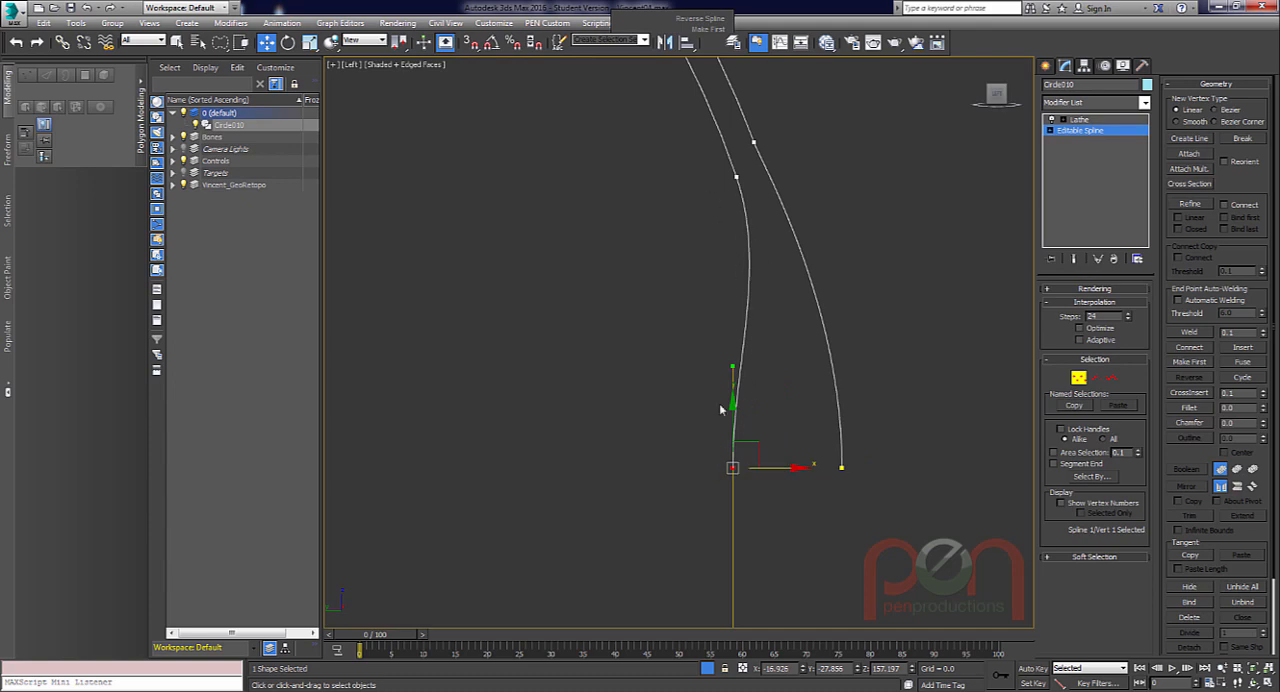
pyautogui.click(738, 177)
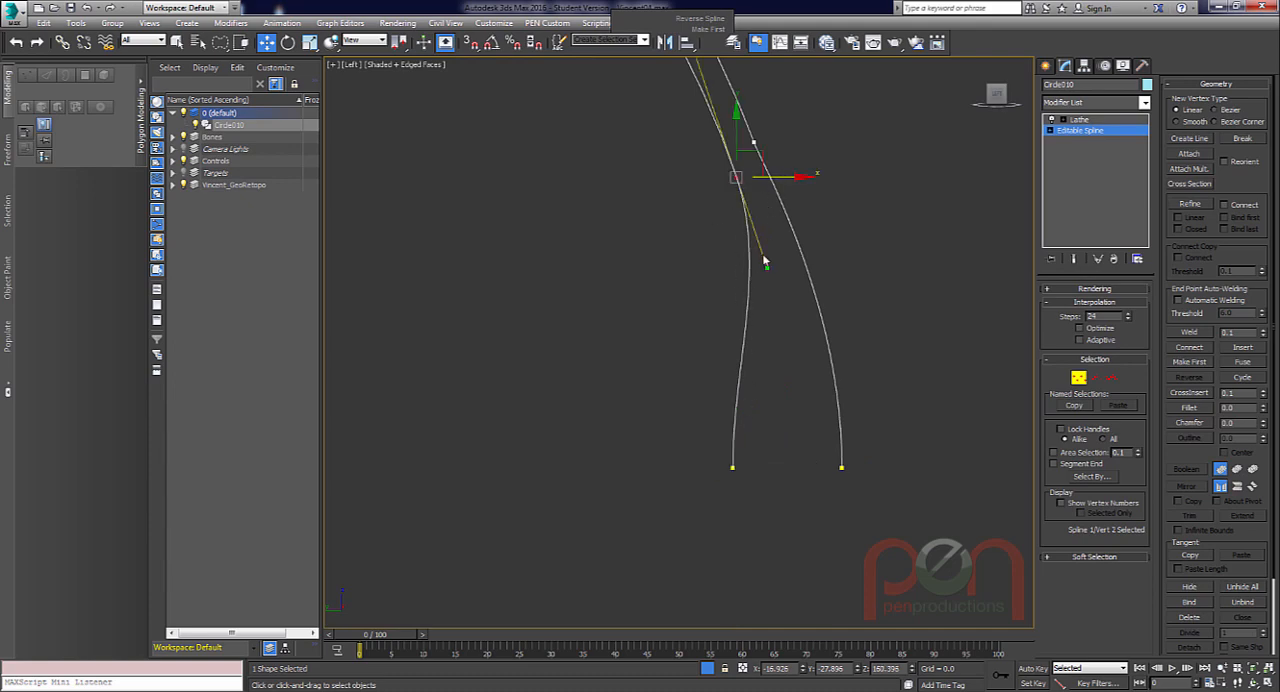
pyautogui.moveTo(768, 267); pyautogui.dragTo(738, 269)
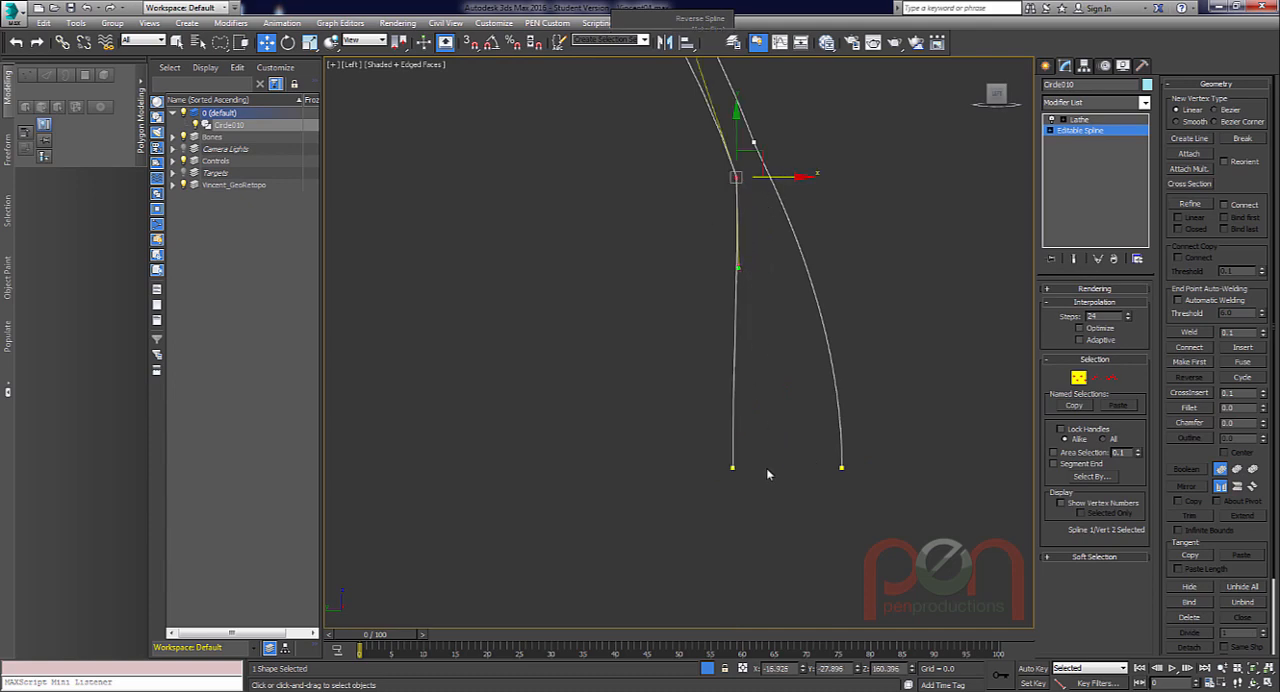
pyautogui.click(733, 467)
pyautogui.moveTo(766, 467); pyautogui.dragTo(757, 467)
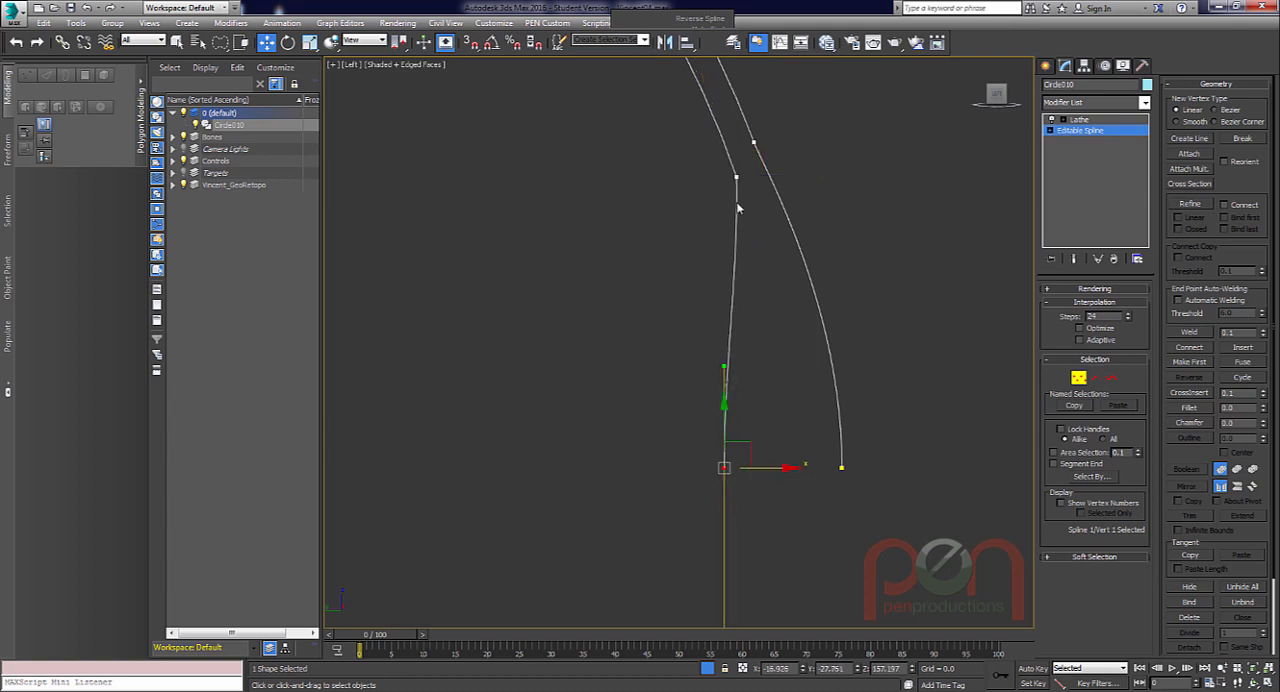
pyautogui.click(738, 178)
pyautogui.moveTo(740, 267); pyautogui.dragTo(728, 268)
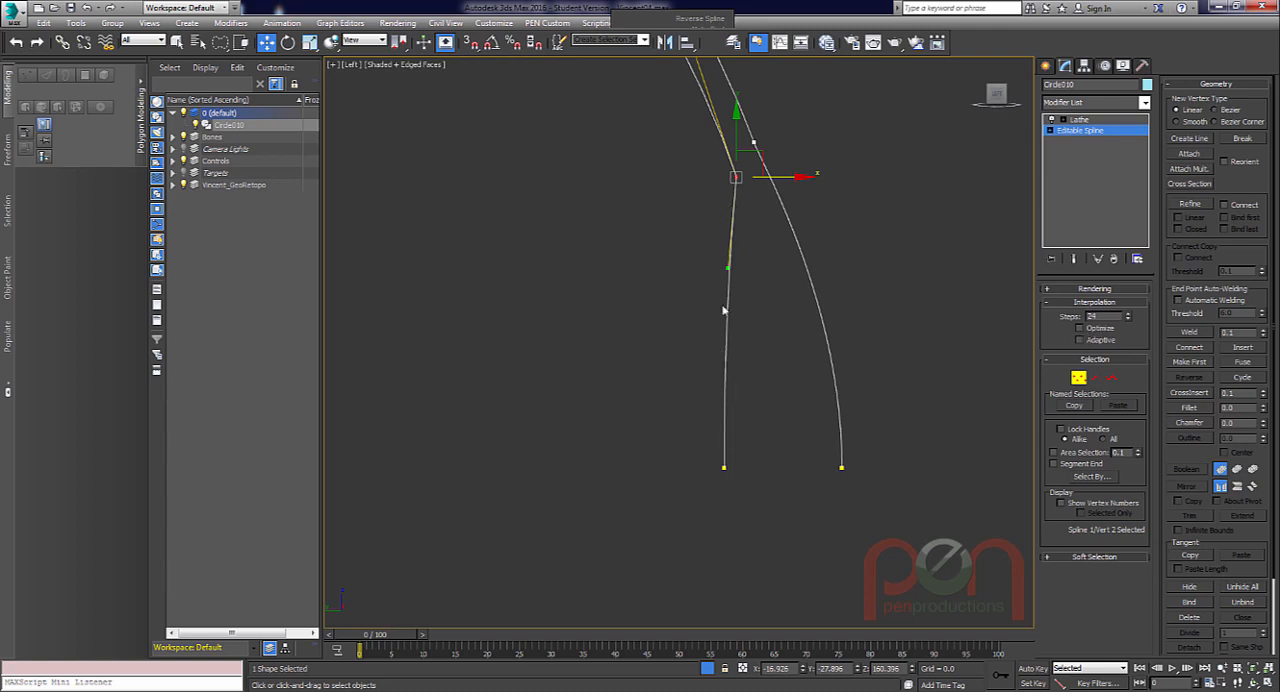
pyautogui.click(942, 375)
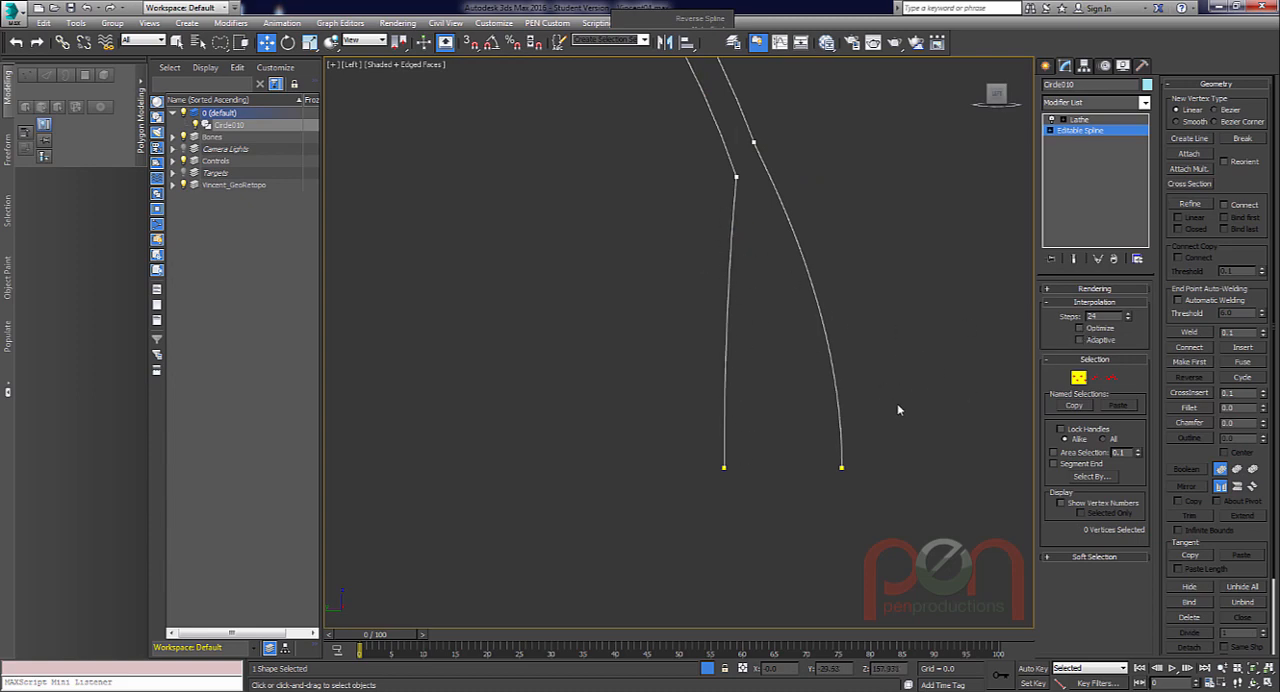
# Refine the inner arc with two closely spaced vertices slightly above its front end for the pupil edge.
pyautogui.scroll(2, 738, 430)
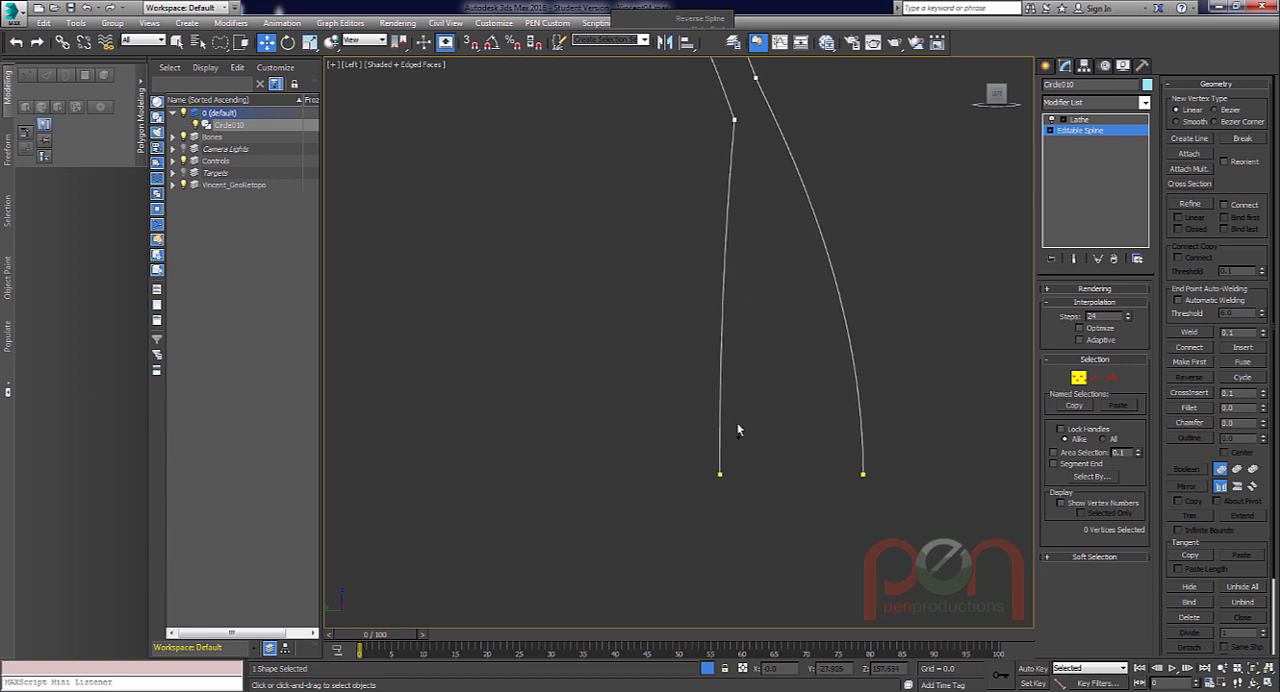
pyautogui.rightClick(756, 427)
pyautogui.click(700, 466)
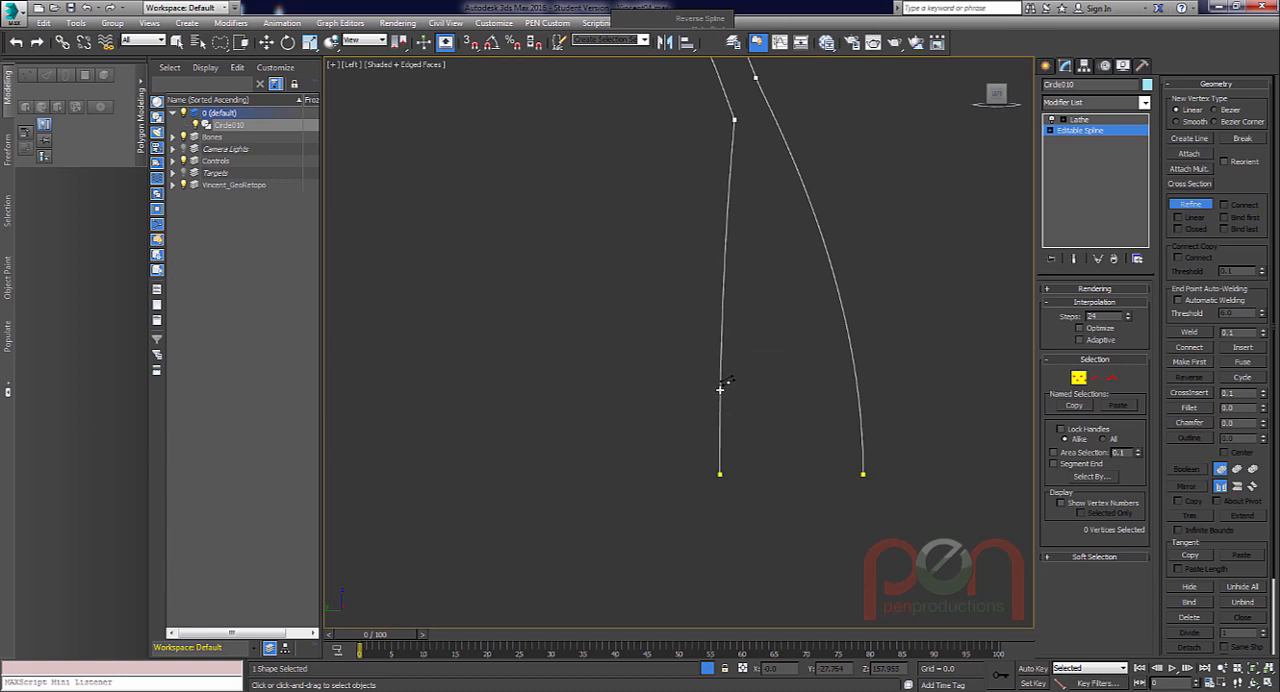
pyautogui.click(720, 387)
pyautogui.scroll(1, 740, 385)
pyautogui.press('w')
# Move the inner arc's end segment back into the eyeball to about Y -26.00 to form the pupil recess.
pyautogui.press('2')
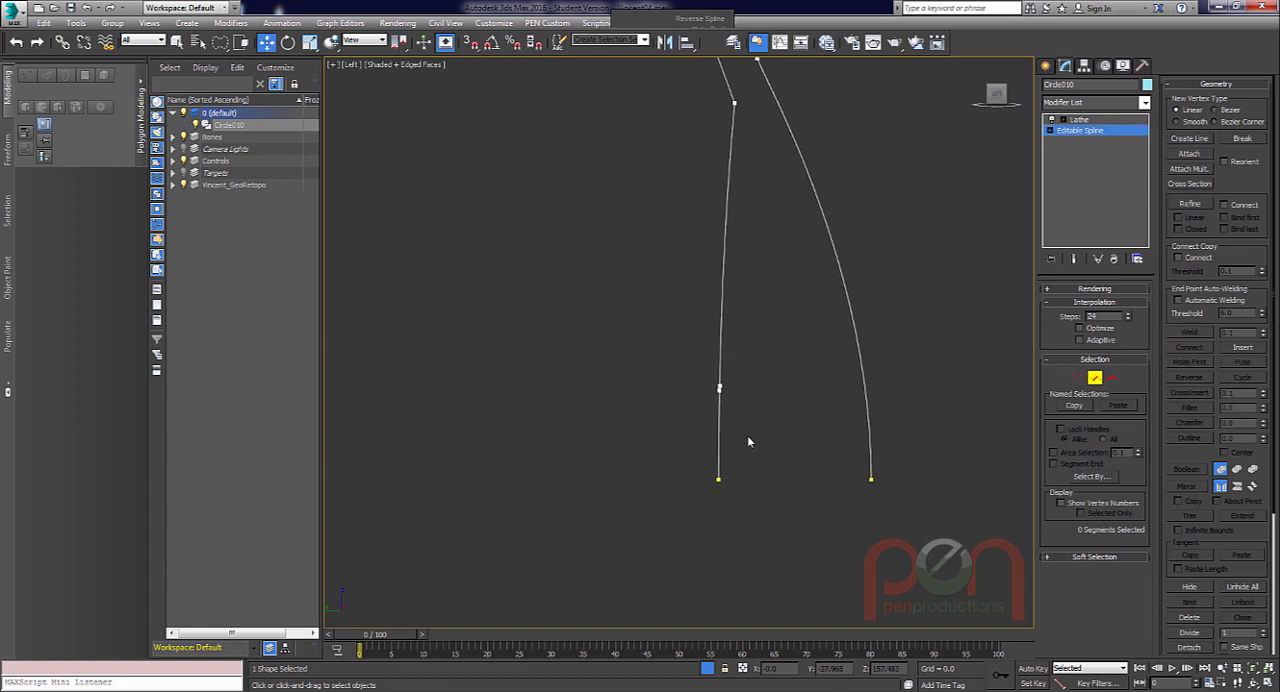
pyautogui.moveTo(748, 435); pyautogui.dragTo(691, 467)
pyautogui.scroll(-1, 738, 427)
pyautogui.moveTo(758, 434); pyautogui.dragTo(605, 440)
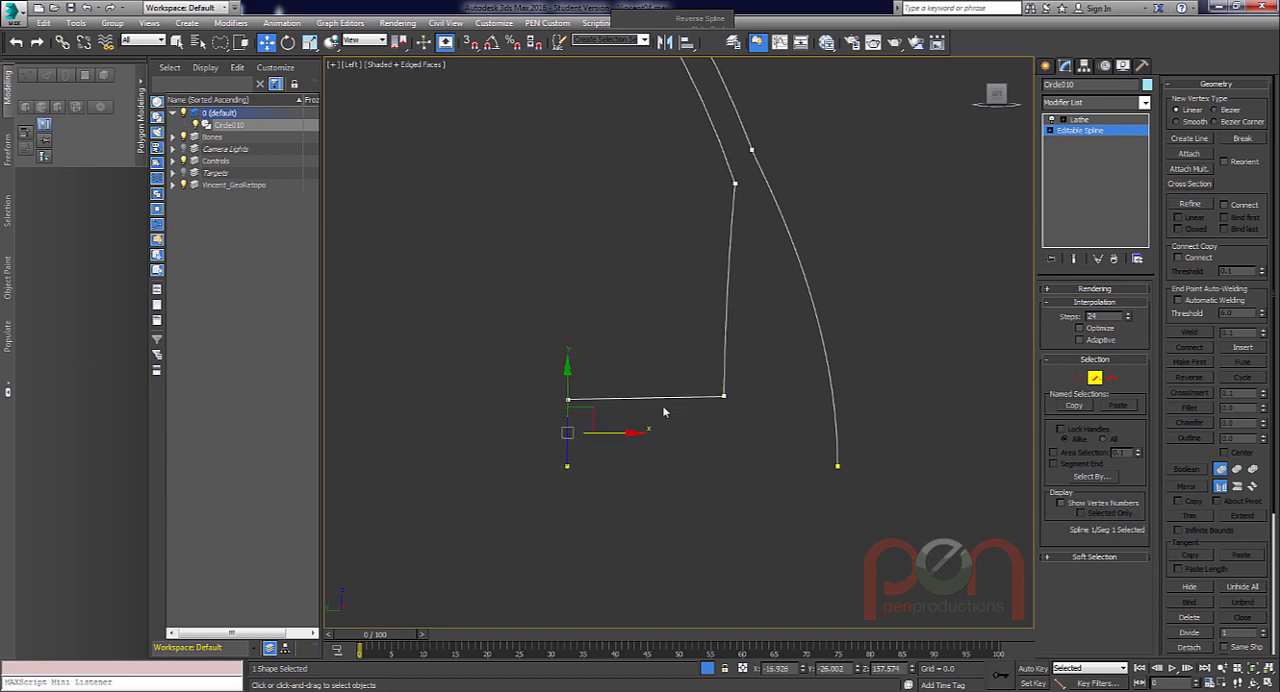
# Make the pupil recess's rear upper vertex Smooth and move it to about Y -26.21, Z 158.38.
pyautogui.scroll(1, 663, 411)
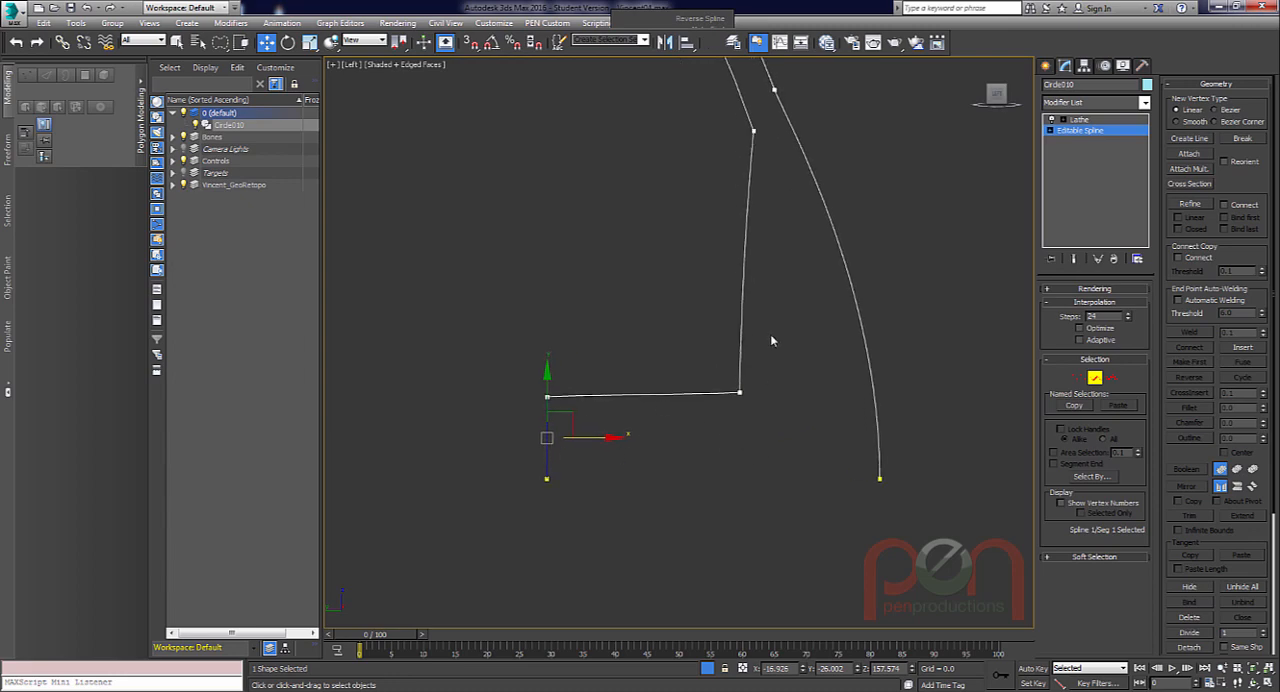
pyautogui.moveTo(631, 391); pyautogui.dragTo(616, 411, button='middle')
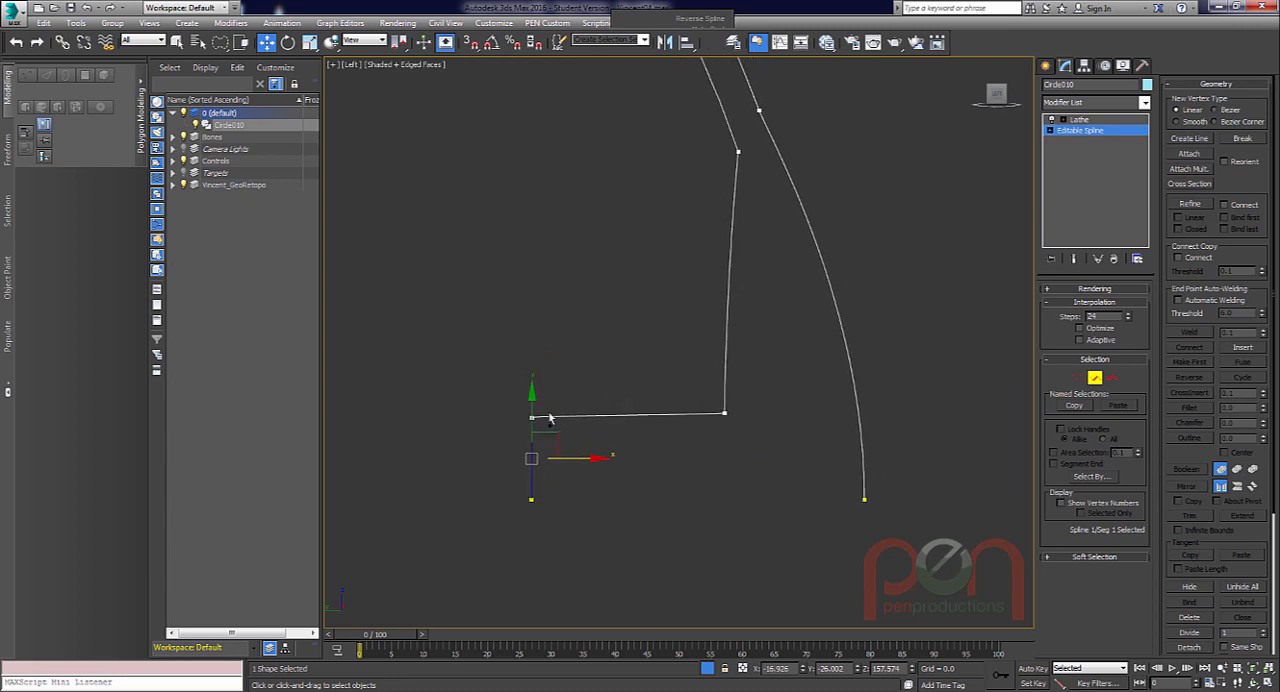
pyautogui.scroll(1, 549, 418)
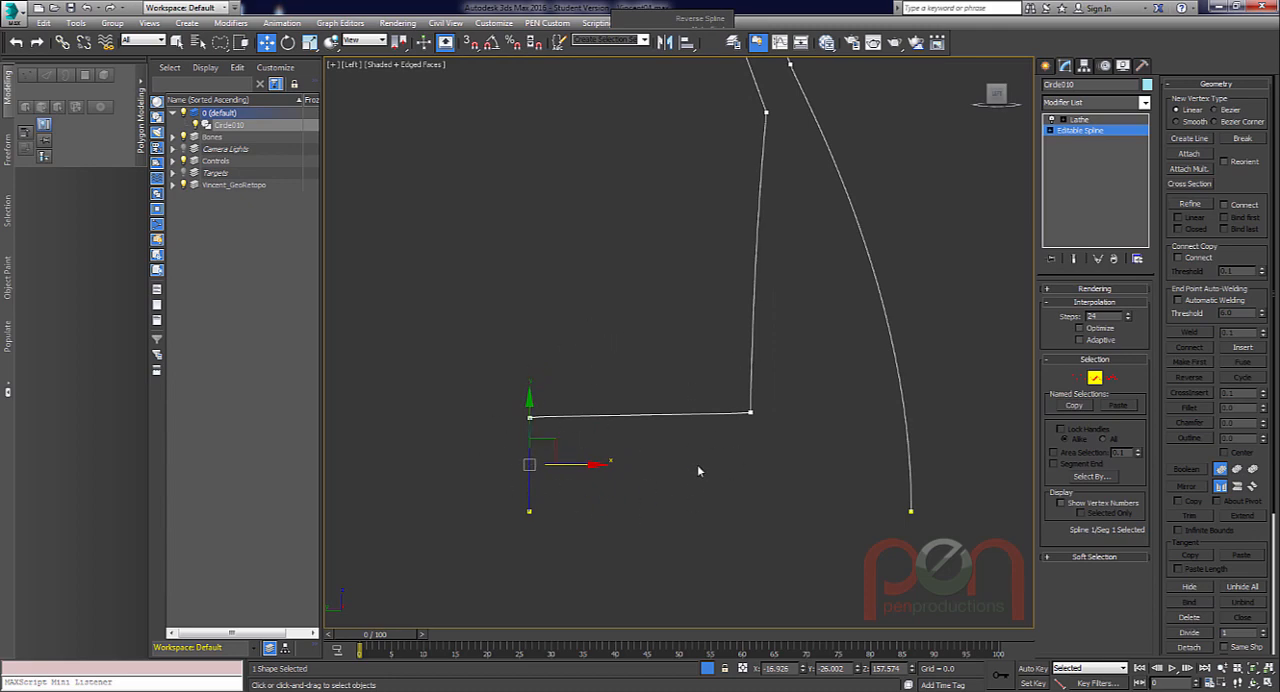
pyautogui.scroll(1, 750, 420)
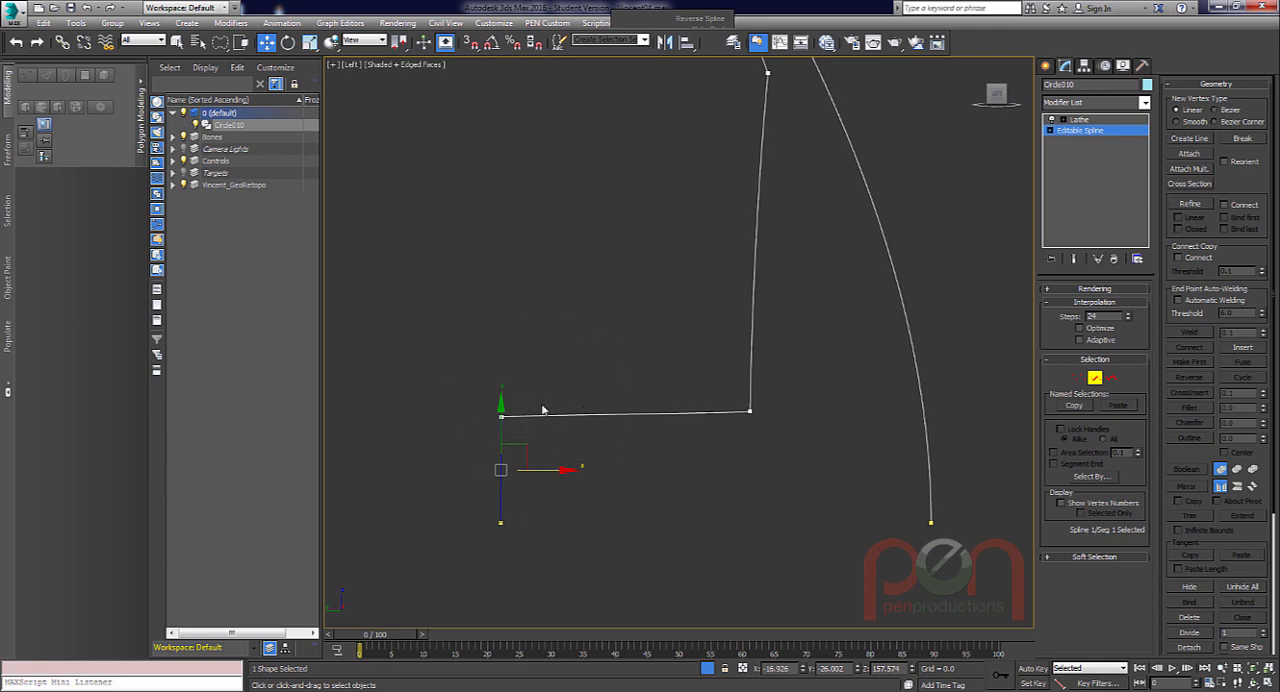
pyautogui.press('1')
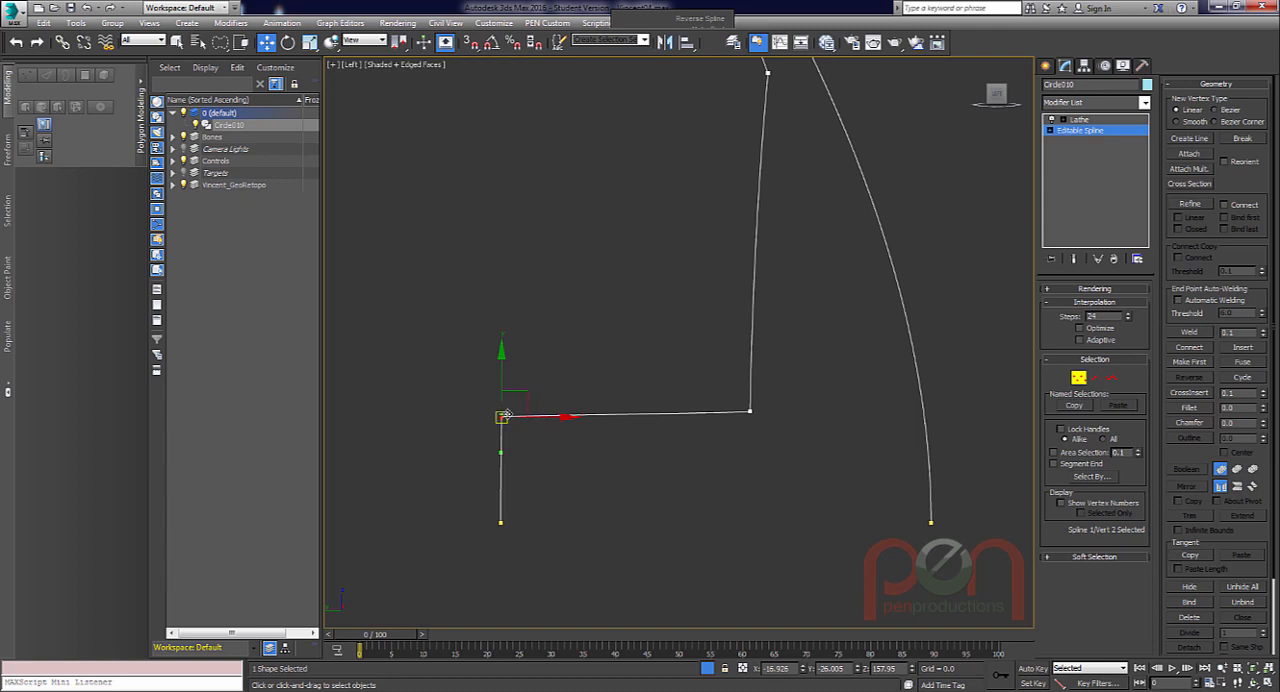
pyautogui.rightClick(501, 417)
pyautogui.click(470, 330)
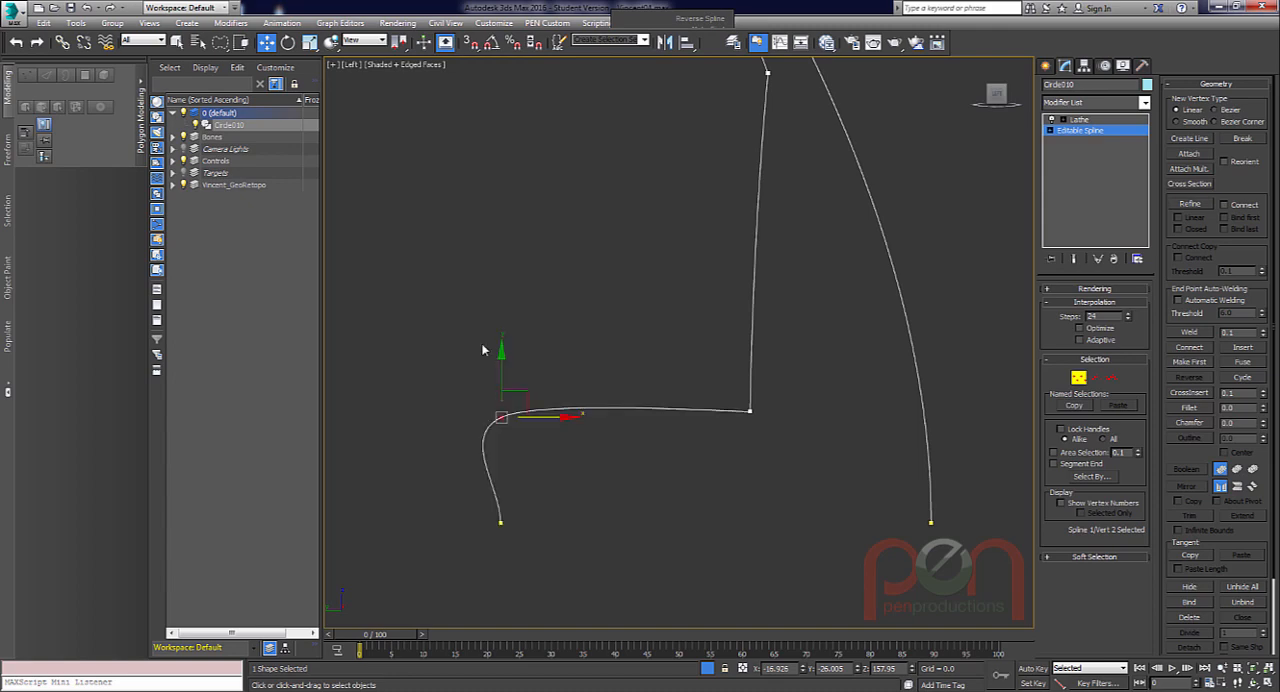
pyautogui.moveTo(532, 392); pyautogui.dragTo(552, 329)
# Convert the pupil recess's rear upper vertex to Bezier, adjust its tangent handle and move it to about Y -26.38, Z 158.37.
pyautogui.rightClick(527, 351)
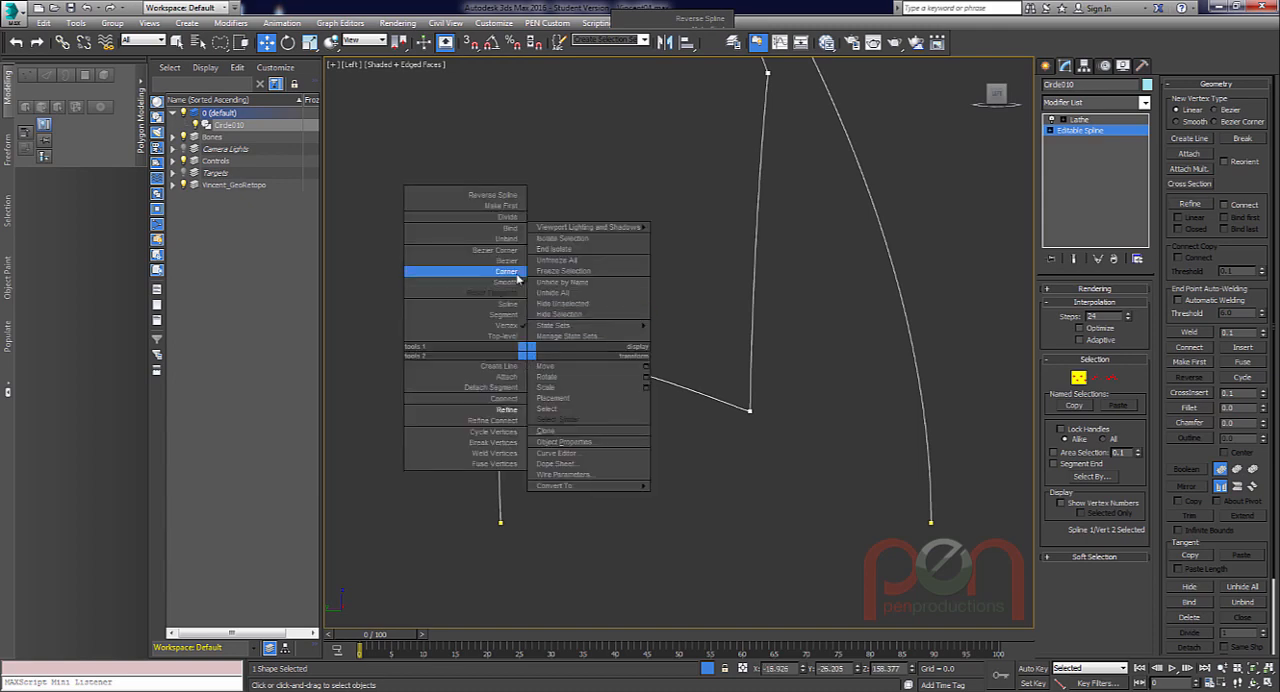
pyautogui.click(512, 261)
pyautogui.moveTo(487, 377); pyautogui.dragTo(462, 405)
pyautogui.moveTo(530, 355); pyautogui.dragTo(577, 320)
pyautogui.rightClick(561, 338)
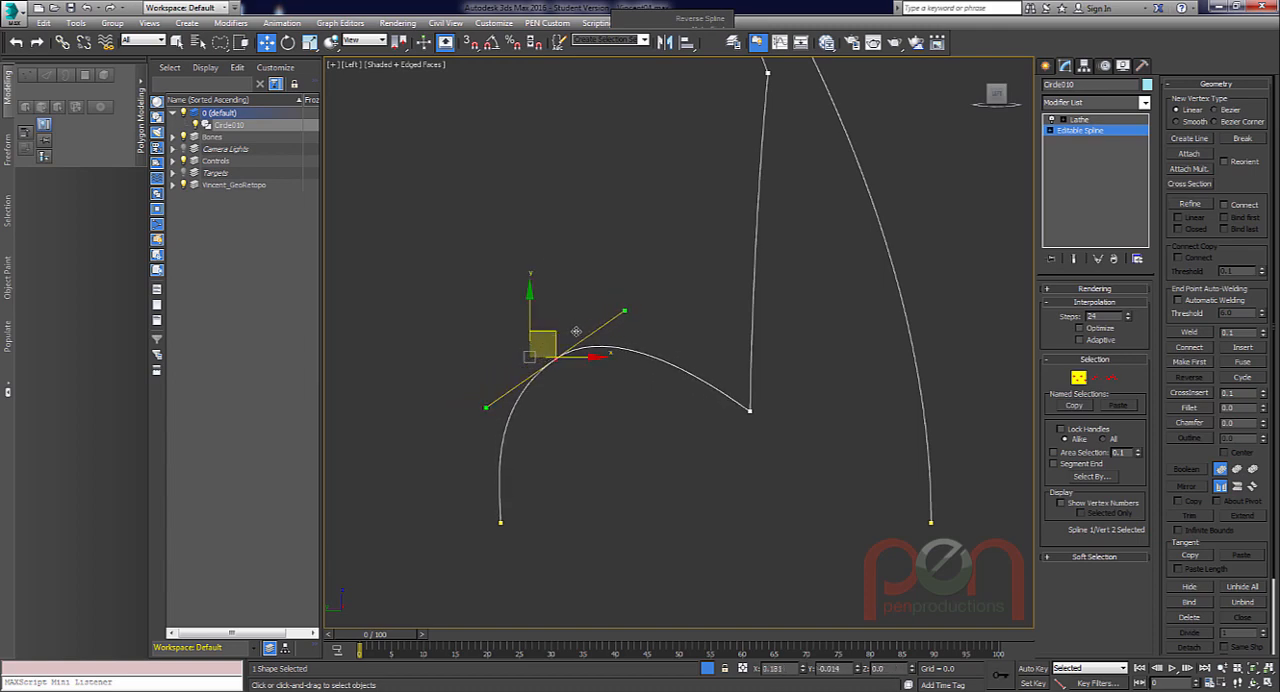
# Select the corner vertex on the inner profile where the pupil recess meets the iris.
pyautogui.scroll(4, 760, 400)
pyautogui.scroll(2, 761, 409)
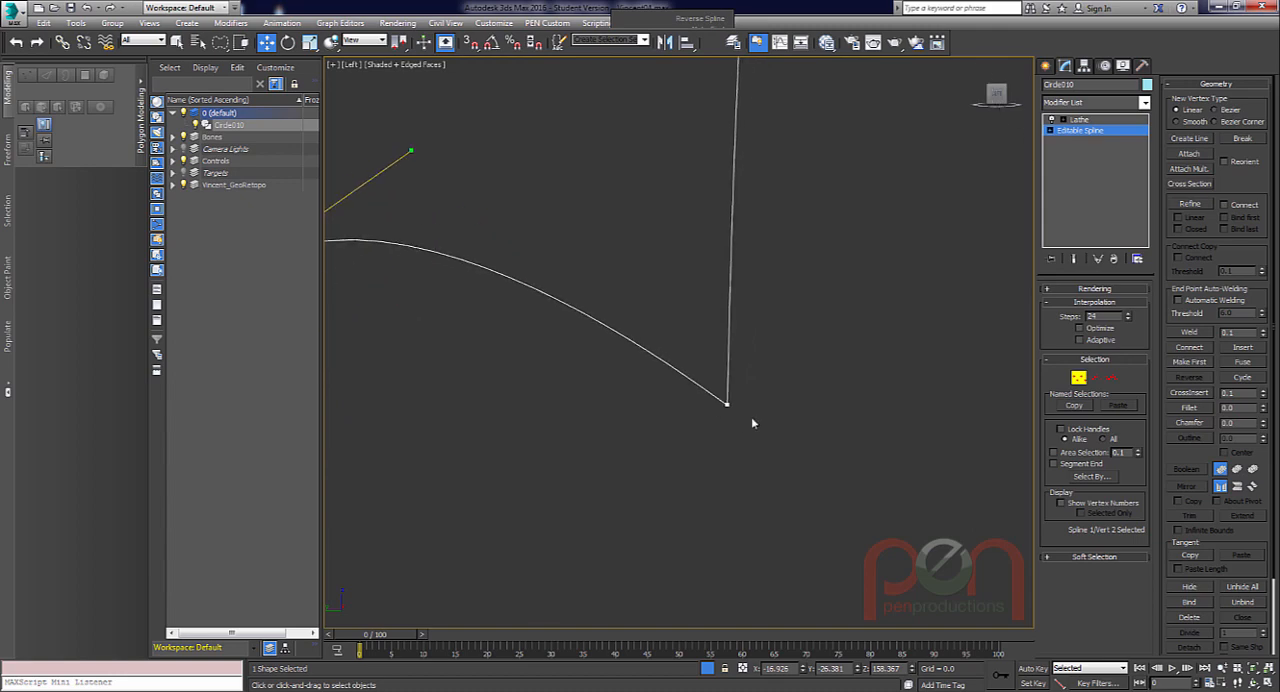
pyautogui.scroll(1, 738, 398)
pyautogui.click(728, 402)
pyautogui.scroll(1, 730, 410)
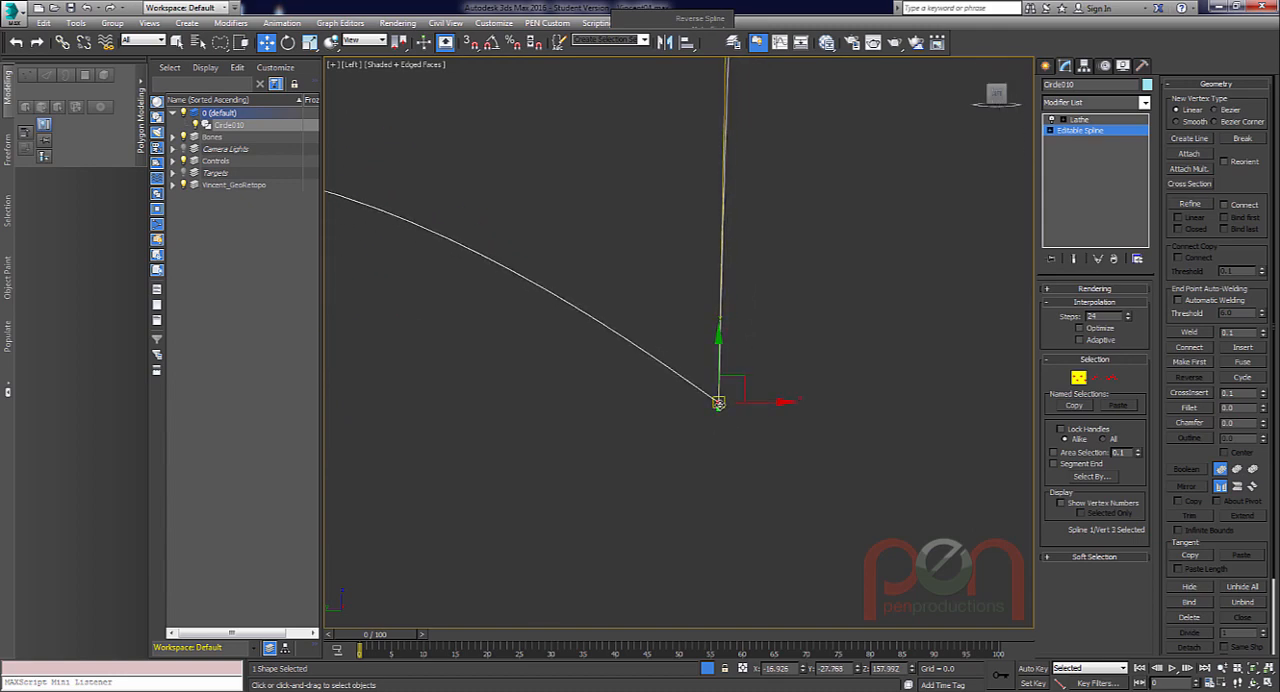
pyautogui.scroll(-5, 708, 389)
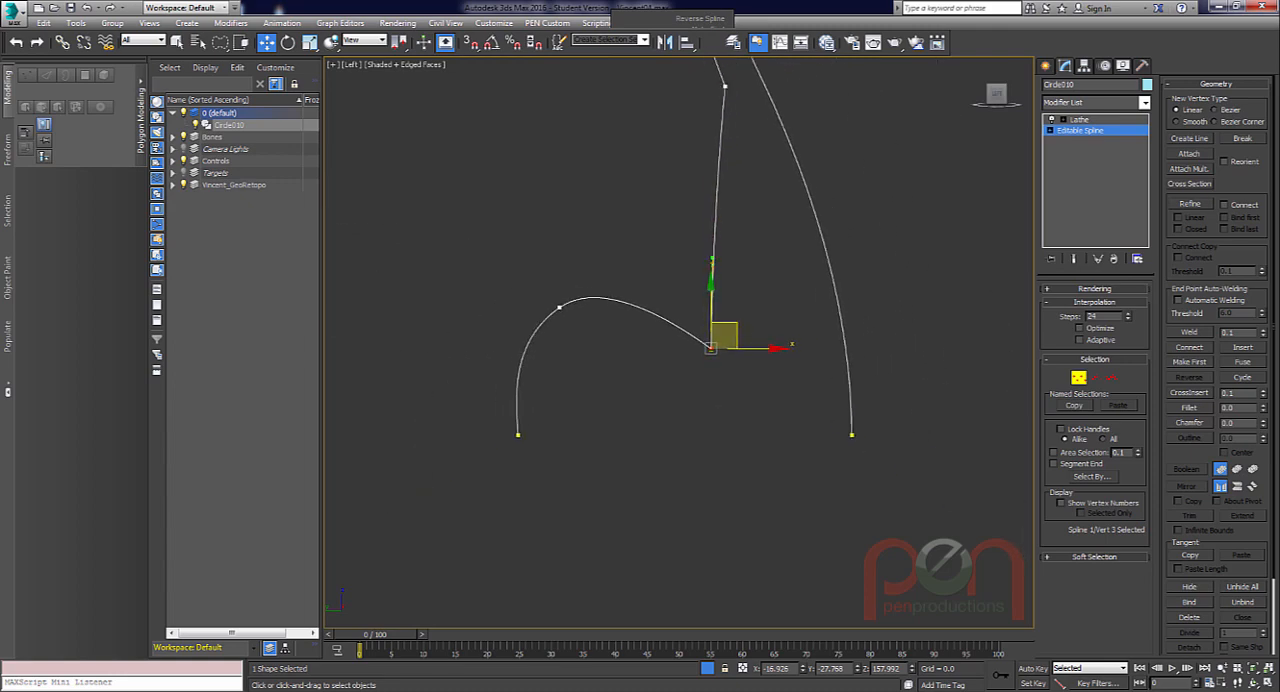
pyautogui.scroll(2, 982, 394)
pyautogui.scroll(1, 737, 388)
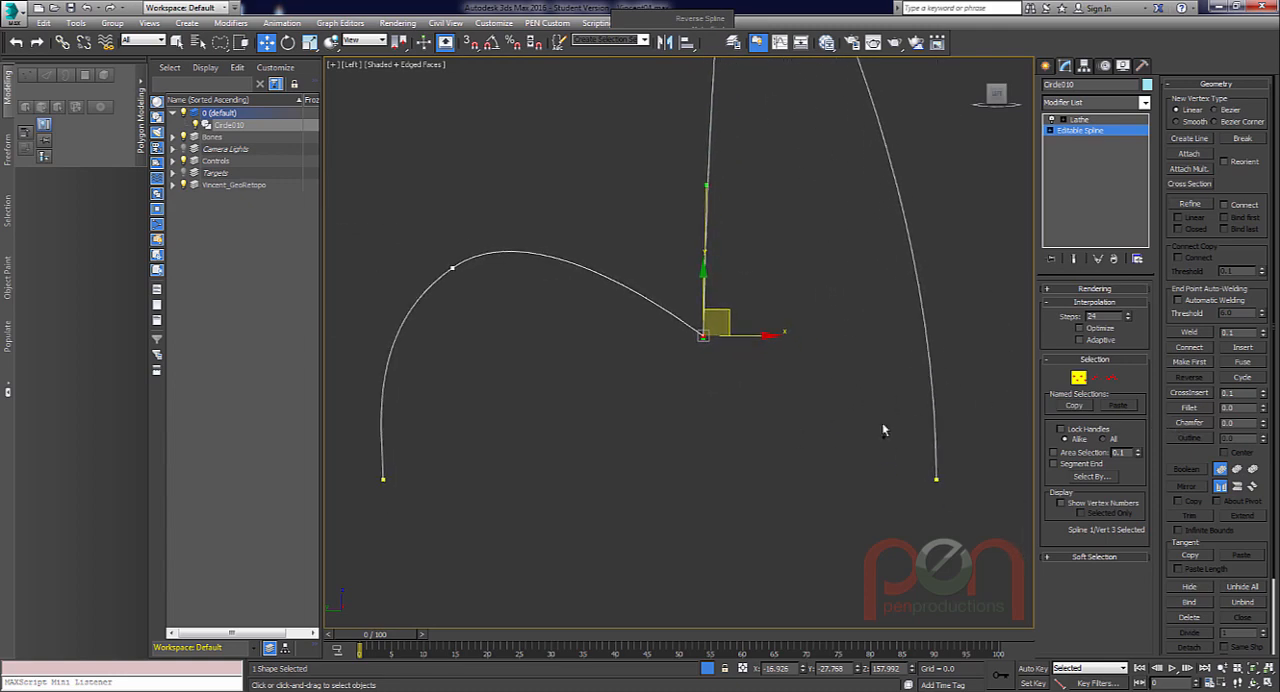
pyautogui.scroll(2, 882, 424)
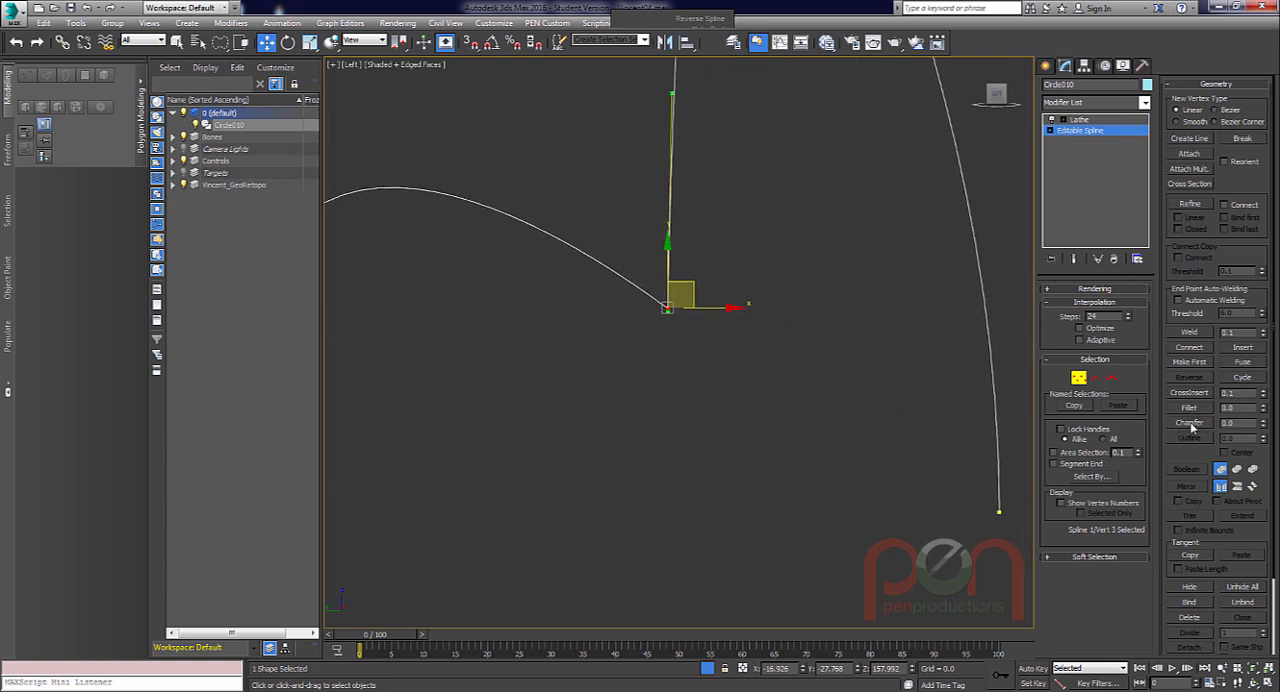
# Try to fillet the selected pupil-edge corner vertex.
pyautogui.click(1189, 408)
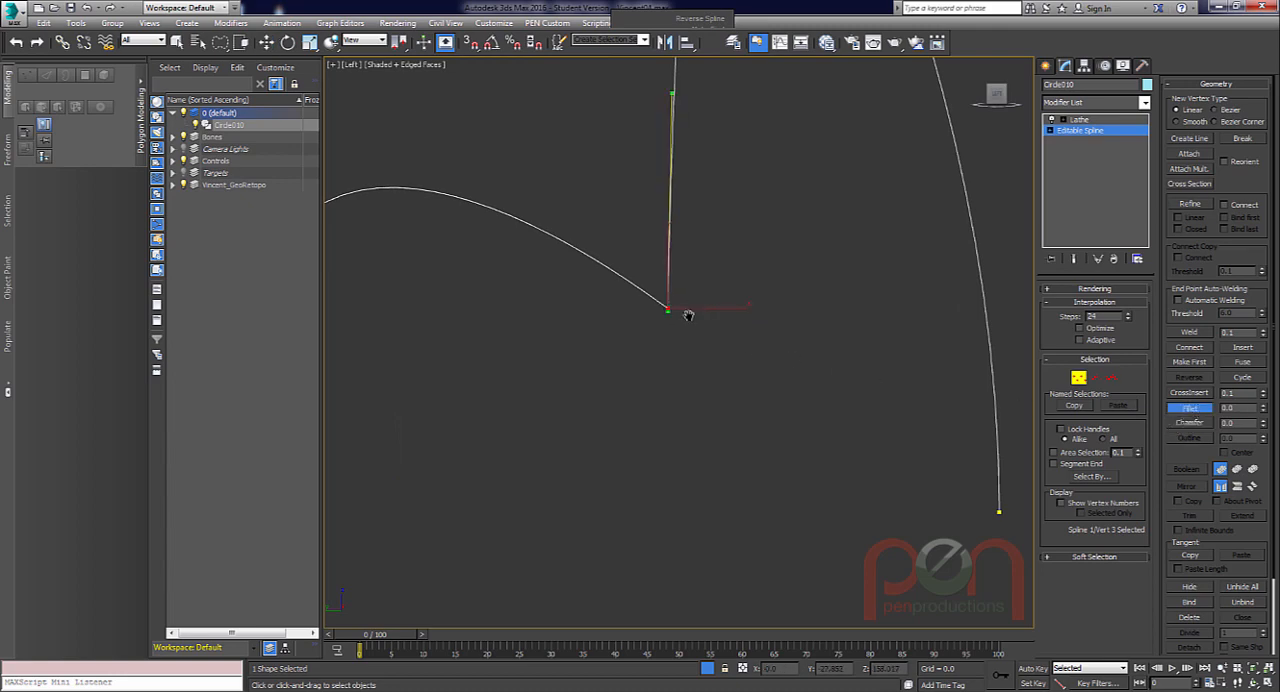
pyautogui.scroll(2, 683, 345)
pyautogui.moveTo(688, 316); pyautogui.dragTo(720, 349, button='middle')
pyautogui.scroll(-1, 681, 338)
pyautogui.scroll(1, 715, 354)
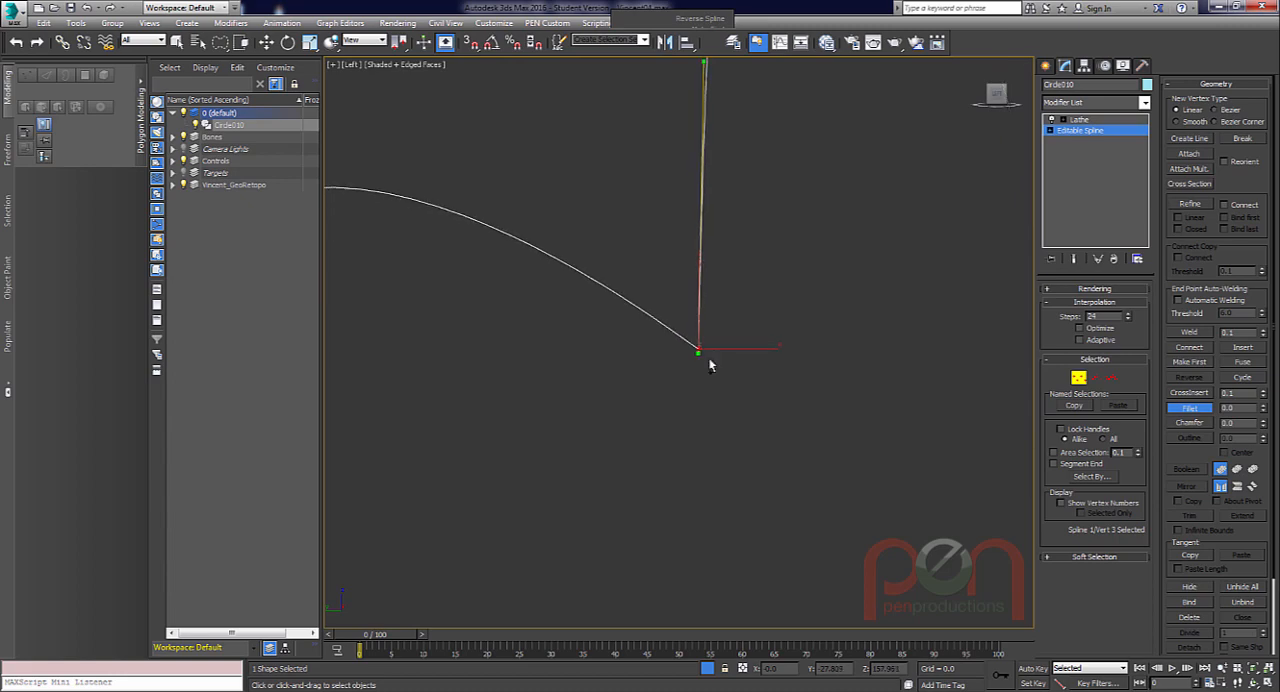
# Try to chamfer the pupil-edge corner vertex and undo the attempt.
pyautogui.click(1188, 423)
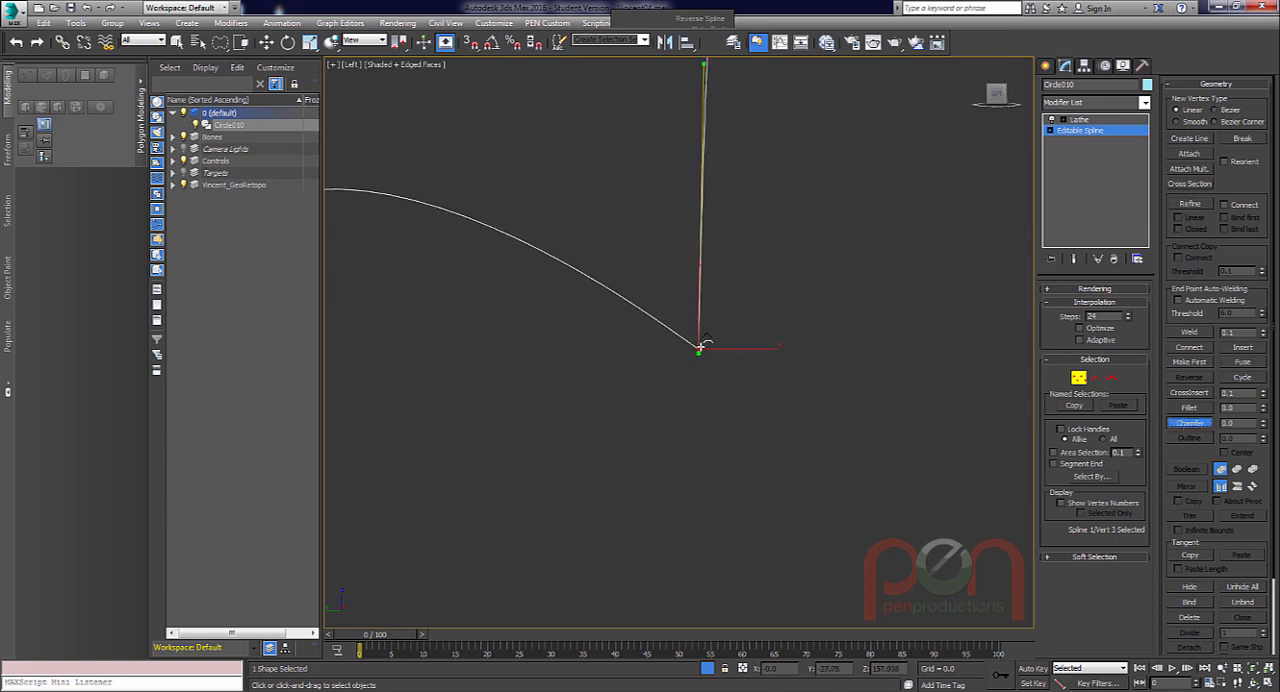
pyautogui.moveTo(698, 348); pyautogui.dragTo(699, 331)
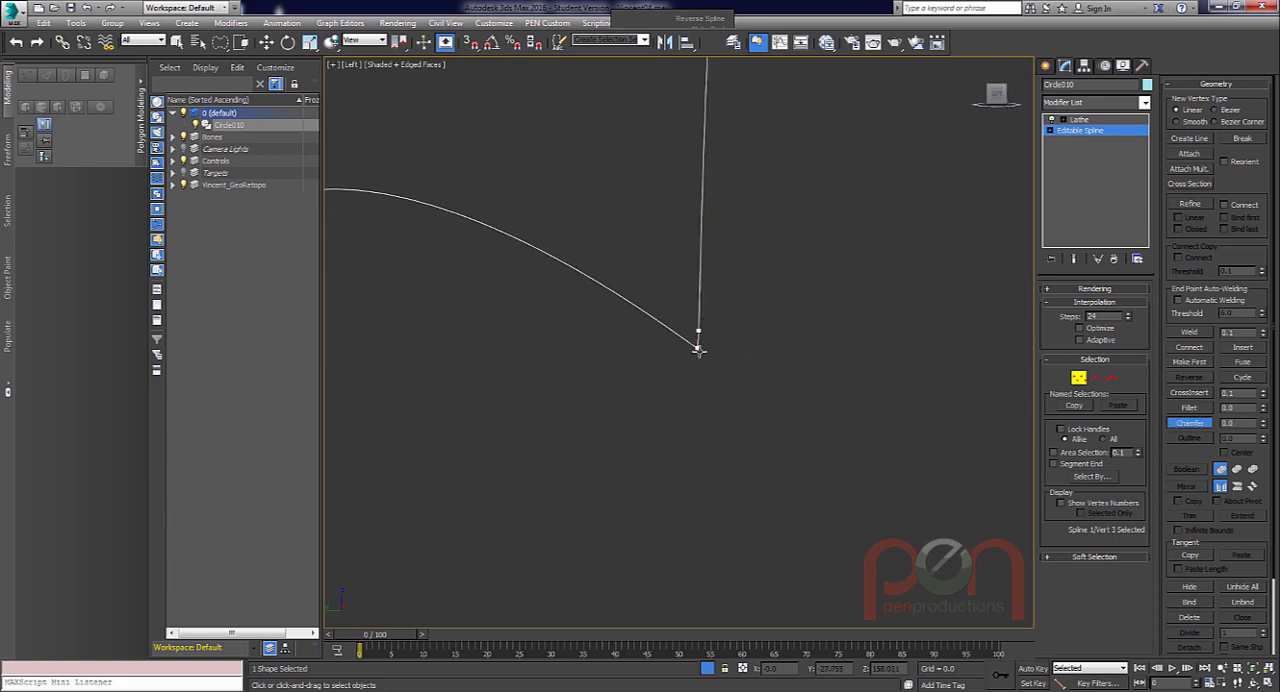
pyautogui.hotkey('ctrl', 'z')
pyautogui.moveTo(754, 356); pyautogui.dragTo(697, 350, button='middle')
pyautogui.scroll(-2, 735, 365)
pyautogui.scroll(-1, 701, 341)
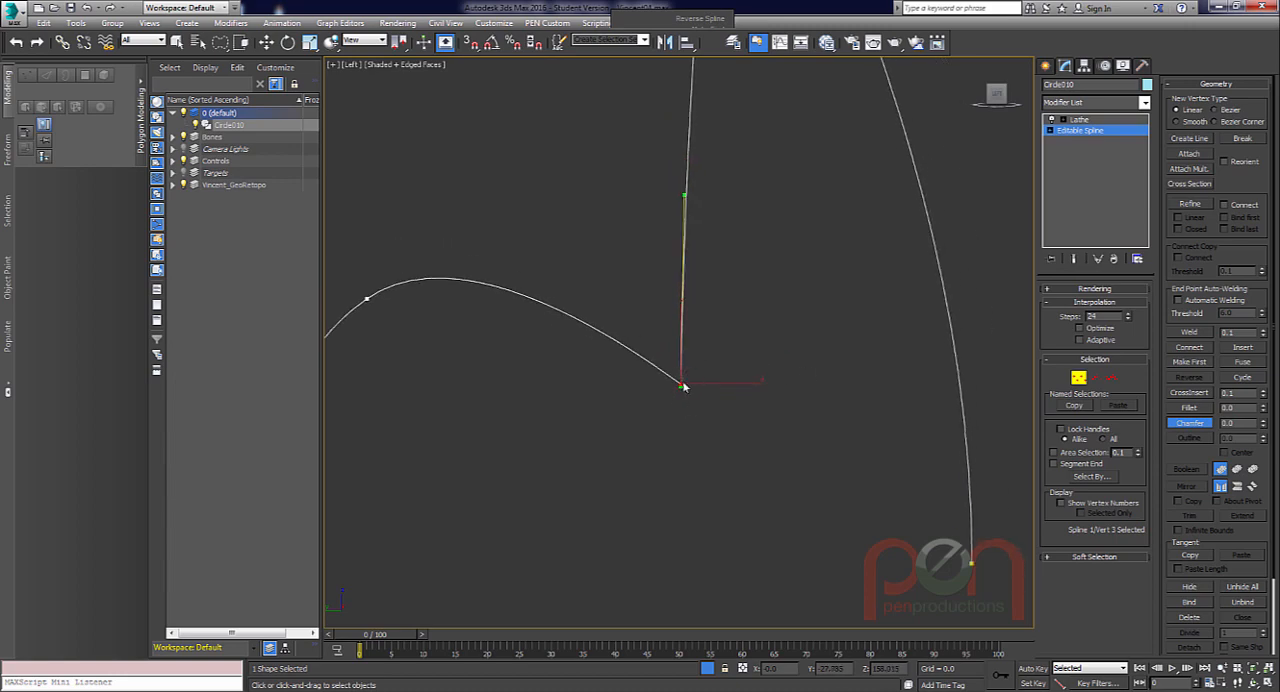
# Convert the pupil-edge vertex to Corner and round it with a small Fillet.
pyautogui.press('w')
pyautogui.rightClick(677, 366)
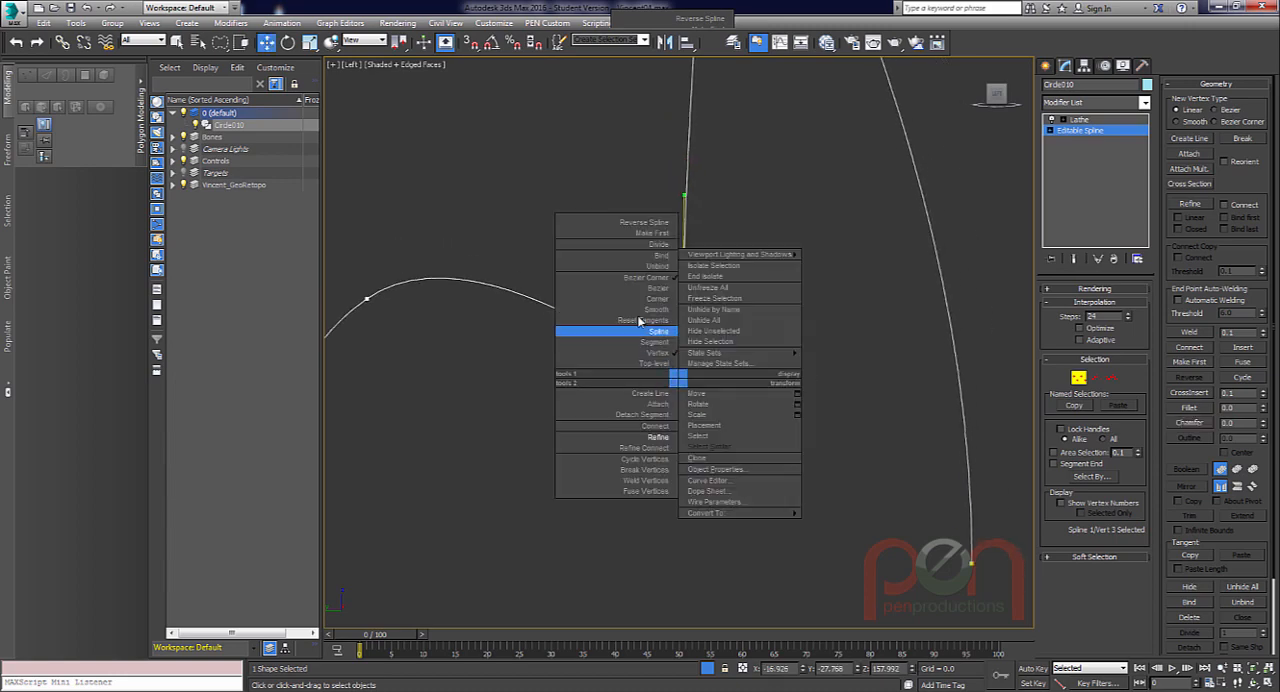
pyautogui.click(640, 299)
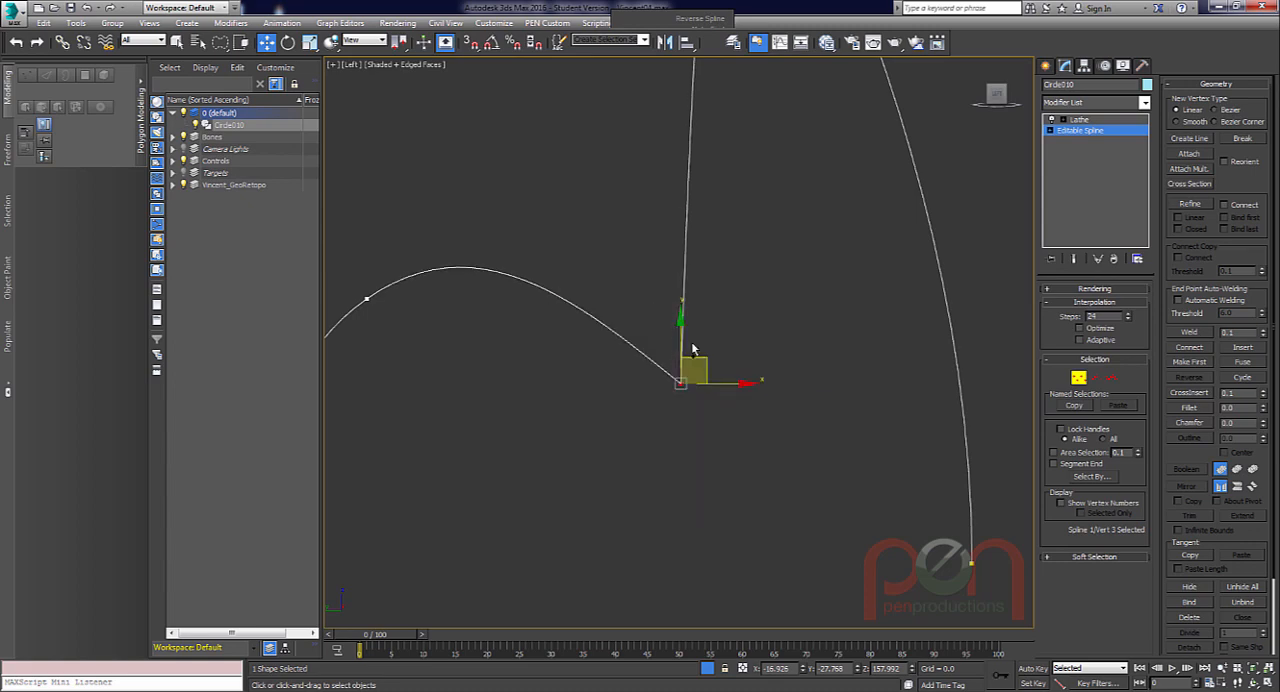
pyautogui.click(1191, 410)
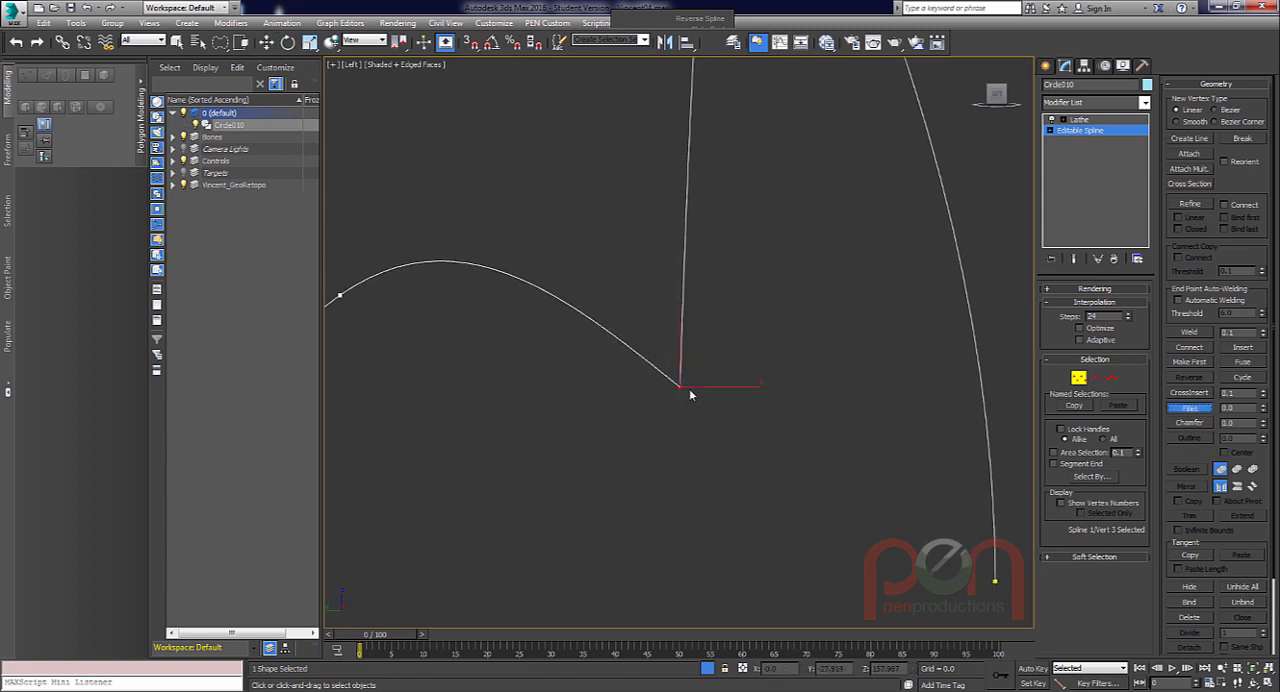
pyautogui.moveTo(679, 384); pyautogui.dragTo(679, 371)
pyautogui.scroll(2, 704, 317)
pyautogui.press('w')
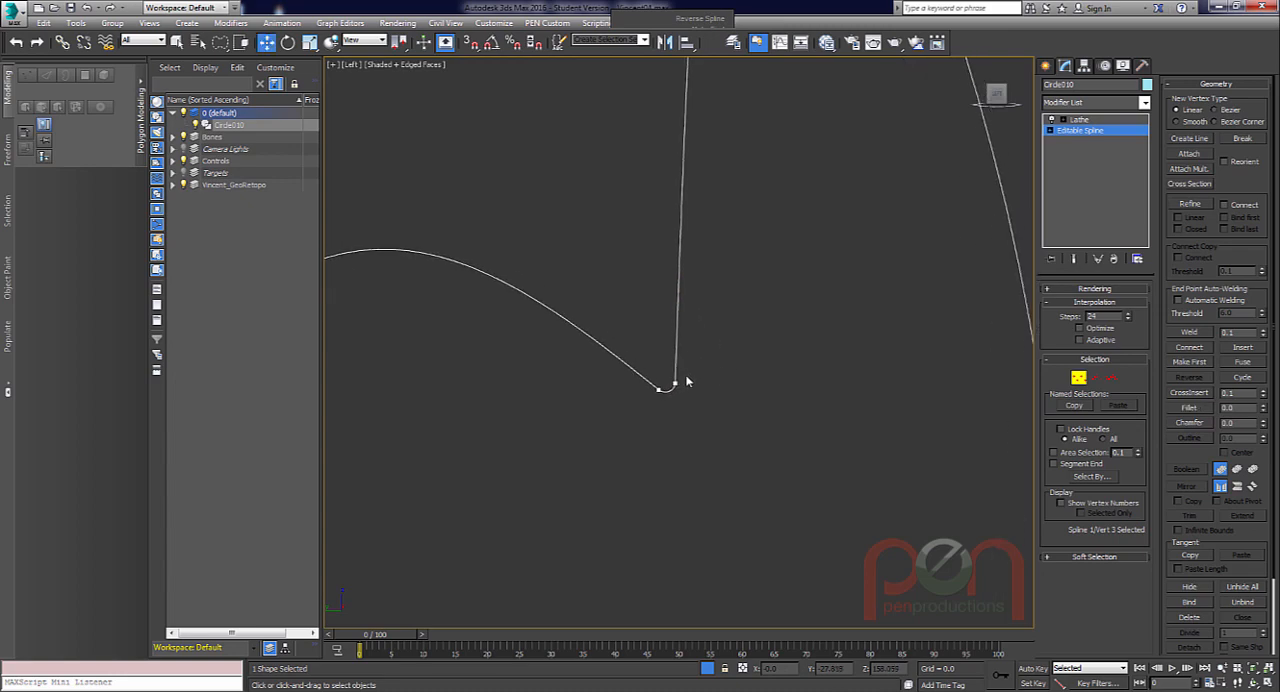
# Adjust the upper tangent handle of the front fillet vertex to smooth the iris line, and leave vertex editing.
pyautogui.click(675, 384)
pyautogui.scroll(-3, 700, 343)
pyautogui.moveTo(699, 343); pyautogui.dragTo(707, 413, button='middle')
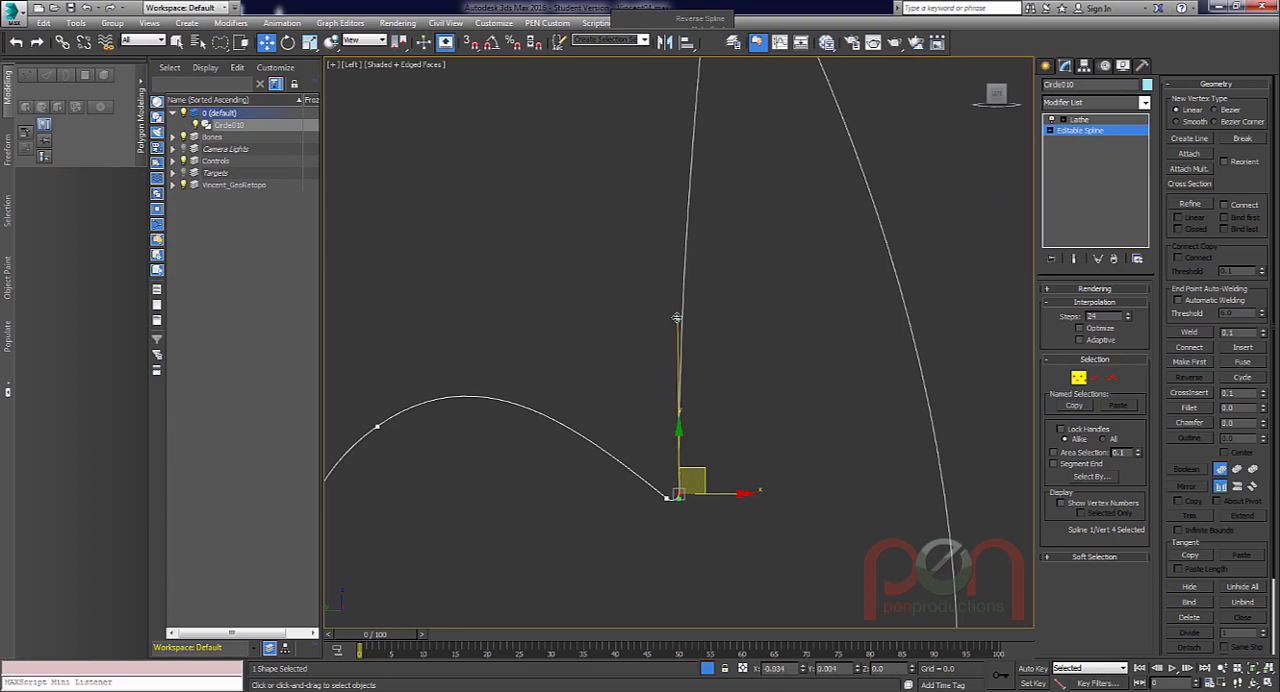
pyautogui.scroll(-3, 730, 290)
pyautogui.click(1078, 376)
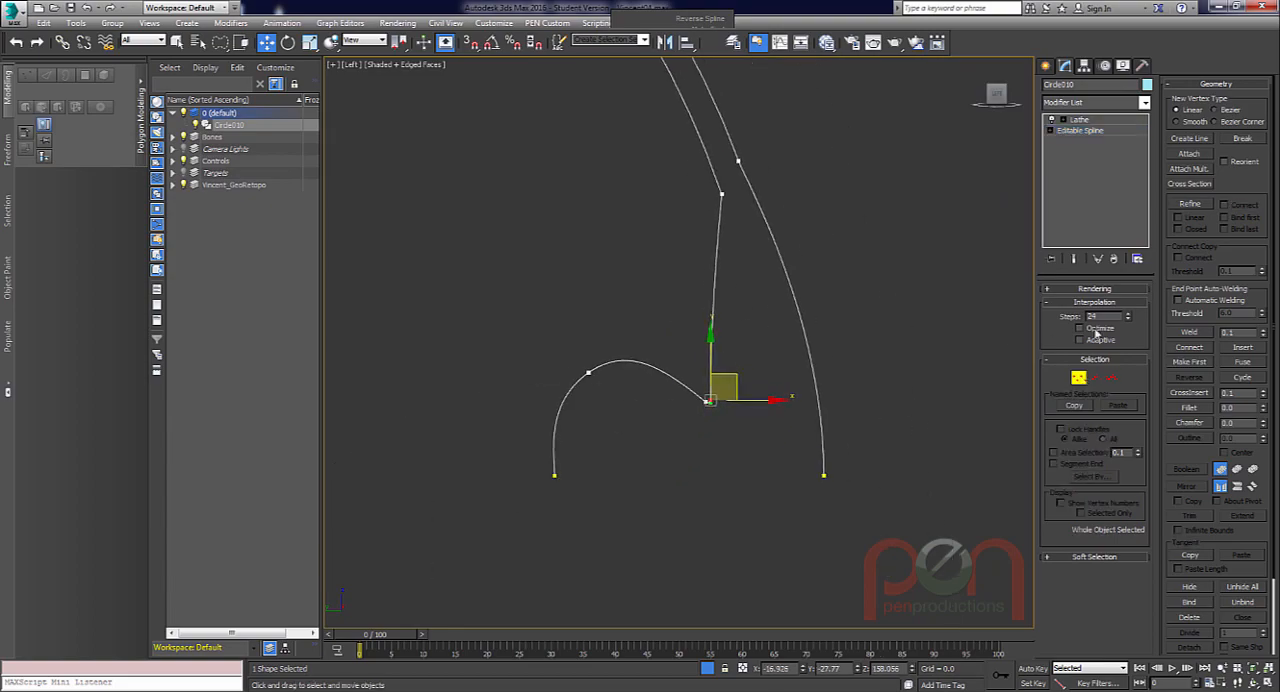
# Show the full Lathe result and examine the eyeball's cornea, iris and pupil recess from several angles.
pyautogui.click(1073, 258)
pyautogui.keyDown('alt'); pyautogui.moveTo(637, 345); pyautogui.dragTo(612, 335, button='middle'); pyautogui.keyUp('alt')
pyautogui.moveTo(637, 327); pyautogui.dragTo(773, 211, button='middle')
pyautogui.moveTo(684, 311); pyautogui.dragTo(763, 294, button='middle')
pyautogui.scroll(-3, 709, 327)
pyautogui.keyDown('alt'); pyautogui.moveTo(709, 327); pyautogui.dragTo(808, 298, button='middle'); pyautogui.keyUp('alt')
pyautogui.scroll(3, 868, 285)
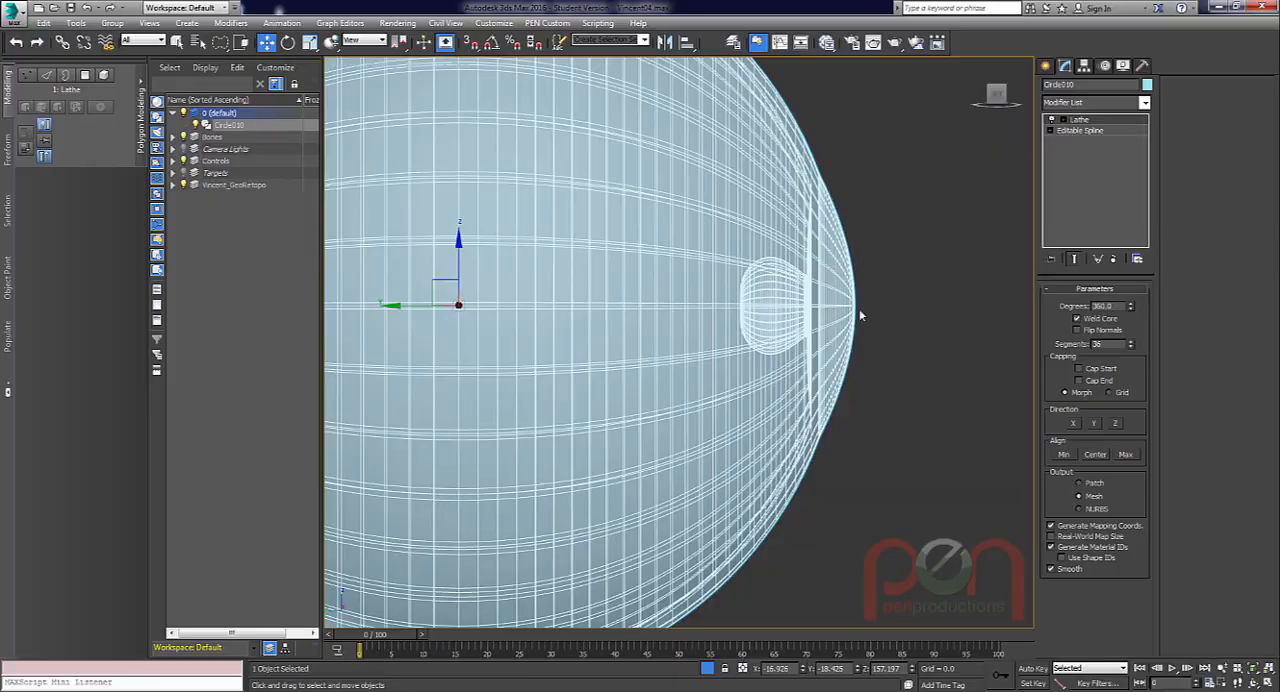
pyautogui.scroll(-3, 765, 338)
pyautogui.keyDown('alt'); pyautogui.moveTo(720, 331); pyautogui.dragTo(747, 415, button='middle'); pyautogui.keyUp('alt')
pyautogui.keyDown('alt'); pyautogui.moveTo(690, 313); pyautogui.dragTo(810, 373, button='middle'); pyautogui.keyUp('alt')
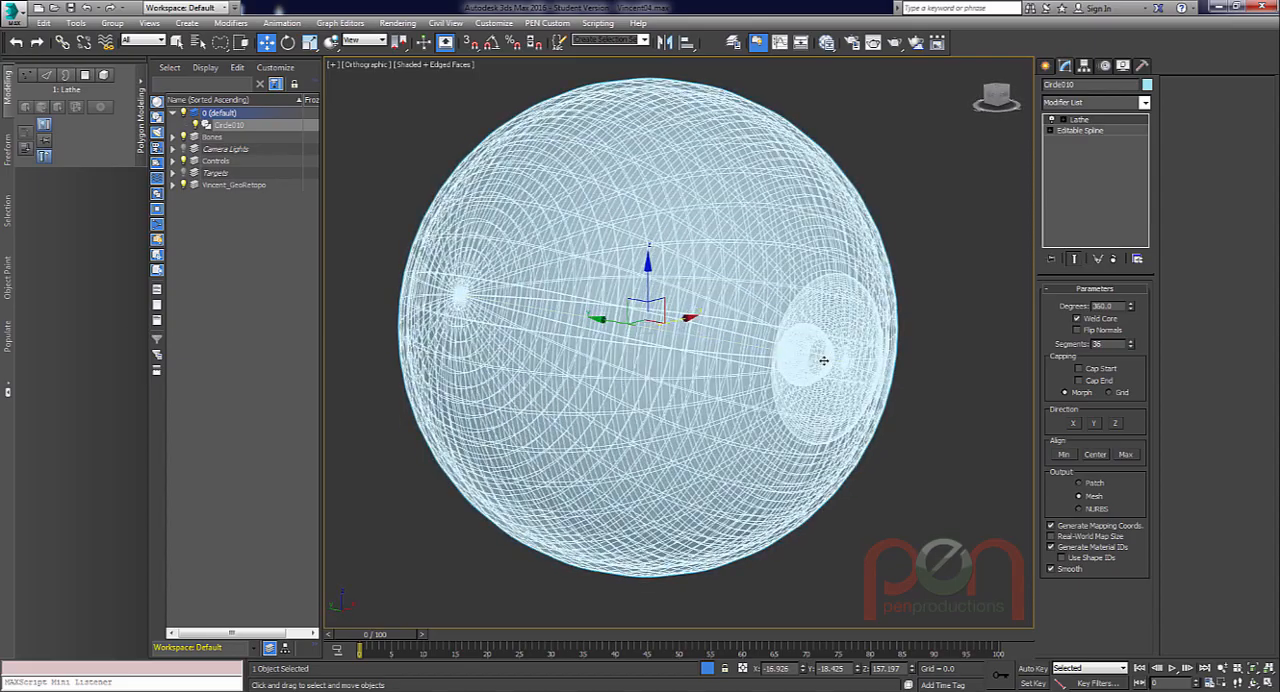
pyautogui.moveTo(823, 361)
pyautogui.keyDown('alt'); pyautogui.mouseDown(button='middle')
pyautogui.moveTo(811, 323)
pyautogui.moveTo(794, 337)
pyautogui.moveTo(766, 323)
pyautogui.moveTo(830, 355)
pyautogui.moveTo(650, 345)
pyautogui.moveTo(794, 351)
pyautogui.moveTo(814, 343)
pyautogui.moveTo(806, 331)
pyautogui.mouseUp(button='middle'); pyautogui.keyUp('alt')
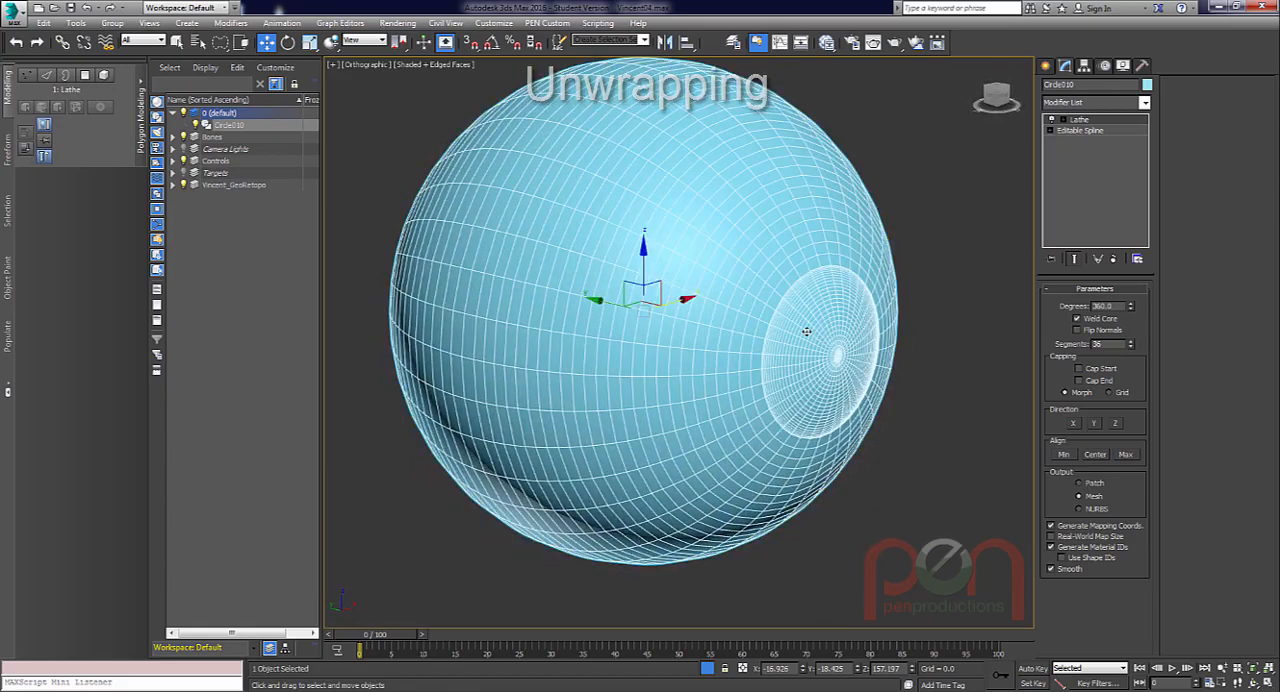
# Add an Unwrap UVW modifier to the lathed eyeball and open its UV editor in an enlarged window.
pyautogui.press('x')
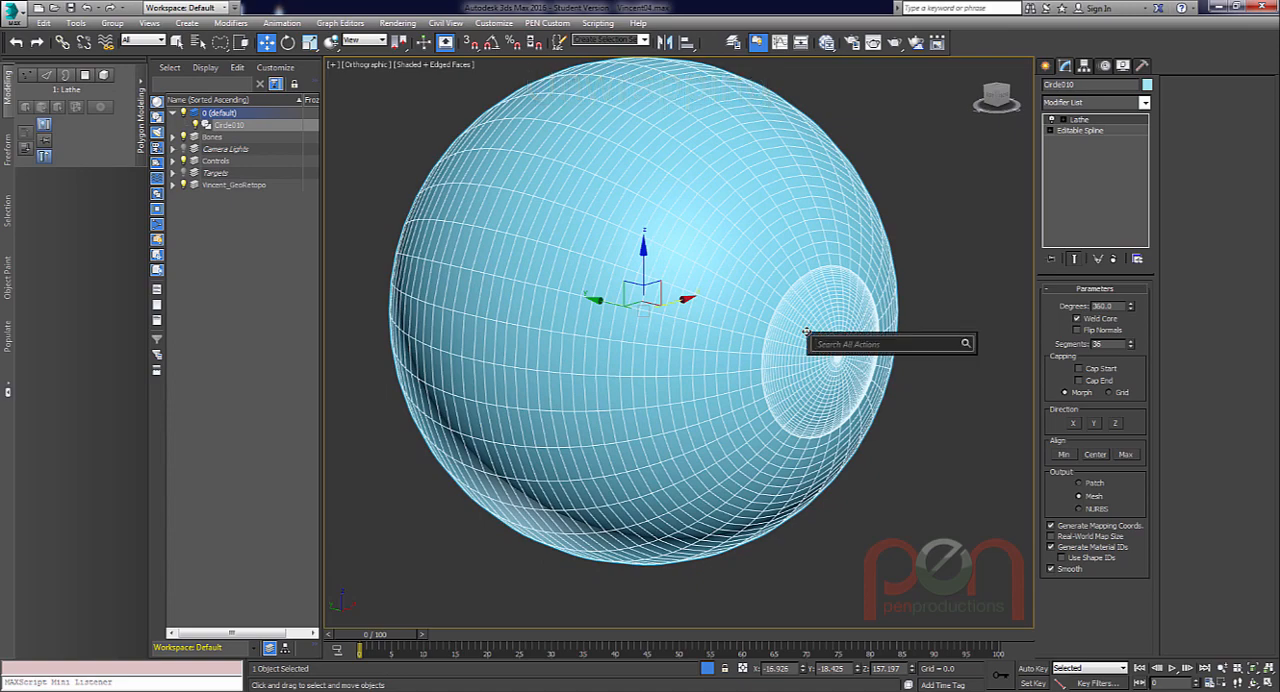
pyautogui.write('unwrap')
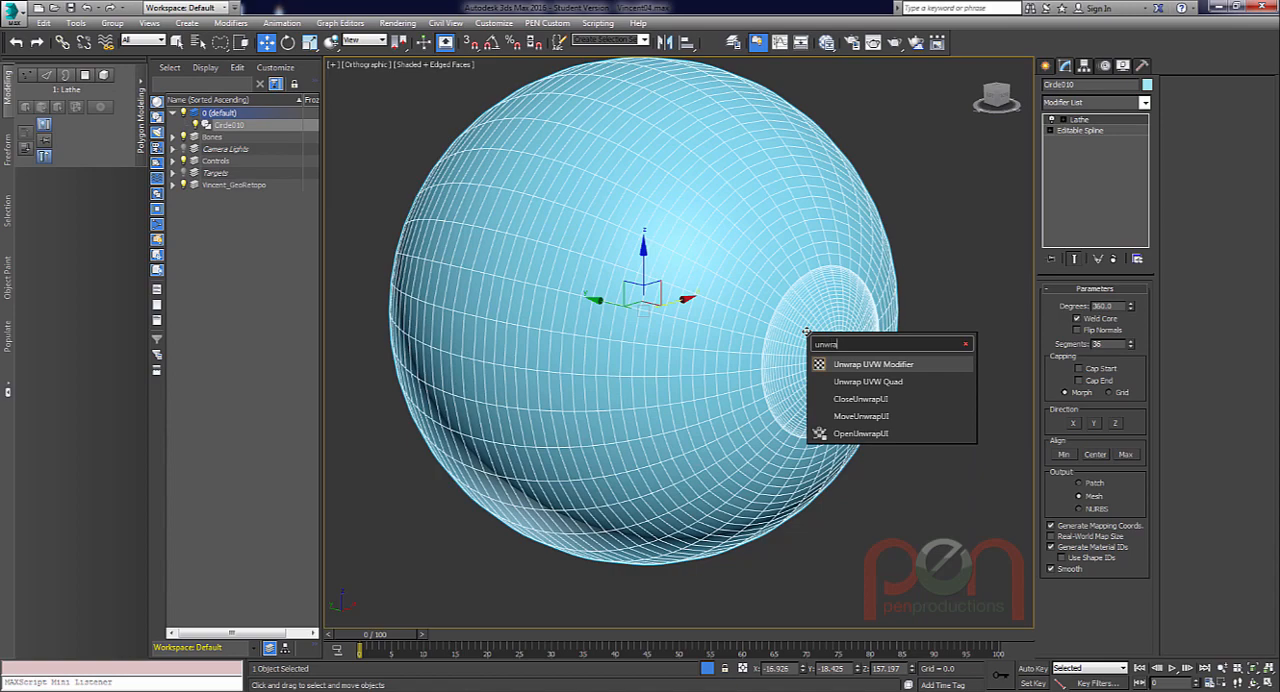
pyautogui.press('Return')
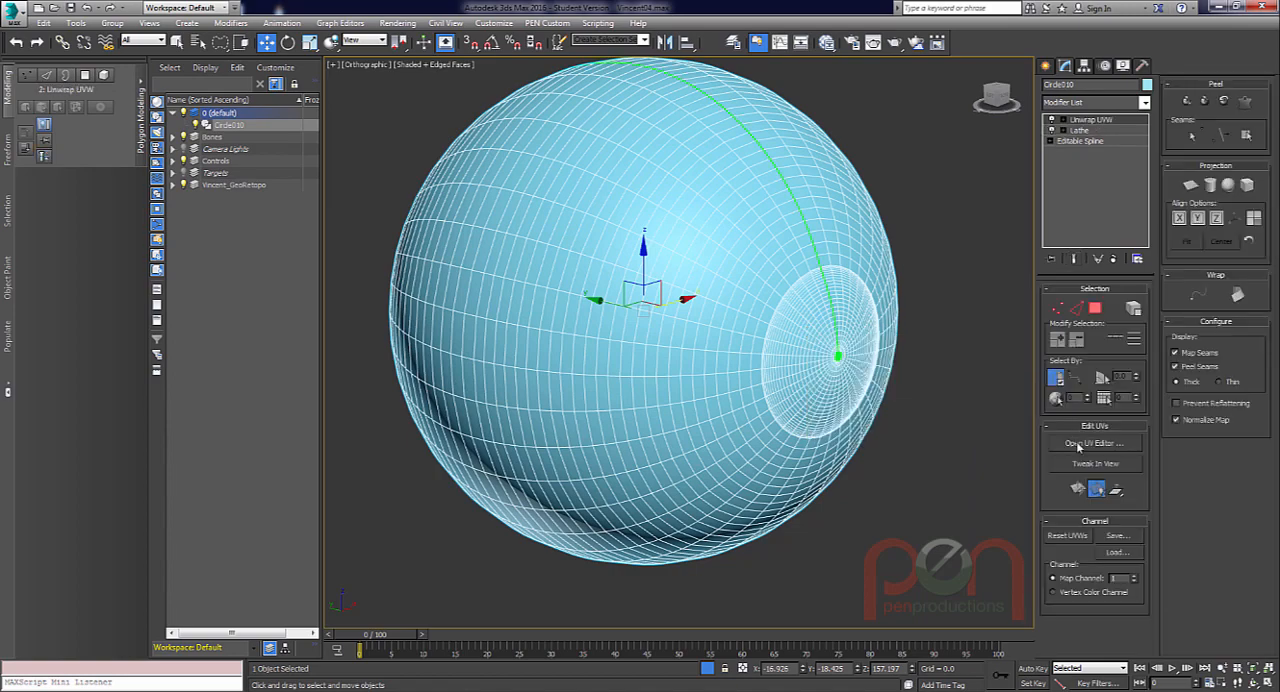
pyautogui.click(1078, 444)
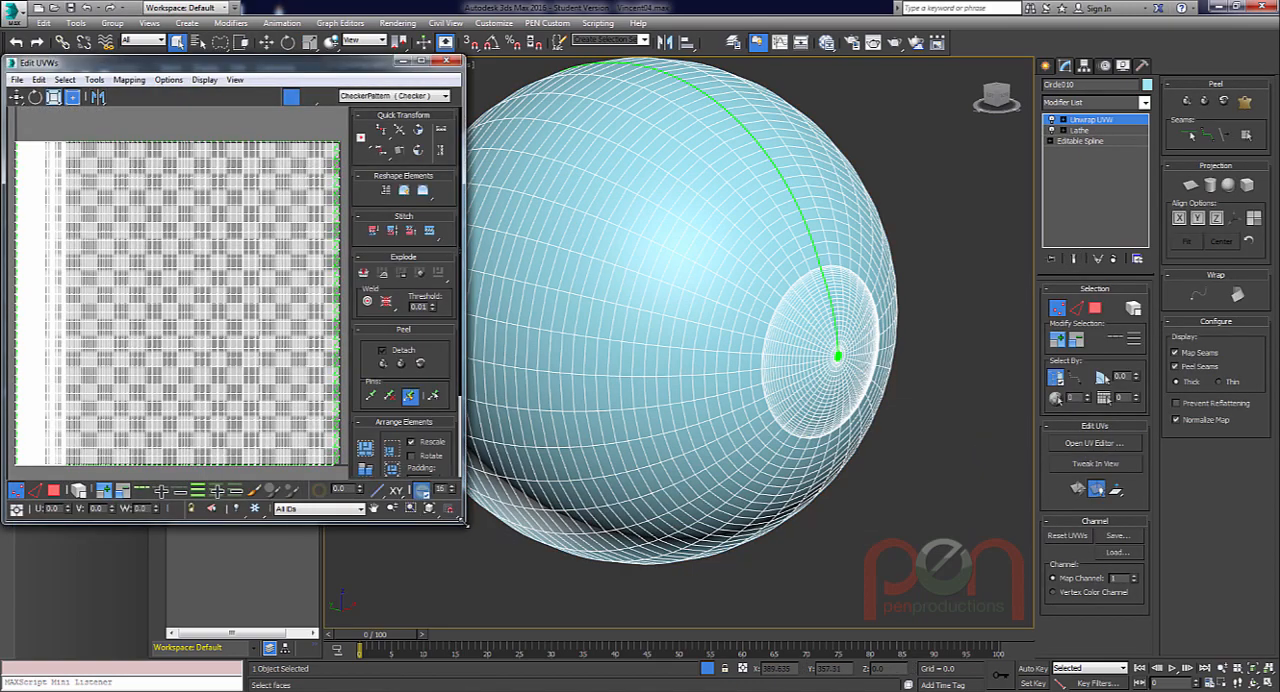
pyautogui.moveTo(464, 523); pyautogui.dragTo(614, 606)
# Check which UV columns correspond to the eyeball's front and back by selecting vertices around each pole.
pyautogui.keyDown('alt'); pyautogui.moveTo(810, 320); pyautogui.dragTo(966, 328, button='middle'); pyautogui.keyUp('alt')
pyautogui.scroll(-2, 895, 338)
pyautogui.moveTo(974, 318); pyautogui.dragTo(974, 350)
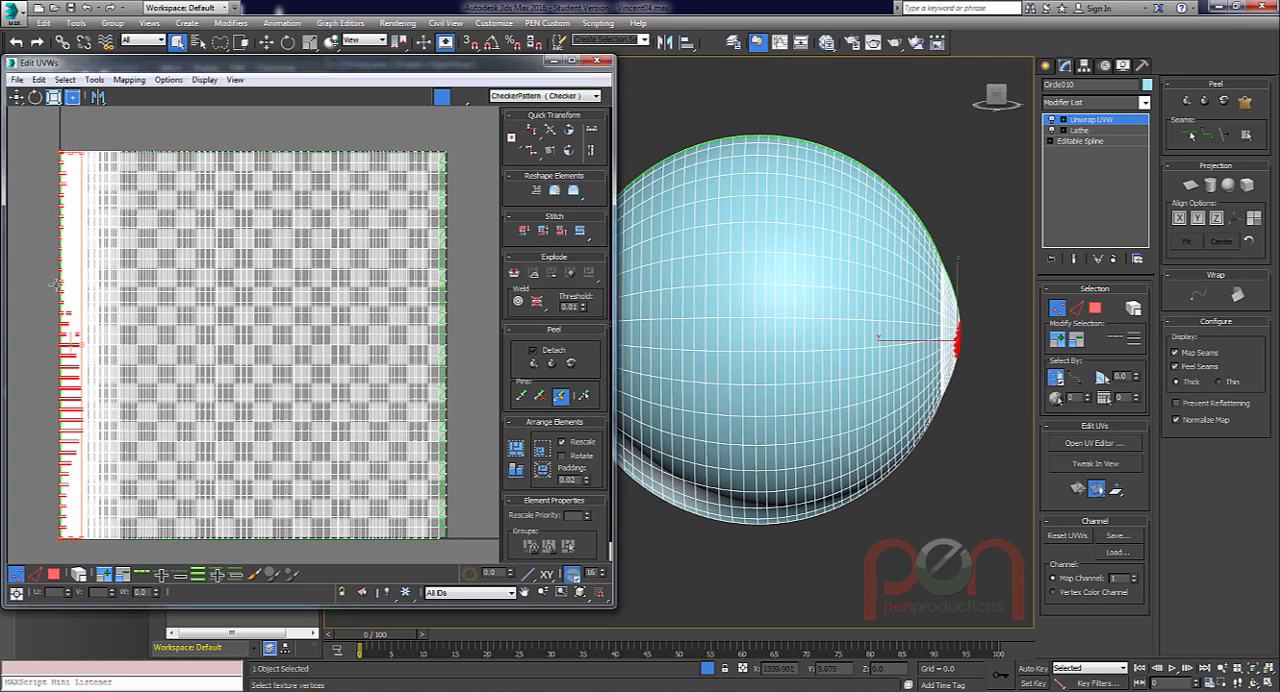
pyautogui.moveTo(893, 301); pyautogui.dragTo(1053, 283, button='middle')
pyautogui.click(744, 352)
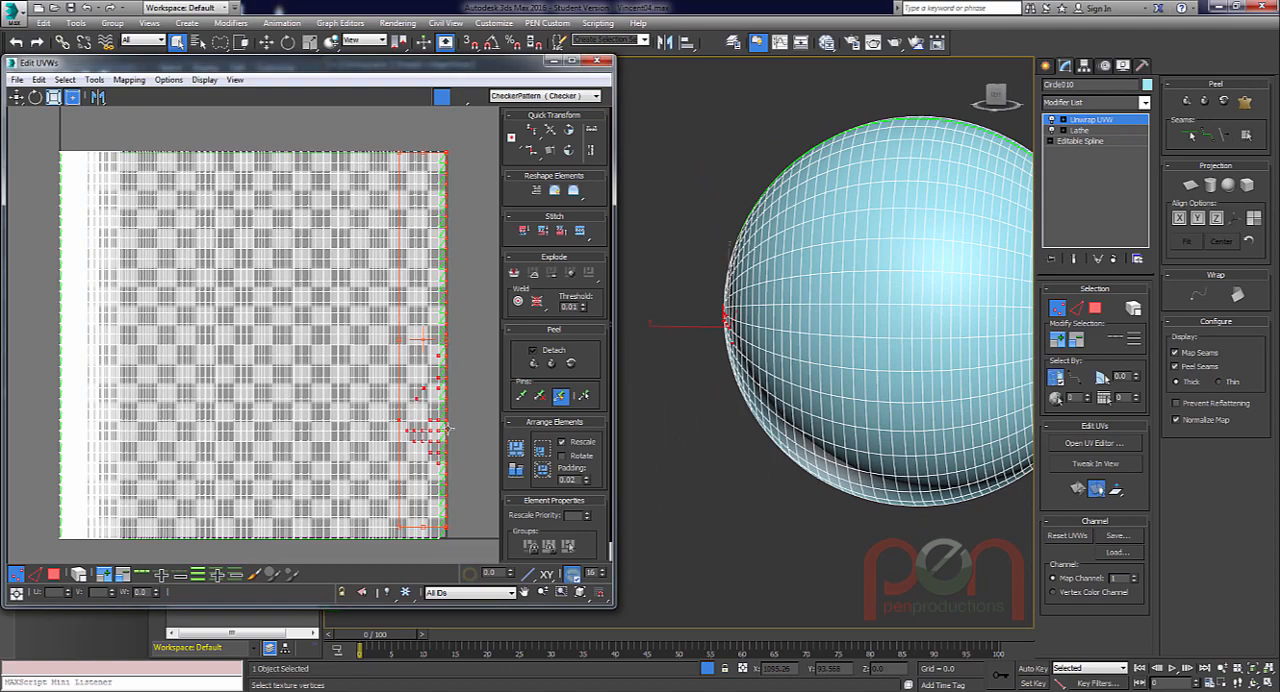
pyautogui.keyDown('alt'); pyautogui.moveTo(780, 346); pyautogui.dragTo(830, 335, button='middle'); pyautogui.keyUp('alt')
pyautogui.keyDown('alt'); pyautogui.moveTo(928, 290); pyautogui.dragTo(805, 324, button='middle'); pyautogui.keyUp('alt')
pyautogui.scroll(-4, 400, 345)
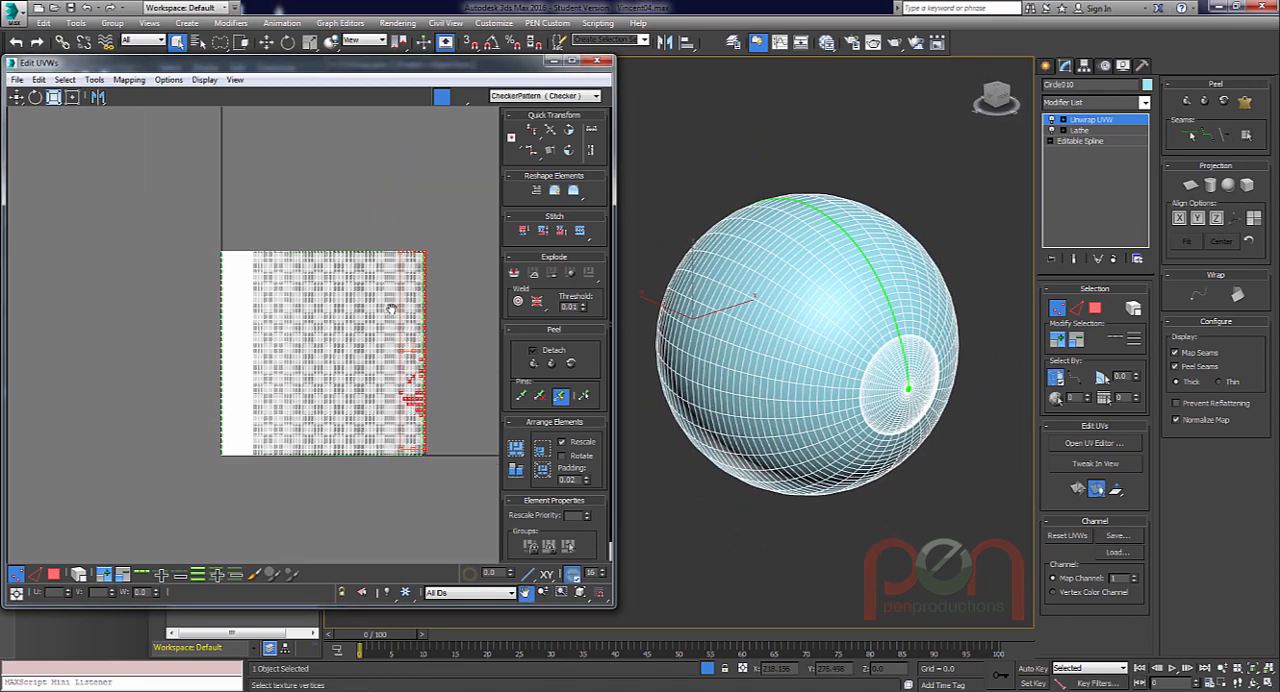
# Select UV polygons by element, move one overlapping shell down and to the left of the other, and select both shells.
pyautogui.click(54, 576)
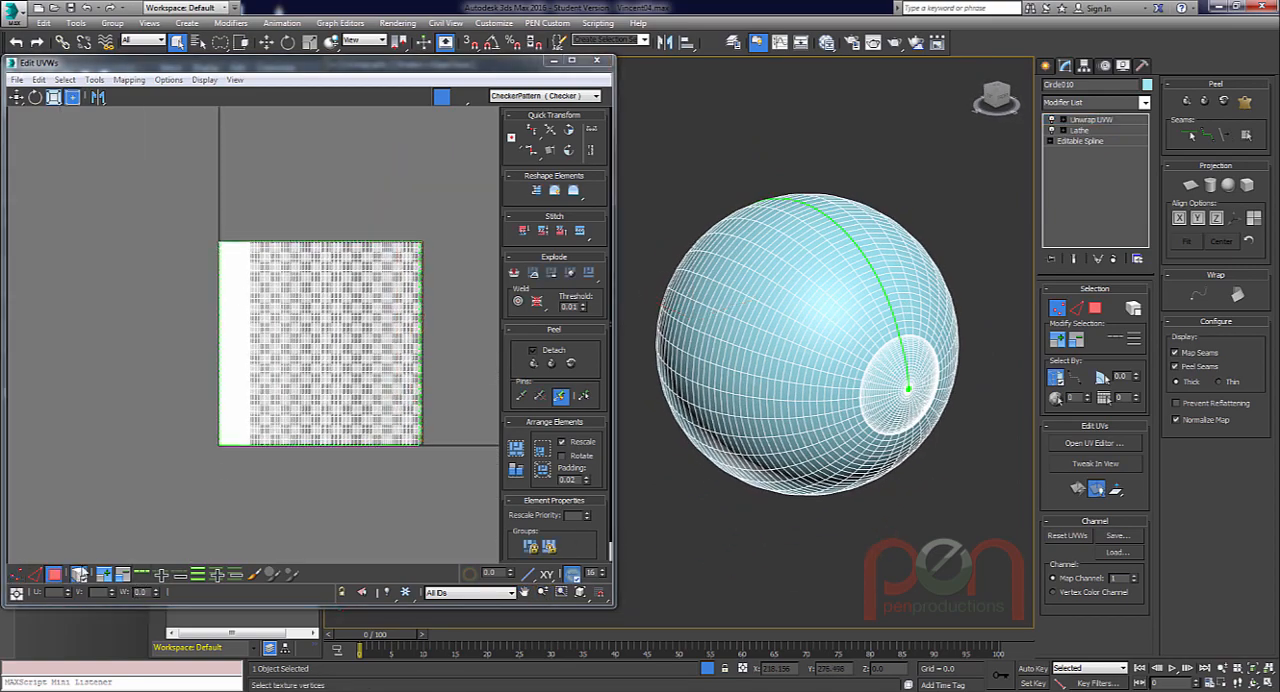
pyautogui.click(79, 576)
pyautogui.click(244, 244)
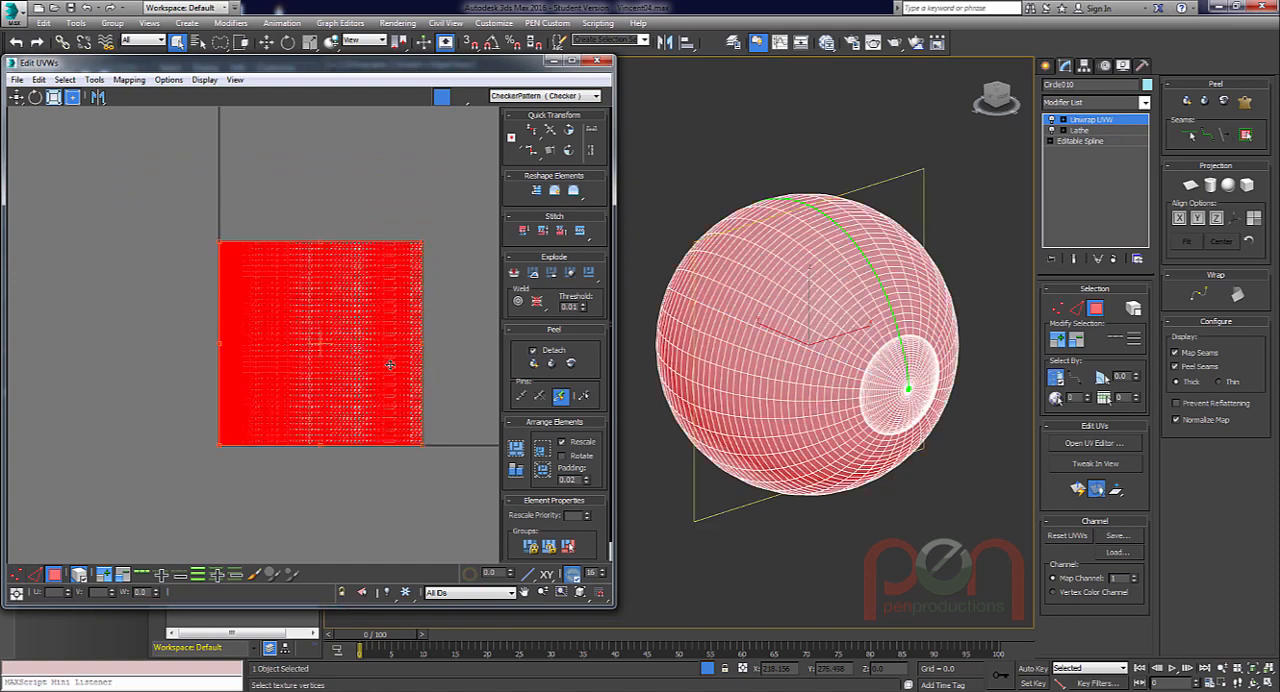
pyautogui.click(389, 180)
pyautogui.moveTo(359, 298); pyautogui.dragTo(268, 341)
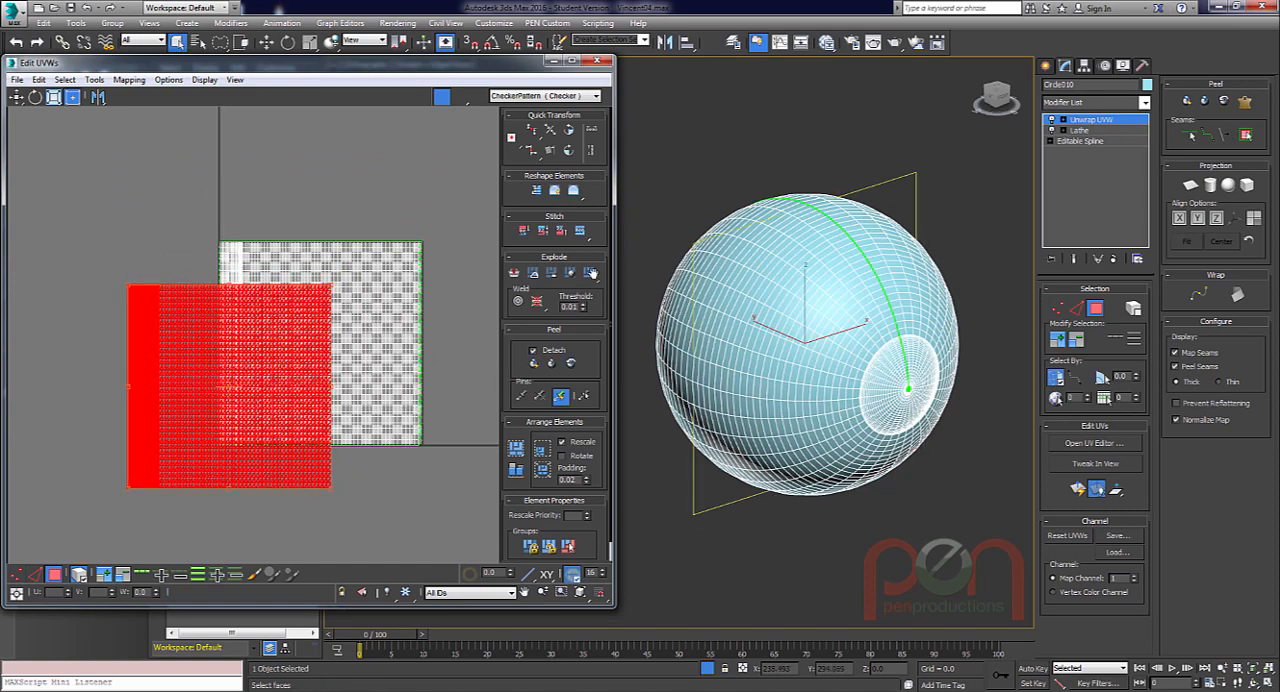
pyautogui.moveTo(193, 207); pyautogui.dragTo(331, 341)
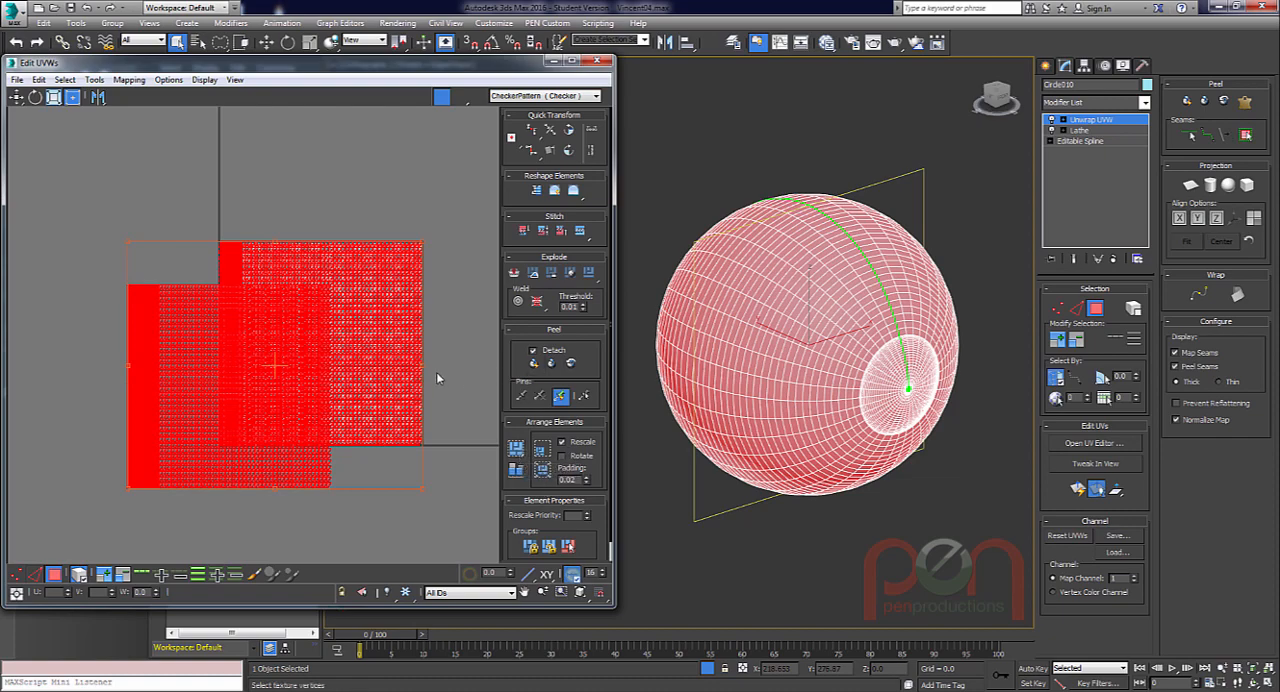
# Try Quick Peel on both UV shells and undo it.
pyautogui.click(536, 365)
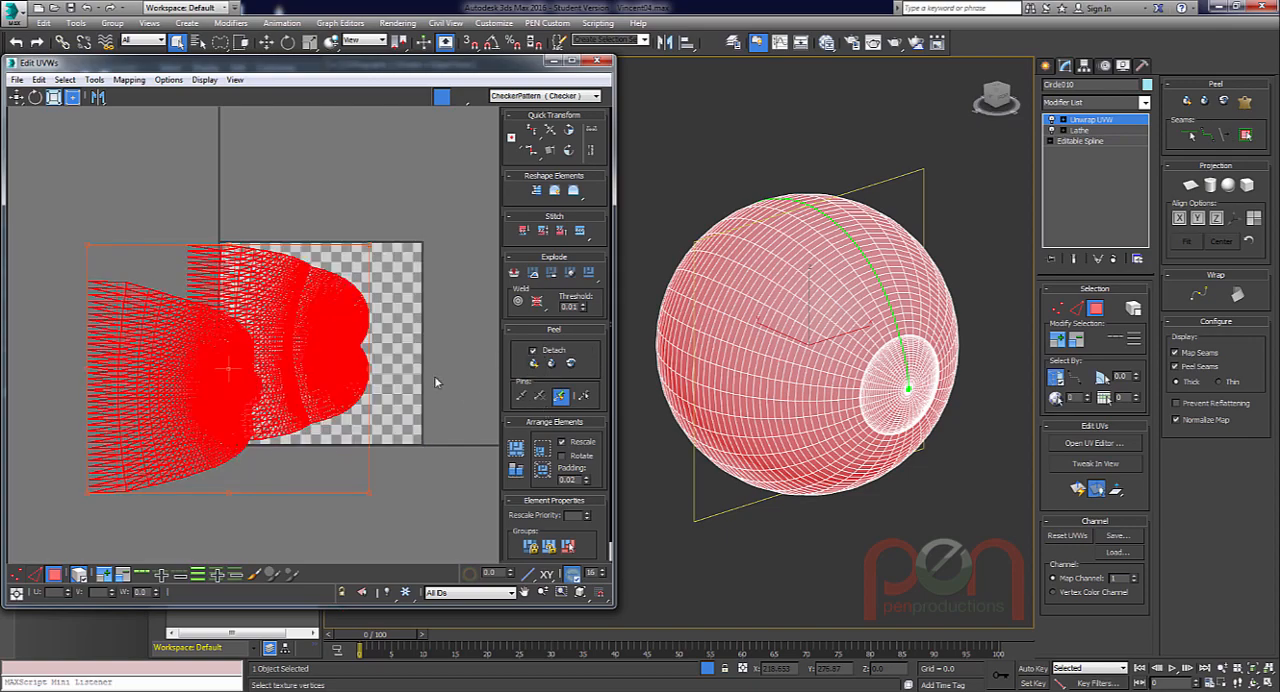
pyautogui.scroll(4, 300, 349)
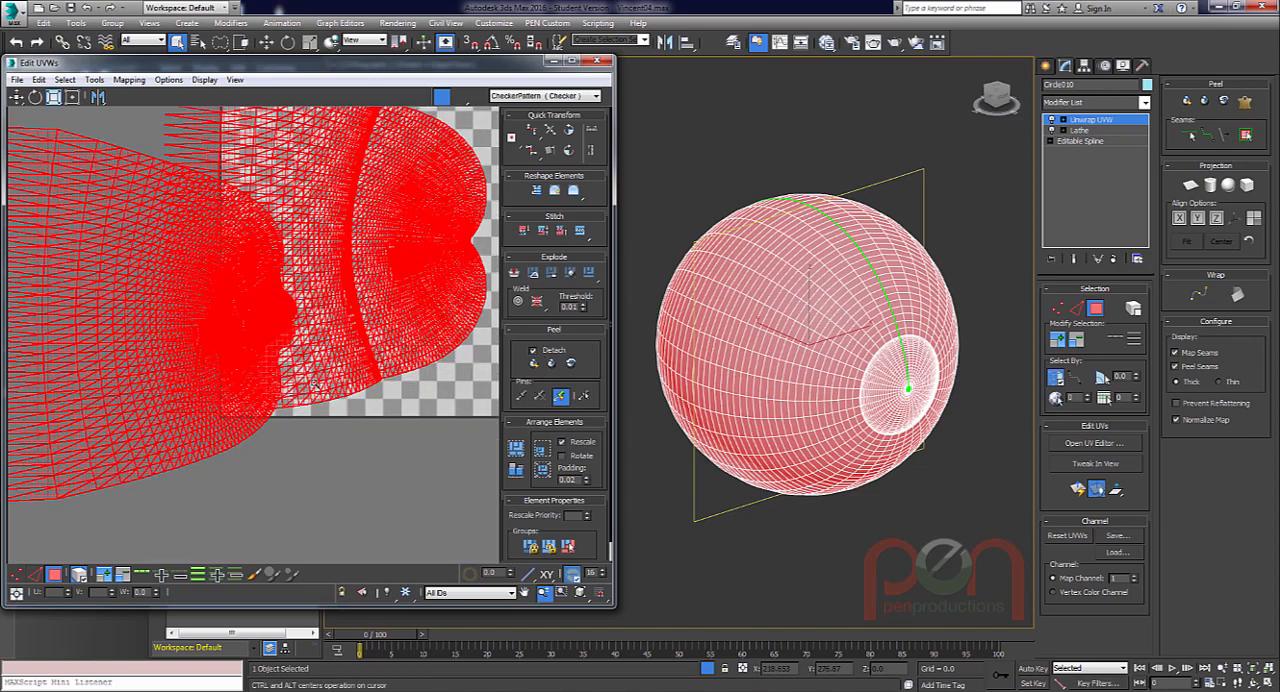
pyautogui.scroll(-4, 323, 350)
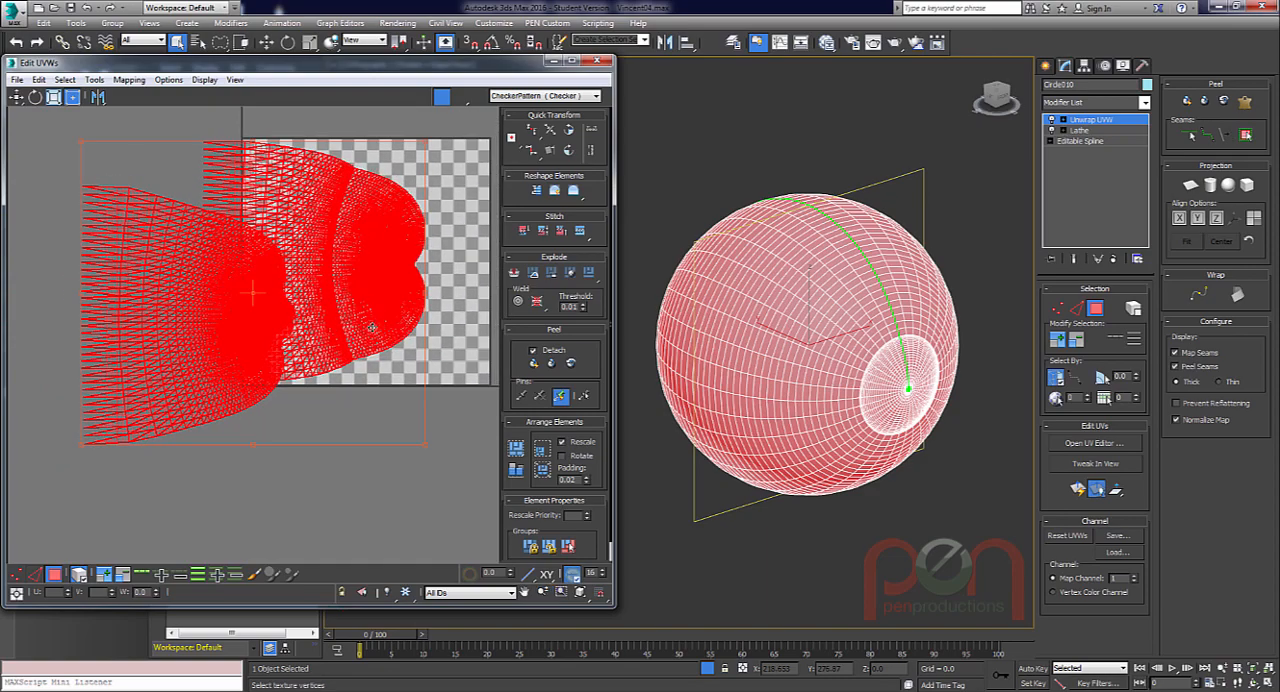
pyautogui.hotkey('ctrl', 'z')
# Pack both selected UV shells together inside the UV square with Rescale enabled.
pyautogui.moveTo(420, 381); pyautogui.dragTo(365, 407, button='middle')
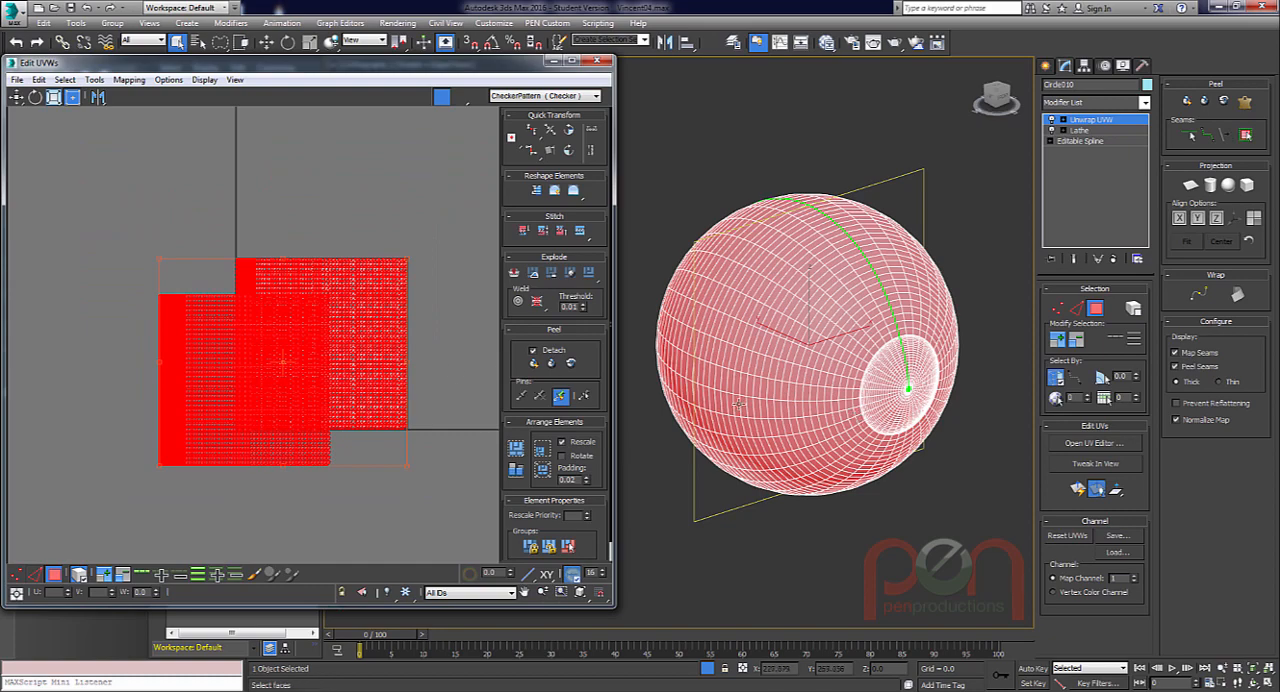
pyautogui.click(516, 449)
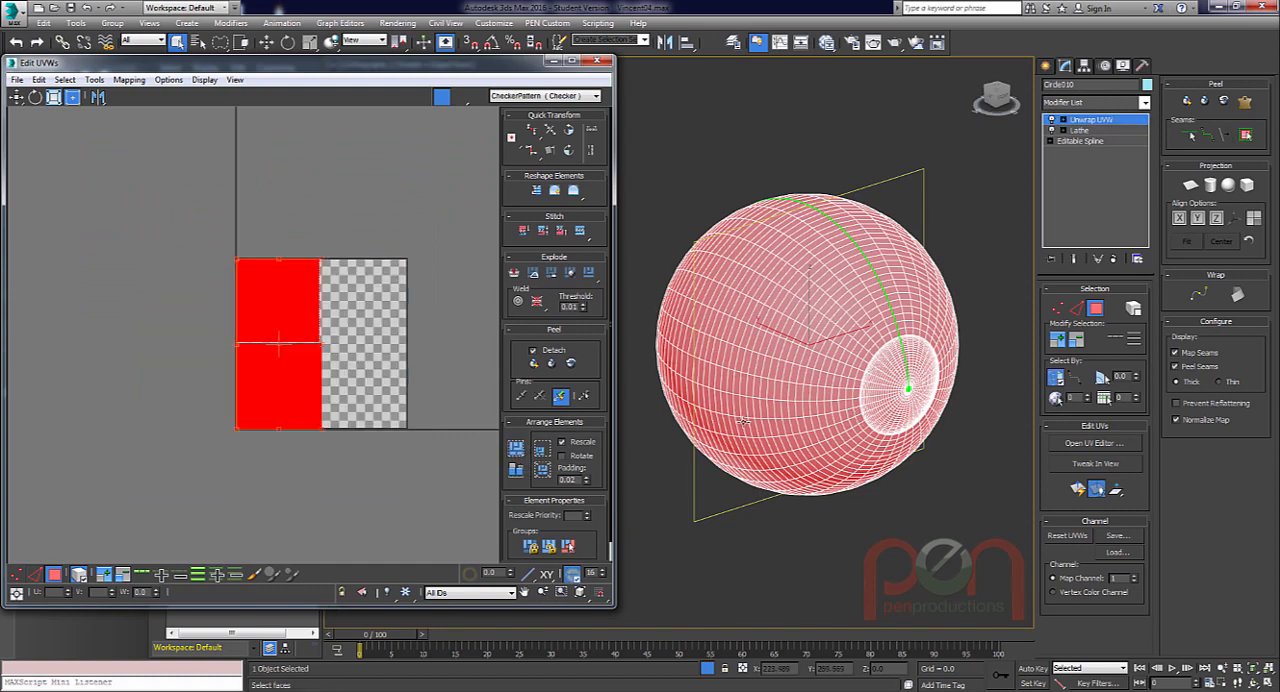
# Scale both selected UV shells narrower to correct the checker's proportions on the eyeball, and repack them side by side in the UV square.
pyautogui.press('1')
pyautogui.scroll(6, 310, 318)
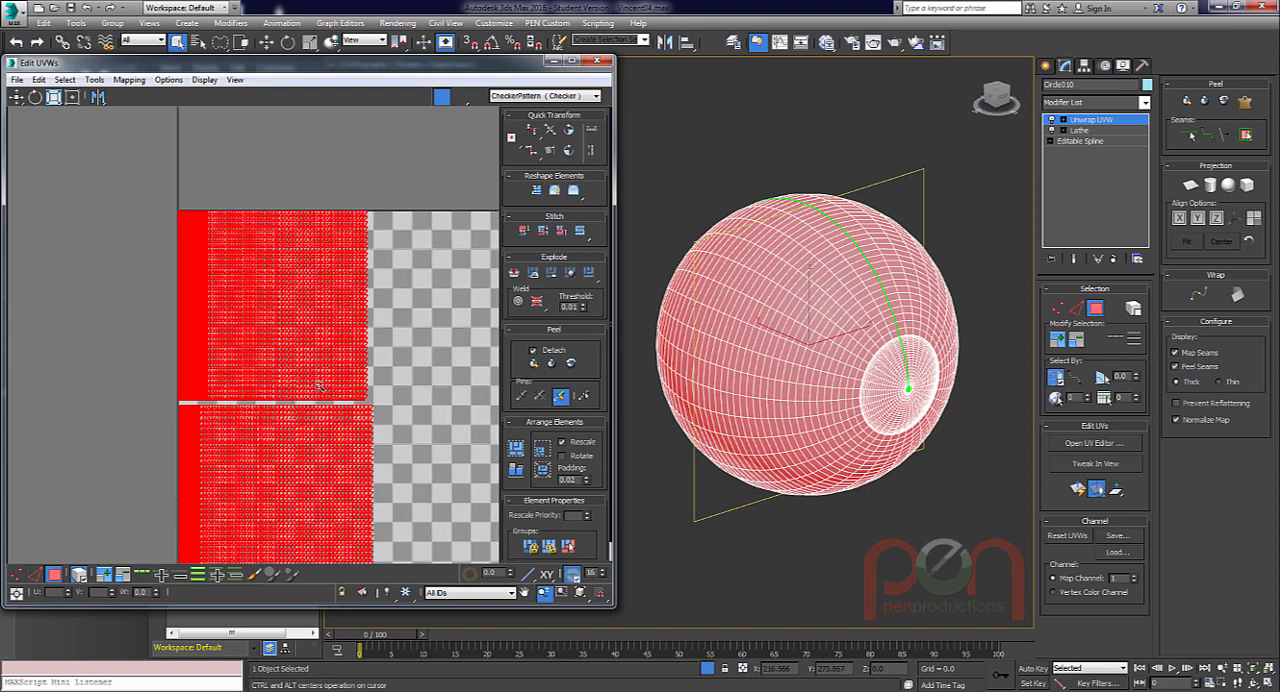
pyautogui.moveTo(314, 313); pyautogui.dragTo(273, 270, button='middle')
pyautogui.click(558, 96)
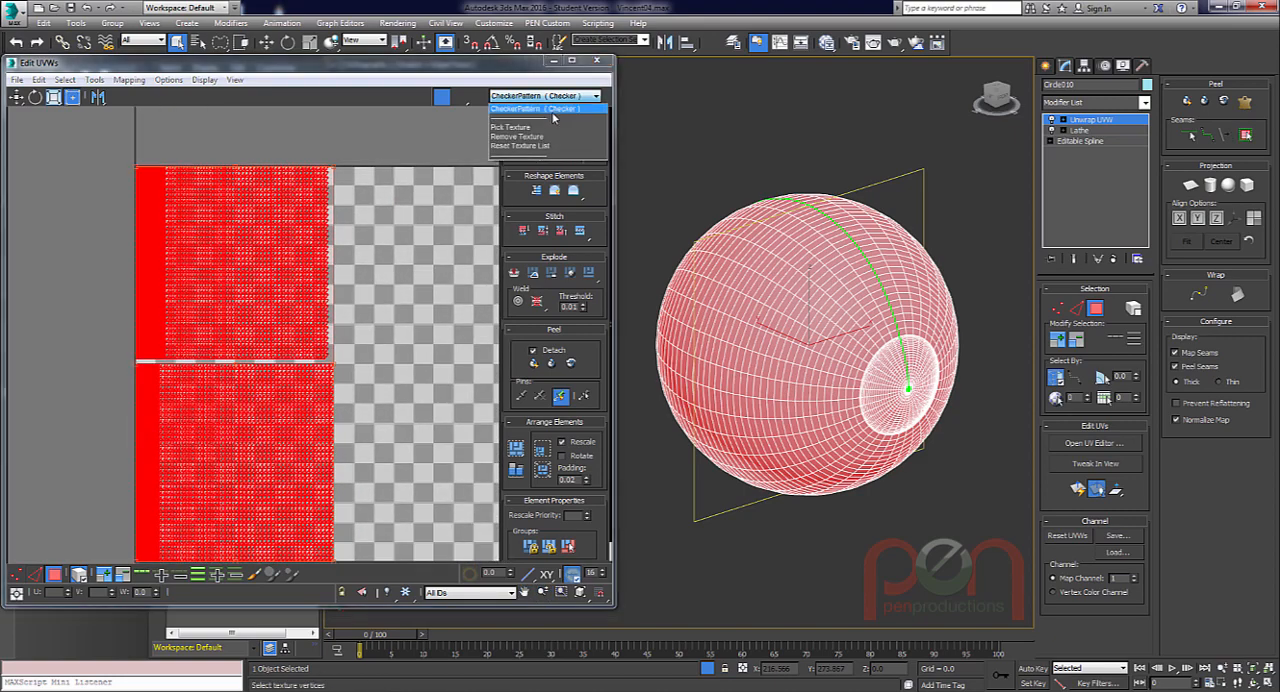
pyautogui.click(557, 120)
pyautogui.keyDown('alt'); pyautogui.moveTo(843, 346); pyautogui.dragTo(877, 388, button='middle'); pyautogui.keyUp('alt')
pyautogui.scroll(2, 838, 344)
pyautogui.click(342, 381)
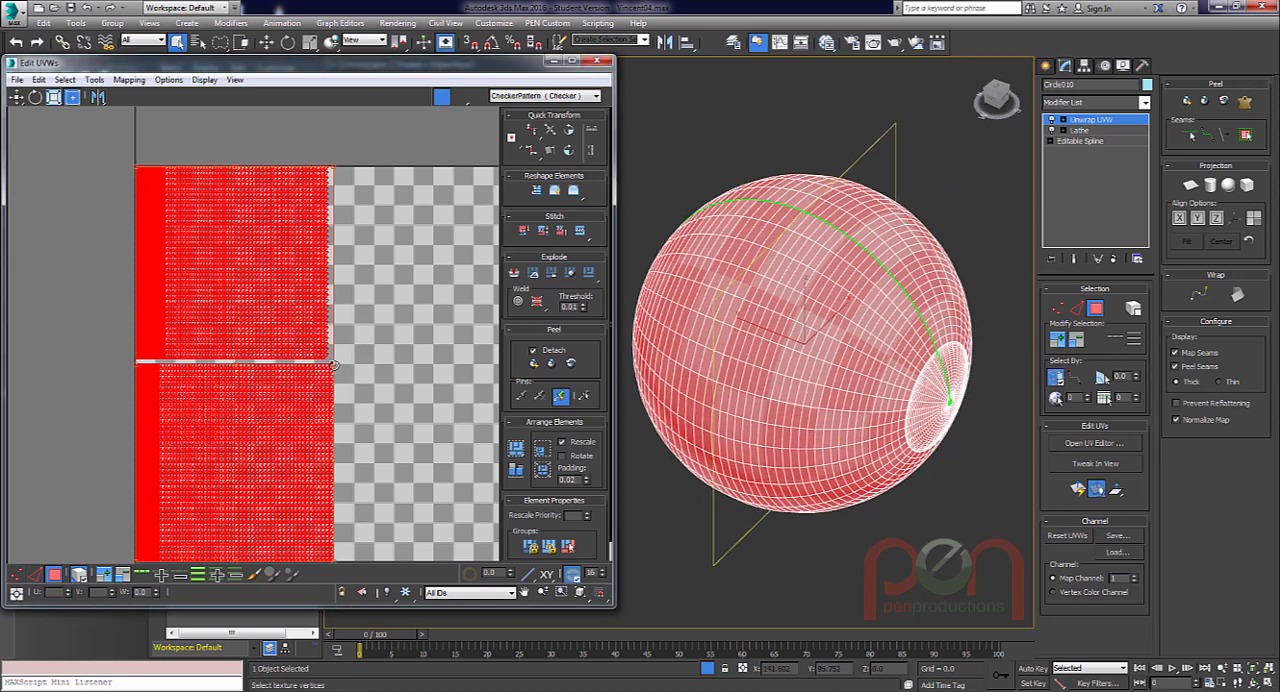
pyautogui.moveTo(334, 171); pyautogui.dragTo(296, 234)
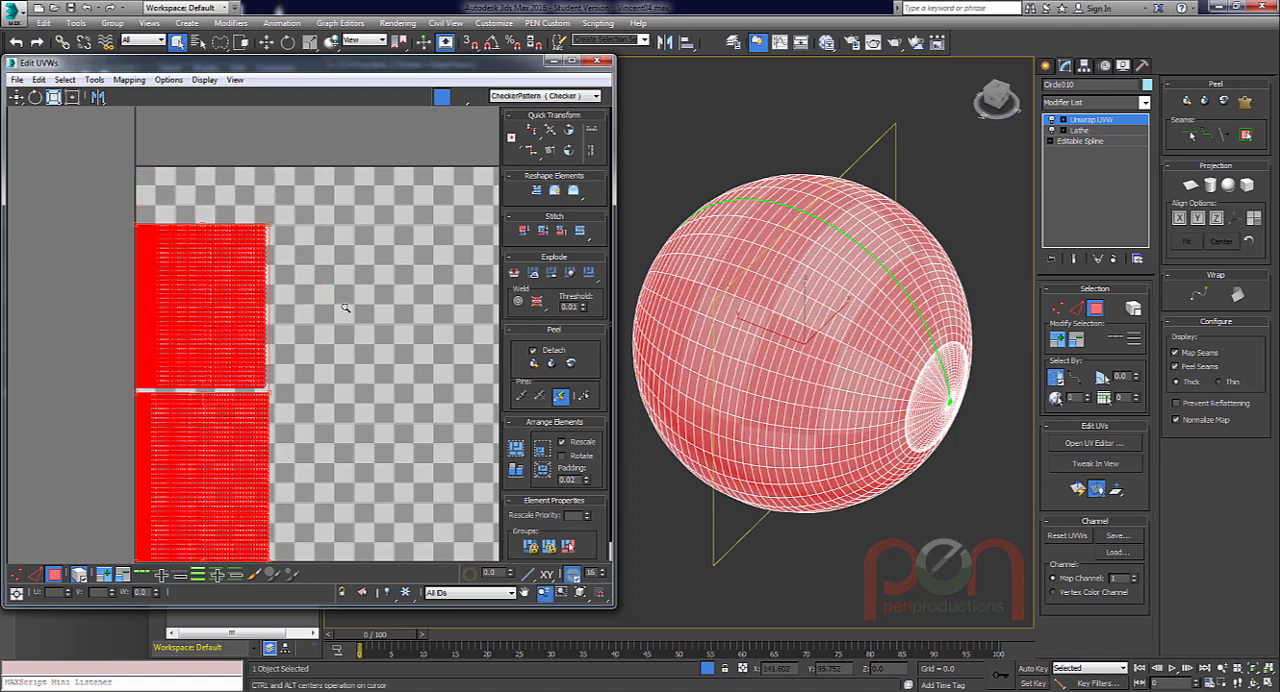
pyautogui.scroll(-4, 302, 249)
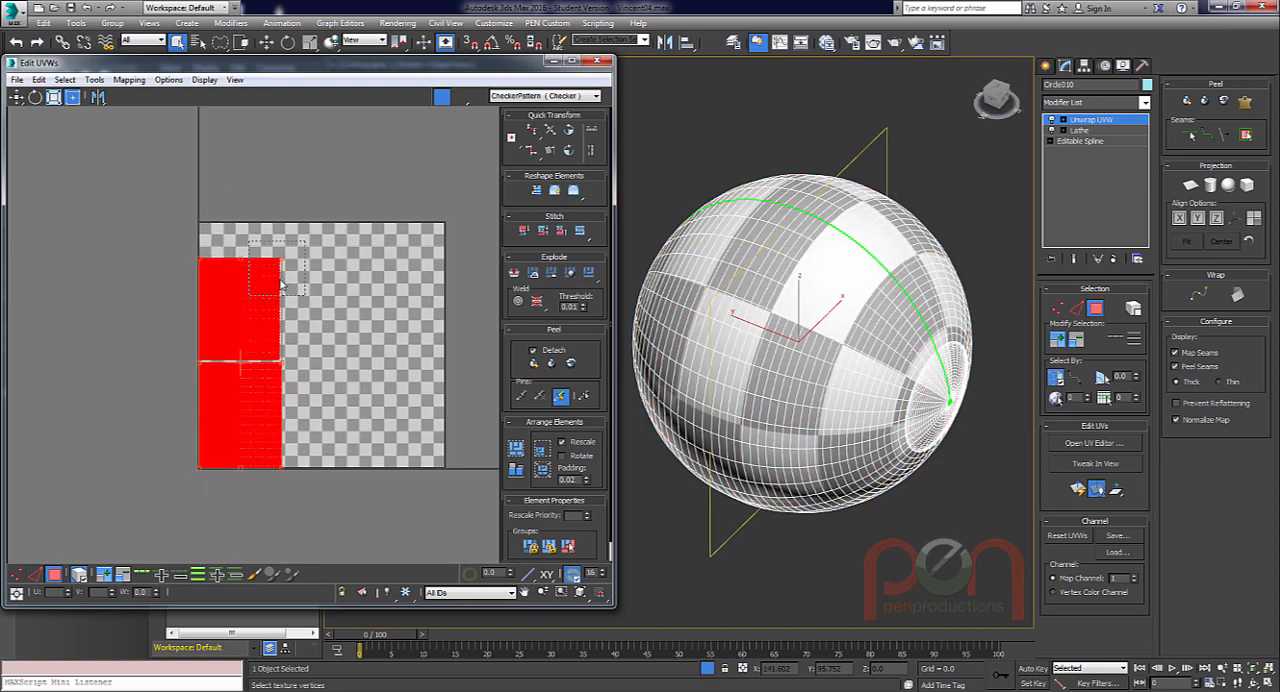
pyautogui.click(249, 297)
pyautogui.moveTo(292, 284); pyautogui.dragTo(337, 389)
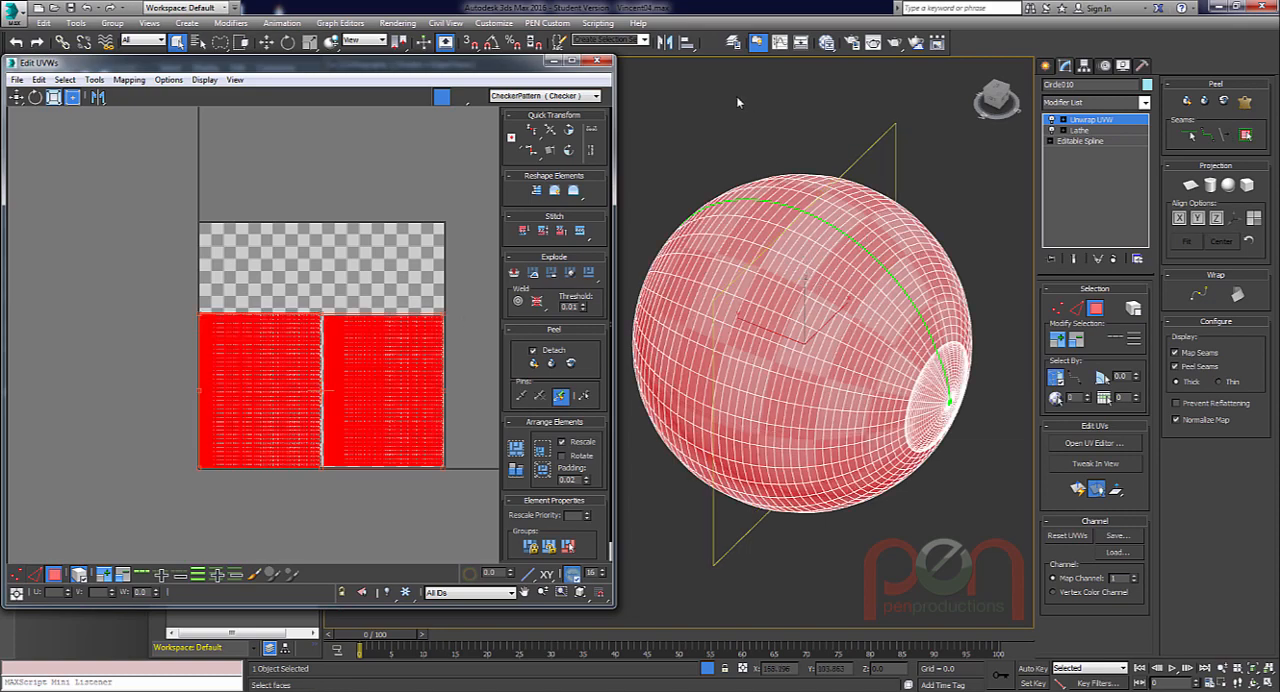
# Identify which UV shell belongs to the eyeball's outer surface by selecting that surface by element, and close the UV editor.
pyautogui.click(736, 101)
pyautogui.click(768, 181)
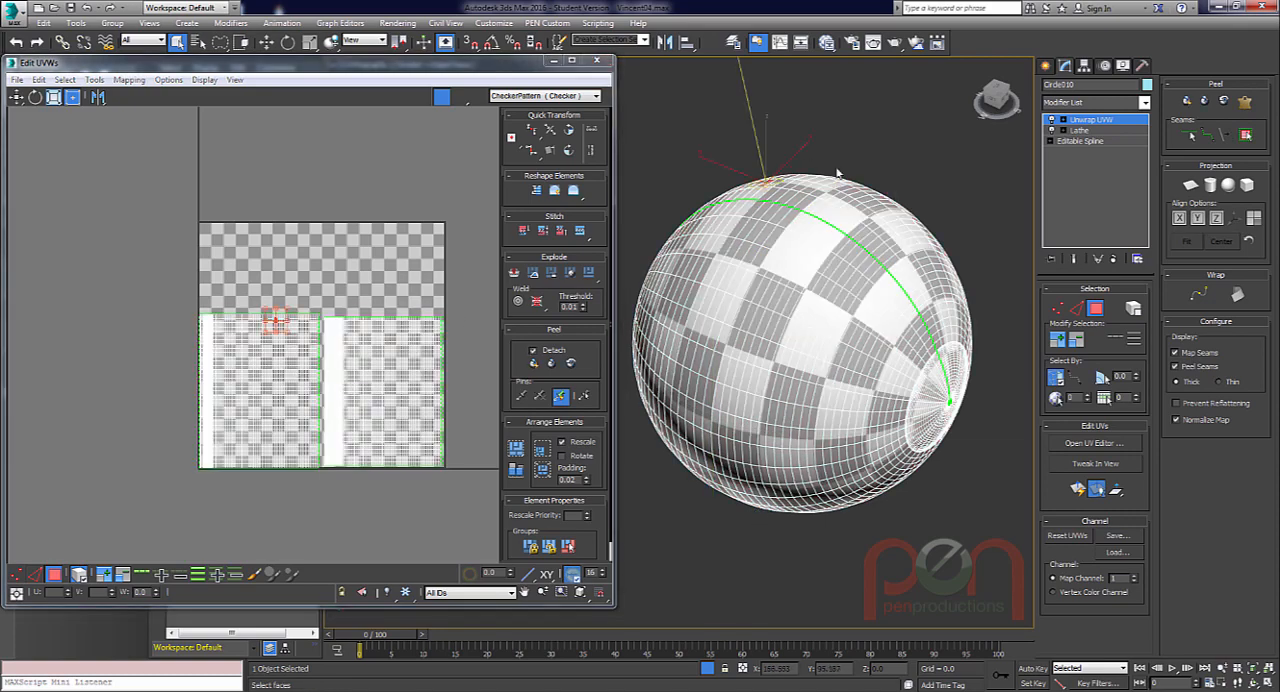
pyautogui.click(1136, 310)
pyautogui.click(838, 200)
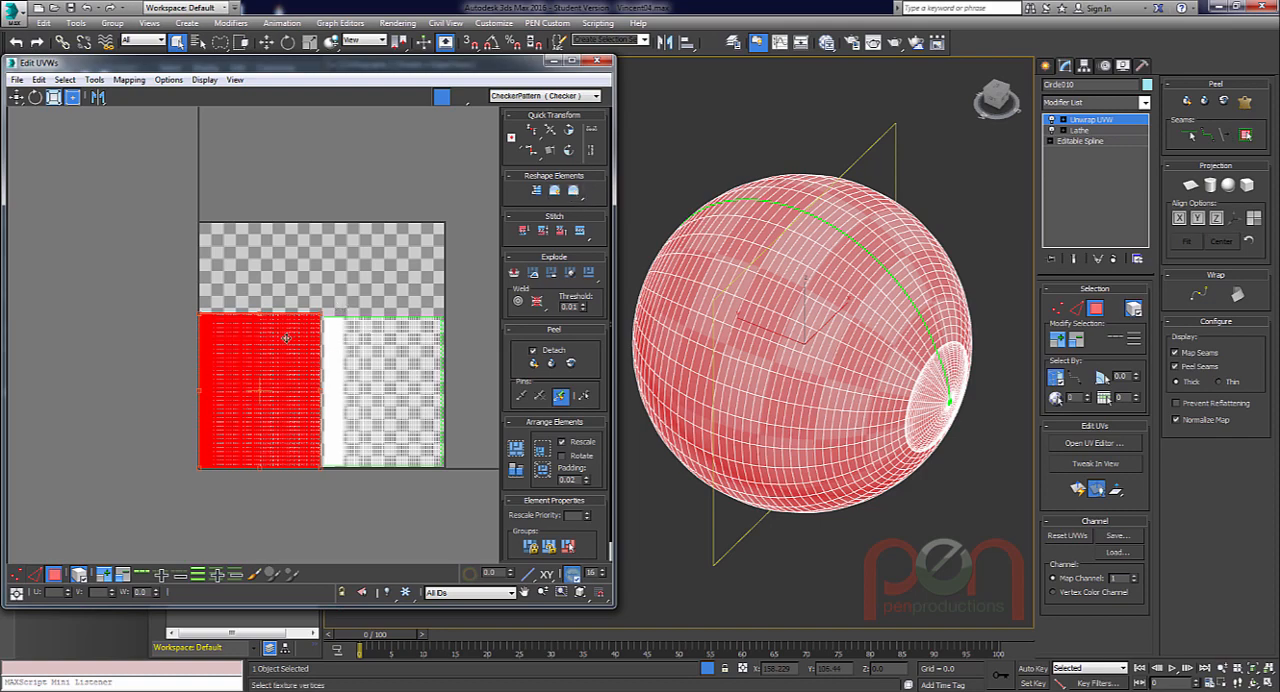
pyautogui.moveTo(368, 363); pyautogui.dragTo(390, 307, button='middle')
pyautogui.keyDown('alt'); pyautogui.moveTo(877, 400); pyautogui.dragTo(810, 372, button='middle'); pyautogui.keyUp('alt')
pyautogui.scroll(3, 770, 386)
pyautogui.scroll(-1, 770, 386)
pyautogui.scroll(-2, 848, 372)
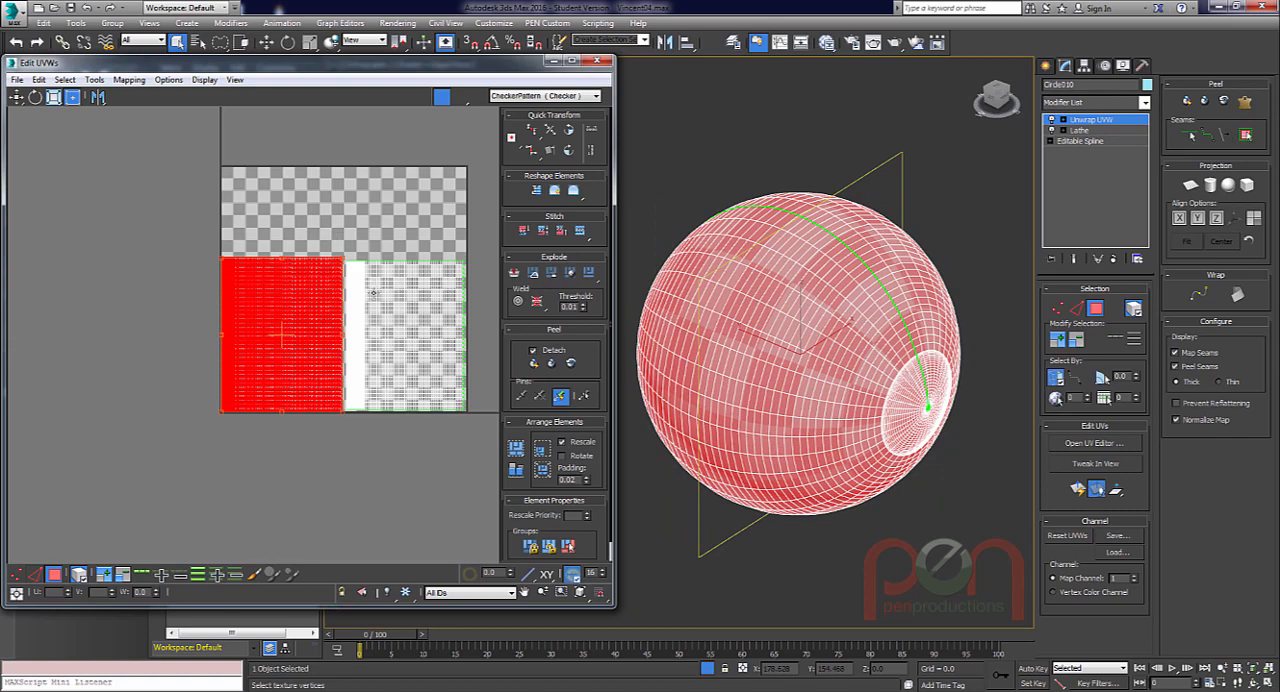
pyautogui.click(598, 64)
# Add an Edit Poly modifier to the eyeball above Unwrap UVW.
pyautogui.moveTo(770, 322); pyautogui.dragTo(633, 304, button='middle')
pyautogui.moveTo(633, 304)
pyautogui.keyDown('alt'); pyautogui.mouseDown(button='middle')
pyautogui.moveTo(600, 306)
pyautogui.moveTo(612, 293)
pyautogui.mouseUp(button='middle'); pyautogui.keyUp('alt')
pyautogui.scroll(2, 706, 319)
pyautogui.keyDown('alt'); pyautogui.moveTo(738, 325); pyautogui.dragTo(802, 285, button='middle'); pyautogui.keyUp('alt')
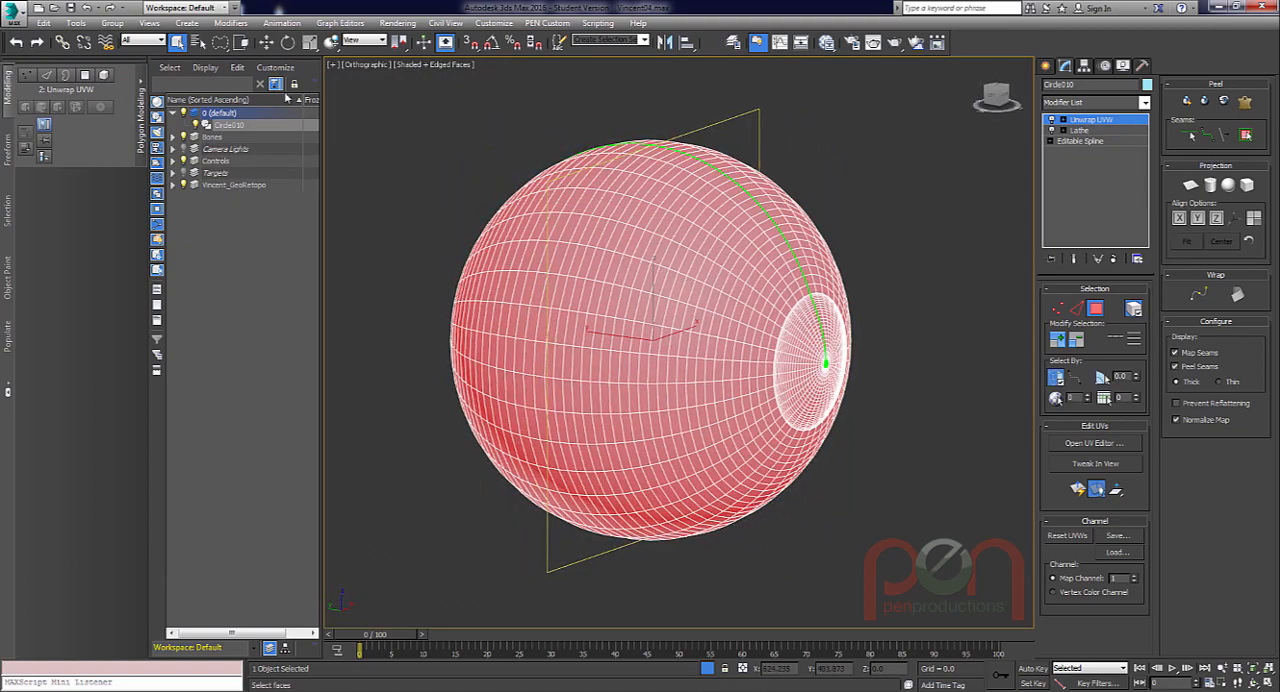
pyautogui.click(239, 28)
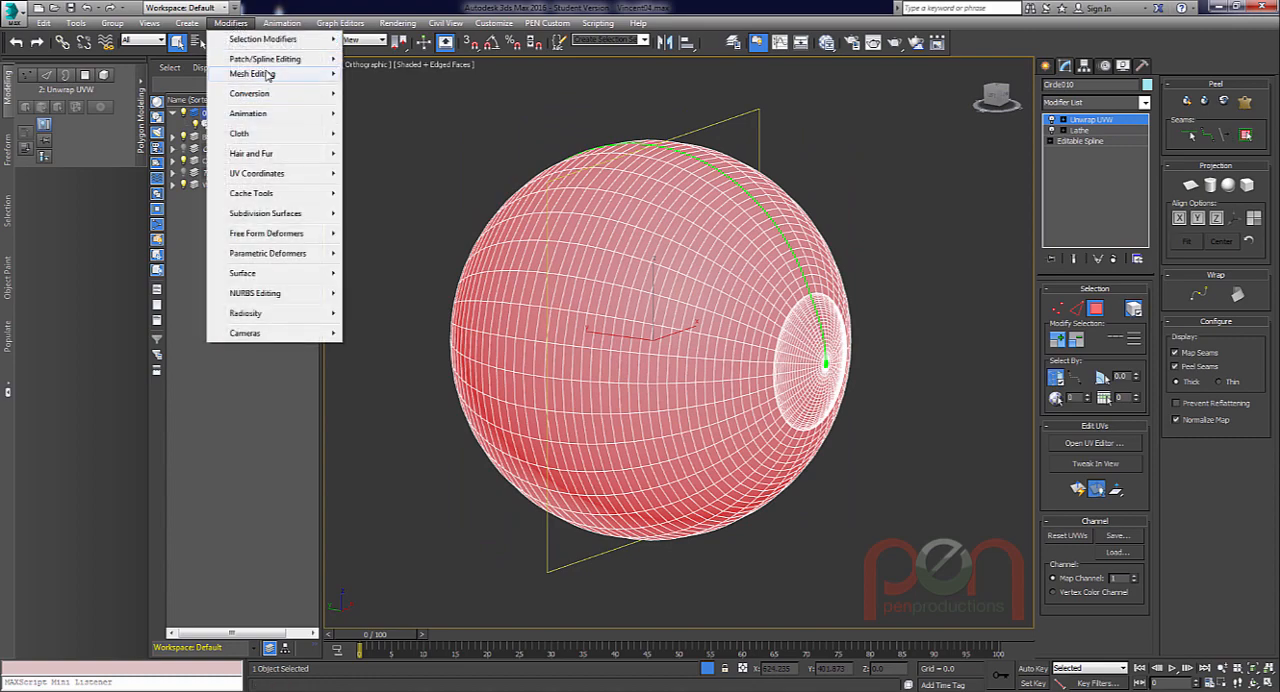
pyautogui.moveTo(268, 76)
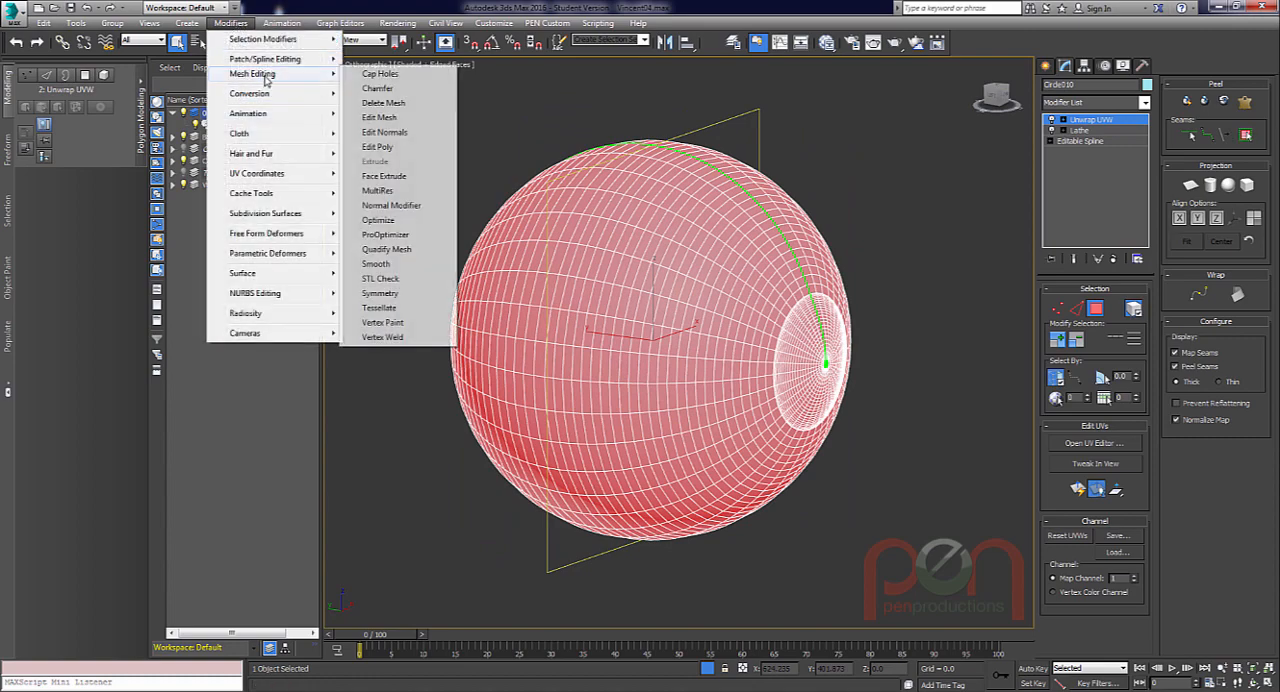
pyautogui.click(395, 147)
# Select the eyeball's outer shell at Element level, show the model in wireframe, and enable Ignore Backfacing.
pyautogui.keyDown('alt'); pyautogui.moveTo(719, 325); pyautogui.dragTo(809, 314, button='middle'); pyautogui.keyUp('alt')
pyautogui.click(1125, 393)
pyautogui.click(901, 309)
pyautogui.click(804, 322)
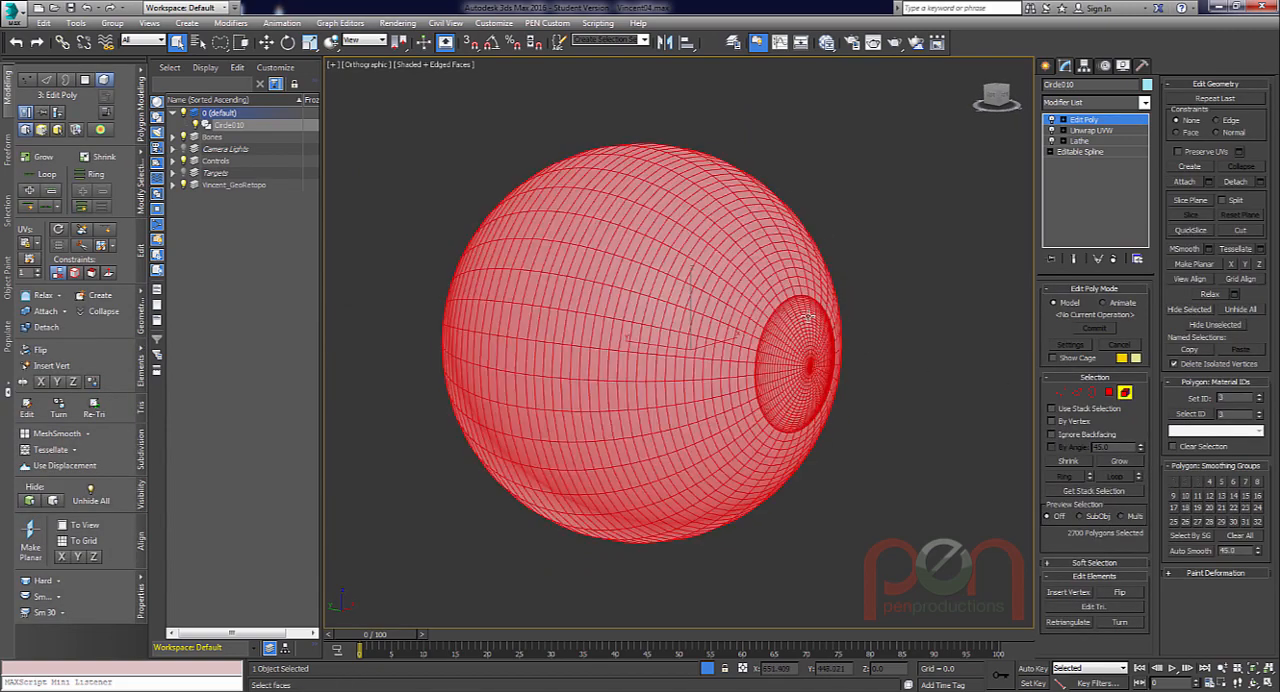
pyautogui.press('F3')
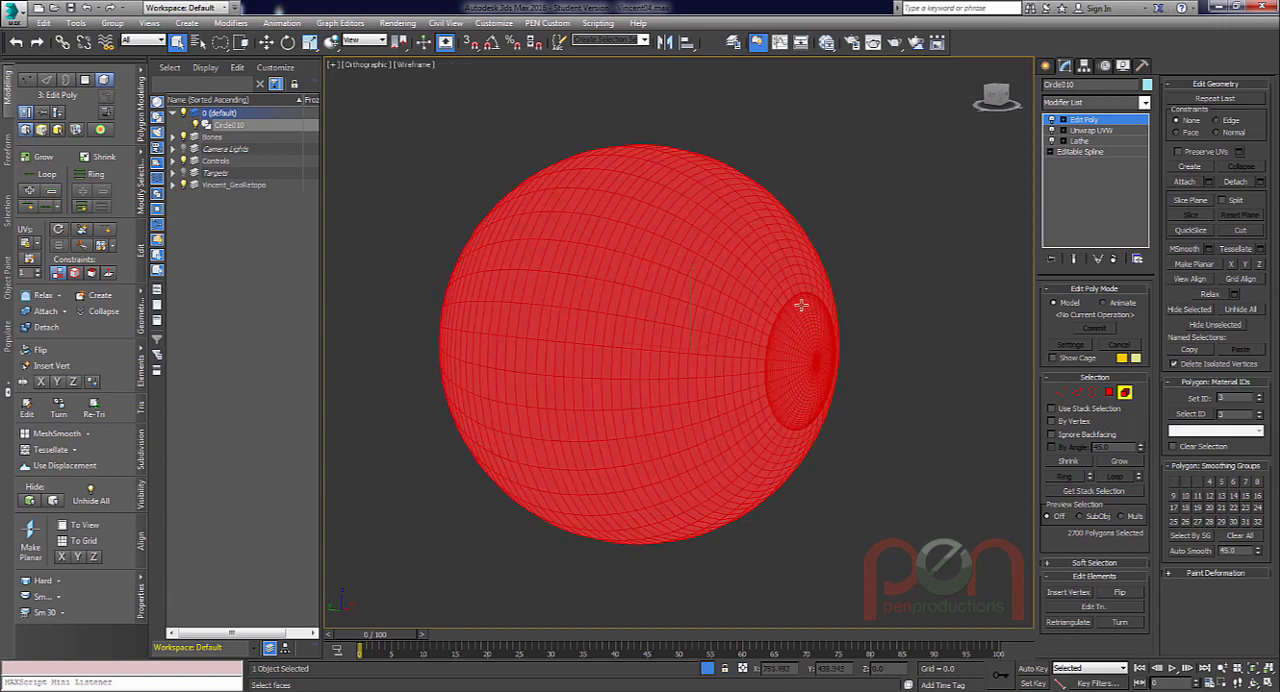
pyautogui.moveTo(776, 329)
pyautogui.keyDown('alt'); pyautogui.mouseDown(button='middle')
pyautogui.moveTo(818, 314)
pyautogui.moveTo(783, 329)
pyautogui.moveTo(792, 312)
pyautogui.mouseUp(button='middle'); pyautogui.keyUp('alt')
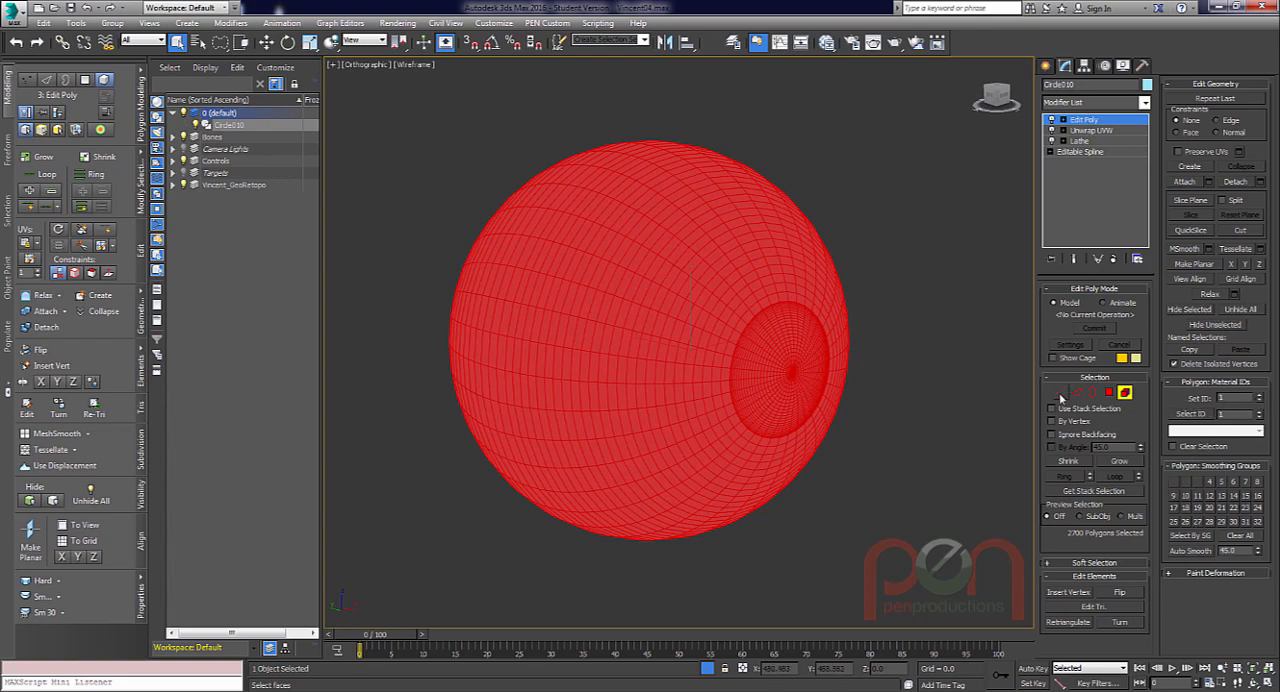
pyautogui.keyDown('alt'); pyautogui.moveTo(857, 421); pyautogui.dragTo(816, 400, button='middle'); pyautogui.keyUp('alt')
pyautogui.scroll(1, 845, 408)
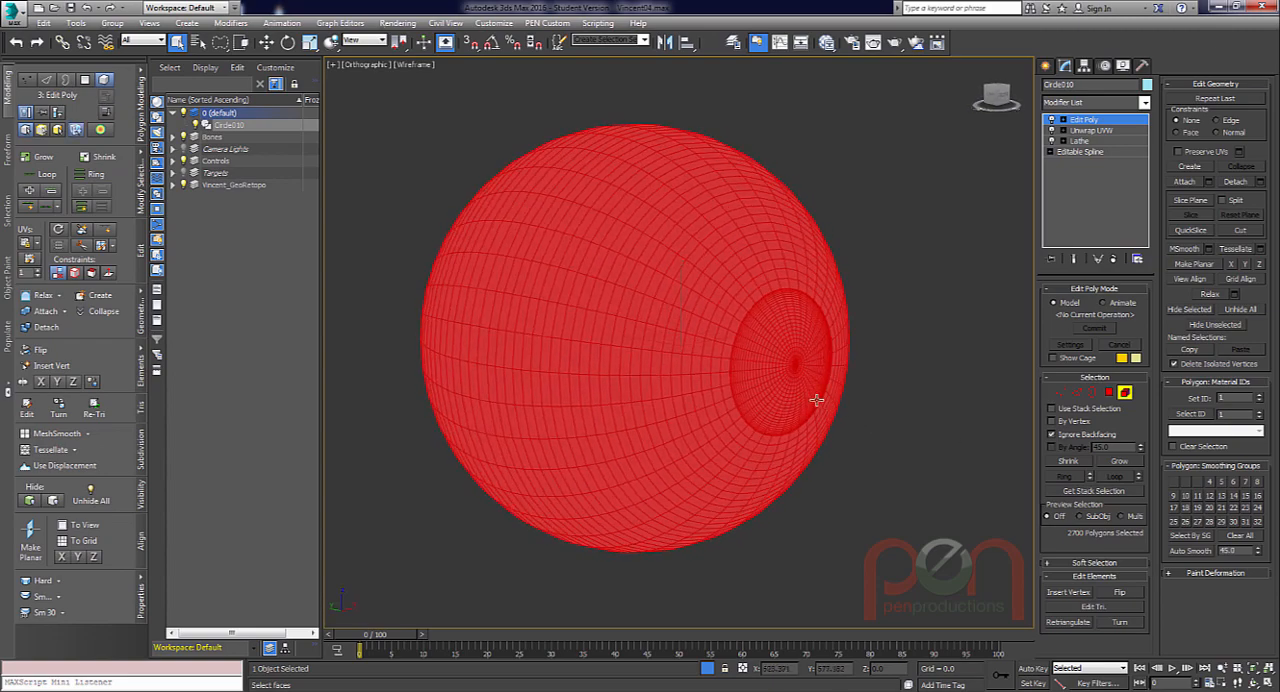
# Select all the eyeball's polygons, lower their material ID, and leave Element level.
pyautogui.hotkey('ctrl', 'a')
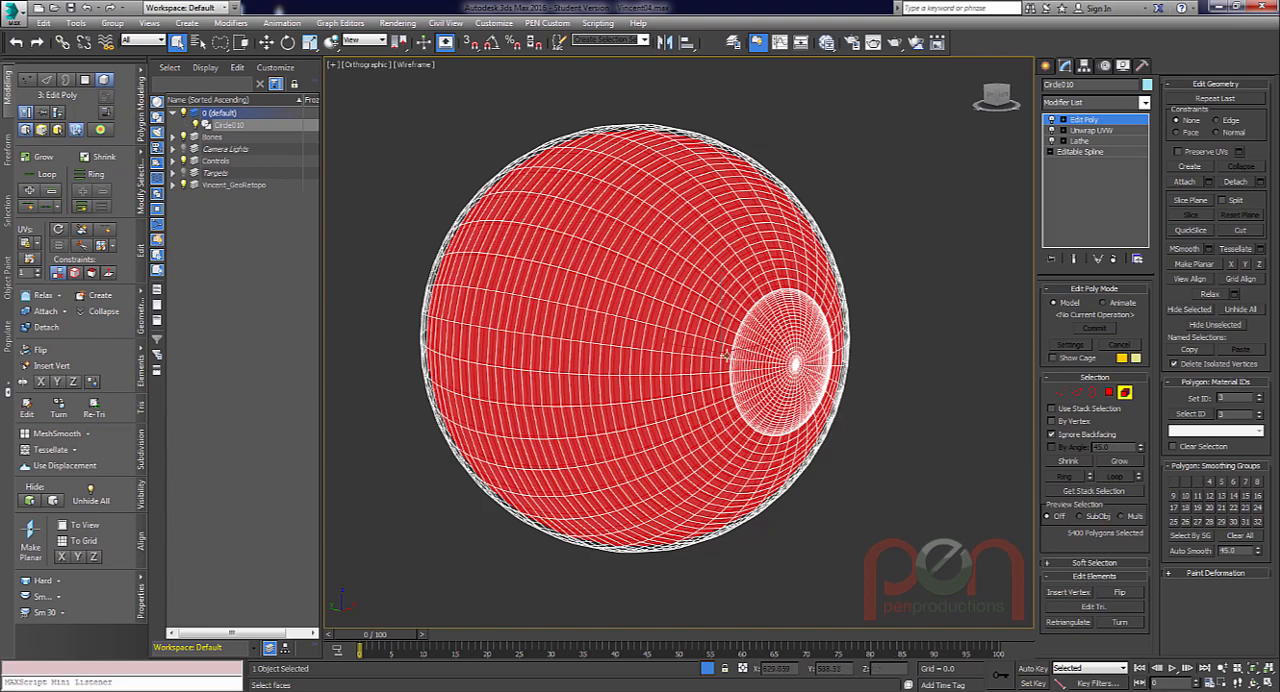
pyautogui.keyDown('alt'); pyautogui.moveTo(725, 355); pyautogui.dragTo(751, 344, button='middle'); pyautogui.keyUp('alt')
pyautogui.scroll(1, 761, 346)
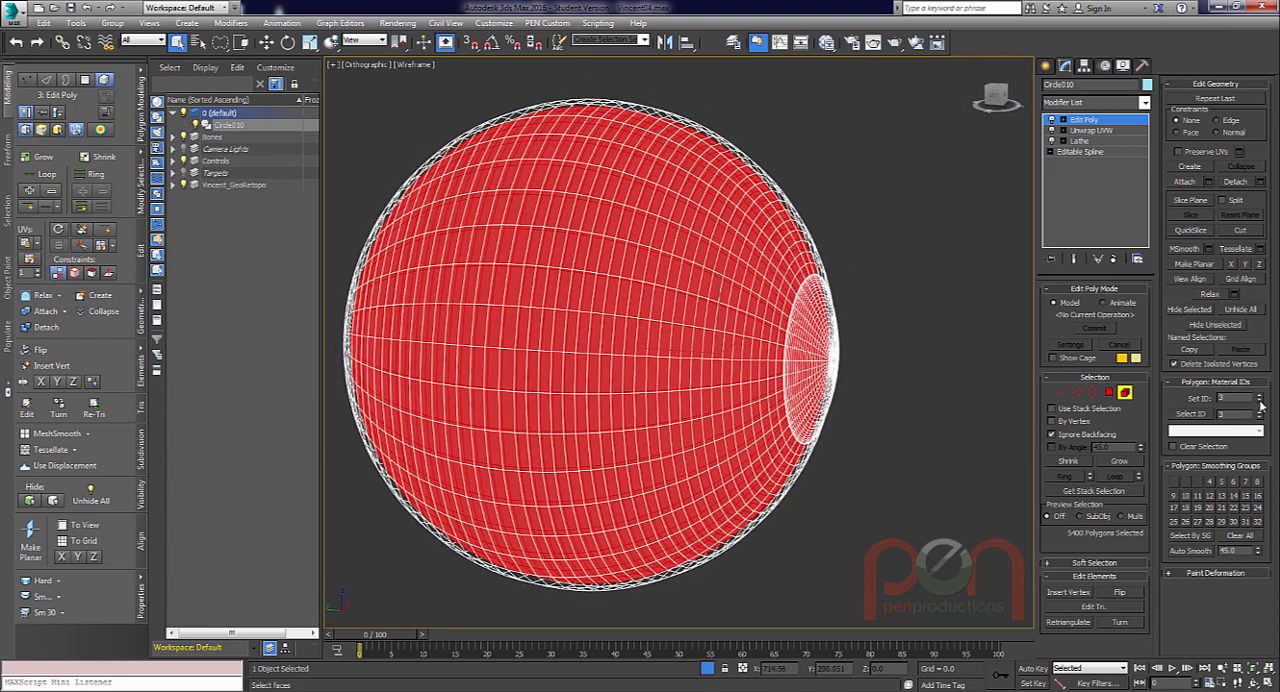
pyautogui.click(1260, 403)
pyautogui.keyDown('alt'); pyautogui.moveTo(765, 385); pyautogui.dragTo(750, 353, button='middle'); pyautogui.keyUp('alt')
pyautogui.scroll(-1, 706, 364)
pyautogui.click(1125, 393)
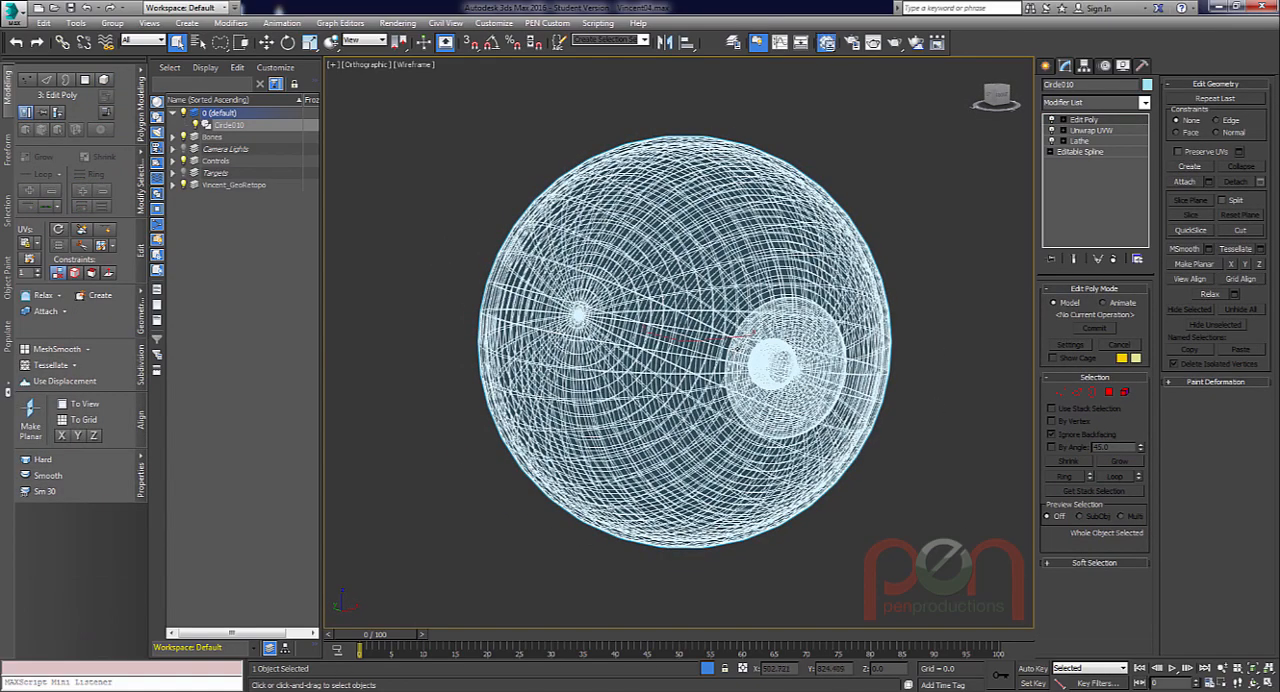
# Open the Slate Material Editor and add a Multi/Sub-Object material to the Vincent view.
pyautogui.click(826, 42)
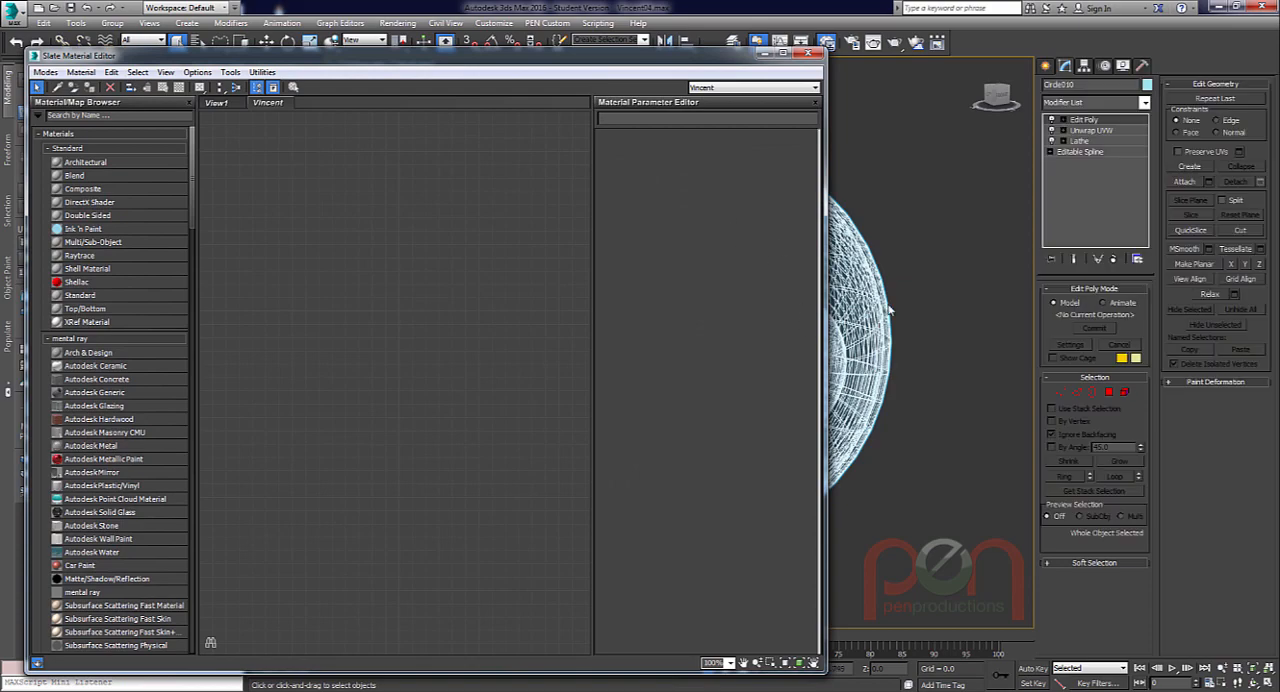
pyautogui.moveTo(889, 310); pyautogui.dragTo(1000, 333, button='middle')
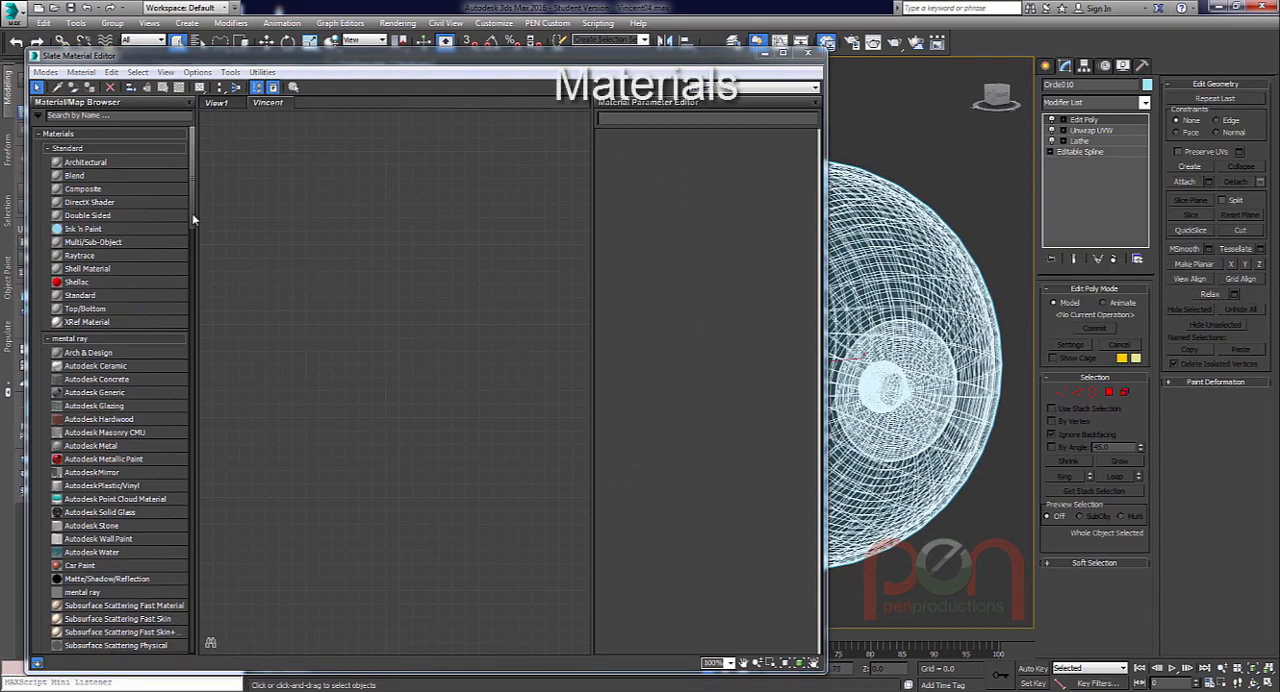
pyautogui.scroll(-4, 110, 230)
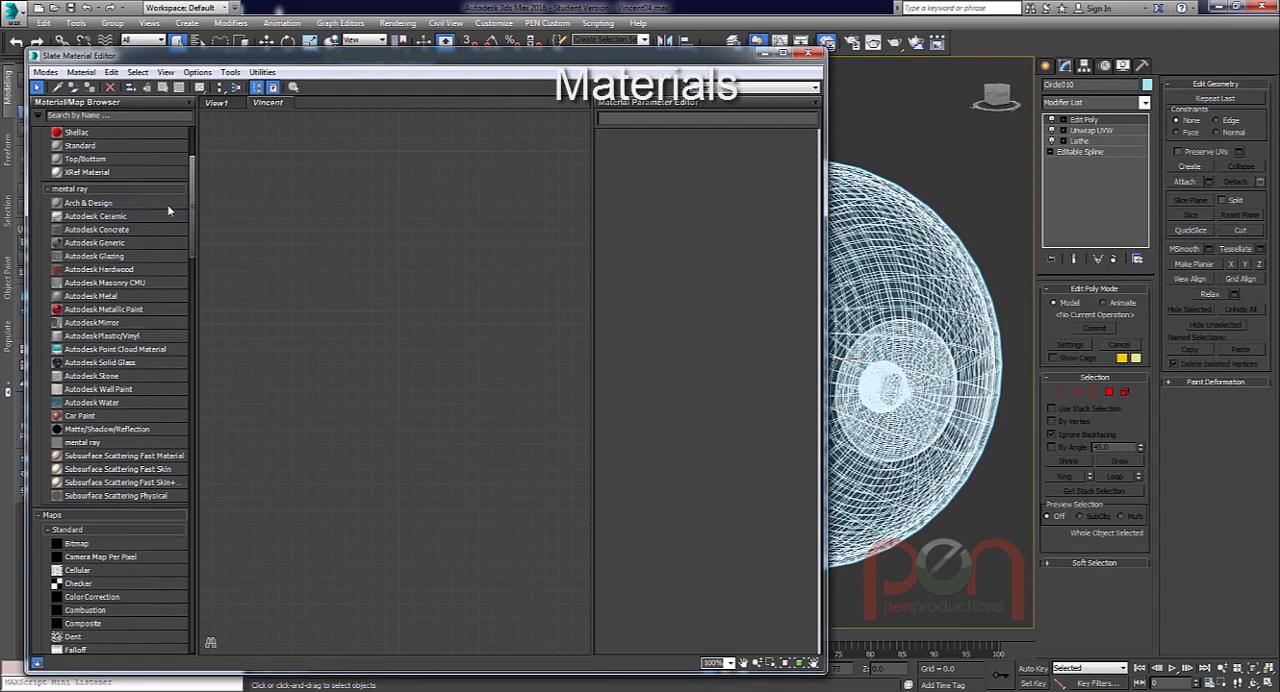
pyautogui.moveTo(192, 213); pyautogui.dragTo(186, 184)
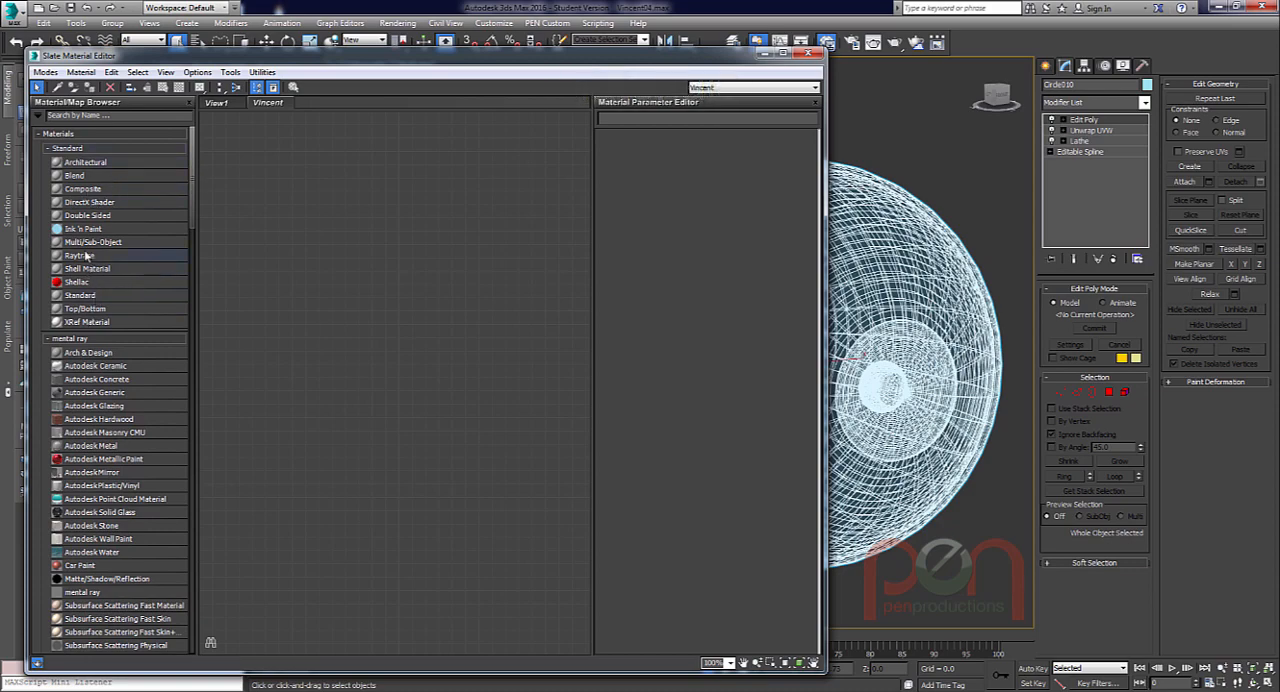
pyautogui.moveTo(90, 243); pyautogui.dragTo(470, 246)
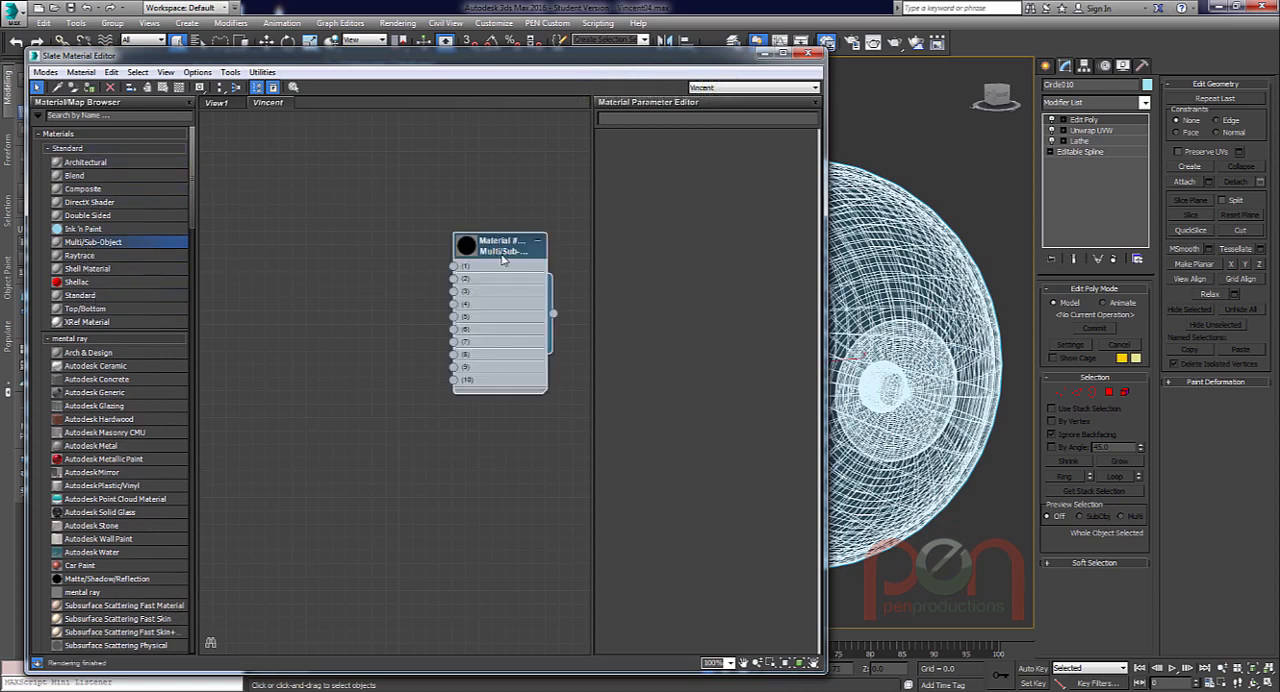
# Set the Multi/Sub-Object material's number of sub-materials to 2 and reposition its node slightly lower.
pyautogui.doubleClick(508, 254)
pyautogui.click(660, 156)
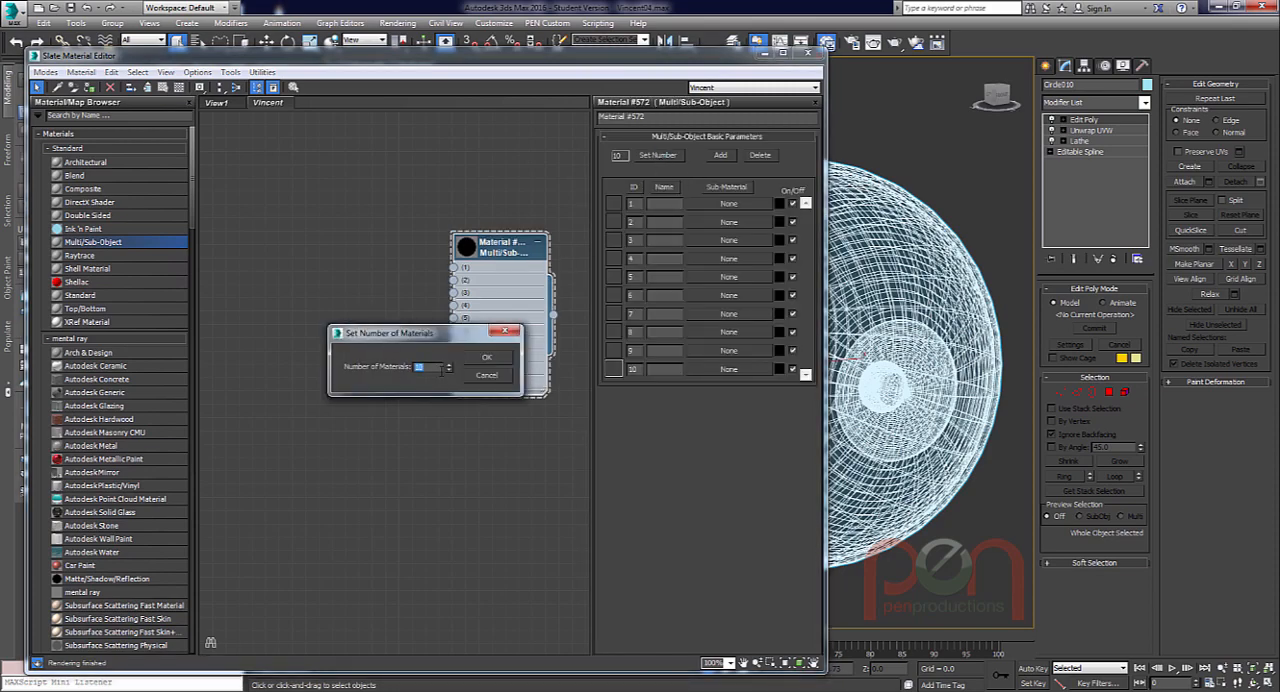
pyautogui.write('2')
pyautogui.click(487, 357)
pyautogui.moveTo(476, 249); pyautogui.dragTo(475, 276)
# Try a default of one sub-material in the material editor preferences with a test Multi/Sub-Object node, and delete the test node.
pyautogui.click(230, 72)
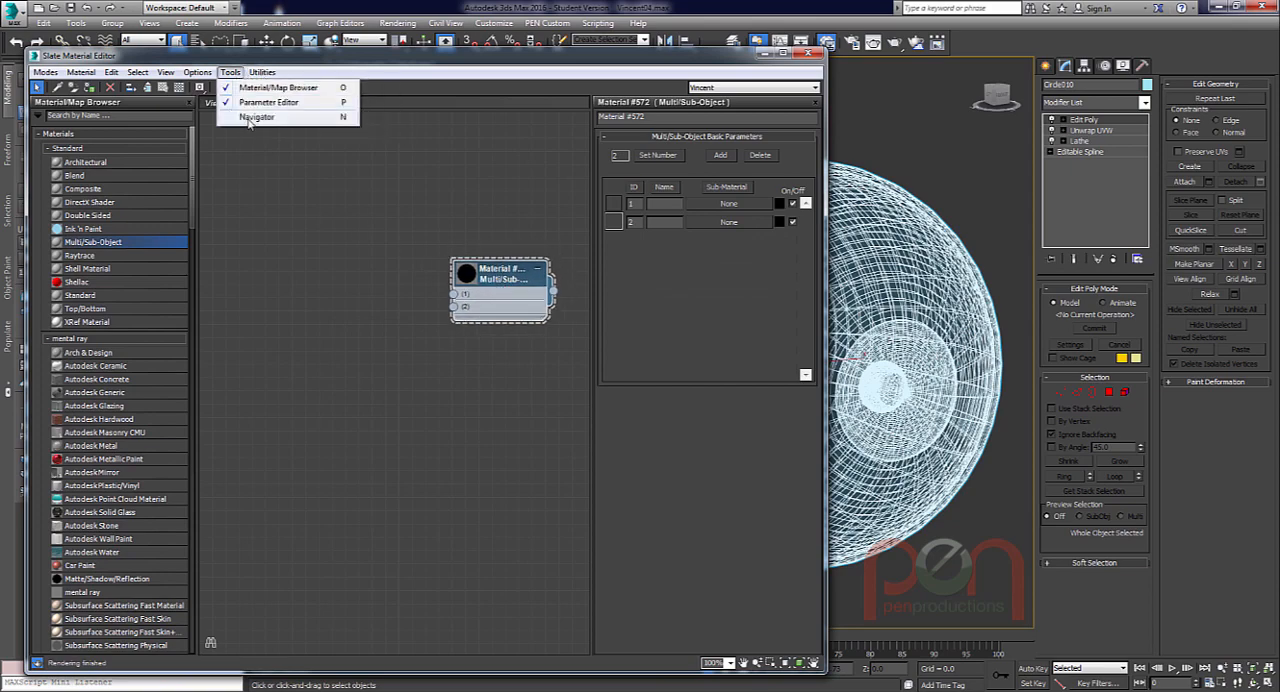
pyautogui.click(197, 73)
pyautogui.click(224, 136)
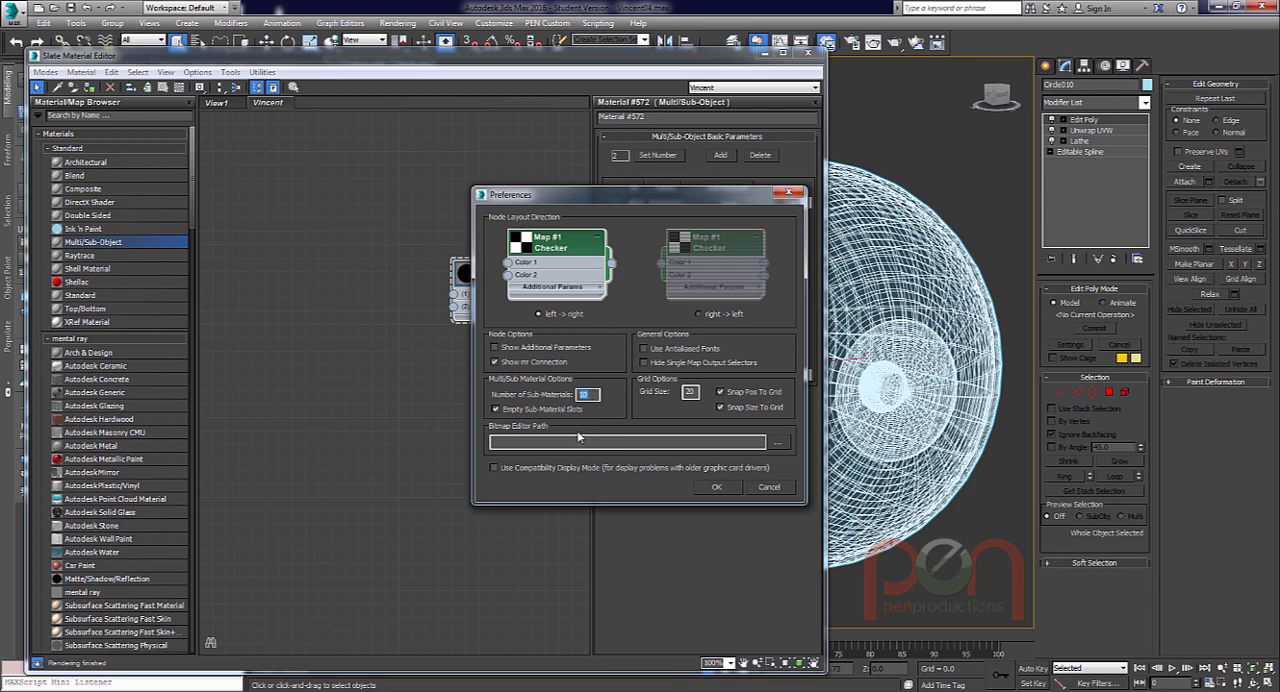
pyautogui.press('Escape')
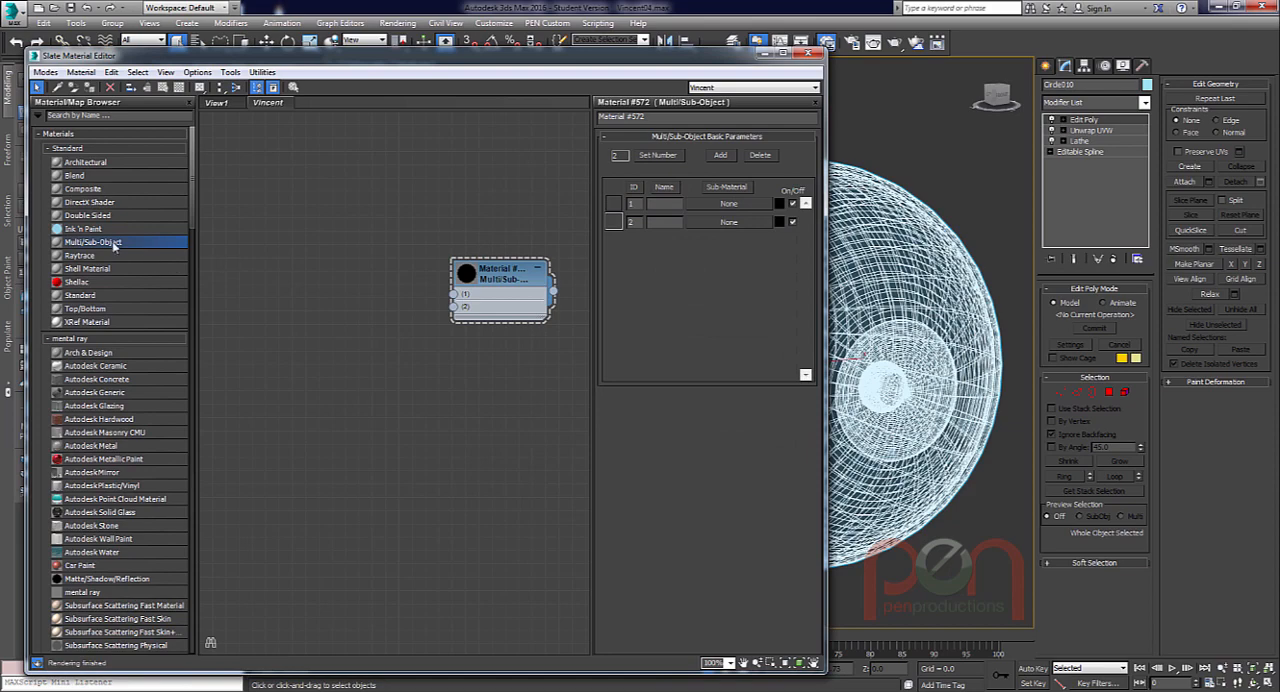
pyautogui.moveTo(113, 246); pyautogui.dragTo(437, 186)
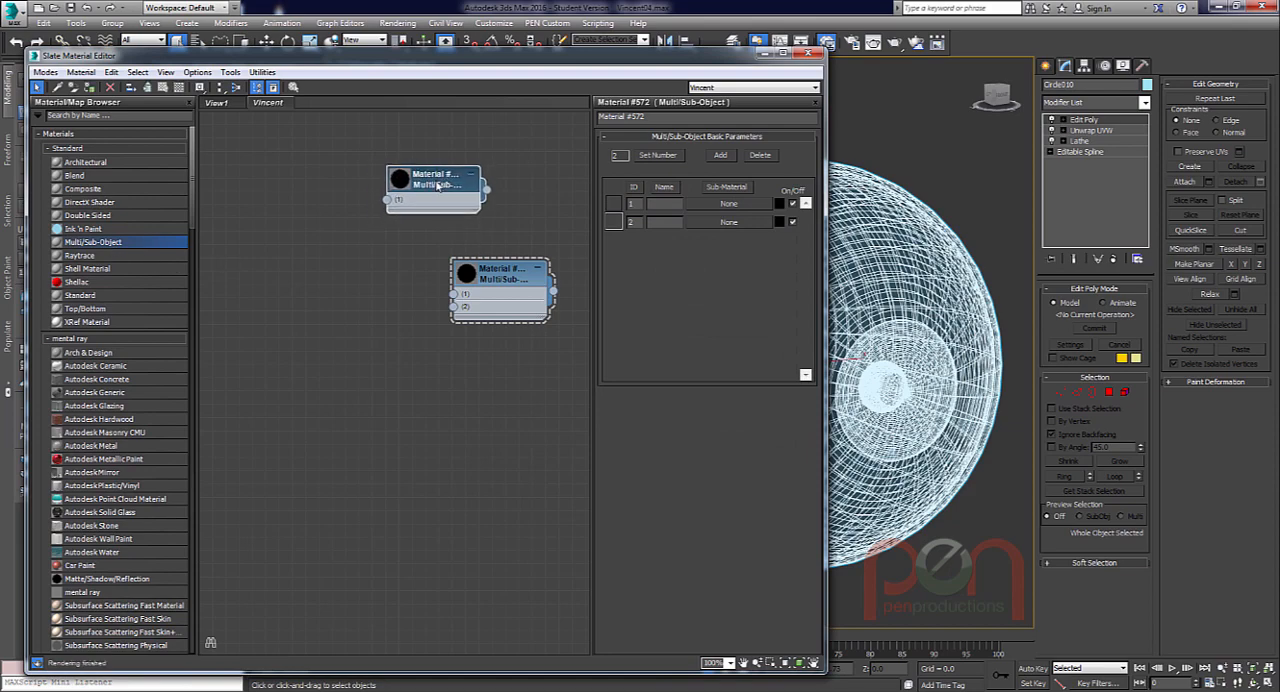
pyautogui.press('Delete')
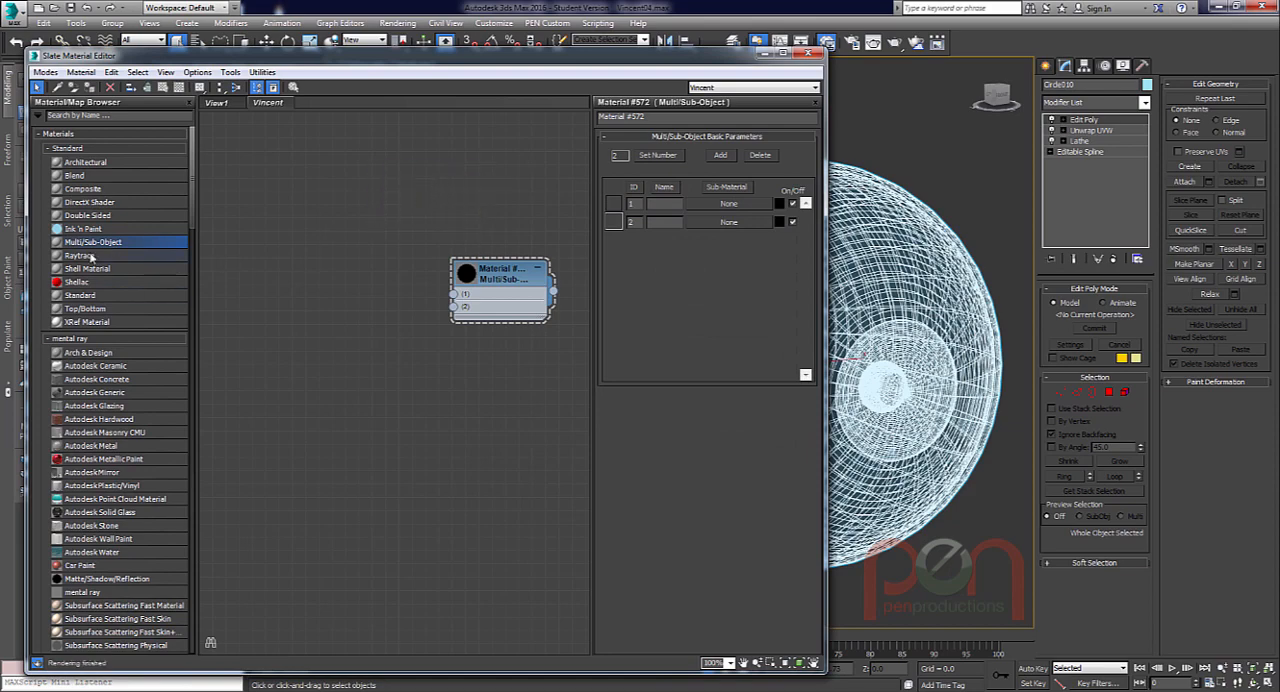
# Set the default number of sub-materials to 2 in the material editor preferences.
pyautogui.click(230, 72)
pyautogui.moveTo(198, 73)
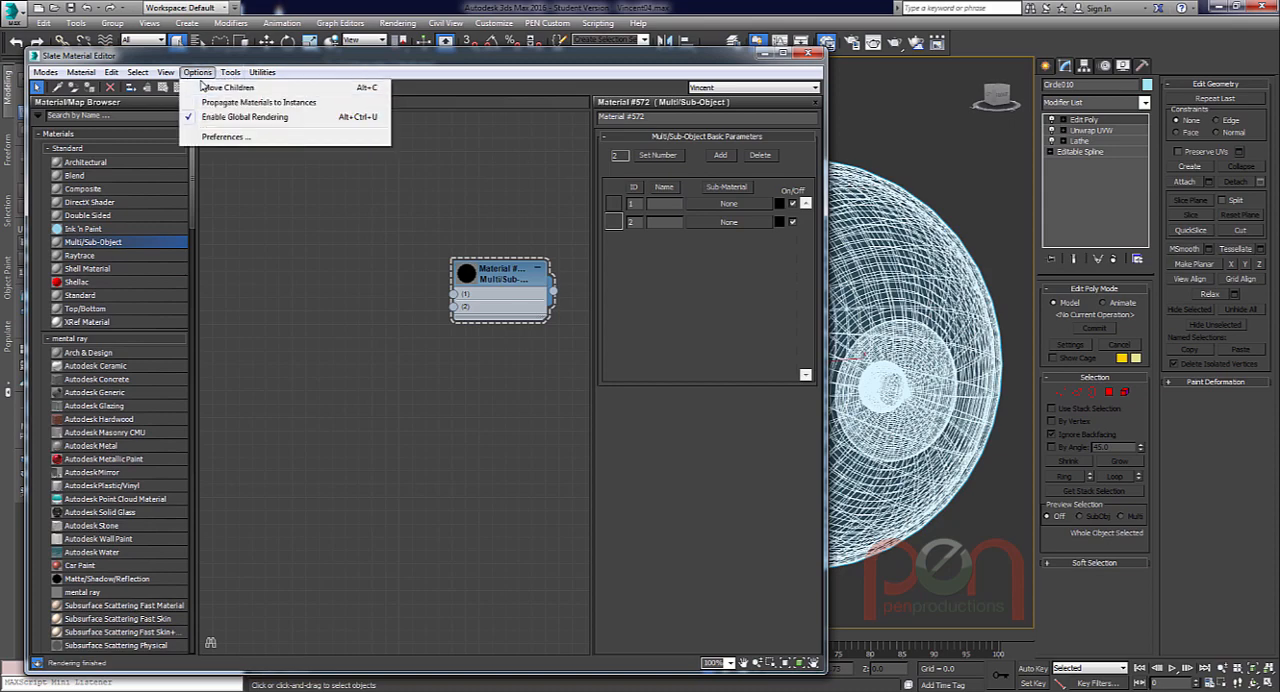
pyautogui.click(215, 137)
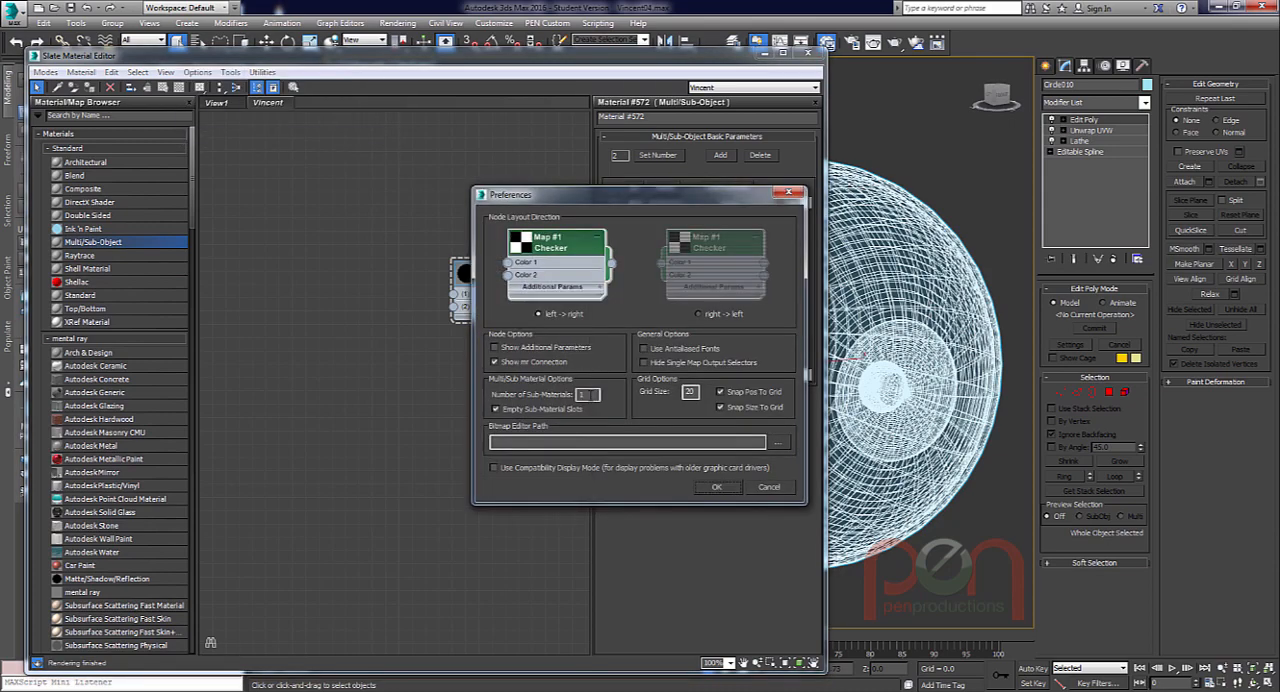
pyautogui.click(717, 486)
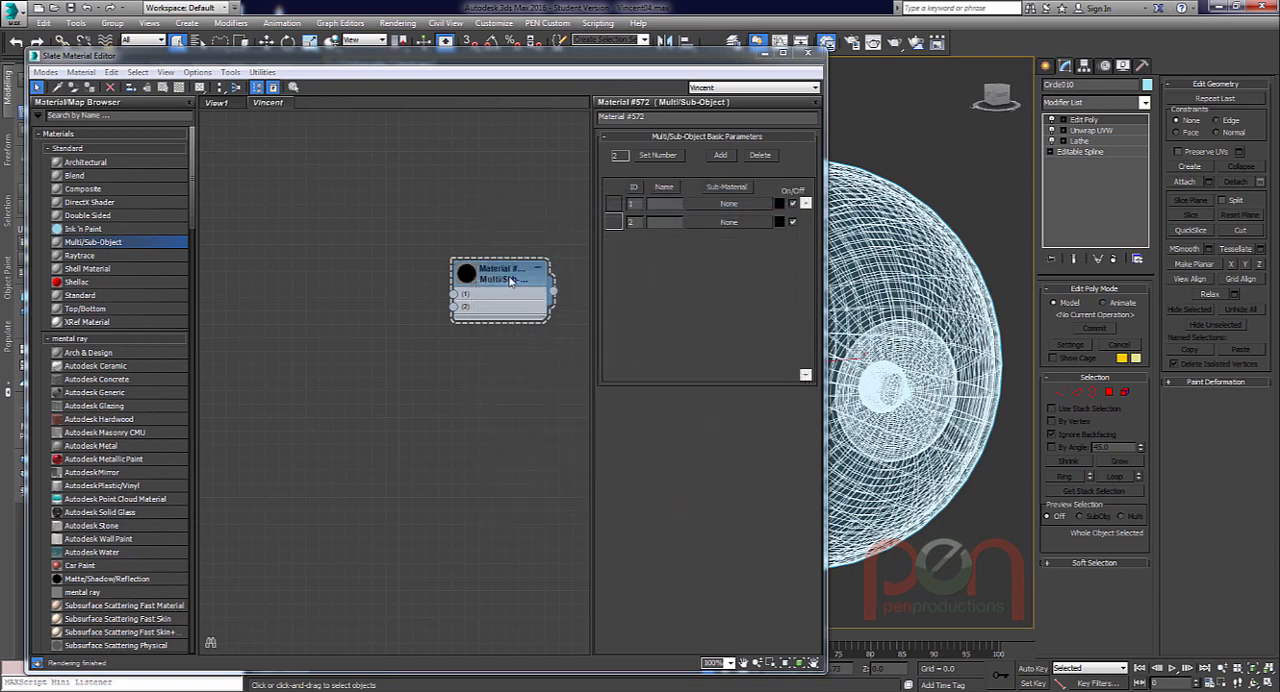
# Connect a new mental ray Arch & Design material to the Multi/Sub-Object's first slot, place it above, and open its parameters.
pyautogui.moveTo(508, 297); pyautogui.dragTo(390, 281)
pyautogui.moveTo(452, 285)
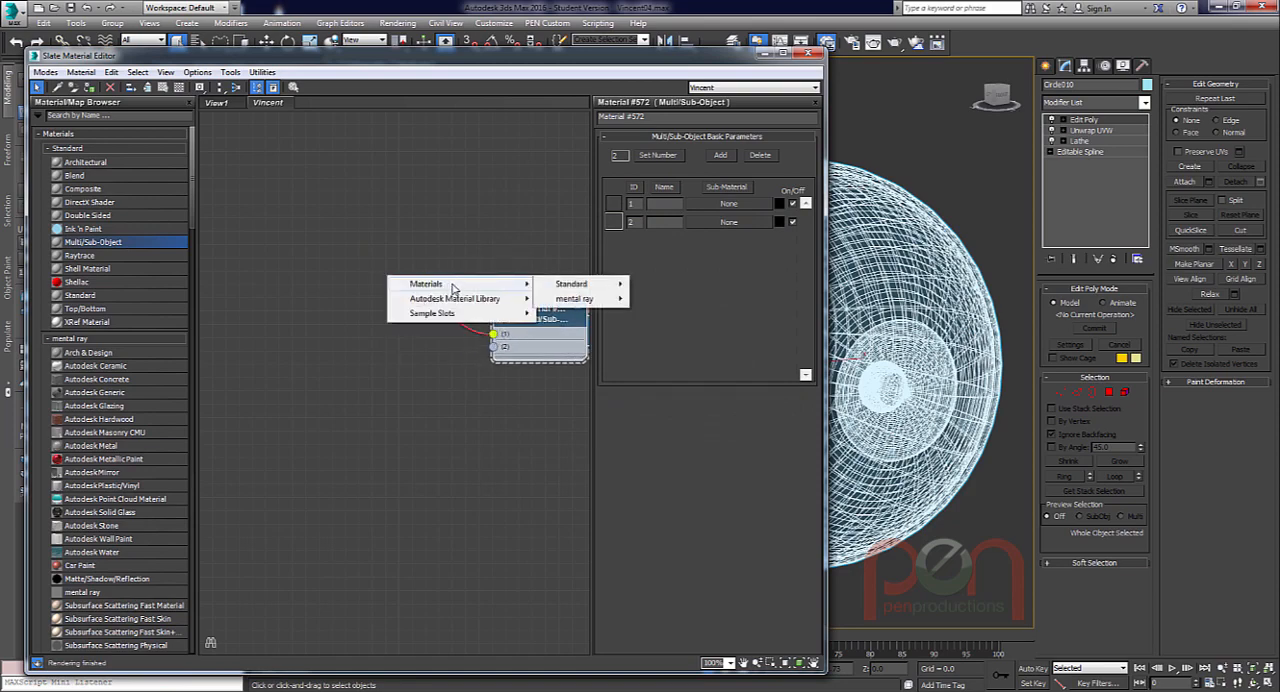
pyautogui.moveTo(578, 299)
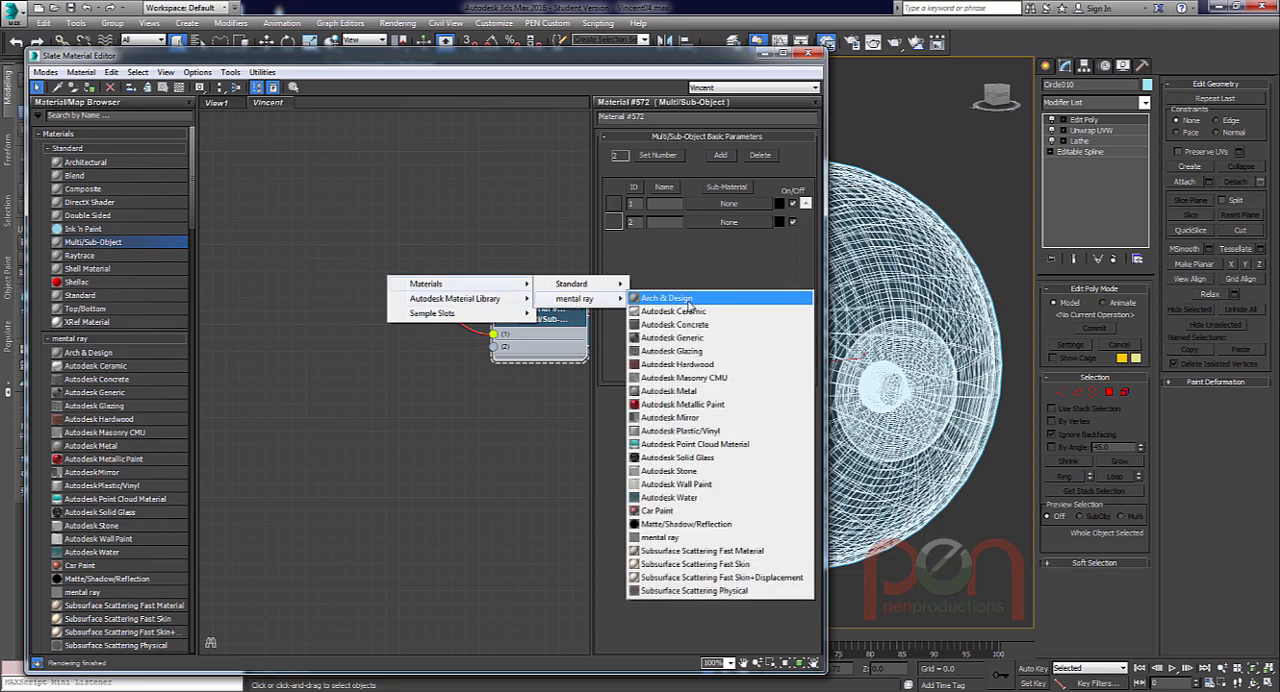
pyautogui.click(690, 300)
pyautogui.moveTo(400, 275); pyautogui.dragTo(395, 211)
pyautogui.click(404, 202)
pyautogui.doubleClick(400, 210)
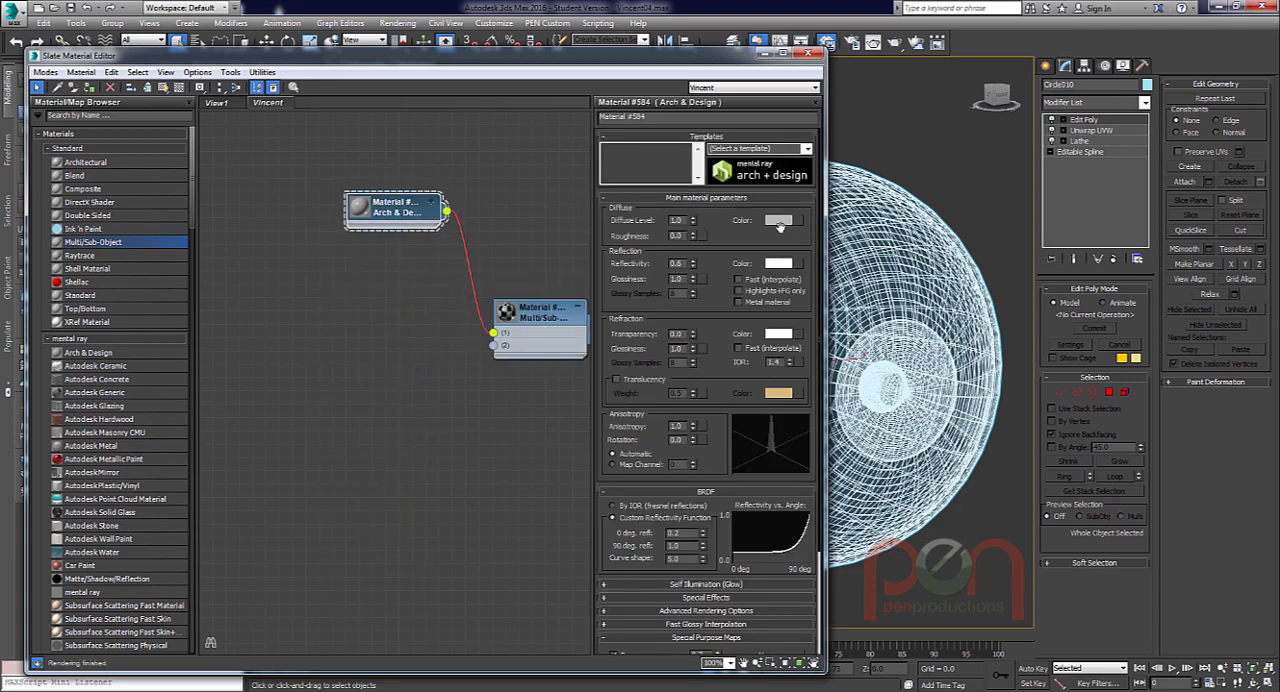
# Apply the Glass (Thin Geometry) template to the first Arch & Design sub-material and adjust its node position.
pyautogui.click(806, 149)
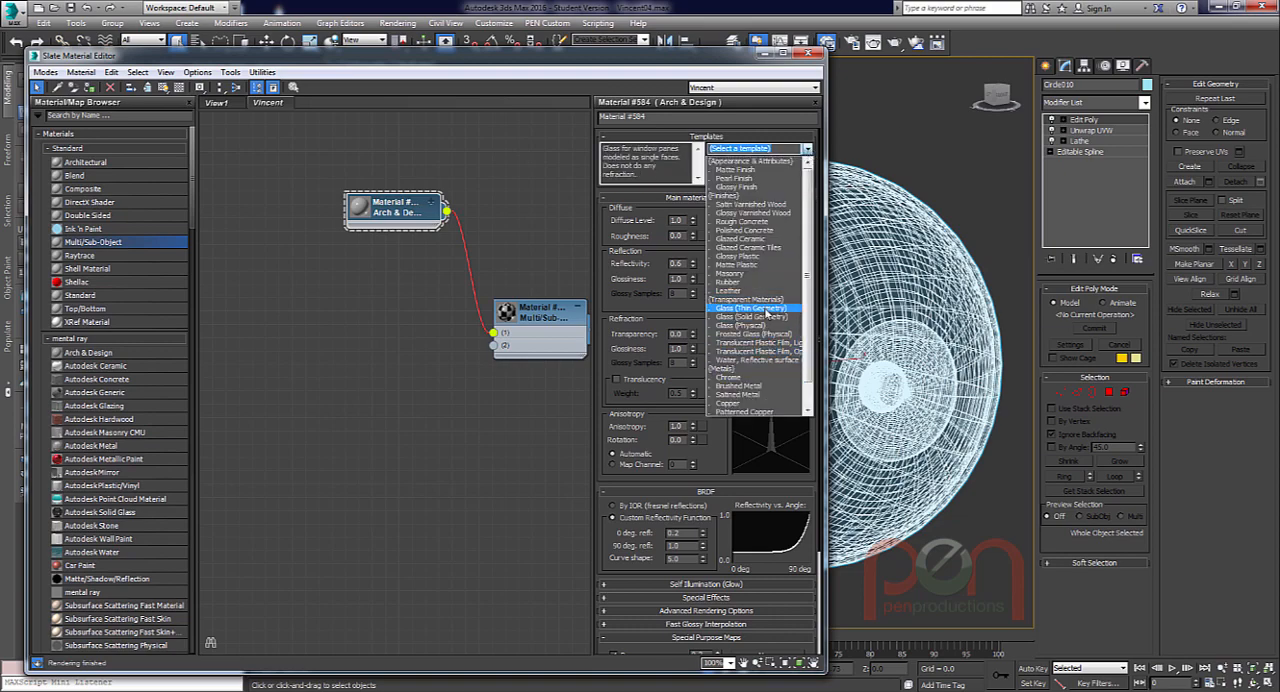
pyautogui.click(766, 309)
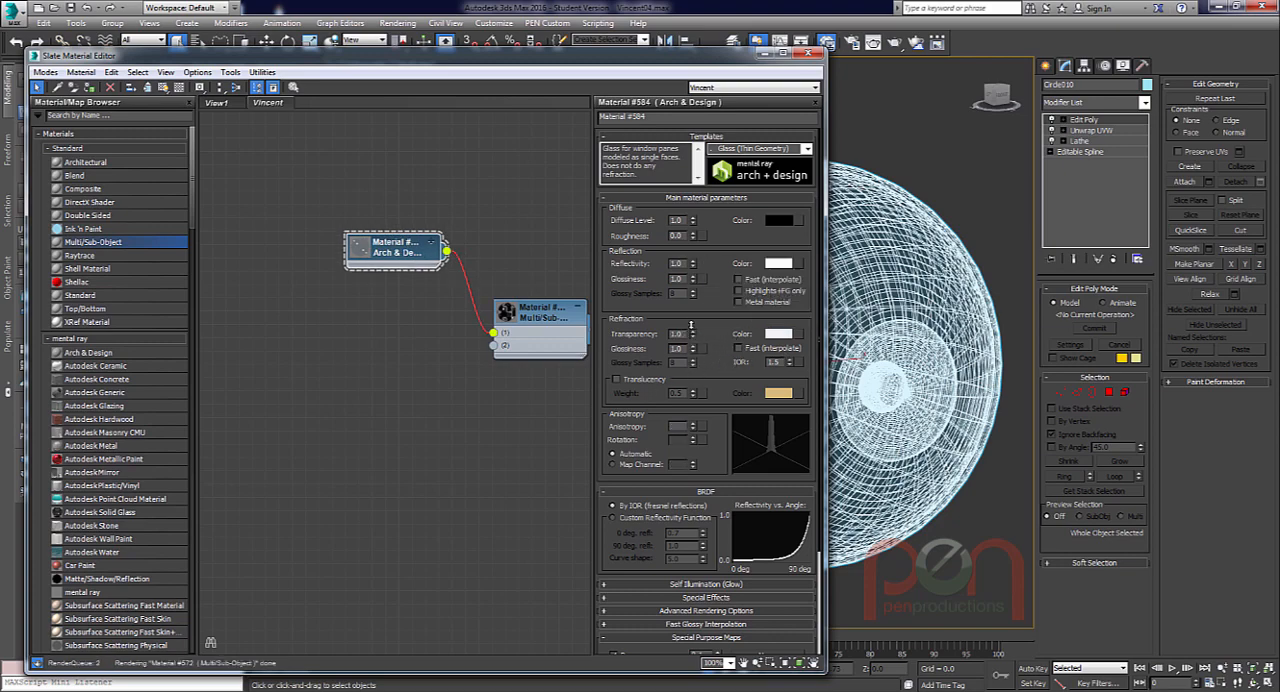
pyautogui.moveTo(377, 251); pyautogui.dragTo(381, 247)
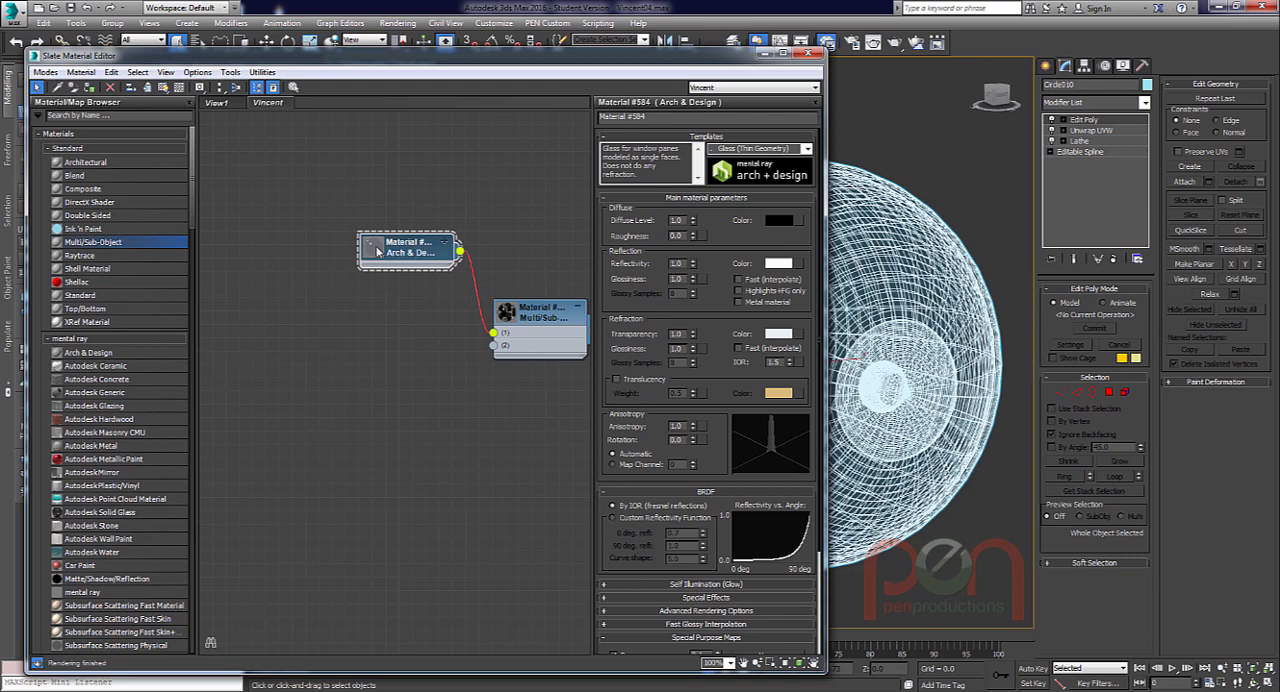
# Enlarge the glass material's preview with its background shown, and space its node and the Multi/Sub-Object node apart.
pyautogui.doubleClick(377, 251)
pyautogui.rightClick(408, 259)
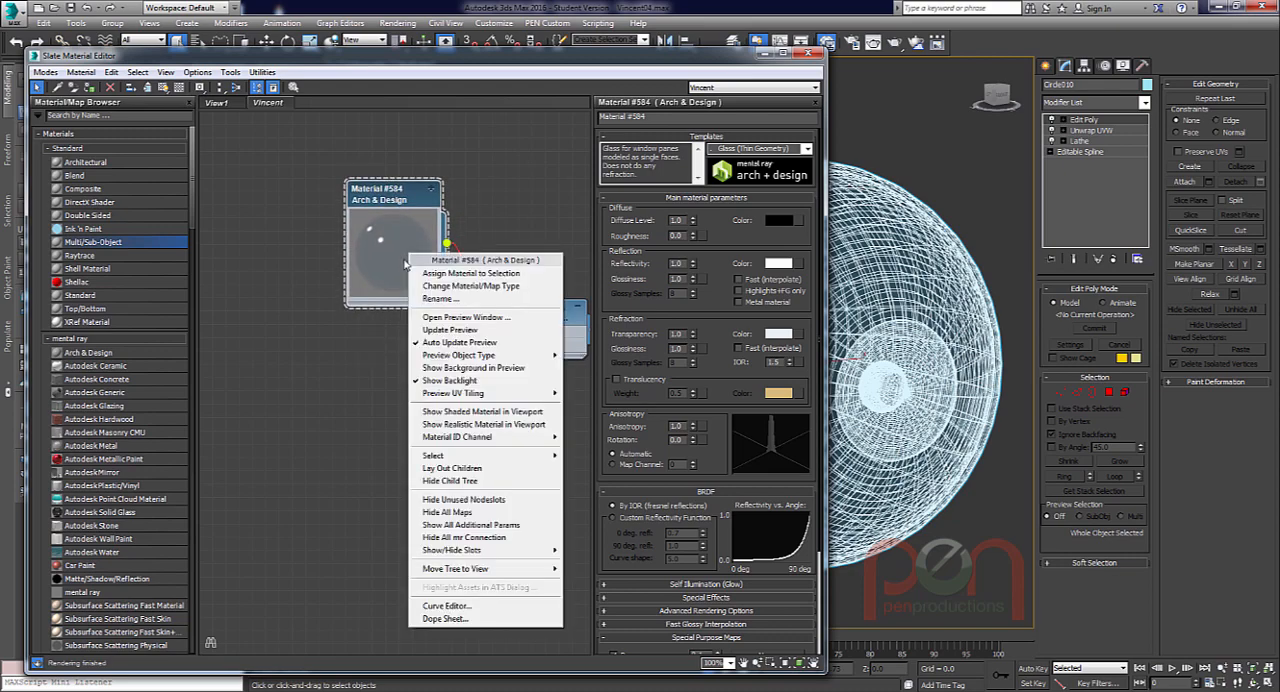
pyautogui.click(472, 370)
pyautogui.moveTo(406, 197); pyautogui.dragTo(393, 170)
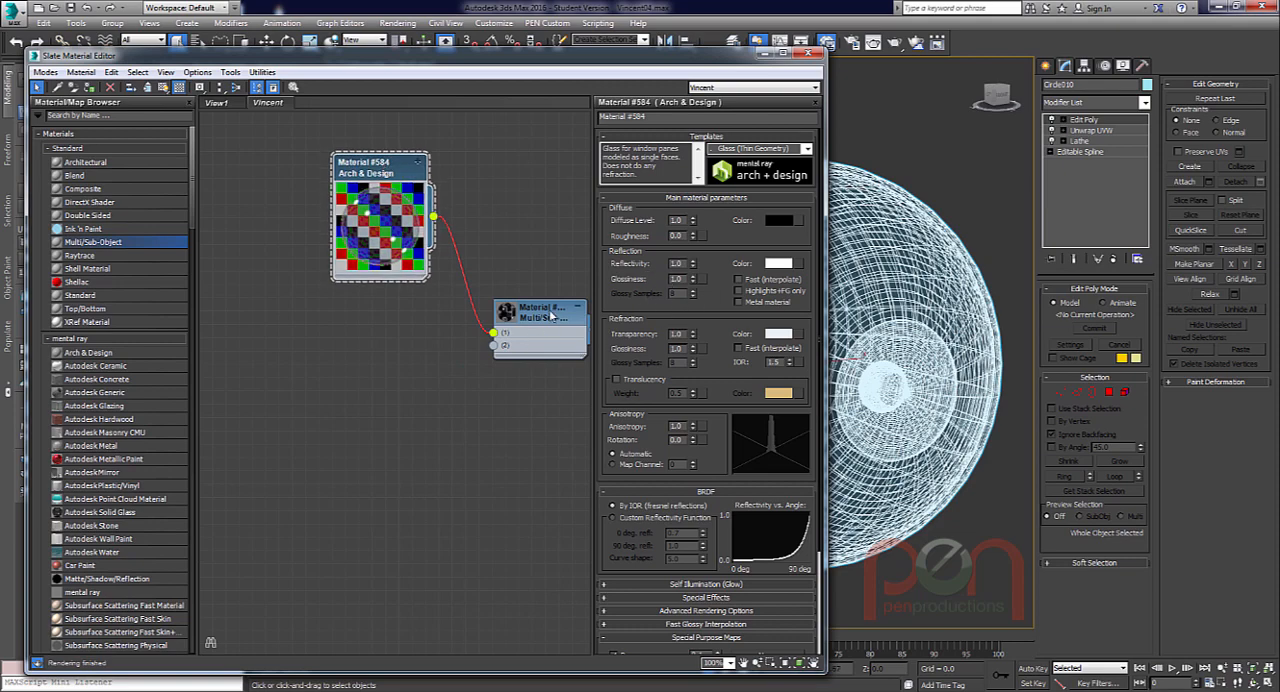
pyautogui.moveTo(551, 314); pyautogui.dragTo(524, 314)
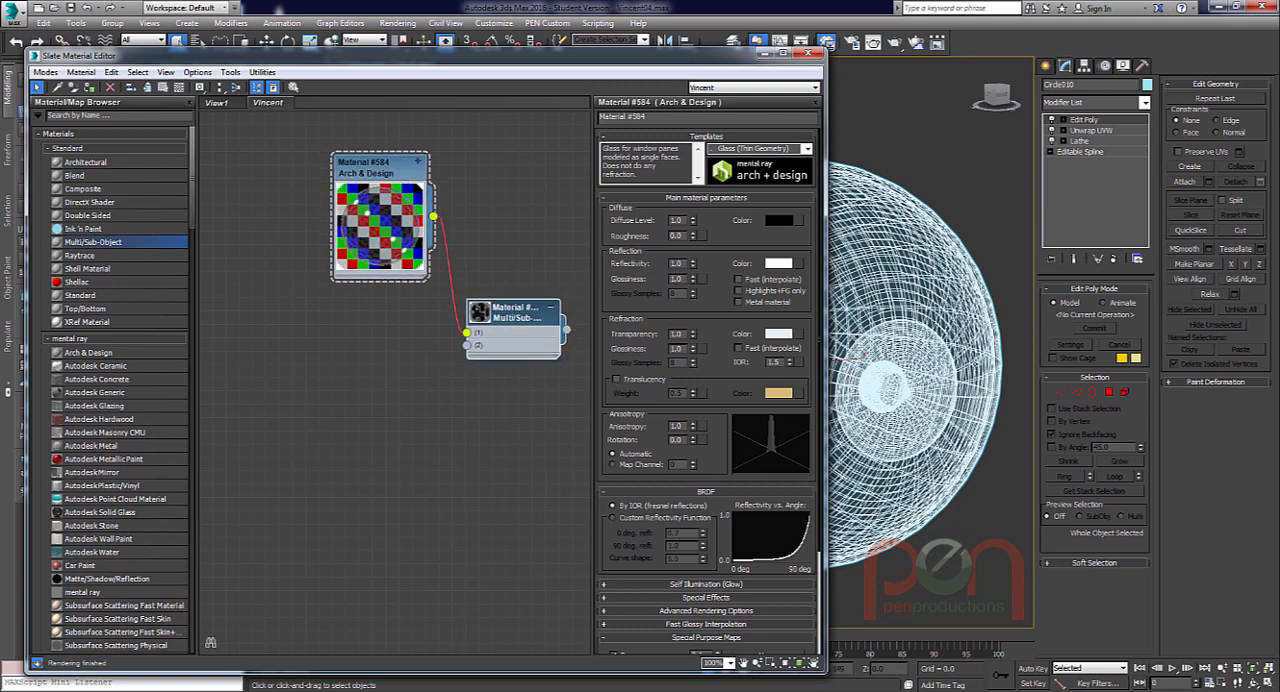
# Connect a second Arch & Design material to slot 2, hide its unused slots, place it below the glass node, and enlarge its preview.
pyautogui.moveTo(908, 357); pyautogui.dragTo(927, 349, button='middle')
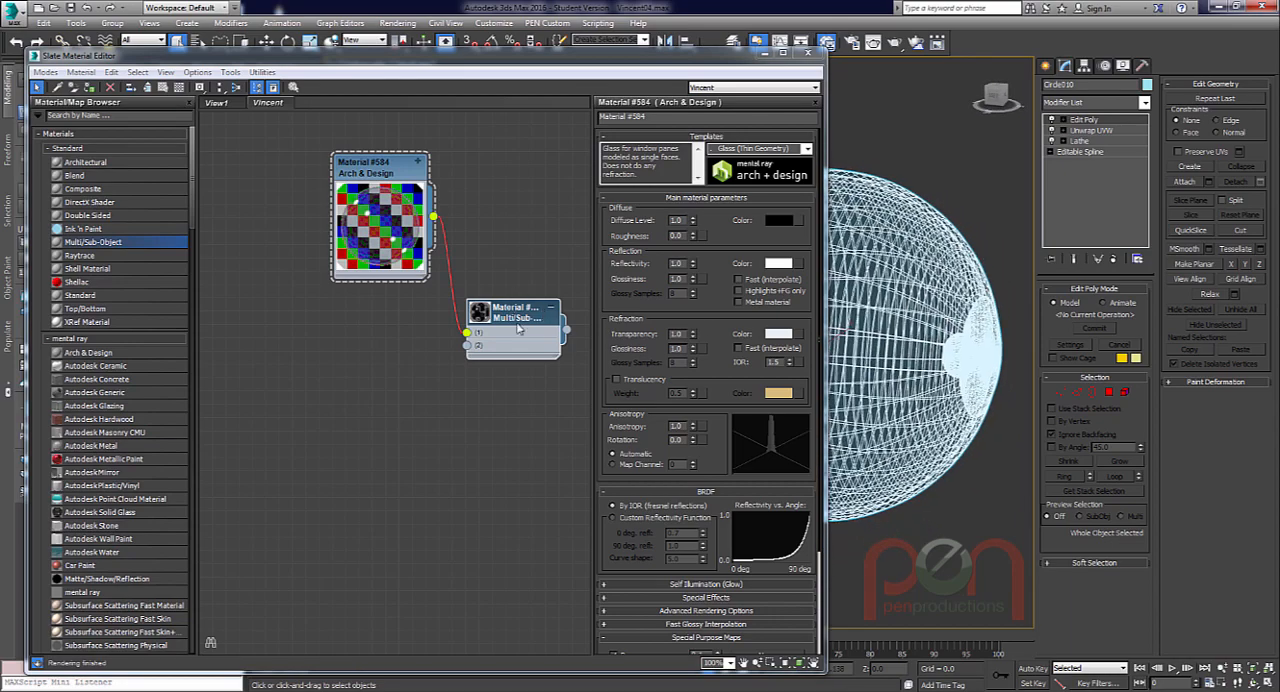
pyautogui.moveTo(468, 347); pyautogui.dragTo(353, 386)
pyautogui.moveTo(438, 396)
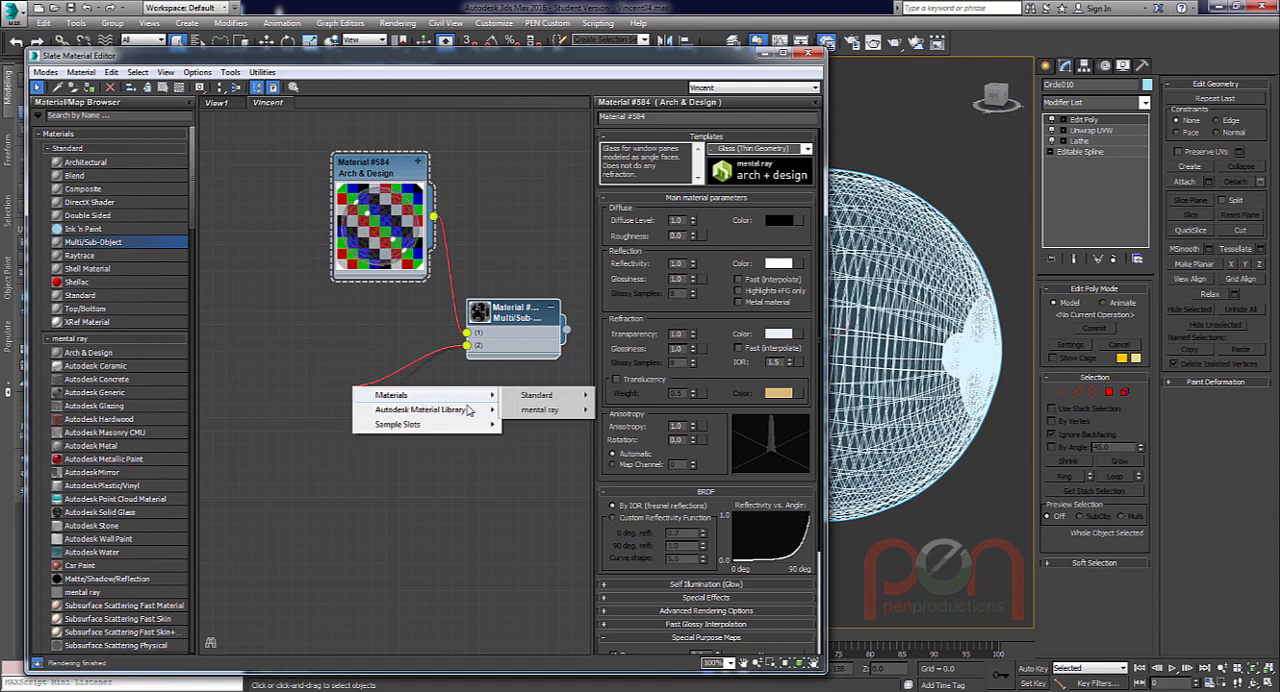
pyautogui.moveTo(560, 412)
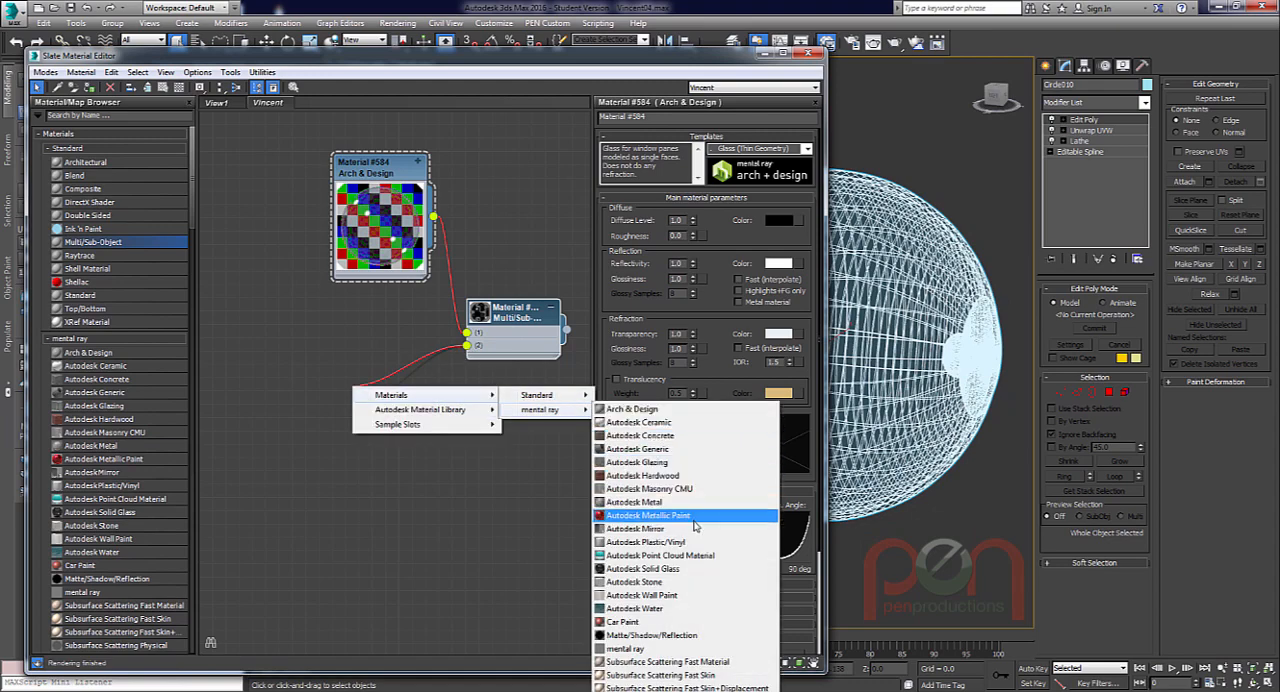
pyautogui.click(650, 410)
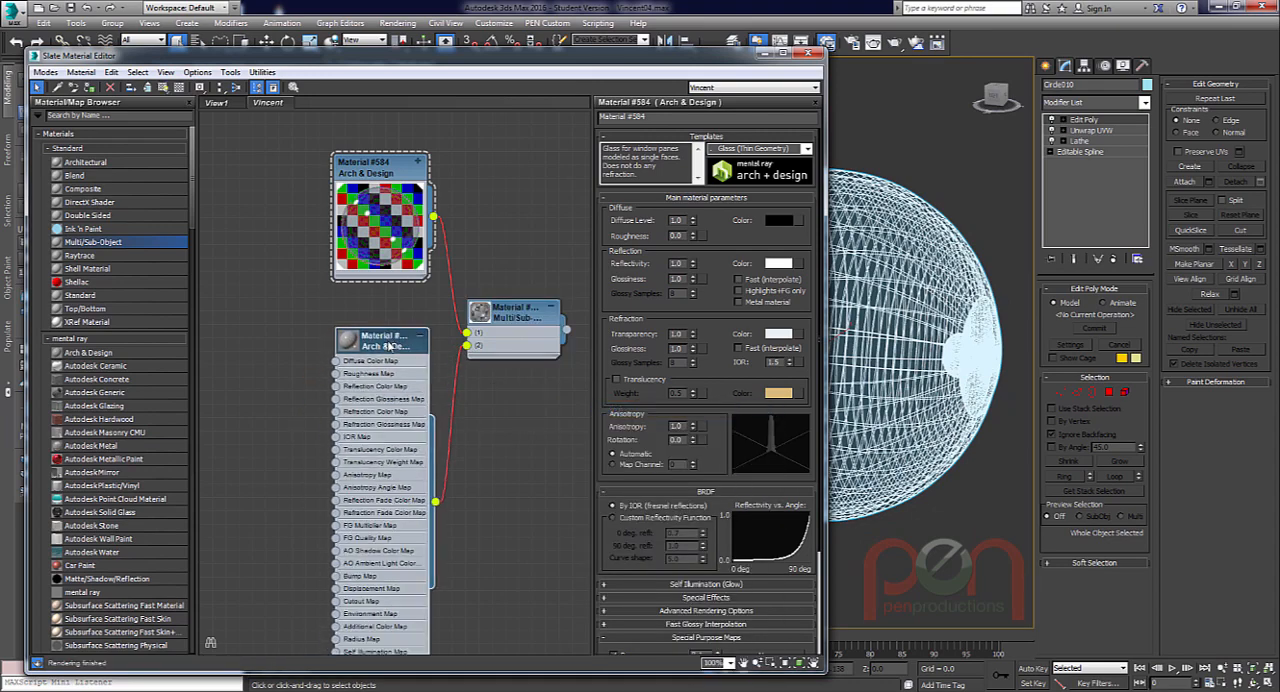
pyautogui.press('h')
pyautogui.moveTo(380, 339)
pyautogui.mouseDown()
pyautogui.moveTo(375, 357)
pyautogui.moveTo(388, 358)
pyautogui.mouseUp()
pyautogui.doubleClick(347, 367)
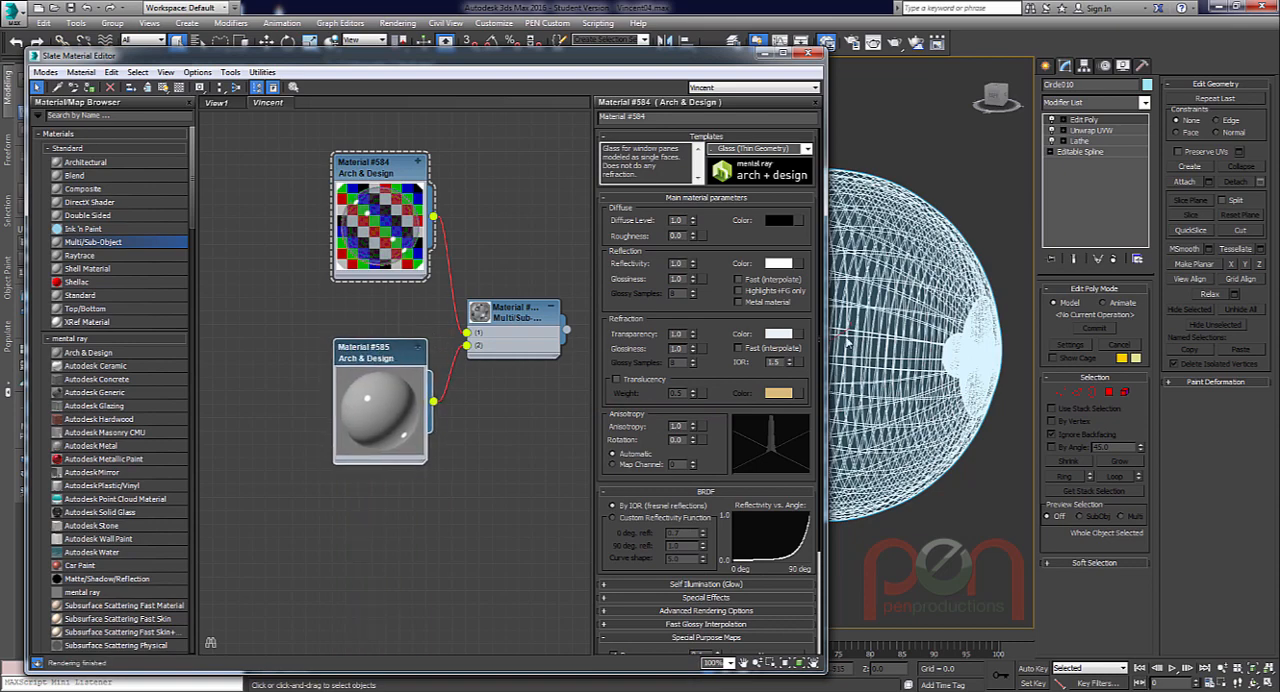
# Close the material editor, orbit to face the pupil, test render the eyeball, and close the rendered frame.
pyautogui.keyDown('alt'); pyautogui.moveTo(955, 343); pyautogui.dragTo(790, 342, button='middle'); pyautogui.keyUp('alt')
pyautogui.click(809, 57)
pyautogui.keyDown('alt'); pyautogui.moveTo(790, 342); pyautogui.dragTo(752, 368, button='middle'); pyautogui.keyUp('alt')
pyautogui.hotkey('shift', 'q')
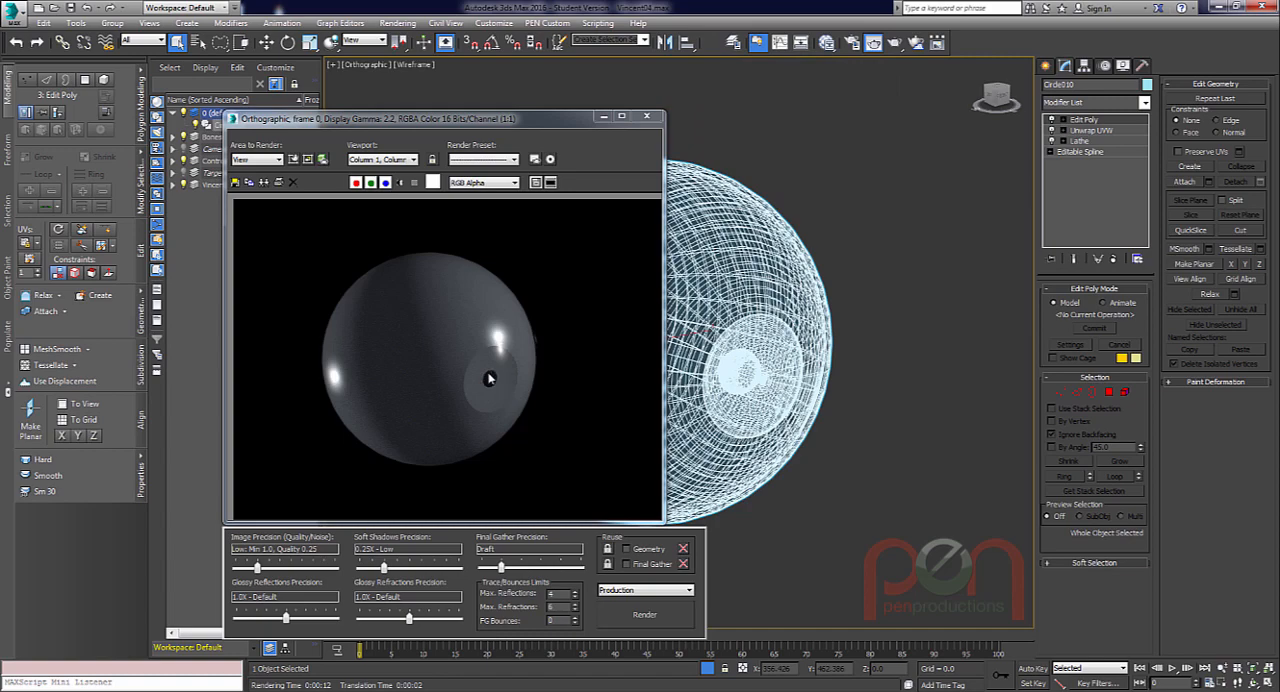
pyautogui.click(646, 116)
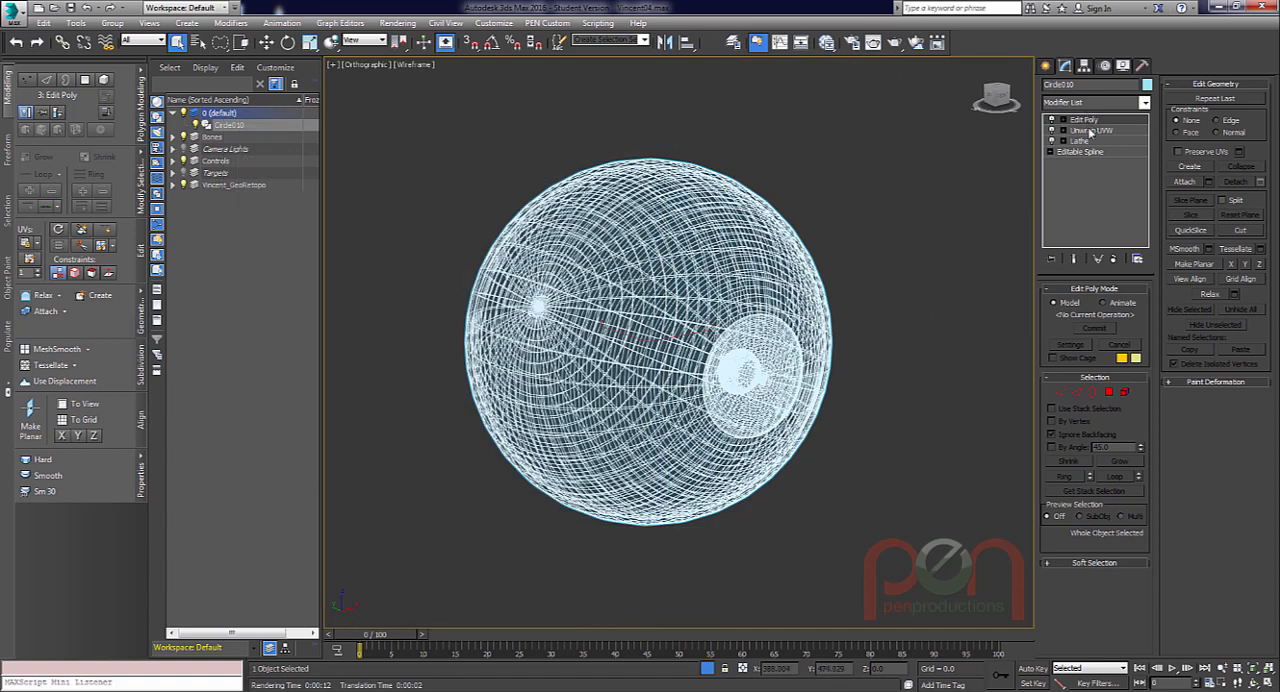
# Select the inner eyeball element to examine it, clear the selection, and inspect the pupil cup and iris close up in the left view.
pyautogui.click(1126, 395)
pyautogui.keyDown('alt'); pyautogui.moveTo(690, 402); pyautogui.dragTo(784, 370, button='middle'); pyautogui.keyUp('alt')
pyautogui.scroll(4, 784, 370)
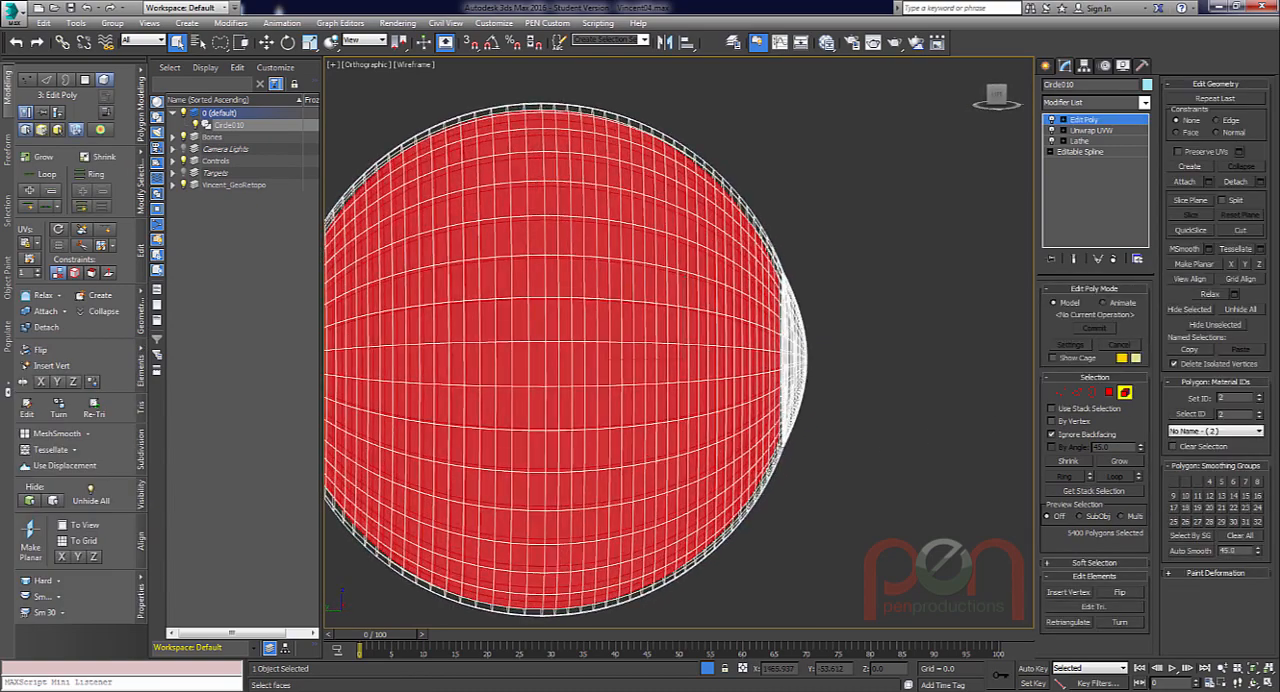
pyautogui.scroll(-1, 784, 370)
pyautogui.press('l')
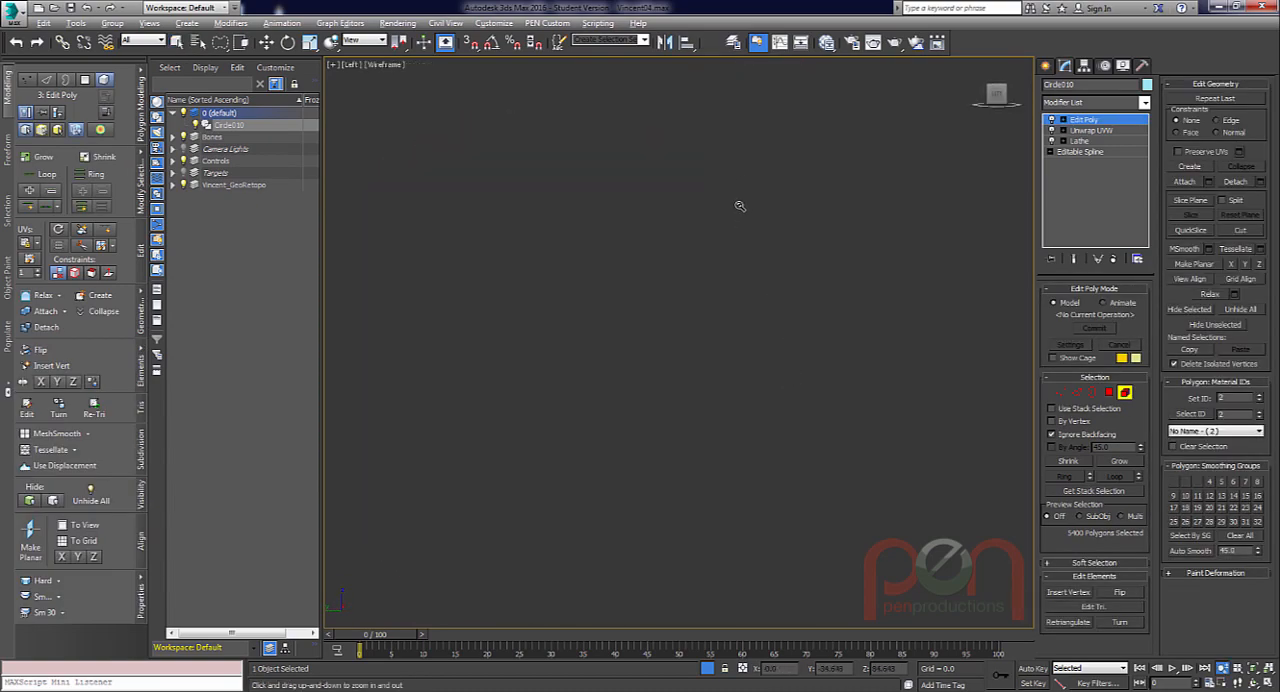
pyautogui.press('z')
pyautogui.scroll(6, 966, 391)
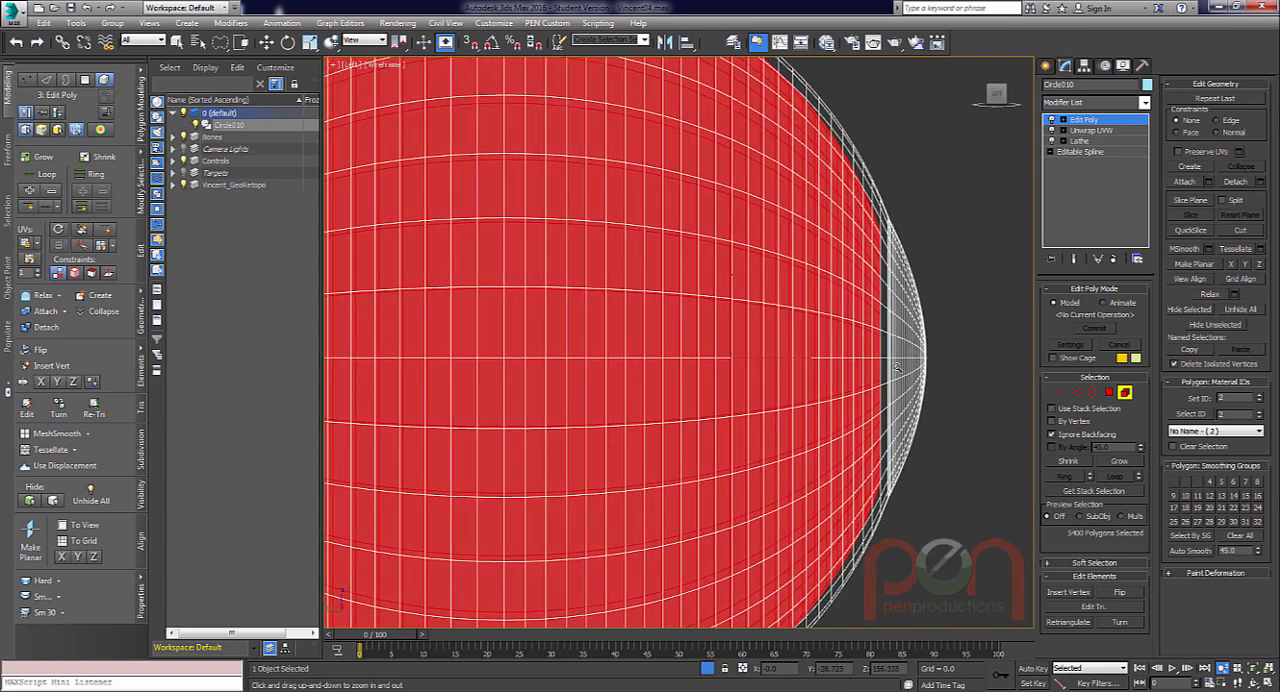
pyautogui.press('q')
pyautogui.click(960, 236)
pyautogui.scroll(3, 941, 357)
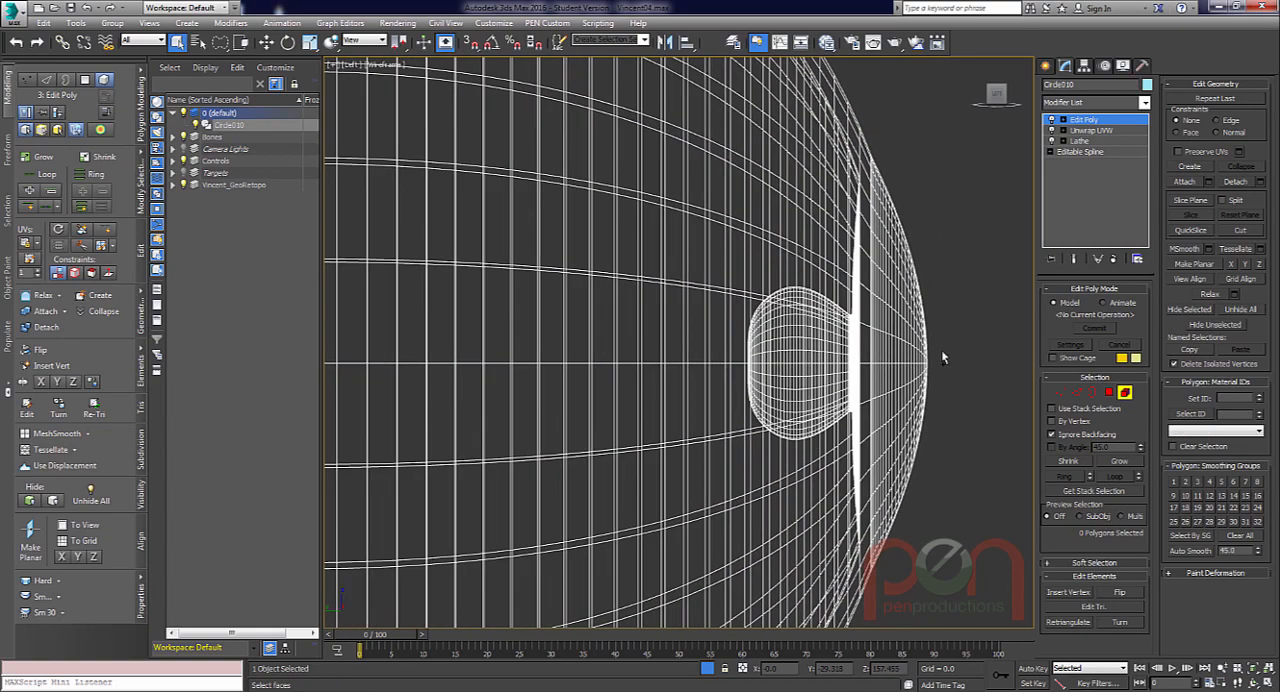
pyautogui.scroll(2, 757, 300)
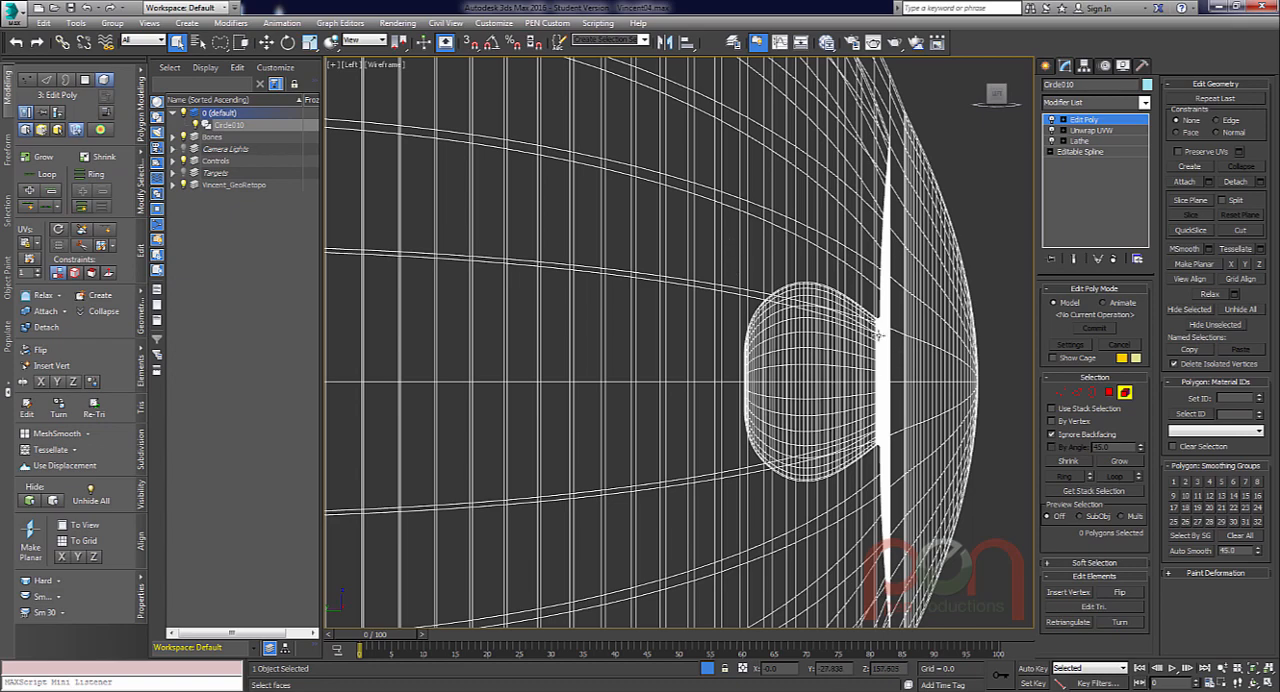
pyautogui.moveTo(929, 279); pyautogui.dragTo(871, 264, button='middle')
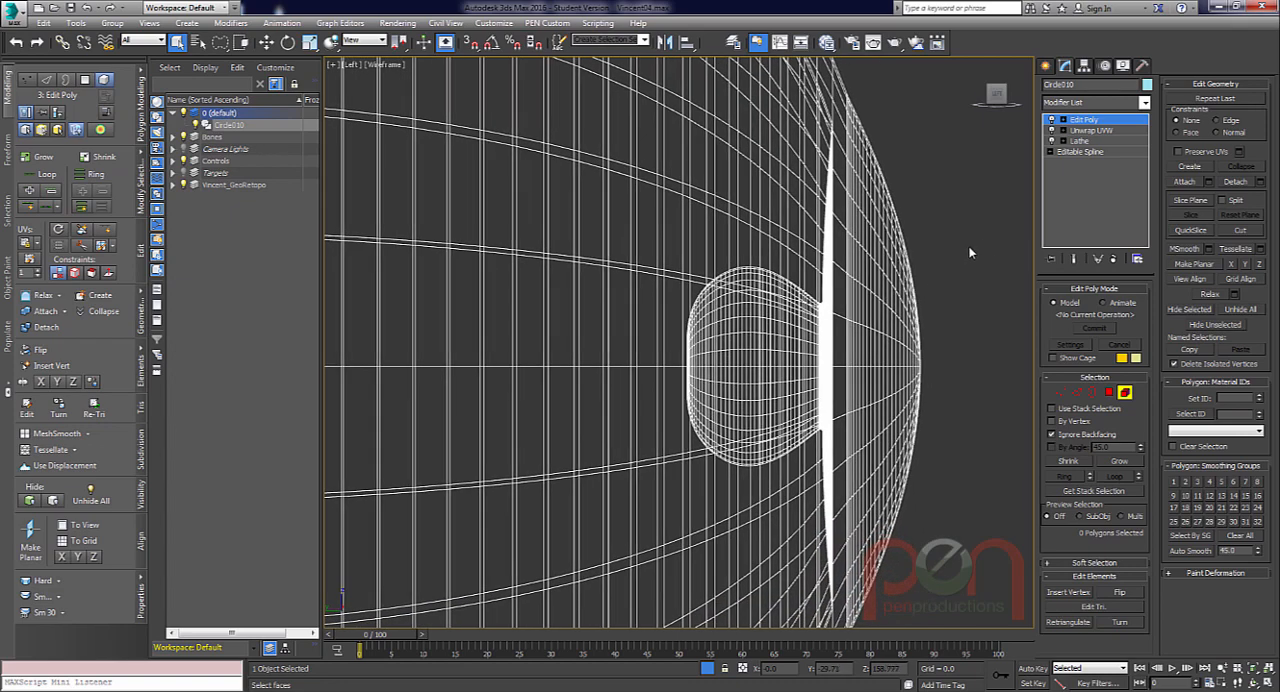
# Try to select the pupil cup's polygons with a region selection in the left view and check the result from other angles.
pyautogui.click(1111, 394)
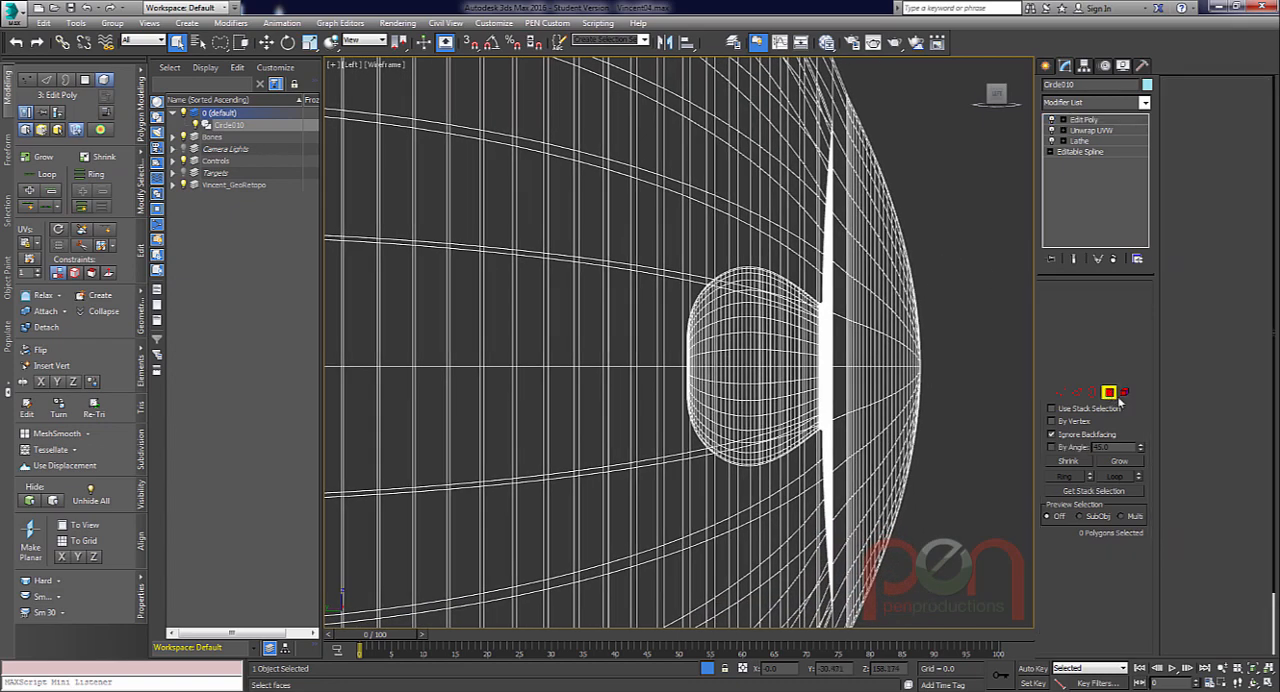
pyautogui.moveTo(945, 229); pyautogui.dragTo(679, 507)
pyautogui.click(956, 301)
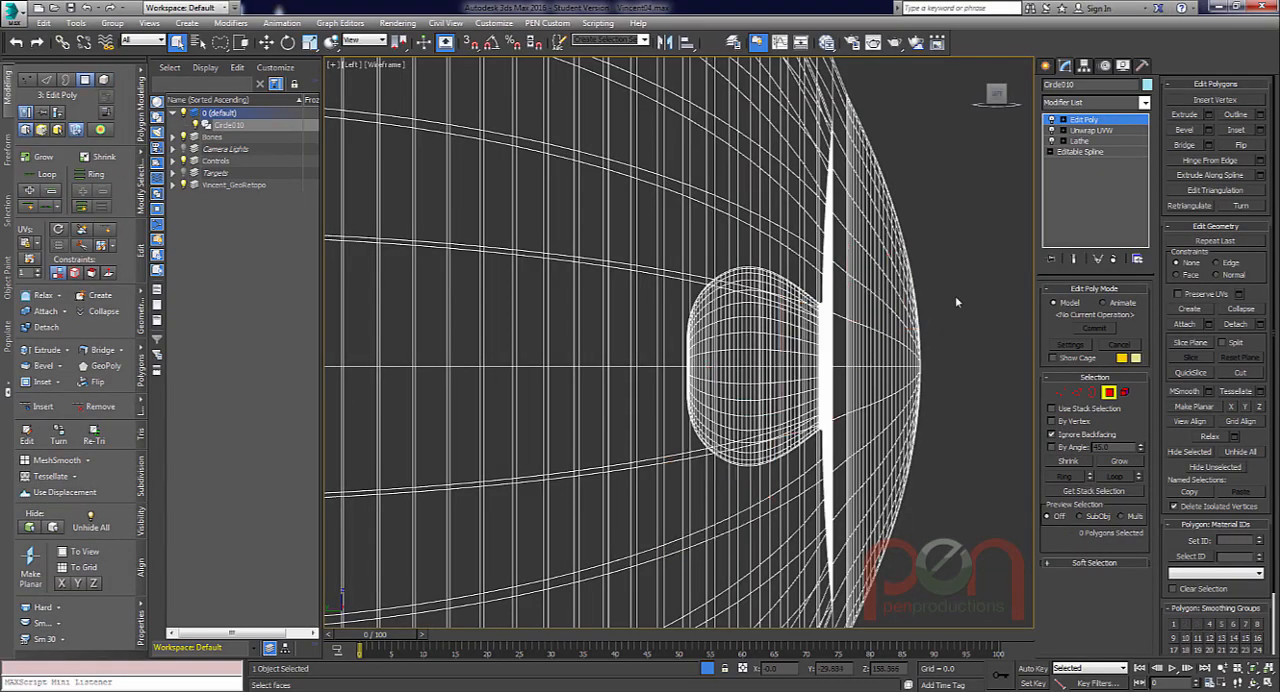
pyautogui.moveTo(963, 342)
pyautogui.mouseDown()
pyautogui.moveTo(677, 289)
pyautogui.moveTo(690, 455)
pyautogui.moveTo(957, 417)
pyautogui.mouseUp()
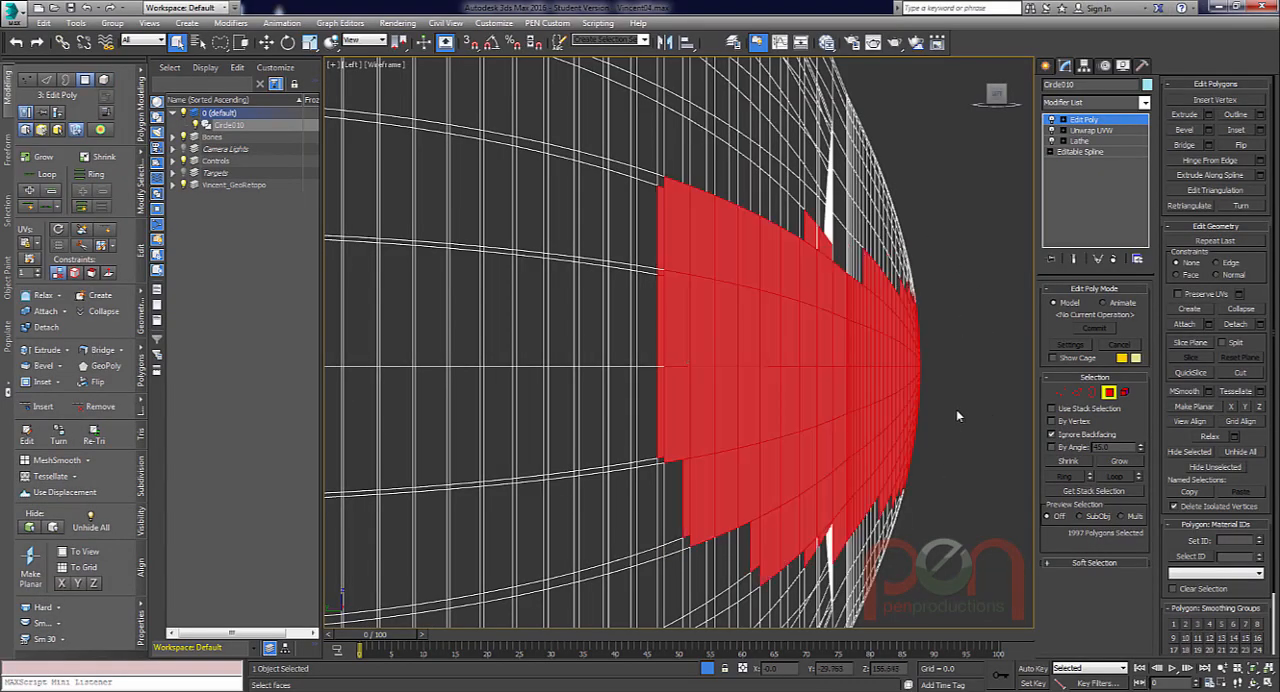
pyautogui.moveTo(957, 417)
pyautogui.keyDown('alt'); pyautogui.mouseDown(button='middle')
pyautogui.moveTo(733, 411)
pyautogui.moveTo(752, 425)
pyautogui.moveTo(636, 375)
pyautogui.moveTo(758, 379)
pyautogui.moveTo(660, 330)
pyautogui.moveTo(740, 417)
pyautogui.moveTo(602, 329)
pyautogui.moveTo(557, 337)
pyautogui.moveTo(645, 390)
pyautogui.moveTo(663, 437)
pyautogui.mouseUp(button='middle'); pyautogui.keyUp('alt')
pyautogui.scroll(-4, 733, 411)
pyautogui.keyDown('alt'); pyautogui.moveTo(888, 410); pyautogui.dragTo(838, 342, button='middle'); pyautogui.keyUp('alt')
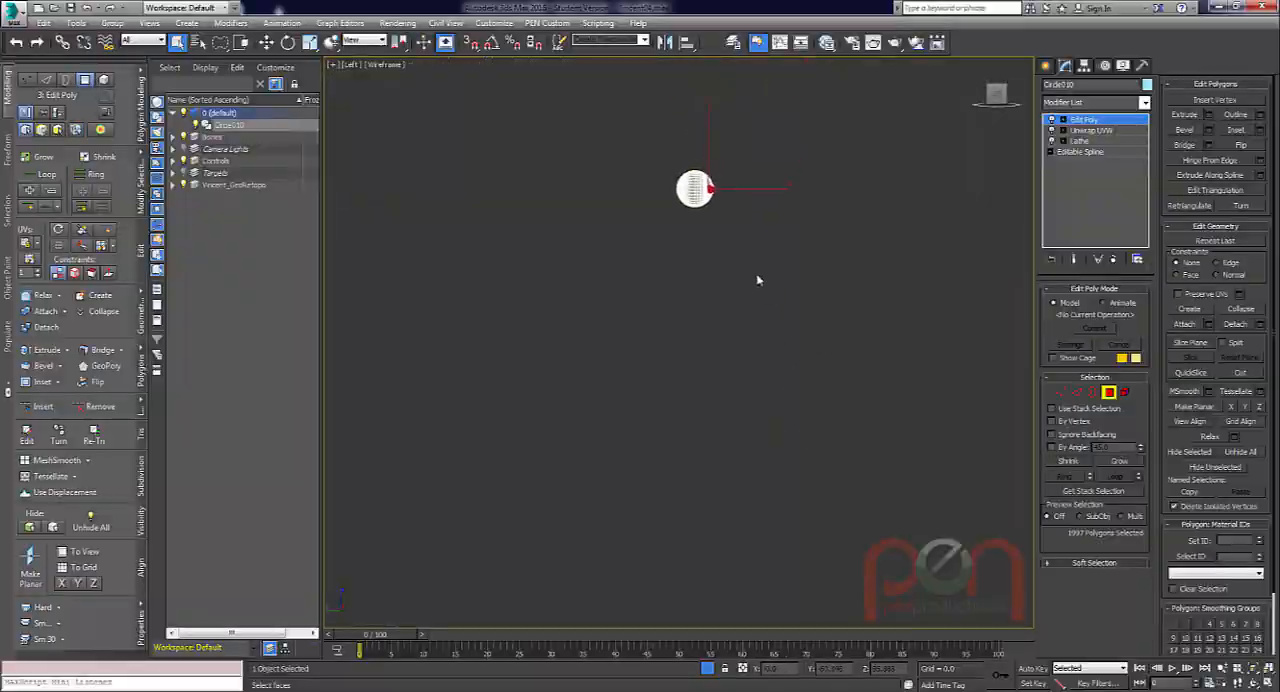
pyautogui.press('z')
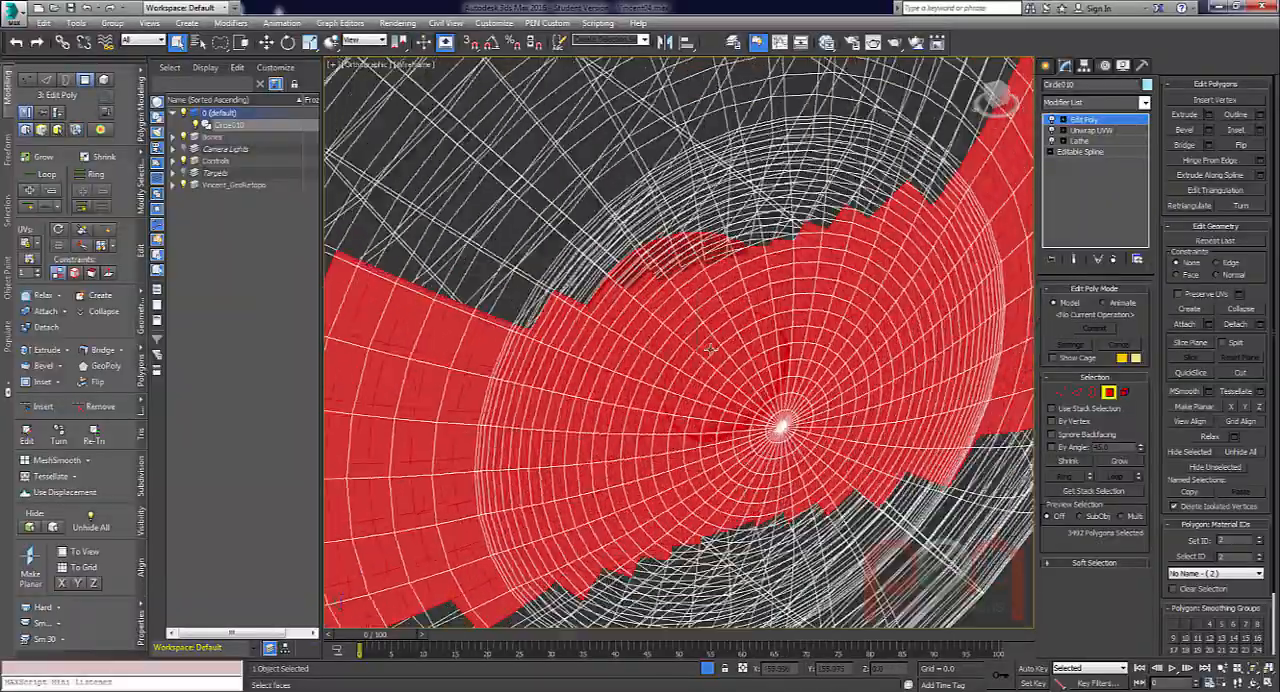
pyautogui.keyDown('alt'); pyautogui.moveTo(700, 350); pyautogui.dragTo(670, 330, button='middle'); pyautogui.keyUp('alt')
pyautogui.scroll(10, 686, 372)
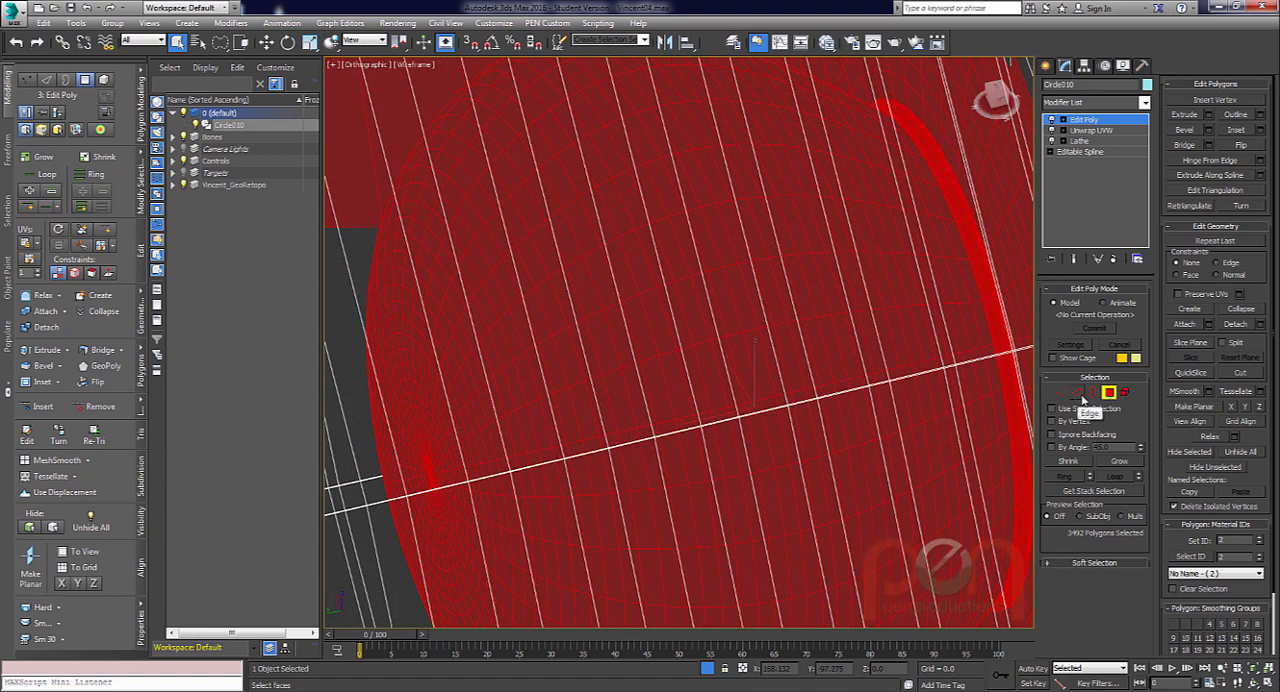
# Select a full edge loop around the pupil cup behind the iris.
pyautogui.click(1077, 392)
pyautogui.click(680, 298)
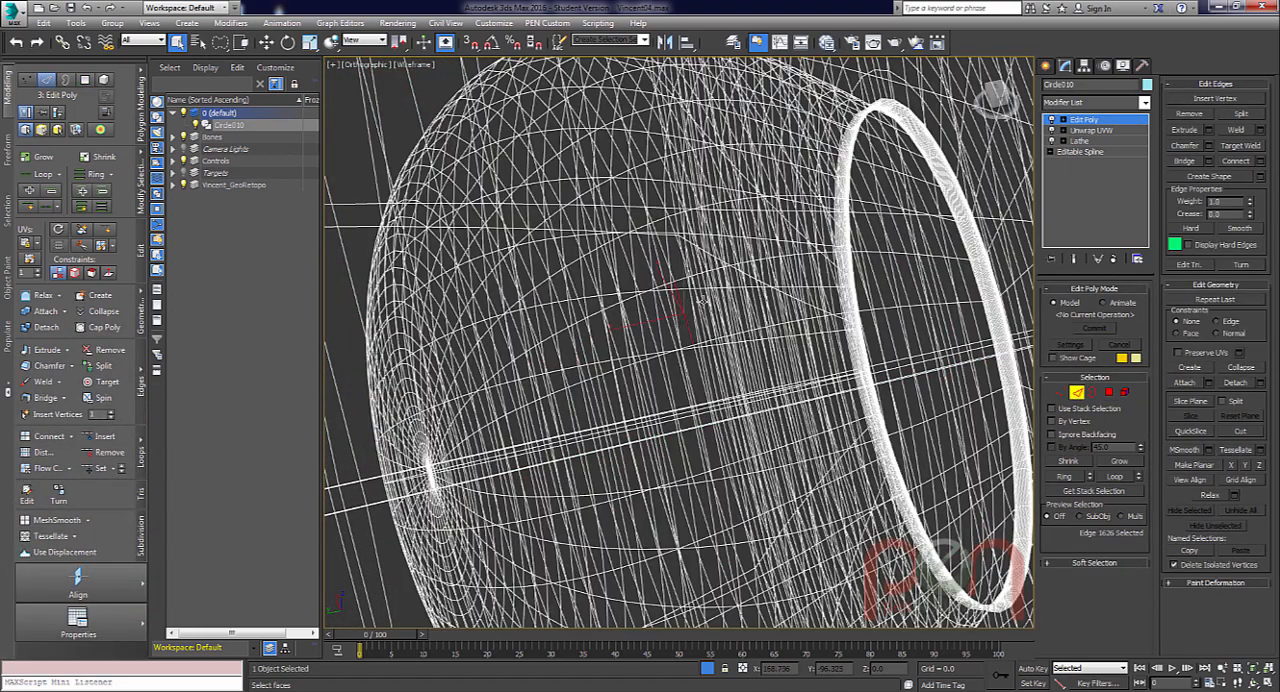
pyautogui.keyDown('alt'); pyautogui.moveTo(680, 298); pyautogui.dragTo(690, 326, button='middle'); pyautogui.keyUp('alt')
pyautogui.scroll(1, 690, 326)
pyautogui.scroll(5, 674, 297)
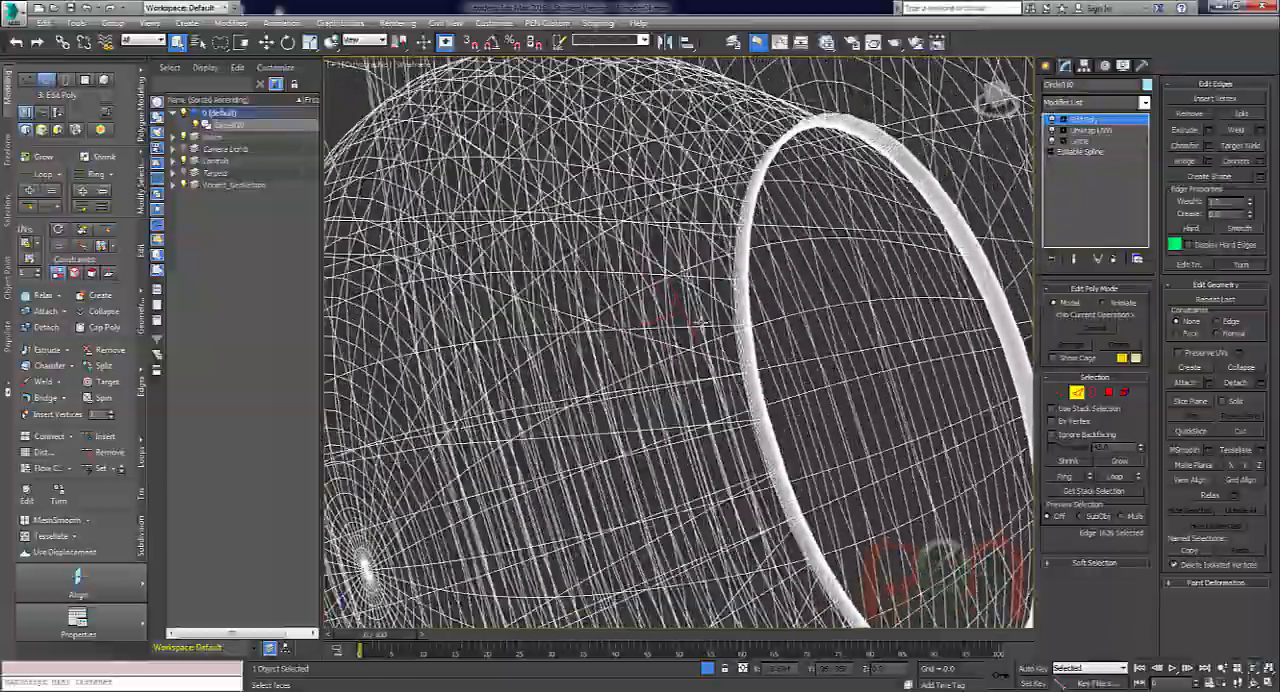
pyautogui.keyDown('alt'); pyautogui.moveTo(674, 300); pyautogui.dragTo(976, 121, button='middle'); pyautogui.keyUp('alt')
pyautogui.scroll(-5, 682, 298)
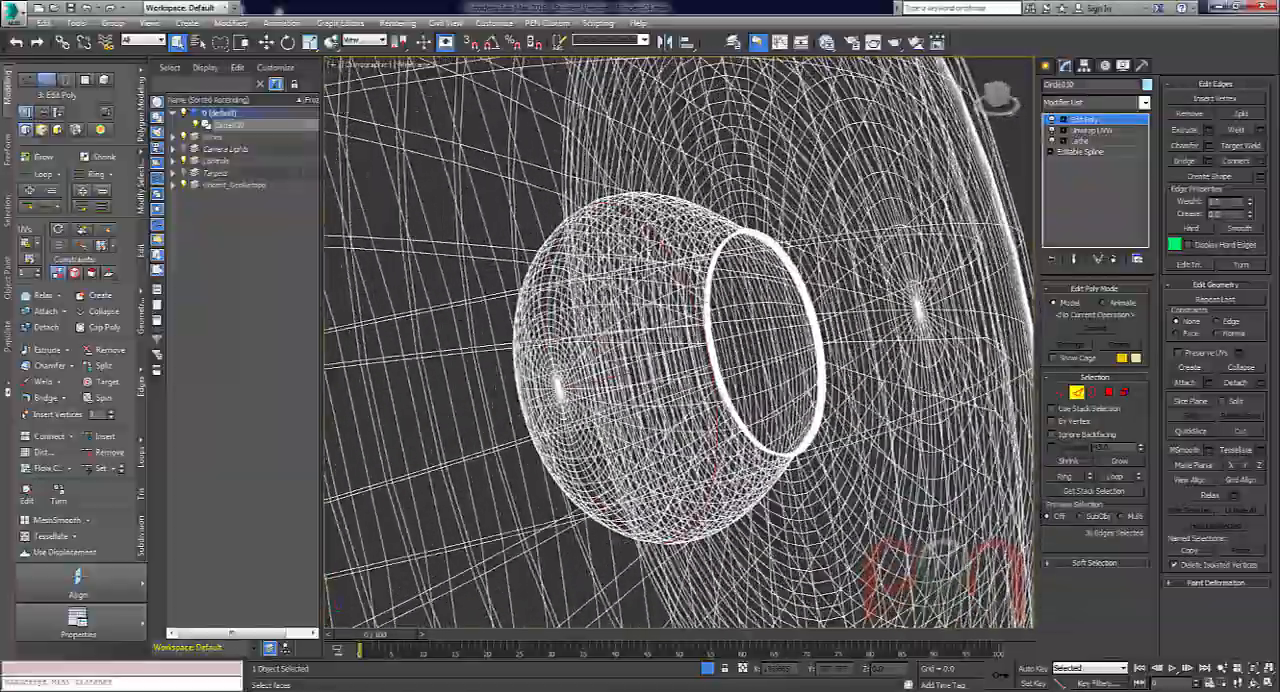
# Convert the edge loop to a polygon selection and grow it until it covers the whole pupil cup up to the iris.
pyautogui.moveTo(694, 308)
pyautogui.keyDown('alt'); pyautogui.mouseDown(button='middle')
pyautogui.moveTo(717, 324)
pyautogui.moveTo(706, 322)
pyautogui.mouseUp(button='middle'); pyautogui.keyUp('alt')
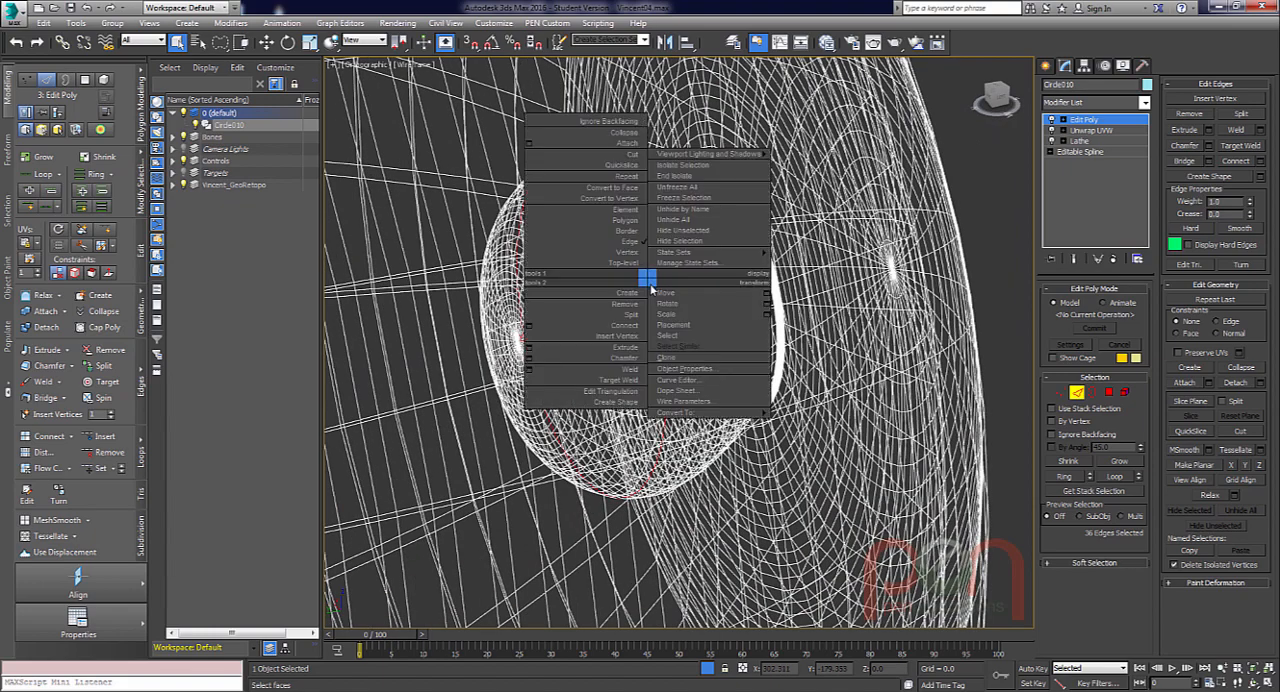
pyautogui.click(627, 189)
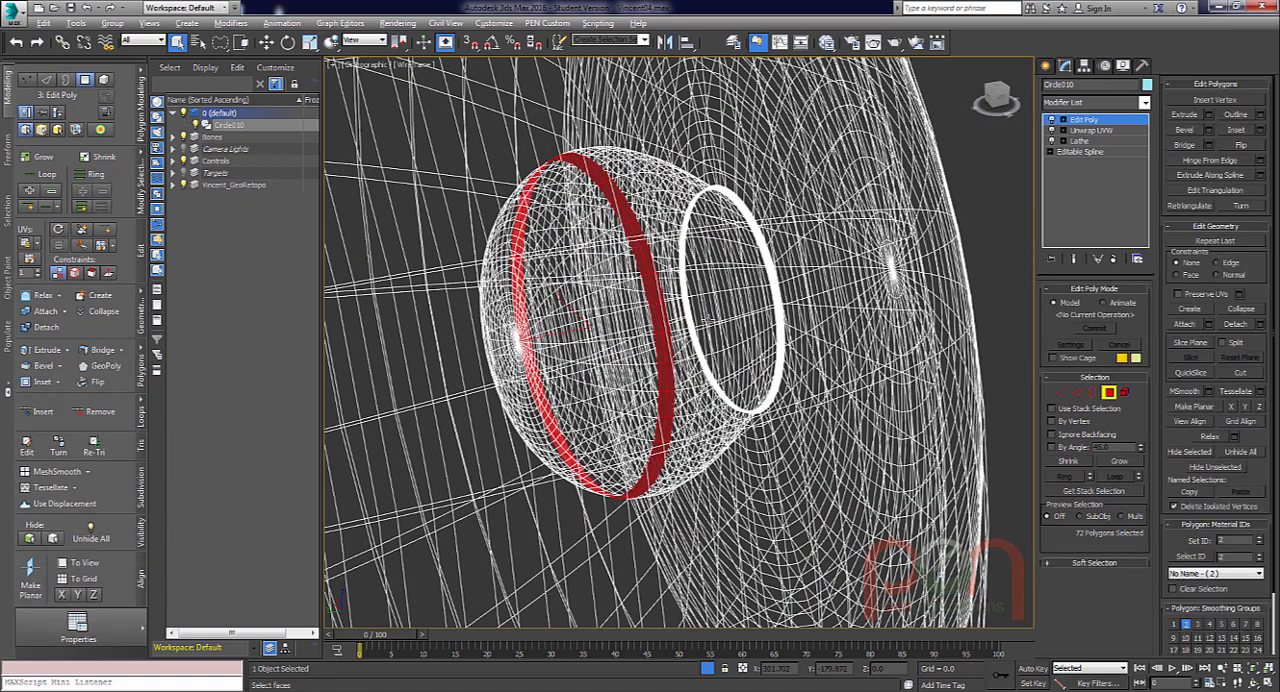
pyautogui.keyDown('alt'); pyautogui.moveTo(625, 225); pyautogui.dragTo(812, 211, button='middle'); pyautogui.keyUp('alt')
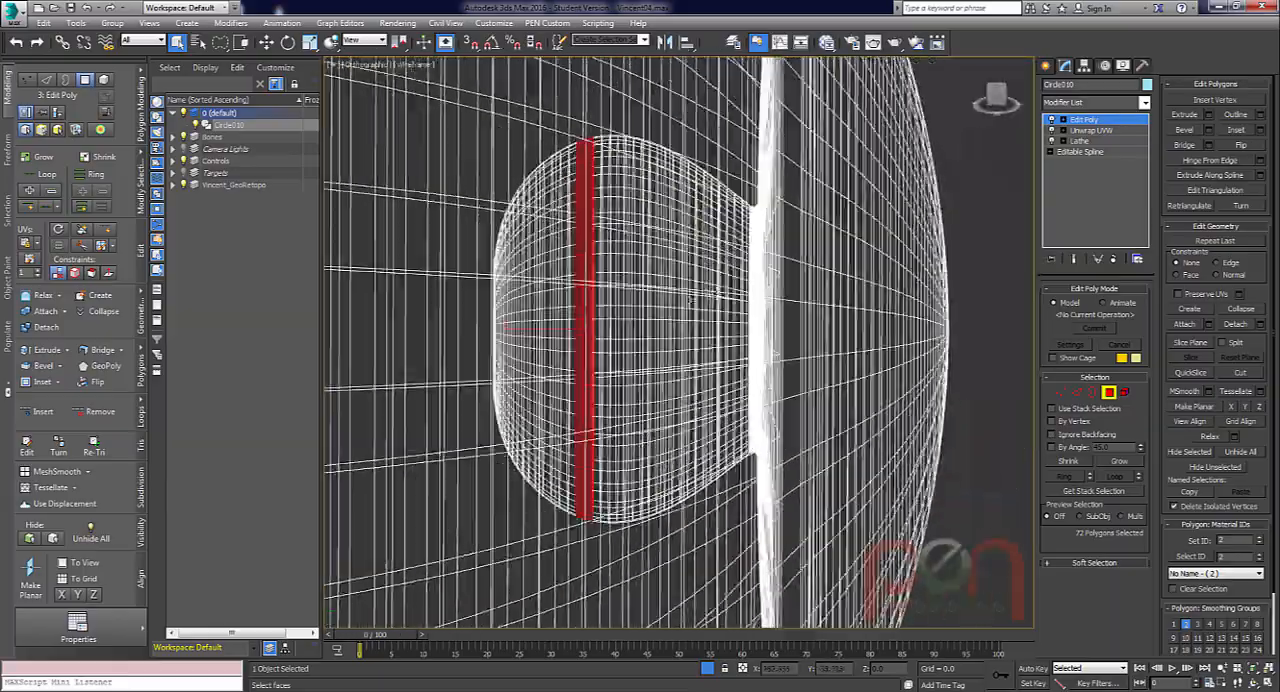
pyautogui.click(43, 158)
pyautogui.click(43, 158)
pyautogui.click(43, 158)
pyautogui.click(43, 158)
pyautogui.click(43, 158)
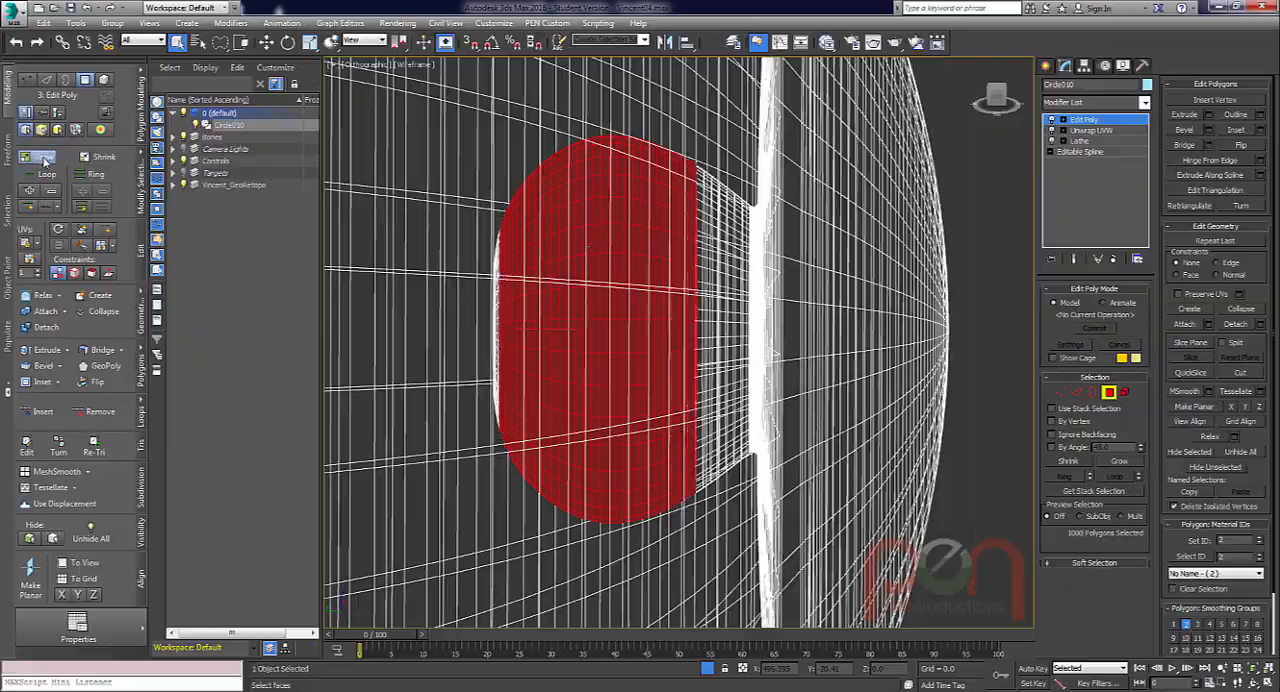
pyautogui.click(43, 158)
pyautogui.click(43, 158)
pyautogui.click(43, 158)
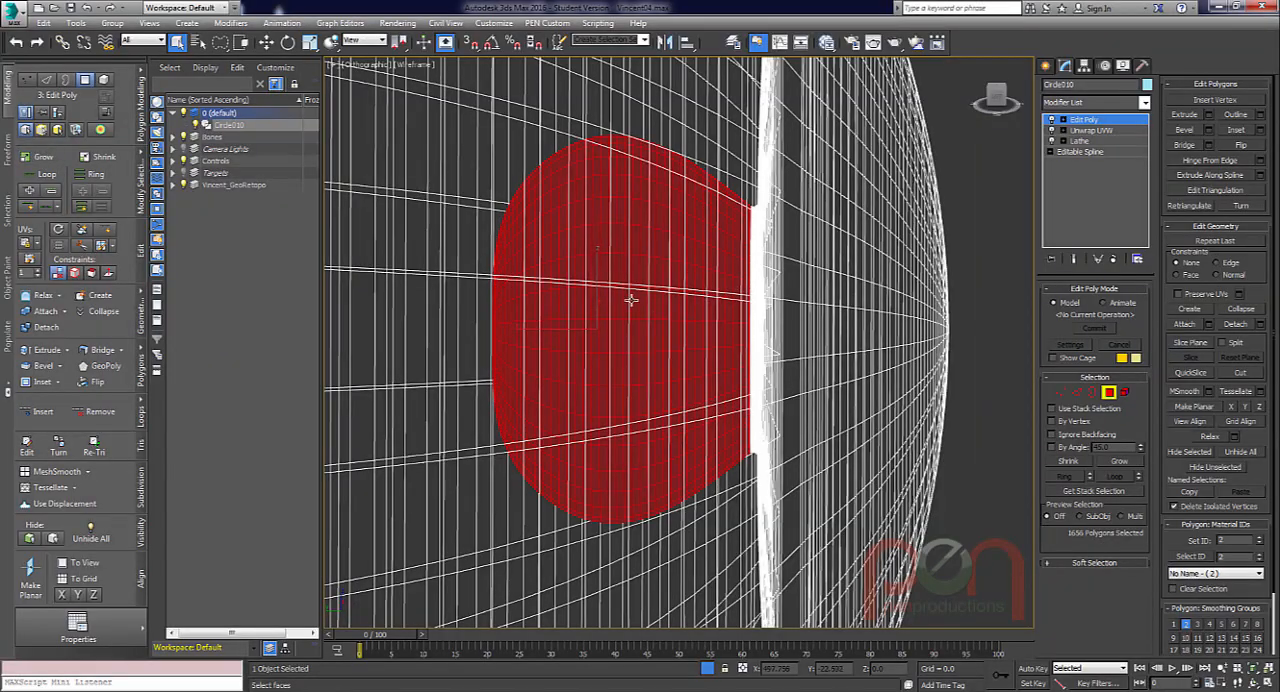
# Select a full edge loop around the rear part of the pupil cup.
pyautogui.keyDown('alt'); pyautogui.moveTo(631, 299); pyautogui.dragTo(590, 379, button='middle'); pyautogui.keyUp('alt')
pyautogui.scroll(4, 651, 278)
pyautogui.press('2')
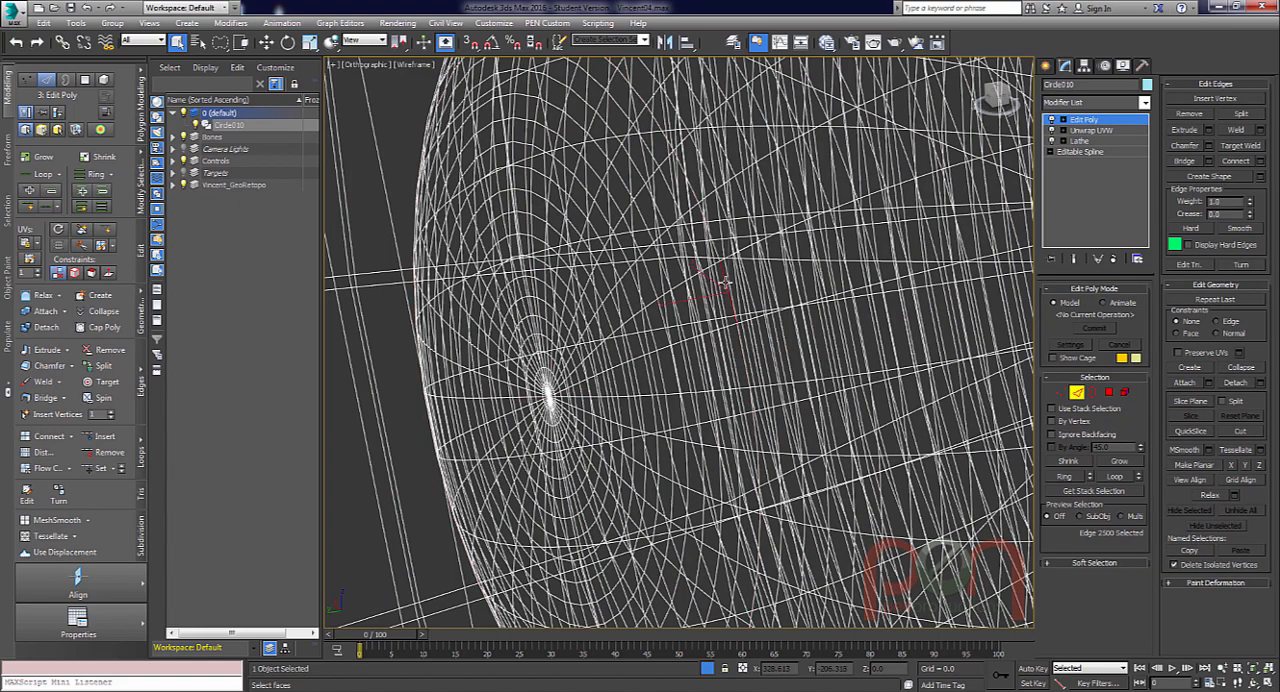
pyautogui.doubleClick(725, 284)
pyautogui.scroll(-4, 675, 302)
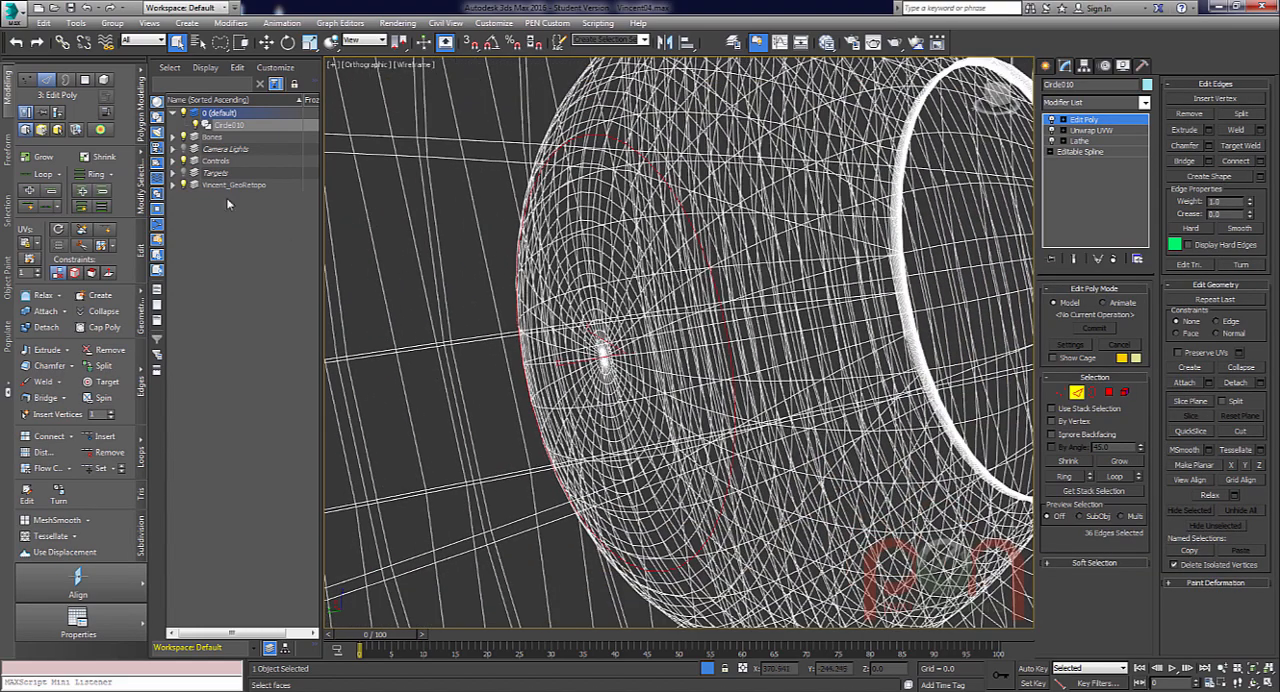
# Convert the rear edge loop to a face selection and grow it over the back of the pupil cup.
pyautogui.rightClick(673, 232)
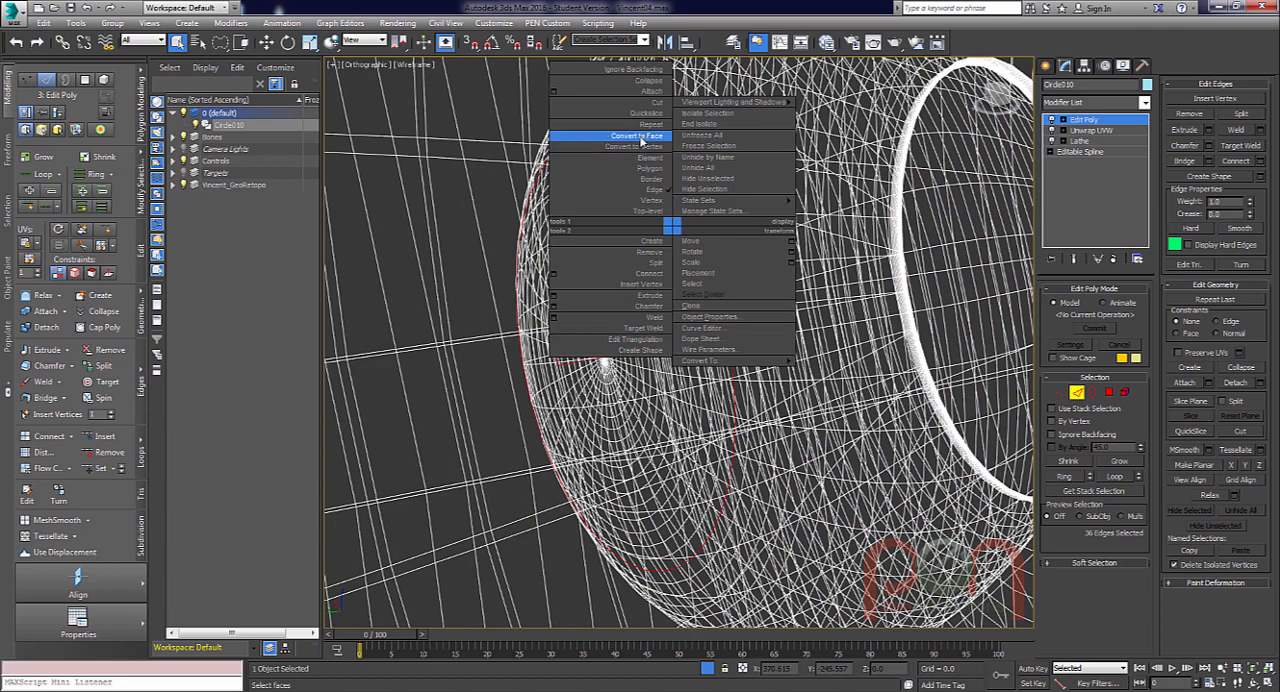
pyautogui.click(610, 146)
pyautogui.moveTo(520, 292); pyautogui.dragTo(488, 306, button='middle')
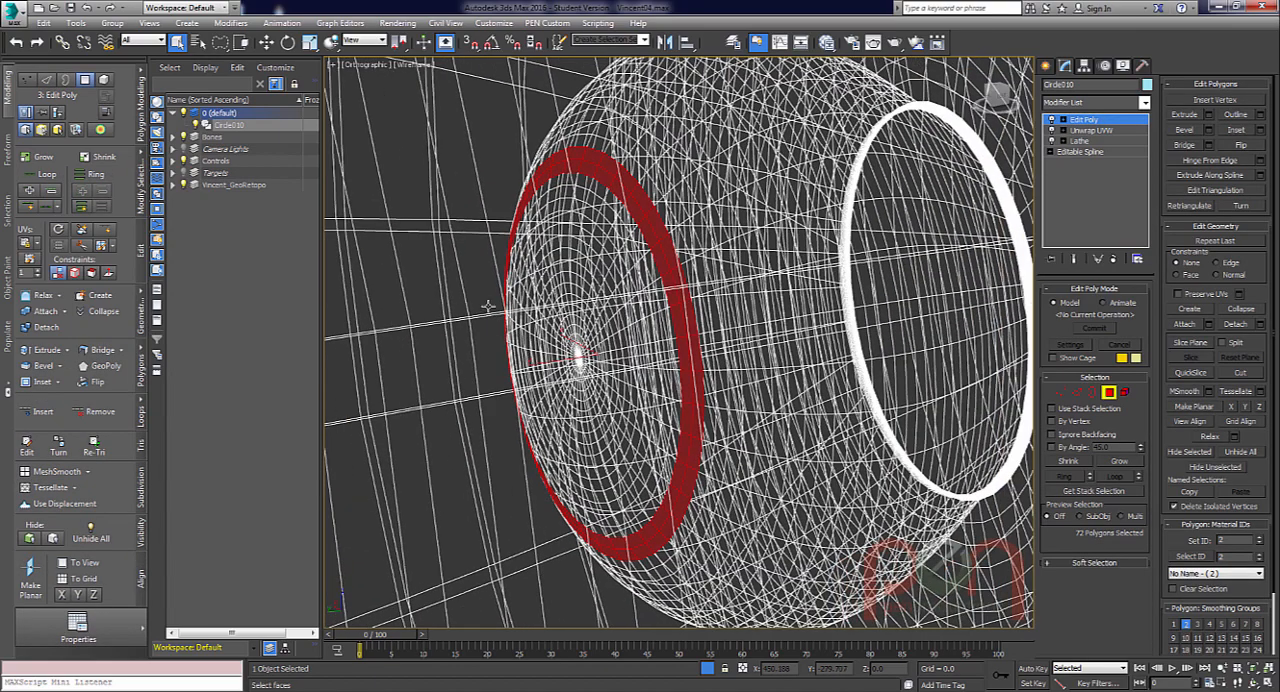
pyautogui.click(42, 158)
pyautogui.click(42, 158)
pyautogui.click(42, 158)
pyautogui.click(42, 158)
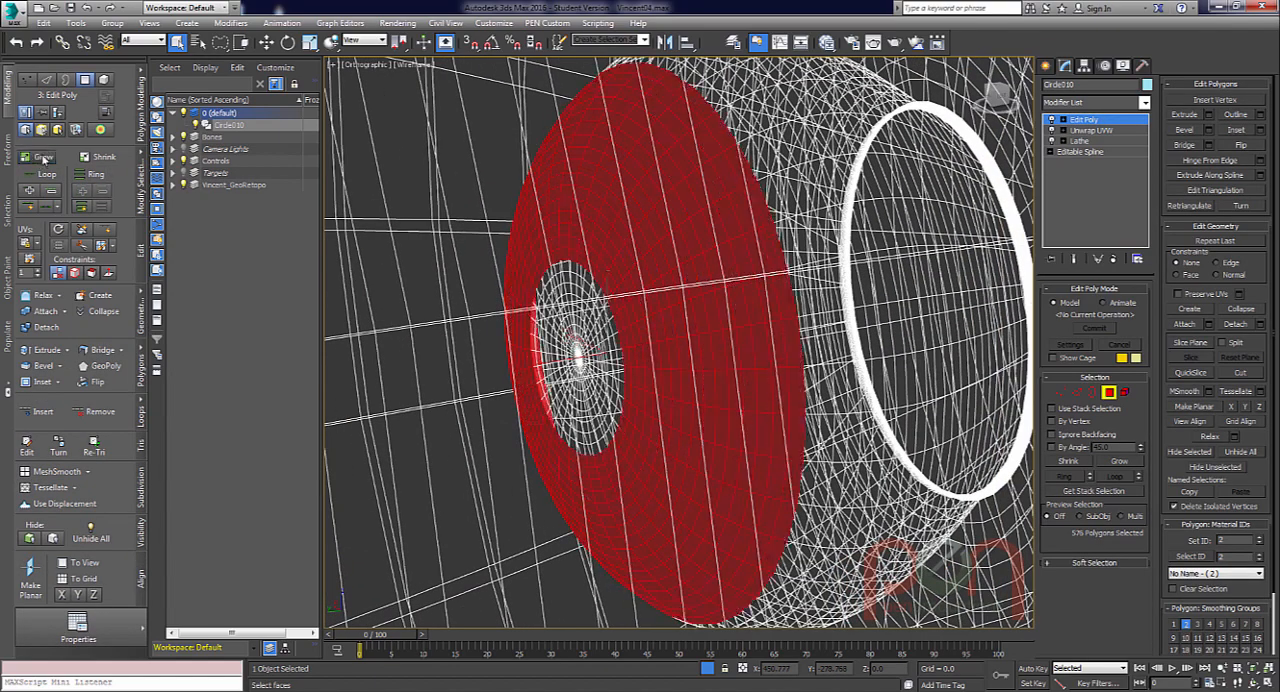
pyautogui.click(42, 158)
pyautogui.click(42, 158)
pyautogui.click(42, 158)
pyautogui.click(42, 158)
pyautogui.click(42, 158)
# Continue growing the pupil cup's polygon selection forward until it reaches the inner rim of the iris.
pyautogui.keyDown('alt'); pyautogui.moveTo(630, 261); pyautogui.dragTo(745, 262, button='middle'); pyautogui.keyUp('alt')
pyautogui.scroll(5, 819, 170)
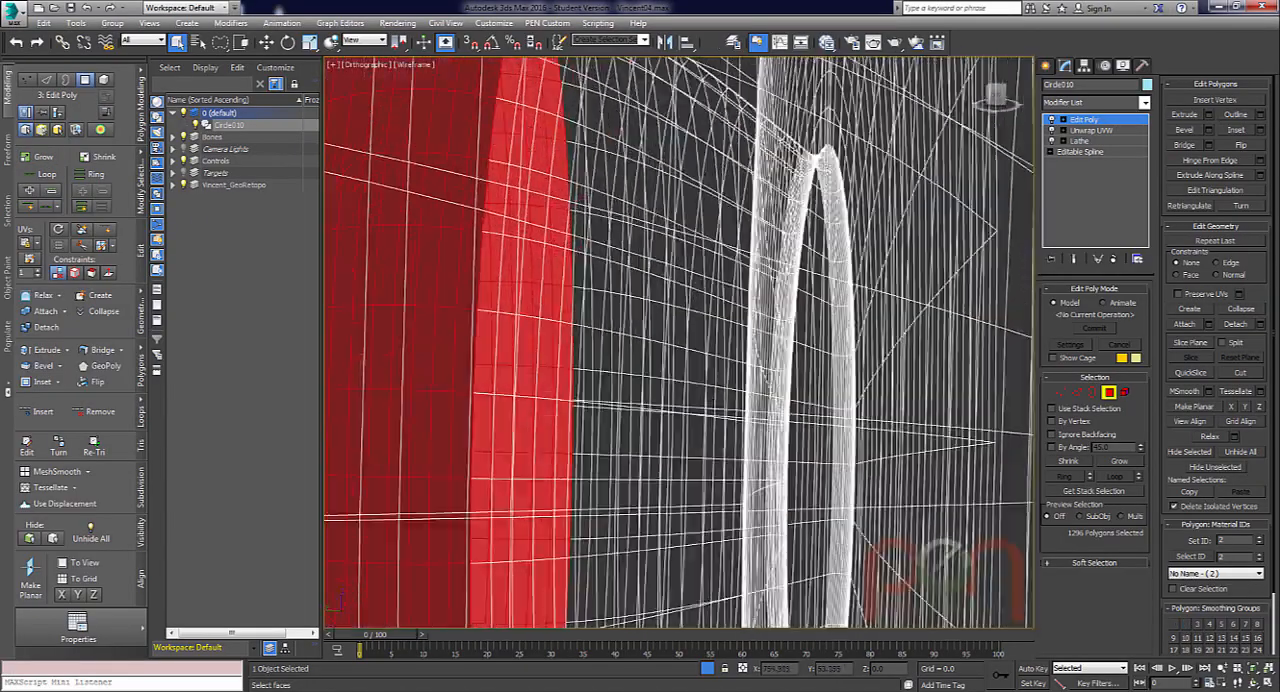
pyautogui.keyDown('alt'); pyautogui.moveTo(818, 185); pyautogui.dragTo(817, 238, button='middle'); pyautogui.keyUp('alt')
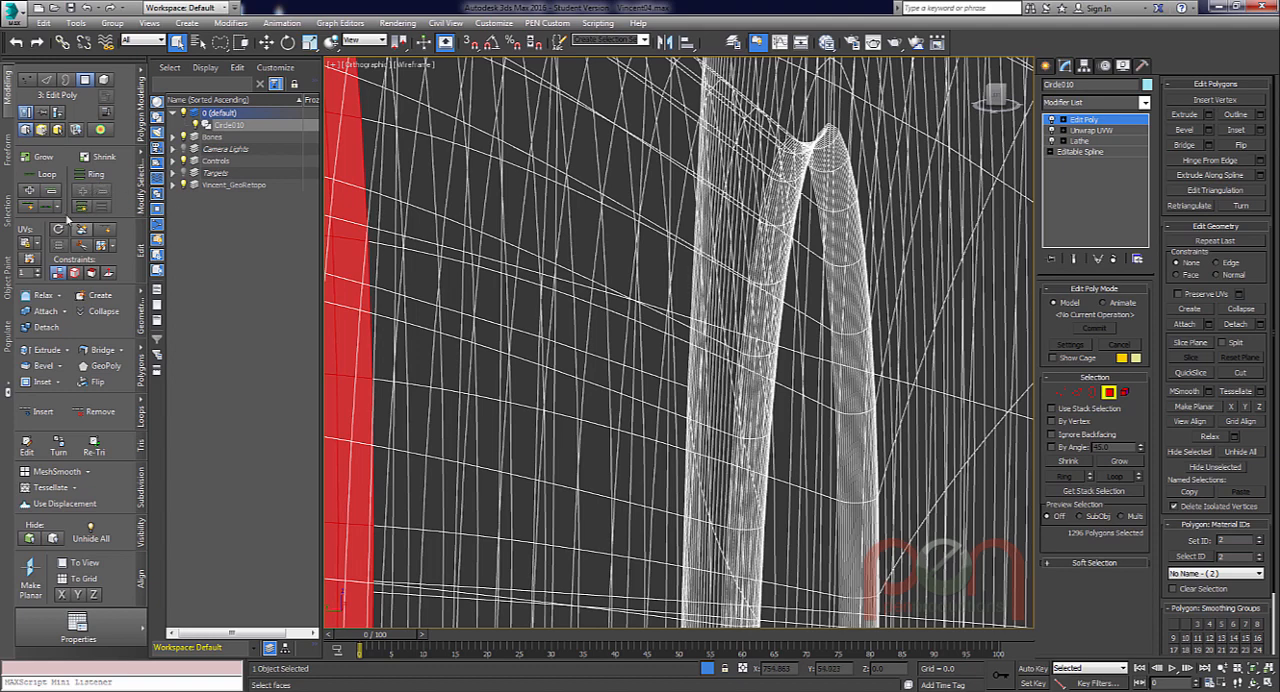
pyautogui.click(44, 158)
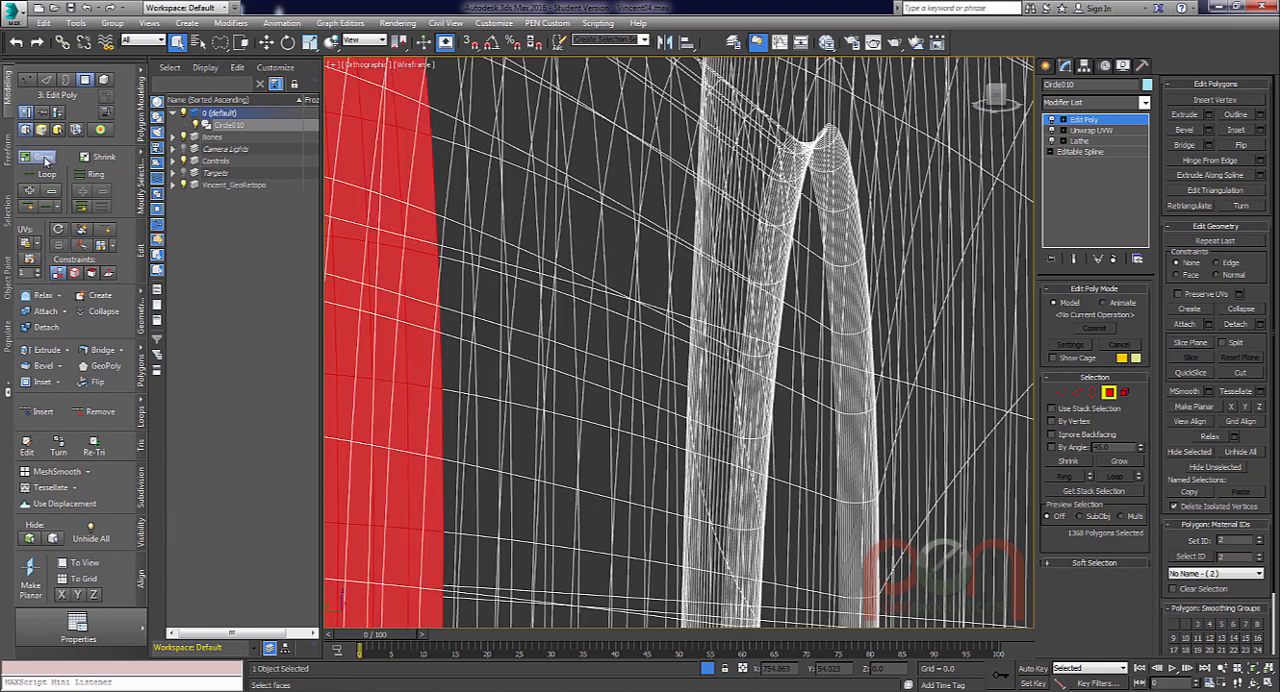
pyautogui.click(44, 158)
pyautogui.click(44, 158)
pyautogui.click(44, 158)
pyautogui.click(44, 158)
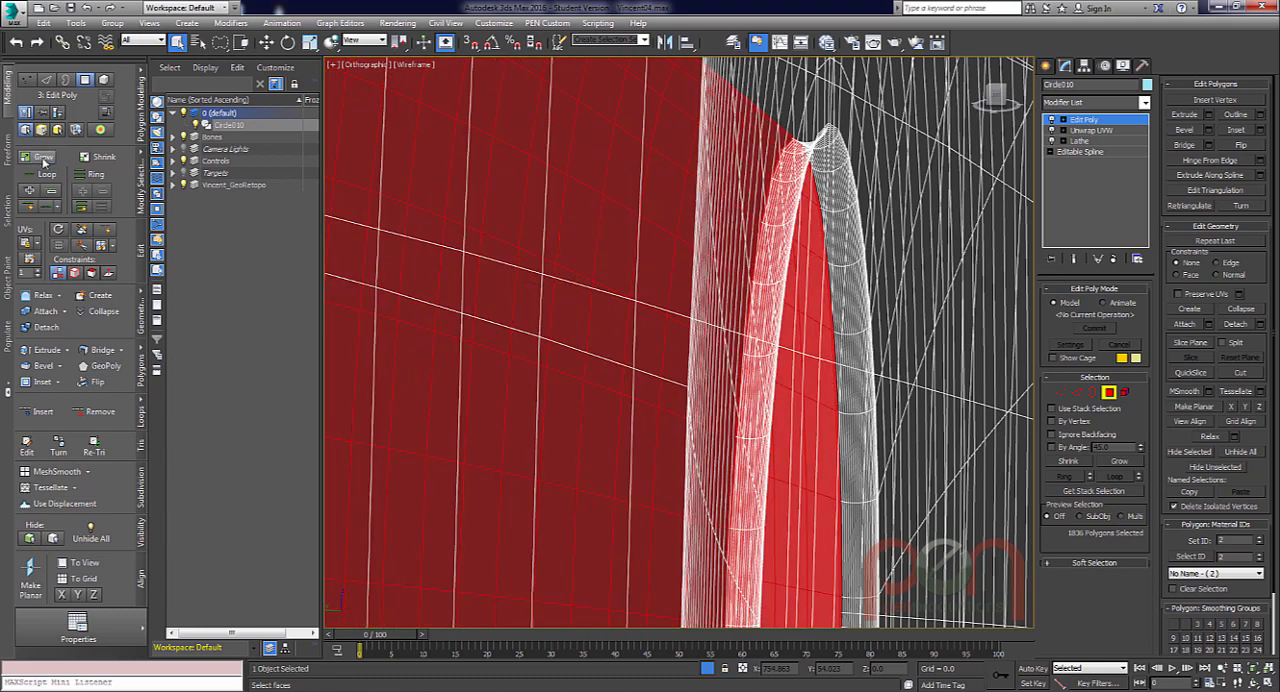
# Check the selection's boundary at the iris rim, assign material ID 3 to the pupil cup polygons, and leave polygon editing.
pyautogui.keyDown('alt'); pyautogui.moveTo(740, 320); pyautogui.dragTo(758, 287, button='middle'); pyautogui.keyUp('alt')
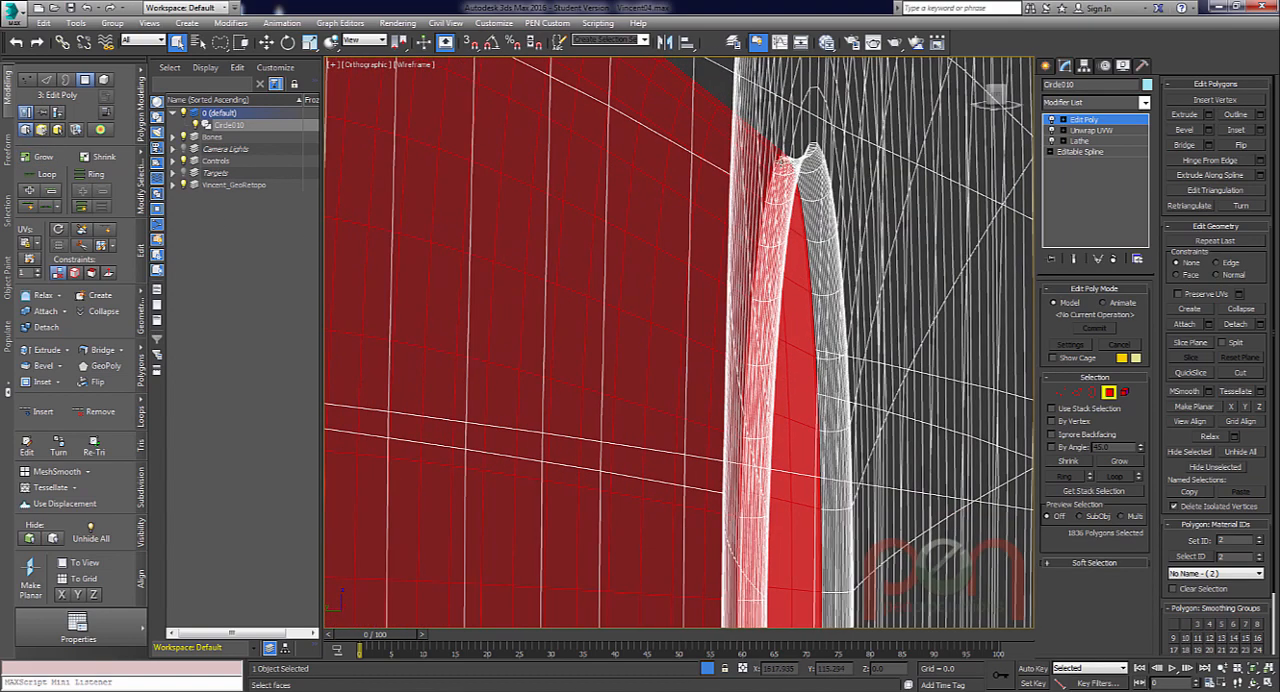
pyautogui.keyDown('alt'); pyautogui.moveTo(750, 242); pyautogui.dragTo(826, 130, button='middle'); pyautogui.keyUp('alt')
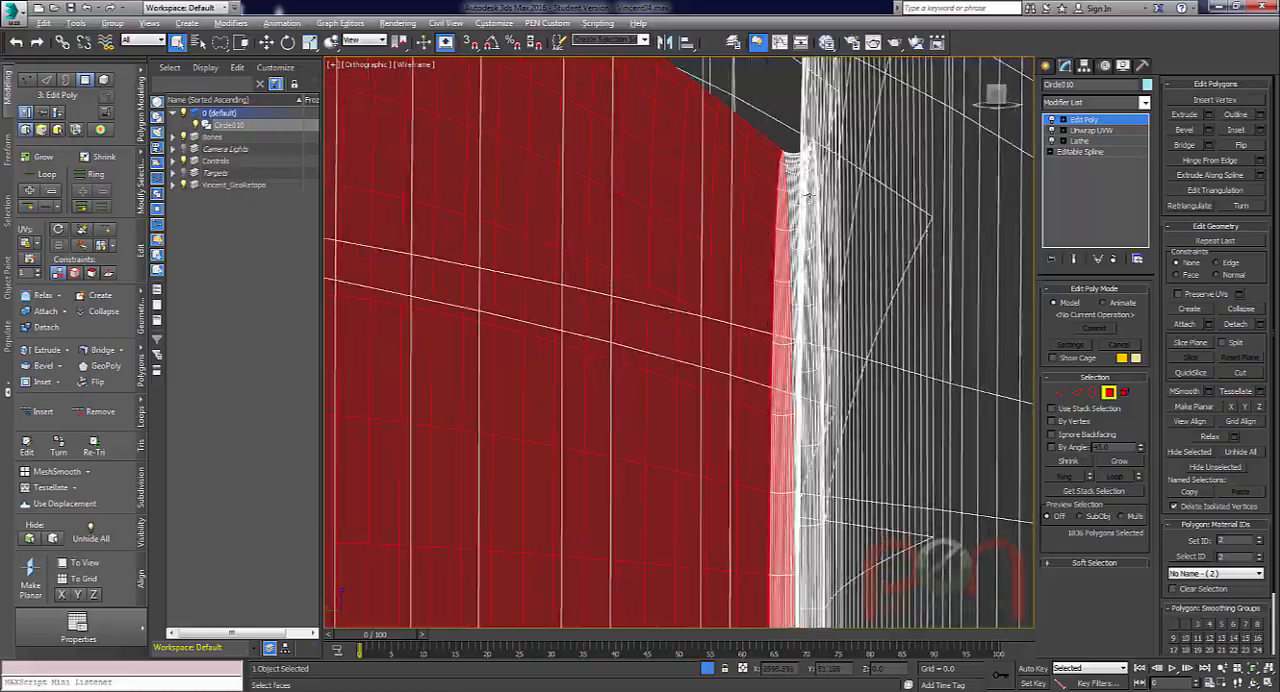
pyautogui.keyDown('alt'); pyautogui.moveTo(807, 193); pyautogui.dragTo(708, 303, button='middle'); pyautogui.keyUp('alt')
pyautogui.scroll(-5, 735, 290)
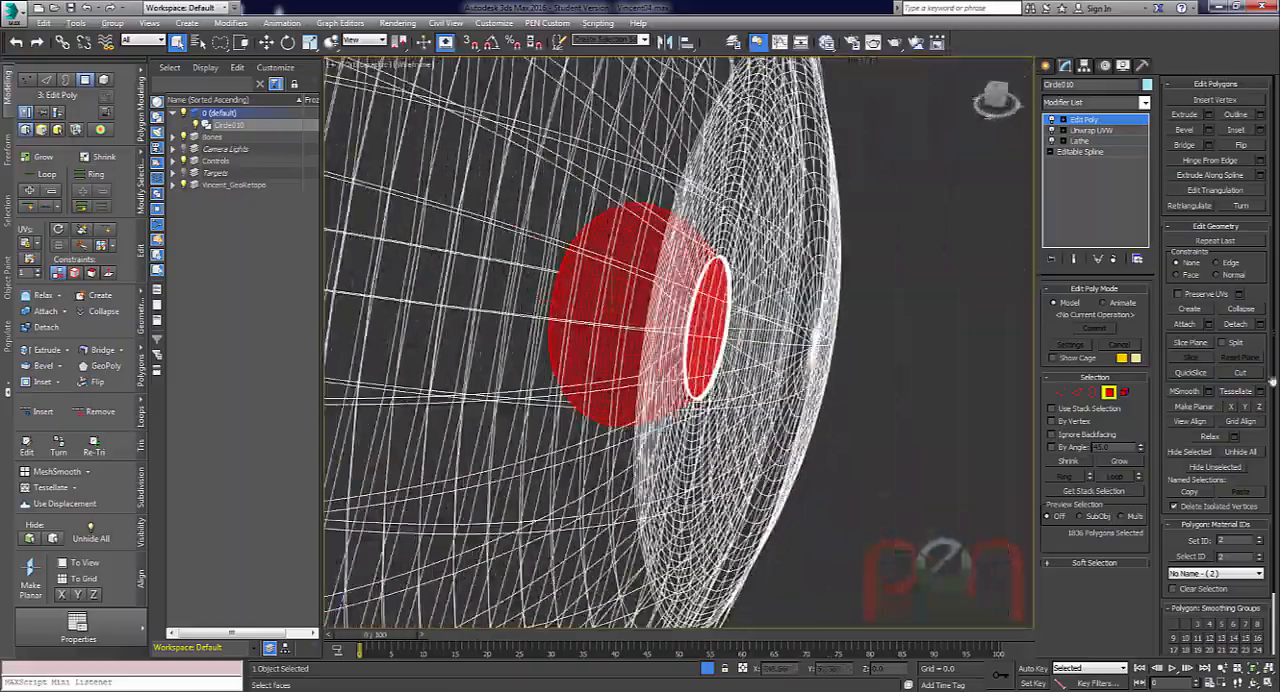
pyautogui.click(1259, 537)
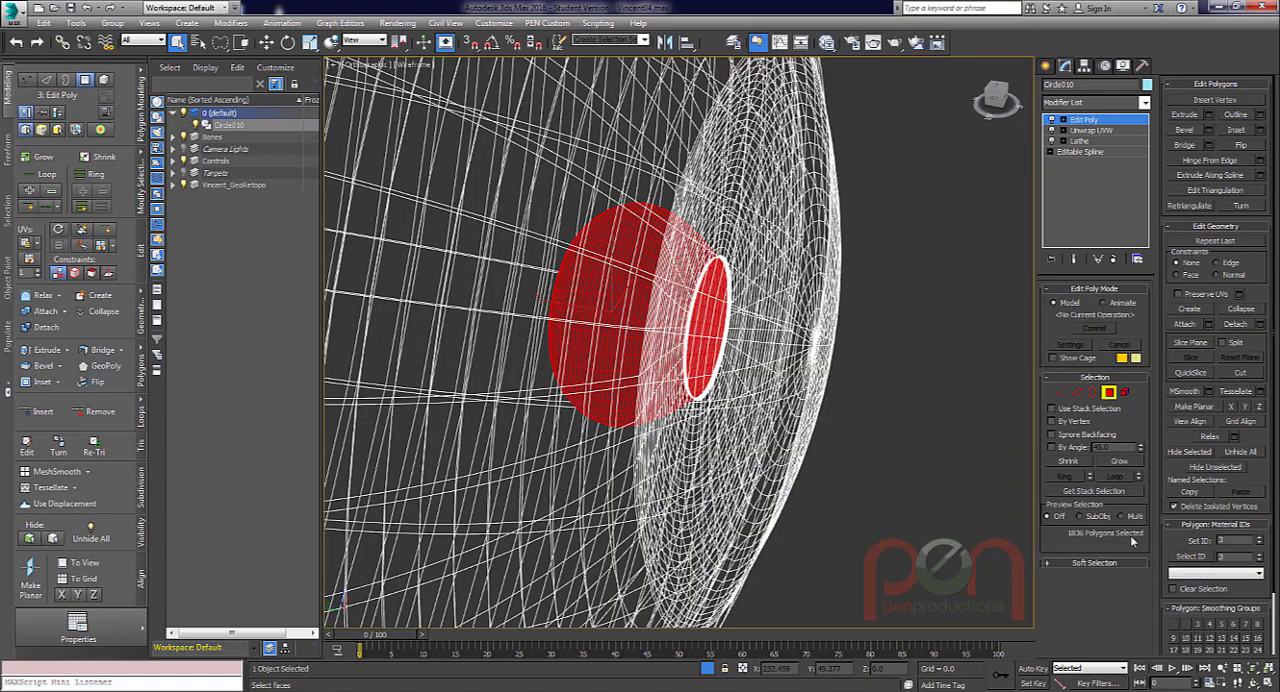
pyautogui.scroll(-5, 838, 296)
pyautogui.keyDown('alt'); pyautogui.moveTo(884, 254); pyautogui.dragTo(768, 302, button='middle'); pyautogui.keyUp('alt')
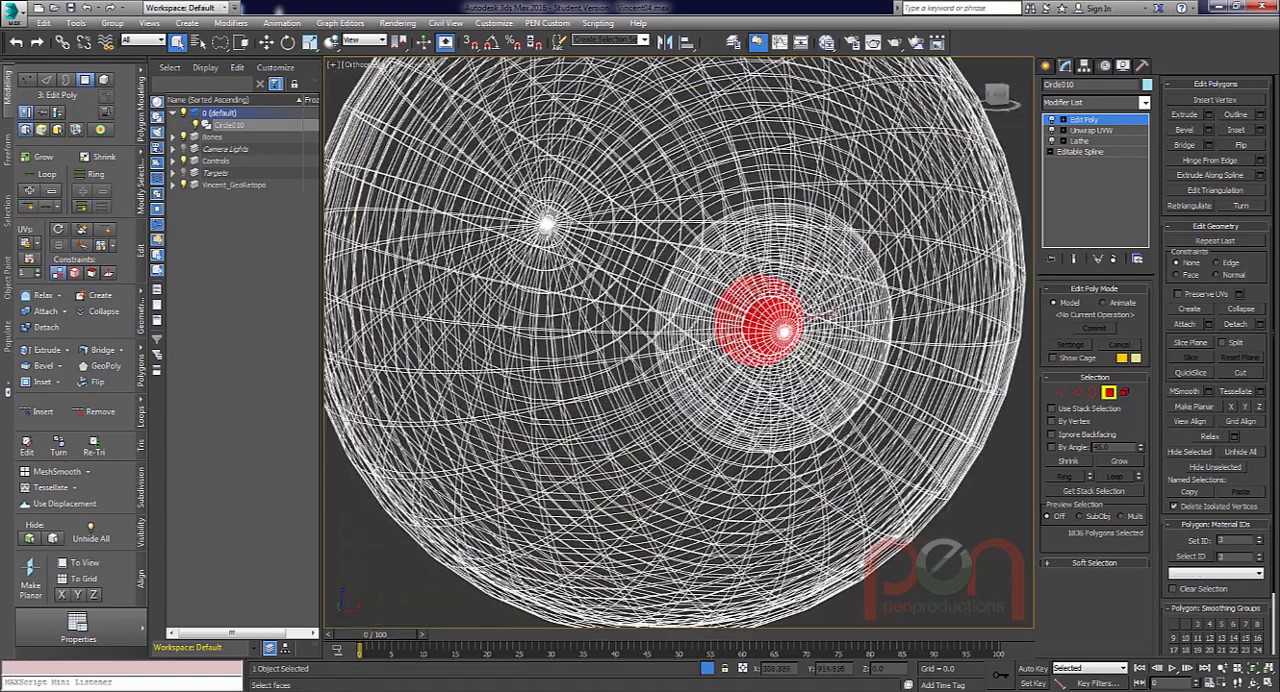
pyautogui.click(1117, 391)
# Set the number of sub-materials in the eyeball's Multi/Sub-Object material to 3.
pyautogui.press('m')
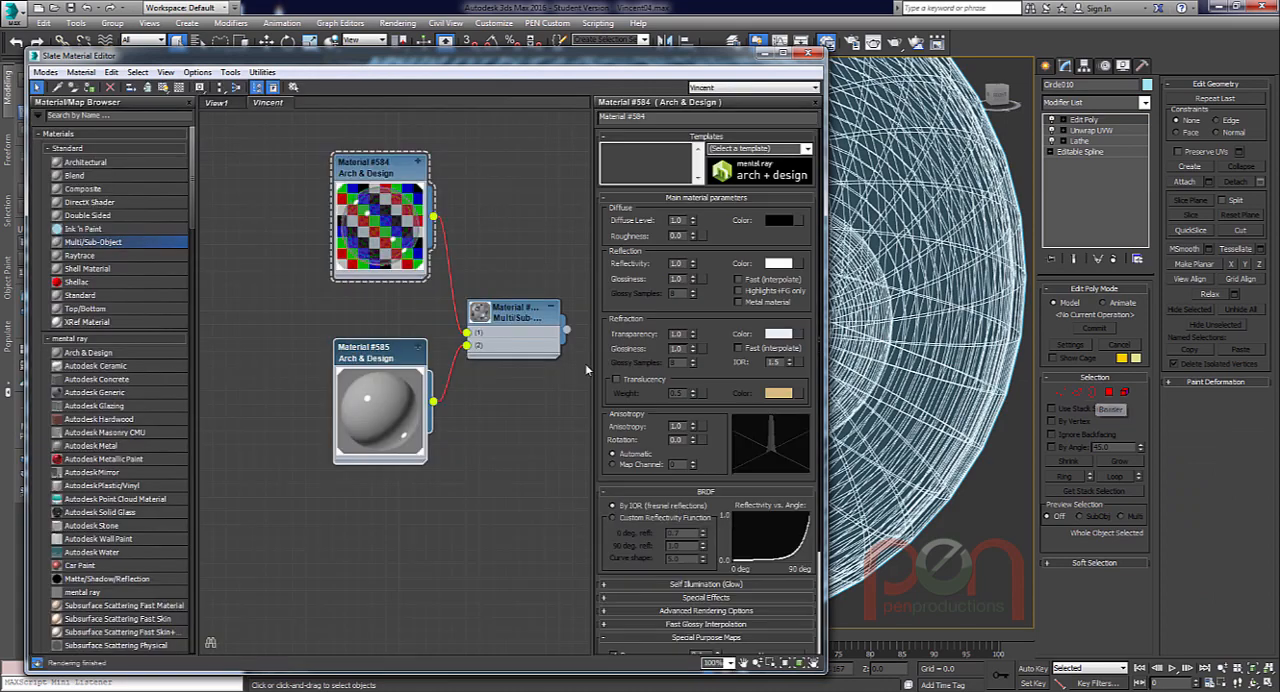
pyautogui.doubleClick(513, 313)
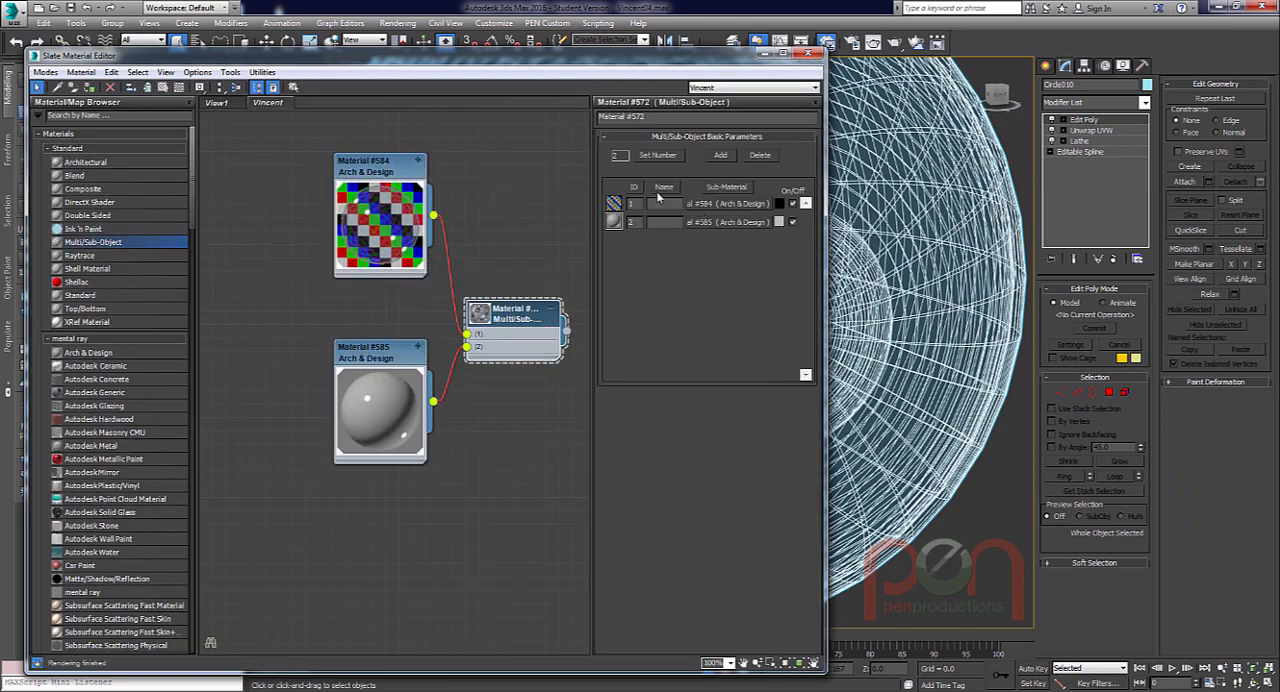
pyautogui.click(657, 155)
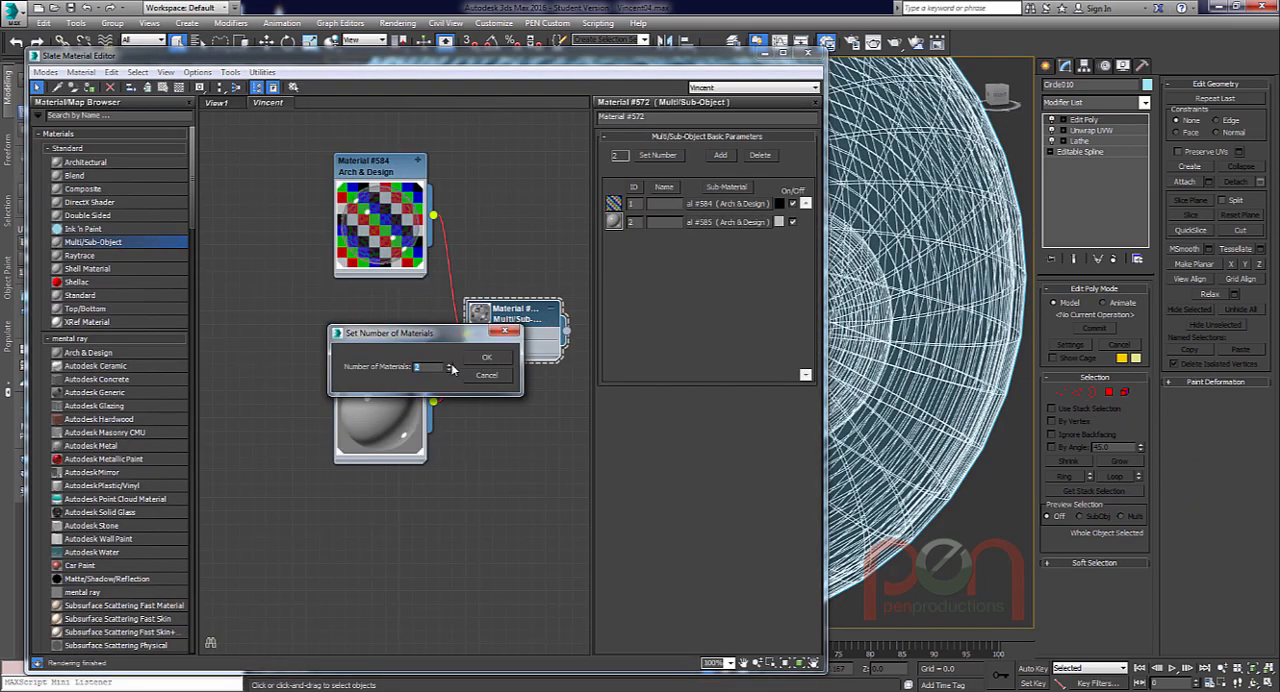
pyautogui.click(486, 357)
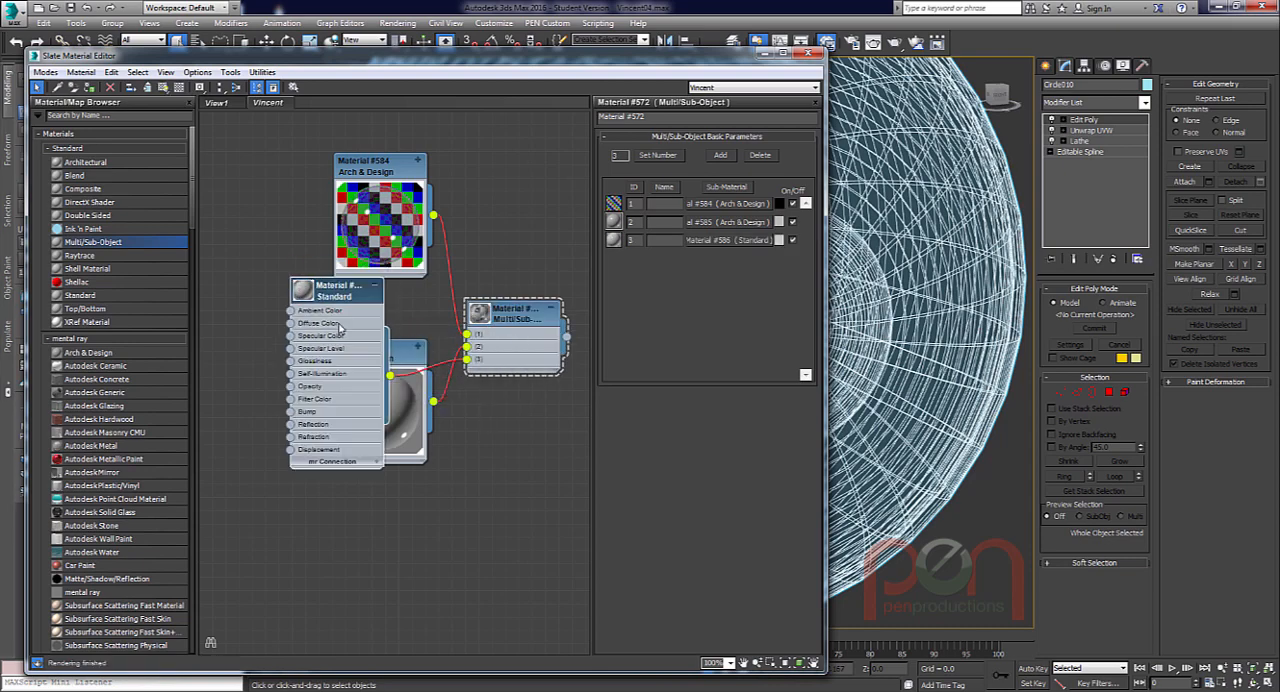
# Rearrange the sub-material nodes, set the new Standard sub-material's diffuse color to black, and close the material editor.
pyautogui.moveTo(378, 397); pyautogui.dragTo(365, 344)
pyautogui.click(380, 452)
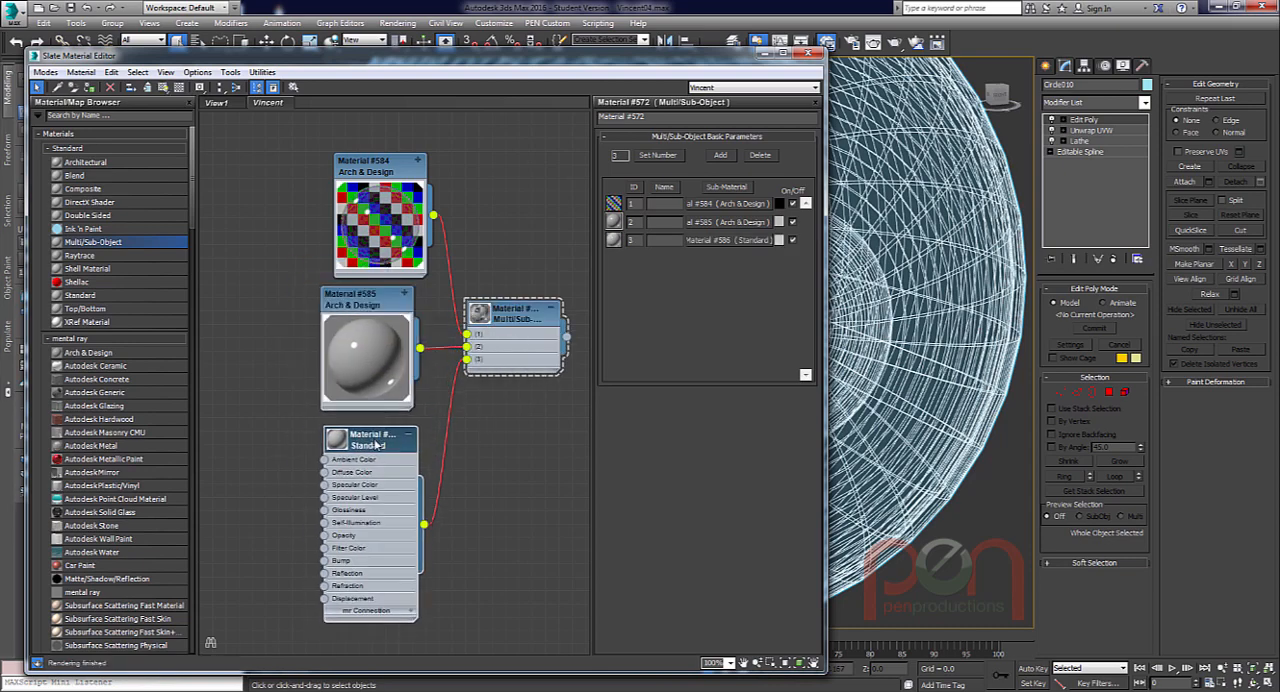
pyautogui.doubleClick(372, 450)
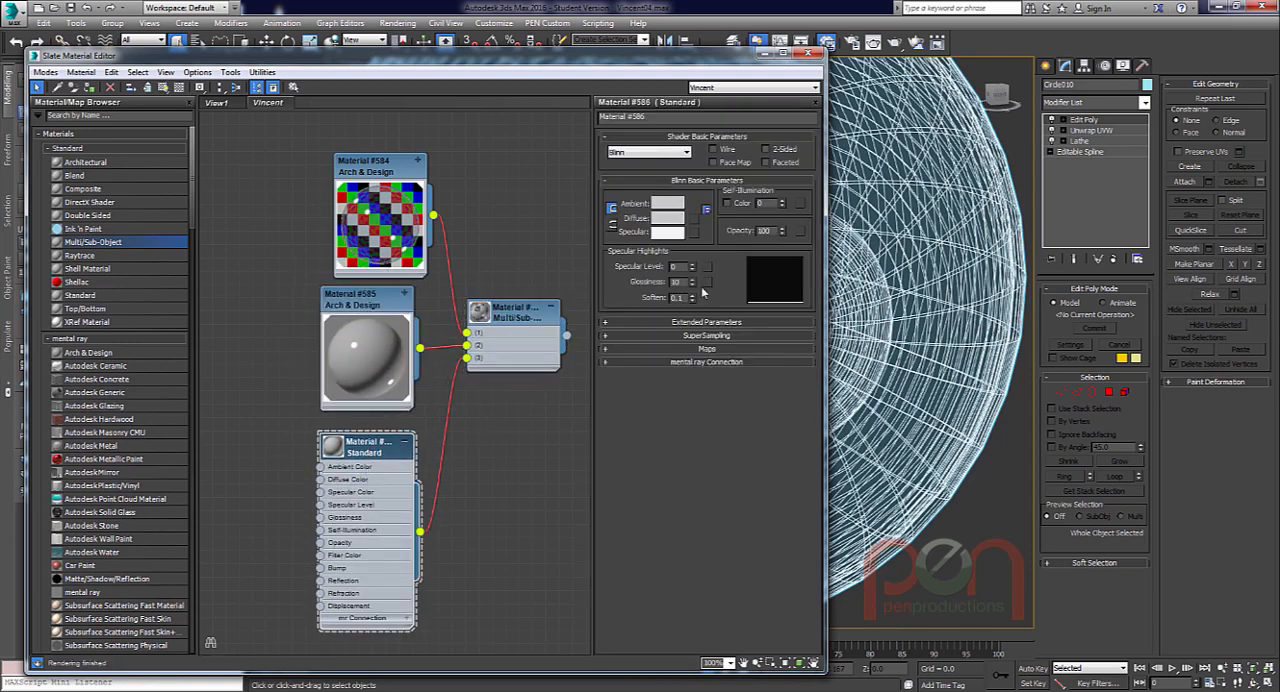
pyautogui.click(668, 219)
pyautogui.moveTo(386, 118); pyautogui.dragTo(388, 82)
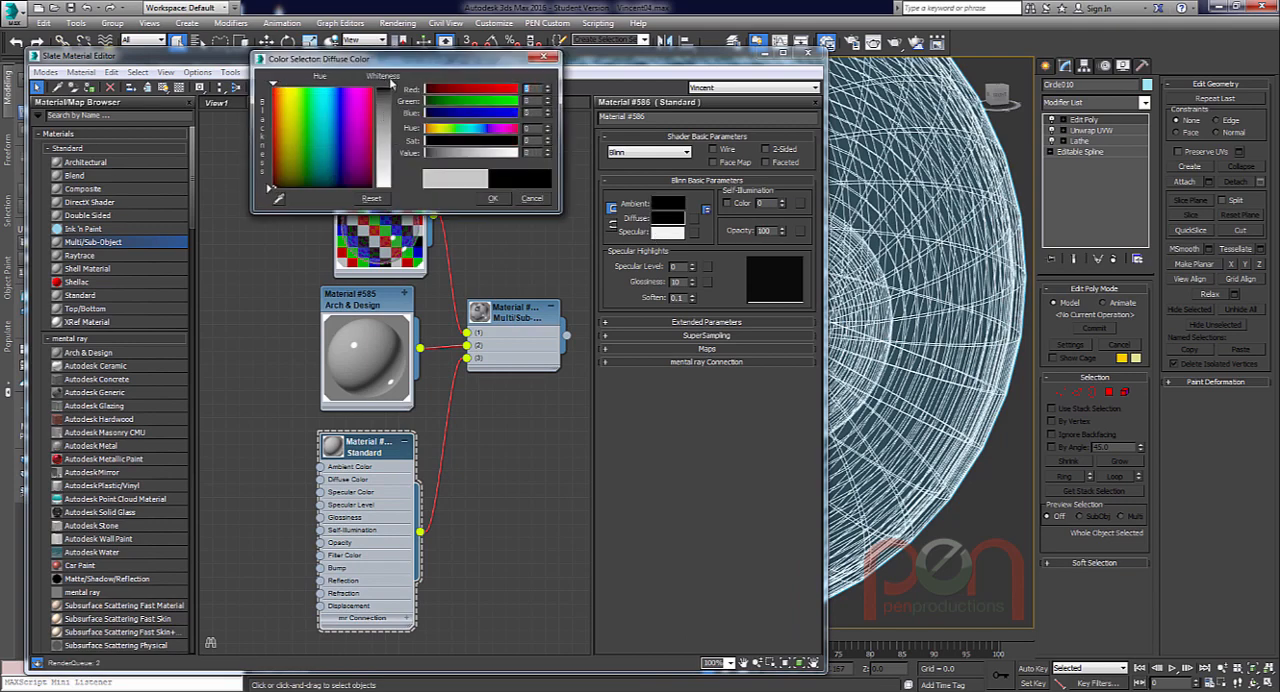
pyautogui.click(494, 199)
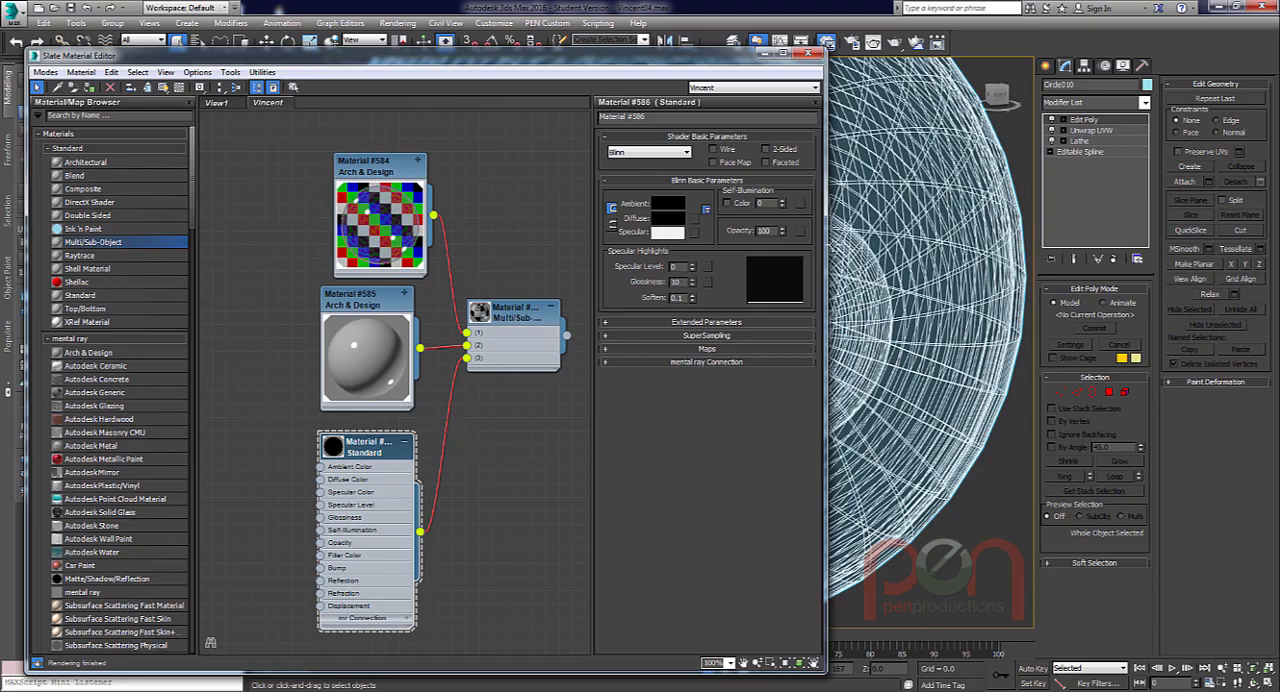
pyautogui.click(810, 53)
# Frame the whole eyeball from the front and render it to test the black pupil material.
pyautogui.scroll(-4, 735, 317)
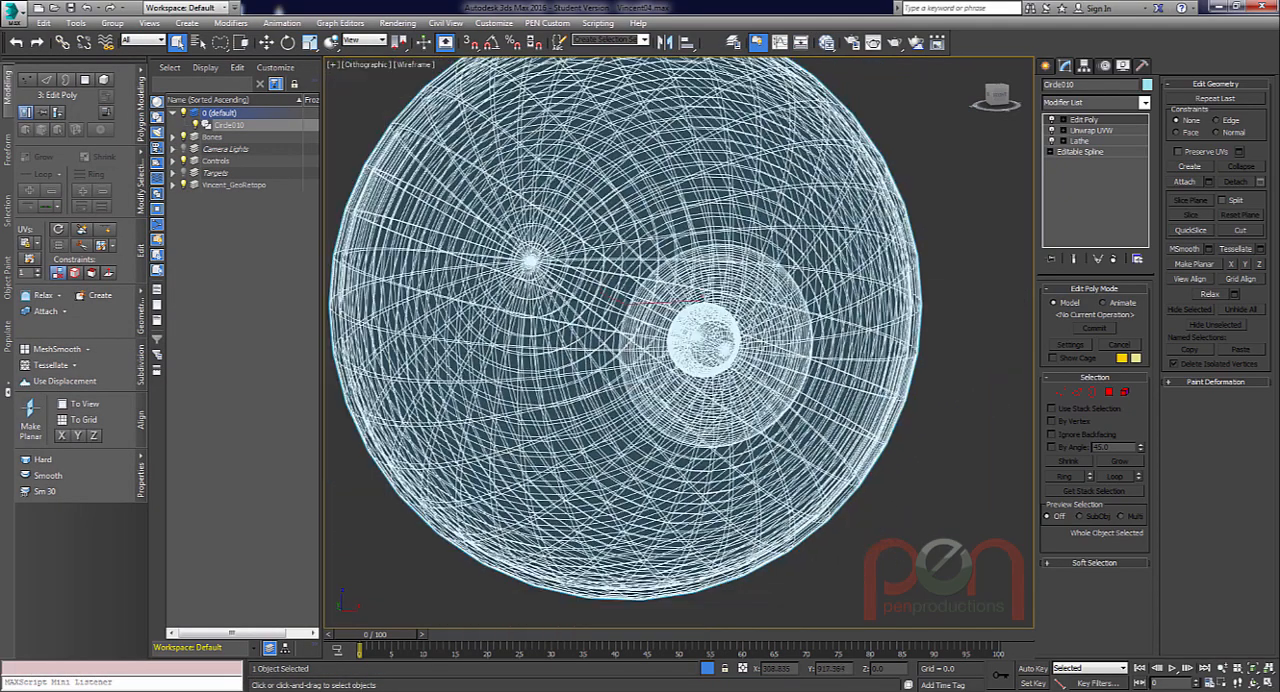
pyautogui.moveTo(708, 305); pyautogui.dragTo(704, 303, button='middle')
pyautogui.hotkey('shift', 'q')
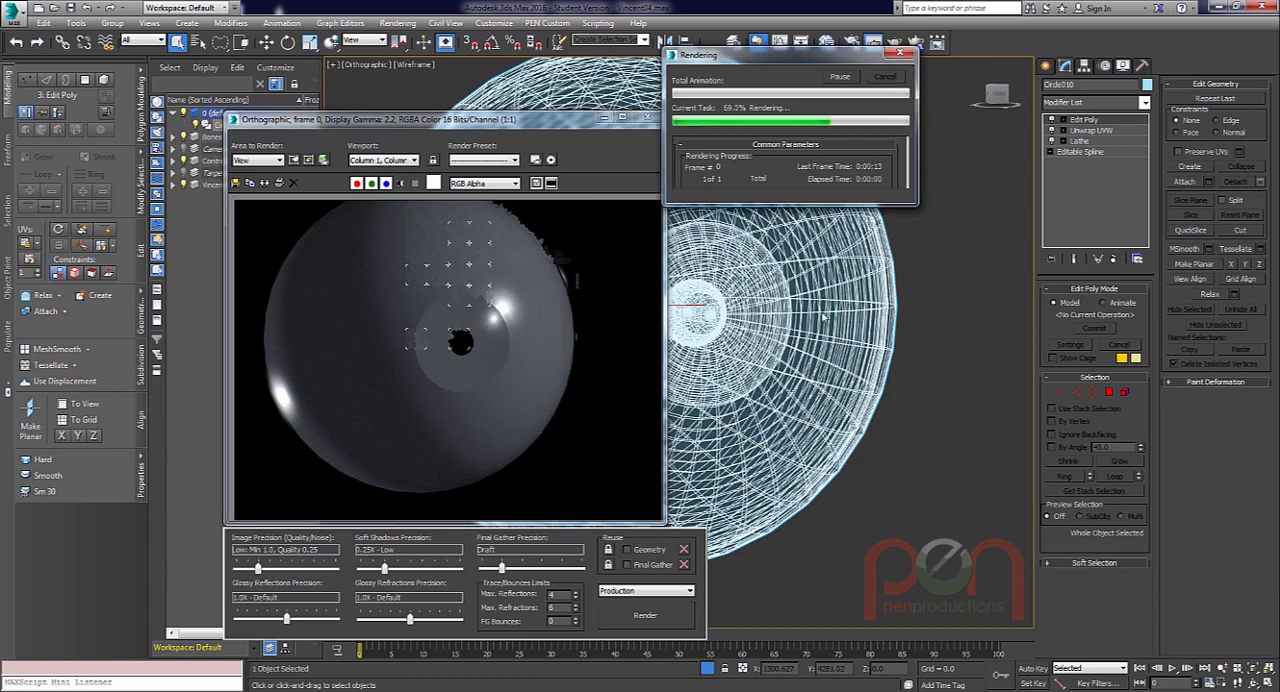
# Examine the eyeball wireframe from the side, focusing on the gap between the iris edge and the outer shell.
pyautogui.keyDown('alt'); pyautogui.moveTo(790, 304); pyautogui.dragTo(862, 309, button='middle'); pyautogui.keyUp('alt')
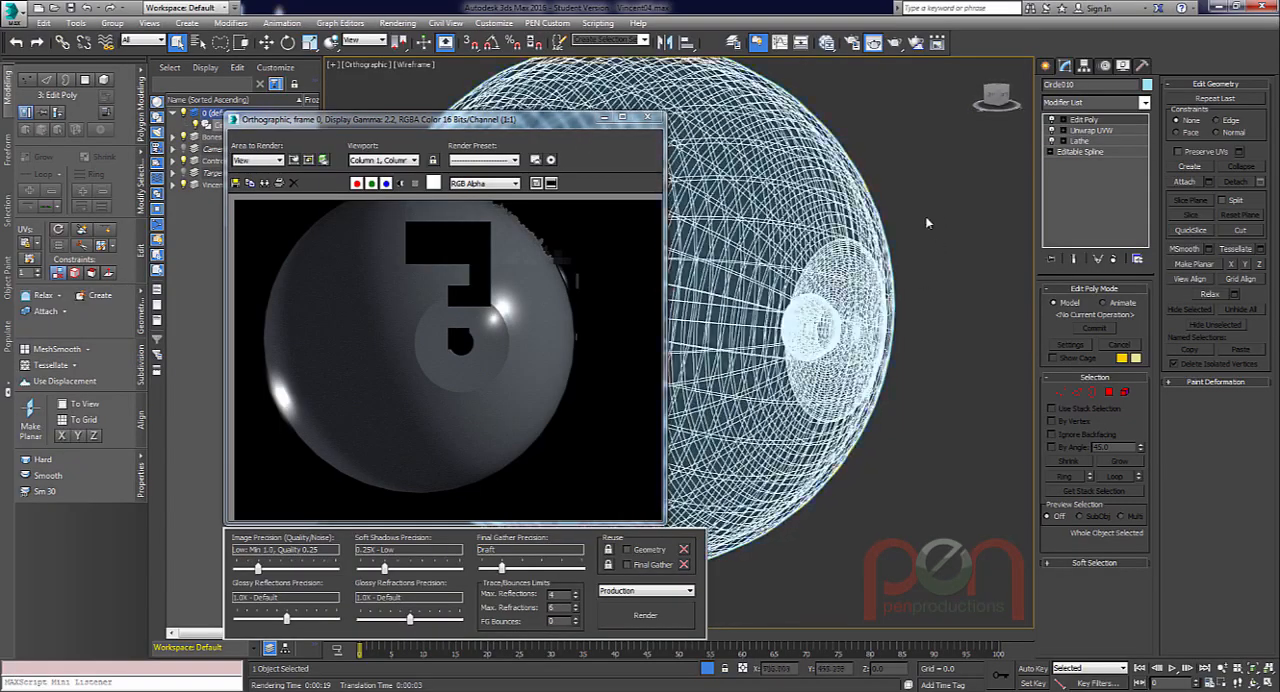
pyautogui.keyDown('alt'); pyautogui.moveTo(850, 241); pyautogui.dragTo(829, 188, button='middle'); pyautogui.keyUp('alt')
pyautogui.scroll(4, 898, 271)
pyautogui.scroll(4, 829, 188)
pyautogui.scroll(3, 879, 205)
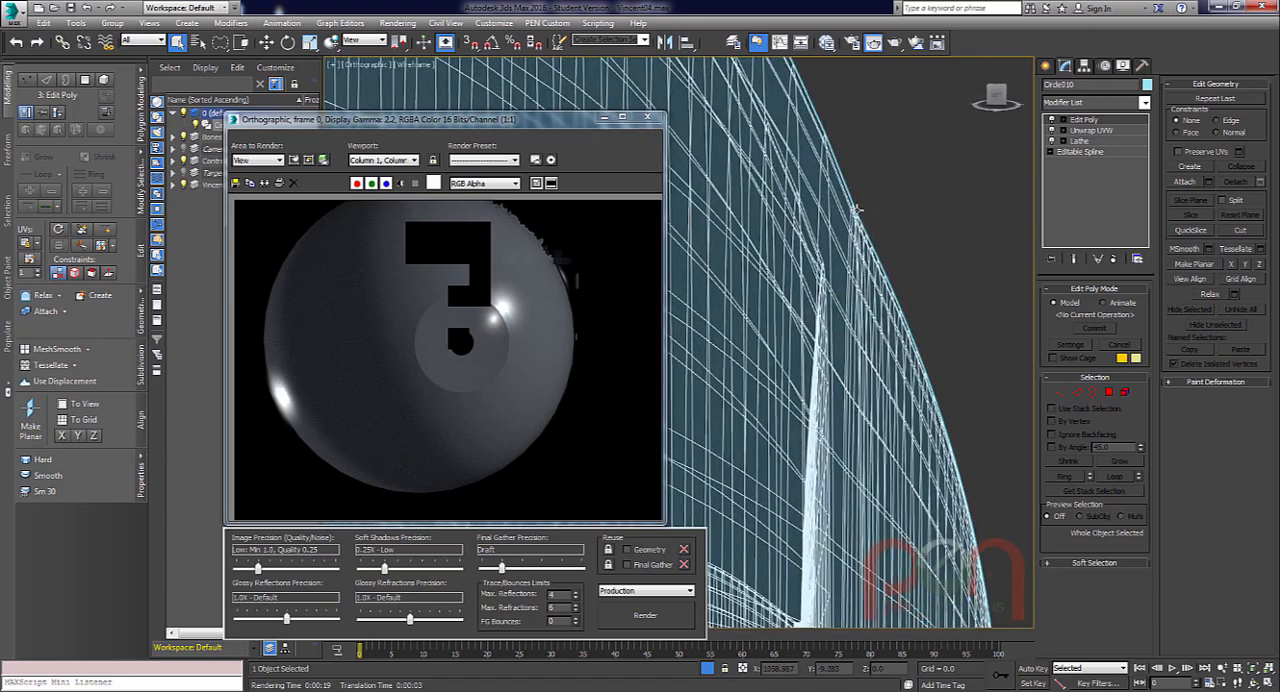
pyautogui.scroll(-4, 851, 368)
pyautogui.keyDown('alt'); pyautogui.moveTo(851, 368); pyautogui.dragTo(808, 300, button='middle'); pyautogui.keyUp('alt')
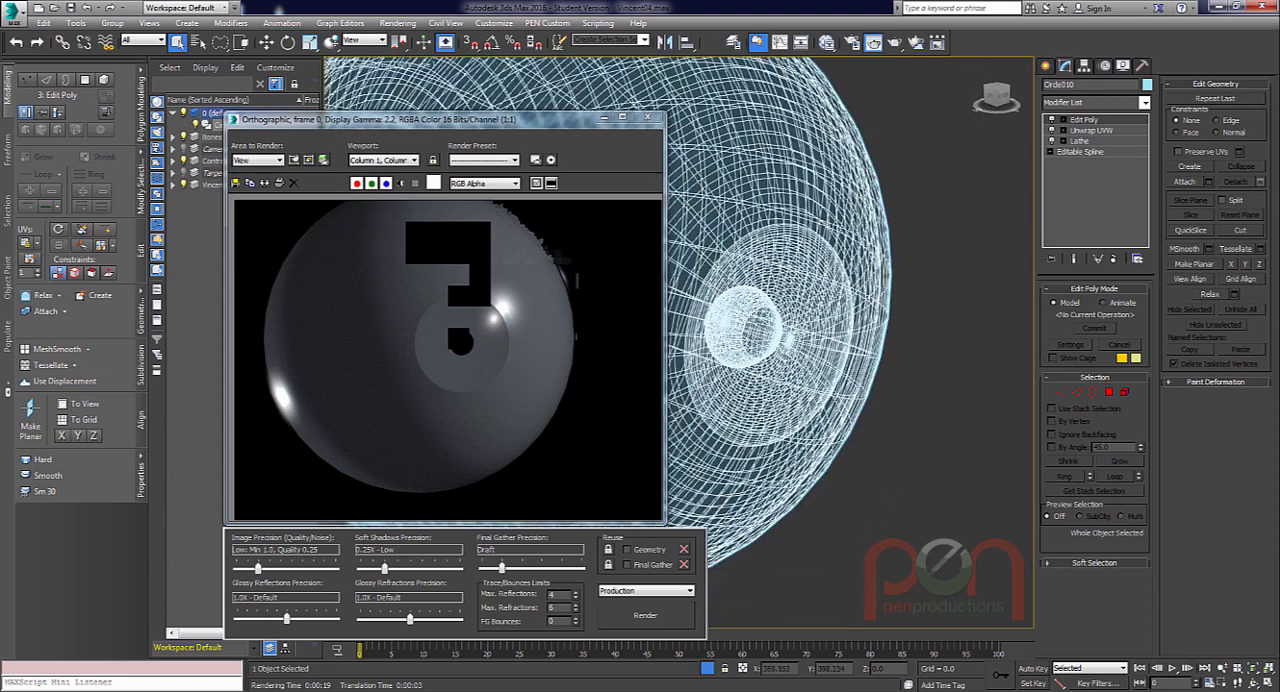
pyautogui.scroll(-3, 815, 278)
# Select all elements of the eyeball, adjust the Auto Smooth angle threshold, auto smooth them, and leave element editing.
pyautogui.click(1124, 392)
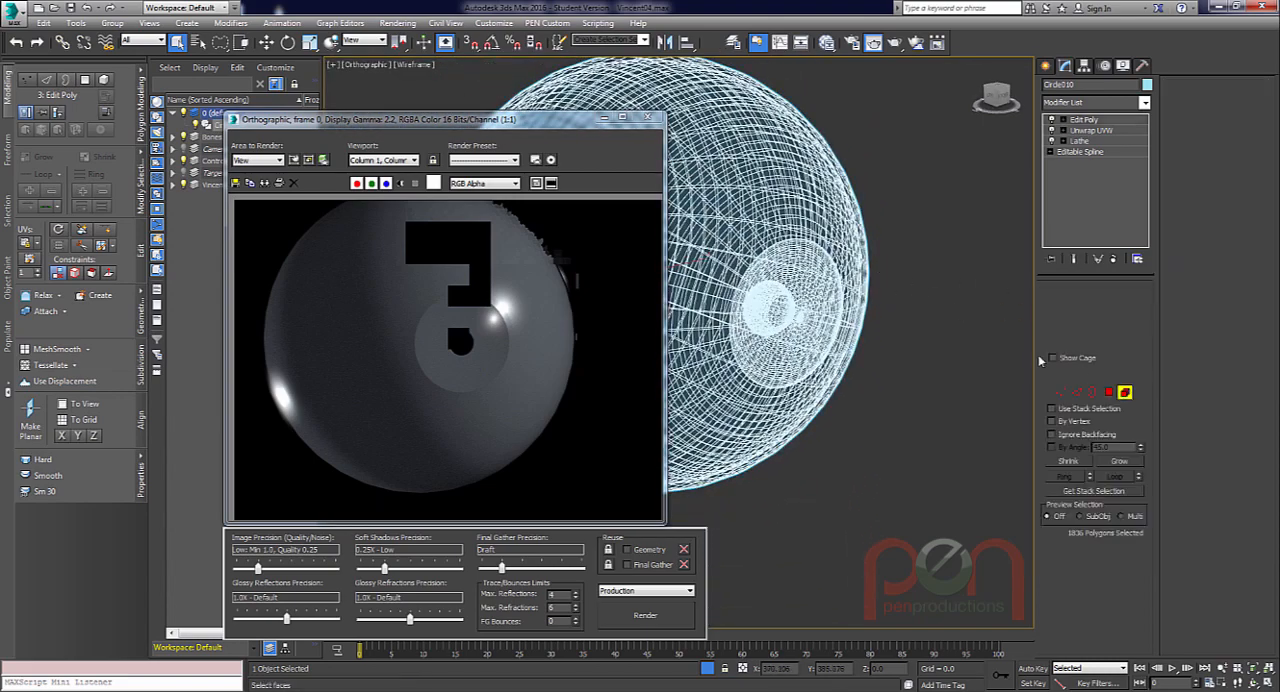
pyautogui.hotkey('ctrl', 'a')
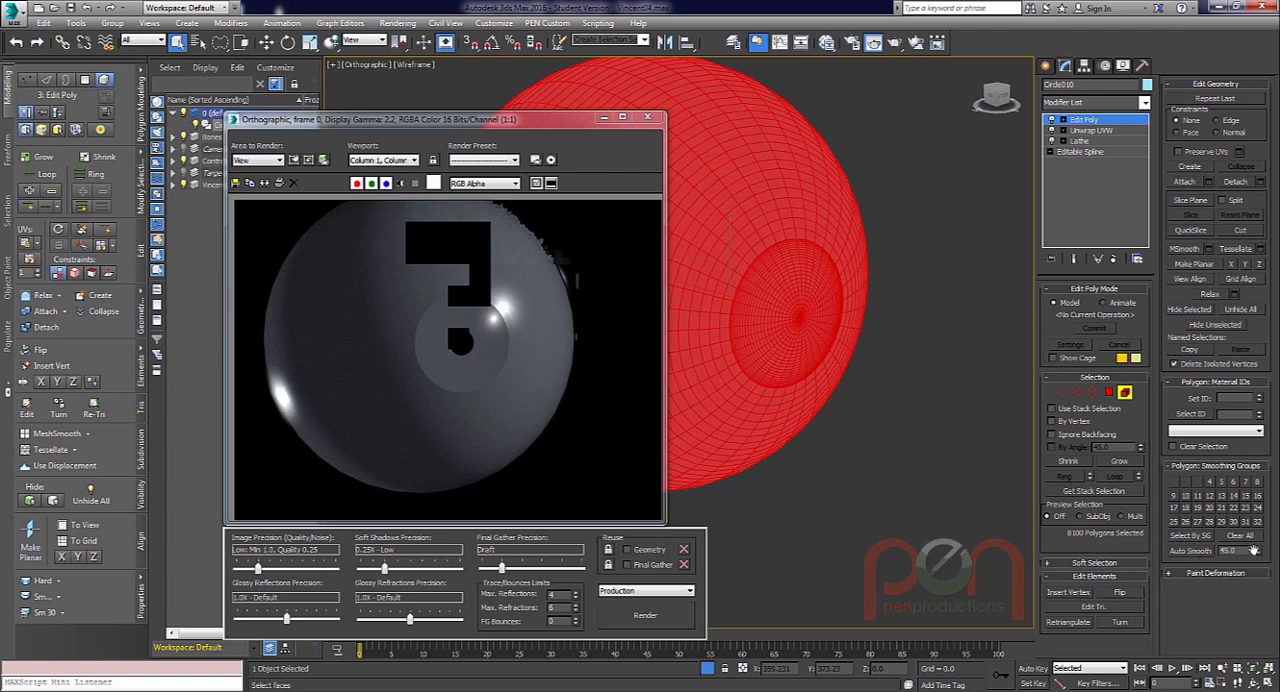
pyautogui.moveTo(1259, 549); pyautogui.dragTo(1240, 540)
pyautogui.click(1203, 556)
pyautogui.keyDown('alt'); pyautogui.moveTo(762, 361); pyautogui.dragTo(820, 340, button='middle'); pyautogui.keyUp('alt')
pyautogui.click(1124, 392)
# Switch the viewport to perspective and render the eyeball with its revised smoothing.
pyautogui.press('p')
pyautogui.scroll(-3, 814, 368)
pyautogui.hotkey('shift', 'q')
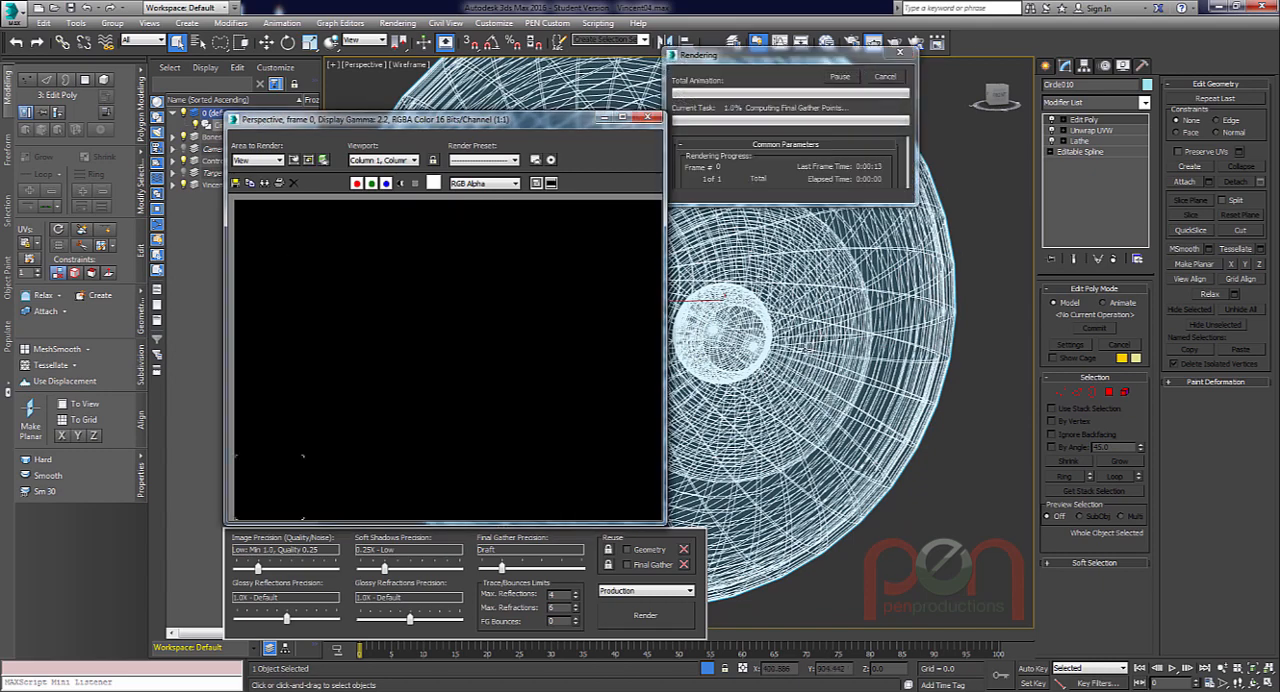
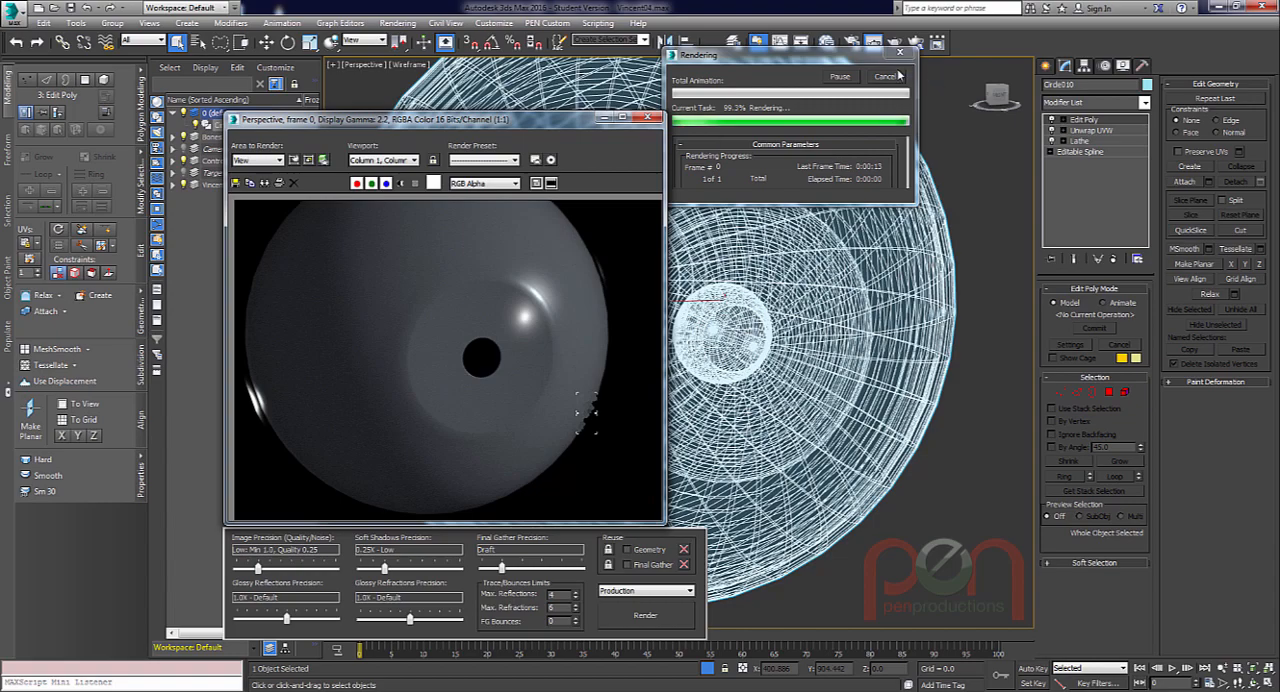
# Close the test render and set the diffuse color of Arch & Design Material #585 to white.
pyautogui.click(647, 118)
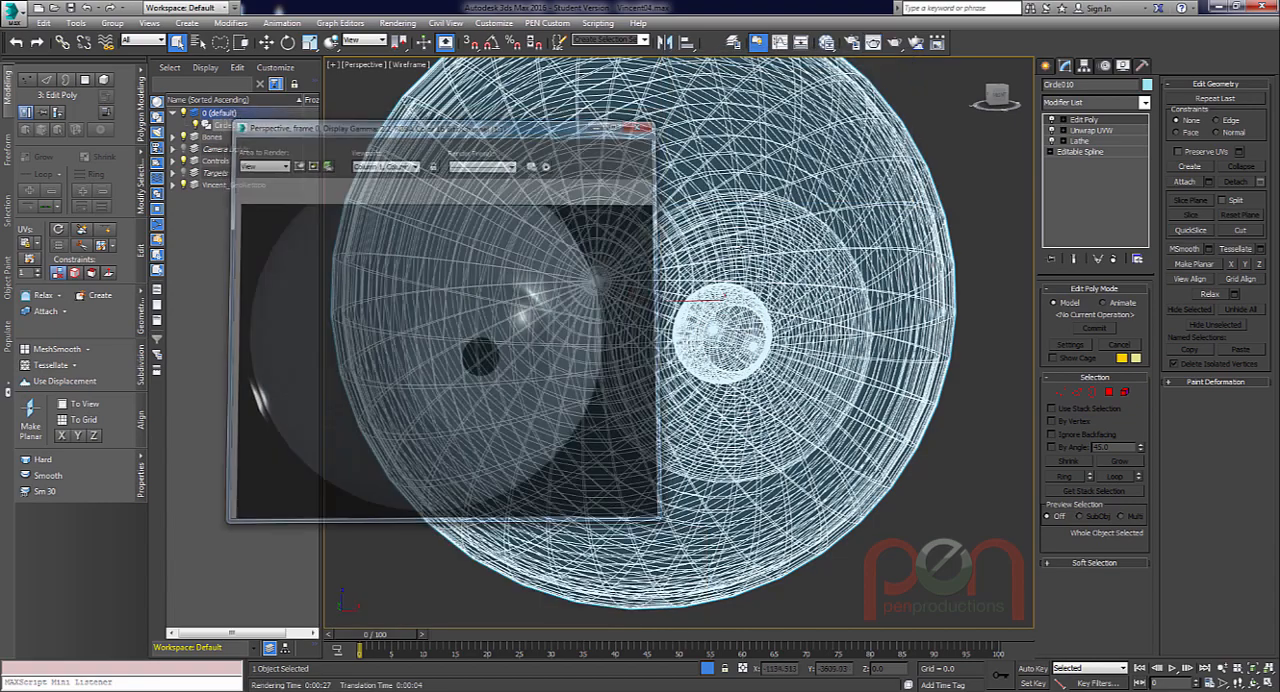
pyautogui.scroll(-4, 668, 260)
pyautogui.keyDown('alt'); pyautogui.moveTo(668, 320); pyautogui.dragTo(694, 332, button='middle'); pyautogui.keyUp('alt')
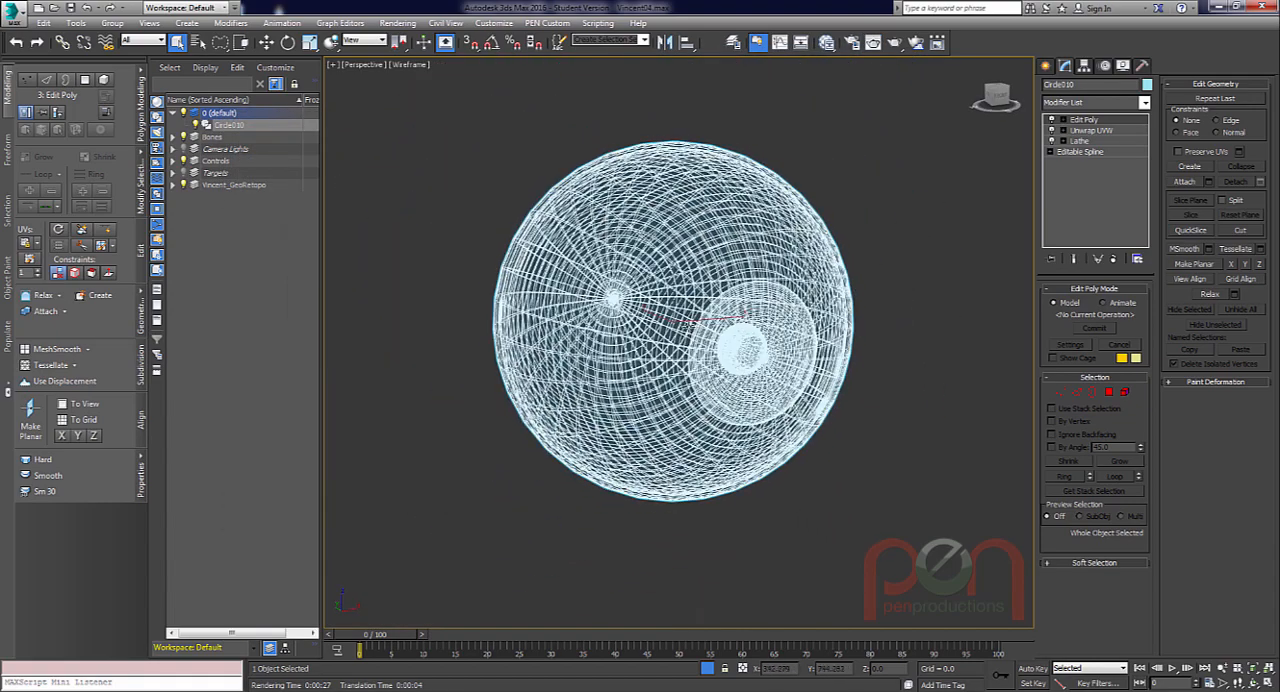
pyautogui.press('m')
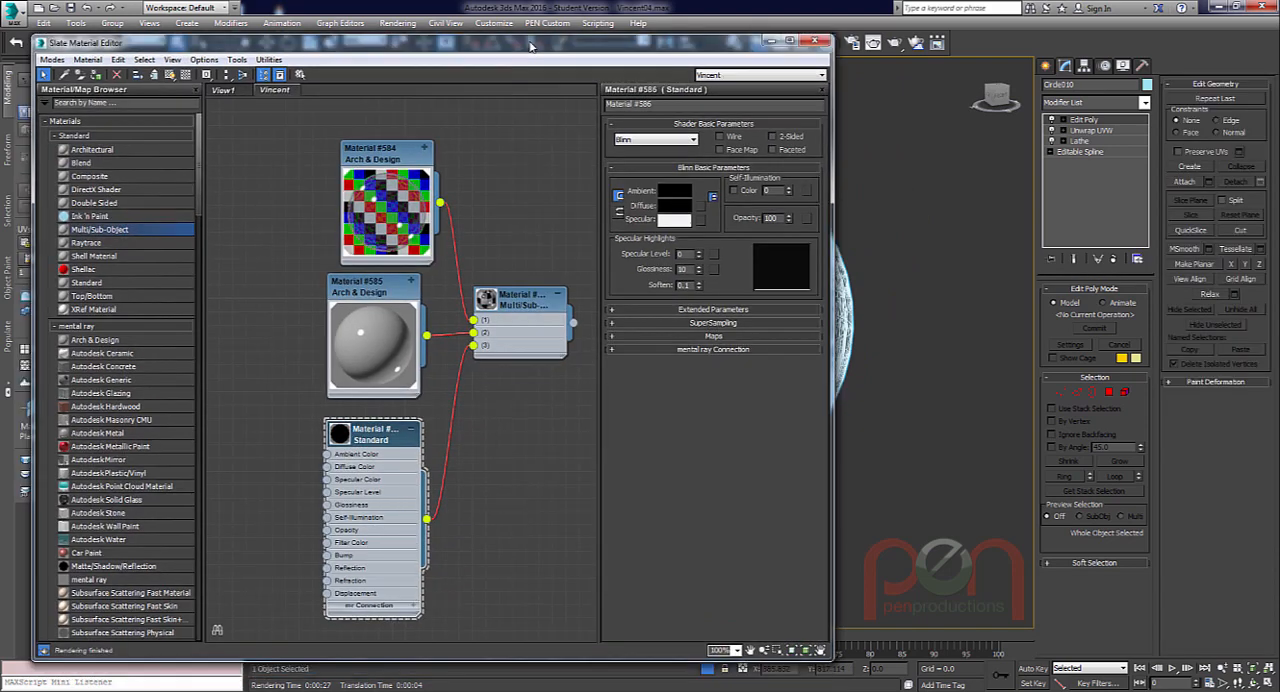
pyautogui.doubleClick(407, 290)
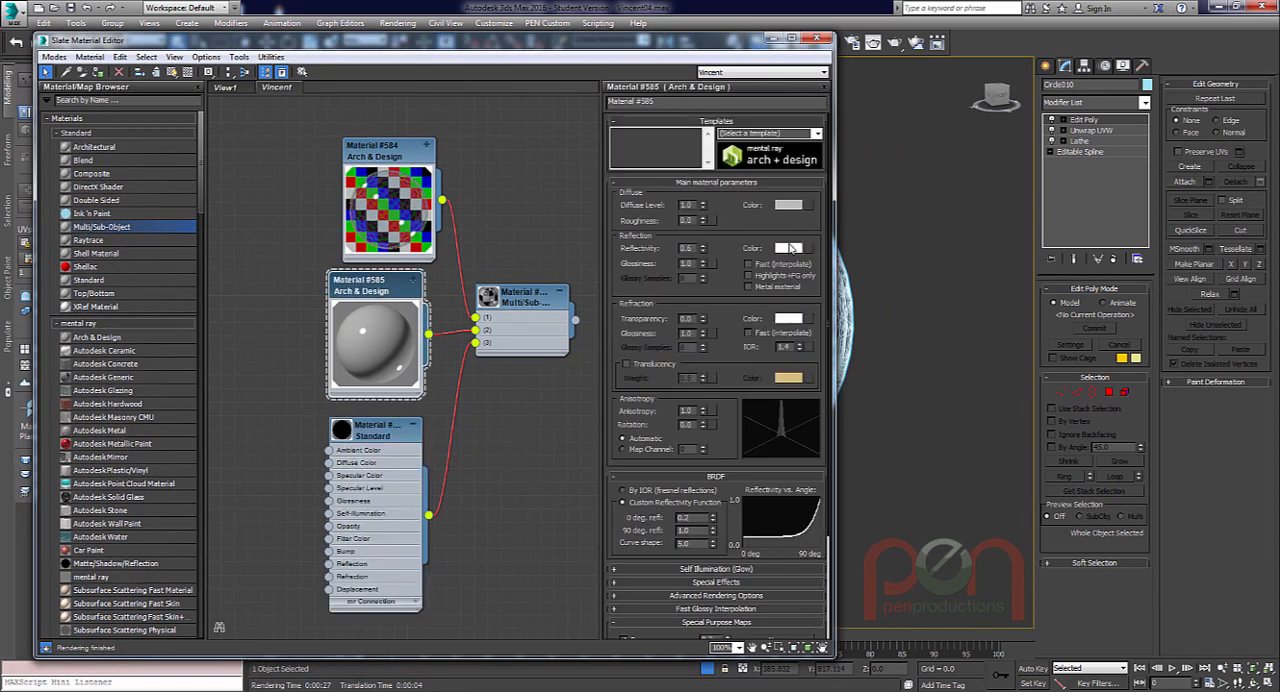
pyautogui.click(788, 204)
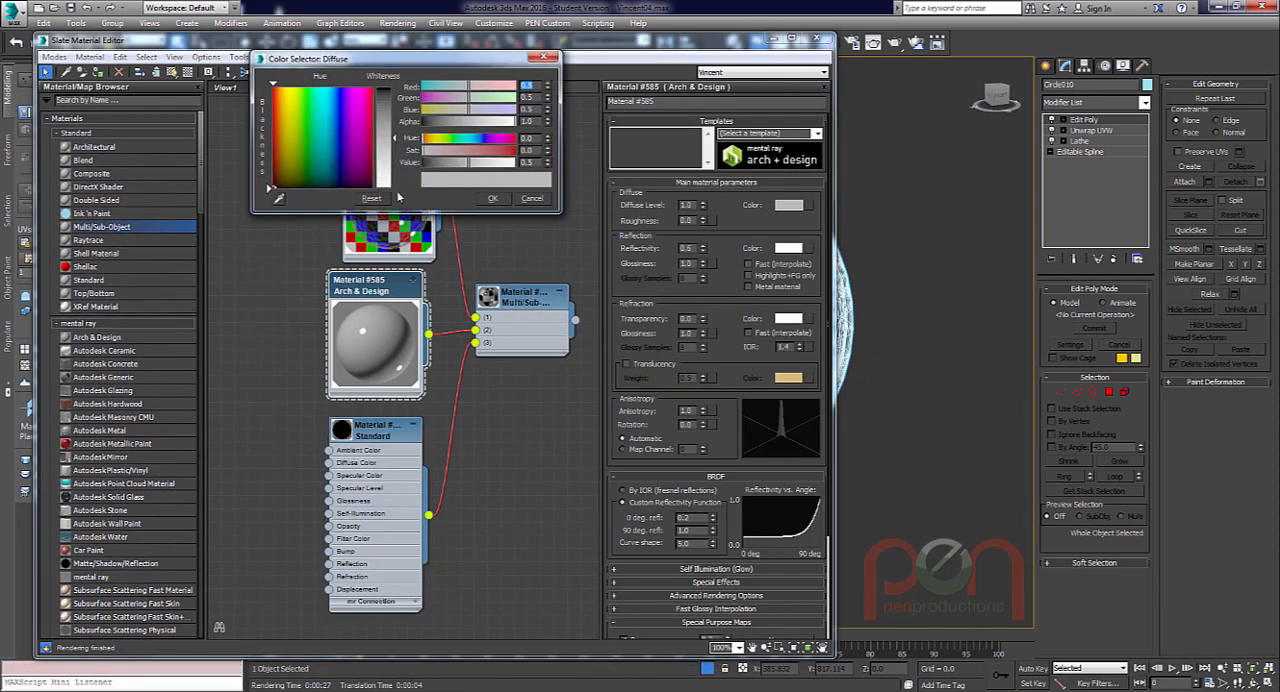
pyautogui.moveTo(394, 141); pyautogui.dragTo(394, 190)
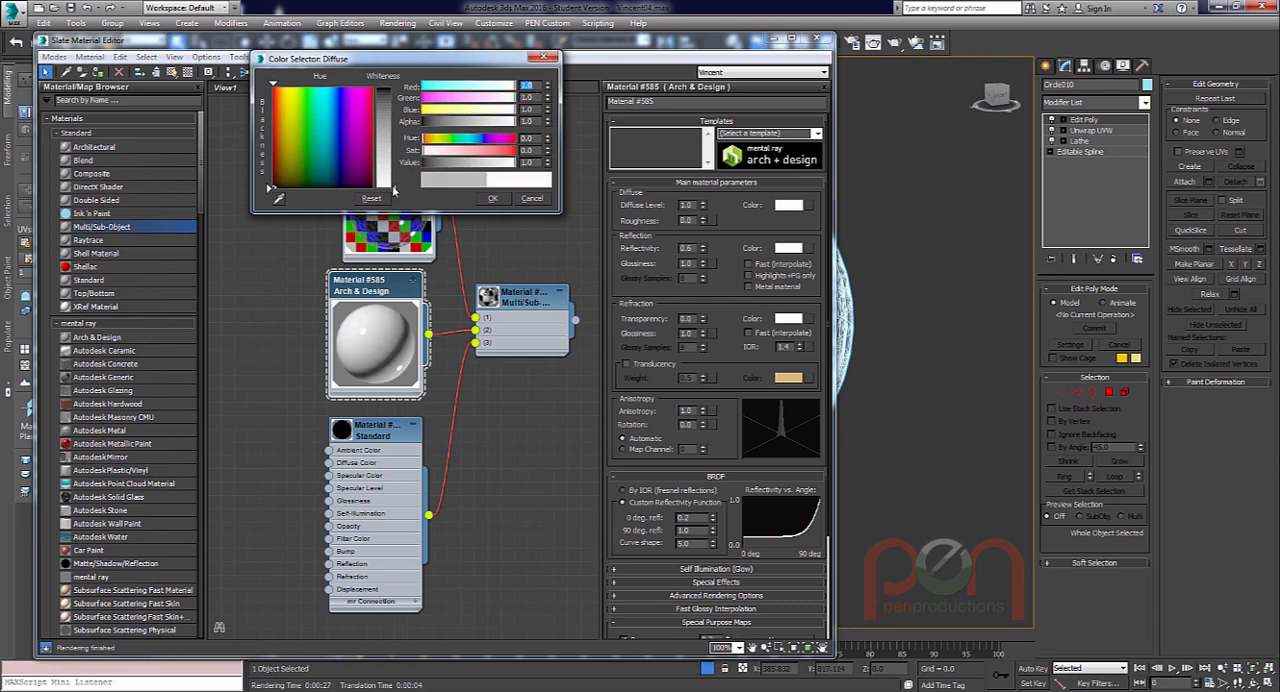
pyautogui.click(495, 200)
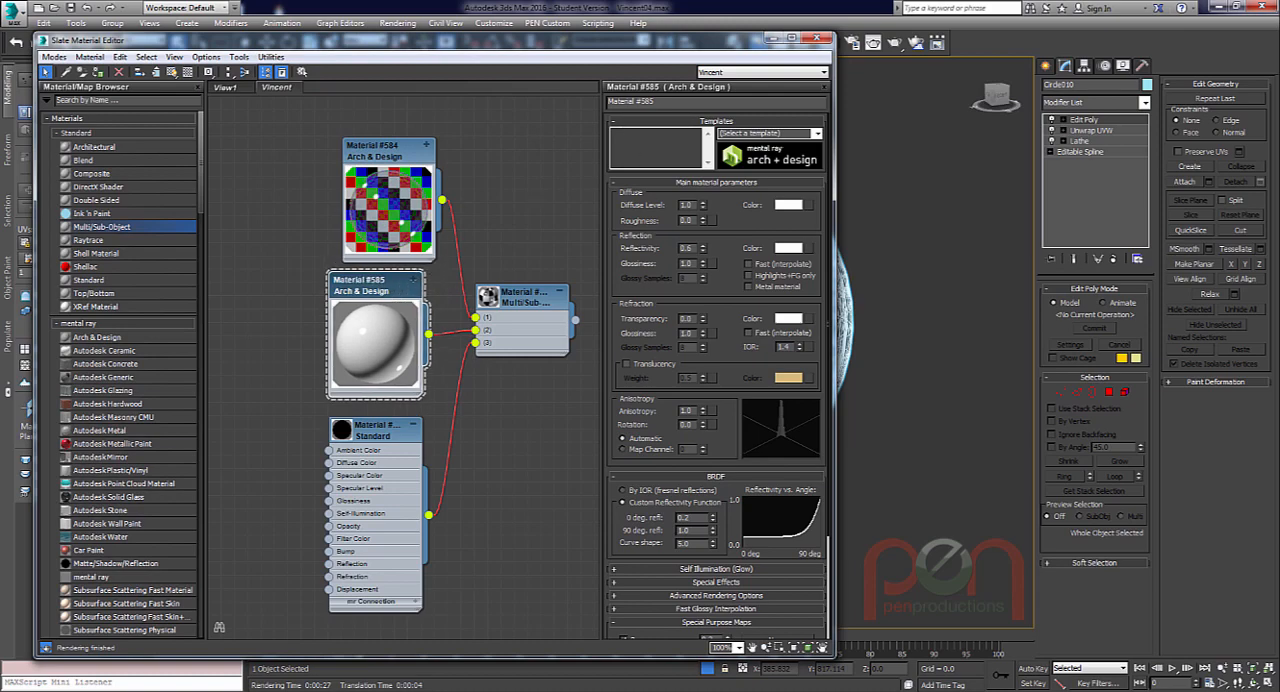
# Bring Iris.png from the FastStone image viewer into the material node view as a bitmap map and widen the material editor.
pyautogui.hotkey('alt', 'Tab')
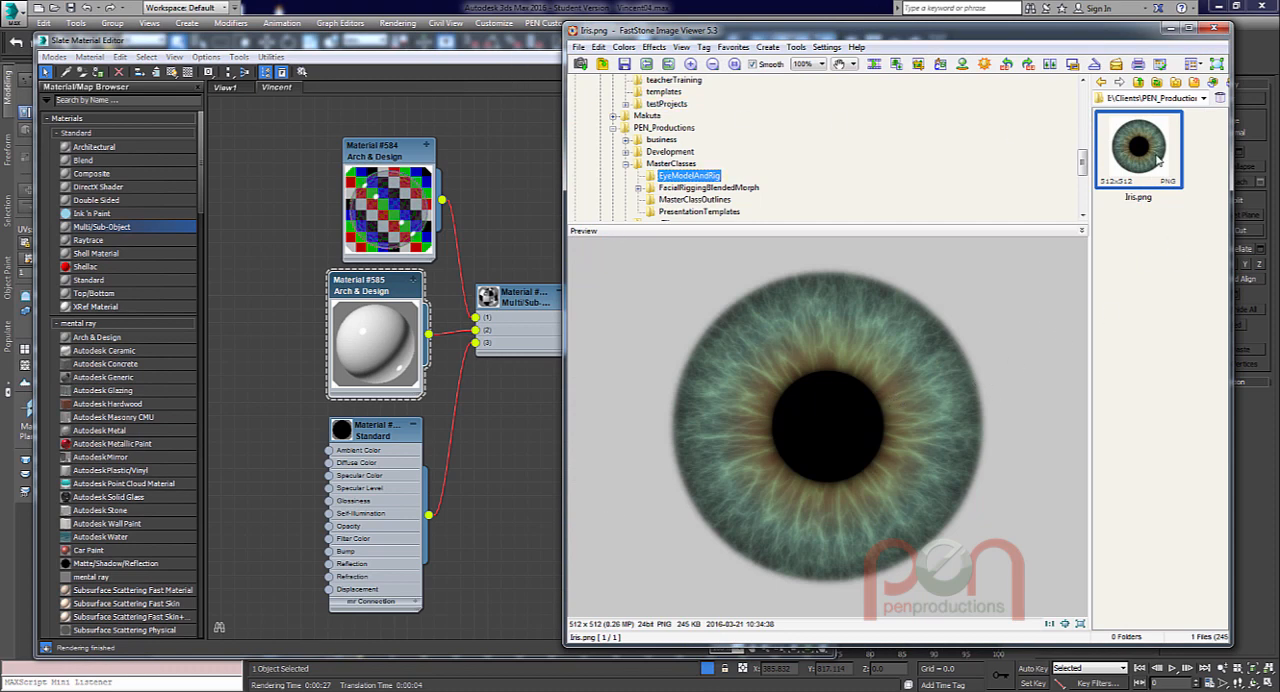
pyautogui.moveTo(1096, 178); pyautogui.dragTo(256, 286)
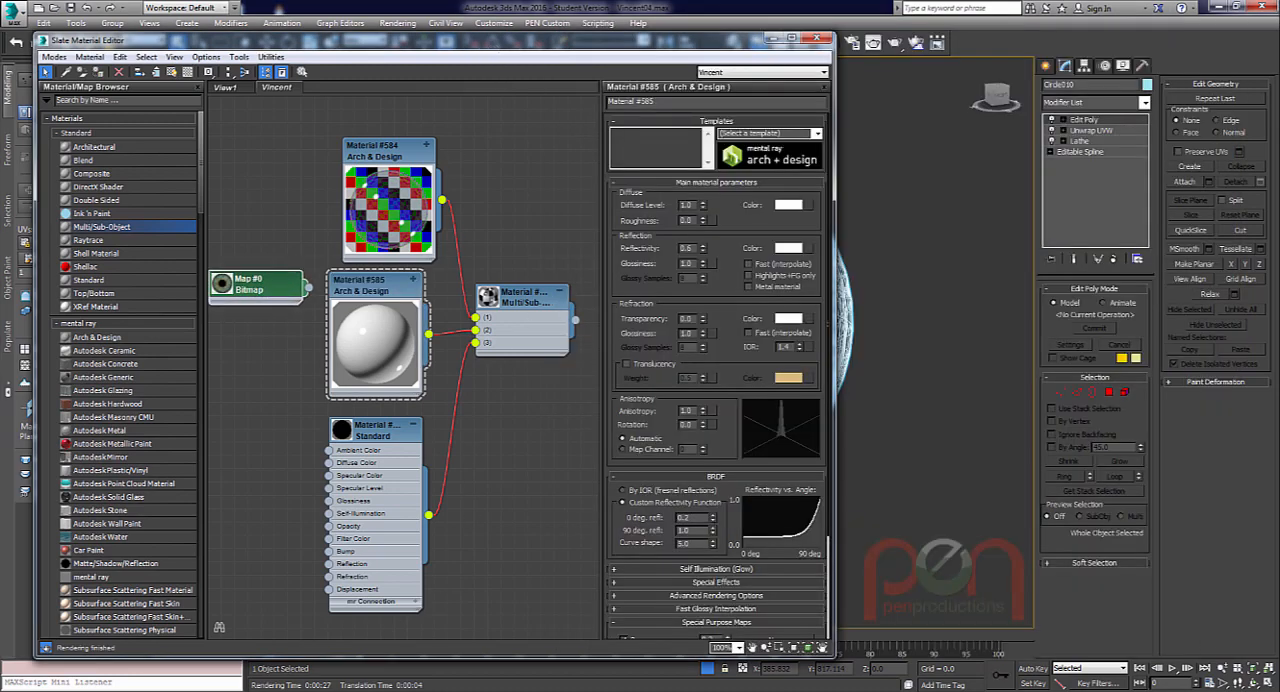
pyautogui.moveTo(183, 690)
pyautogui.moveTo(833, 124); pyautogui.dragTo(864, 124)
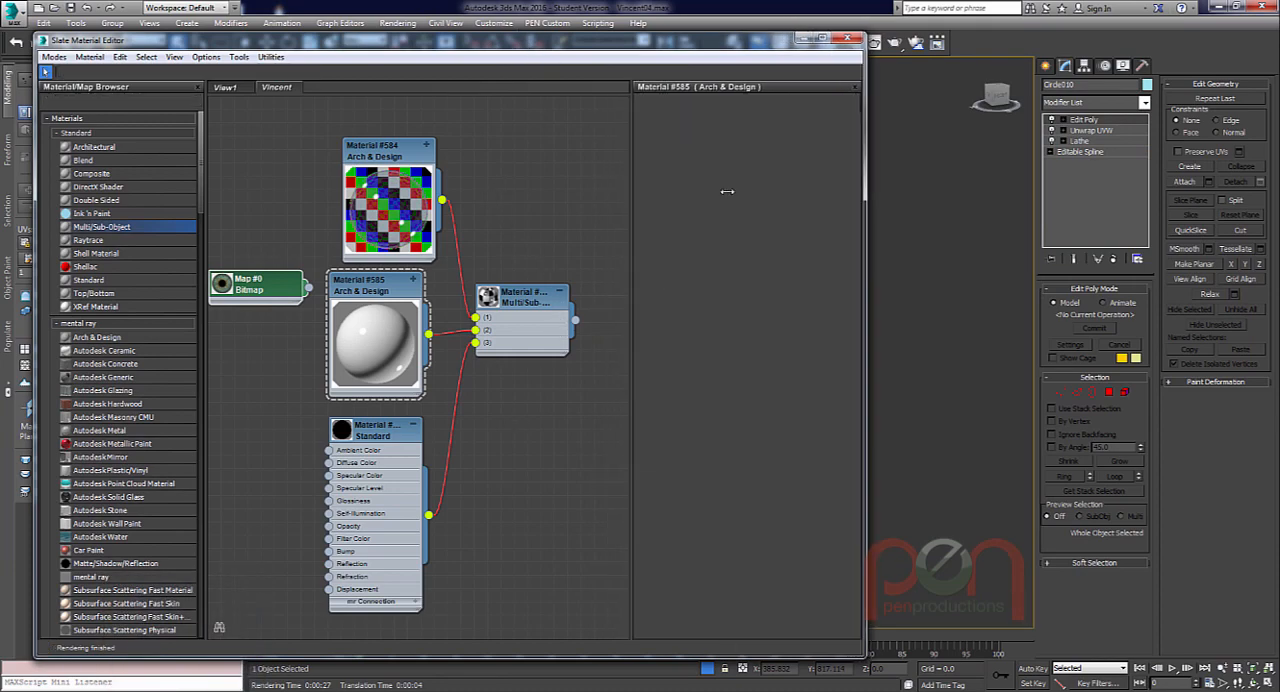
# Space out the bitmap and material nodes, enlarge the bitmap's preview, and close the material editor.
pyautogui.moveTo(264, 289); pyautogui.dragTo(318, 262, button='middle')
pyautogui.moveTo(316, 261); pyautogui.dragTo(287, 275)
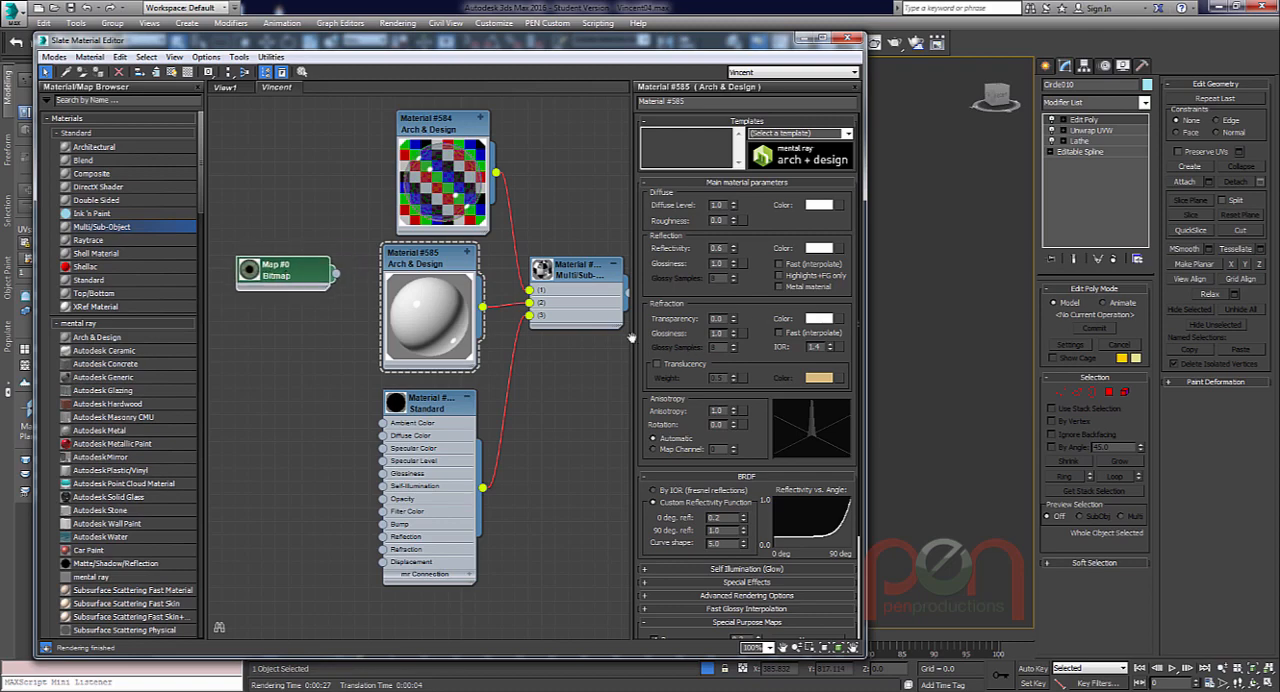
pyautogui.moveTo(302, 289); pyautogui.dragTo(300, 276)
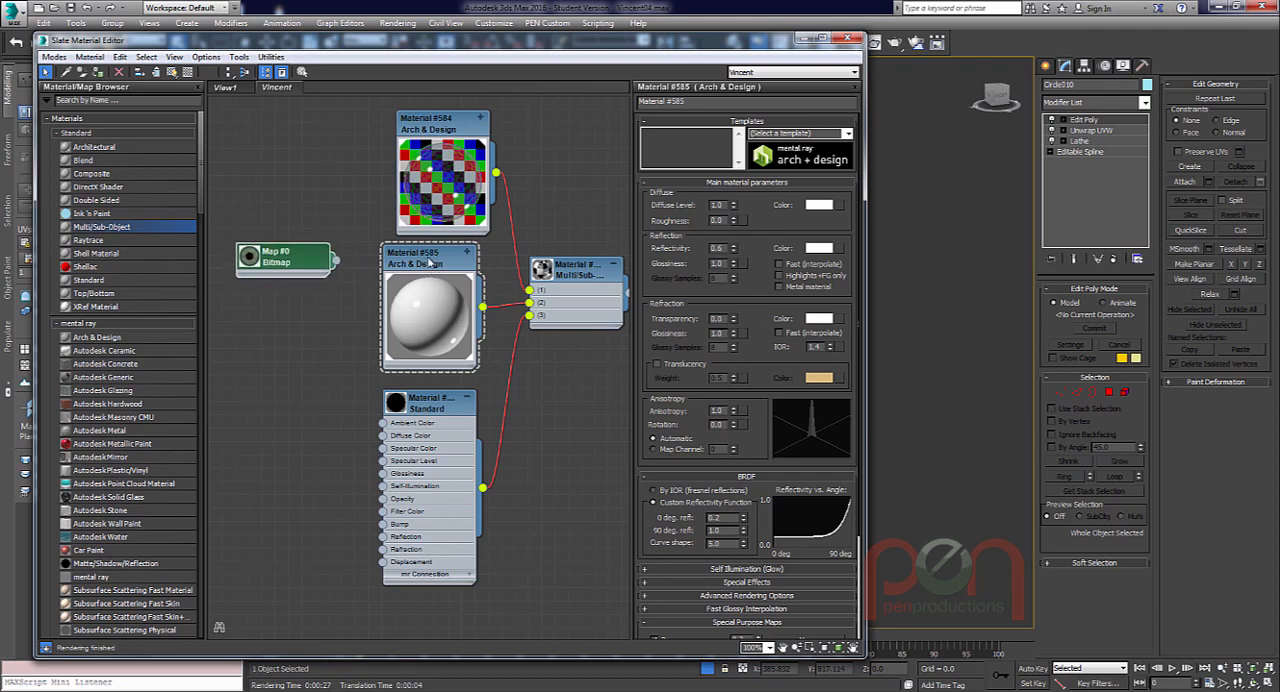
pyautogui.click(436, 270)
pyautogui.moveTo(440, 405); pyautogui.dragTo(440, 458)
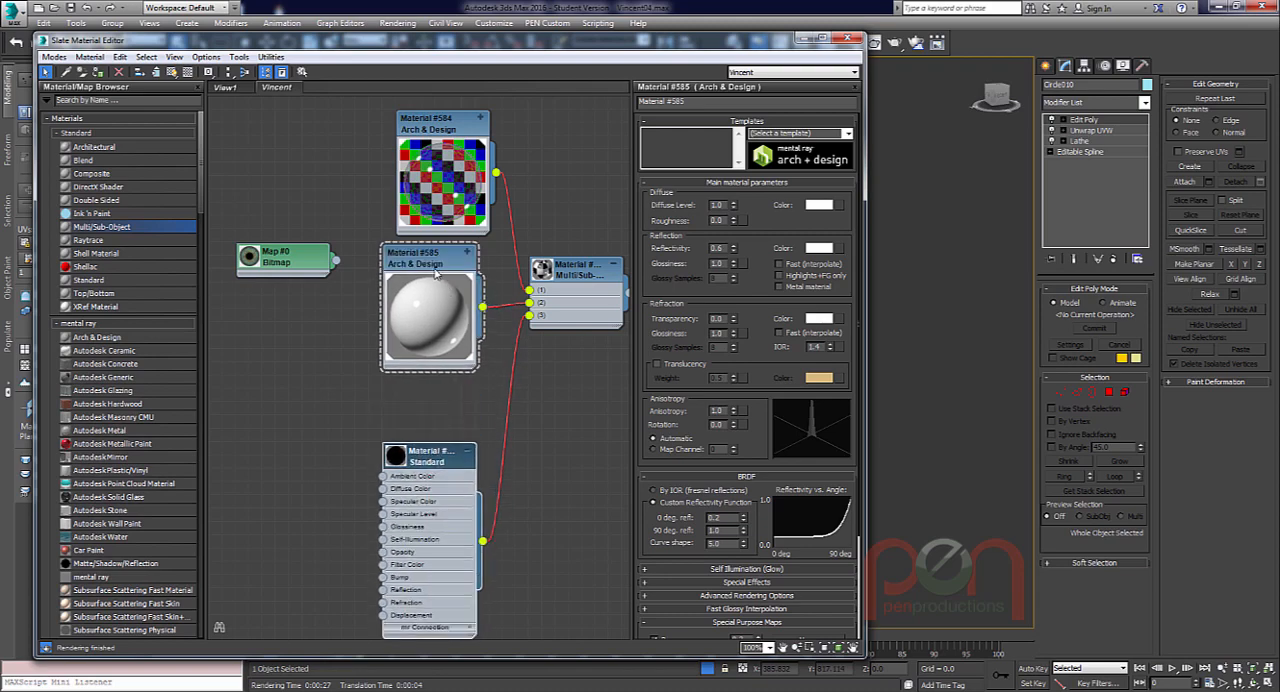
pyautogui.moveTo(434, 272); pyautogui.dragTo(434, 286)
pyautogui.moveTo(289, 267); pyautogui.dragTo(288, 294)
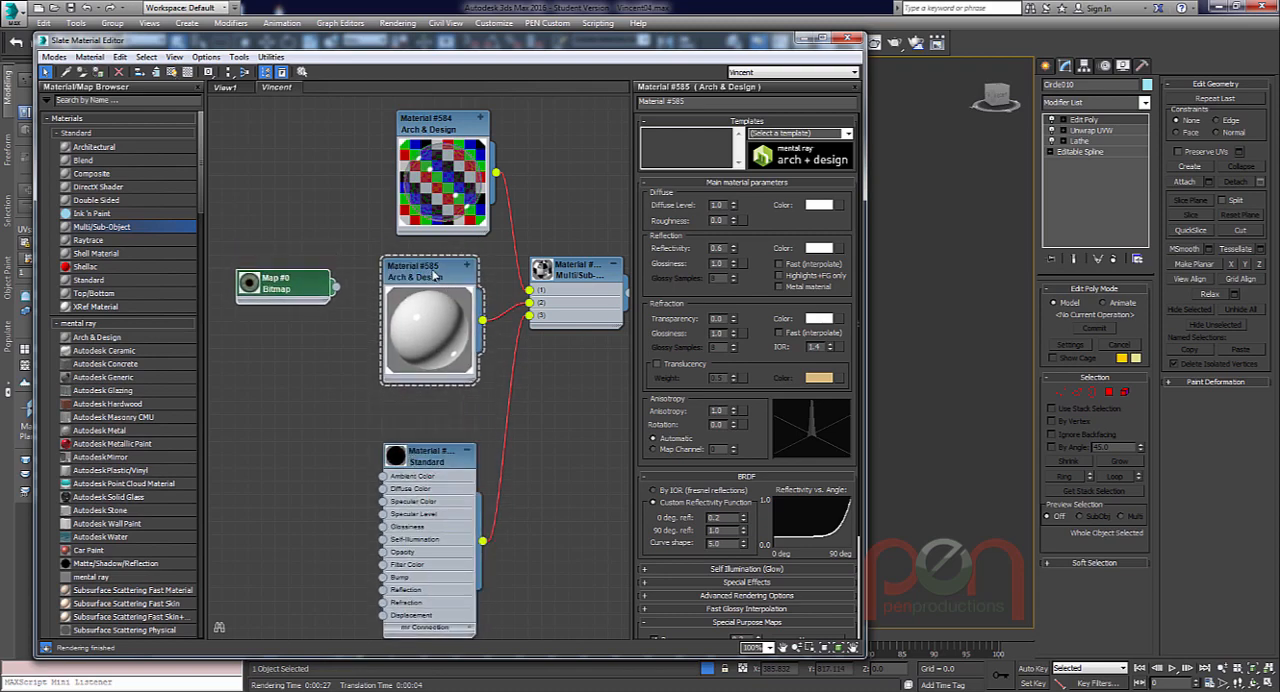
pyautogui.moveTo(433, 273); pyautogui.dragTo(433, 260)
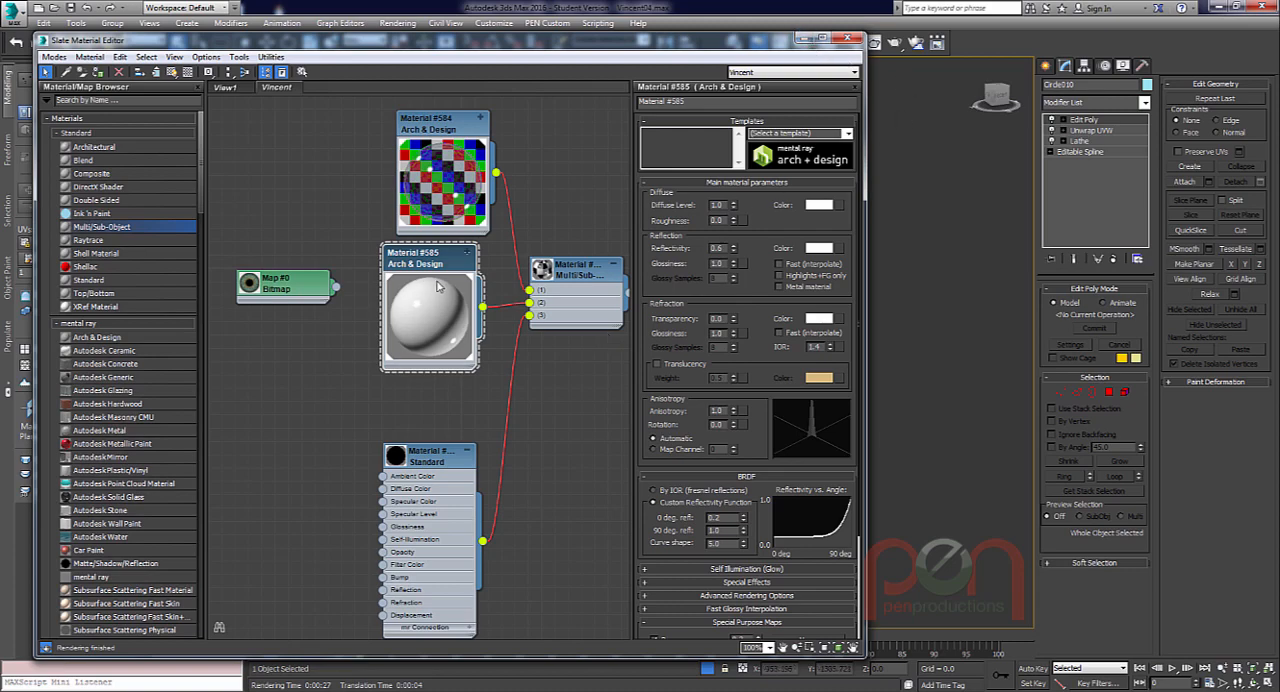
pyautogui.moveTo(275, 289); pyautogui.dragTo(296, 267)
pyautogui.doubleClick(267, 322)
pyautogui.click(847, 38)
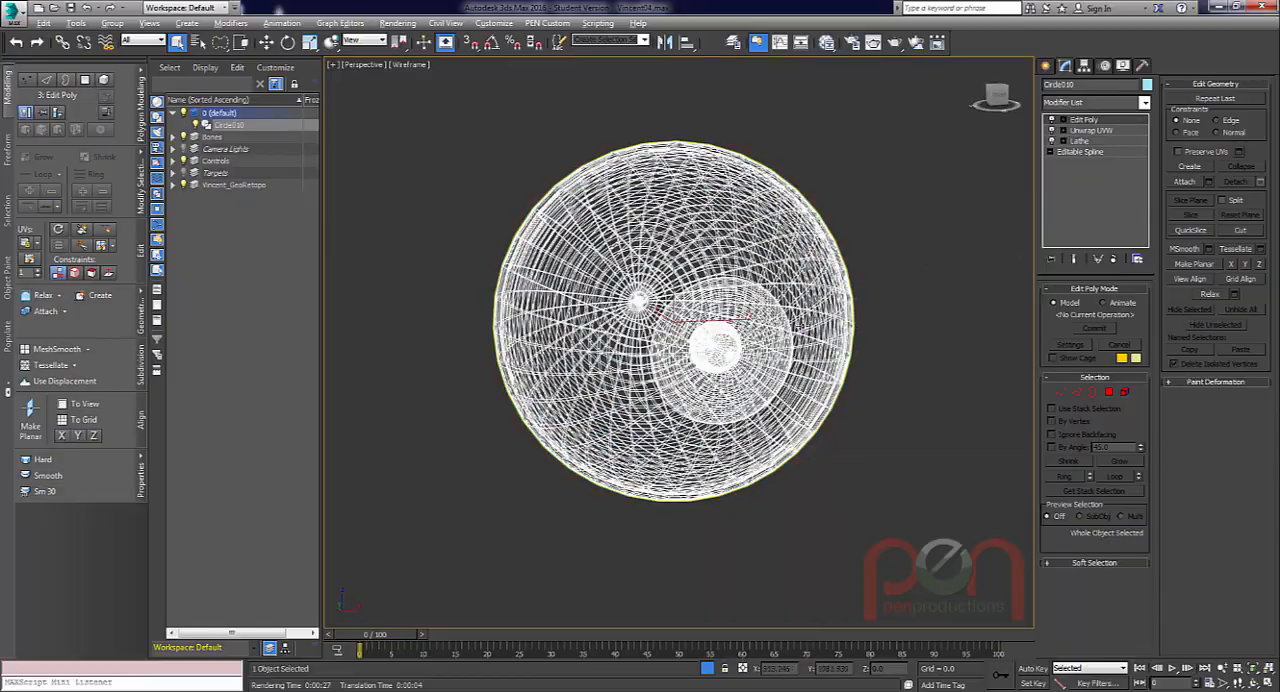
# Add a UVW Map modifier to the eyeball on top of its Edit Poly modifier.
pyautogui.keyDown('alt'); pyautogui.moveTo(770, 340); pyautogui.dragTo(790, 318, button='middle'); pyautogui.keyUp('alt')
pyautogui.scroll(2, 845, 347)
pyautogui.scroll(-2, 790, 317)
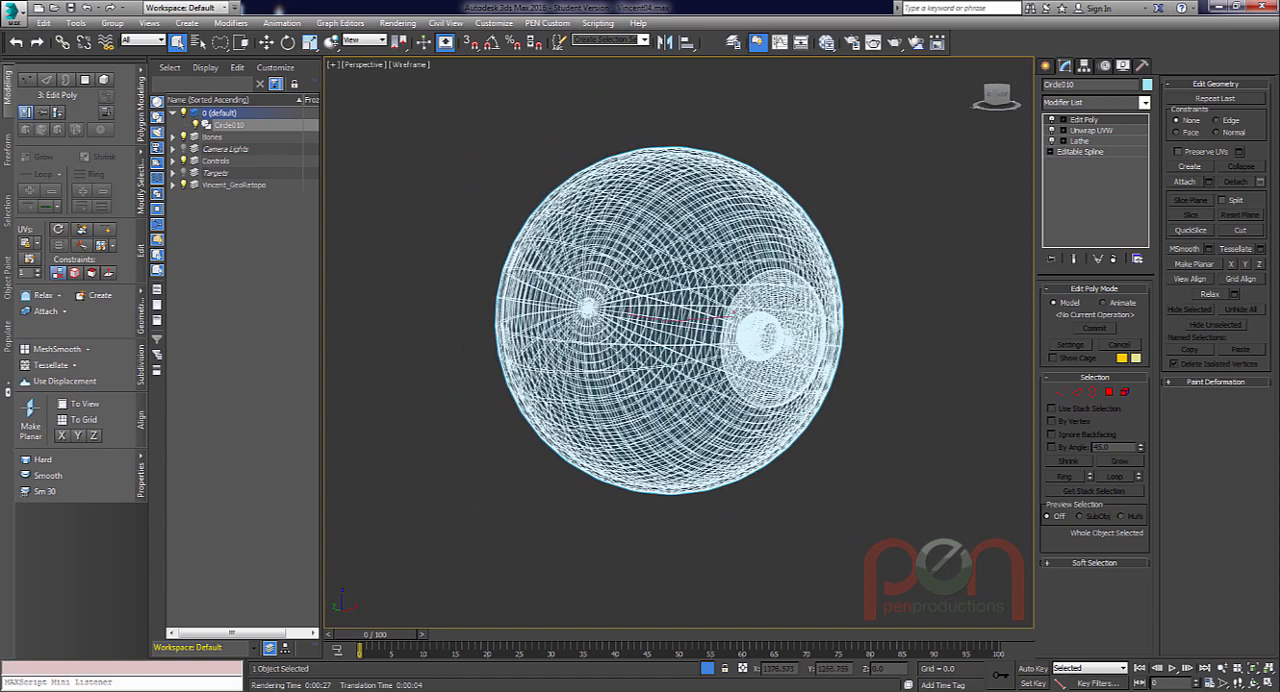
pyautogui.press('x')
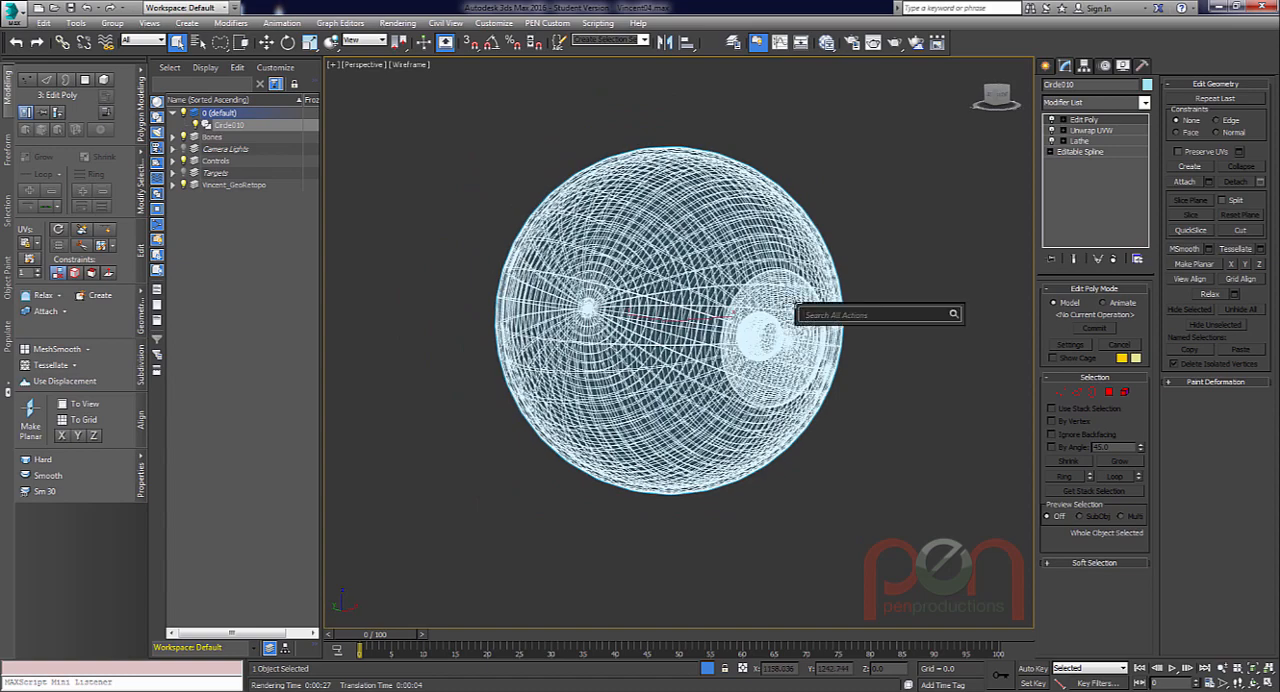
pyautogui.write('uvw')
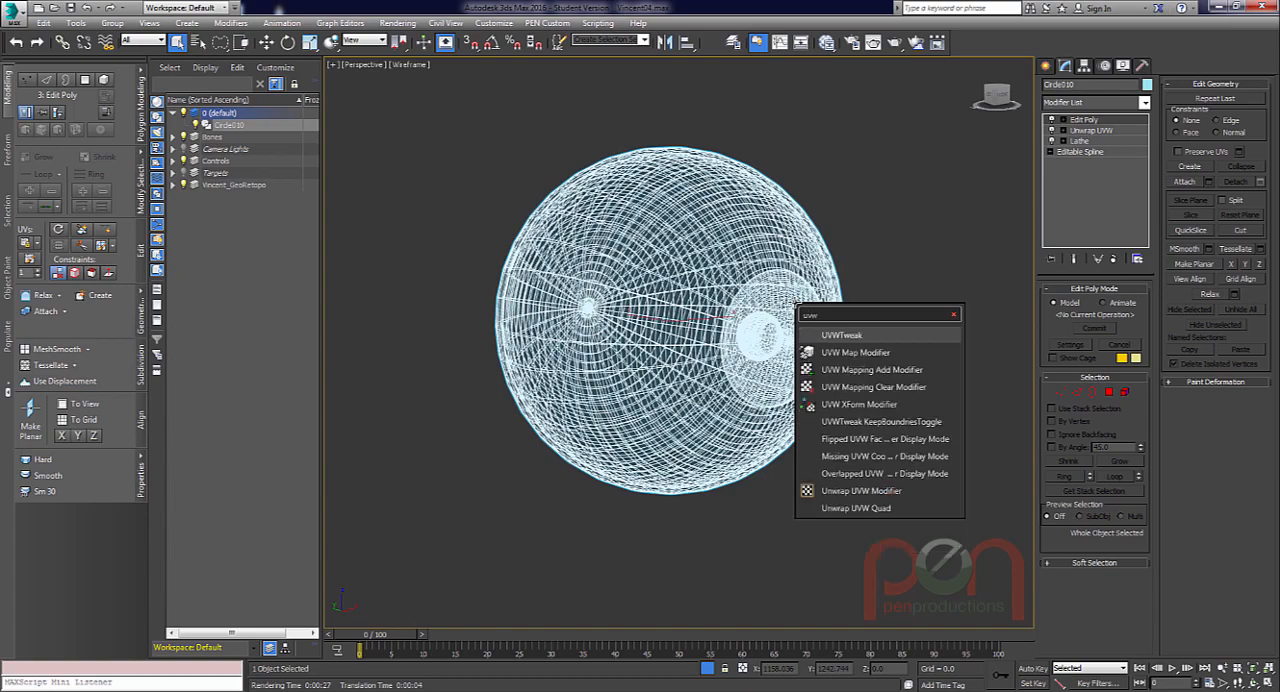
pyautogui.press('Down')
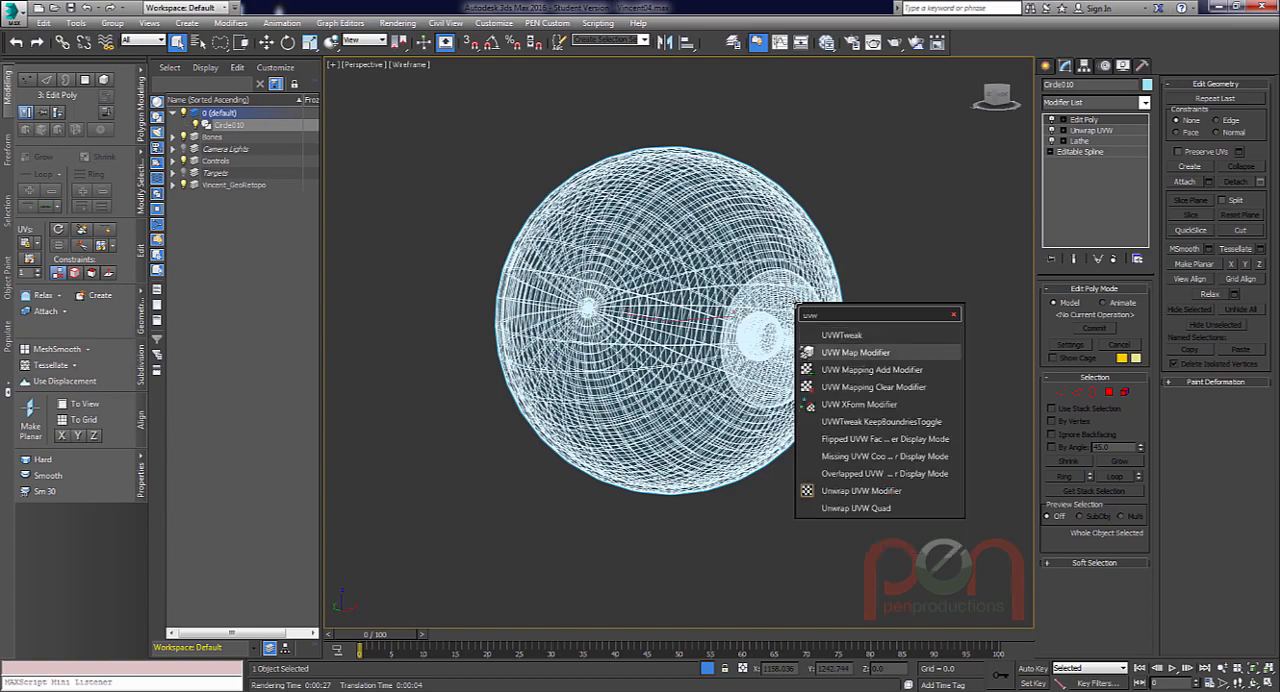
pyautogui.press('Return')
# Align the planar UVW mapping to the X axis and check it against the eyeball from the front.
pyautogui.keyDown('alt'); pyautogui.moveTo(797, 304); pyautogui.dragTo(848, 363, button='middle'); pyautogui.keyUp('alt')
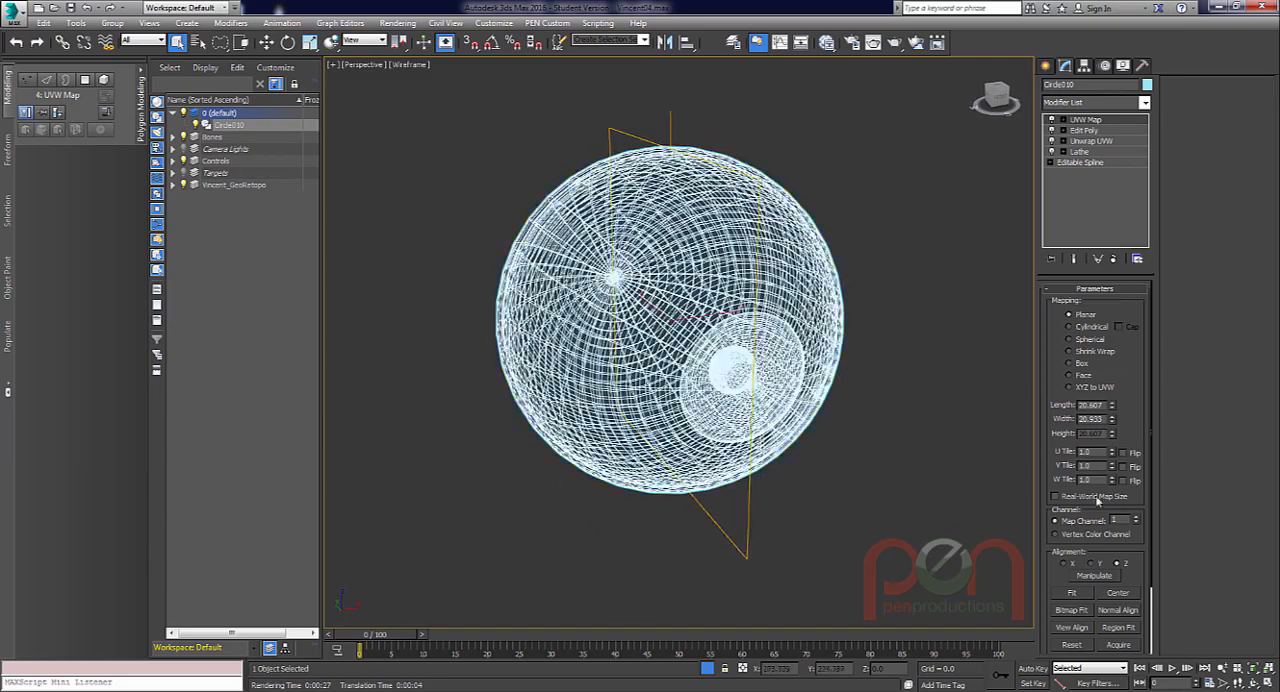
pyautogui.click(1093, 564)
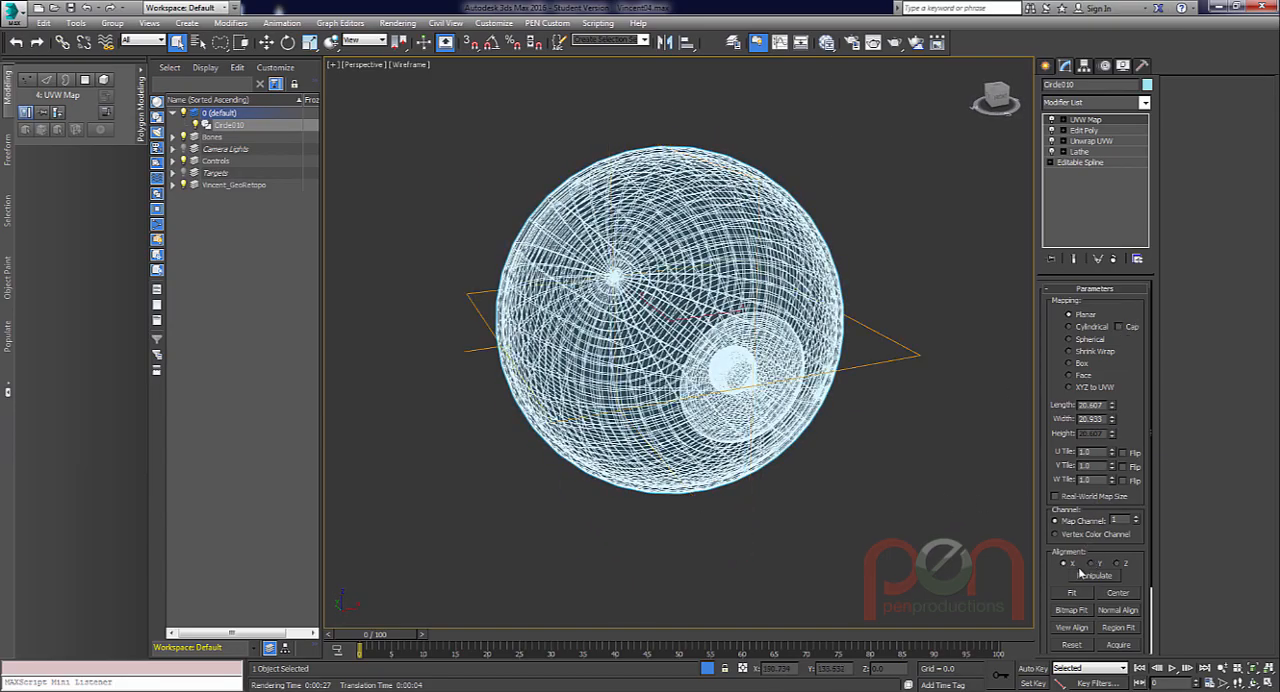
pyautogui.keyDown('alt'); pyautogui.moveTo(762, 345); pyautogui.dragTo(724, 338, button='middle'); pyautogui.keyUp('alt')
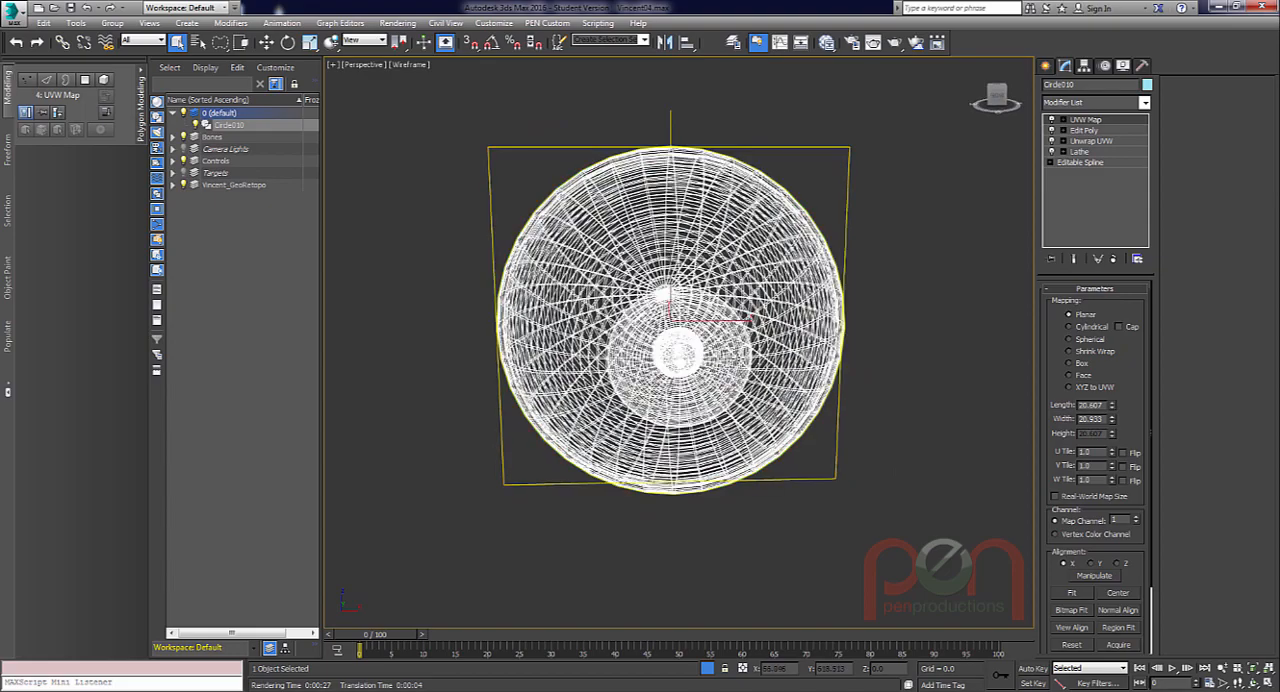
pyautogui.click(997, 96)
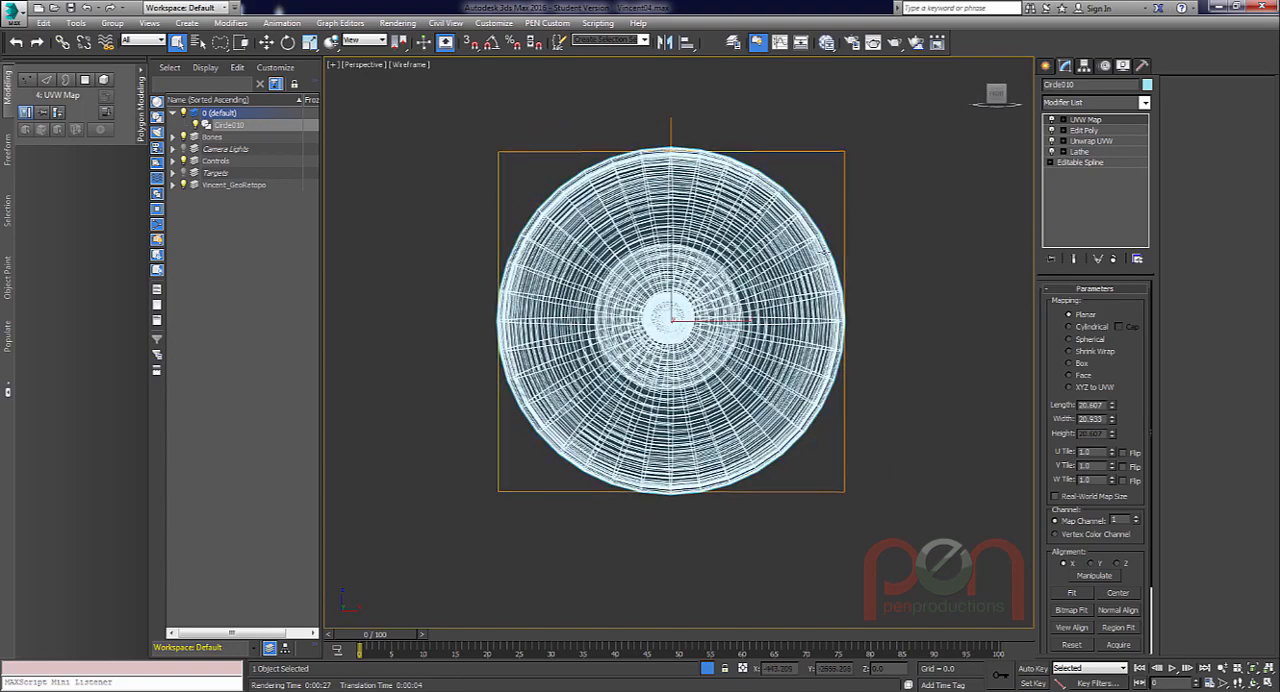
# Move the planar mapping gizmo along the eye's axis forward to the iris and set its map channel to 2.
pyautogui.keyDown('alt'); pyautogui.moveTo(836, 427); pyautogui.dragTo(854, 394, button='middle'); pyautogui.keyUp('alt')
pyautogui.keyDown('alt'); pyautogui.moveTo(769, 364); pyautogui.dragTo(782, 350, button='middle'); pyautogui.keyUp('alt')
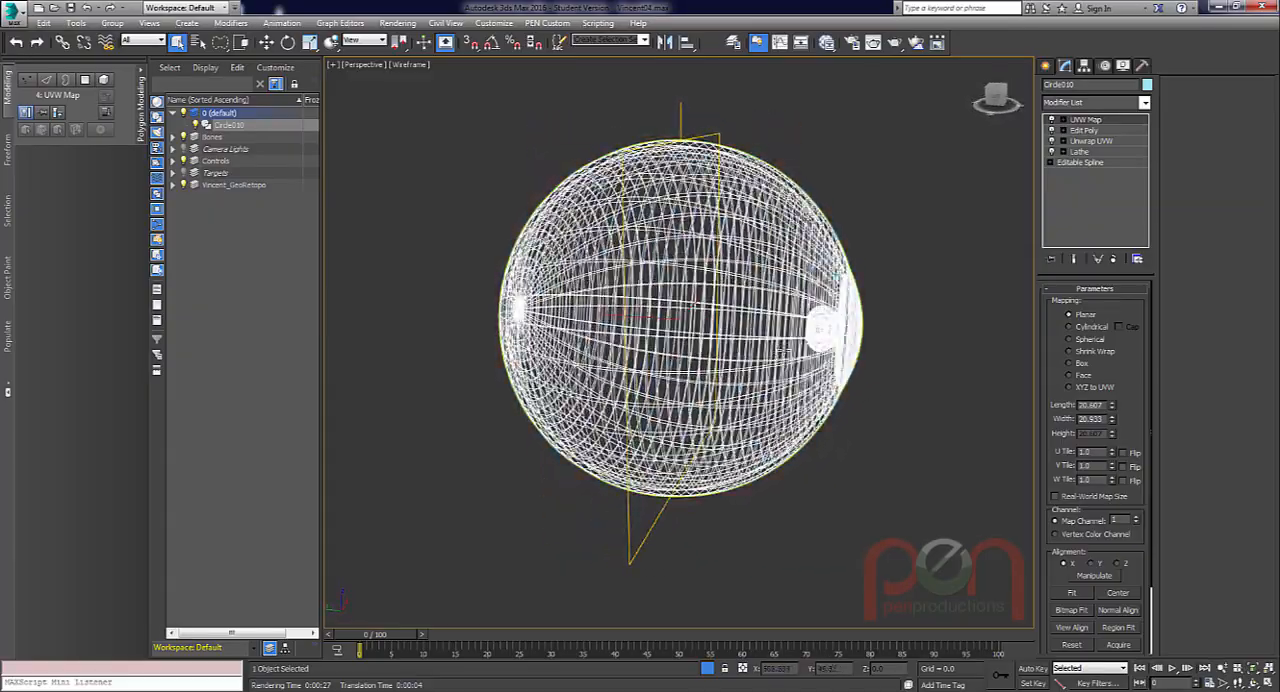
pyautogui.press('w')
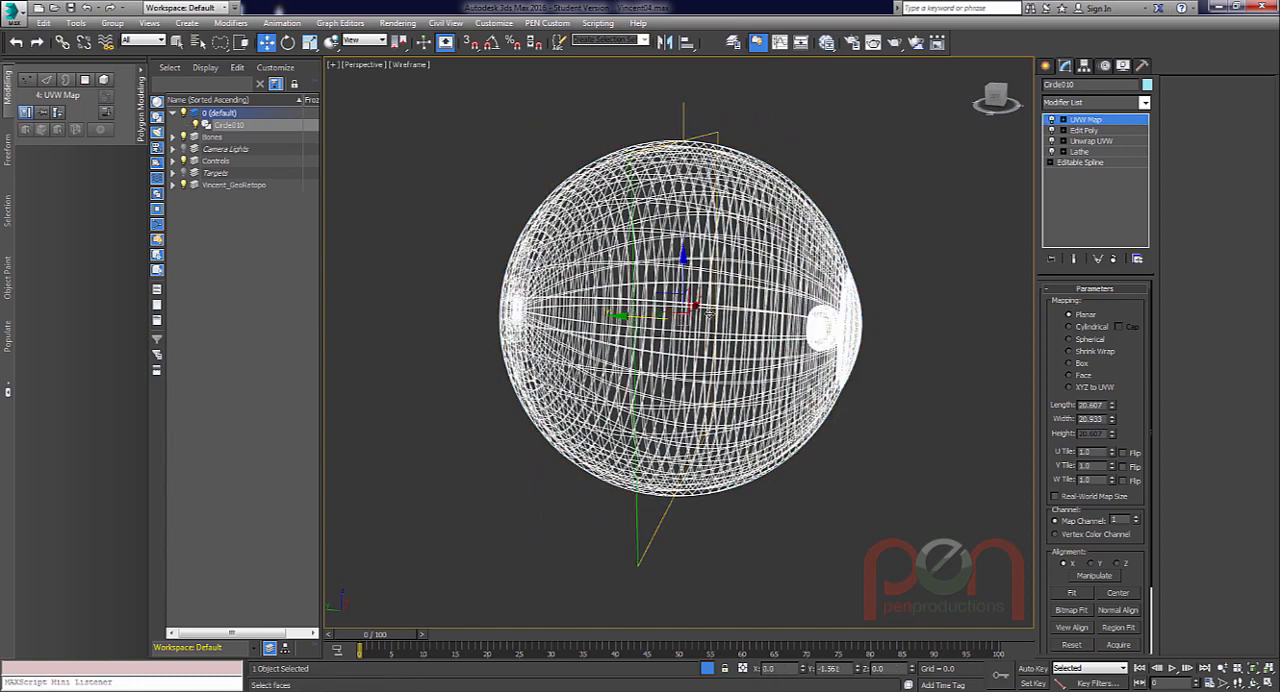
pyautogui.moveTo(709, 314); pyautogui.dragTo(840, 322)
pyautogui.keyDown('alt'); pyautogui.moveTo(848, 326); pyautogui.dragTo(790, 357, button='middle'); pyautogui.keyUp('alt')
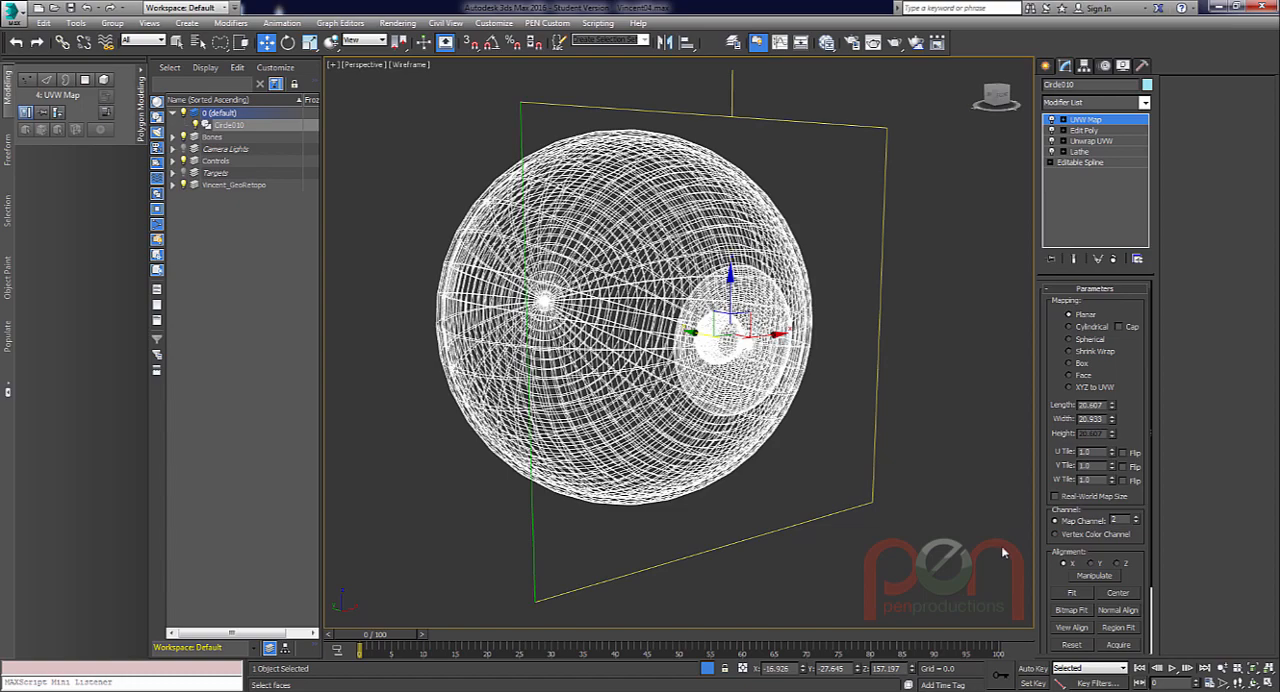
pyautogui.keyDown('alt'); pyautogui.moveTo(668, 387); pyautogui.dragTo(805, 398, button='middle'); pyautogui.keyUp('alt')
pyautogui.keyDown('alt'); pyautogui.moveTo(805, 398); pyautogui.dragTo(817, 413, button='middle'); pyautogui.keyUp('alt')
# Reopen the material editor and spread the three submaterial nodes apart, placing the iris bitmap below and before Material #585.
pyautogui.press('m')
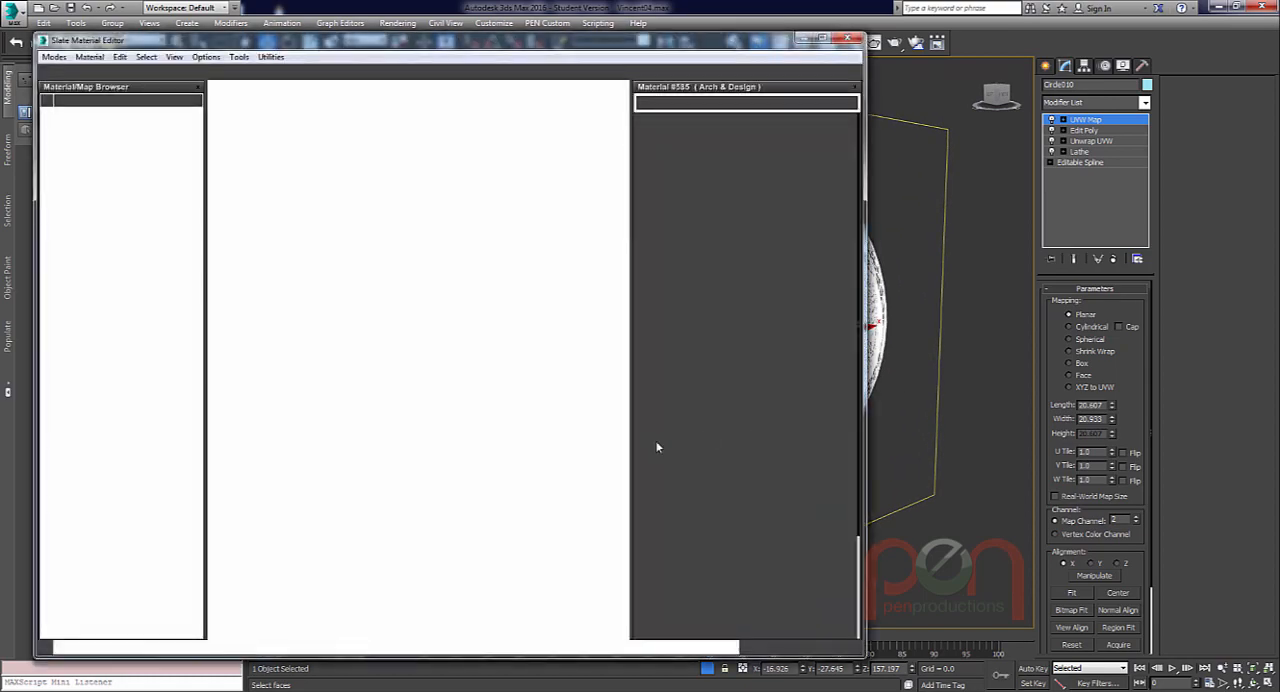
pyautogui.moveTo(322, 200); pyautogui.dragTo(332, 216, button='middle')
pyautogui.moveTo(296, 279); pyautogui.dragTo(287, 267)
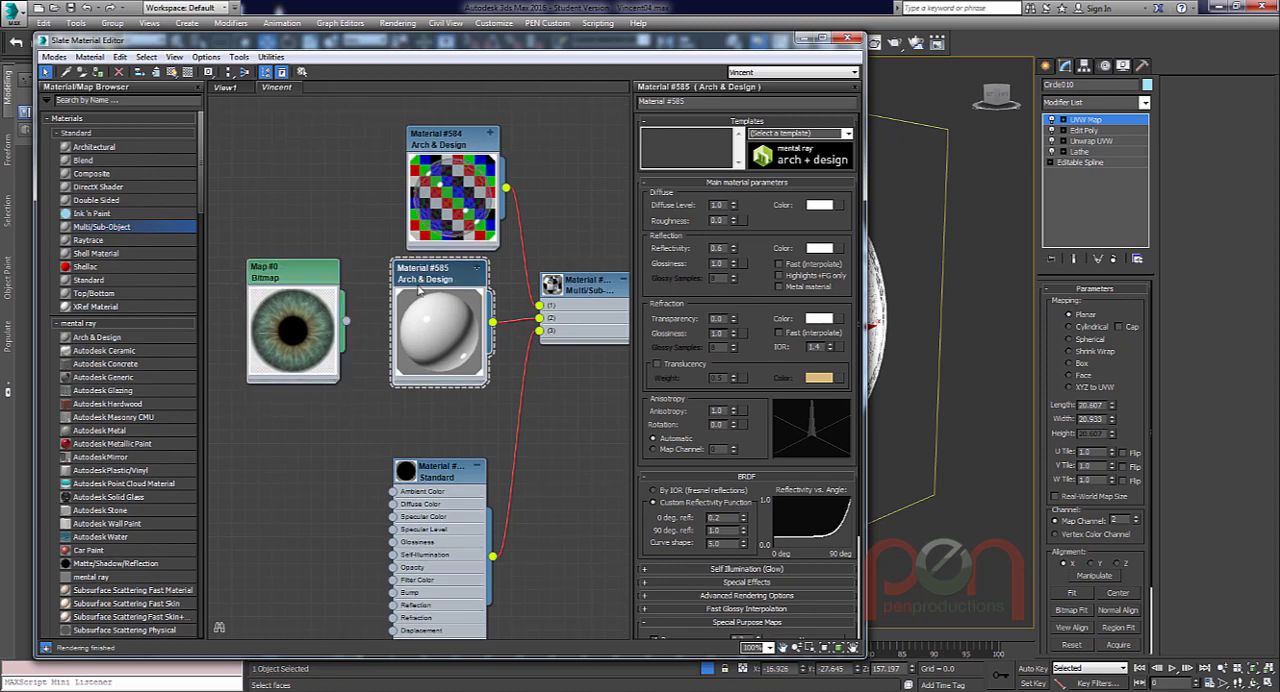
pyautogui.moveTo(432, 272); pyautogui.dragTo(432, 285)
pyautogui.moveTo(301, 275); pyautogui.dragTo(315, 290)
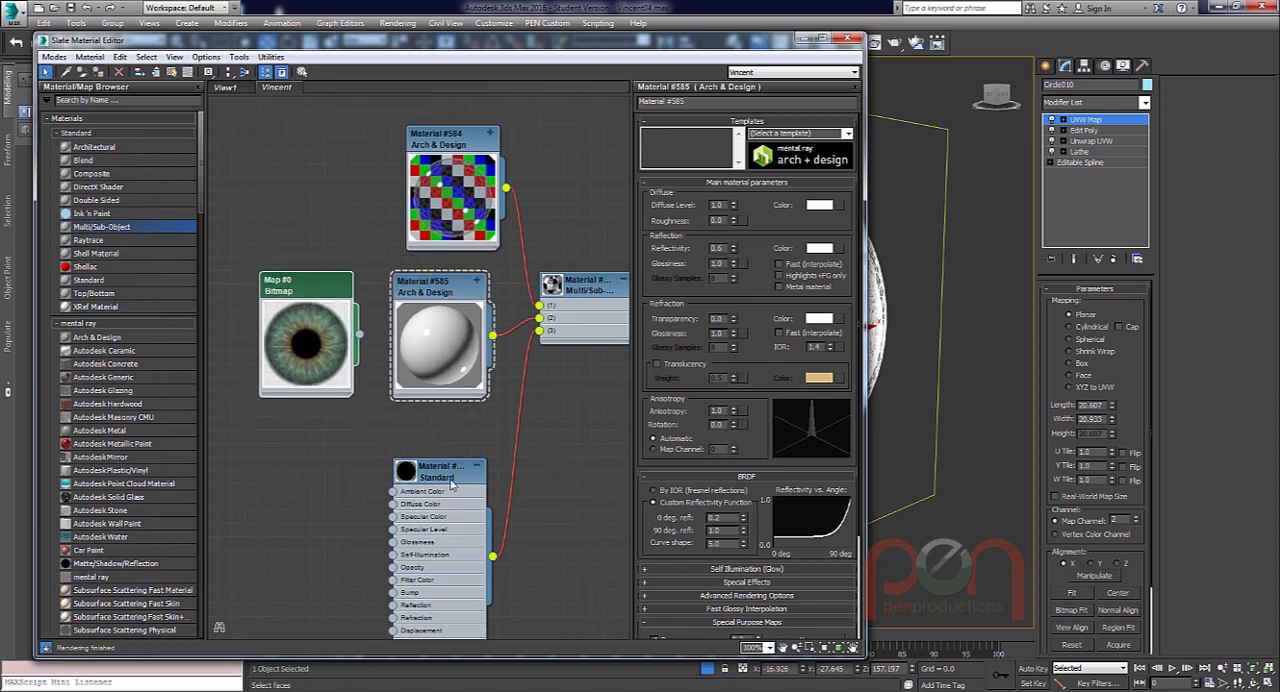
pyautogui.moveTo(452, 484); pyautogui.dragTo(465, 550)
pyautogui.moveTo(449, 292); pyautogui.dragTo(449, 279)
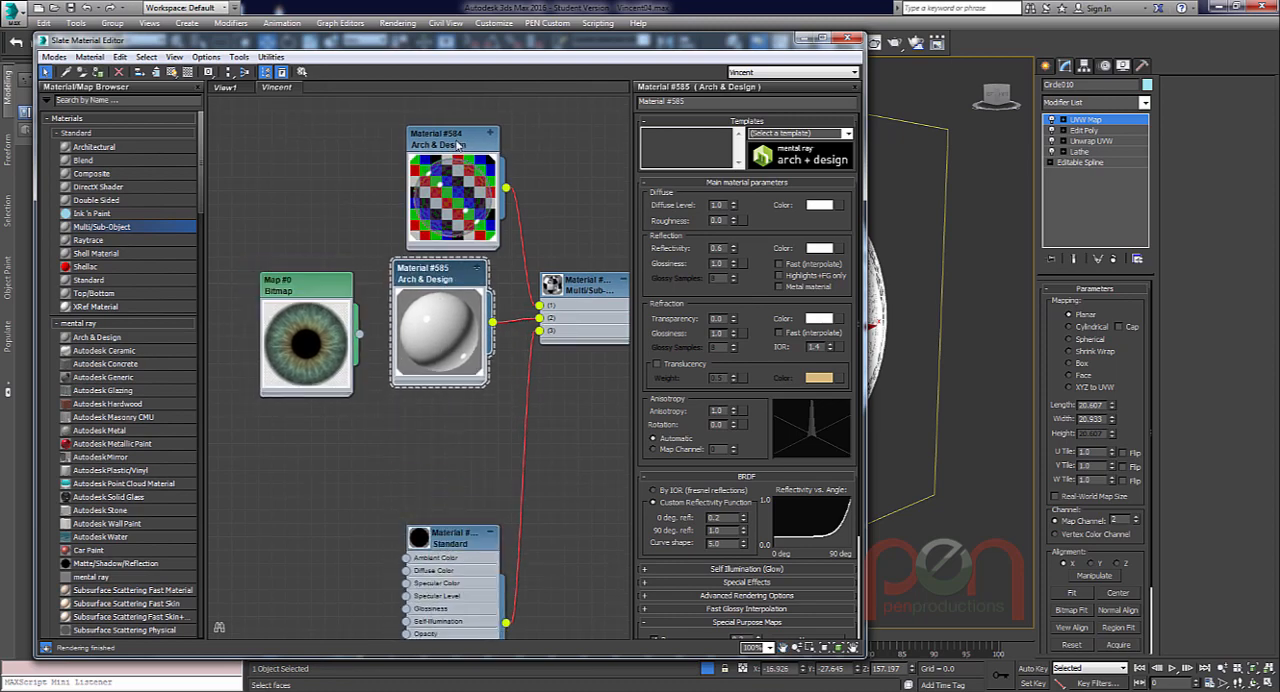
pyautogui.moveTo(458, 146); pyautogui.dragTo(445, 119)
pyautogui.moveTo(454, 273); pyautogui.dragTo(454, 259)
pyautogui.moveTo(326, 299); pyautogui.dragTo(353, 379)
pyautogui.moveTo(443, 263); pyautogui.dragTo(456, 263)
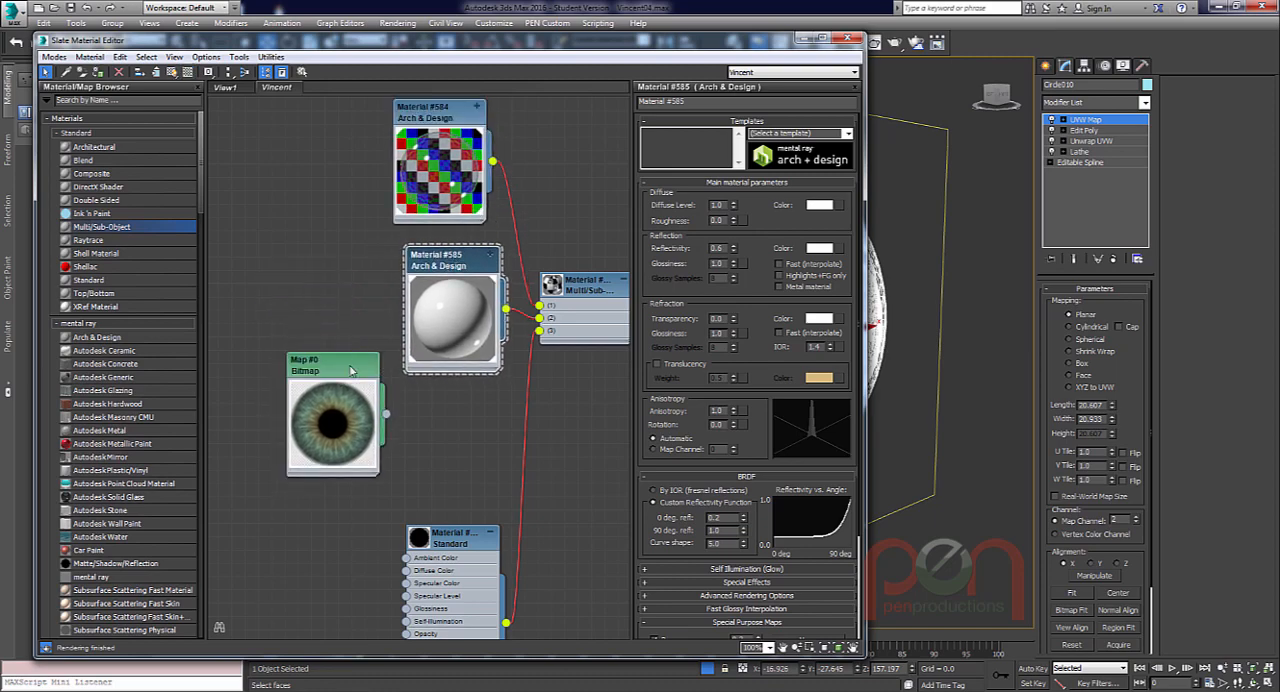
pyautogui.moveTo(350, 371); pyautogui.dragTo(308, 371)
pyautogui.moveTo(441, 260)
pyautogui.mouseDown()
pyautogui.moveTo(437, 277)
pyautogui.moveTo(427, 260)
pyautogui.mouseUp()
pyautogui.click(301, 373)
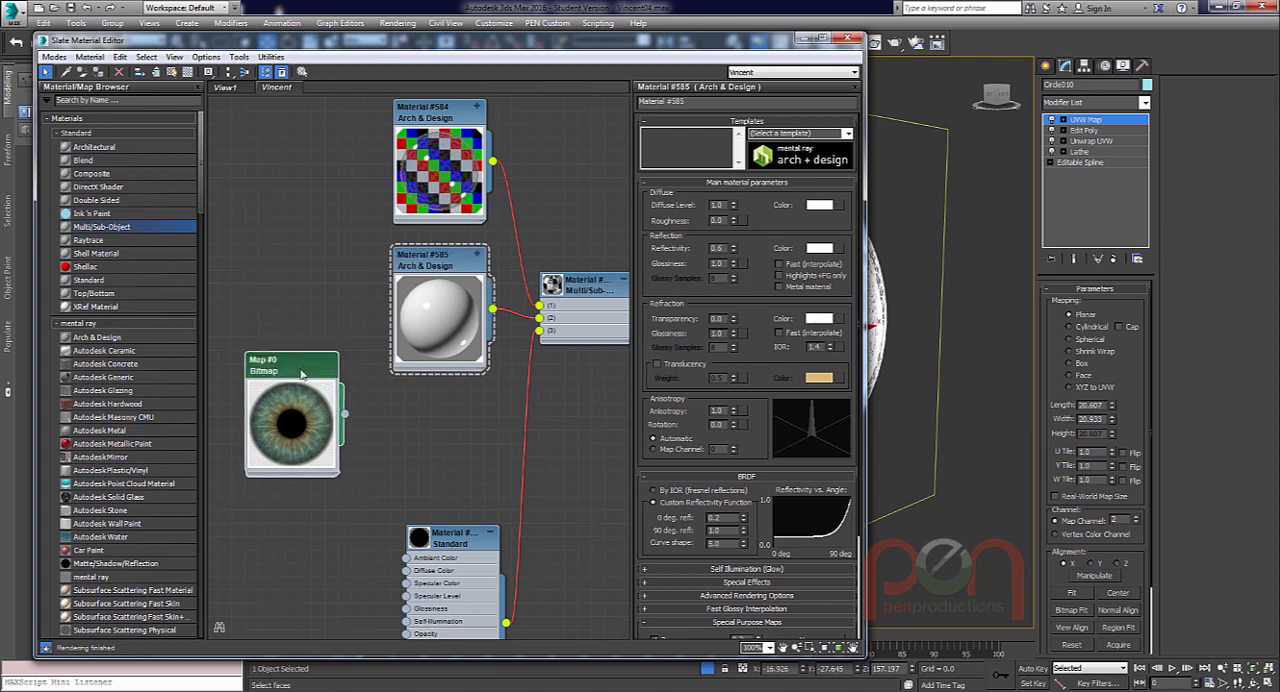
pyautogui.moveTo(301, 373); pyautogui.dragTo(289, 373)
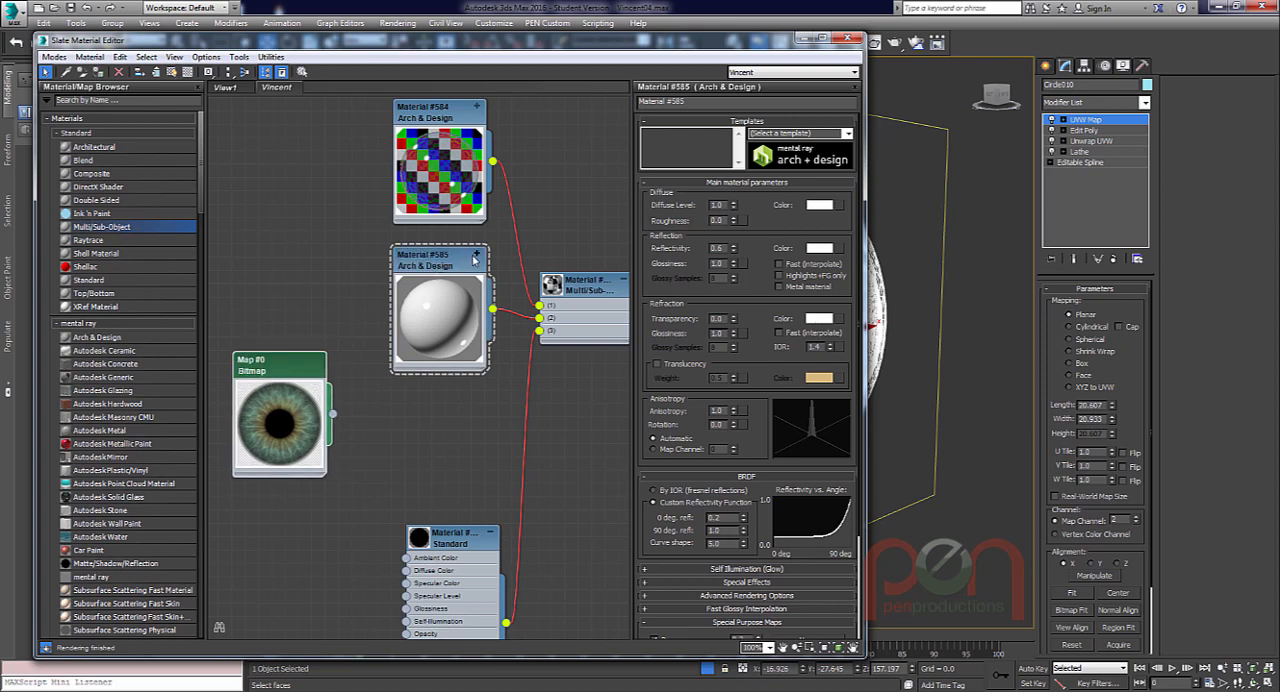
# Expand the map slots of Material #585 and place the iris bitmap node beside them.
pyautogui.click(476, 257)
pyautogui.moveTo(455, 265); pyautogui.dragTo(407, 252)
pyautogui.moveTo(282, 378); pyautogui.dragTo(432, 347, button='middle')
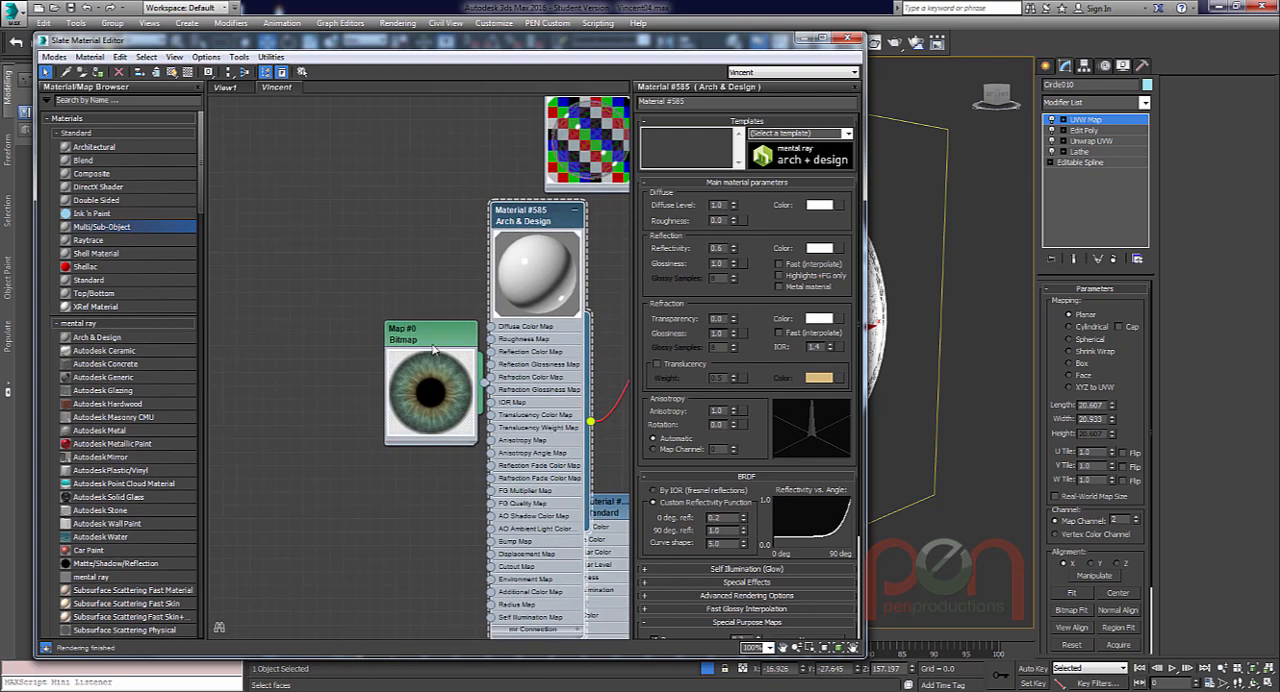
# Move the iris bitmap node farther away from Material #585 to make room between the two.
pyautogui.moveTo(433, 348); pyautogui.dragTo(287, 322)
pyautogui.moveTo(512, 244); pyautogui.dragTo(445, 231)
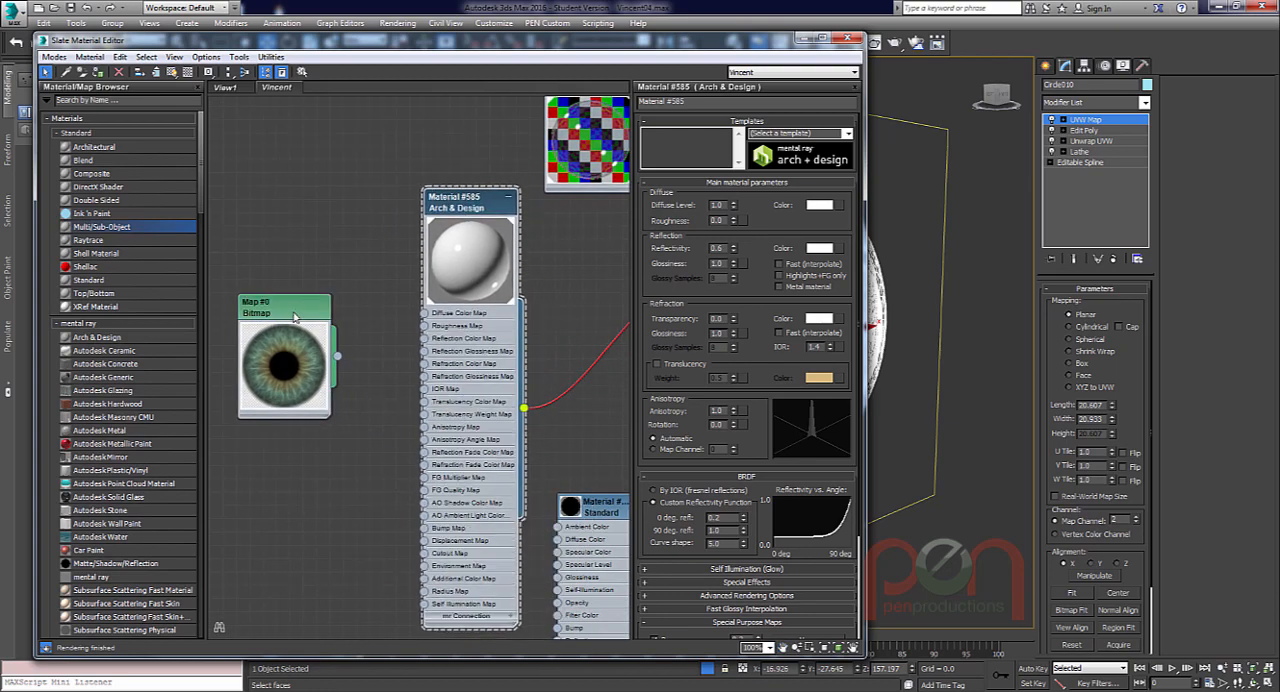
pyautogui.moveTo(295, 317); pyautogui.dragTo(281, 303)
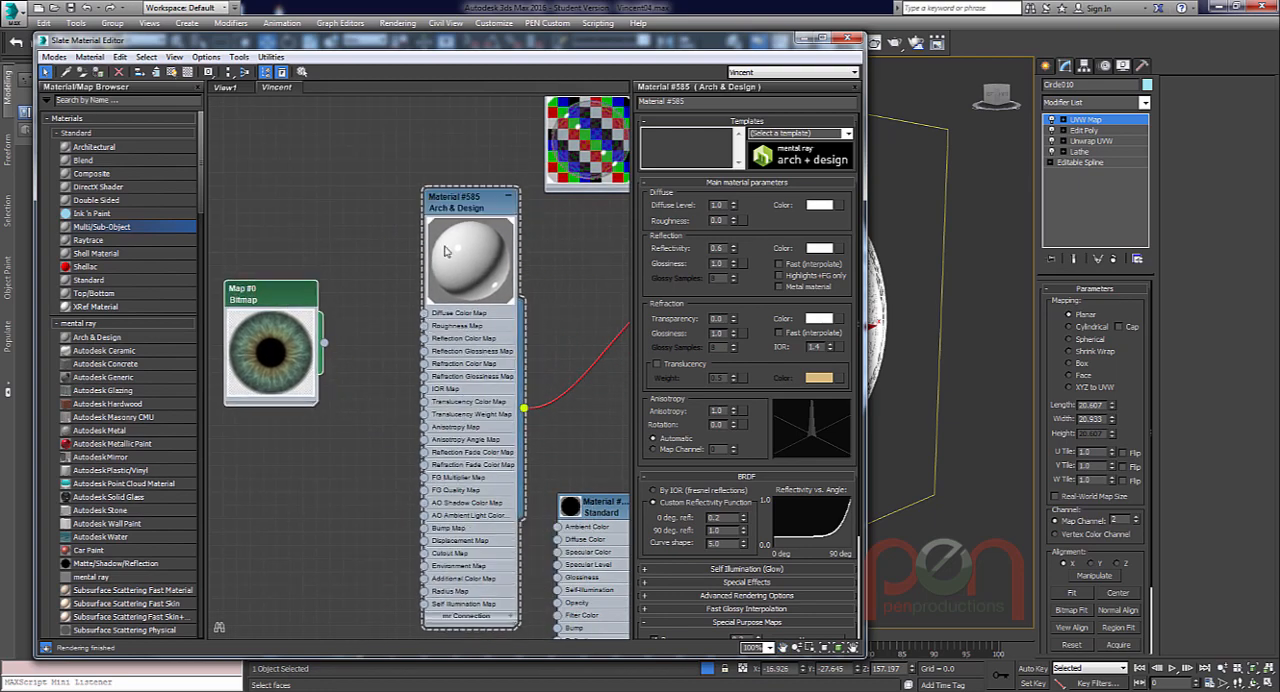
pyautogui.moveTo(457, 196); pyautogui.dragTo(471, 196)
pyautogui.moveTo(285, 299); pyautogui.dragTo(285, 339)
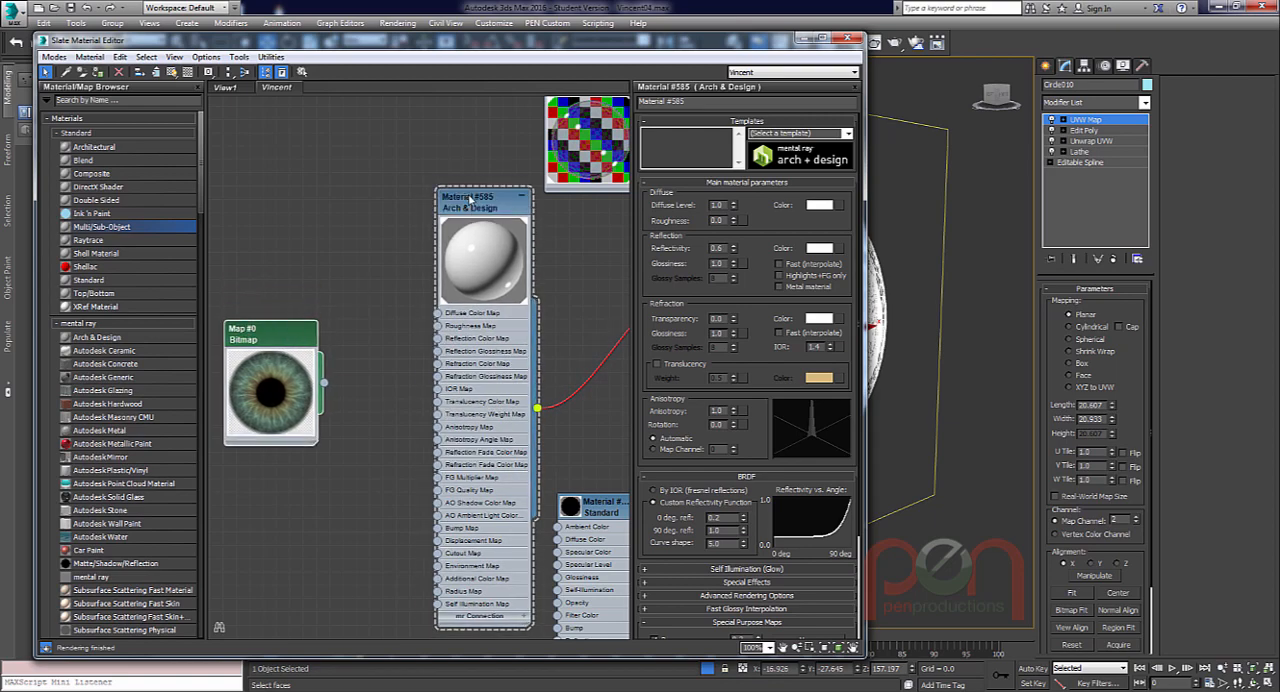
pyautogui.moveTo(496, 234); pyautogui.dragTo(496, 221)
# Add a Composite map to the Diffuse Color Map slot of Material #585 and shift the iris bitmap node below it.
pyautogui.moveTo(443, 302); pyautogui.dragTo(344, 282)
pyautogui.moveTo(430, 307)
pyautogui.click(538, 301)
pyautogui.moveTo(285, 334); pyautogui.dragTo(240, 319)
pyautogui.moveTo(376, 393); pyautogui.dragTo(485, 404, button='middle')
pyautogui.moveTo(350, 345); pyautogui.dragTo(311, 387)
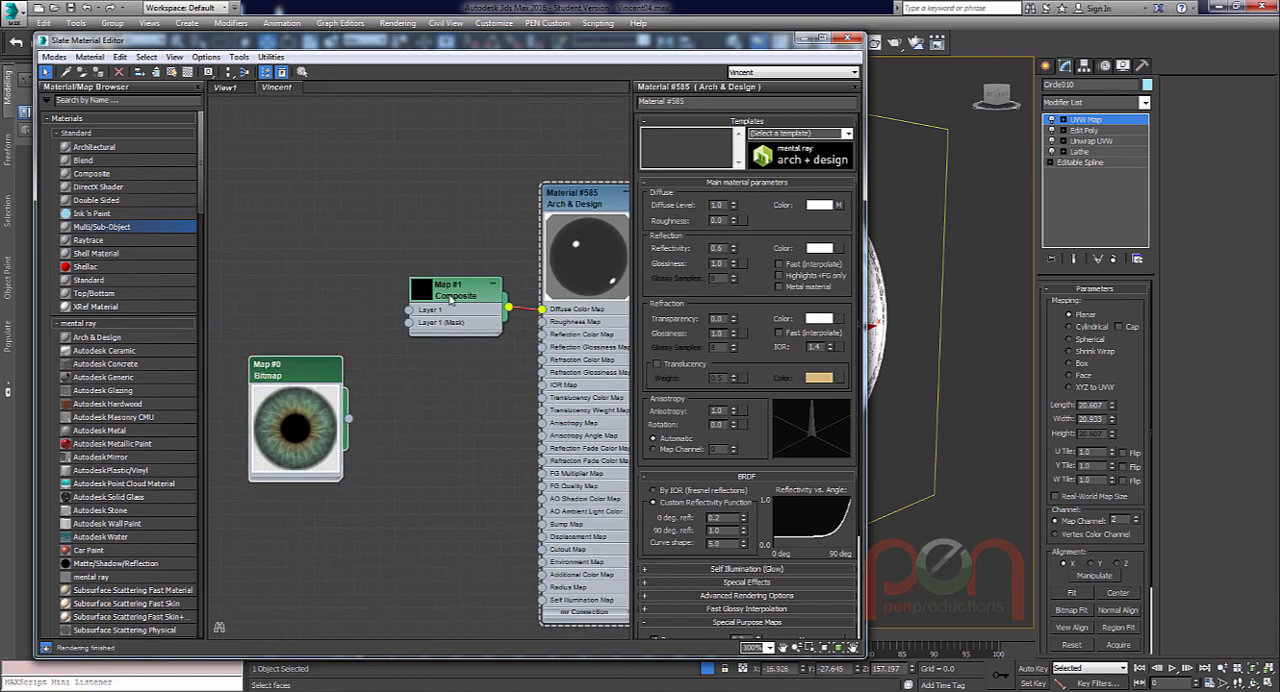
# Feed Layer 1 of the Composite map with a new RGB Tint map and place that node above the iris bitmap.
pyautogui.moveTo(484, 307); pyautogui.dragTo(382, 324)
pyautogui.moveTo(407, 311)
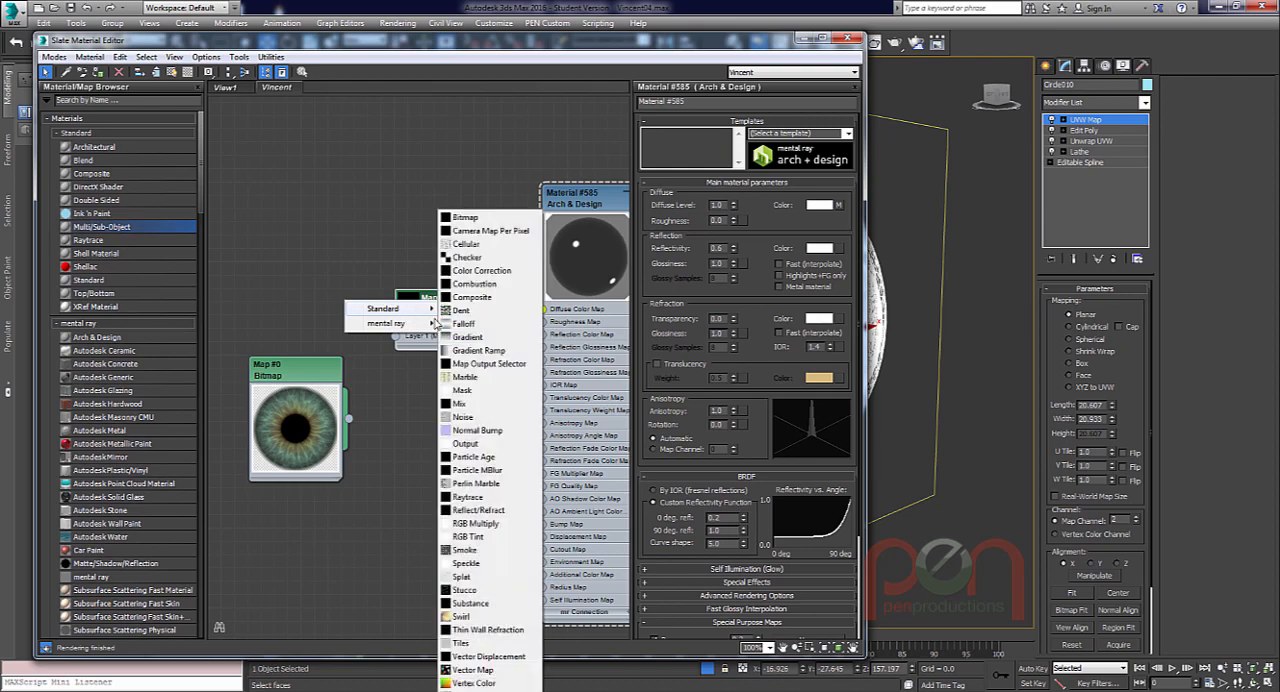
pyautogui.click(514, 541)
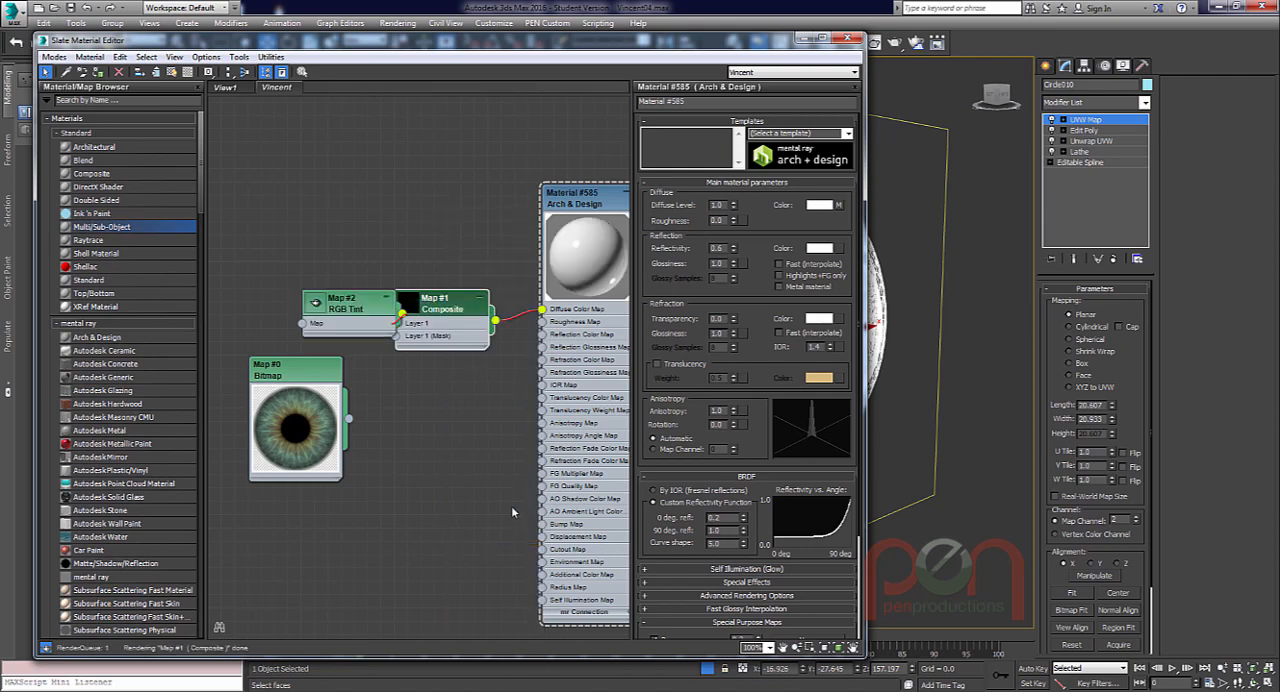
pyautogui.moveTo(371, 307); pyautogui.dragTo(320, 259)
pyautogui.doubleClick(318, 284)
# Add a second layer to the Composite map.
pyautogui.click(441, 311)
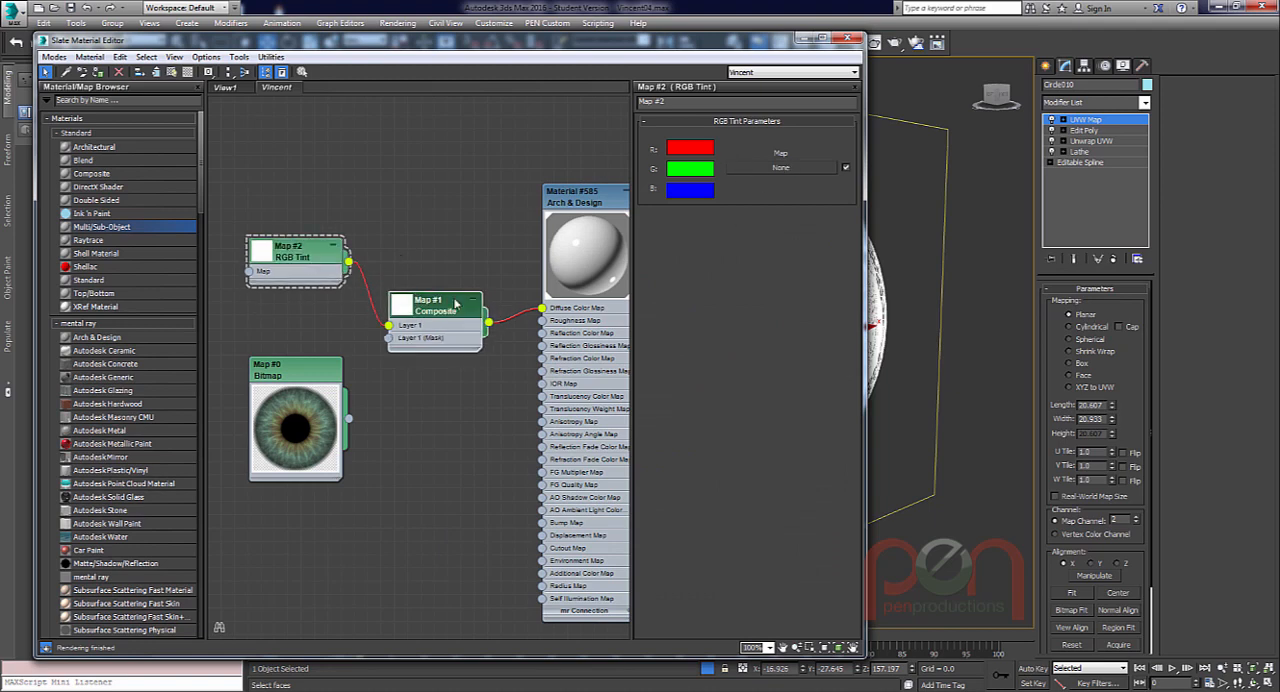
pyautogui.doubleClick(441, 311)
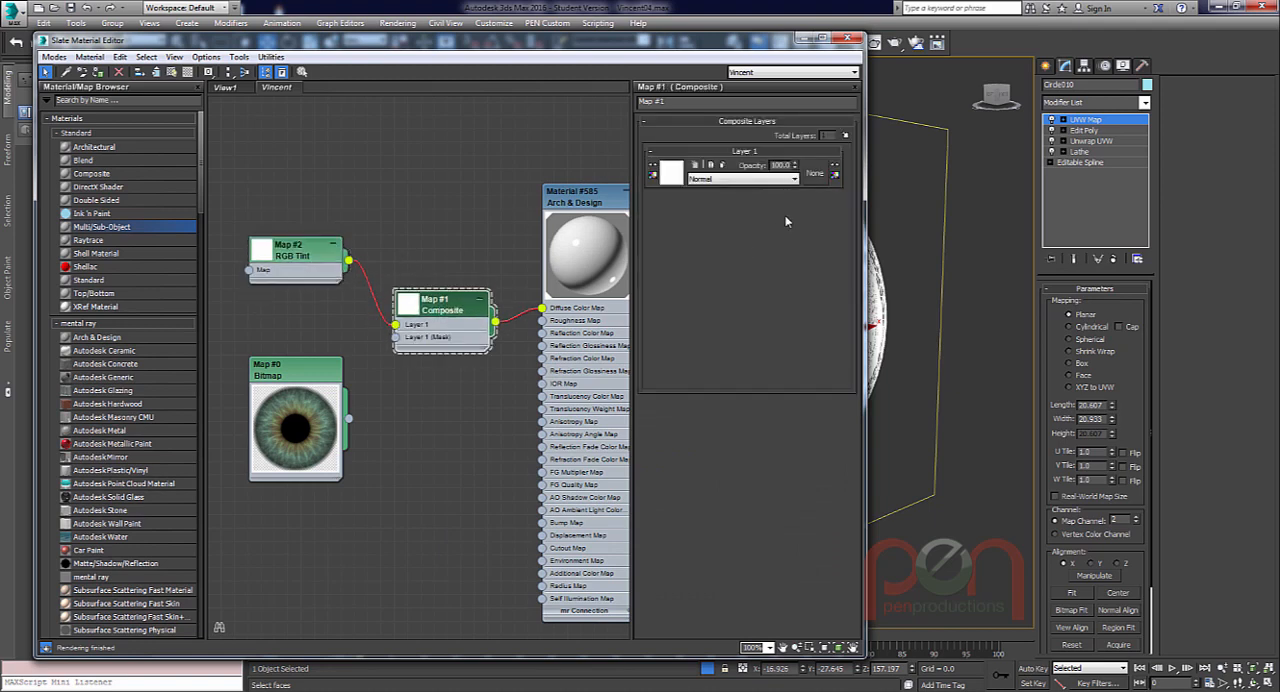
pyautogui.click(844, 135)
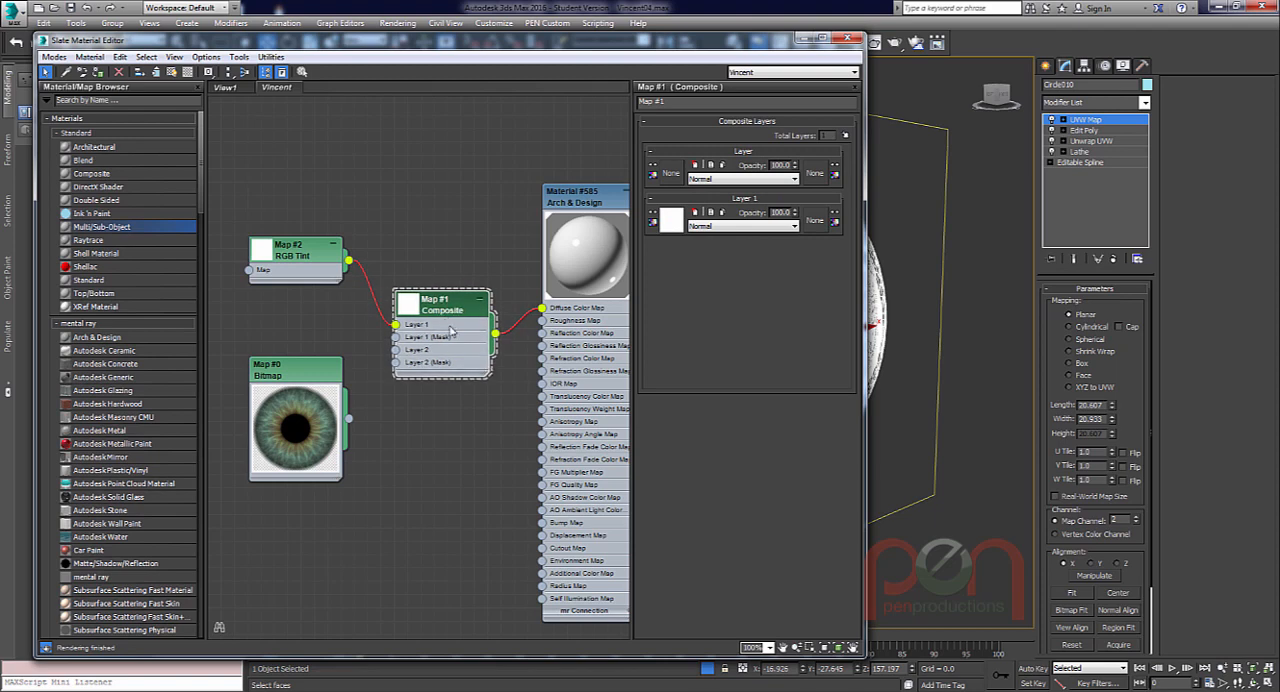
# Connect the iris bitmap to Layer 2 of the Composite map and open the bitmap's parameters.
pyautogui.moveTo(293, 251); pyautogui.dragTo(306, 249)
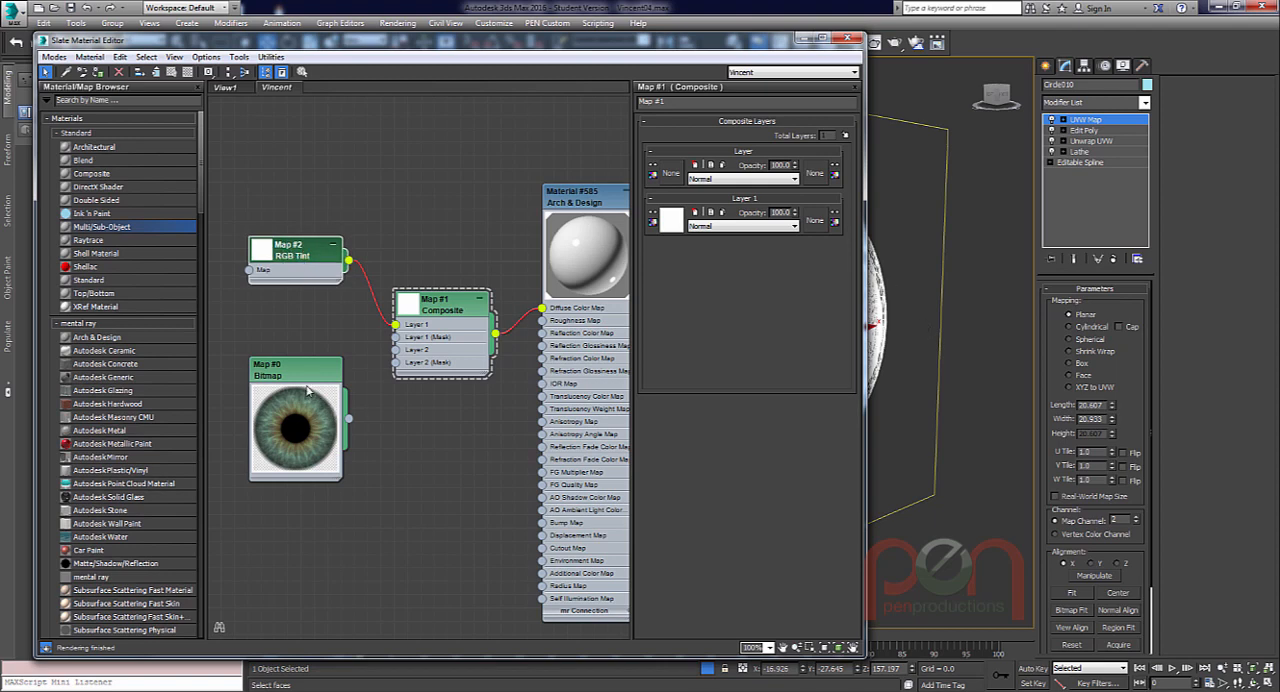
pyautogui.moveTo(307, 391)
pyautogui.mouseDown()
pyautogui.moveTo(297, 376)
pyautogui.moveTo(306, 396)
pyautogui.mouseUp()
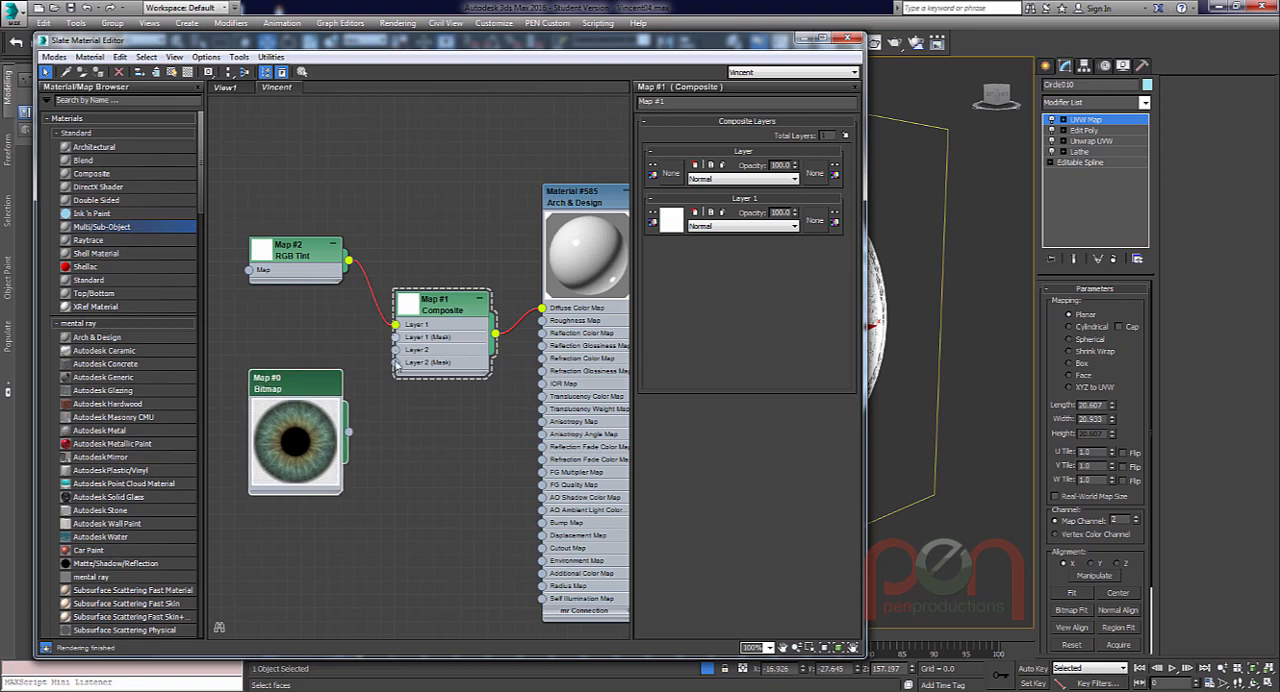
pyautogui.moveTo(346, 430); pyautogui.dragTo(396, 349)
pyautogui.moveTo(312, 344); pyautogui.dragTo(310, 330)
pyautogui.doubleClick(310, 329)
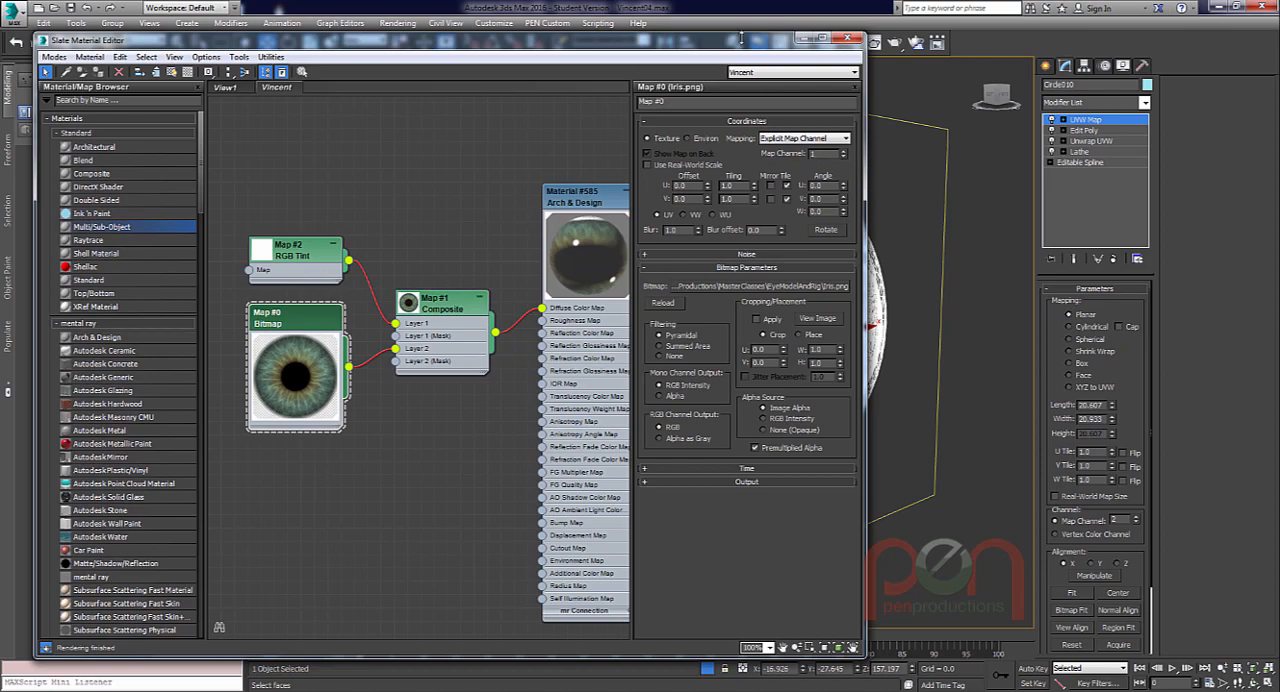
# Set the iris bitmap's map channel to 2 and test-render the eyeball in the perspective view.
pyautogui.moveTo(741, 38); pyautogui.dragTo(362, 89)
pyautogui.scroll(-2, 818, 346)
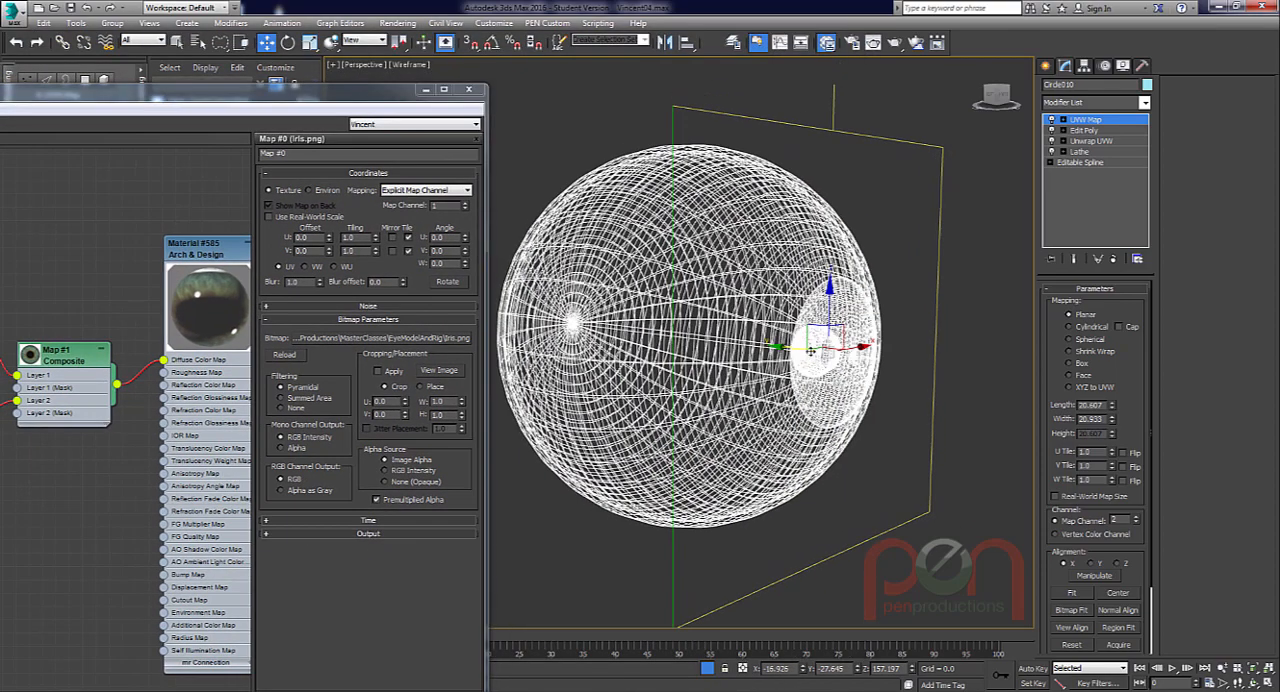
pyautogui.hotkey('shift', 'q')
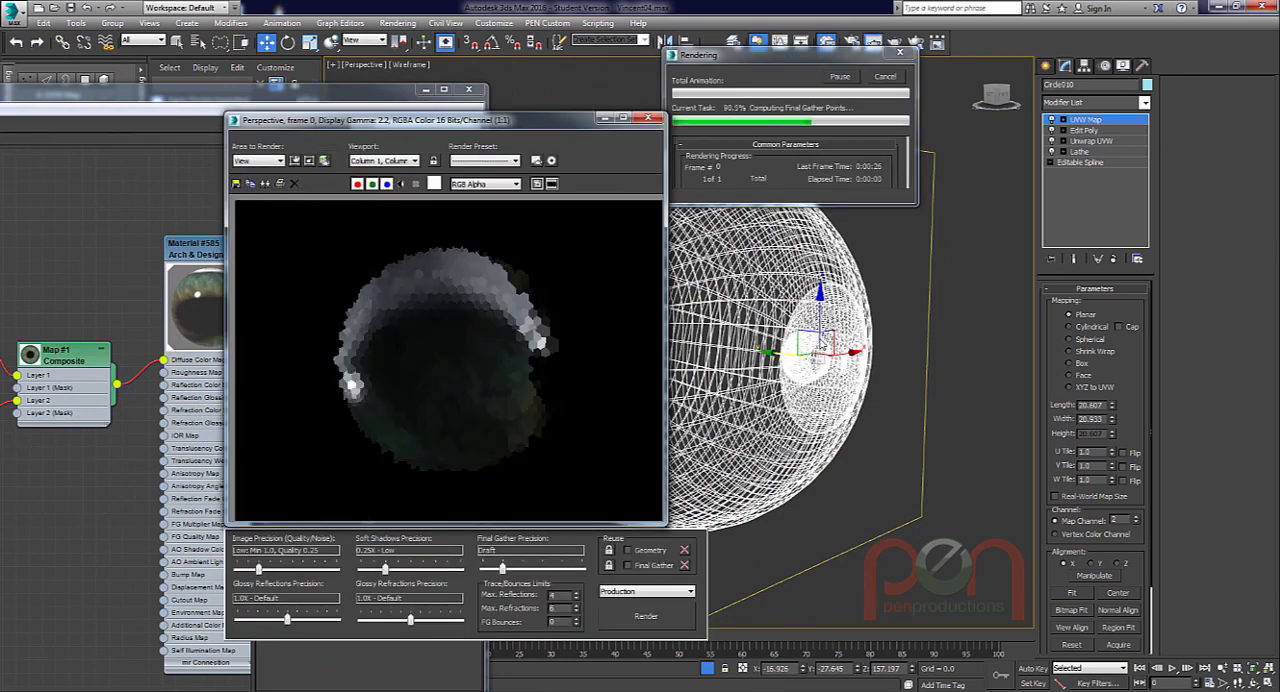
pyautogui.click(891, 76)
pyautogui.moveTo(314, 95); pyautogui.dragTo(597, 46)
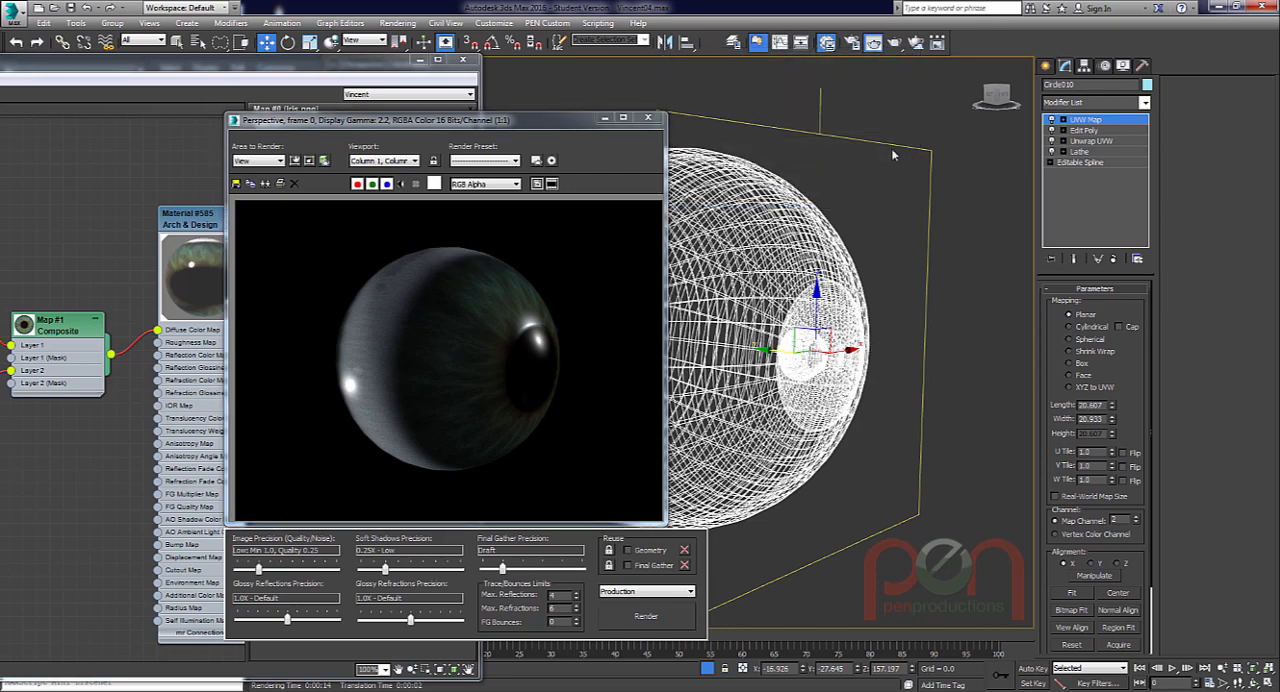
# Scale the planar mapping gizmo uniformly down to the iris outline in the front view.
pyautogui.keyDown('alt'); pyautogui.moveTo(867, 244); pyautogui.dragTo(835, 245, button='middle'); pyautogui.keyUp('alt')
pyautogui.press('r')
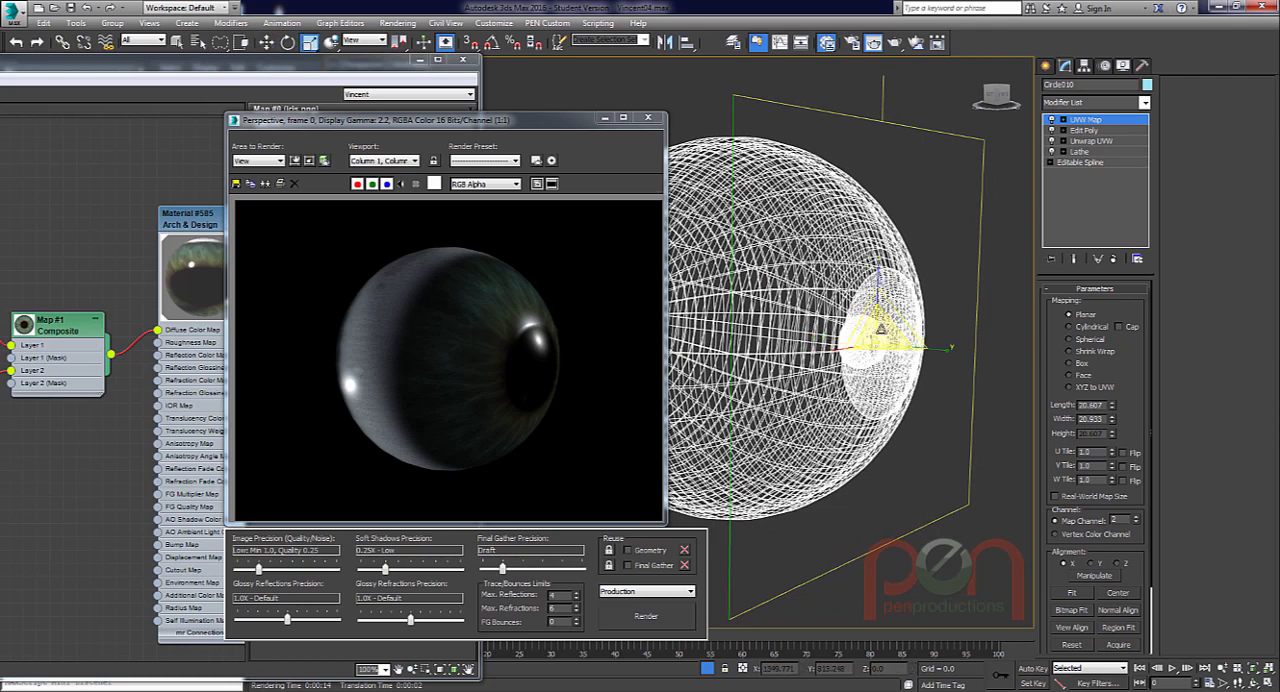
pyautogui.moveTo(898, 464); pyautogui.dragTo(897, 456)
pyautogui.press('f')
pyautogui.moveTo(726, 350); pyautogui.dragTo(868, 369, button='middle')
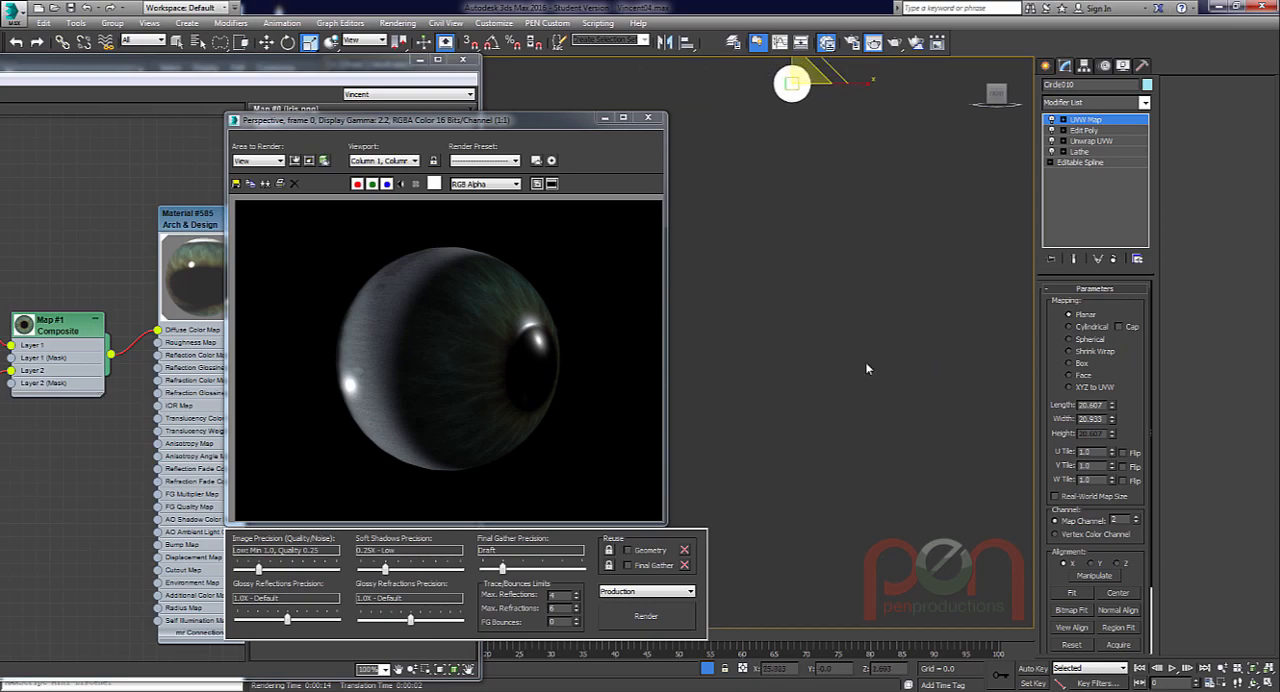
pyautogui.press('z')
pyautogui.moveTo(704, 328); pyautogui.dragTo(830, 358, button='middle')
pyautogui.scroll(3, 830, 360)
pyautogui.scroll(-1, 826, 361)
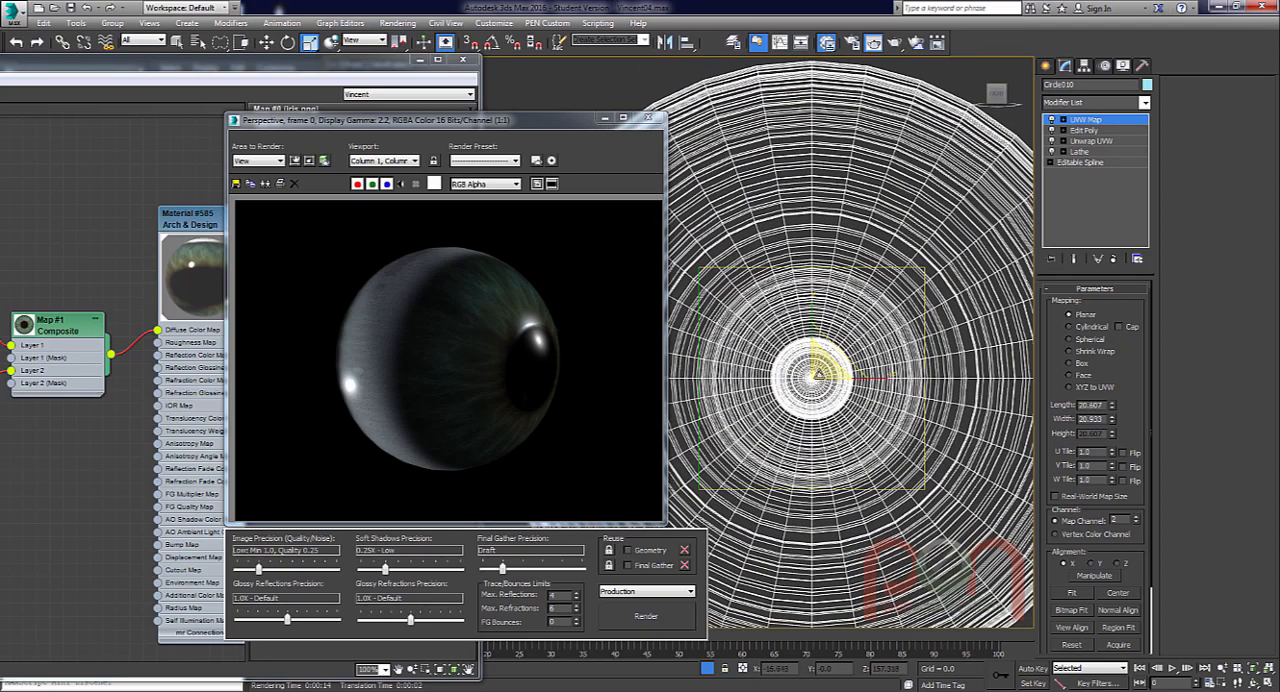
pyautogui.moveTo(822, 367); pyautogui.dragTo(823, 366)
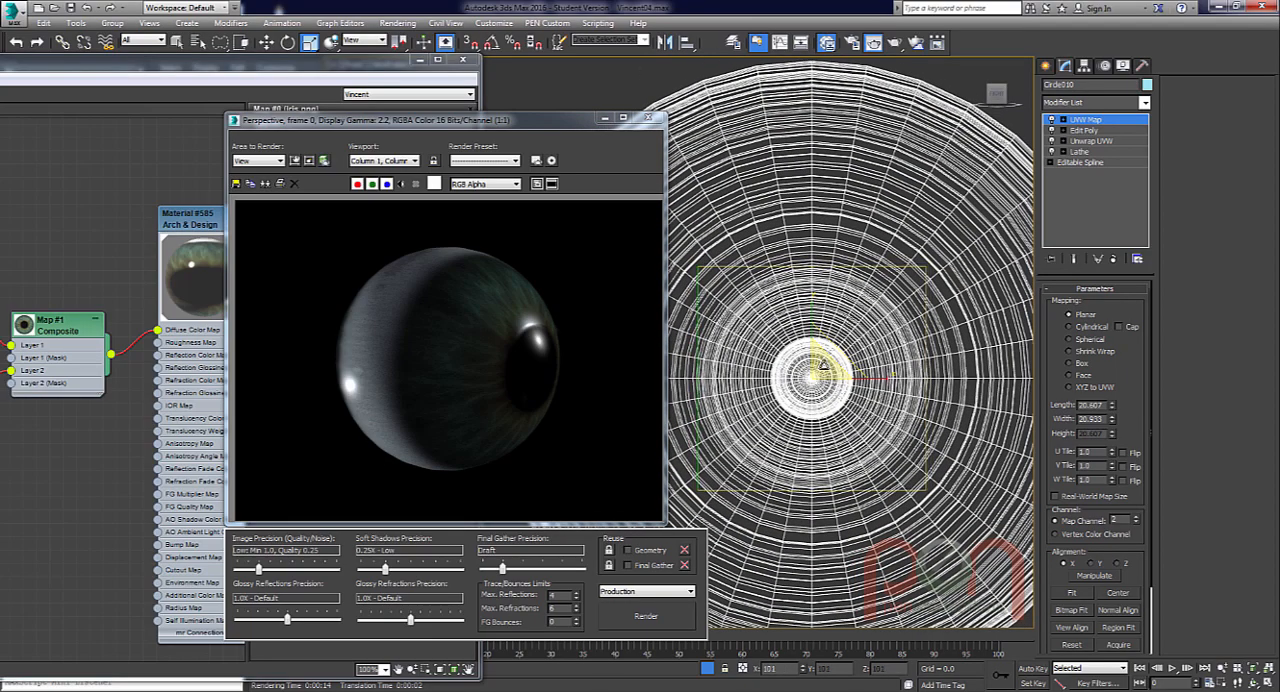
# Test-render the eyeball from an angled view to check how the iris map repeats, stopping the render early.
pyautogui.moveTo(850, 372)
pyautogui.keyDown('alt'); pyautogui.mouseDown(button='middle')
pyautogui.moveTo(920, 386)
pyautogui.moveTo(840, 357)
pyautogui.mouseUp(button='middle'); pyautogui.keyUp('alt')
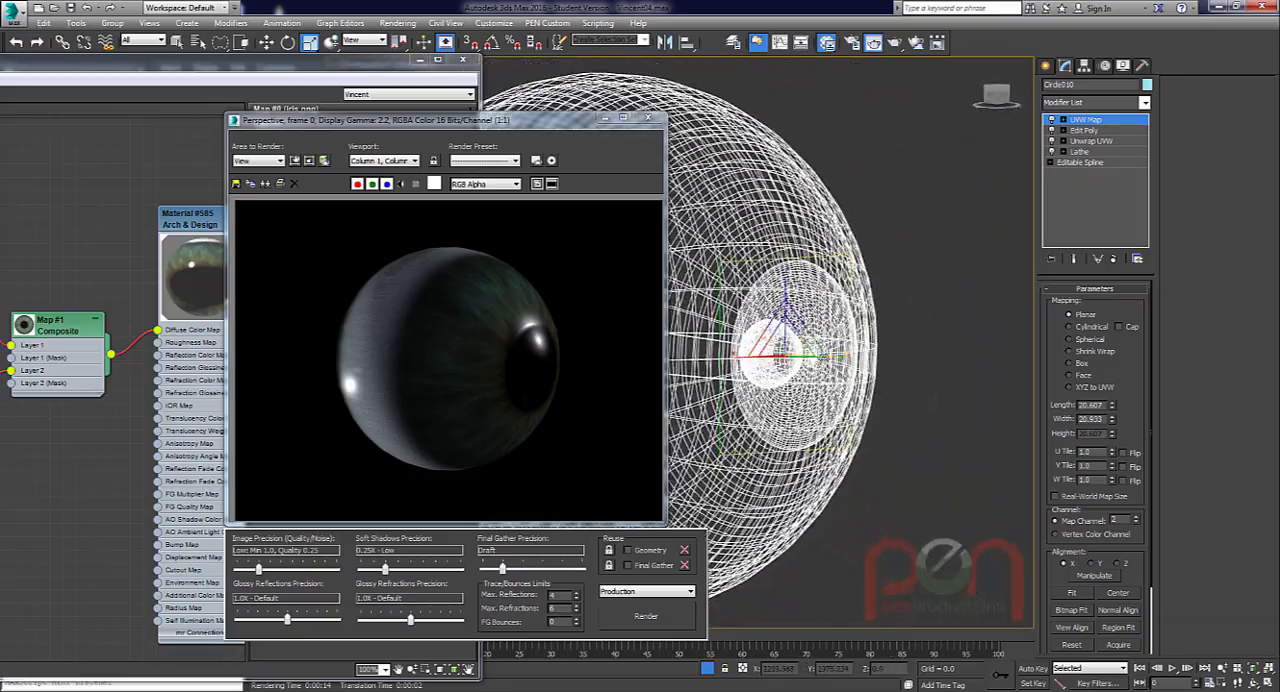
pyautogui.hotkey('shift', 'q')
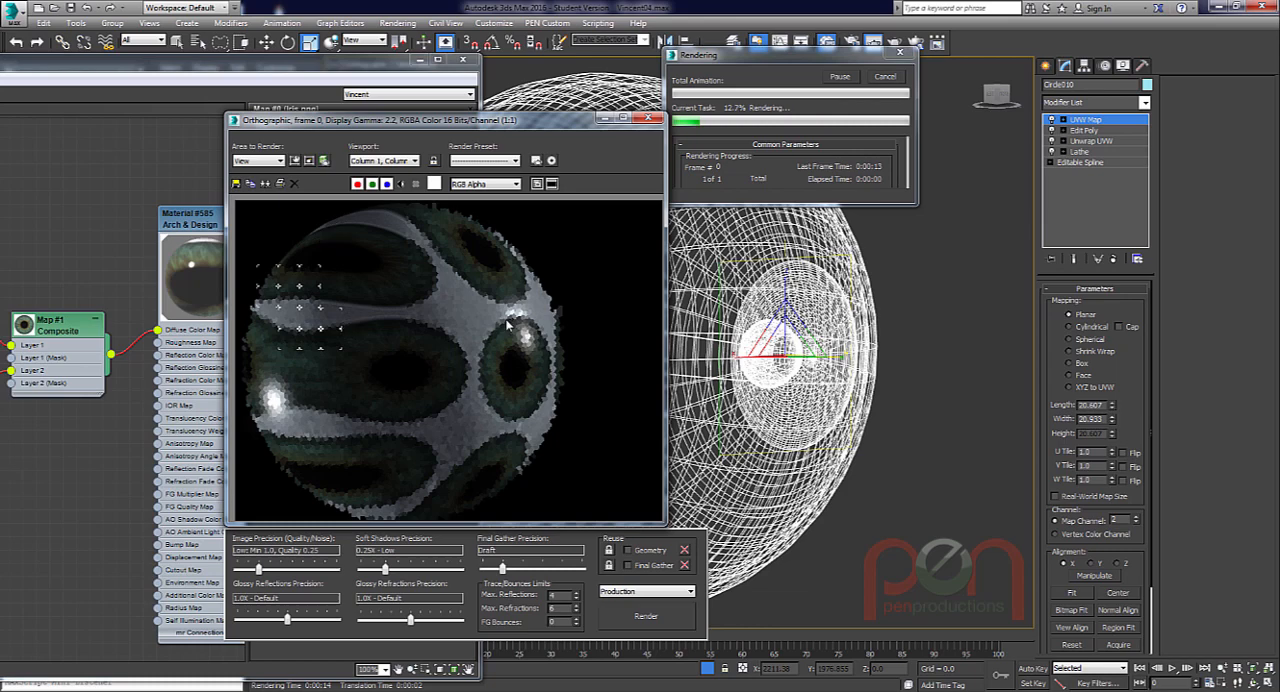
pyautogui.click(886, 80)
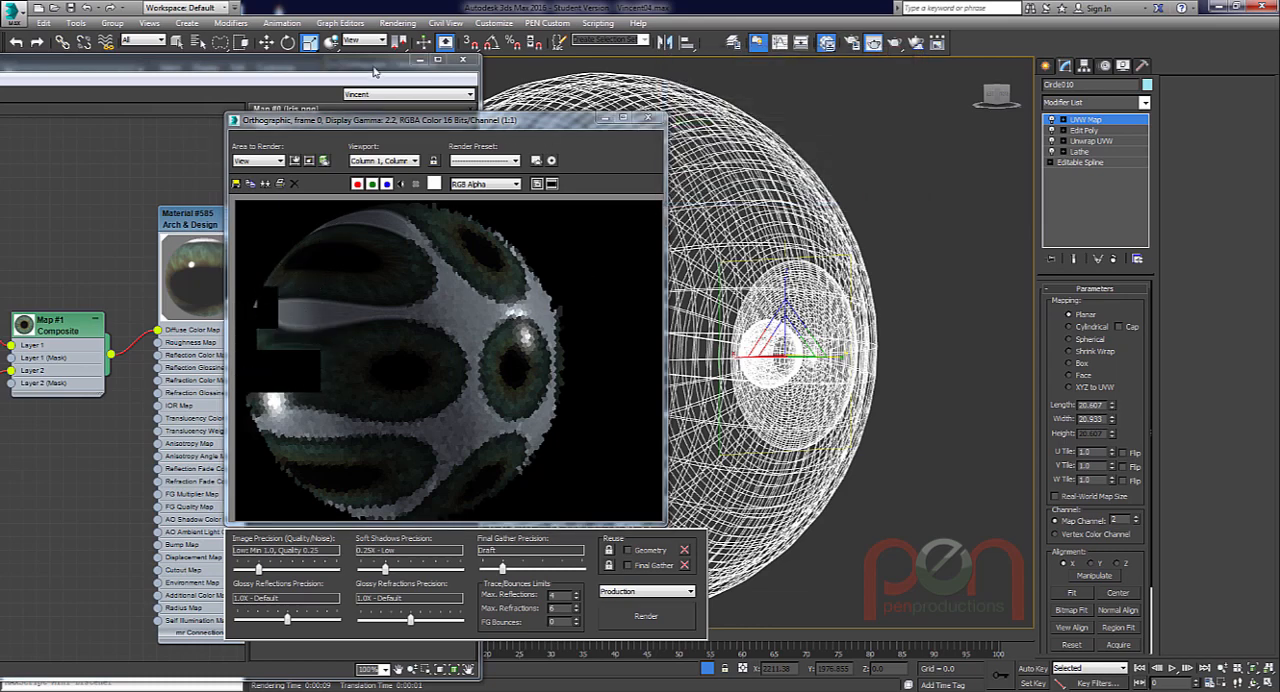
# Turn off U and V tiling and Show Map on Back for the iris bitmap.
pyautogui.moveTo(383, 66); pyautogui.dragTo(662, 33)
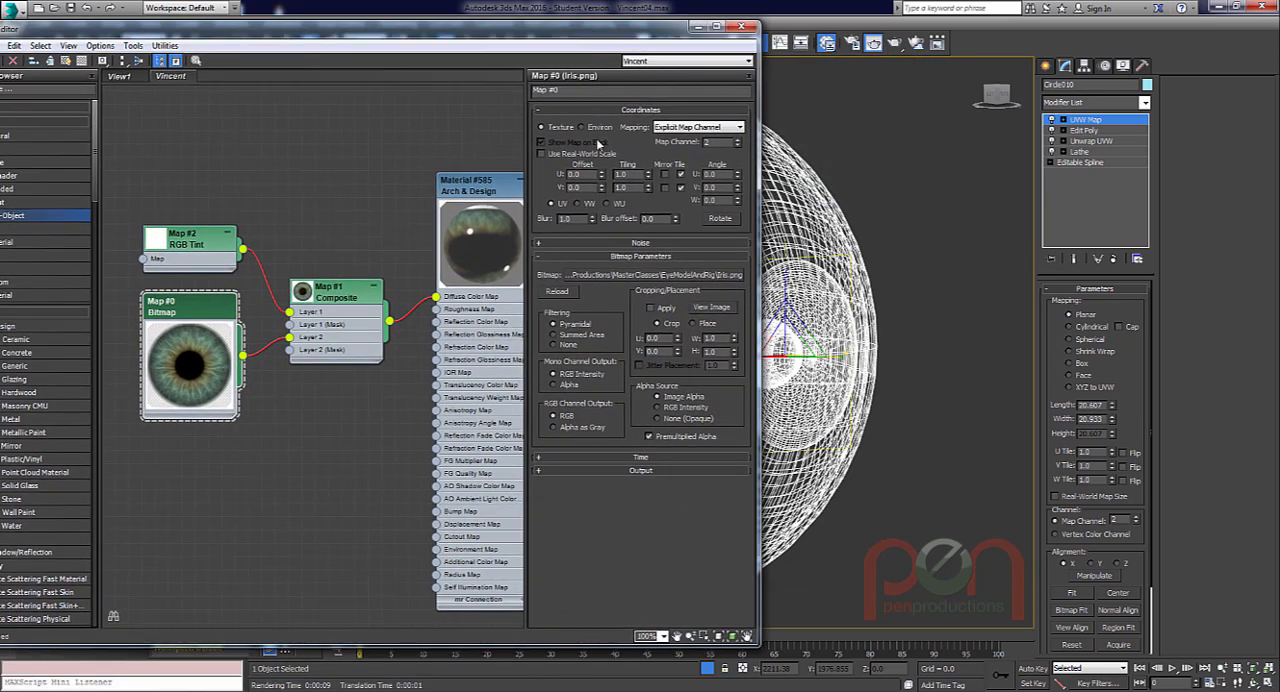
pyautogui.click(681, 187)
pyautogui.moveTo(415, 74); pyautogui.dragTo(200, 97)
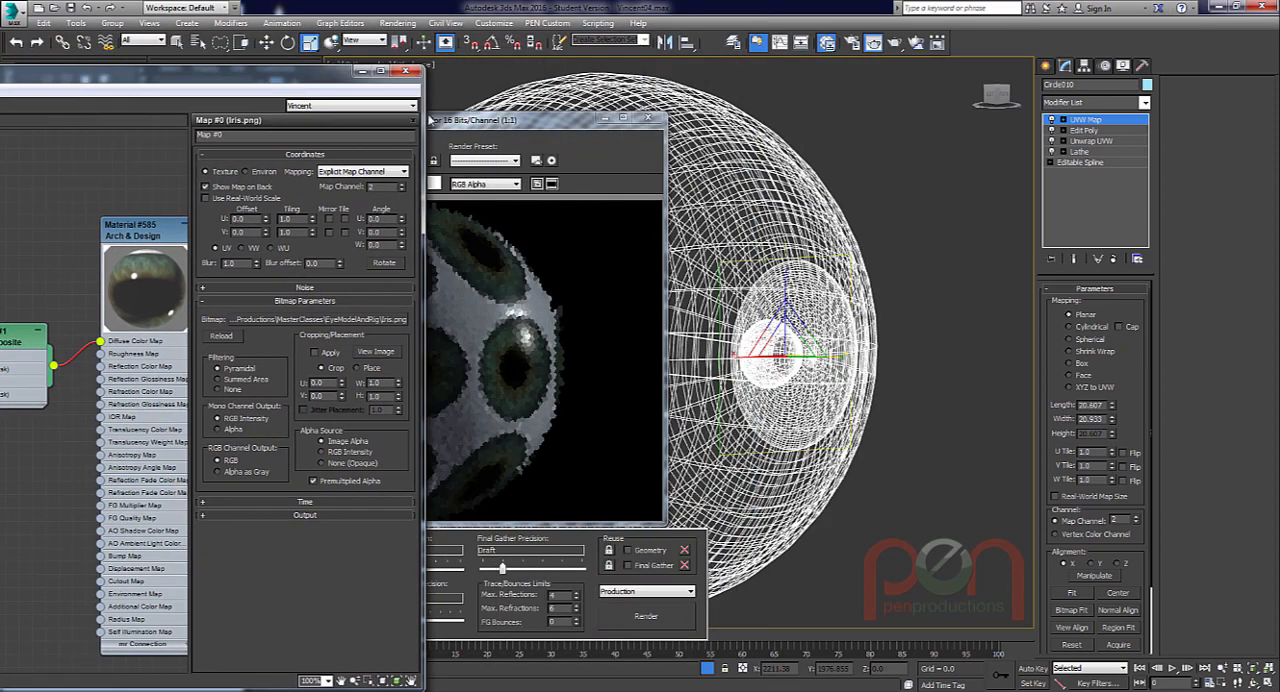
pyautogui.moveTo(290, 87); pyautogui.dragTo(733, 35)
pyautogui.click(648, 135)
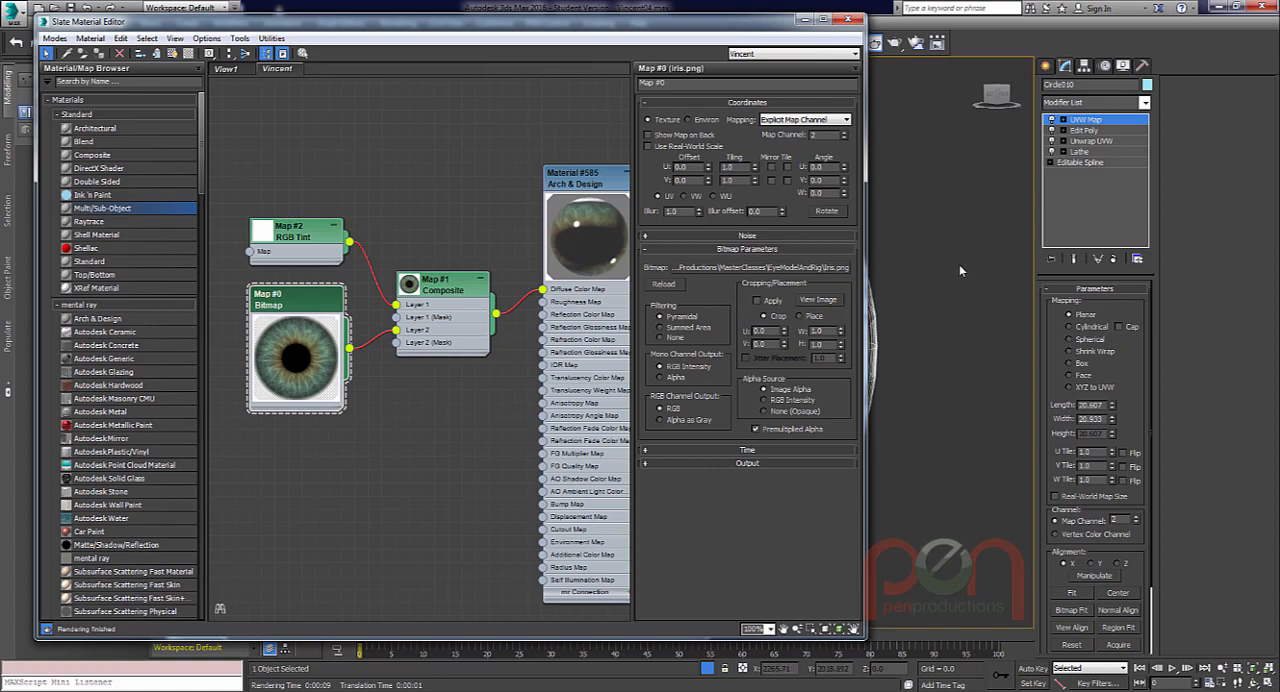
# Switch the viewport to shaded display with edged faces and test-render the eyeball from its front and back sides.
pyautogui.hotkey('shift', 'q')
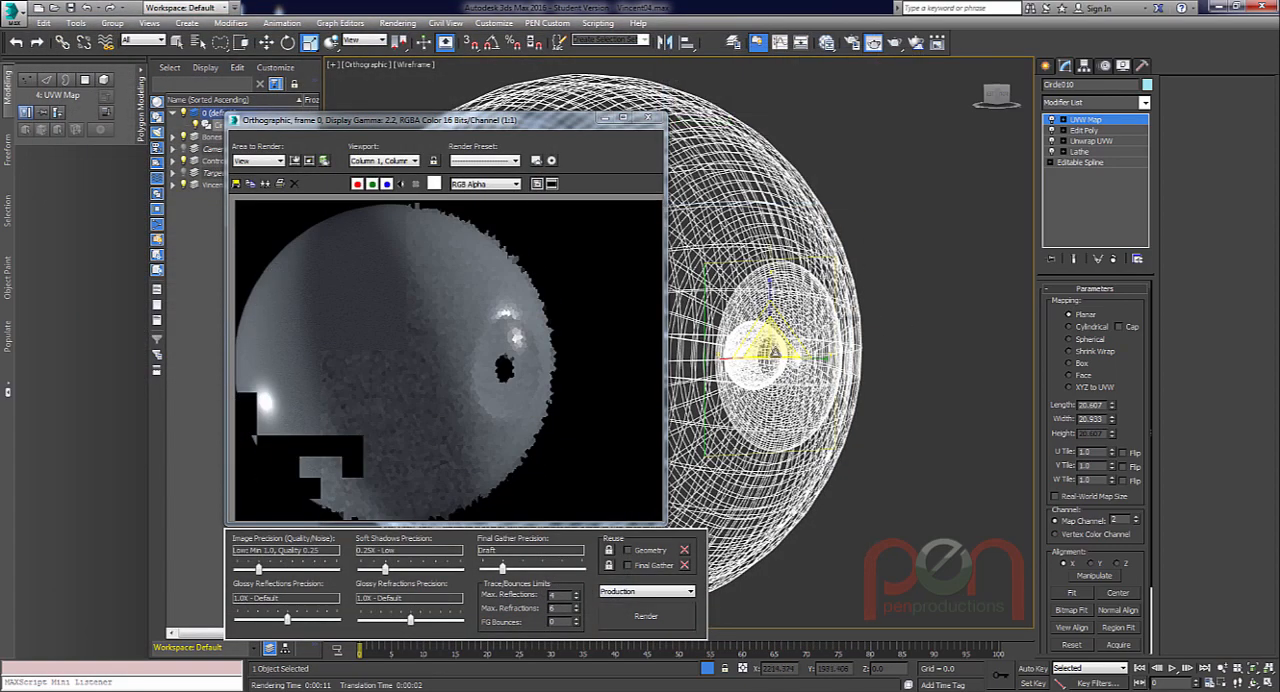
pyautogui.moveTo(775, 352)
pyautogui.keyDown('alt'); pyautogui.mouseDown(button='middle')
pyautogui.moveTo(789, 373)
pyautogui.moveTo(866, 317)
pyautogui.moveTo(861, 285)
pyautogui.moveTo(833, 262)
pyautogui.moveTo(838, 315)
pyautogui.mouseUp(button='middle'); pyautogui.keyUp('alt')
pyautogui.press('F3')
pyautogui.hotkey('shift', 'q')
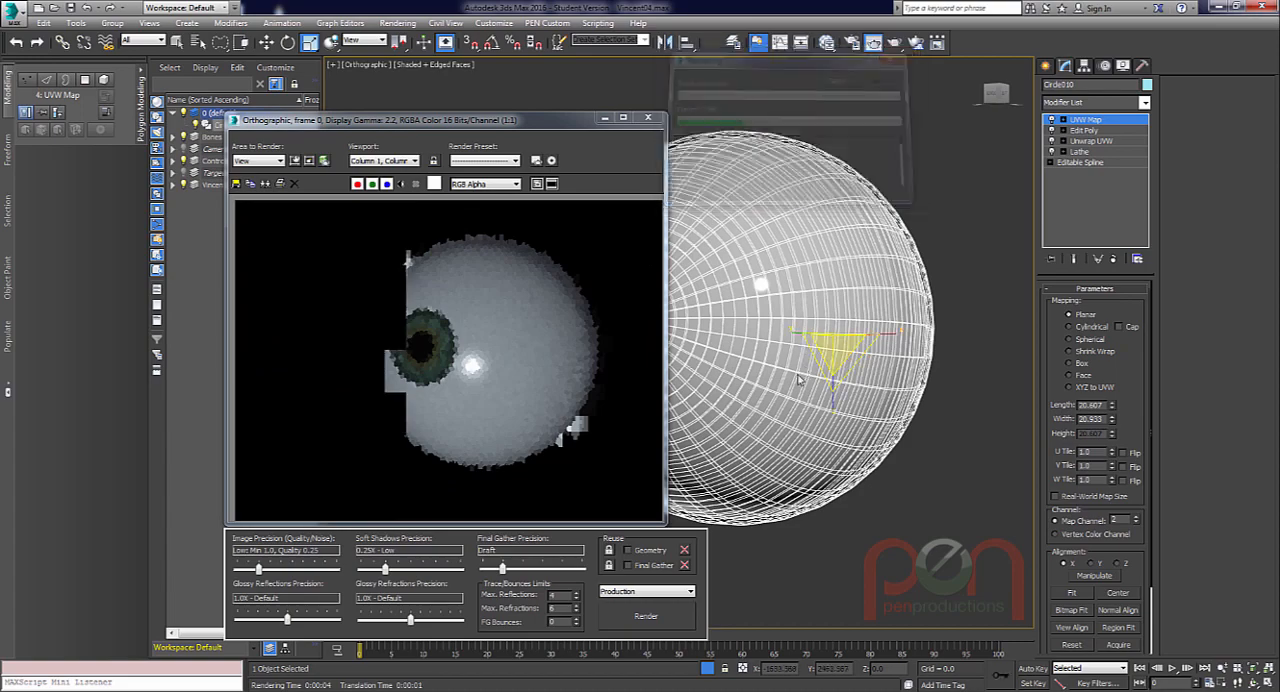
pyautogui.keyDown('alt'); pyautogui.moveTo(770, 328); pyautogui.dragTo(998, 387, button='middle'); pyautogui.keyUp('alt')
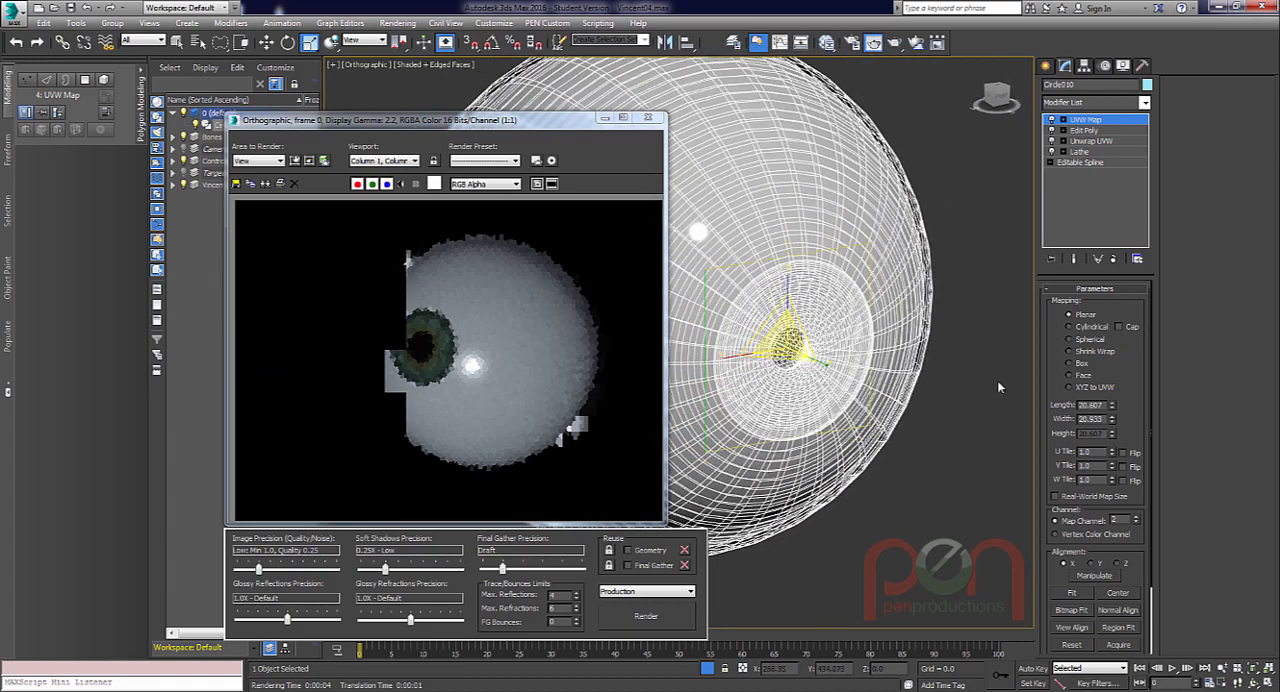
# Flip the U tile of the planar UVW mapping, test-render the eyeball and close the rendered frame.
pyautogui.click(1123, 453)
pyautogui.press('alt')
pyautogui.hotkey('shift', 'q')
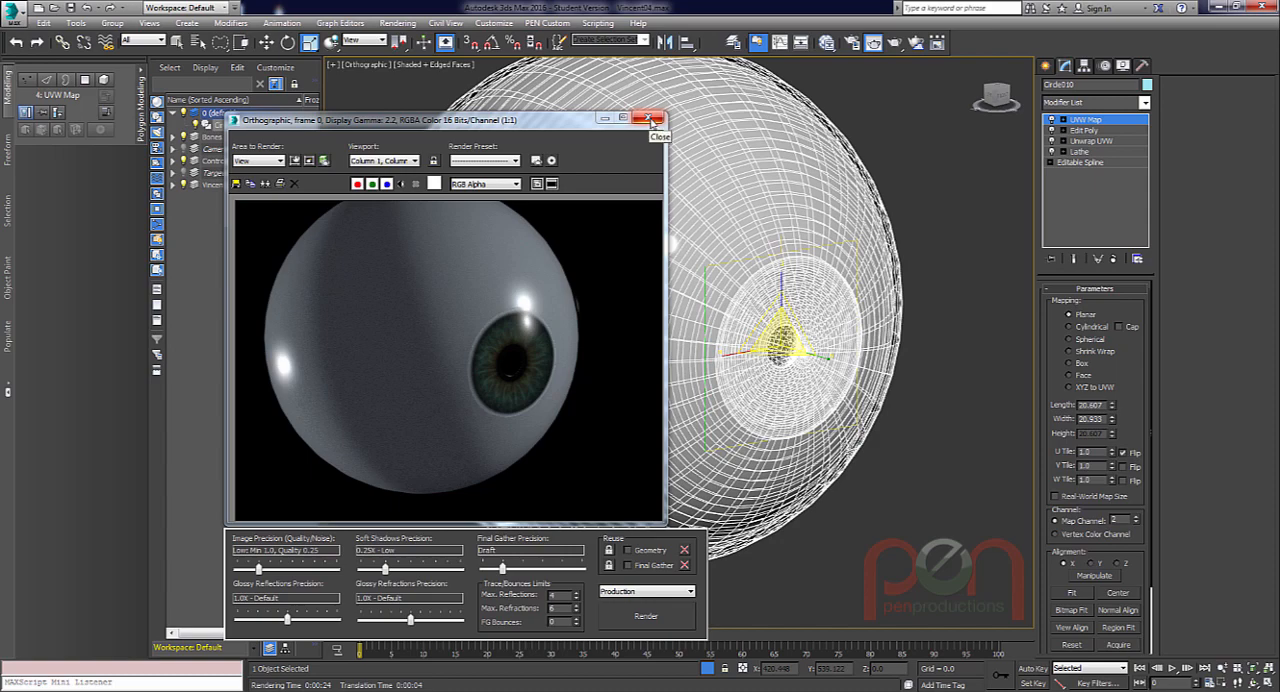
pyautogui.moveTo(560, 124); pyautogui.dragTo(533, 74)
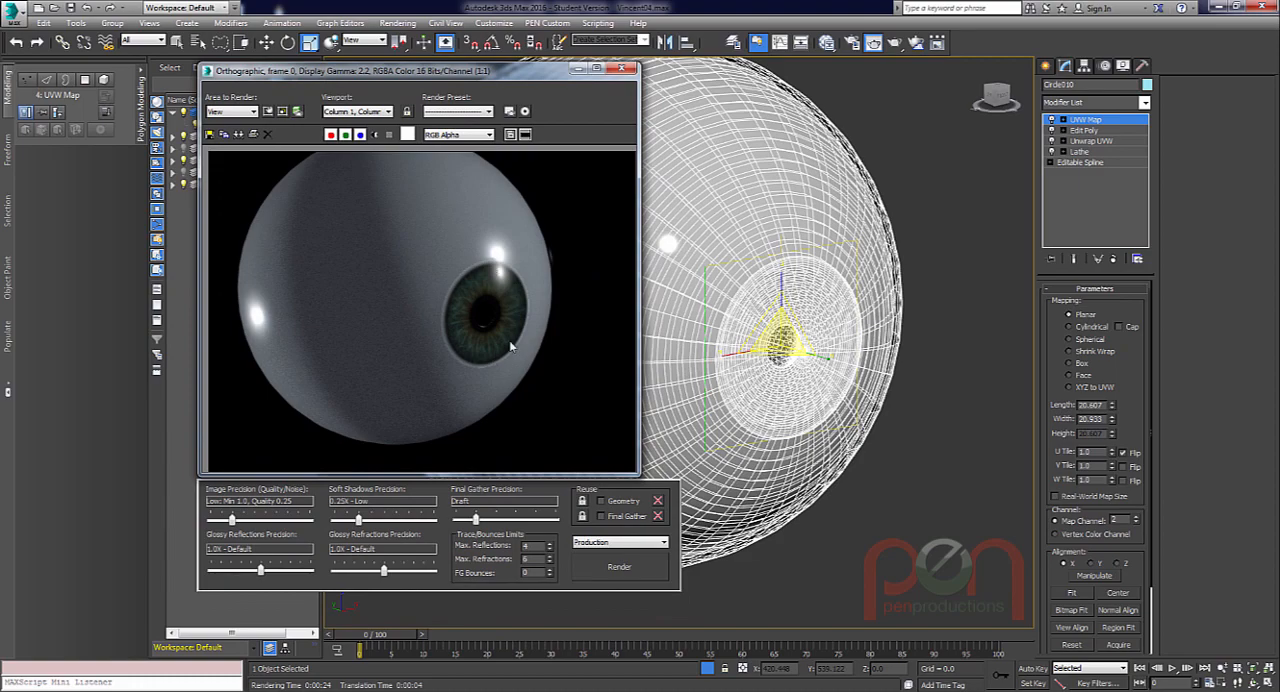
pyautogui.click(621, 71)
pyautogui.moveTo(765, 332); pyautogui.dragTo(775, 346, button='middle')
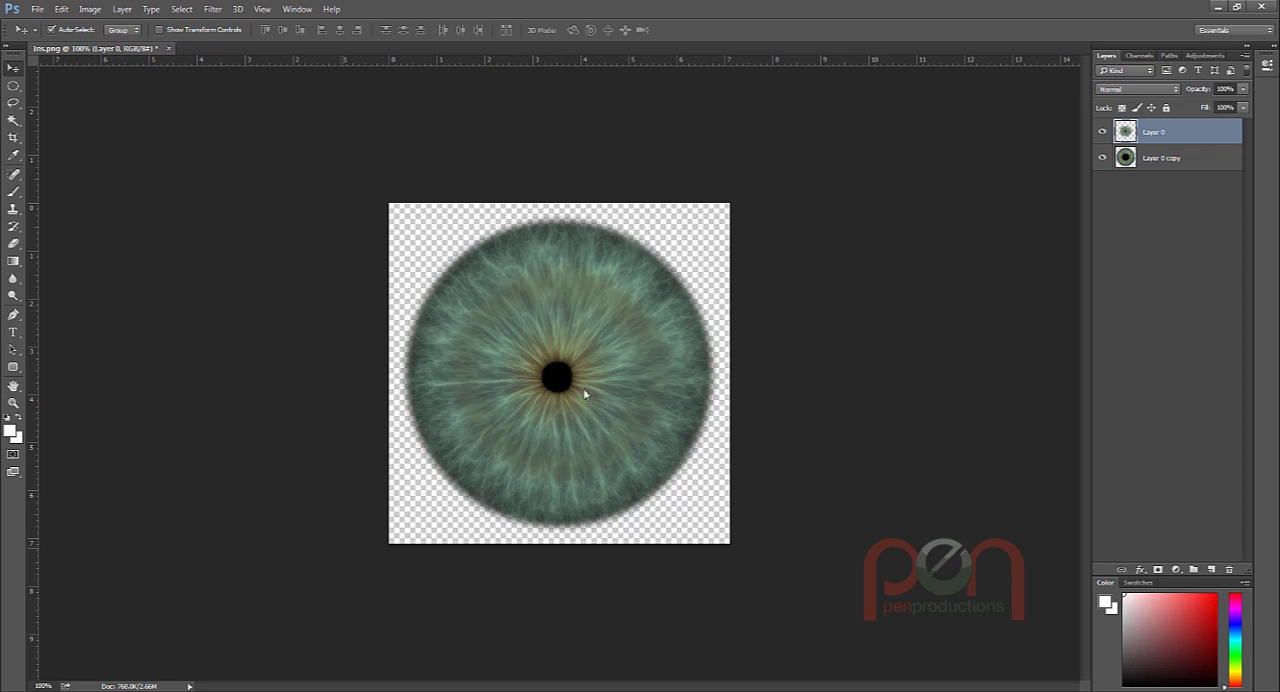
# Switch to Photoshop and export the small-pupil iris for web as a transparent 512 x 512 PNG-24, overwriting Iris.png.
pyautogui.hotkey('ctrl', 'alt', 'shift', 's')
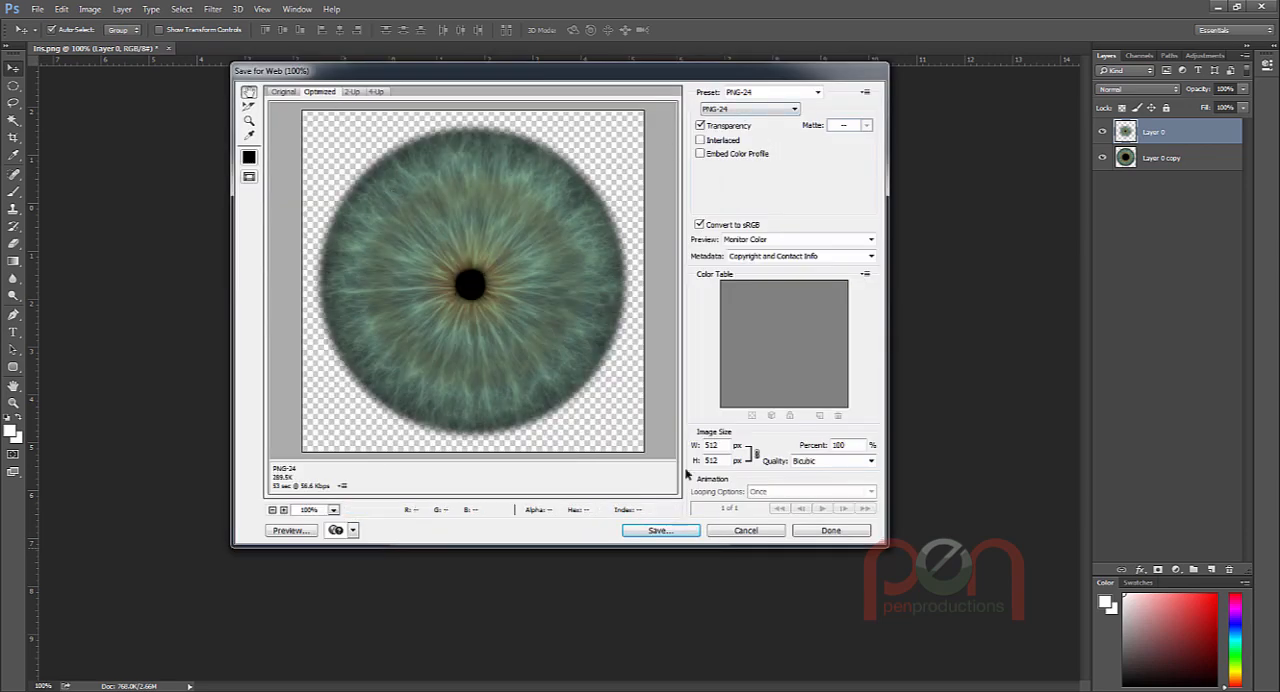
pyautogui.click(660, 530)
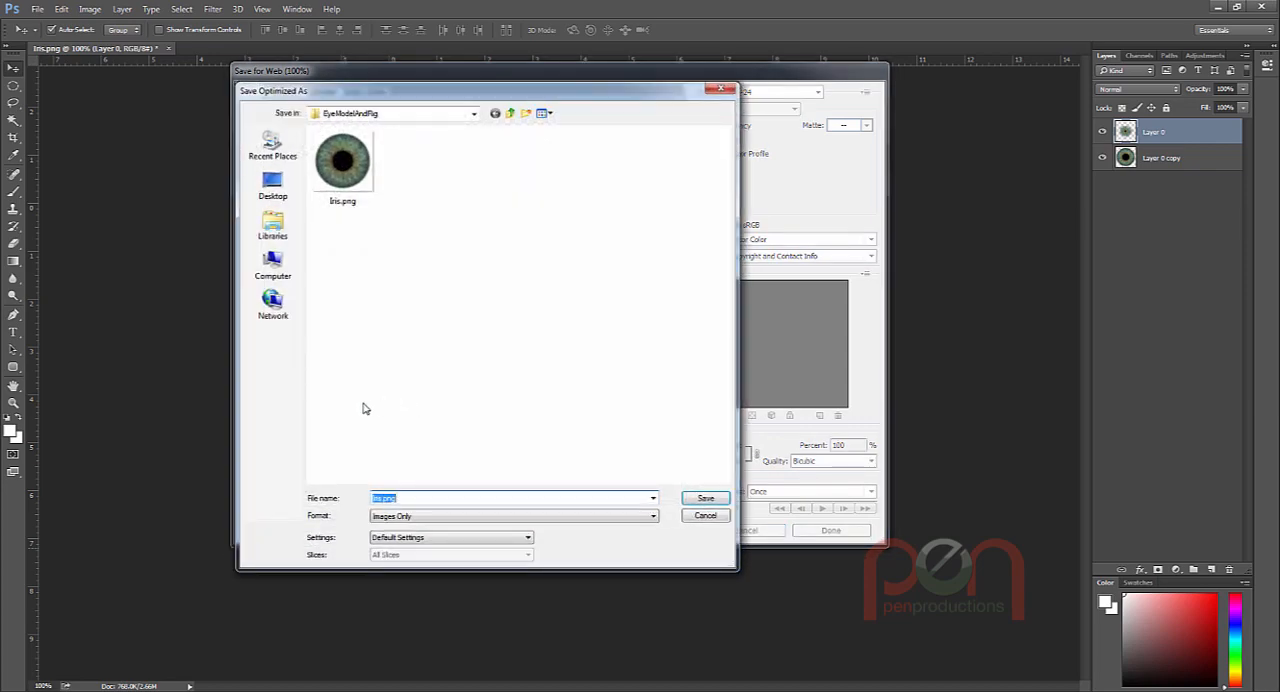
pyautogui.click(386, 498)
pyautogui.press('Return')
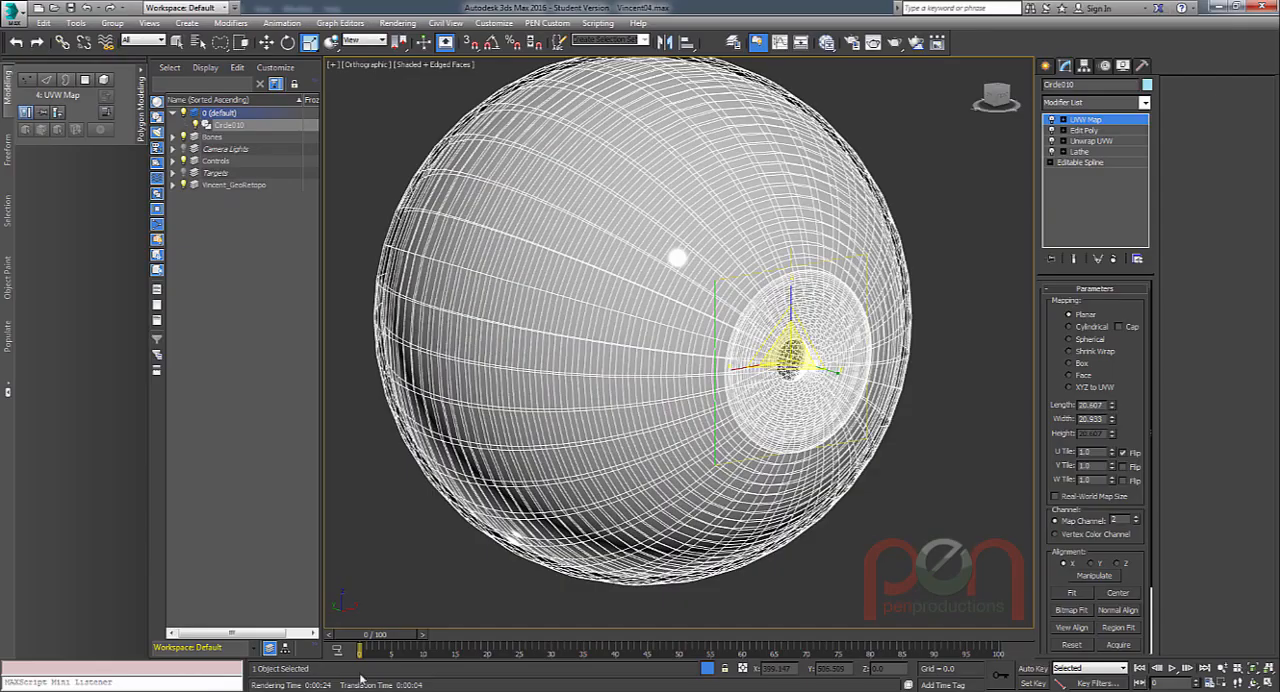
# Add Iris_02.png from the image viewer as a new bitmap node and connect it to Layer 2 of the Composite map.
pyautogui.click(392, 690)
pyautogui.click(1153, 277)
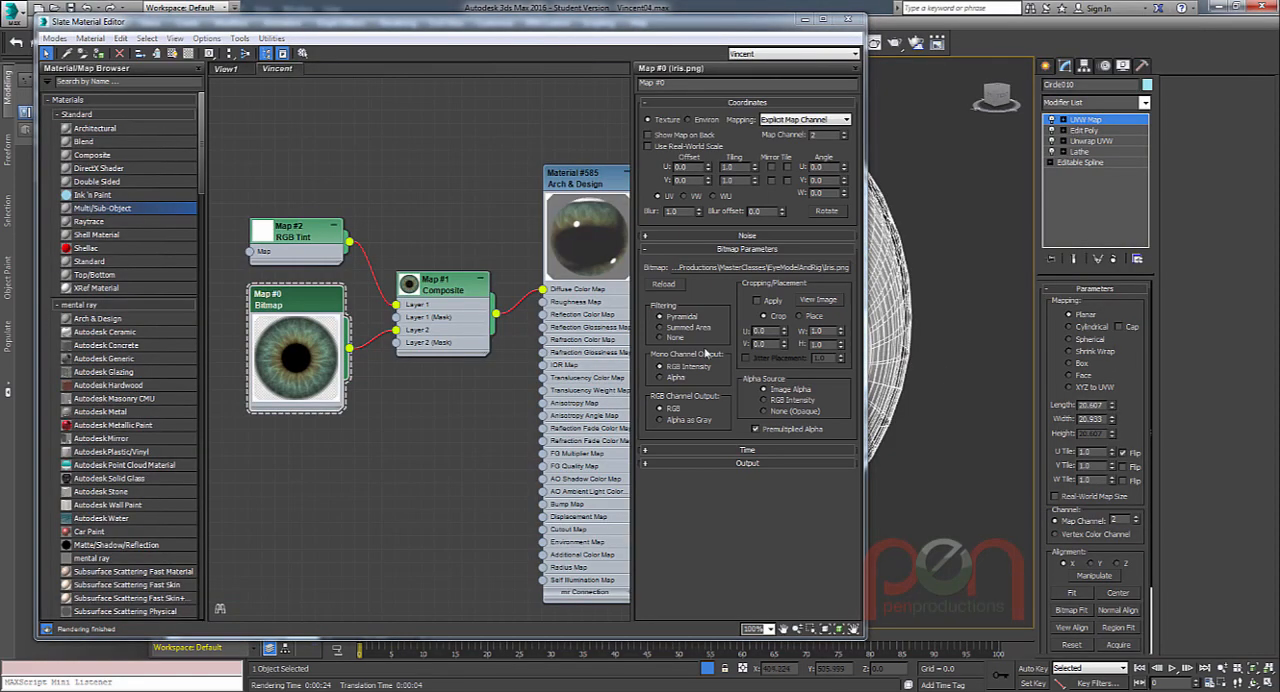
pyautogui.hotkey('alt', 'Tab')
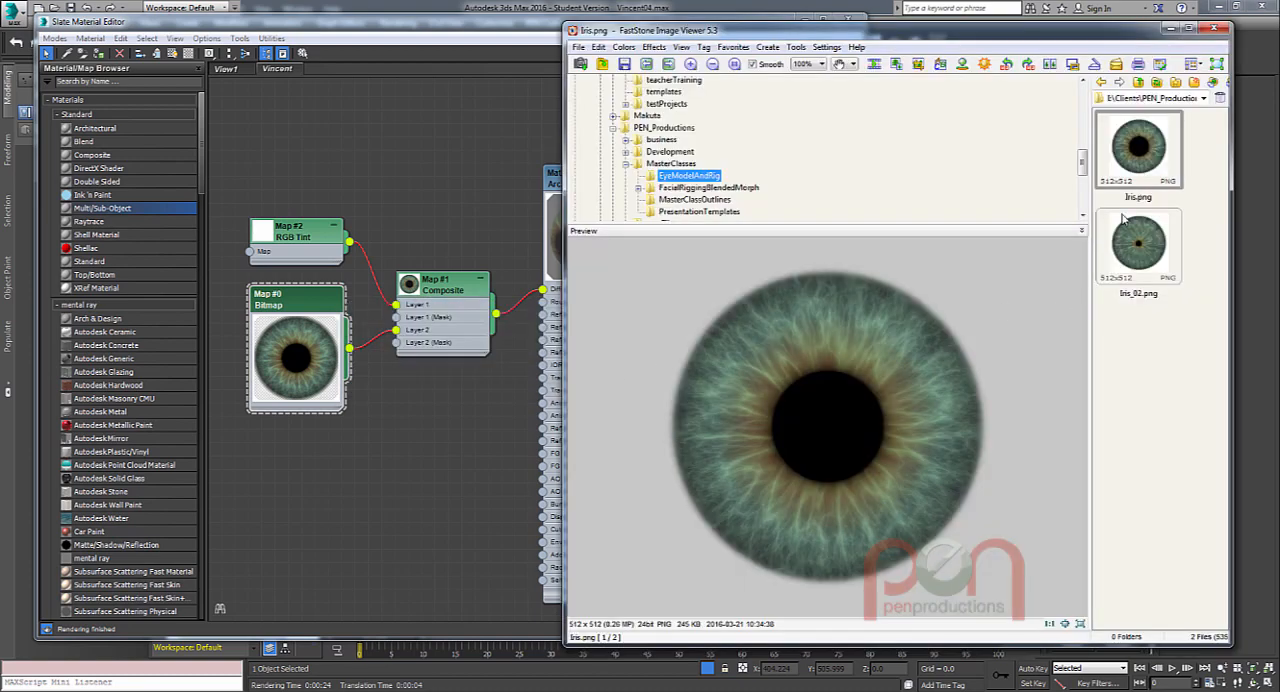
pyautogui.moveTo(1138, 242); pyautogui.dragTo(290, 436)
pyautogui.moveTo(364, 390); pyautogui.dragTo(397, 329)
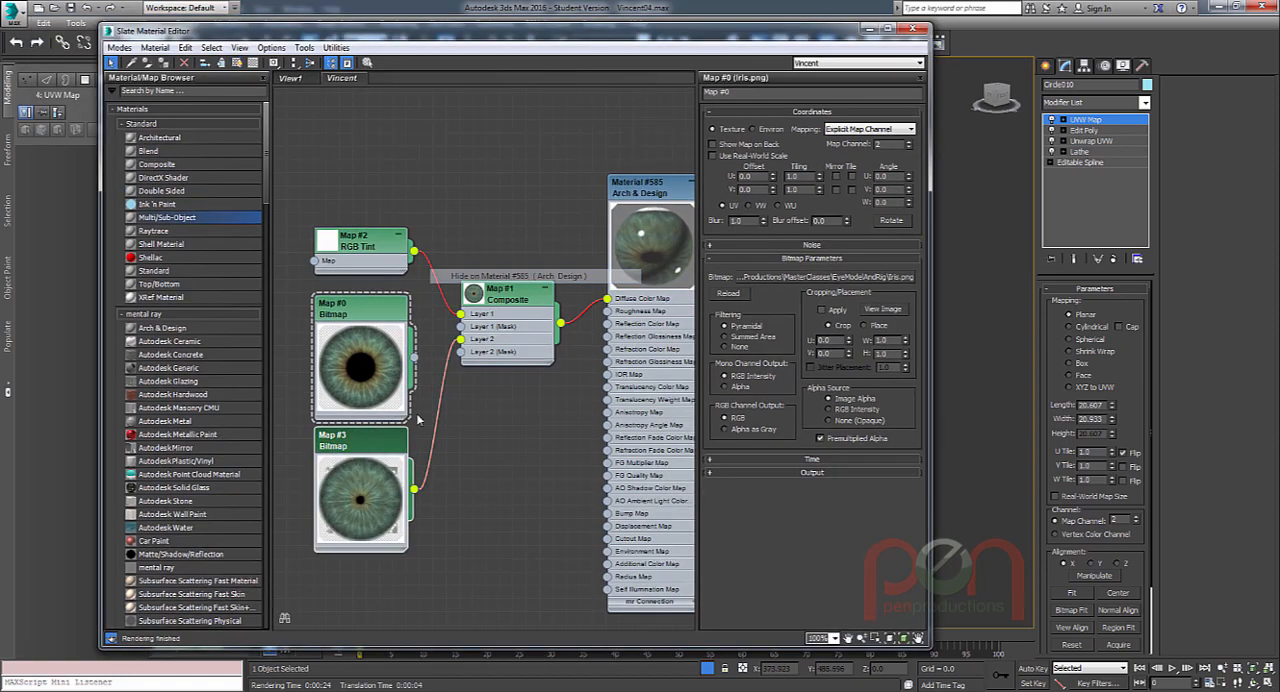
# Show the Iris_02 bitmap in the viewport on Material #572 (Multi/Sub-Object).
pyautogui.rightClick(379, 442)
pyautogui.click(432, 266)
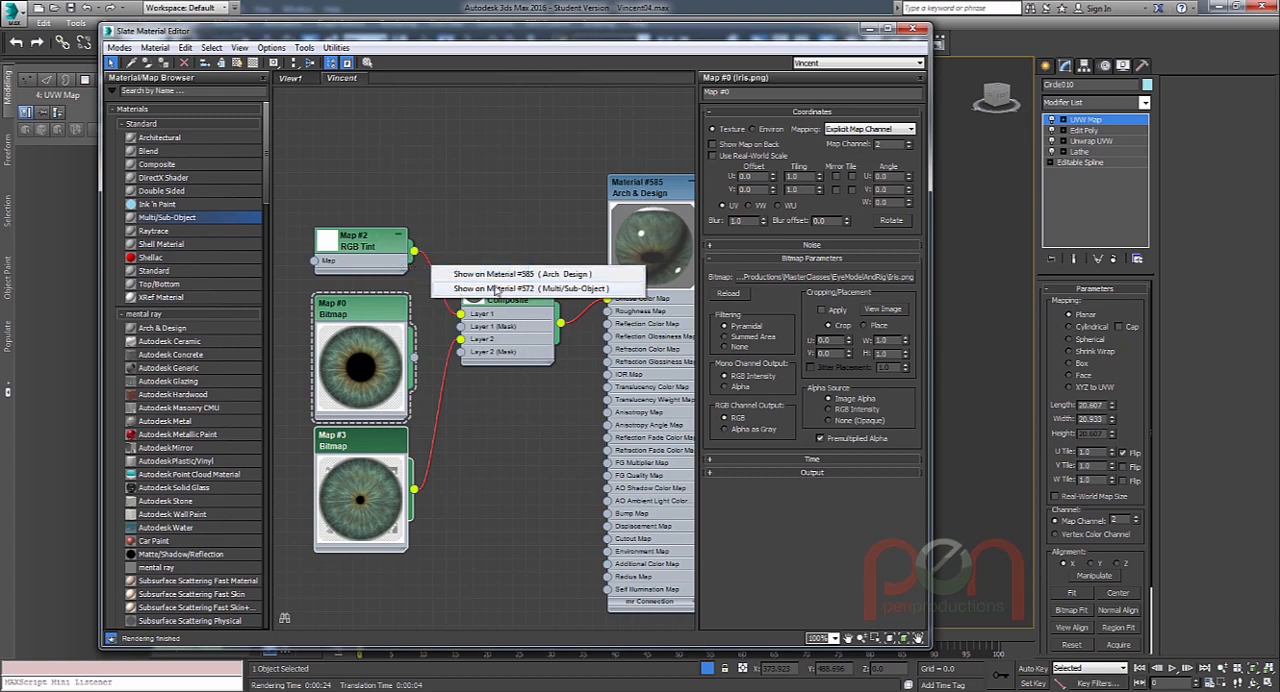
pyautogui.click(498, 289)
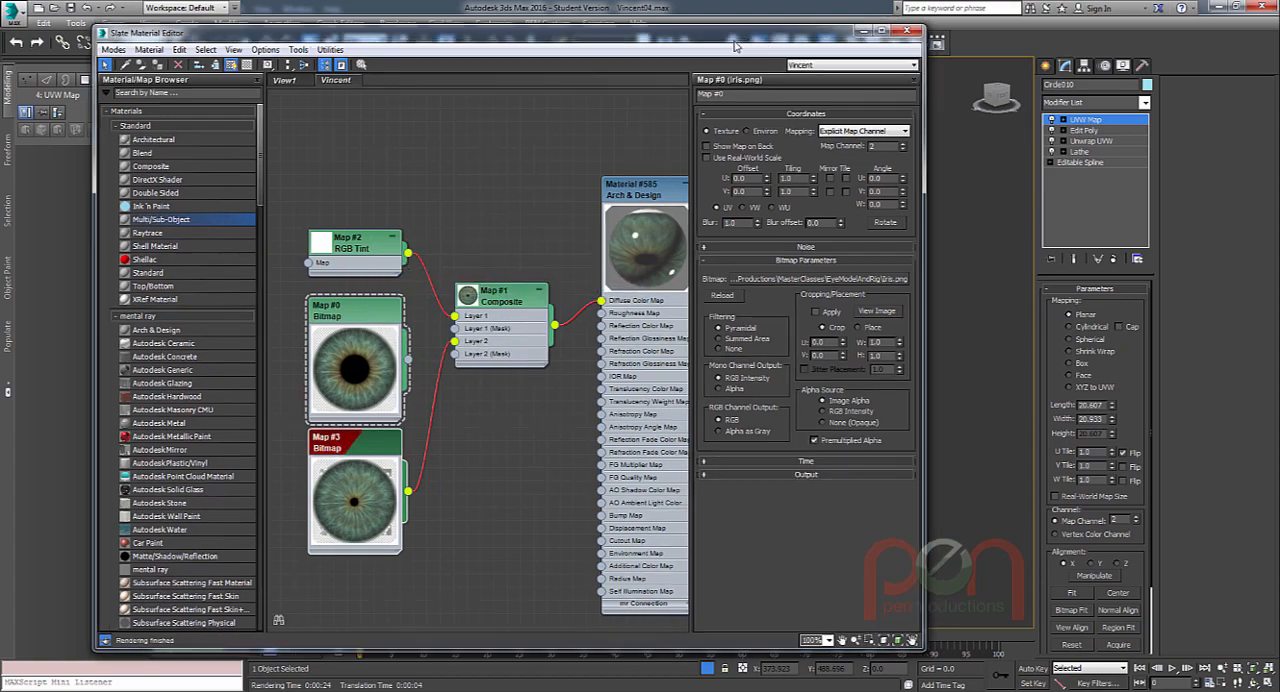
# Set the Iris_02 bitmap's map channel to 2 and turn off its U and V tiling.
pyautogui.moveTo(875, 28); pyautogui.dragTo(512, 72)
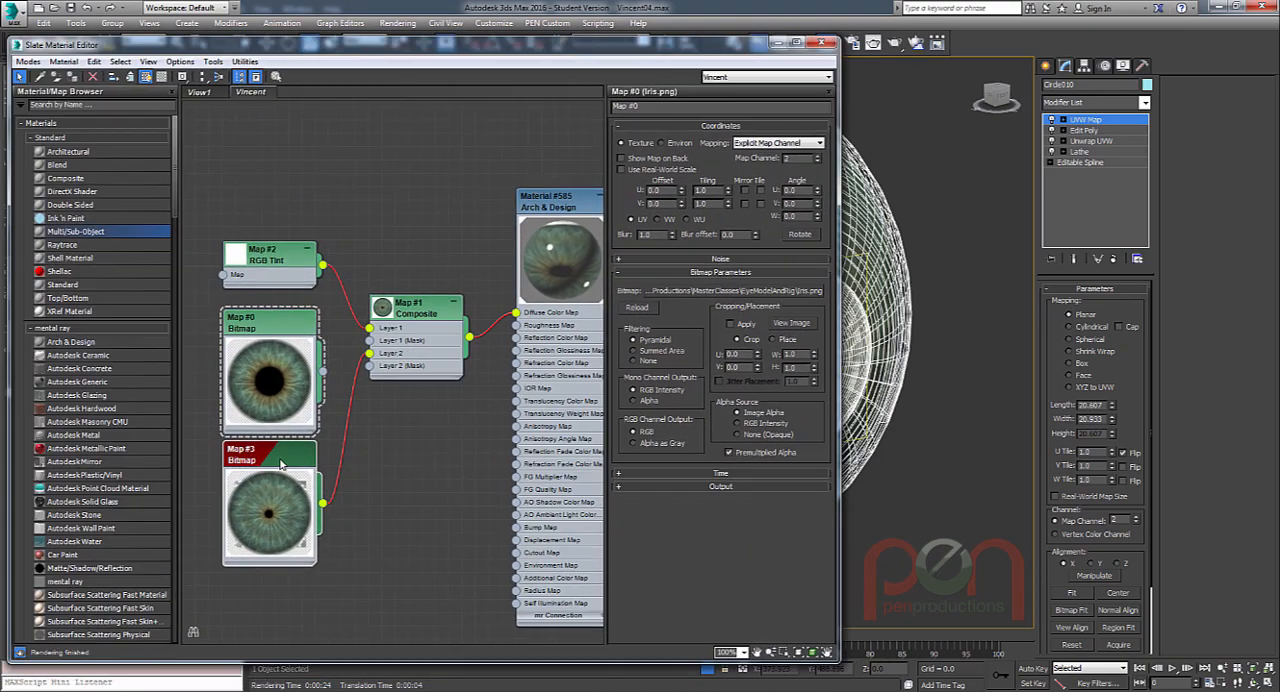
pyautogui.doubleClick(281, 463)
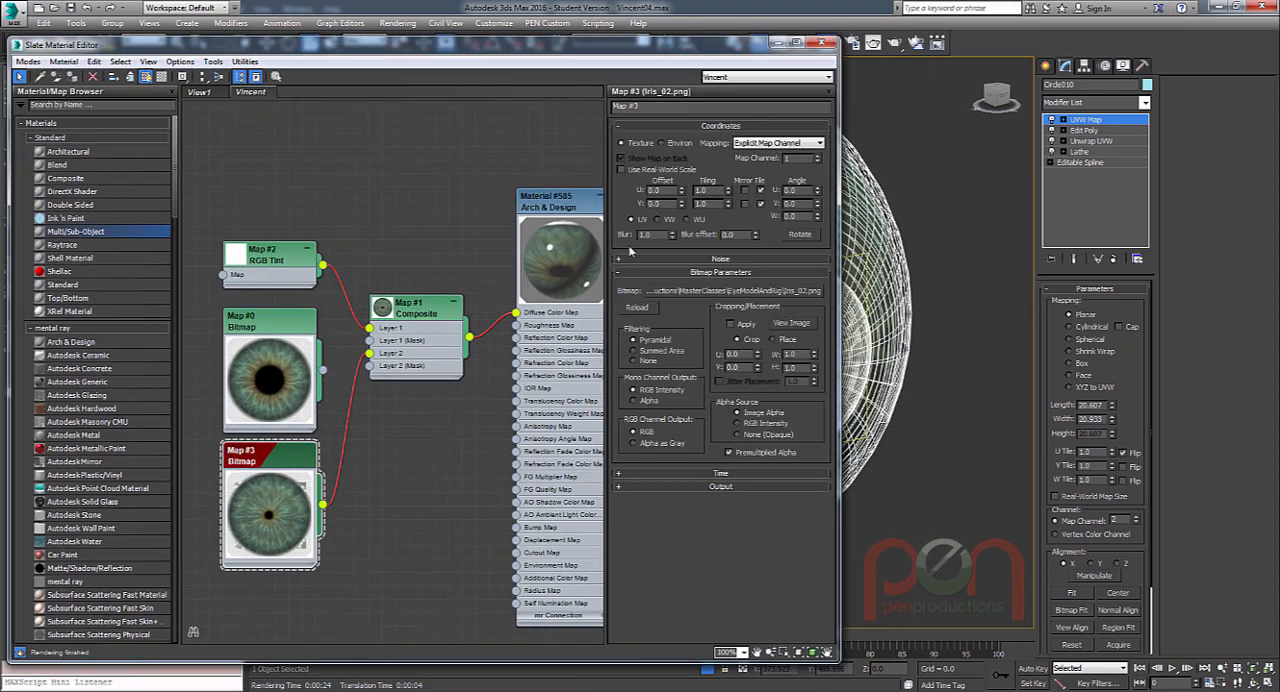
pyautogui.click(815, 160)
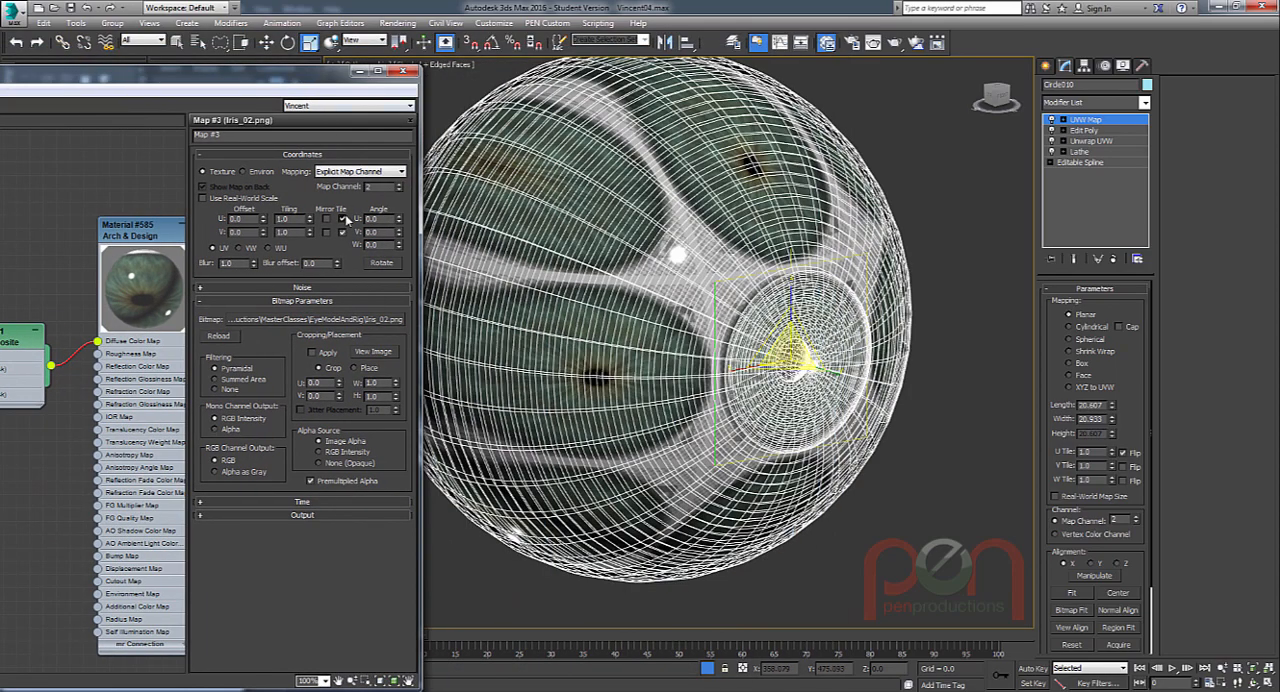
pyautogui.click(342, 231)
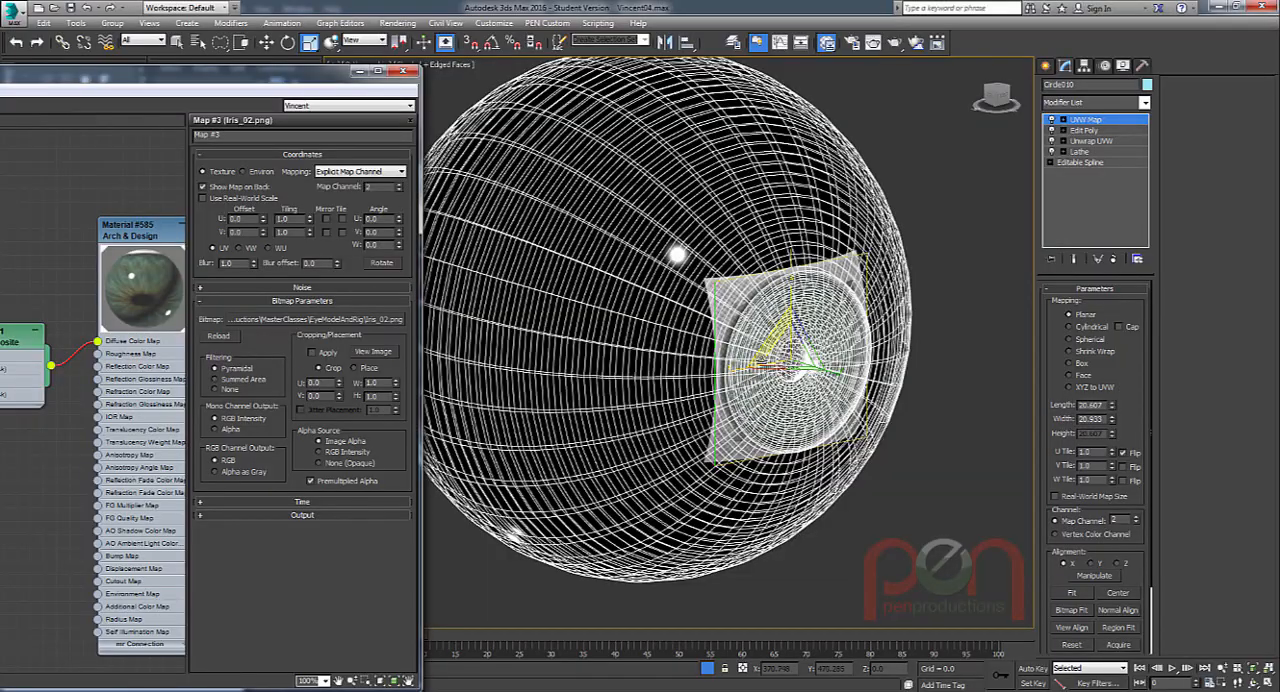
# Scale the planar UVW Map gizmo up slightly so the iris texture fits the iris area of the eyeball.
pyautogui.keyDown('alt'); pyautogui.moveTo(768, 365); pyautogui.dragTo(712, 352, button='middle'); pyautogui.keyUp('alt')
pyautogui.scroll(5, 712, 352)
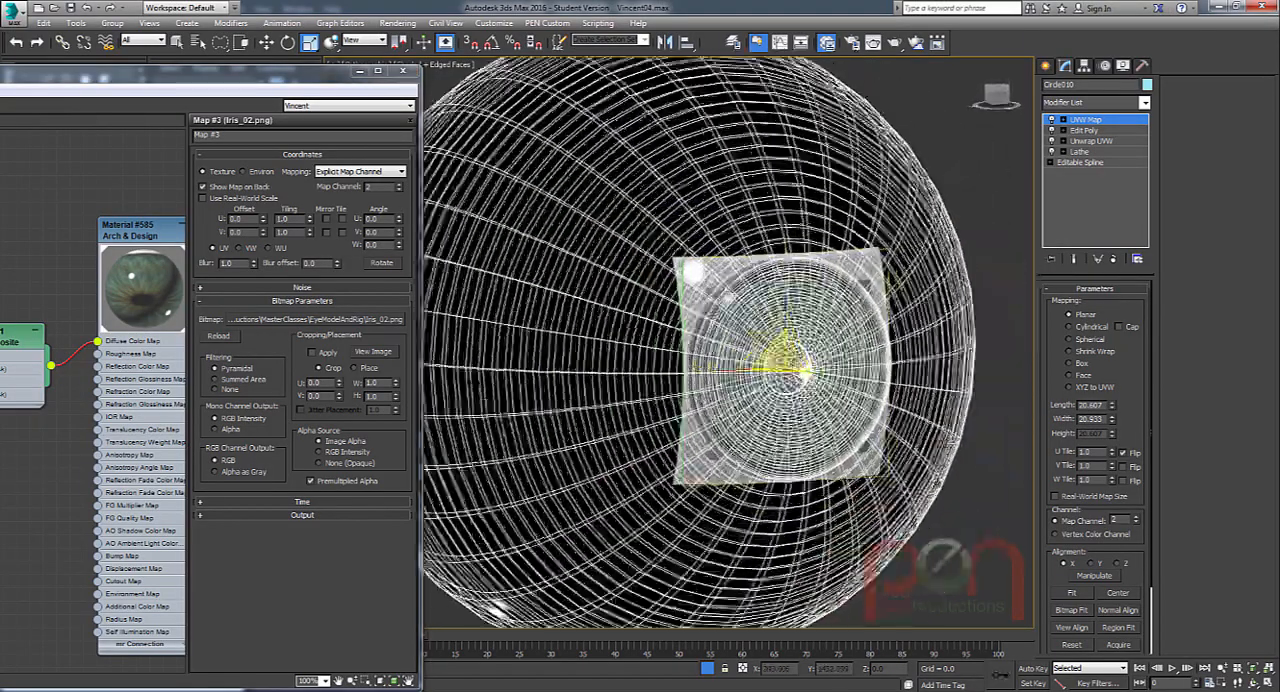
pyautogui.scroll(2, 797, 335)
pyautogui.keyDown('alt'); pyautogui.moveTo(797, 335); pyautogui.dragTo(826, 310, button='middle'); pyautogui.keyUp('alt')
pyautogui.press('r')
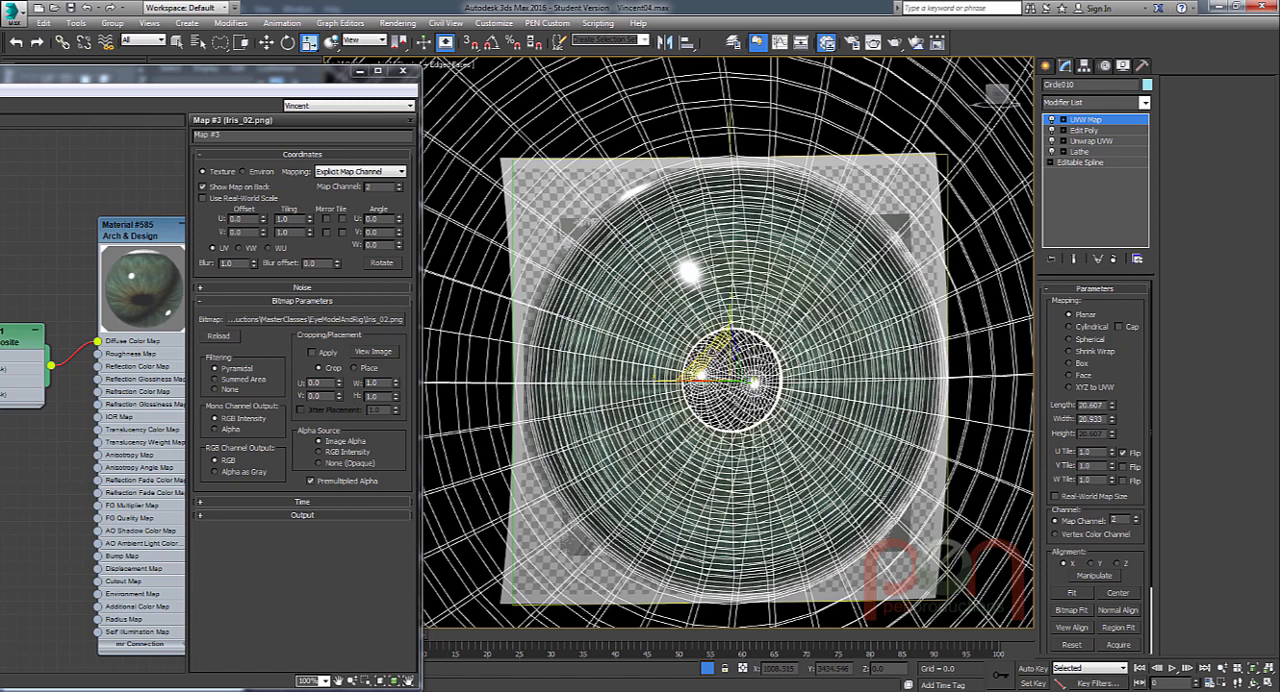
pyautogui.moveTo(706, 362); pyautogui.dragTo(714, 349)
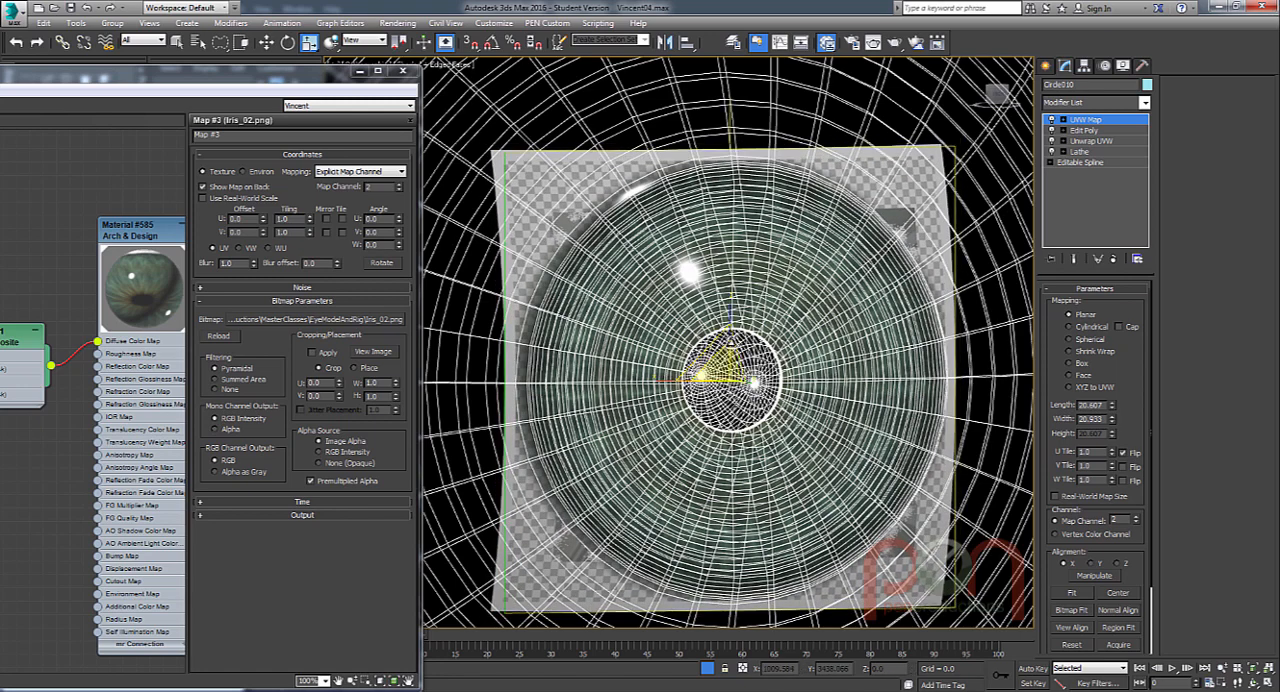
pyautogui.keyDown('alt'); pyautogui.moveTo(713, 340); pyautogui.dragTo(794, 345, button='middle'); pyautogui.keyUp('alt')
# Test-render the eyeball with the new iris texture and close the rendered frame.
pyautogui.scroll(-5, 798, 367)
pyautogui.hotkey('shift', 'q')
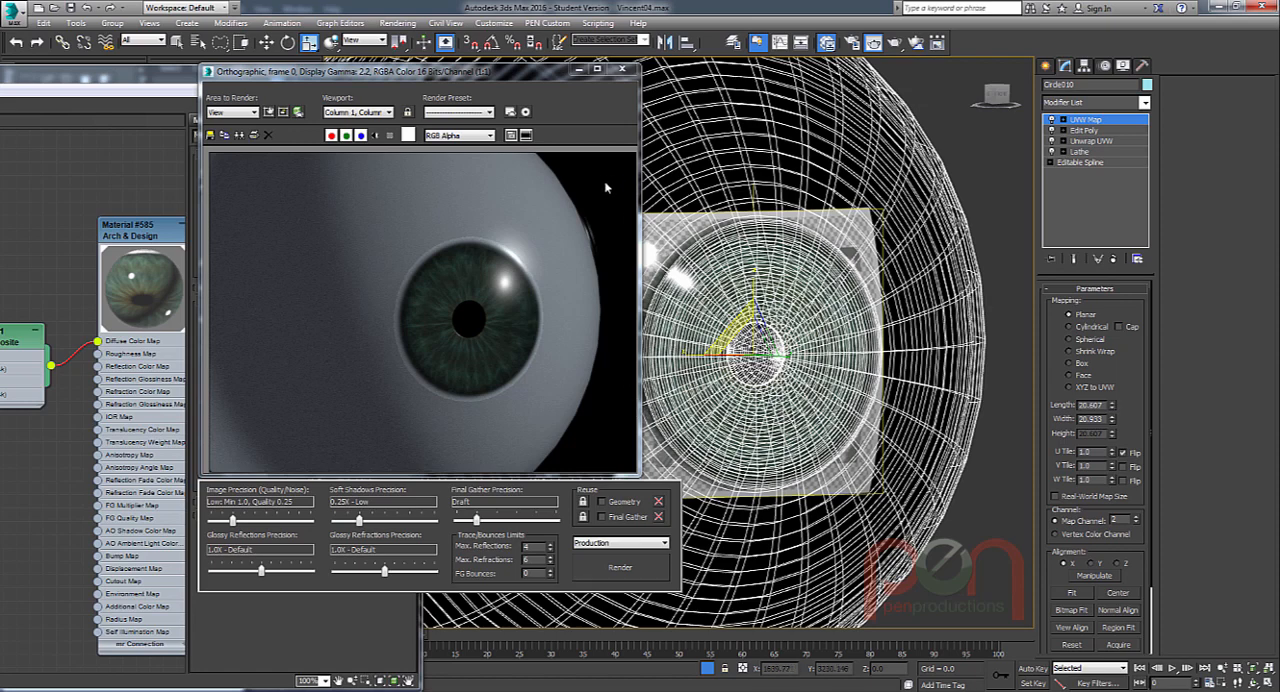
pyautogui.click(622, 69)
pyautogui.scroll(-4, 491, 294)
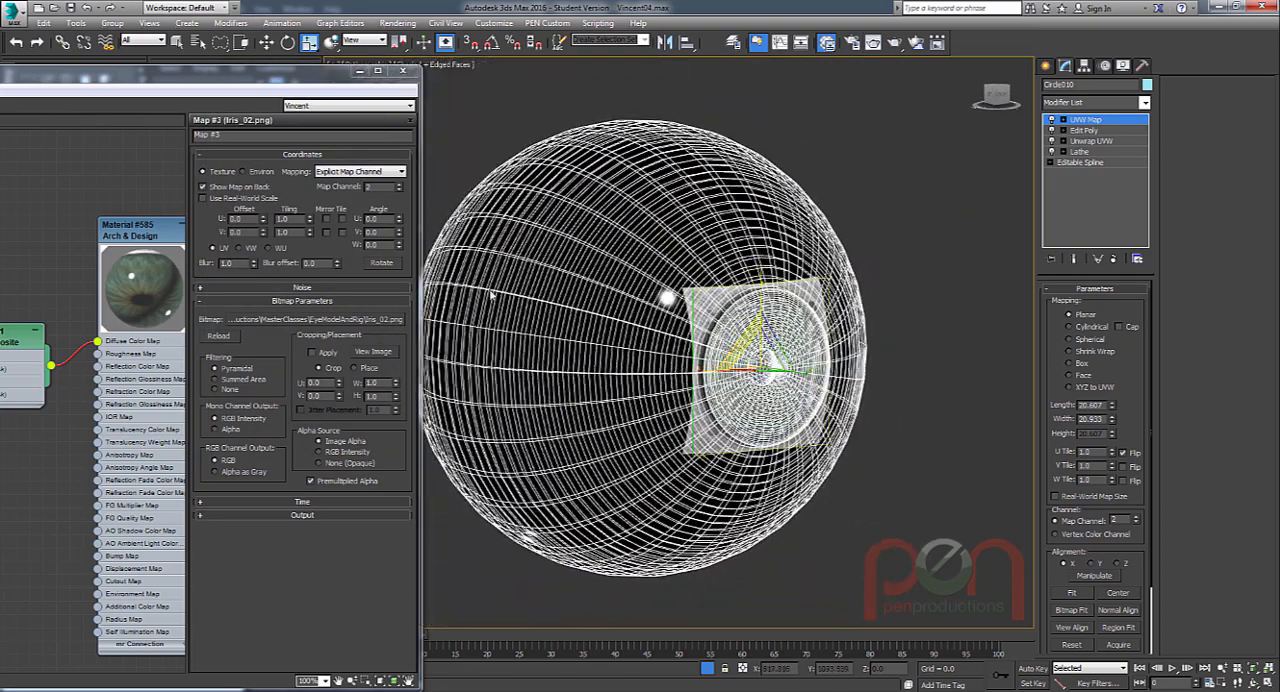
# Hide the Iris_02 bitmap from the viewport display on Material #585 (Arch & Design).
pyautogui.moveTo(307, 80); pyautogui.dragTo(800, 40)
pyautogui.moveTo(613, 42); pyautogui.dragTo(607, 54)
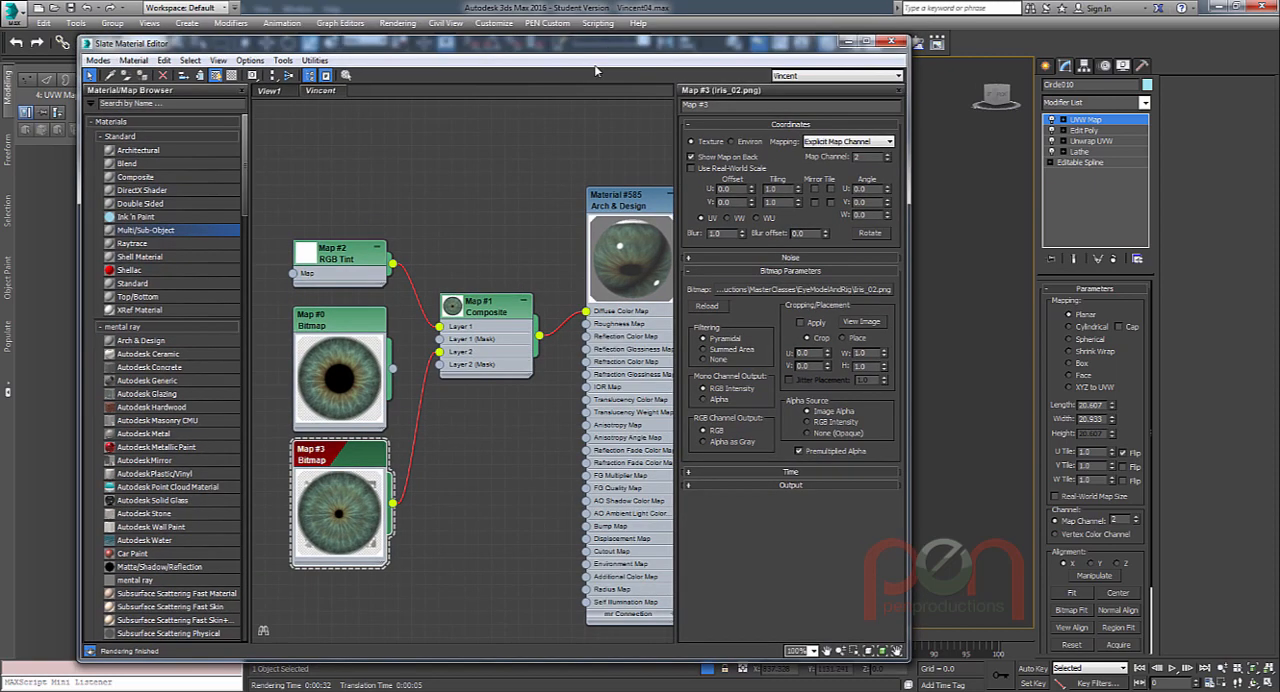
pyautogui.rightClick(351, 468)
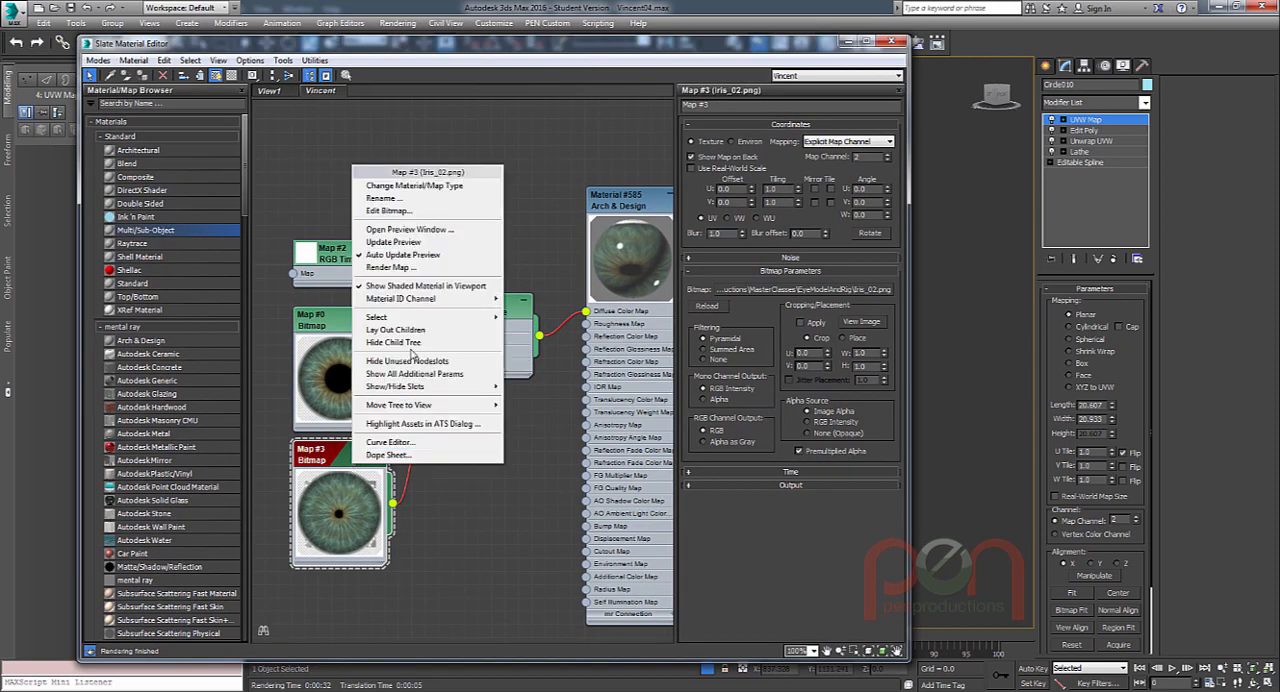
pyautogui.click(420, 287)
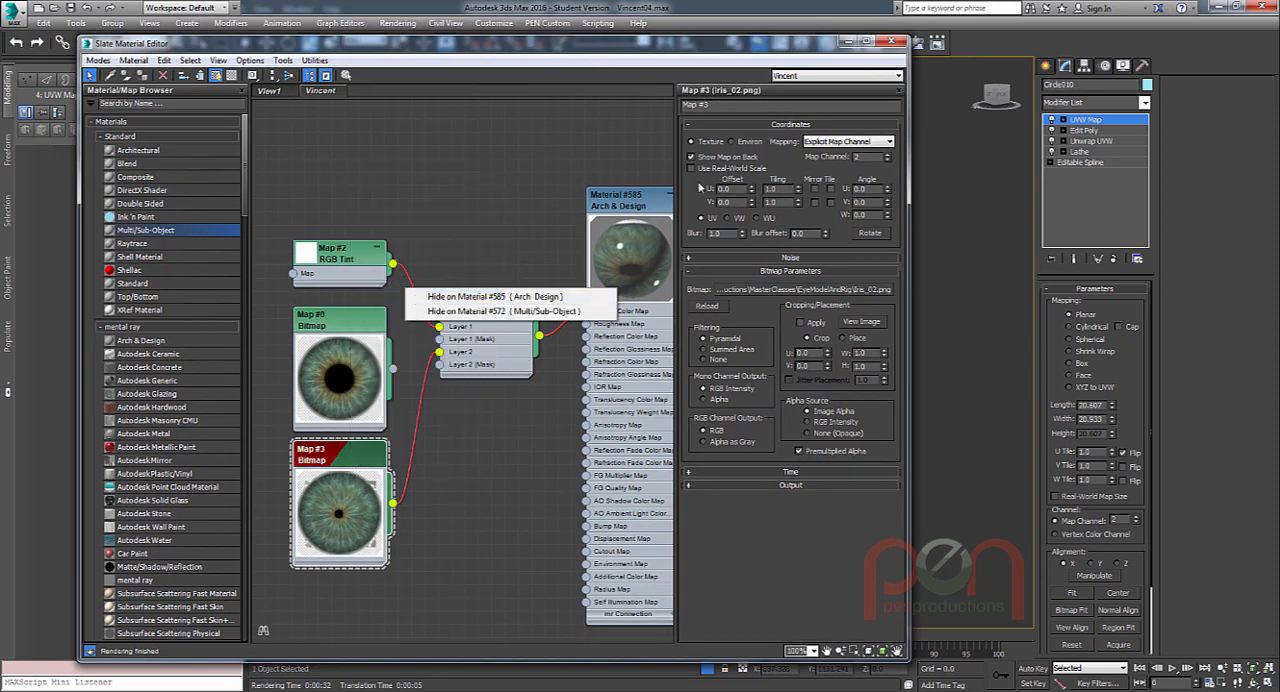
pyautogui.click(519, 298)
pyautogui.rightClick(351, 465)
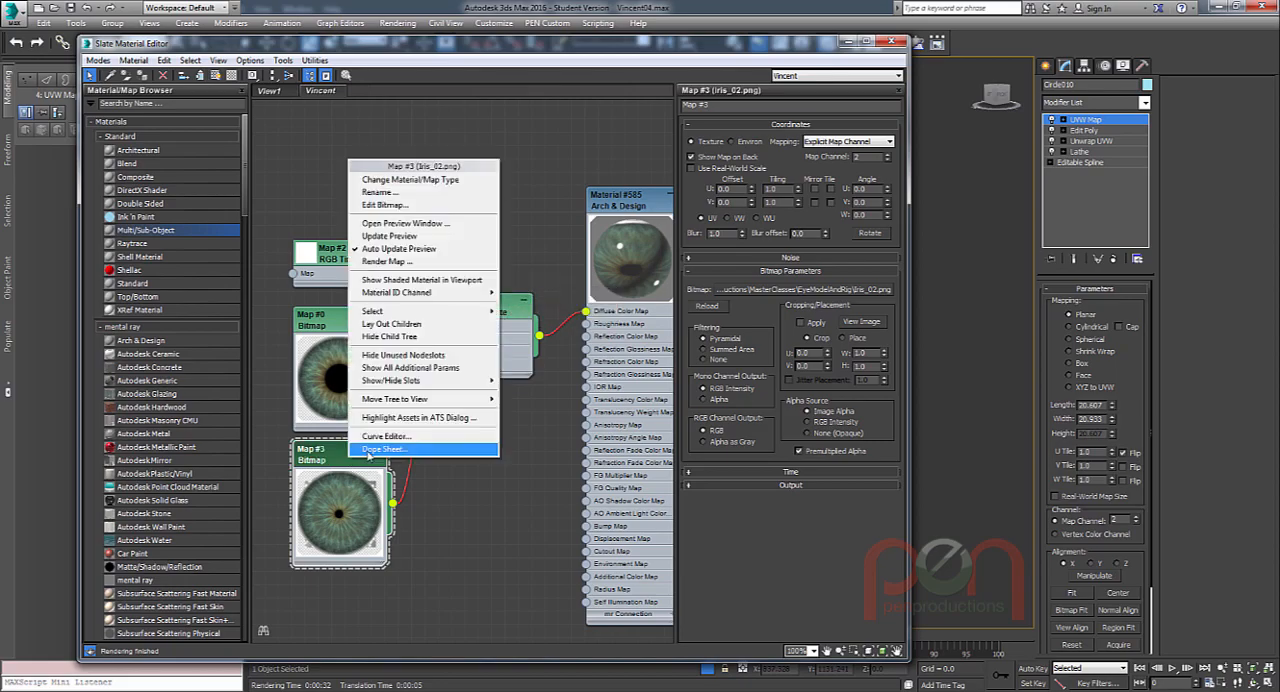
pyautogui.click(420, 280)
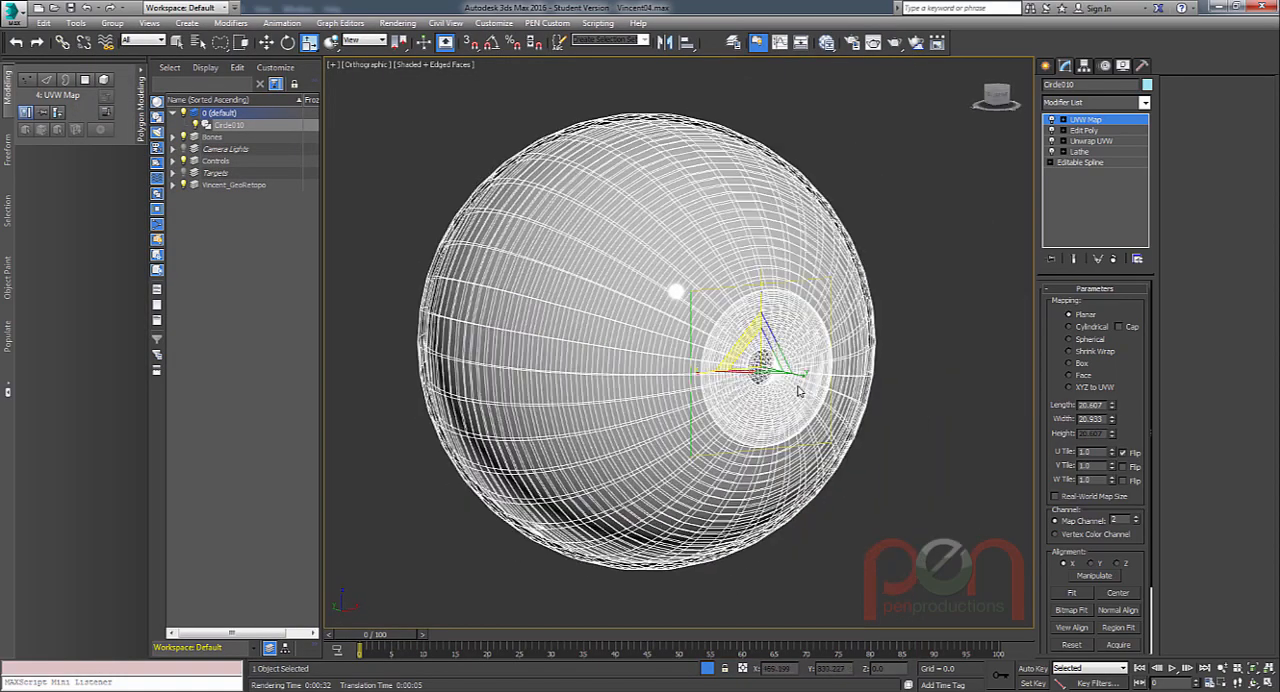
# Leave the UVW Map gizmo level and end the eyeball's isolation to bring back the character head.
pyautogui.keyDown('alt'); pyautogui.moveTo(799, 391); pyautogui.dragTo(686, 406, button='middle'); pyautogui.keyUp('alt')
pyautogui.keyDown('alt'); pyautogui.moveTo(748, 336); pyautogui.dragTo(818, 348, button='middle'); pyautogui.keyUp('alt')
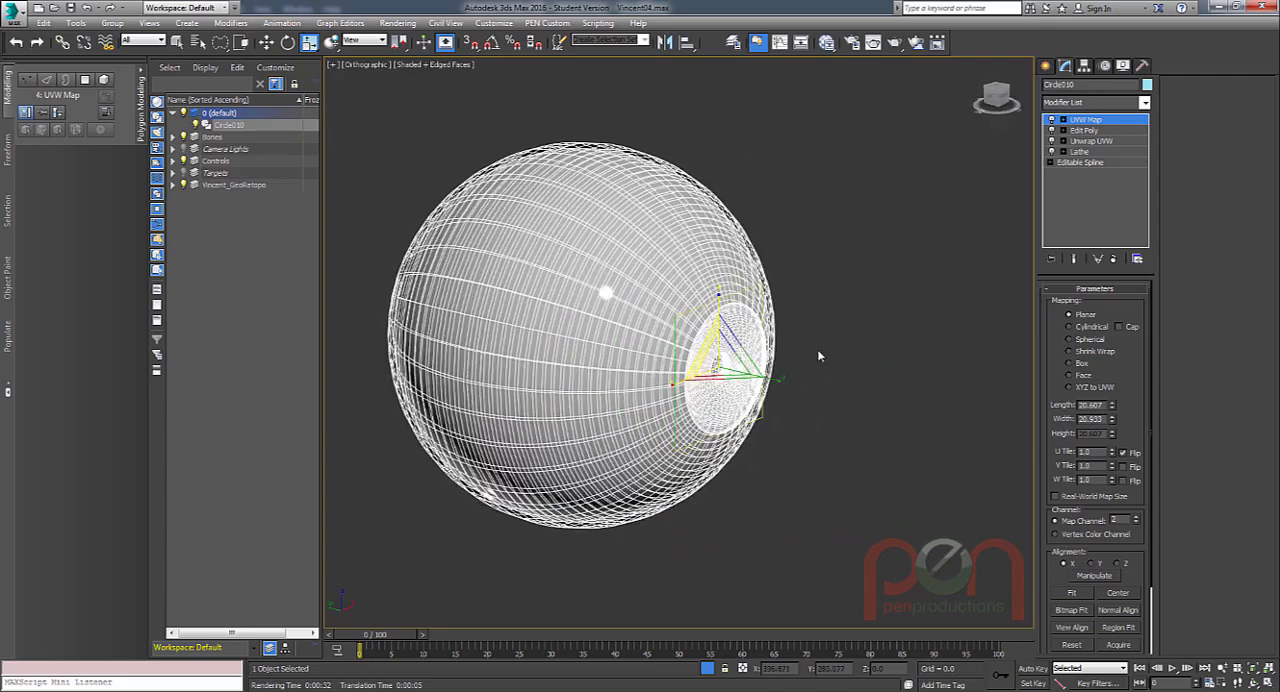
pyautogui.scroll(3, 818, 347)
pyautogui.click(1086, 122)
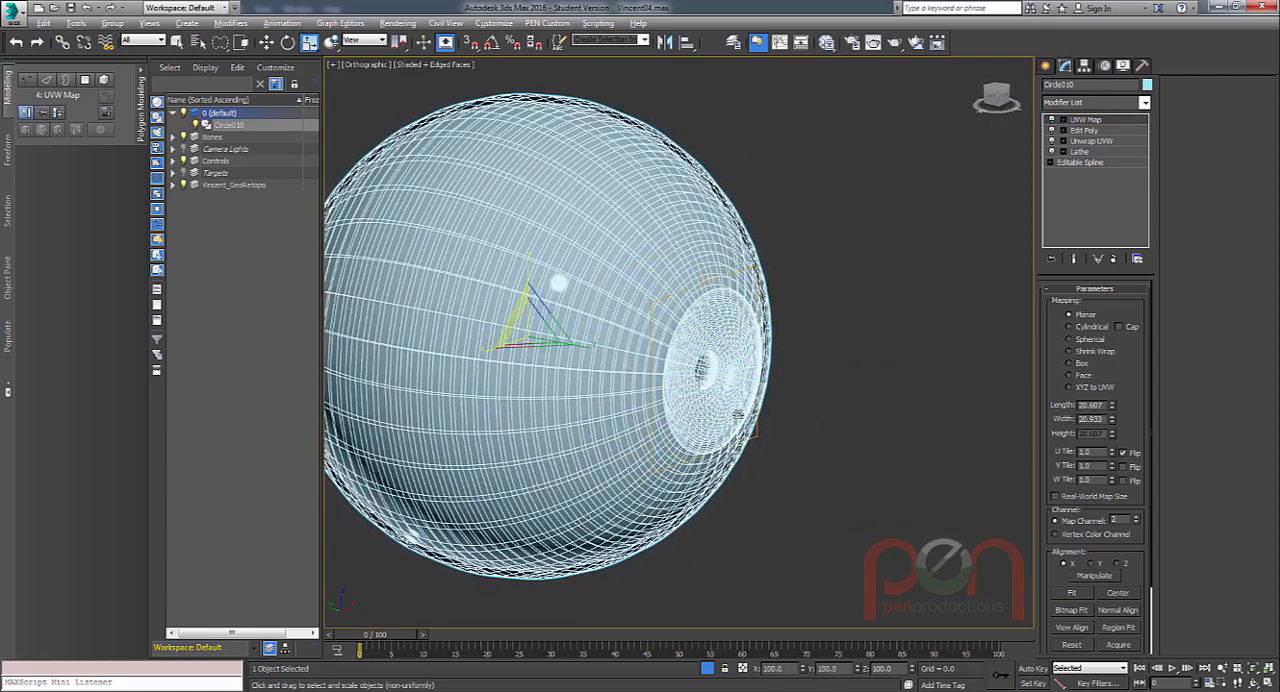
pyautogui.moveTo(714, 386)
pyautogui.keyDown('alt'); pyautogui.mouseDown(button='middle')
pyautogui.moveTo(654, 374)
pyautogui.moveTo(746, 386)
pyautogui.moveTo(680, 378)
pyautogui.moveTo(735, 390)
pyautogui.mouseUp(button='middle'); pyautogui.keyUp('alt')
pyautogui.scroll(-2, 746, 386)
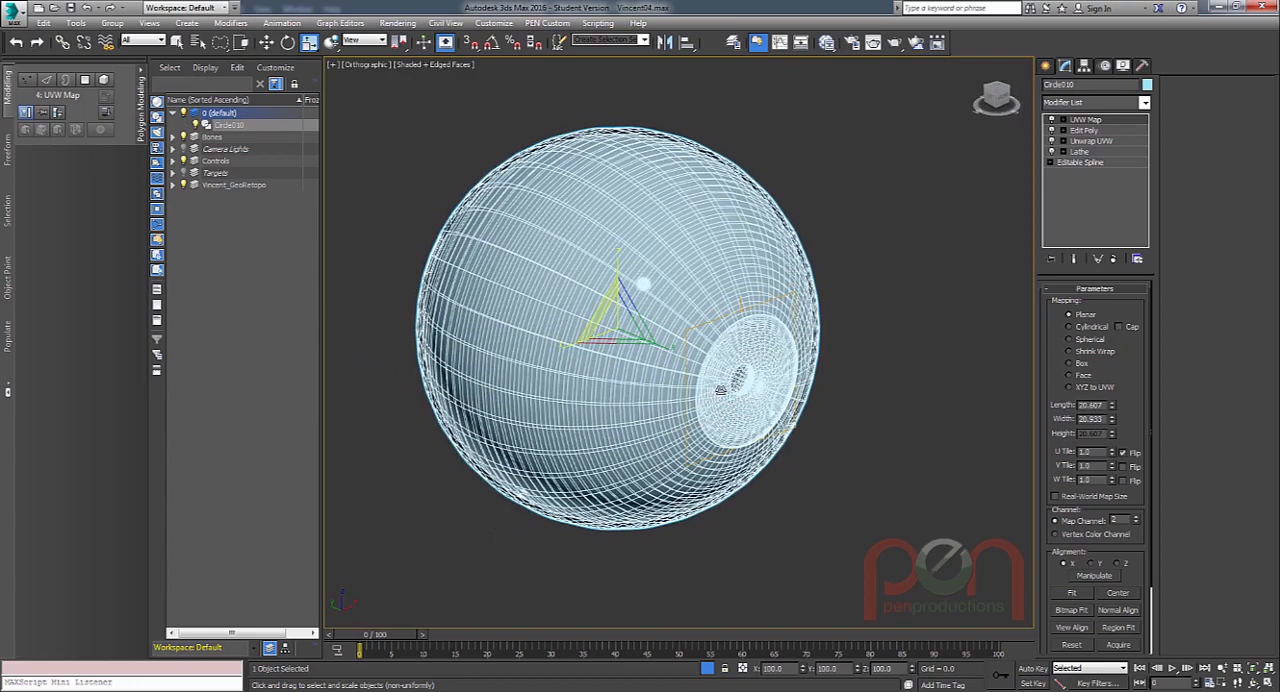
pyautogui.click(707, 669)
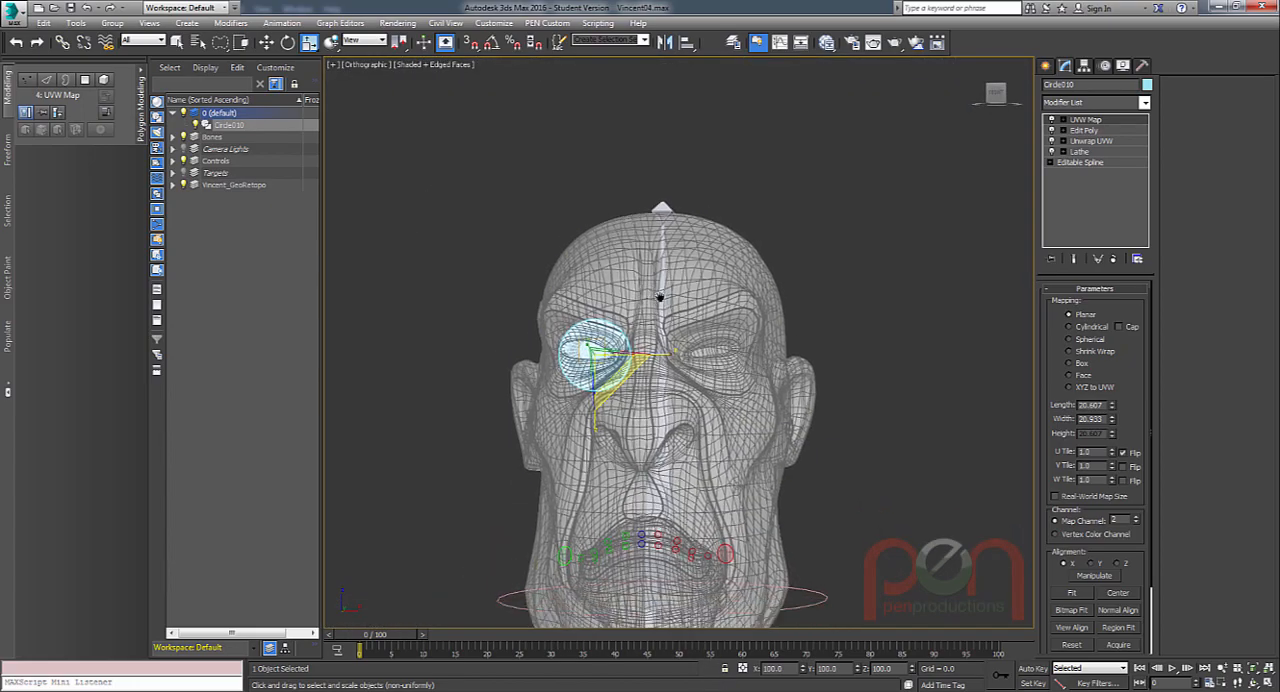
# Clone the eyeball as an instance from a frontal view of the head.
pyautogui.moveTo(660, 297); pyautogui.dragTo(659, 277, button='middle')
pyautogui.keyDown('alt'); pyautogui.moveTo(659, 277); pyautogui.dragTo(717, 282, button='middle'); pyautogui.keyUp('alt')
pyautogui.scroll(4, 725, 290)
pyautogui.keyDown('alt'); pyautogui.moveTo(717, 282); pyautogui.dragTo(712, 350, button='middle'); pyautogui.keyUp('alt')
pyautogui.scroll(2, 645, 335)
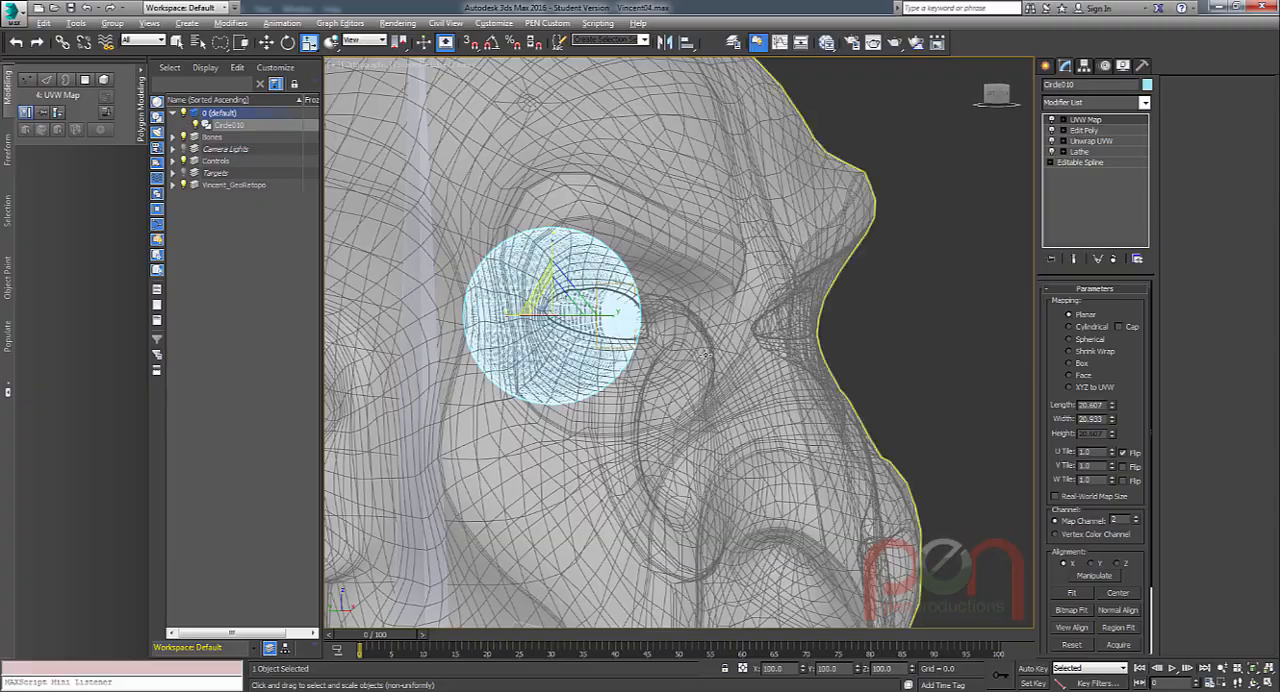
pyautogui.moveTo(590, 322)
pyautogui.keyDown('alt'); pyautogui.mouseDown(button='middle')
pyautogui.moveTo(672, 332)
pyautogui.moveTo(620, 352)
pyautogui.moveTo(611, 325)
pyautogui.mouseUp(button='middle'); pyautogui.keyUp('alt')
pyautogui.scroll(4, 614, 316)
pyautogui.scroll(-4, 614, 354)
pyautogui.scroll(-1, 625, 328)
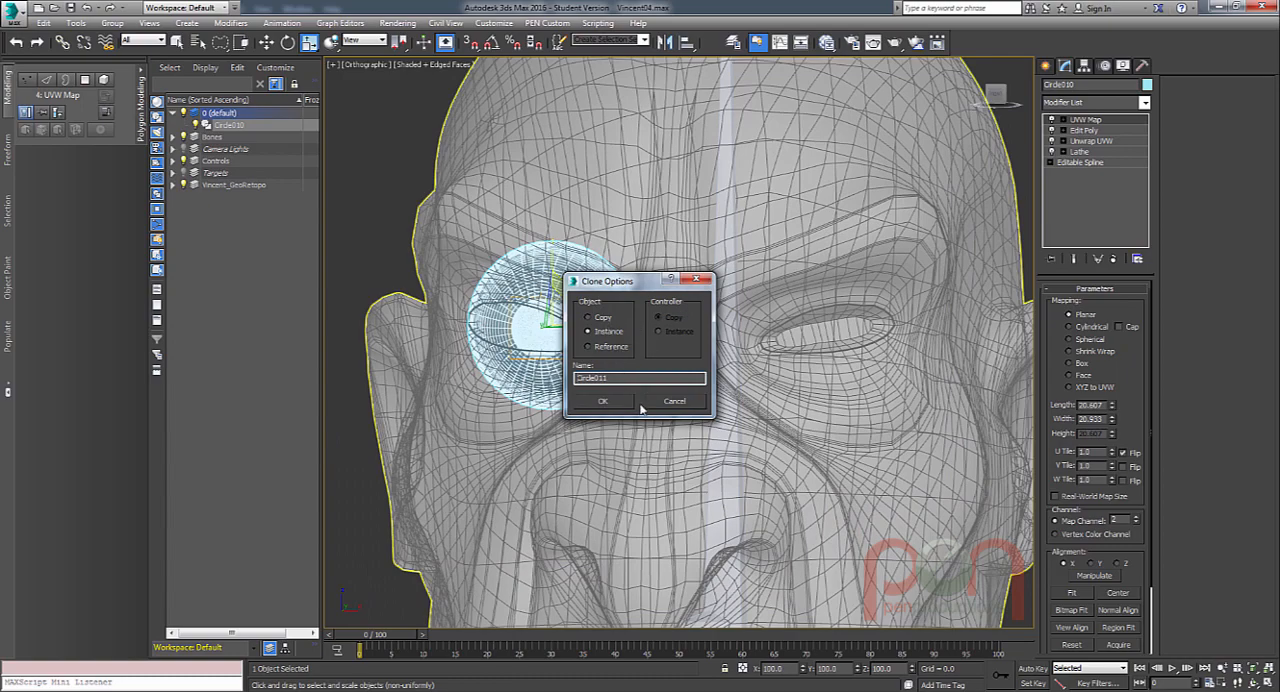
pyautogui.click(603, 401)
# Move the cloned eyeball into the opposite eye socket by setting its X position to 16.926.
pyautogui.keyDown('alt'); pyautogui.moveTo(621, 407); pyautogui.dragTo(600, 400, button='middle'); pyautogui.keyUp('alt')
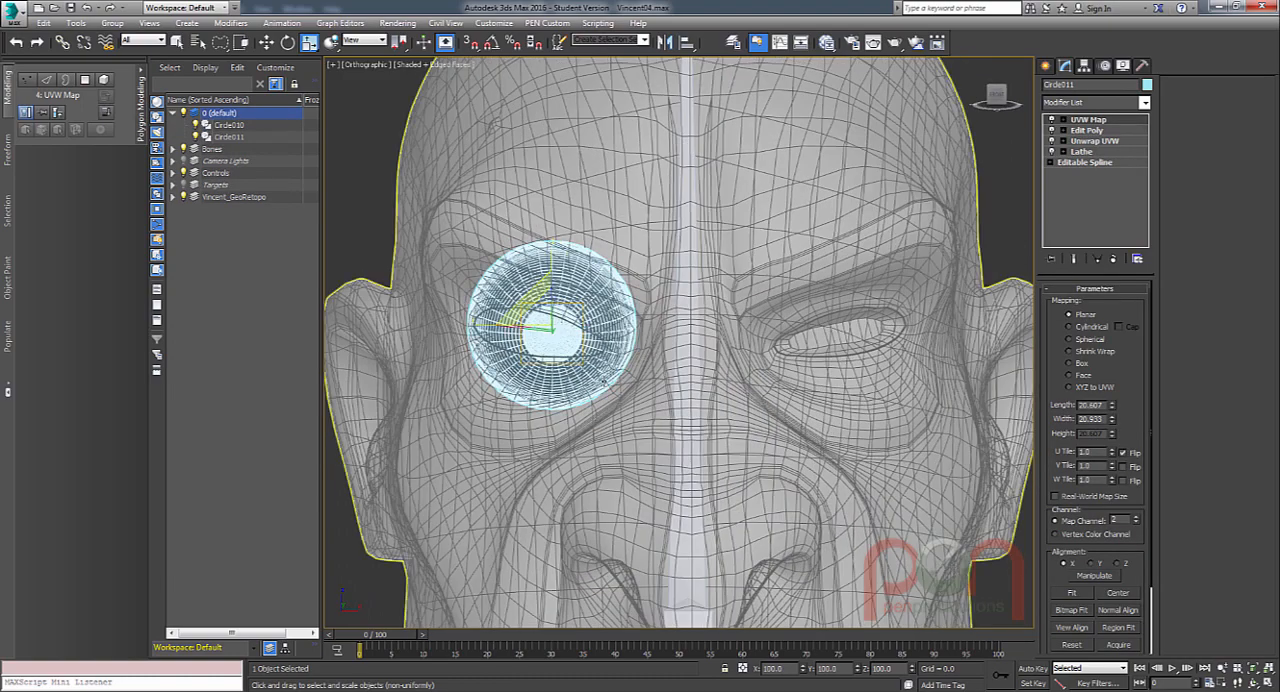
pyautogui.press('w')
pyautogui.scroll(-2, 763, 400)
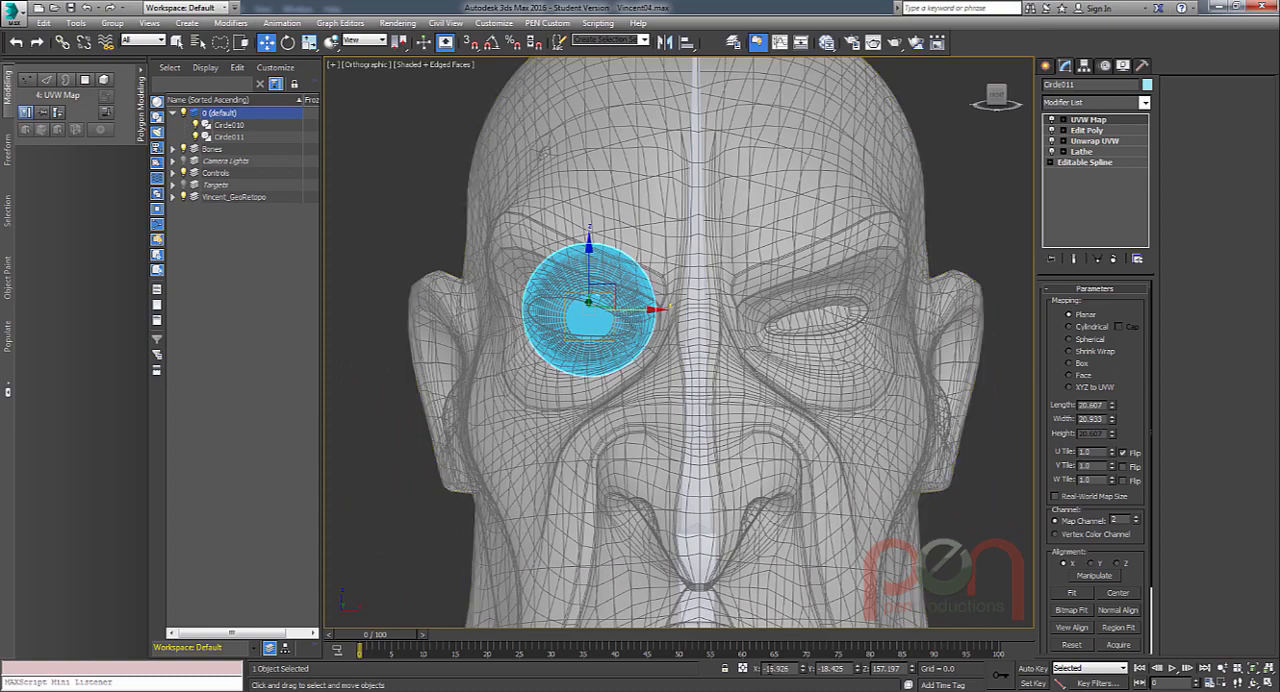
pyautogui.write('16.926')
pyautogui.press('Return')
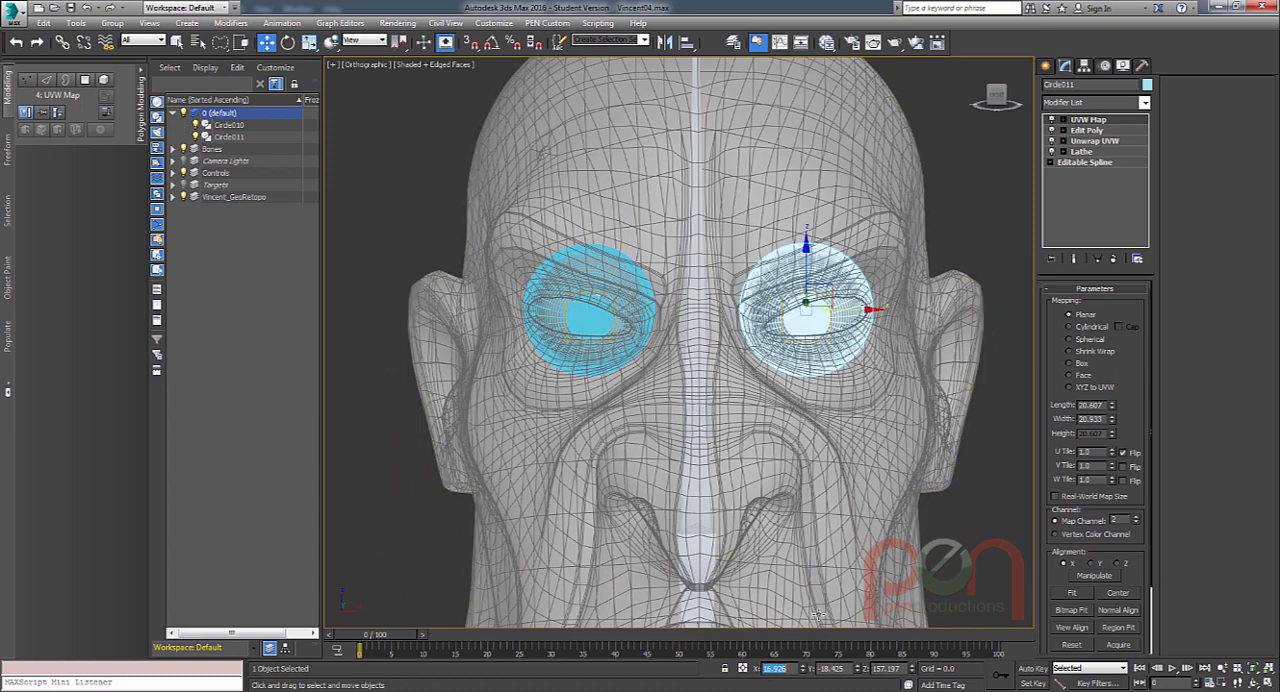
# Switch to a perspective view of the face, test-render the head with both eyes and close the rendered frame.
pyautogui.scroll(2, 662, 323)
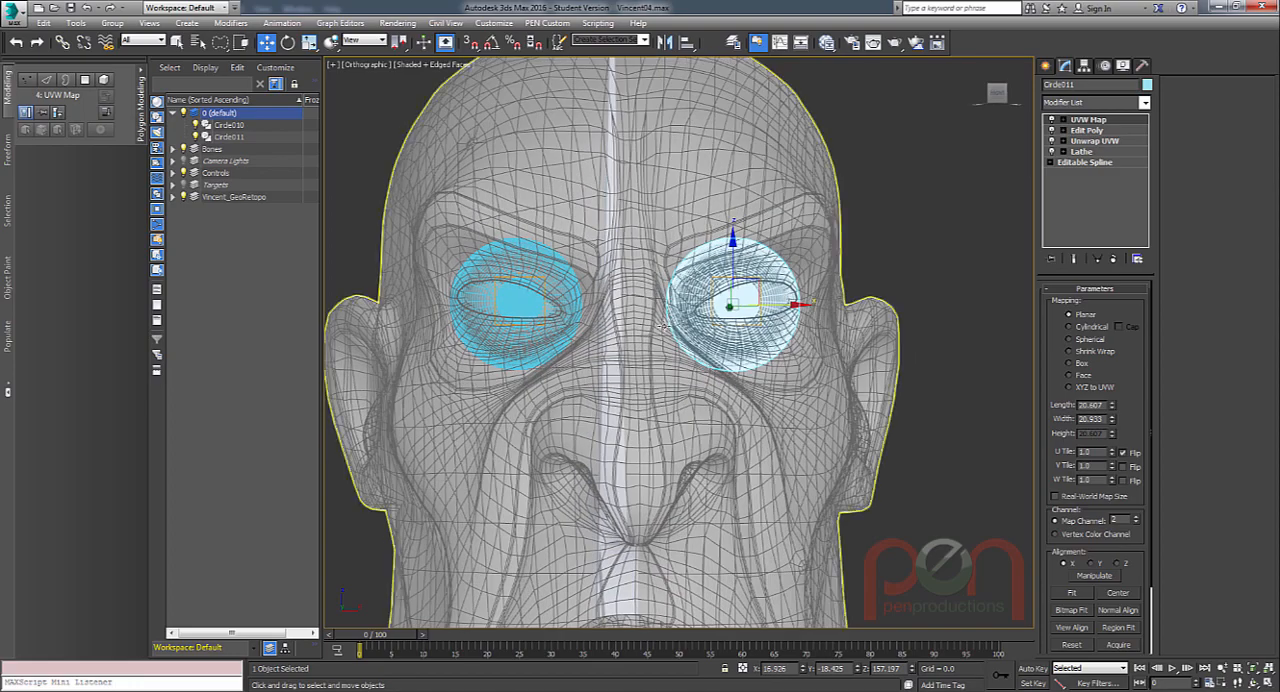
pyautogui.press('F3')
pyautogui.moveTo(713, 384)
pyautogui.keyDown('alt'); pyautogui.mouseDown(button='middle')
pyautogui.moveTo(740, 374)
pyautogui.moveTo(722, 390)
pyautogui.moveTo(709, 375)
pyautogui.moveTo(717, 402)
pyautogui.moveTo(711, 384)
pyautogui.mouseUp(button='middle'); pyautogui.keyUp('alt')
pyautogui.press('F3')
pyautogui.scroll(-2, 716, 390)
pyautogui.press('p')
pyautogui.scroll(-1, 715, 392)
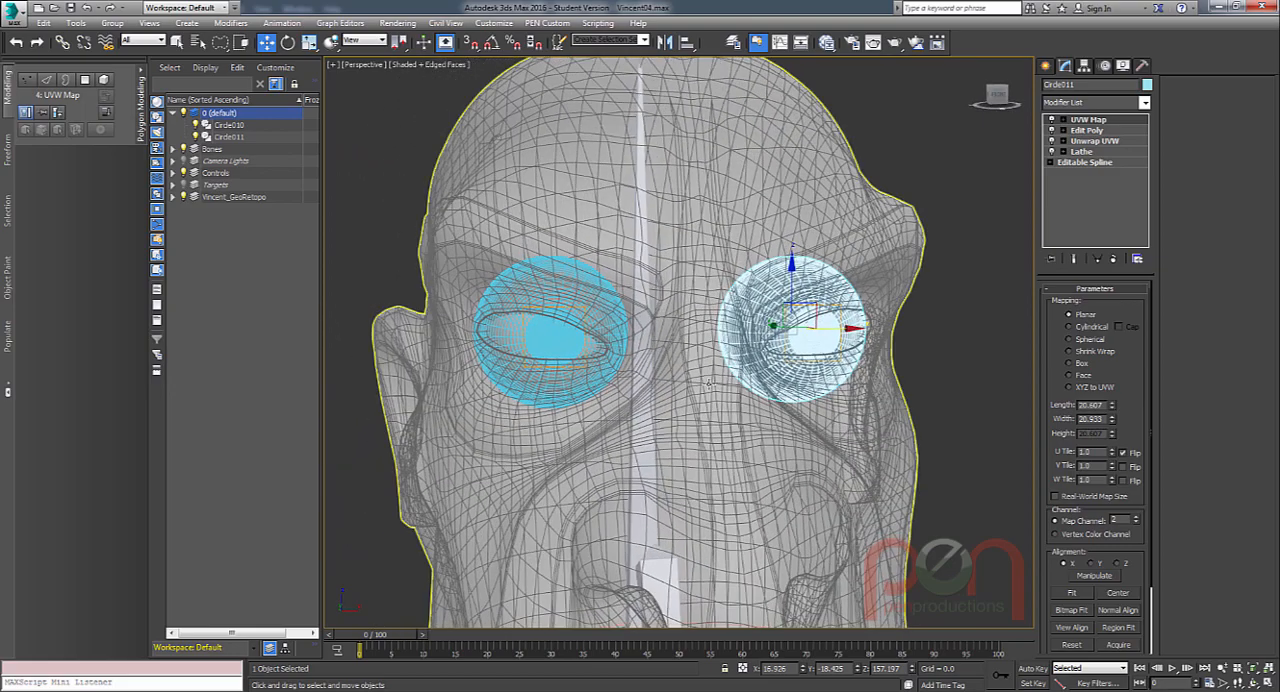
pyautogui.hotkey('shift', 'q')
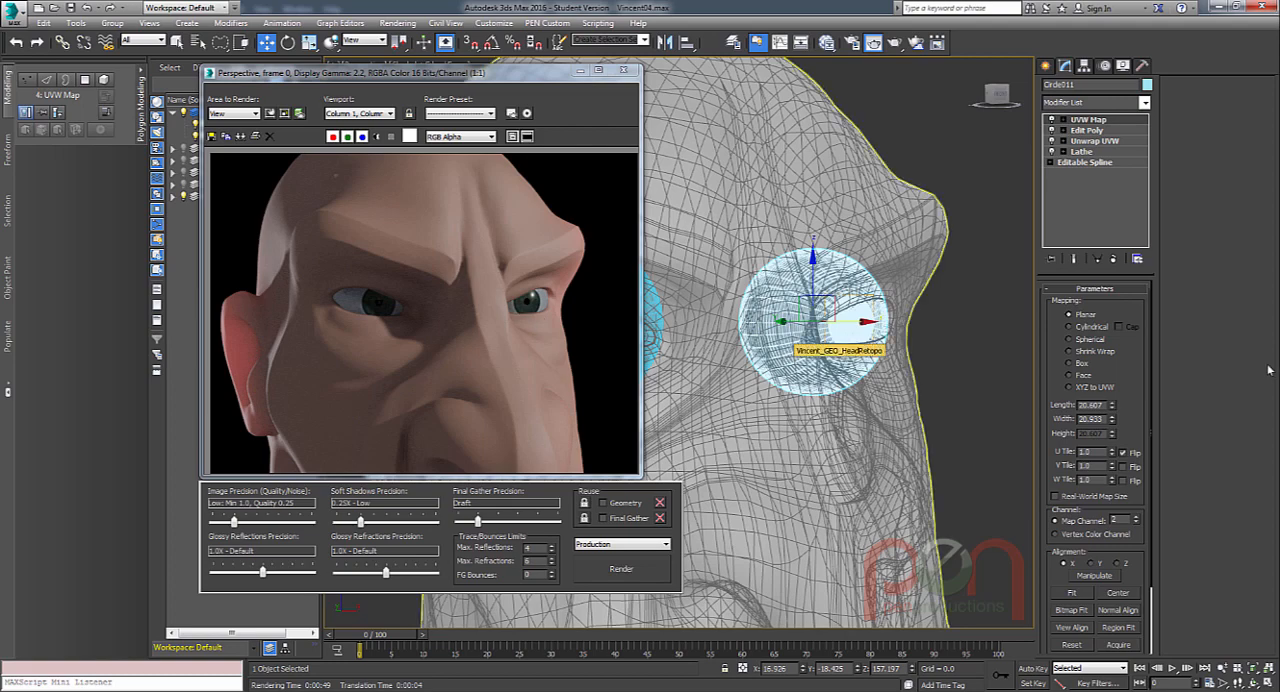
pyautogui.click(625, 72)
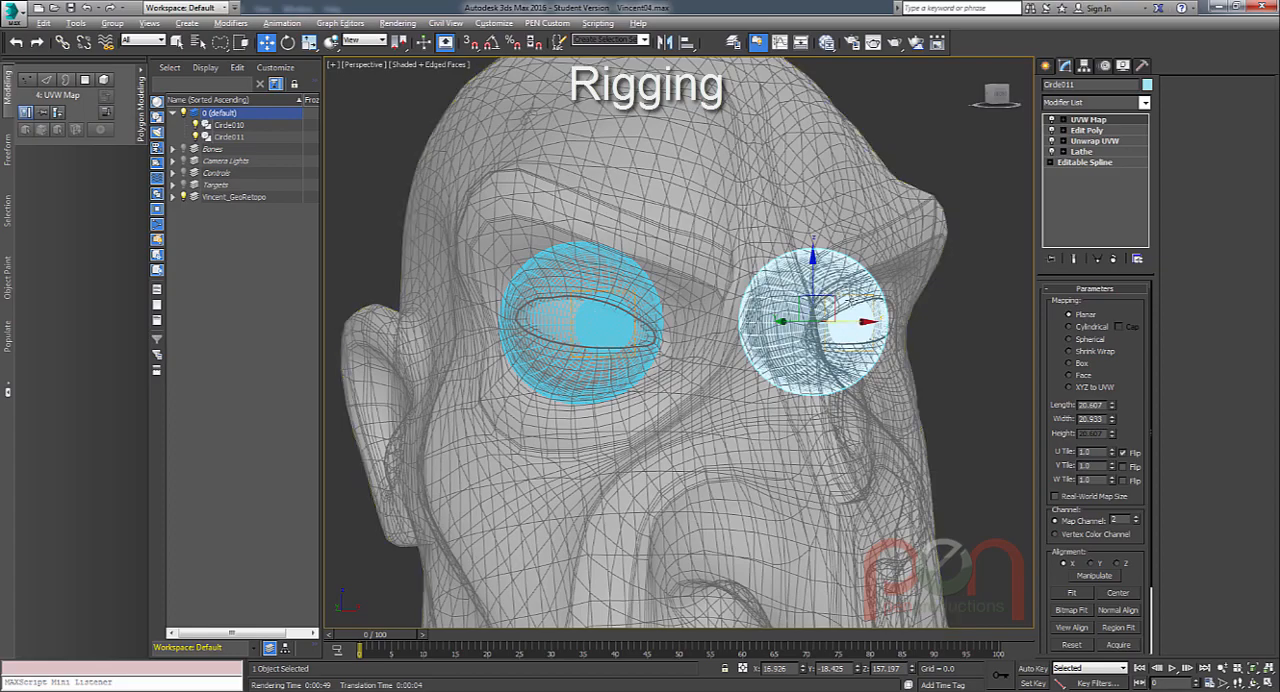
# Switch to the front view framed on the eyes and open the Rigging Utils from the PEN Rigging tools.
pyautogui.keyDown('alt'); pyautogui.moveTo(850, 302); pyautogui.dragTo(776, 302, button='middle'); pyautogui.keyUp('alt')
pyautogui.scroll(-1, 812, 290)
pyautogui.press('f')
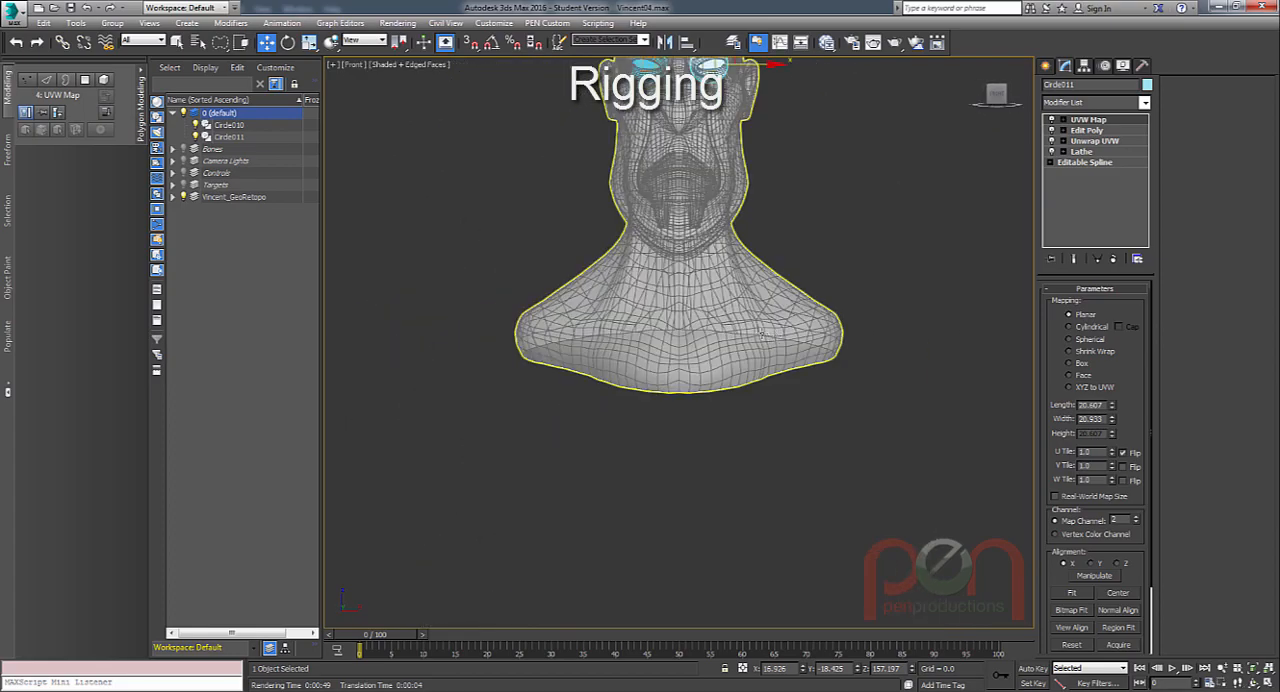
pyautogui.moveTo(710, 140); pyautogui.dragTo(730, 360, button='middle')
pyautogui.scroll(6, 716, 232)
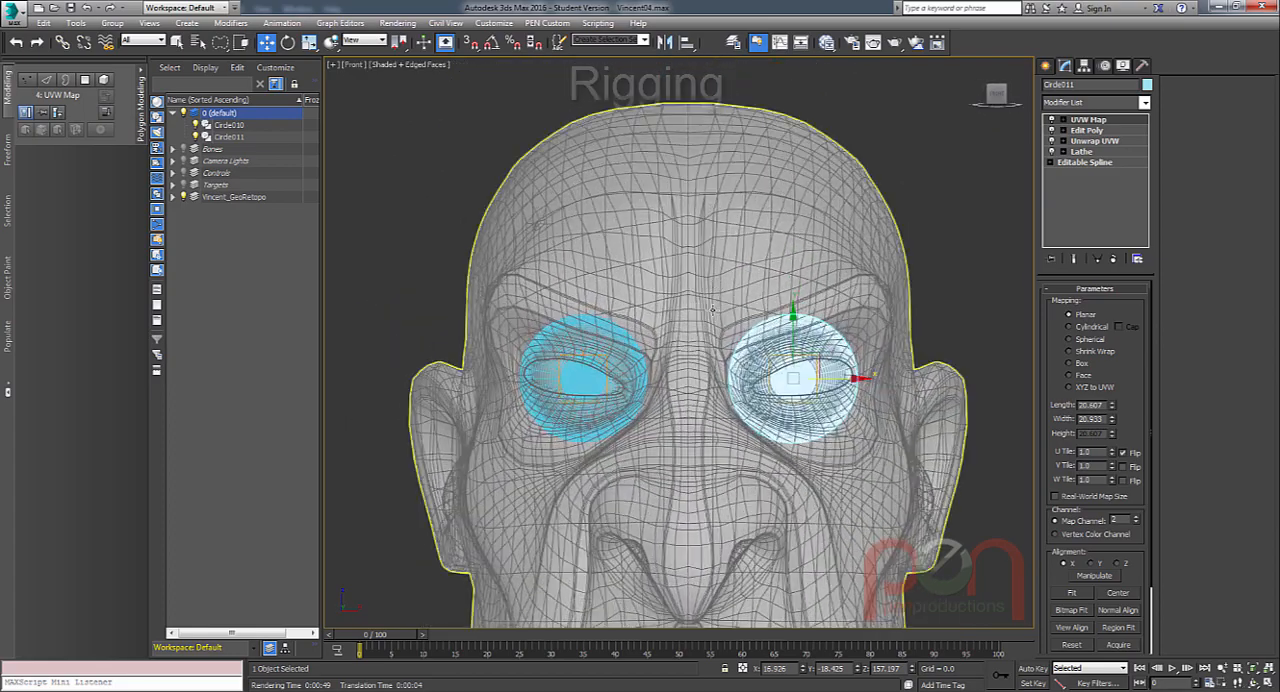
pyautogui.scroll(-4, 707, 307)
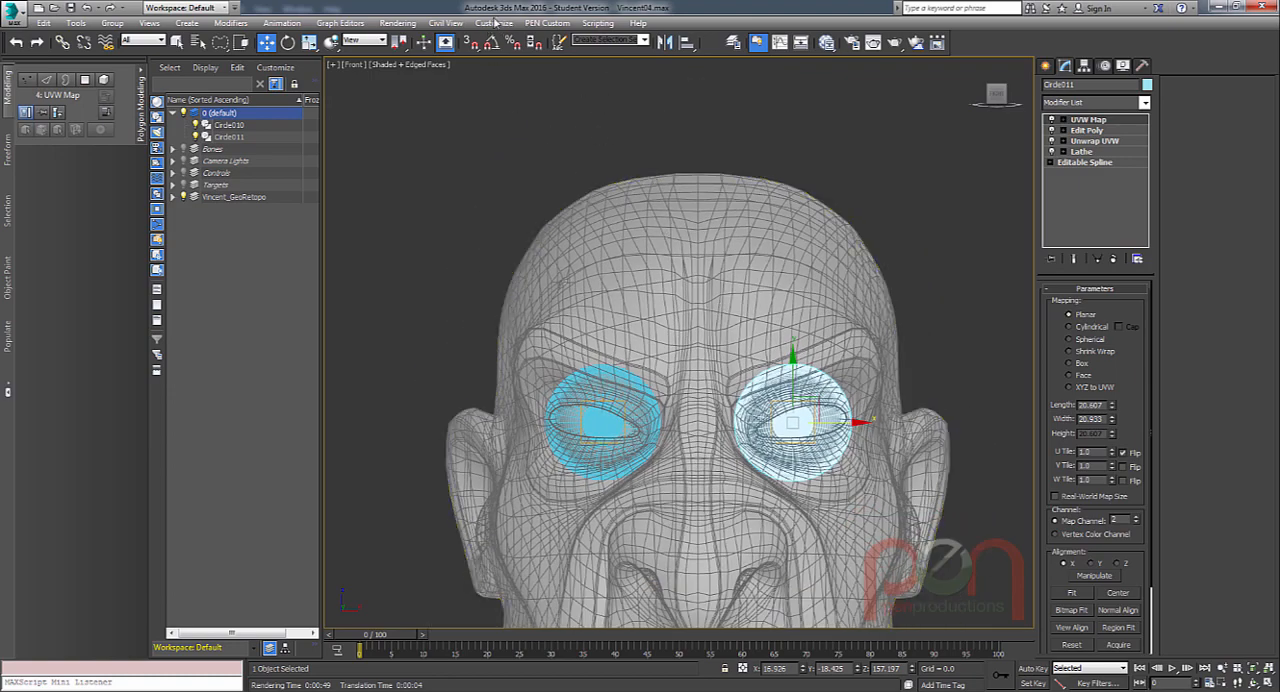
pyautogui.click(543, 25)
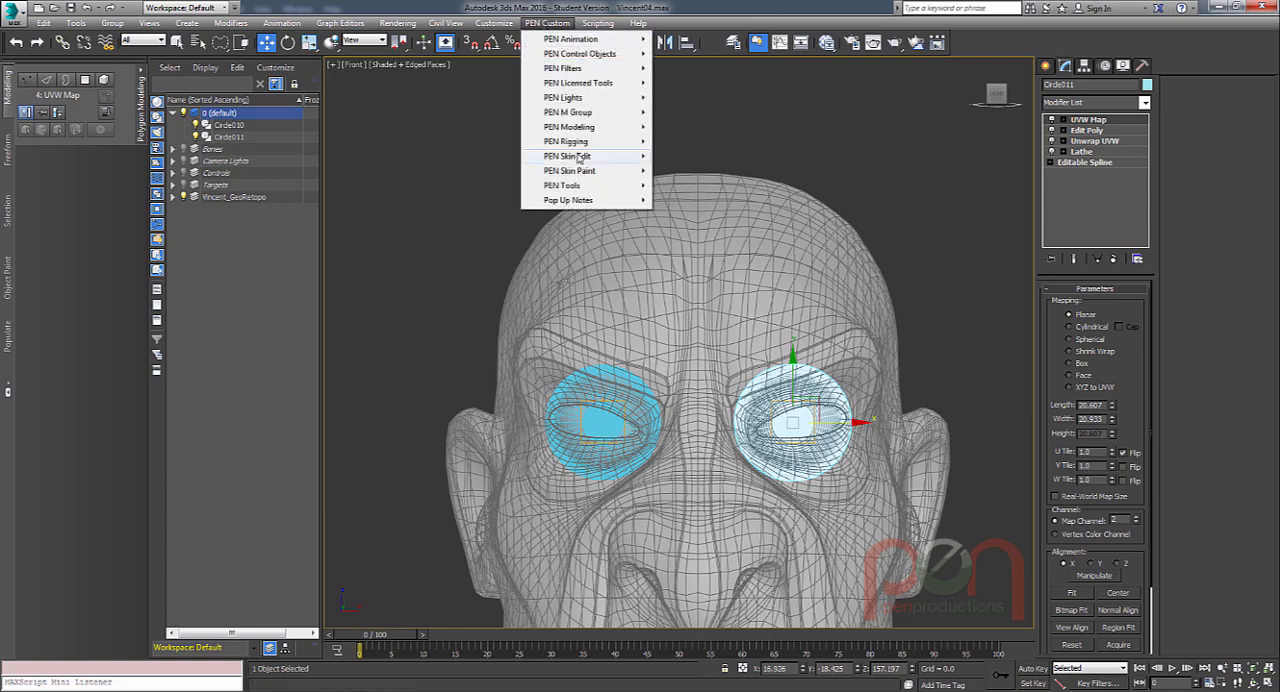
pyautogui.moveTo(575, 143)
pyautogui.click(704, 145)
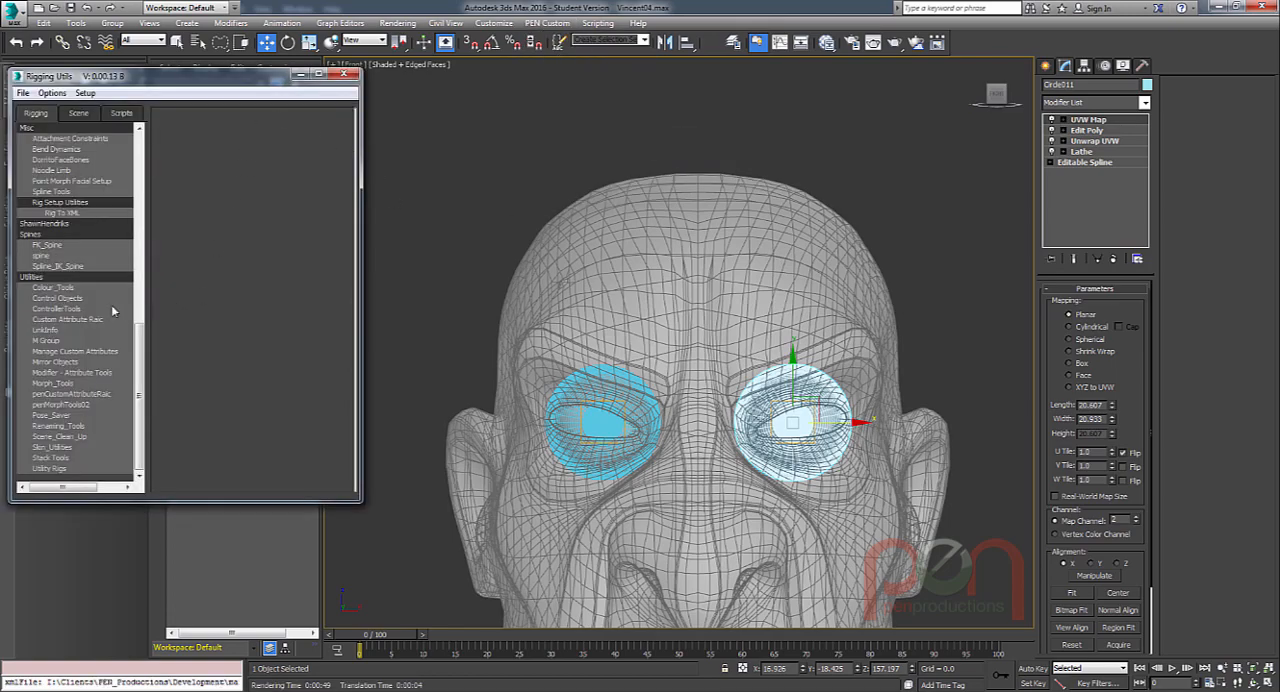
# Create an Eyes control object over the character's forehead and centre it by setting its X position to 0.
pyautogui.click(75, 299)
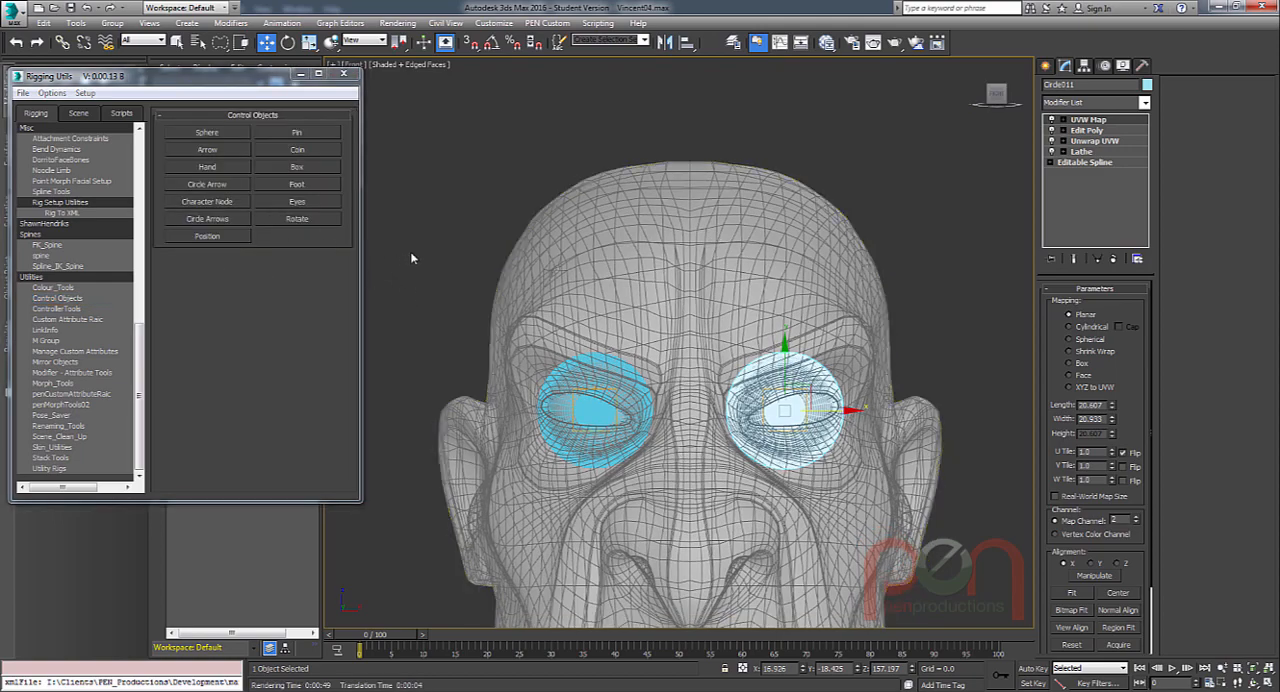
pyautogui.click(296, 204)
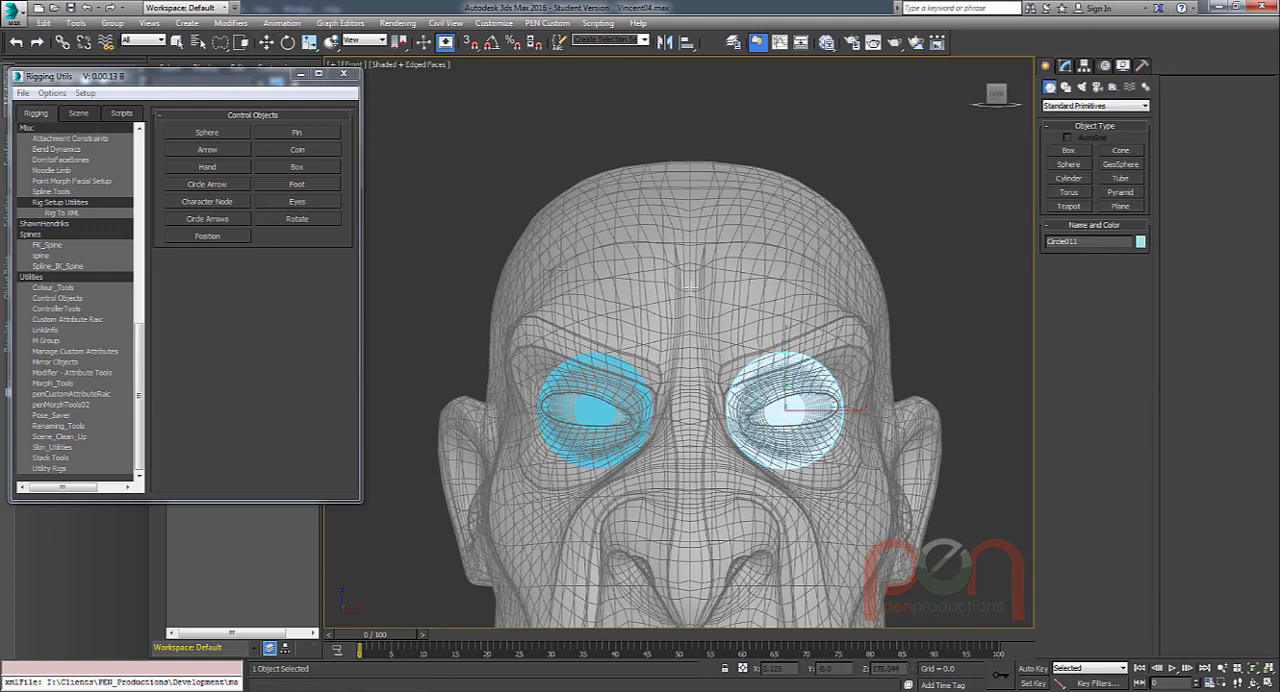
pyautogui.moveTo(690, 288); pyautogui.dragTo(794, 385)
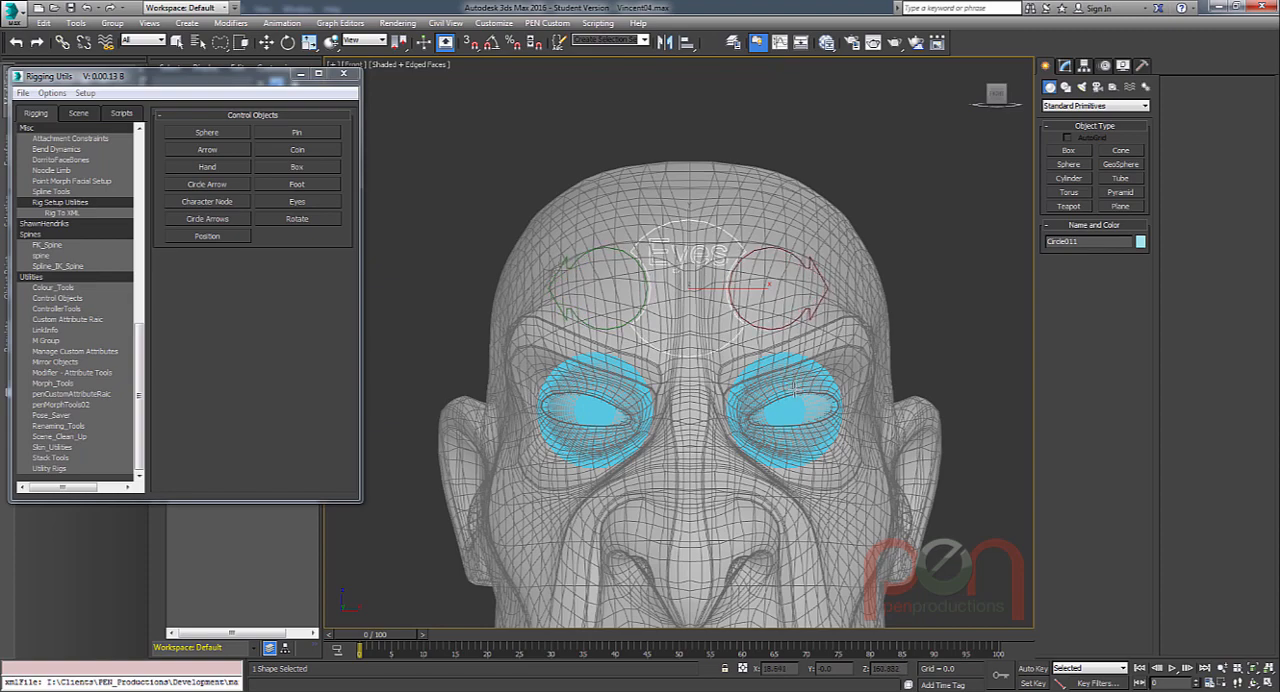
pyautogui.moveTo(794, 384); pyautogui.dragTo(794, 388)
pyautogui.scroll(2, 736, 356)
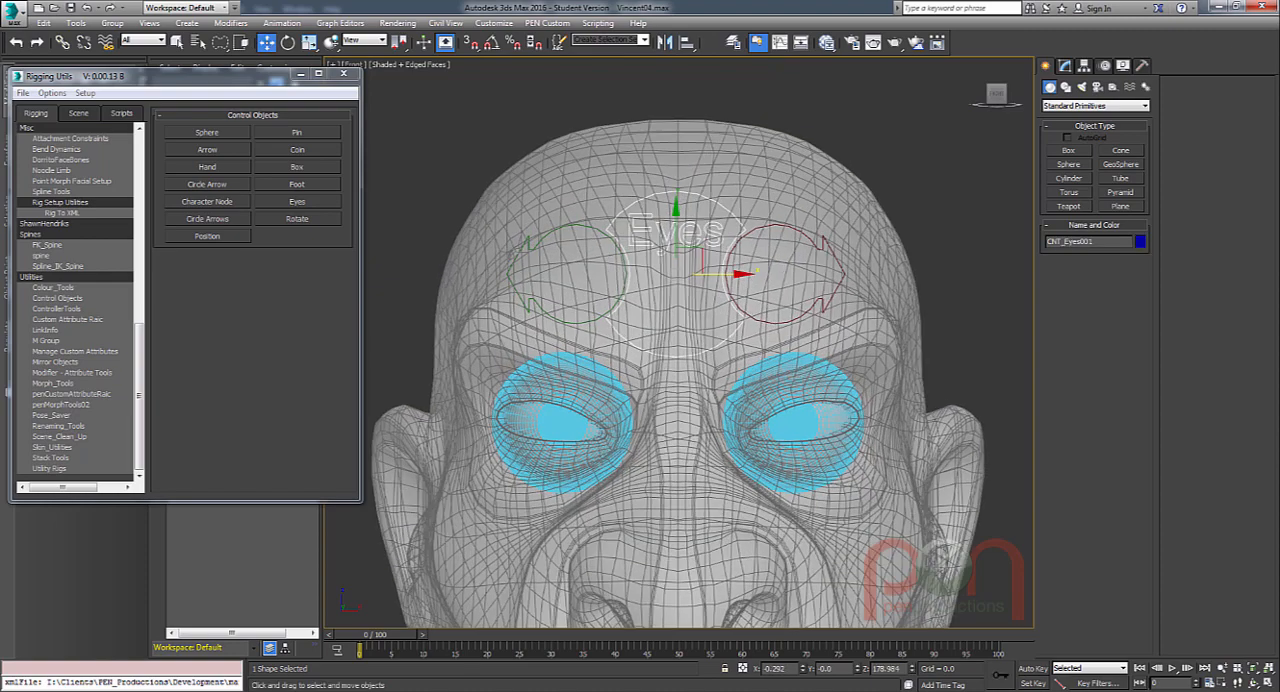
pyautogui.scroll(1, 729, 360)
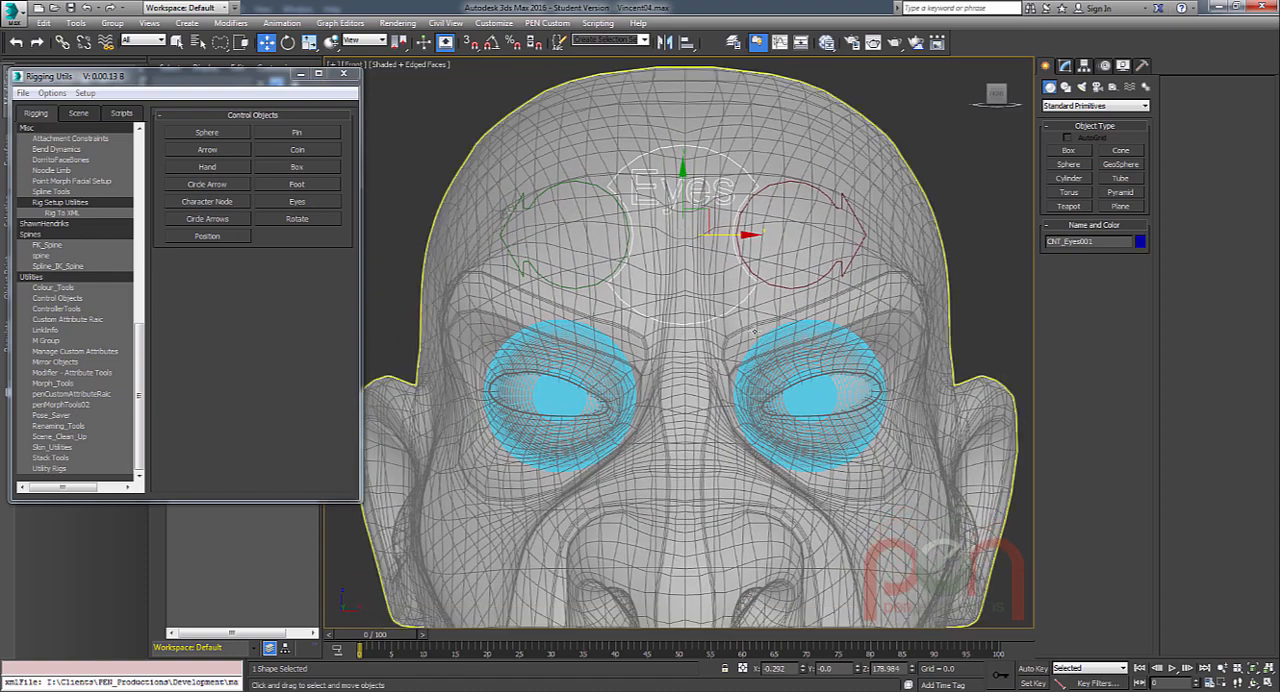
pyautogui.rightClick(804, 669)
pyautogui.moveTo(766, 459); pyautogui.dragTo(769, 422, button='middle')
pyautogui.scroll(-1, 757, 375)
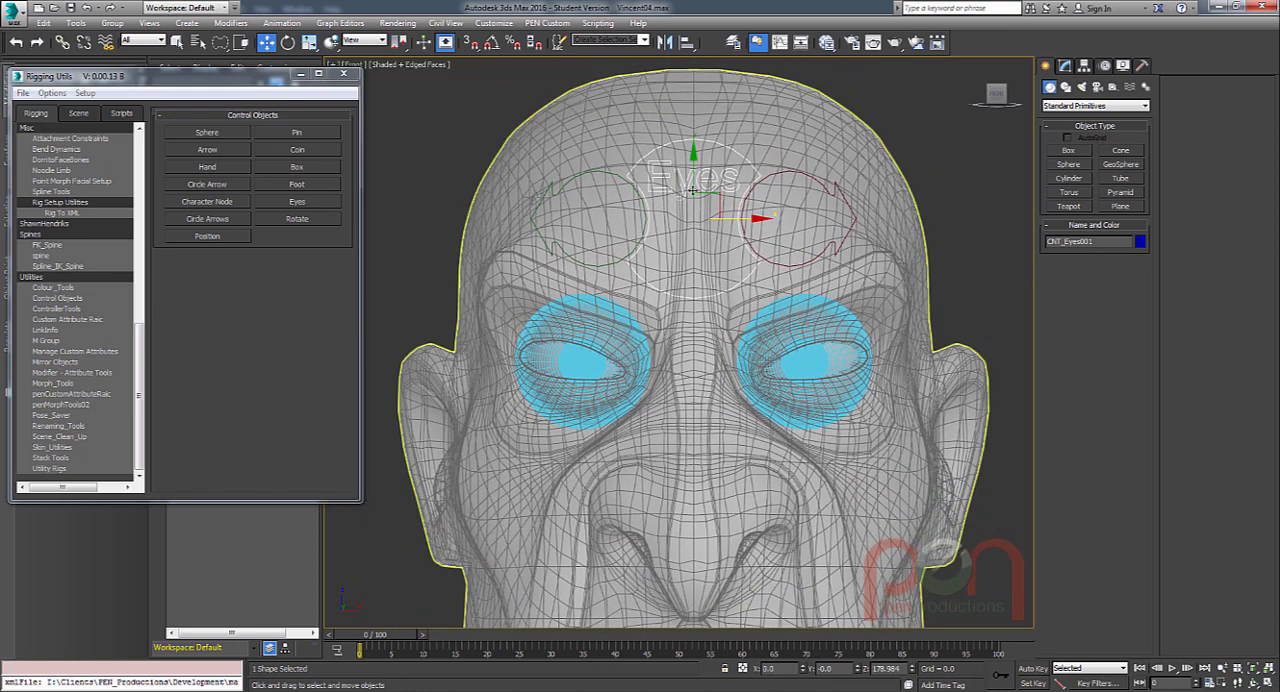
# Align the eyes control to the right eyeball, pivot point to pivot point, on the screen Y position only.
pyautogui.moveTo(692, 190); pyautogui.dragTo(711, 210)
pyautogui.scroll(1, 596, 386)
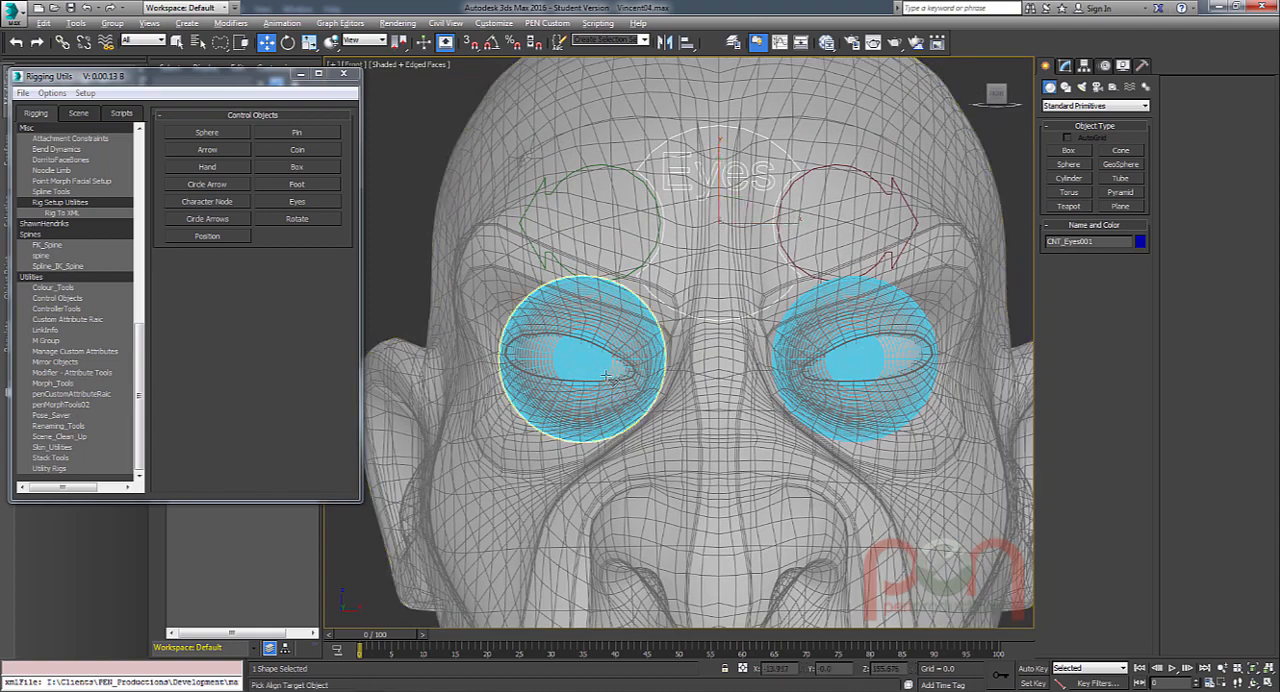
pyautogui.hotkey('alt', 'a')
pyautogui.click(588, 366)
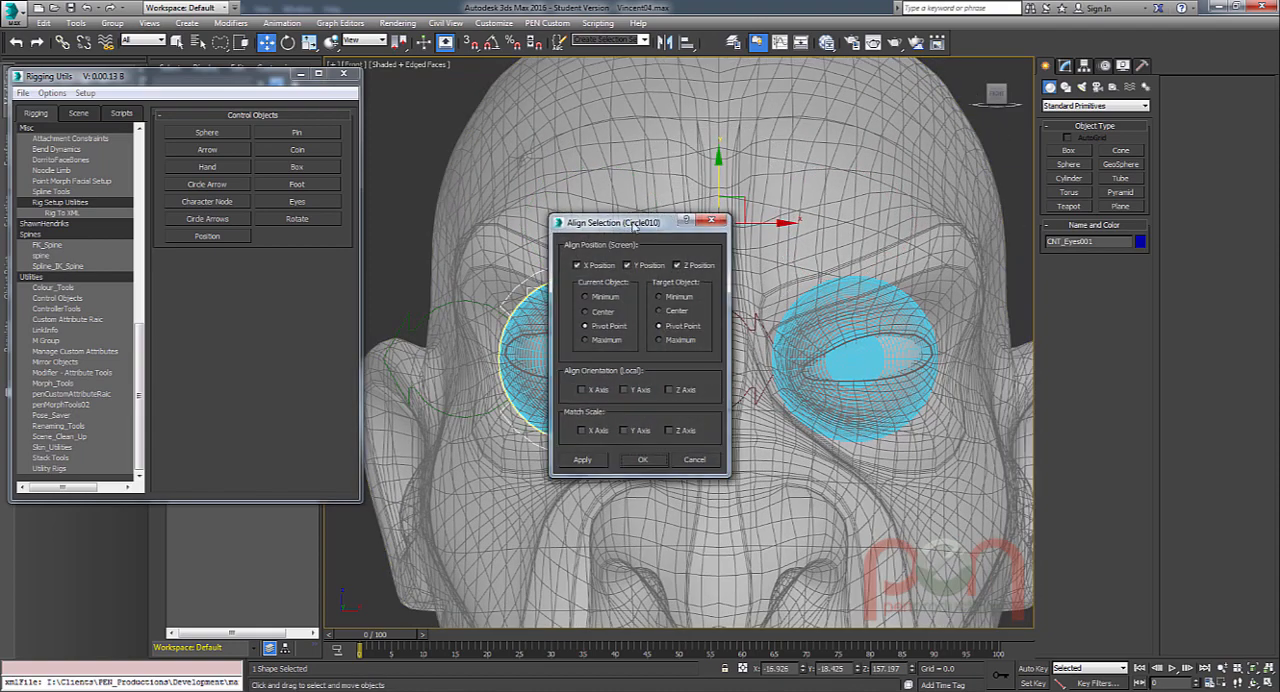
pyautogui.moveTo(632, 224); pyautogui.dragTo(344, 225)
pyautogui.click(400, 264)
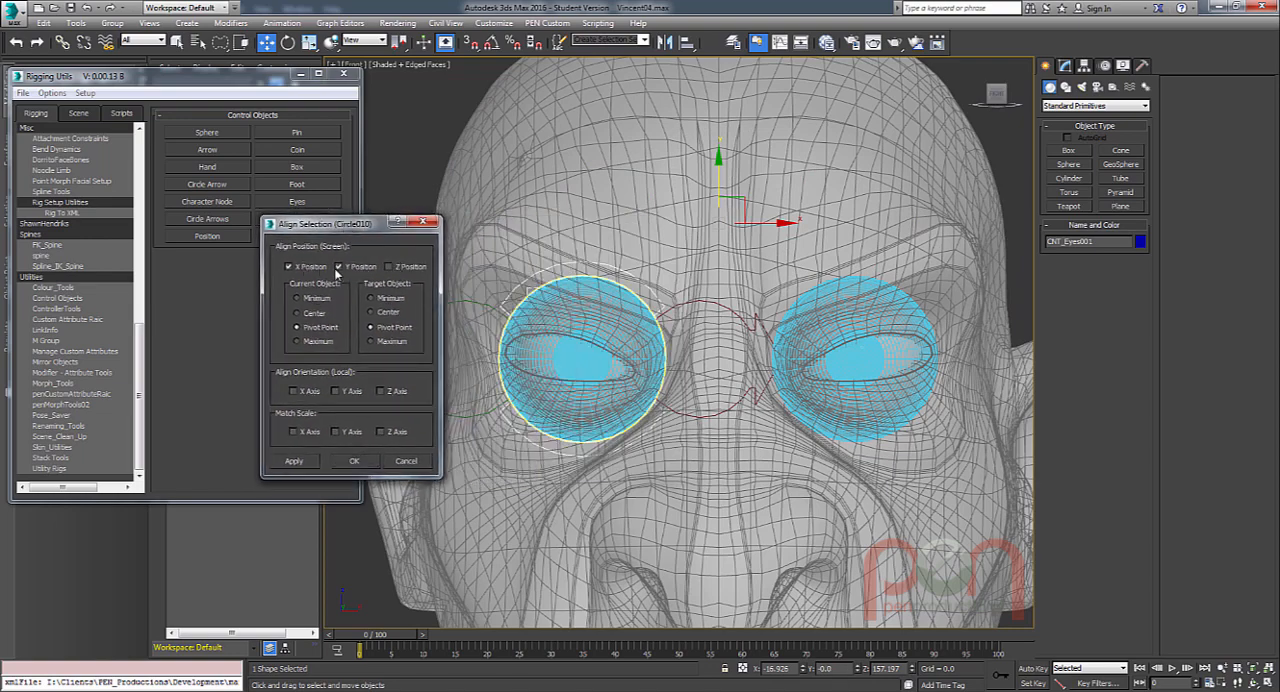
pyautogui.click(322, 268)
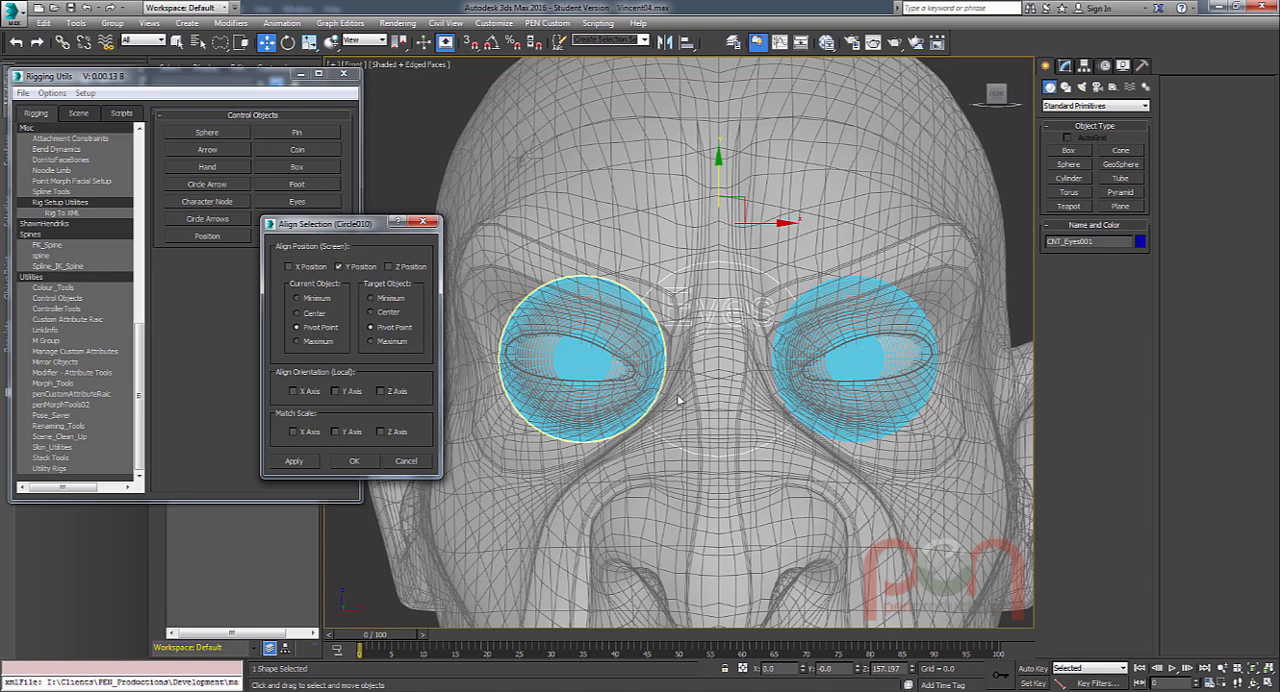
pyautogui.click(354, 463)
# Move the eyes control out in front of the face to a Y position of about -124.
pyautogui.keyDown('alt'); pyautogui.moveTo(600, 362); pyautogui.dragTo(754, 388, button='middle'); pyautogui.keyUp('alt')
pyautogui.scroll(-2, 742, 352)
pyautogui.moveTo(754, 388); pyautogui.dragTo(592, 416, button='middle')
pyautogui.scroll(-3, 592, 416)
pyautogui.moveTo(535, 380); pyautogui.dragTo(971, 343)
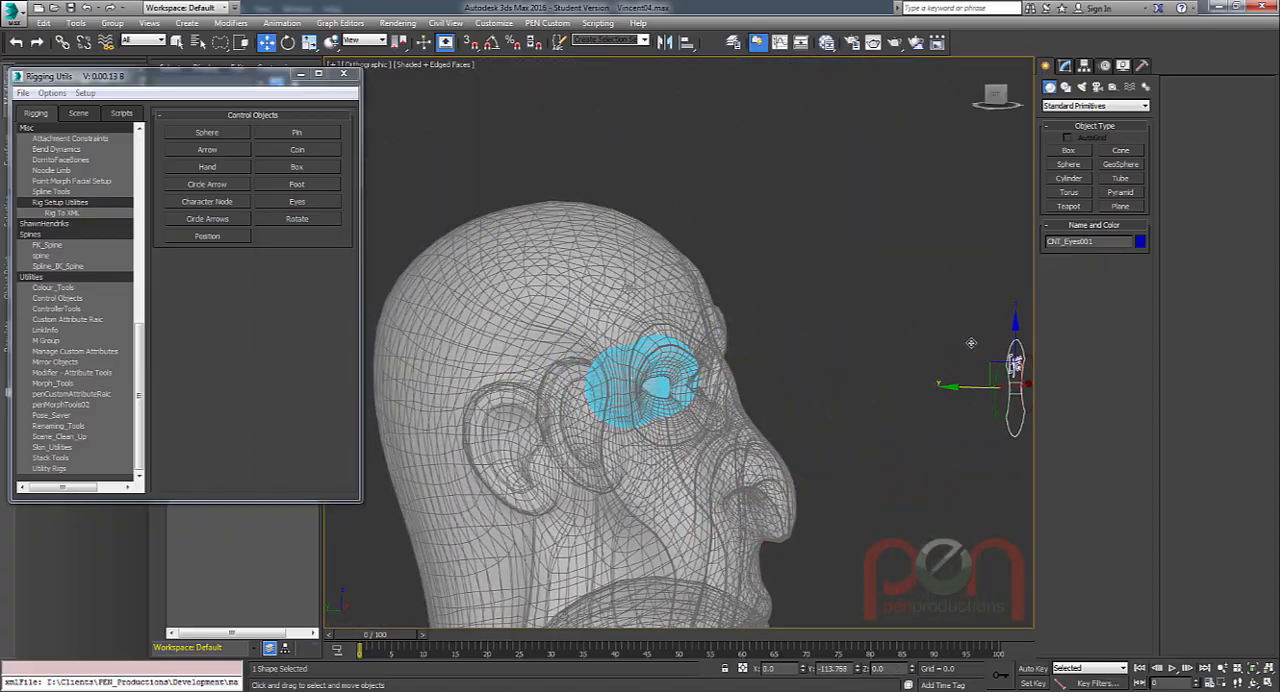
pyautogui.moveTo(832, 412); pyautogui.dragTo(600, 416, button='middle')
pyautogui.moveTo(717, 413); pyautogui.dragTo(574, 365, button='middle')
pyautogui.keyDown('alt'); pyautogui.moveTo(574, 365); pyautogui.dragTo(714, 368, button='middle'); pyautogui.keyUp('alt')
pyautogui.moveTo(714, 368); pyautogui.dragTo(794, 374, button='middle')
pyautogui.moveTo(773, 340); pyautogui.dragTo(796, 343)
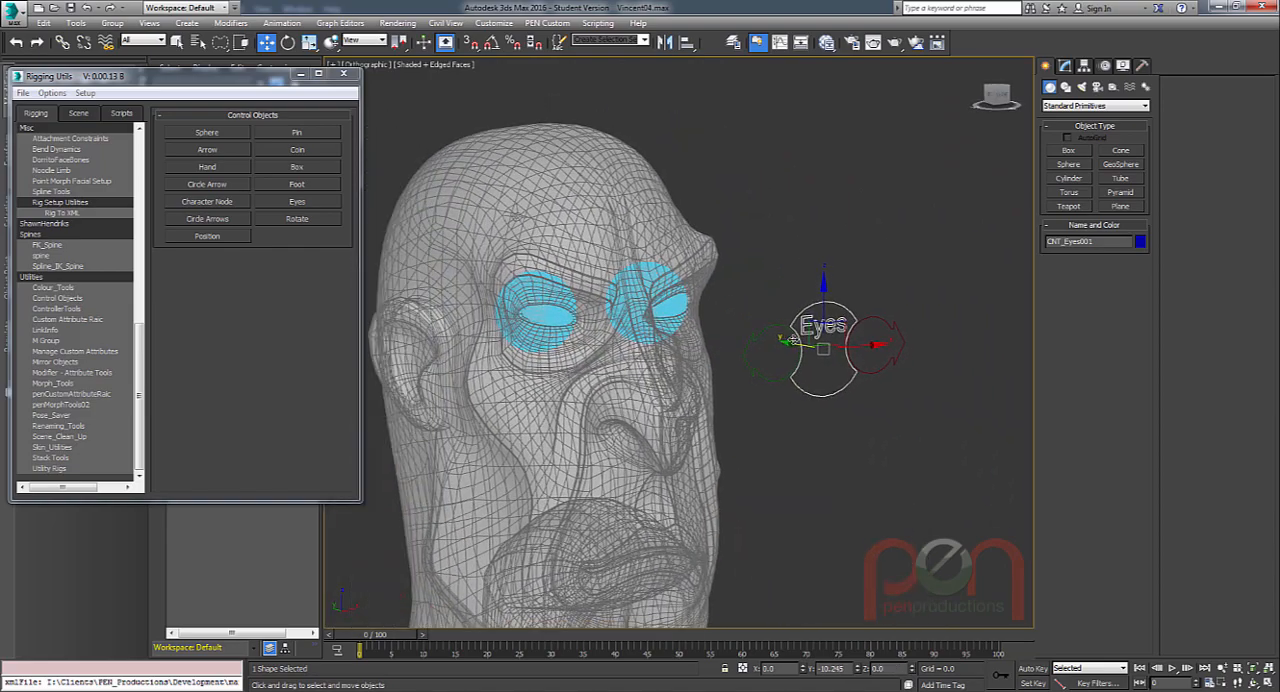
pyautogui.keyDown('alt'); pyautogui.moveTo(777, 392); pyautogui.dragTo(822, 420, button='middle'); pyautogui.keyUp('alt')
pyautogui.scroll(2, 783, 394)
pyautogui.moveTo(822, 420); pyautogui.dragTo(878, 358, button='middle')
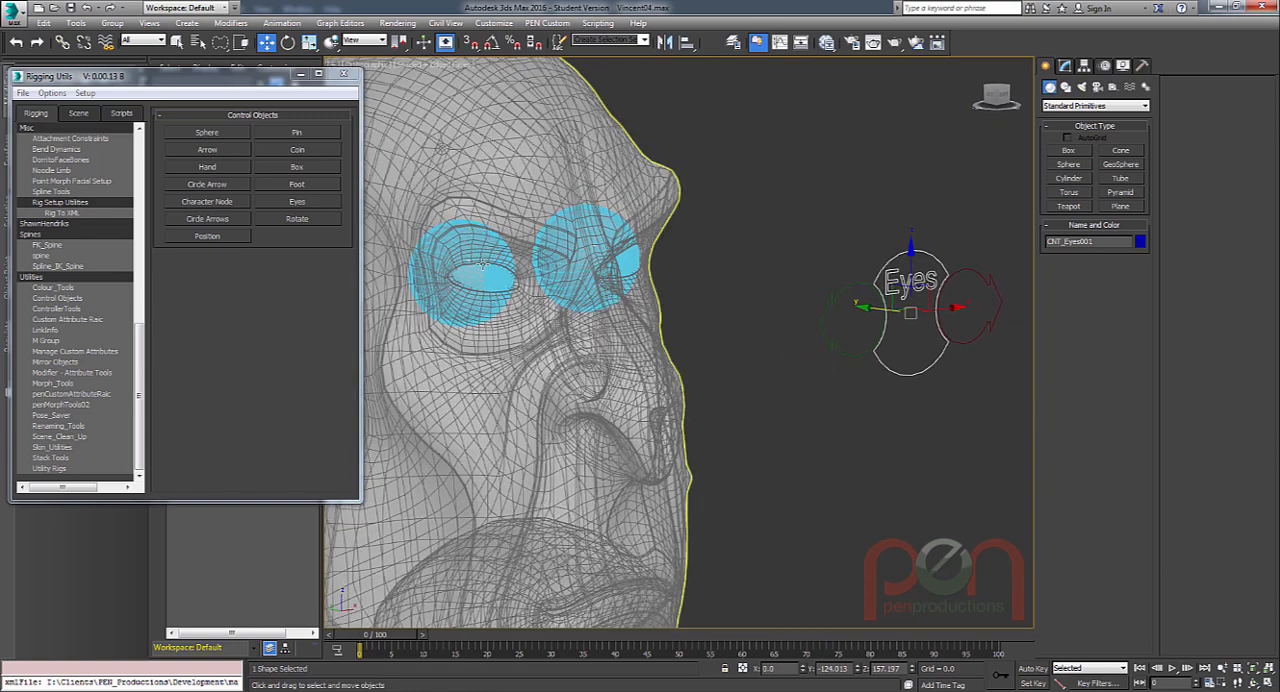
# Select the green right-eye control and check its placement relative to the right eyeball.
pyautogui.click(858, 347)
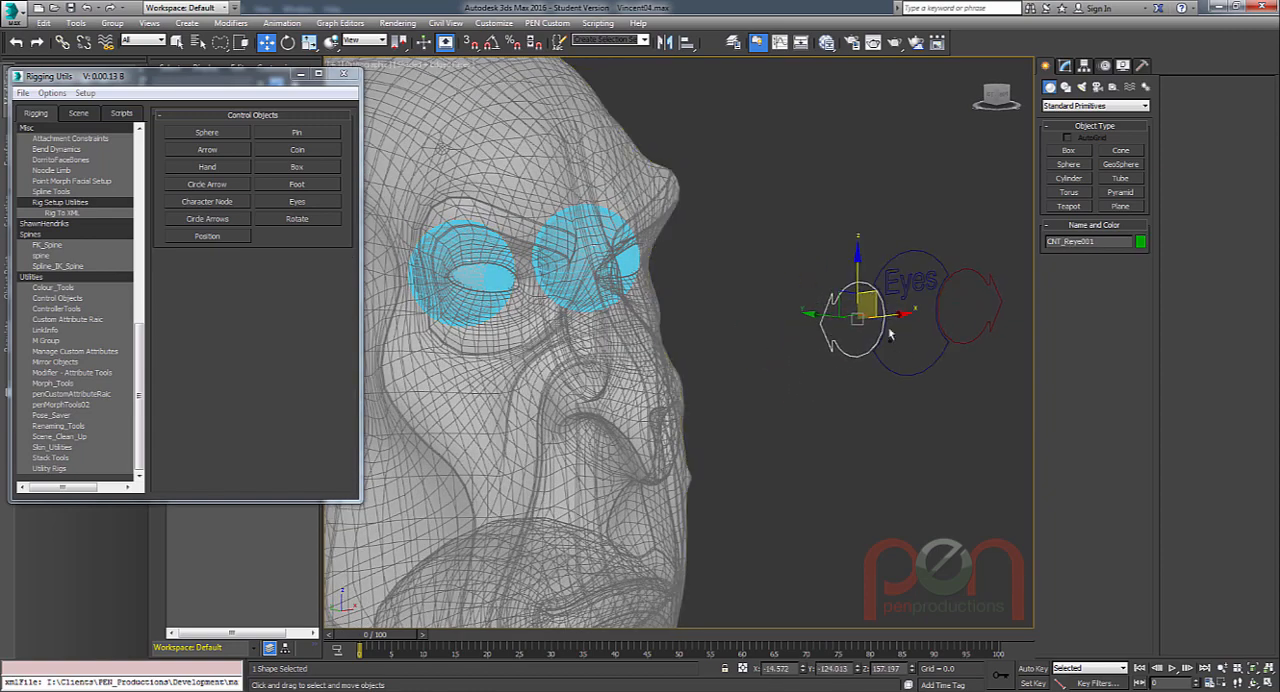
pyautogui.scroll(-1, 890, 335)
pyautogui.keyDown('alt'); pyautogui.moveTo(890, 335); pyautogui.dragTo(854, 345, button='middle'); pyautogui.keyUp('alt')
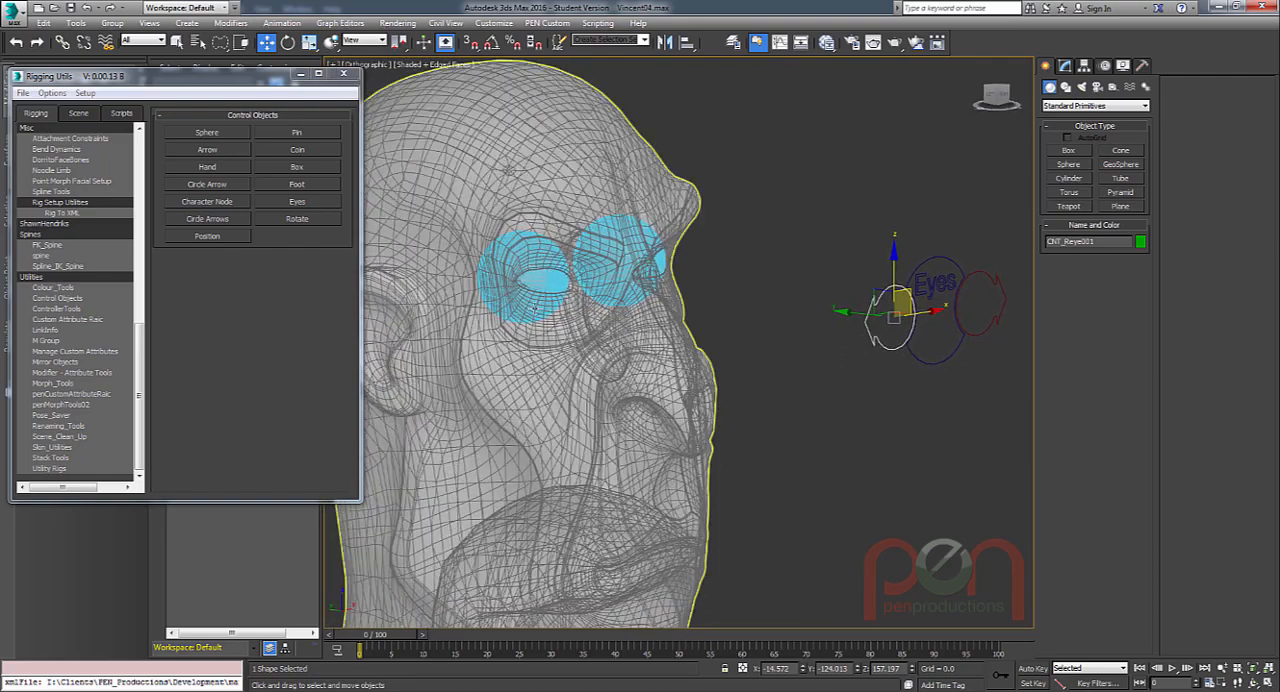
pyautogui.scroll(-1, 535, 309)
pyautogui.moveTo(535, 309)
pyautogui.keyDown('alt'); pyautogui.mouseDown(button='middle')
pyautogui.moveTo(517, 334)
pyautogui.moveTo(536, 301)
pyautogui.mouseUp(button='middle'); pyautogui.keyUp('alt')
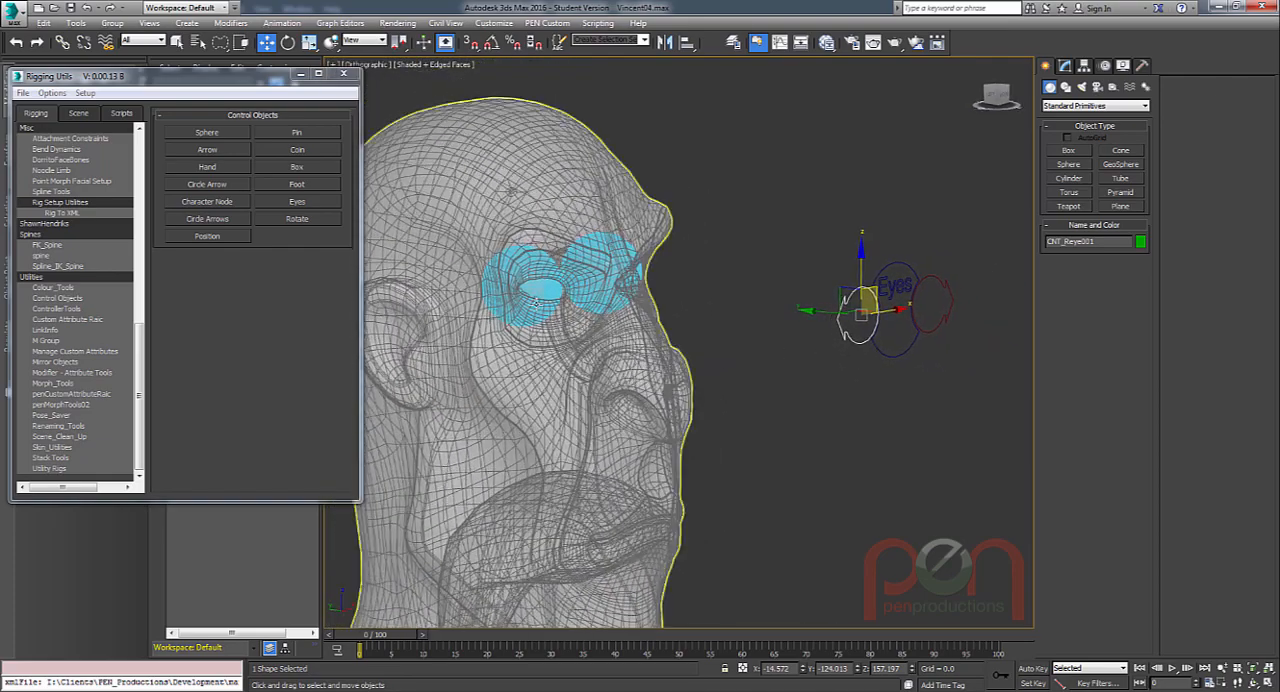
pyautogui.moveTo(660, 315); pyautogui.dragTo(680, 309, button='middle')
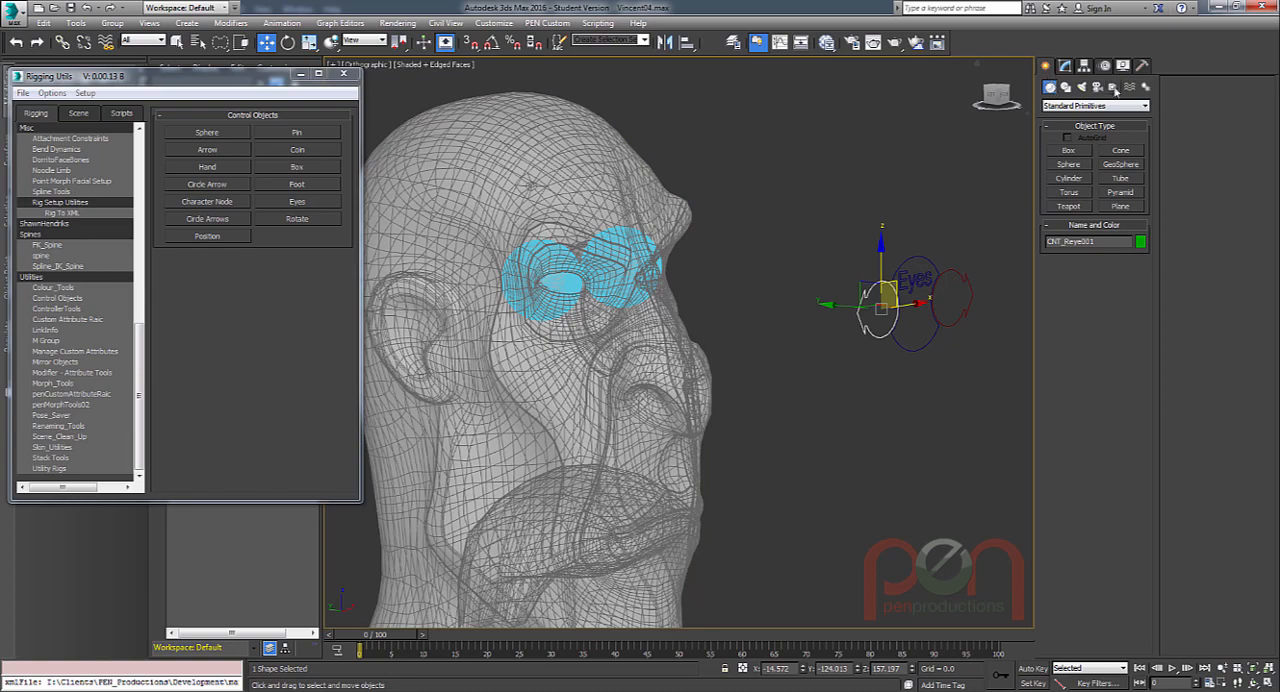
# Create a Point helper in front of the face and display it as a box with an axis tripod, without the cross.
pyautogui.click(1113, 88)
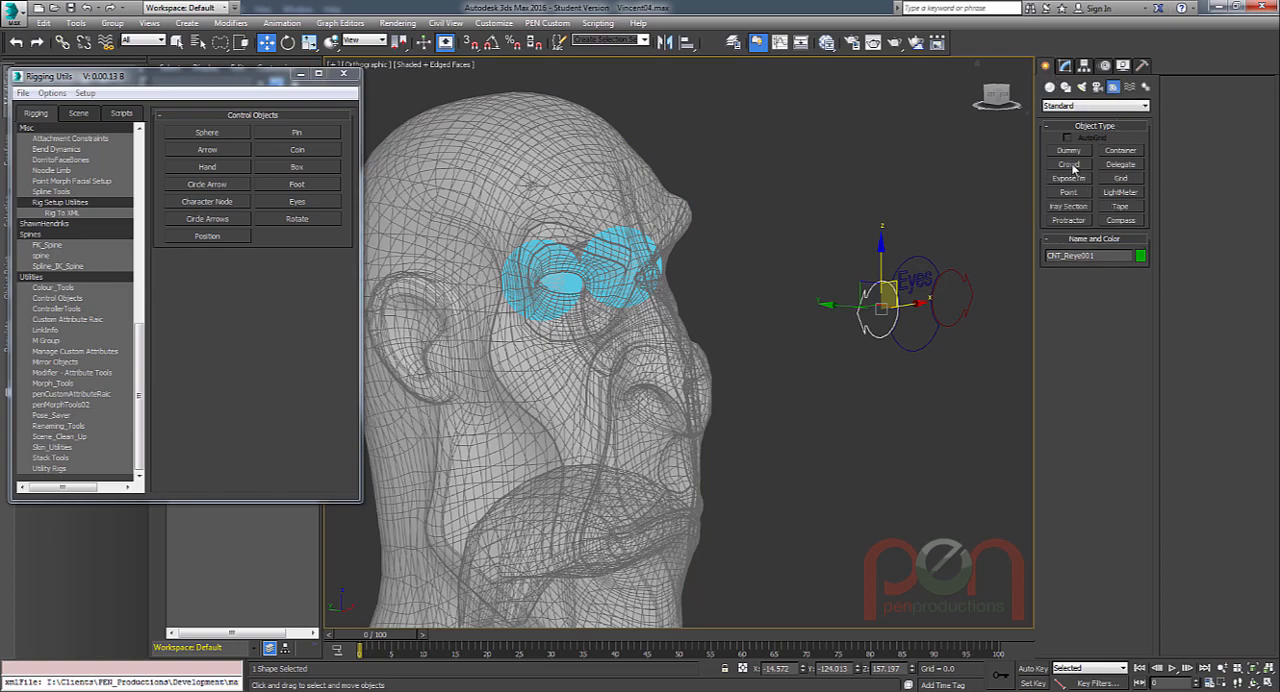
pyautogui.keyDown('alt'); pyautogui.moveTo(699, 323); pyautogui.dragTo(770, 338, button='middle'); pyautogui.keyUp('alt')
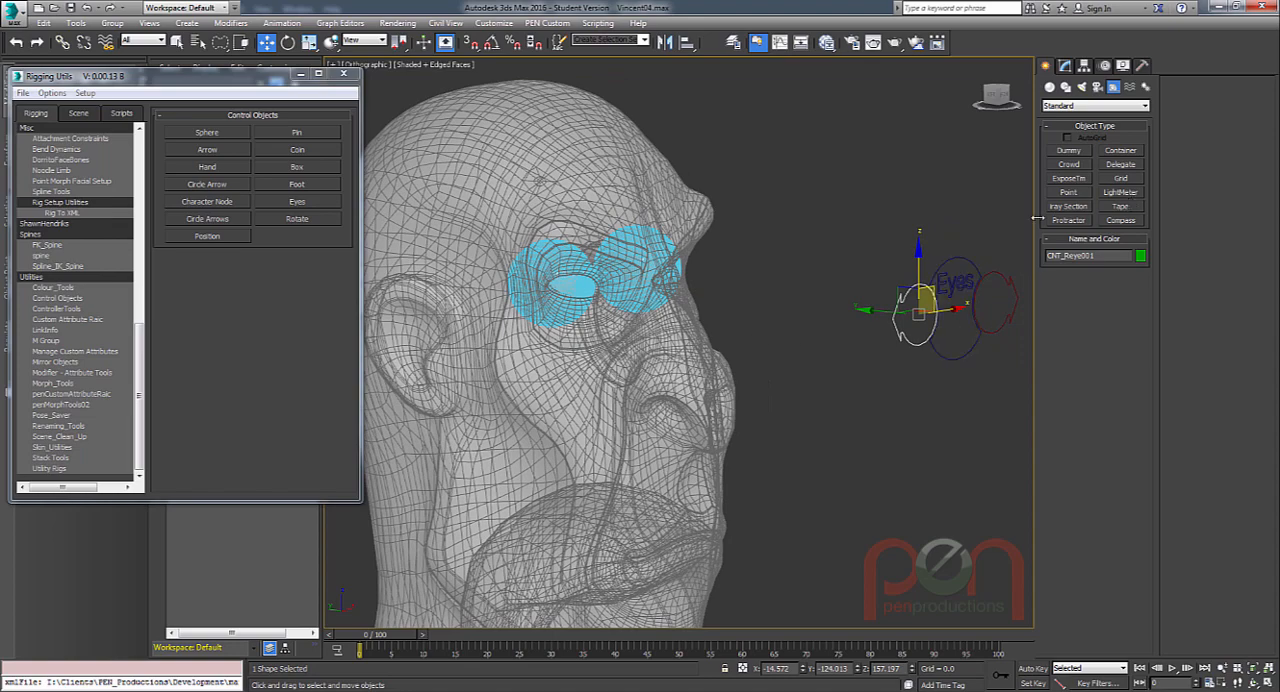
pyautogui.click(1081, 194)
pyautogui.click(828, 350)
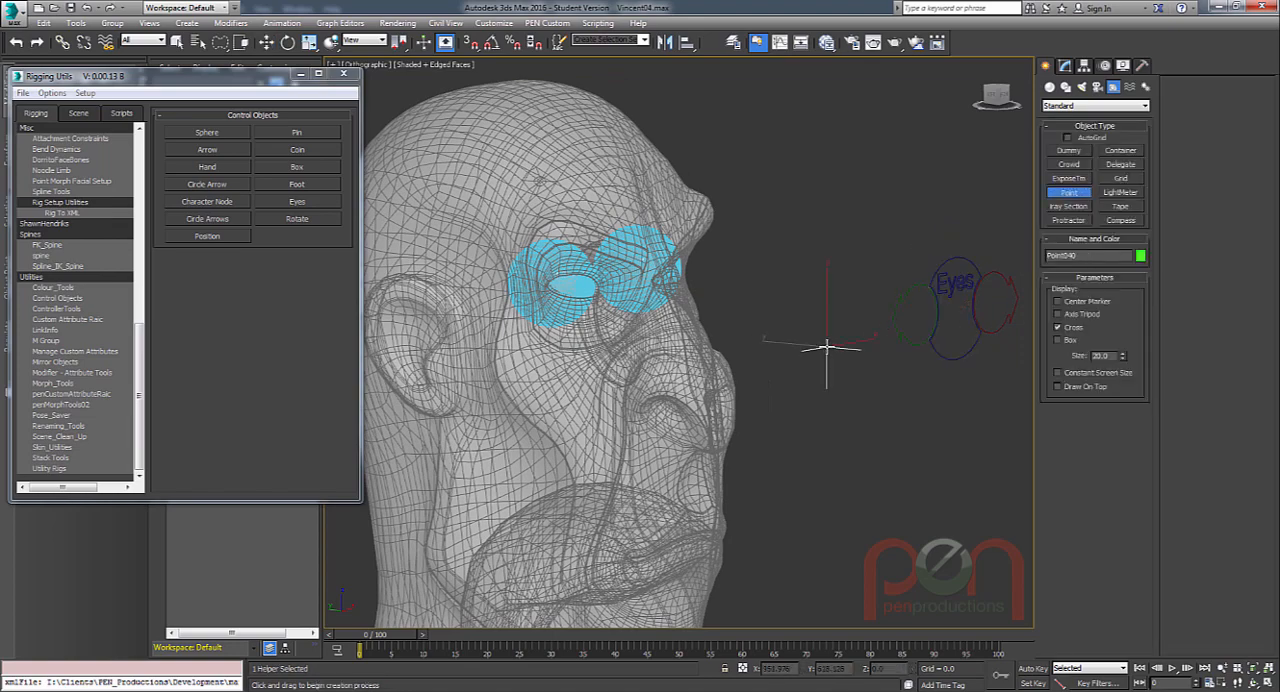
pyautogui.click(1072, 339)
pyautogui.scroll(2, 845, 361)
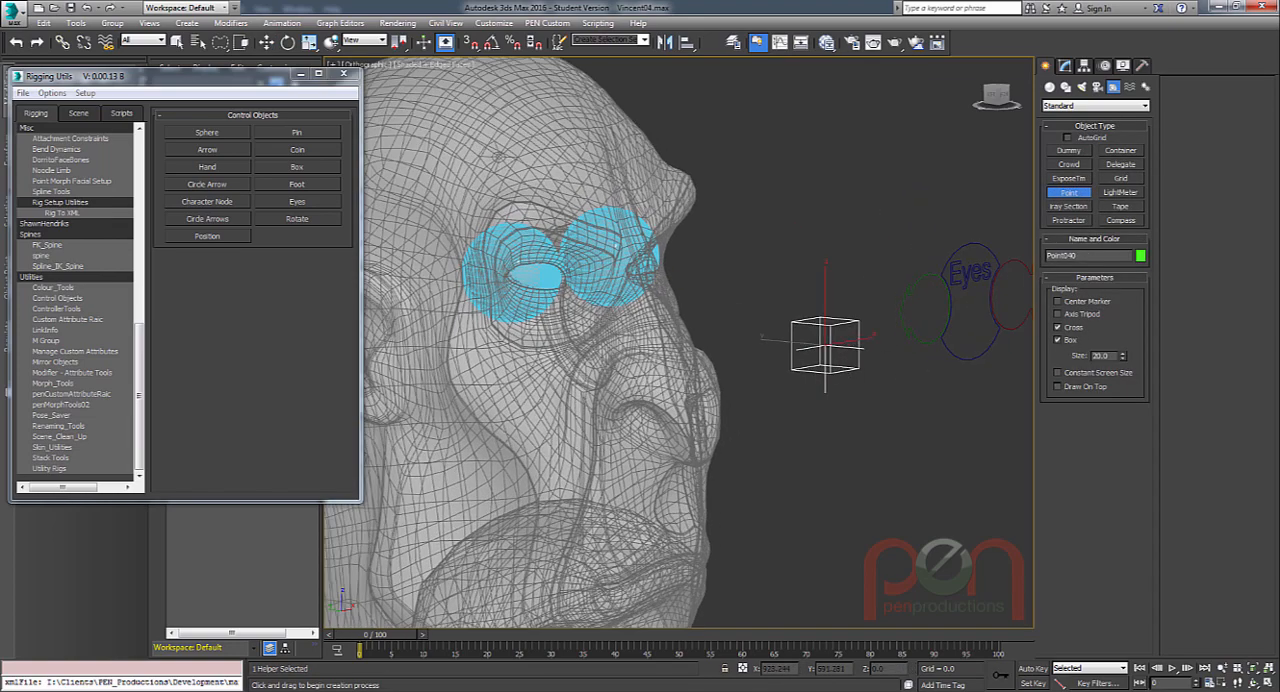
pyautogui.click(1058, 327)
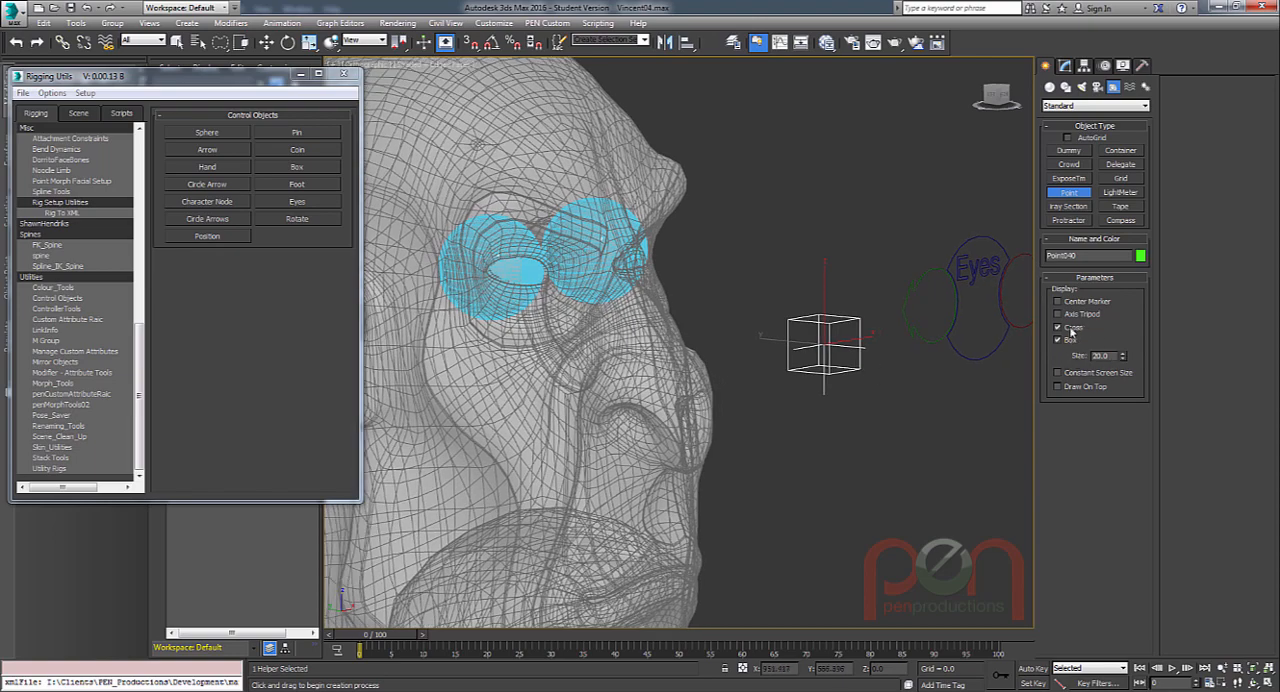
pyautogui.click(1058, 314)
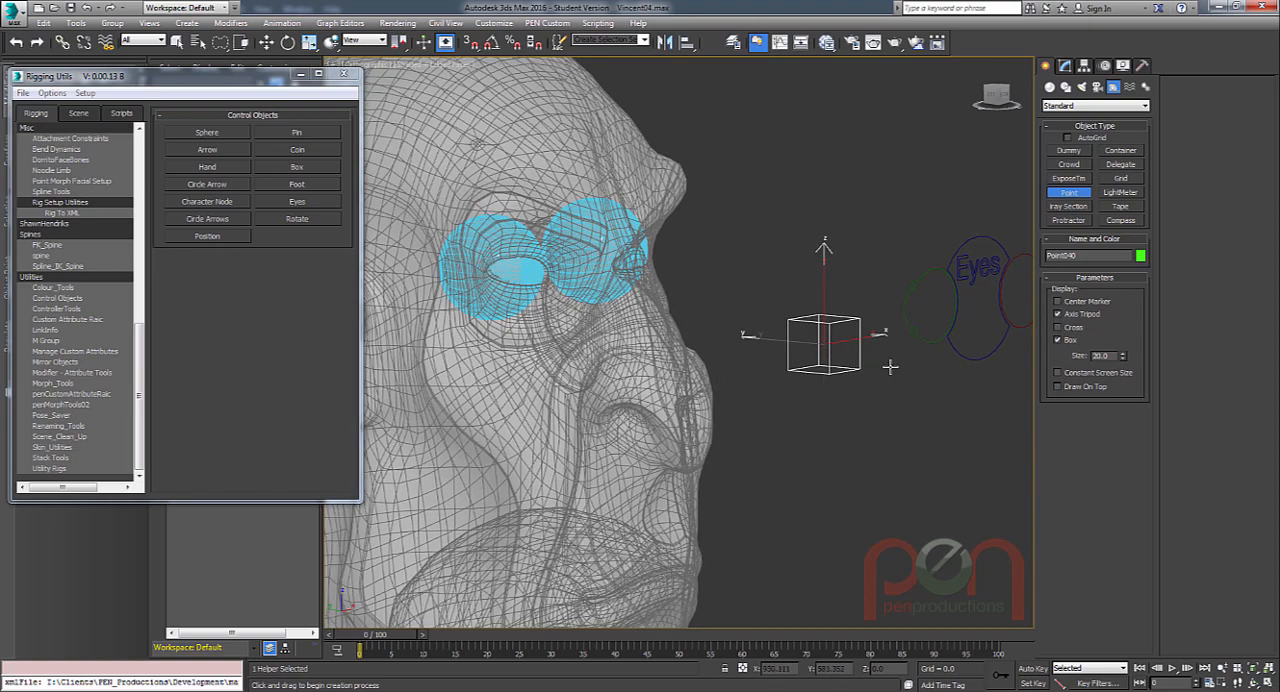
# Align the point helper to the right eyeball's pivot point on the X, Y and Z positions.
pyautogui.scroll(1, 890, 366)
pyautogui.hotkey('alt', 'a')
pyautogui.click(497, 267)
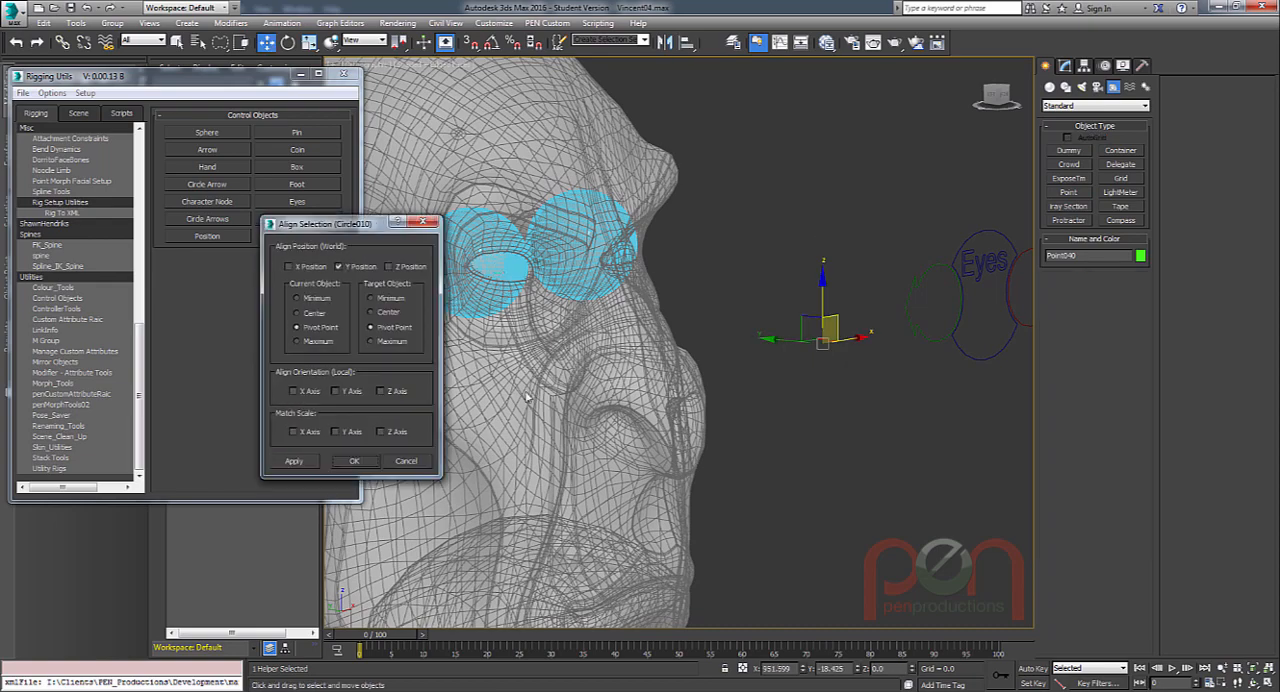
pyautogui.click(289, 266)
pyautogui.click(389, 266)
pyautogui.click(356, 465)
pyautogui.keyDown('alt'); pyautogui.moveTo(480, 370); pyautogui.dragTo(425, 350, button='middle'); pyautogui.keyUp('alt')
pyautogui.scroll(-1, 425, 350)
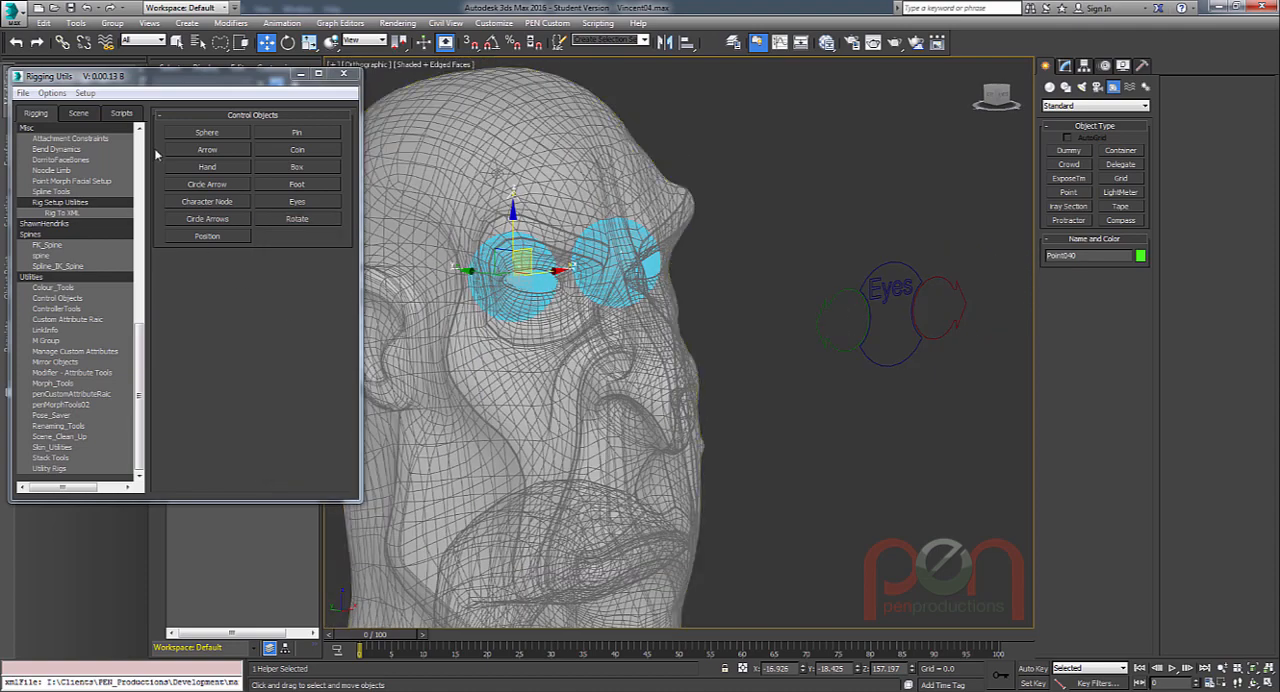
# Uncover the layer list, unhide the Bones layer and switch the view of the head to wireframe.
pyautogui.moveTo(197, 88); pyautogui.dragTo(209, 332)
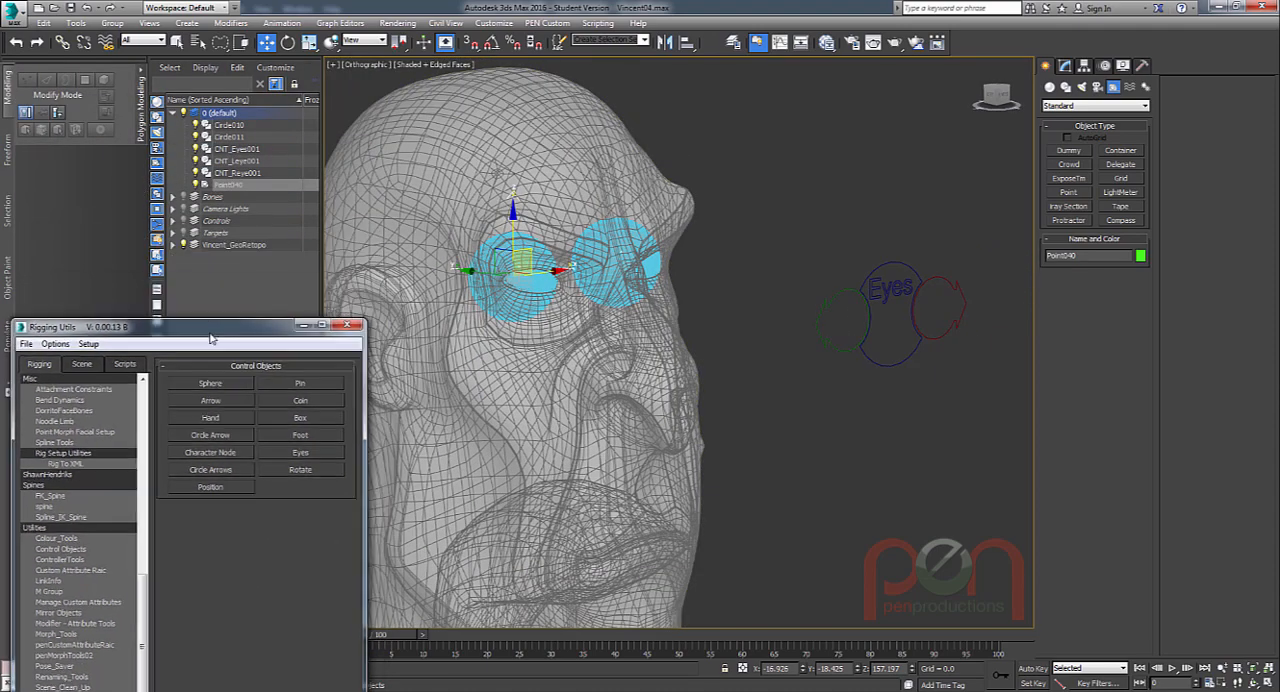
pyautogui.click(183, 198)
pyautogui.keyDown('alt'); pyautogui.moveTo(588, 285); pyautogui.dragTo(701, 291, button='middle'); pyautogui.keyUp('alt')
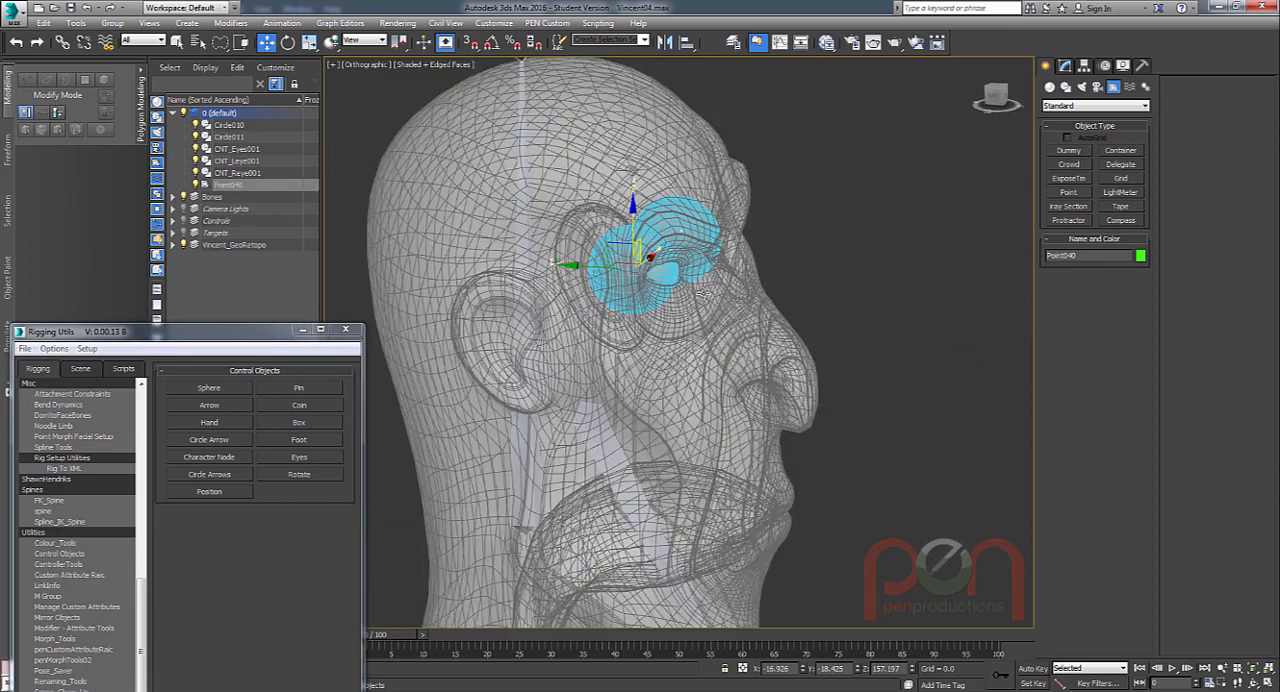
pyautogui.scroll(3, 638, 260)
pyautogui.keyDown('alt'); pyautogui.moveTo(638, 260); pyautogui.dragTo(734, 414, button='middle'); pyautogui.keyUp('alt')
pyautogui.moveTo(734, 414)
pyautogui.keyDown('alt'); pyautogui.mouseDown(button='middle')
pyautogui.moveTo(738, 366)
pyautogui.moveTo(577, 303)
pyautogui.mouseUp(button='middle'); pyautogui.keyUp('alt')
pyautogui.press('F3')
pyautogui.scroll(3, 659, 345)
pyautogui.scroll(2, 560, 275)
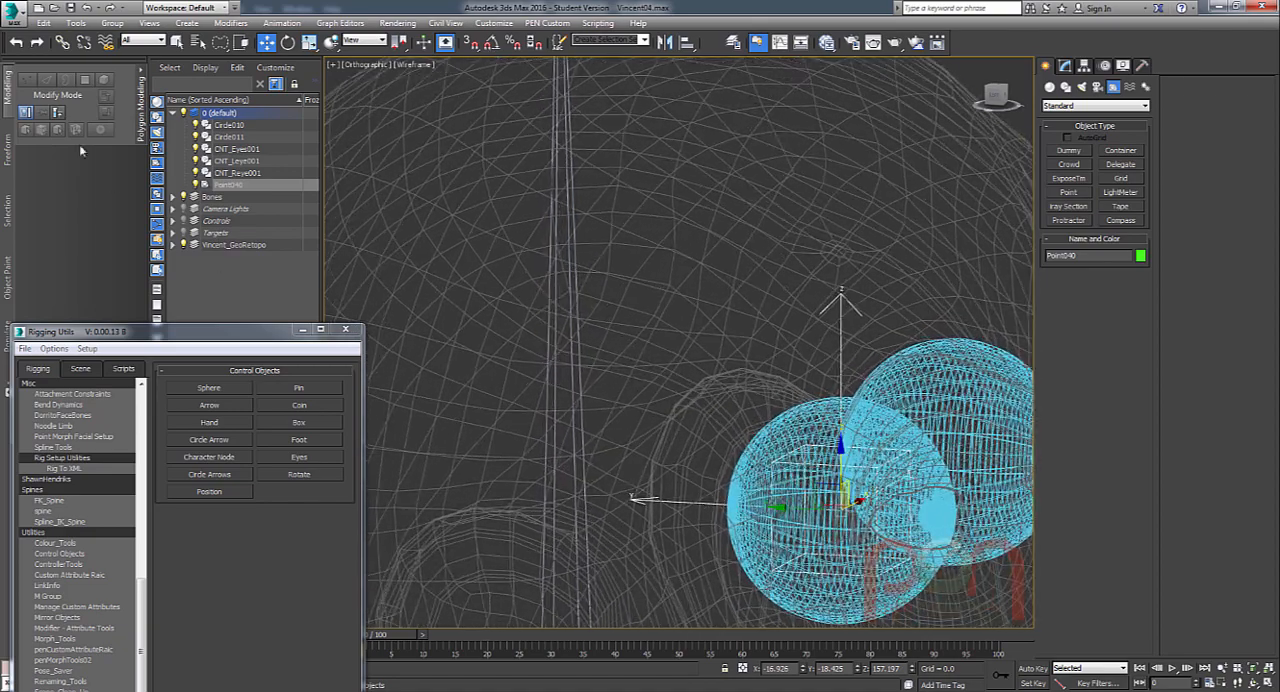
# Link the point helper to the head bone as its parent and return to the Move tool.
pyautogui.click(60, 43)
pyautogui.press('space')
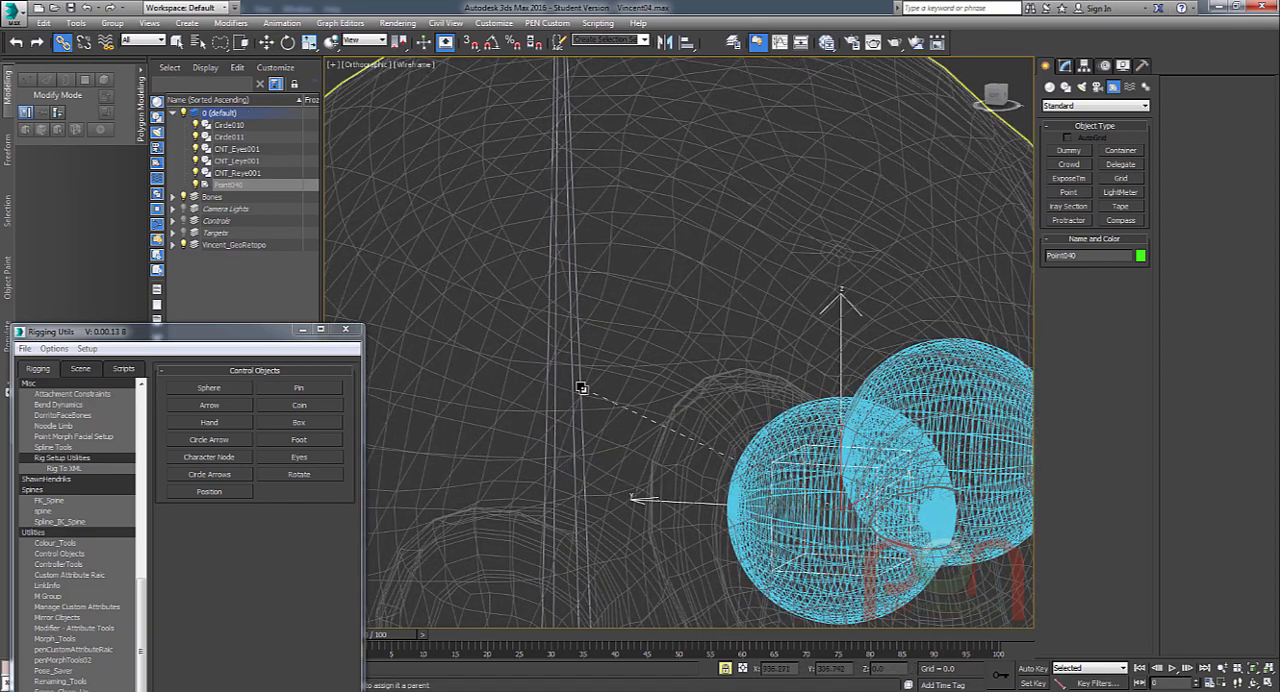
pyautogui.moveTo(583, 389); pyautogui.dragTo(578, 378)
pyautogui.scroll(-4, 590, 395)
pyautogui.keyDown('alt'); pyautogui.moveTo(585, 382); pyautogui.dragTo(595, 353, button='middle'); pyautogui.keyUp('alt')
pyautogui.keyDown('alt'); pyautogui.moveTo(527, 321); pyautogui.dragTo(505, 330, button='middle'); pyautogui.keyUp('alt')
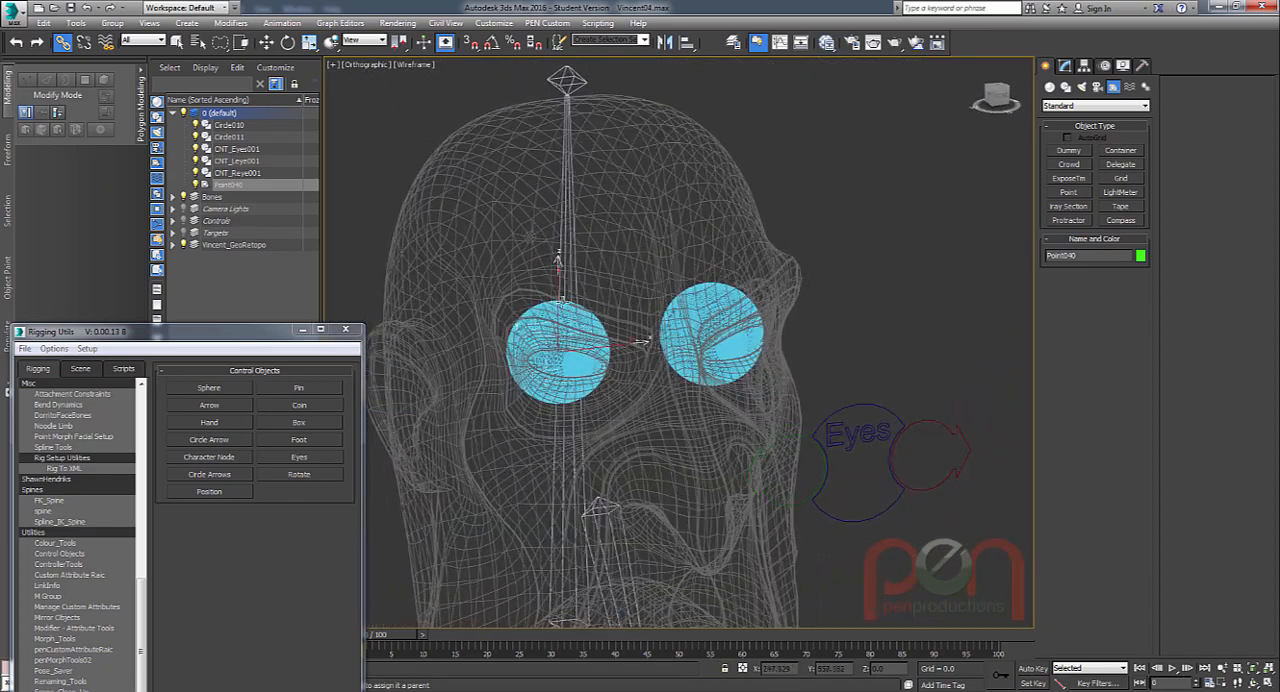
pyautogui.rightClick(642, 358)
pyautogui.click(664, 371)
# Close the Rigging Utils and apply a LookAt constraint to the point helper, targeting the green right-eye control.
pyautogui.keyDown('alt'); pyautogui.moveTo(611, 377); pyautogui.dragTo(629, 349, button='middle'); pyautogui.keyUp('alt')
pyautogui.keyDown('alt'); pyautogui.moveTo(751, 347); pyautogui.dragTo(736, 342, button='middle'); pyautogui.keyUp('alt')
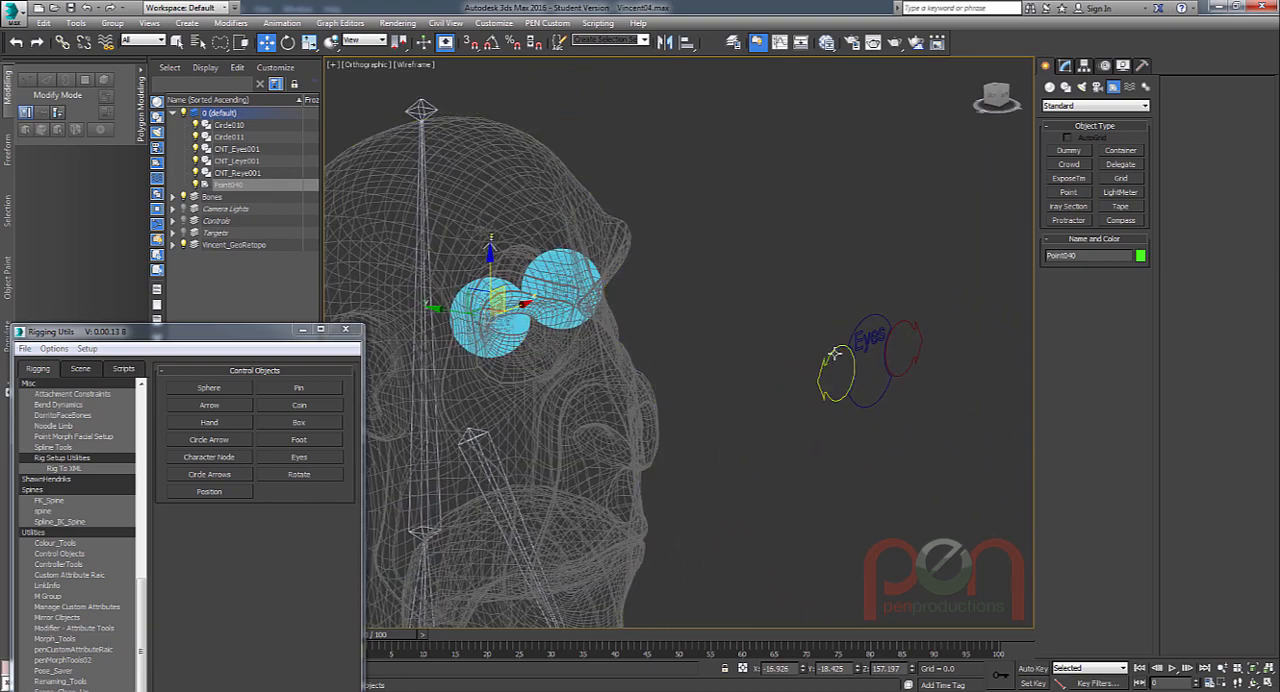
pyautogui.keyDown('alt'); pyautogui.moveTo(834, 354); pyautogui.dragTo(634, 361, button='middle'); pyautogui.keyUp('alt')
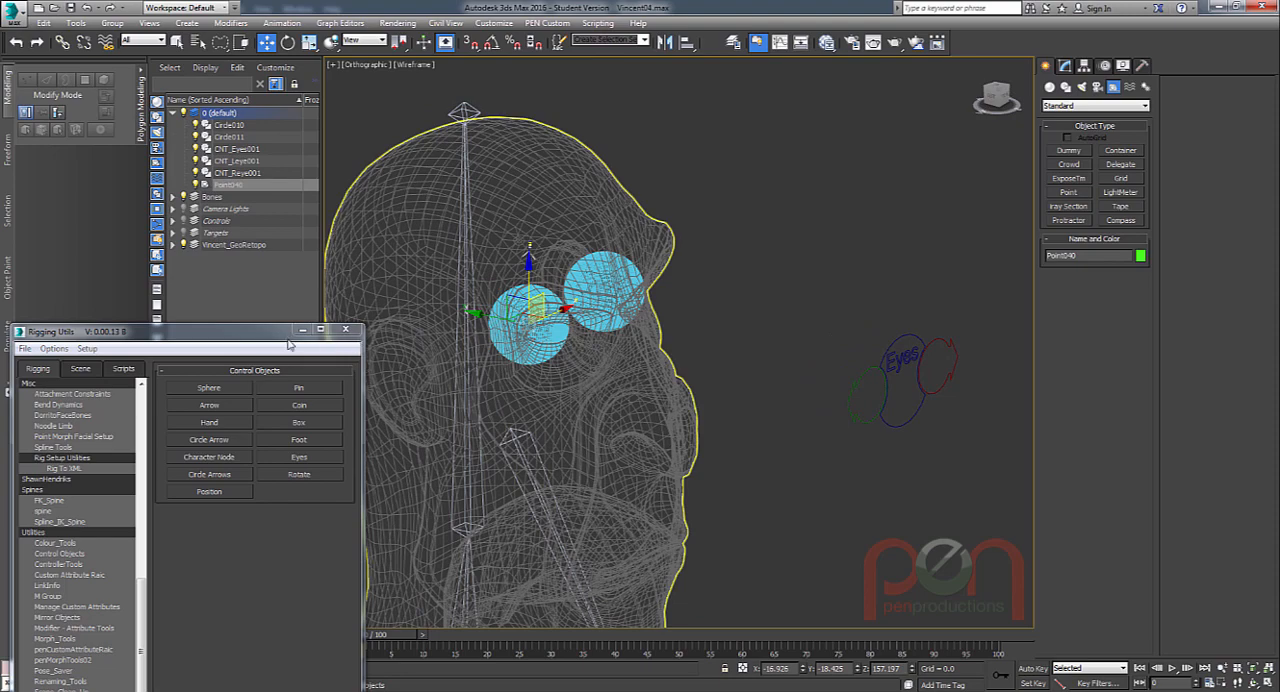
pyautogui.click(346, 329)
pyautogui.moveTo(732, 310); pyautogui.dragTo(766, 312, button='middle')
pyautogui.click(282, 23)
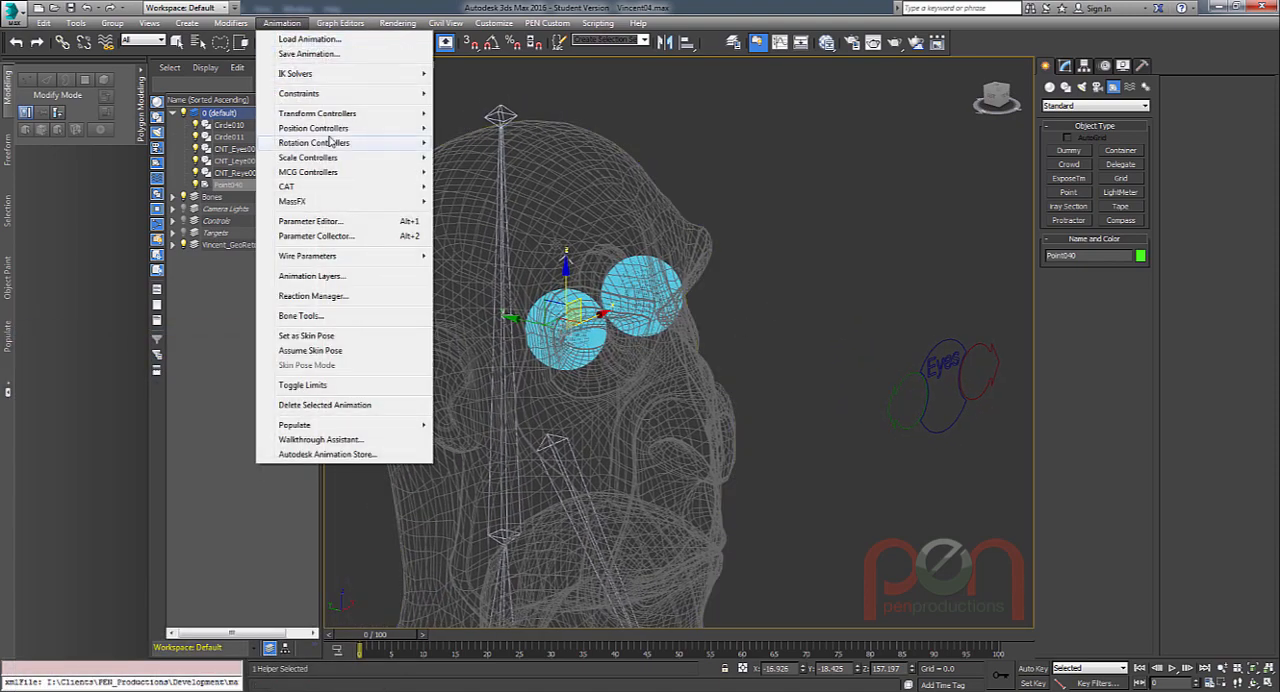
pyautogui.click(497, 185)
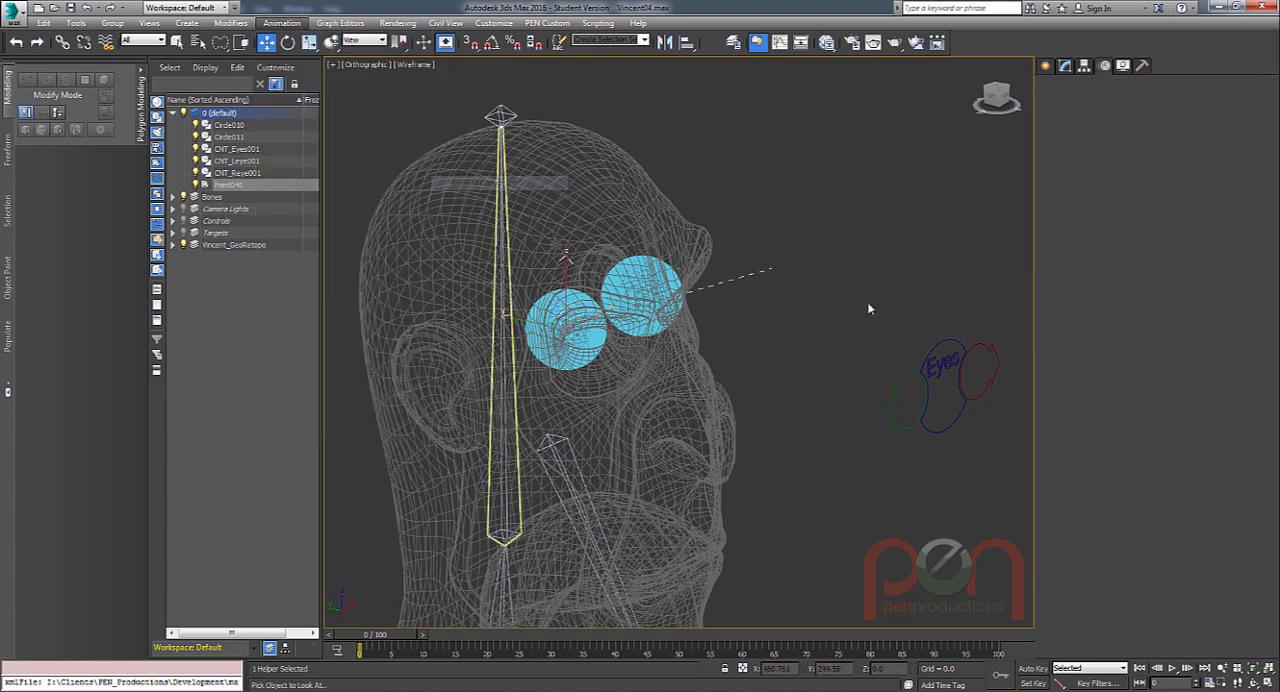
pyautogui.click(904, 376)
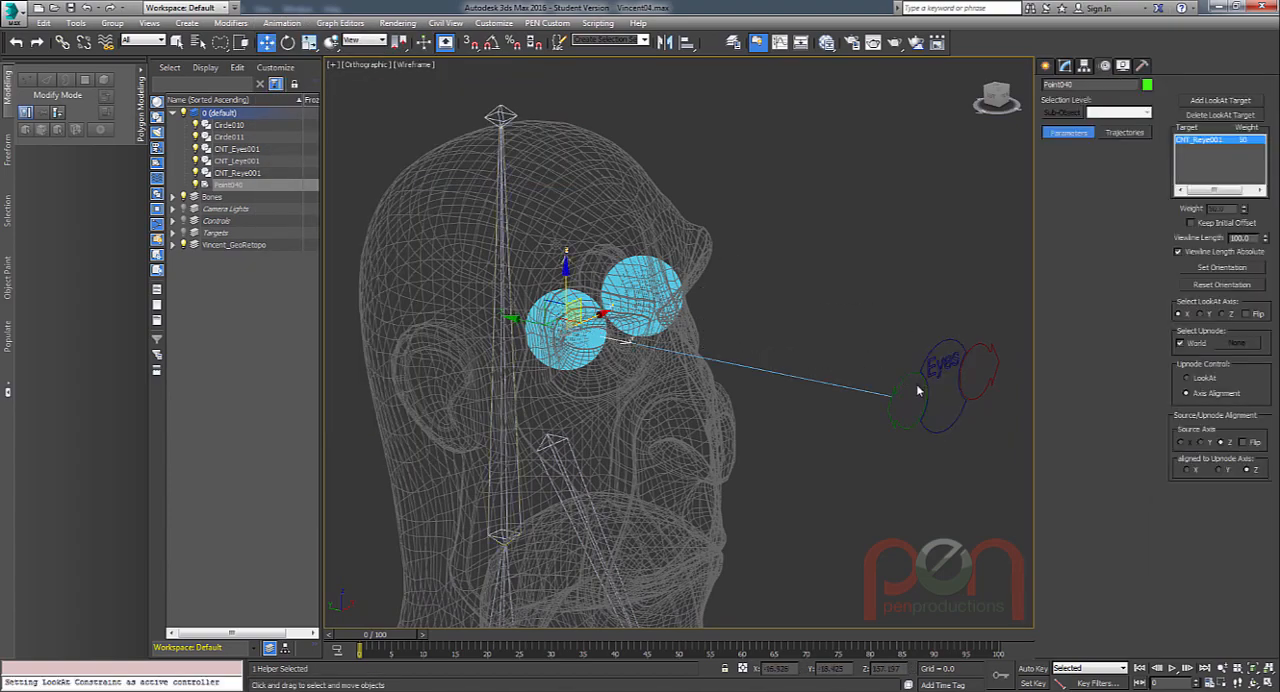
# Test-rotate the head bone to check how the point helper behaves, and cancel the rotation.
pyautogui.moveTo(624, 322); pyautogui.dragTo(622, 218, button='middle')
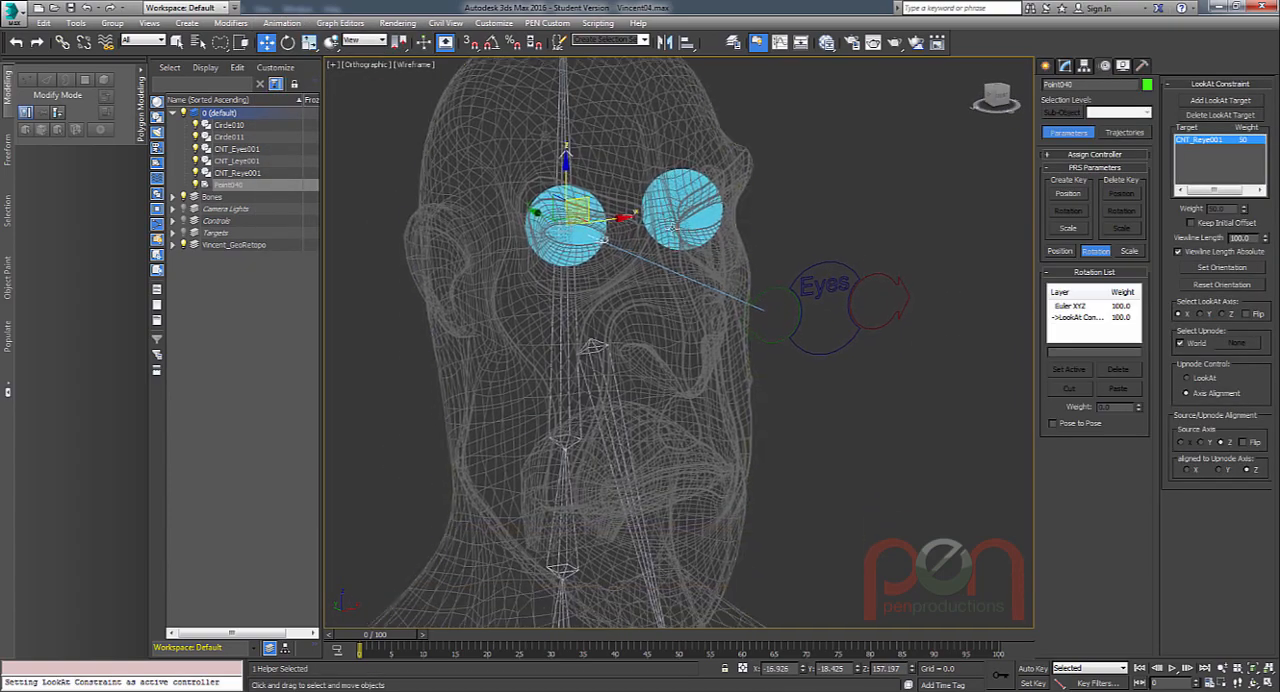
pyautogui.keyDown('alt'); pyautogui.moveTo(638, 290); pyautogui.dragTo(610, 330, button='middle'); pyautogui.keyUp('alt')
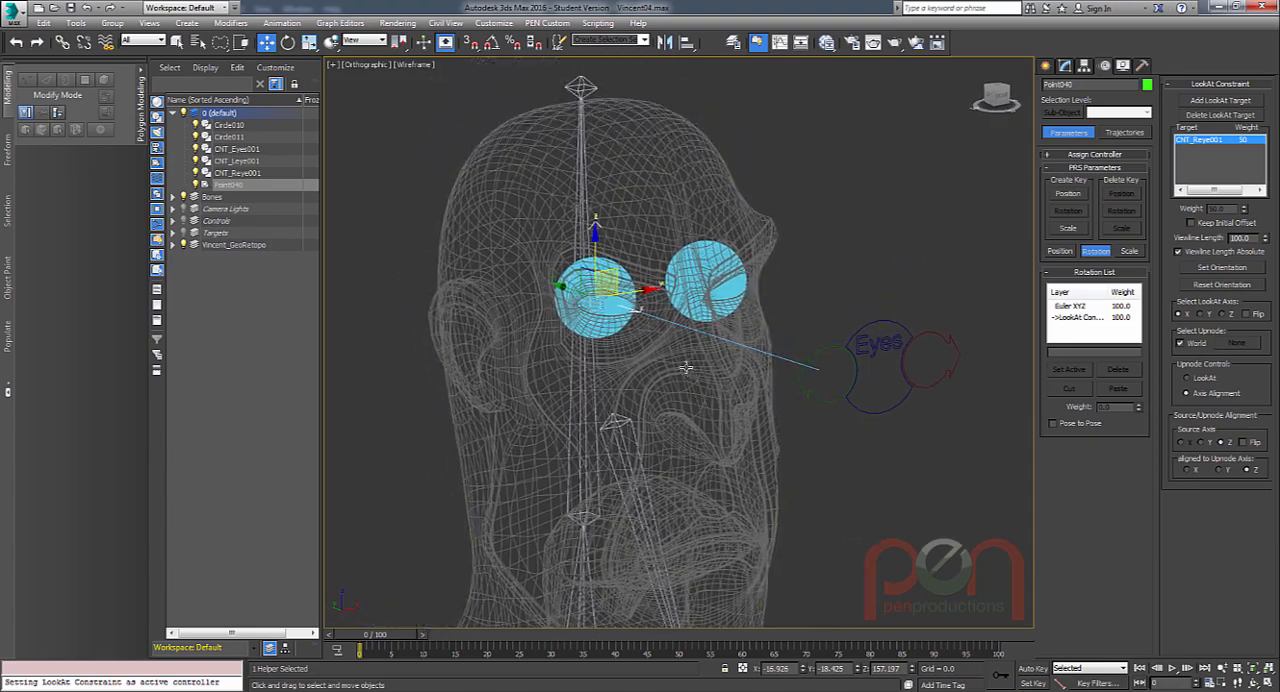
pyautogui.click(566, 482)
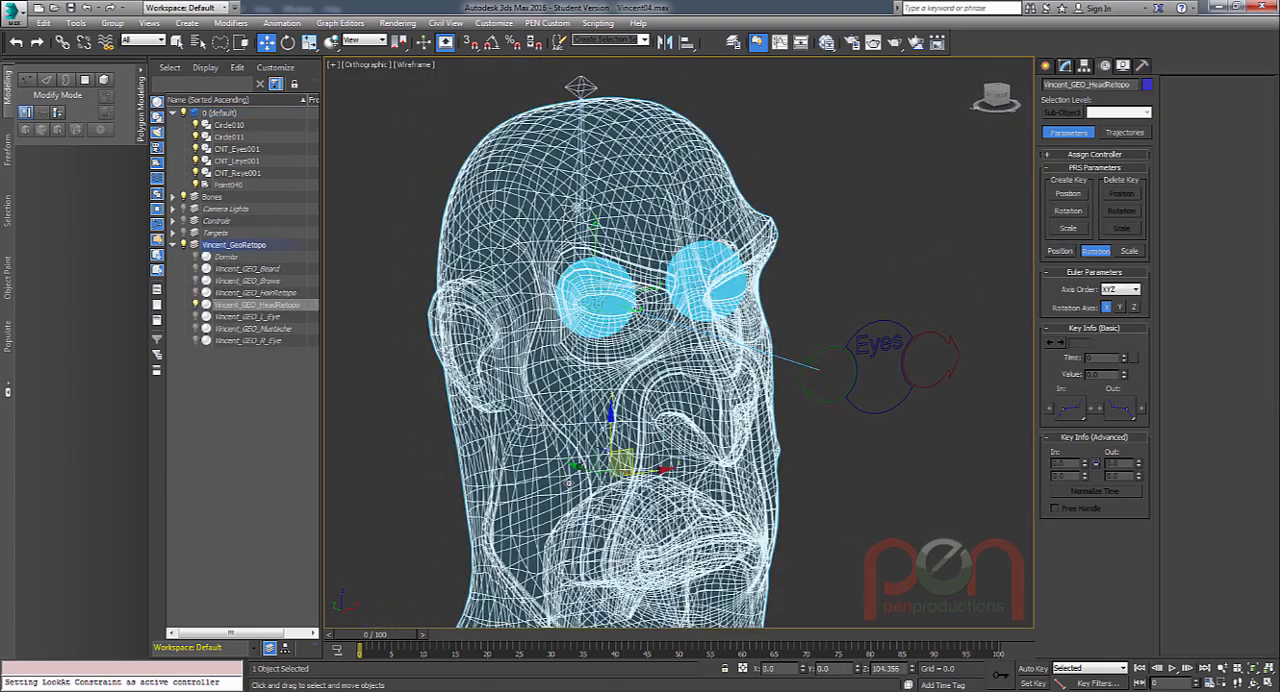
pyautogui.moveTo(590, 445)
pyautogui.keyDown('alt'); pyautogui.mouseDown(button='middle')
pyautogui.moveTo(612, 441)
pyautogui.moveTo(582, 440)
pyautogui.mouseUp(button='middle'); pyautogui.keyUp('alt')
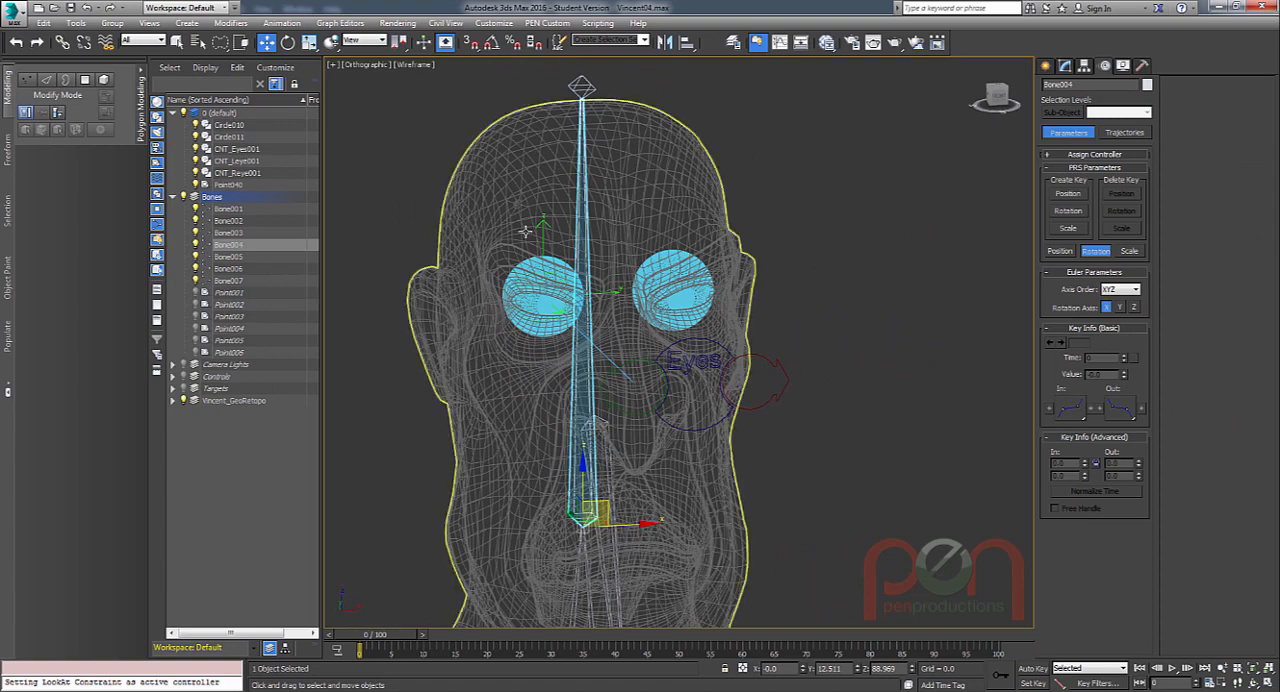
pyautogui.moveTo(590, 327); pyautogui.dragTo(598, 317, button='middle')
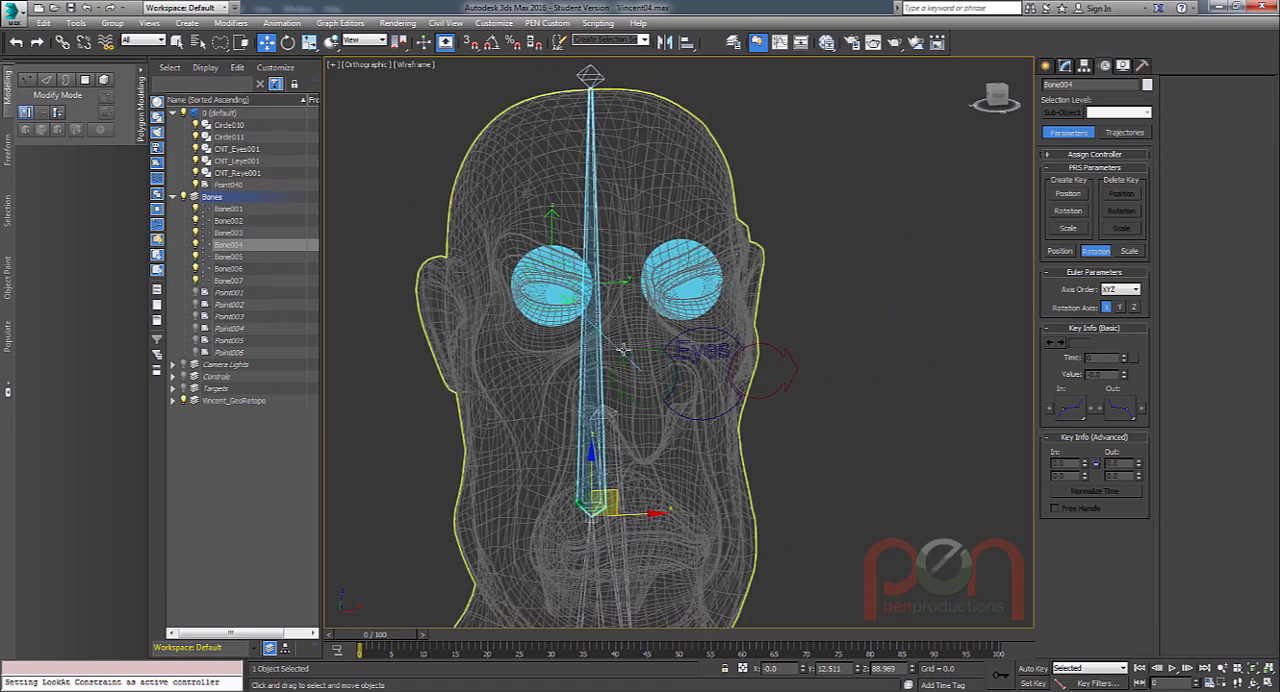
pyautogui.press('e')
pyautogui.moveTo(570, 463); pyautogui.dragTo(638, 406)
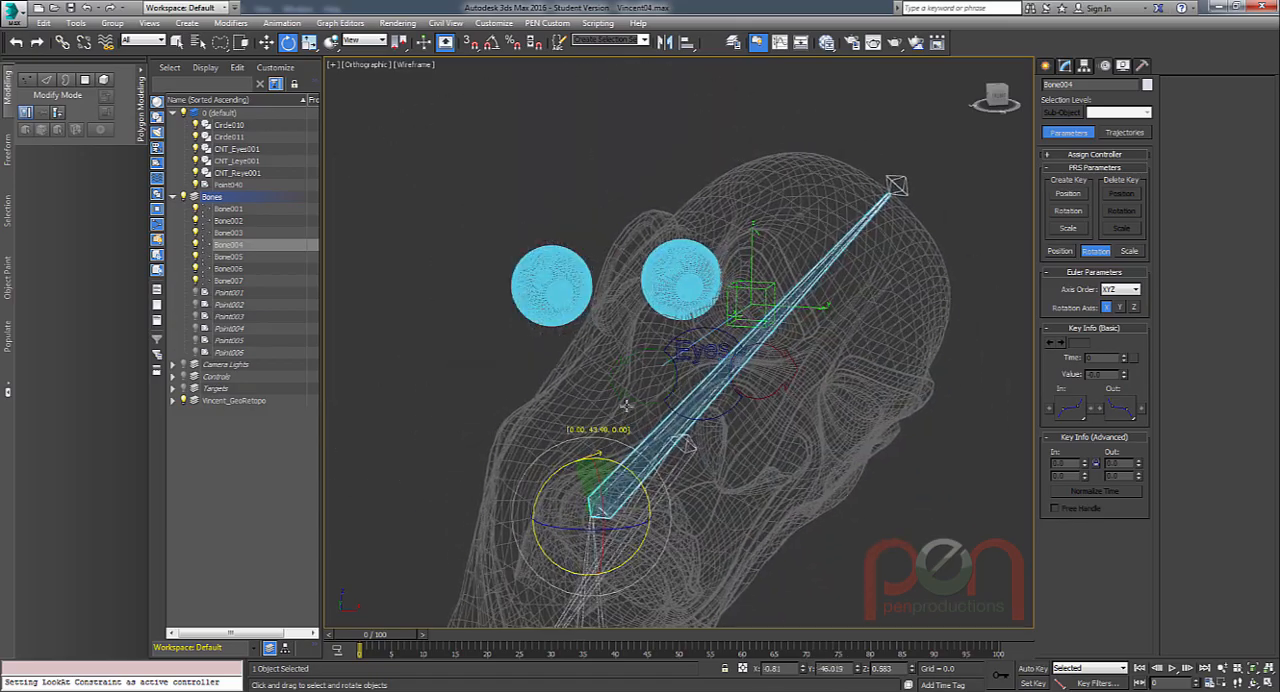
pyautogui.rightClick(636, 400)
# Replace the world upnode of the right-eye helper's LookAt constraint with the head bone.
pyautogui.keyDown('alt'); pyautogui.moveTo(626, 354); pyautogui.dragTo(700, 346, button='middle'); pyautogui.keyUp('alt')
pyautogui.scroll(3, 622, 210)
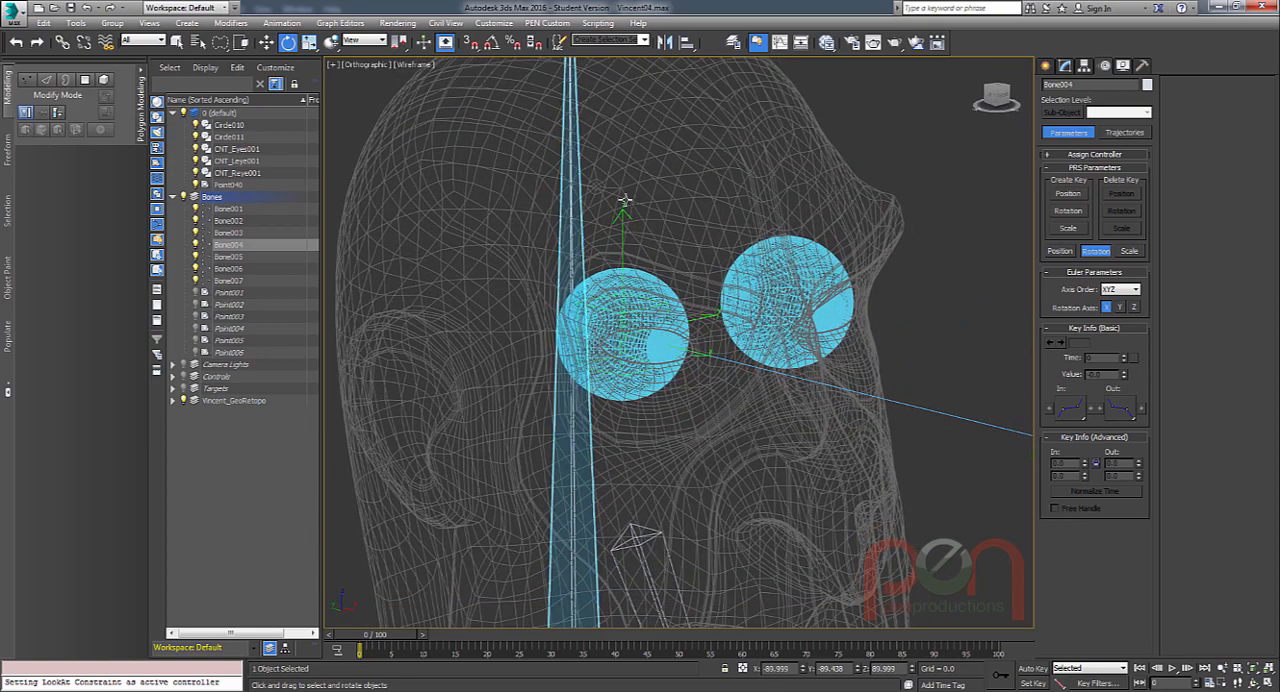
pyautogui.click(623, 212)
pyautogui.keyDown('alt'); pyautogui.moveTo(752, 246); pyautogui.dragTo(818, 250, button='middle'); pyautogui.keyUp('alt')
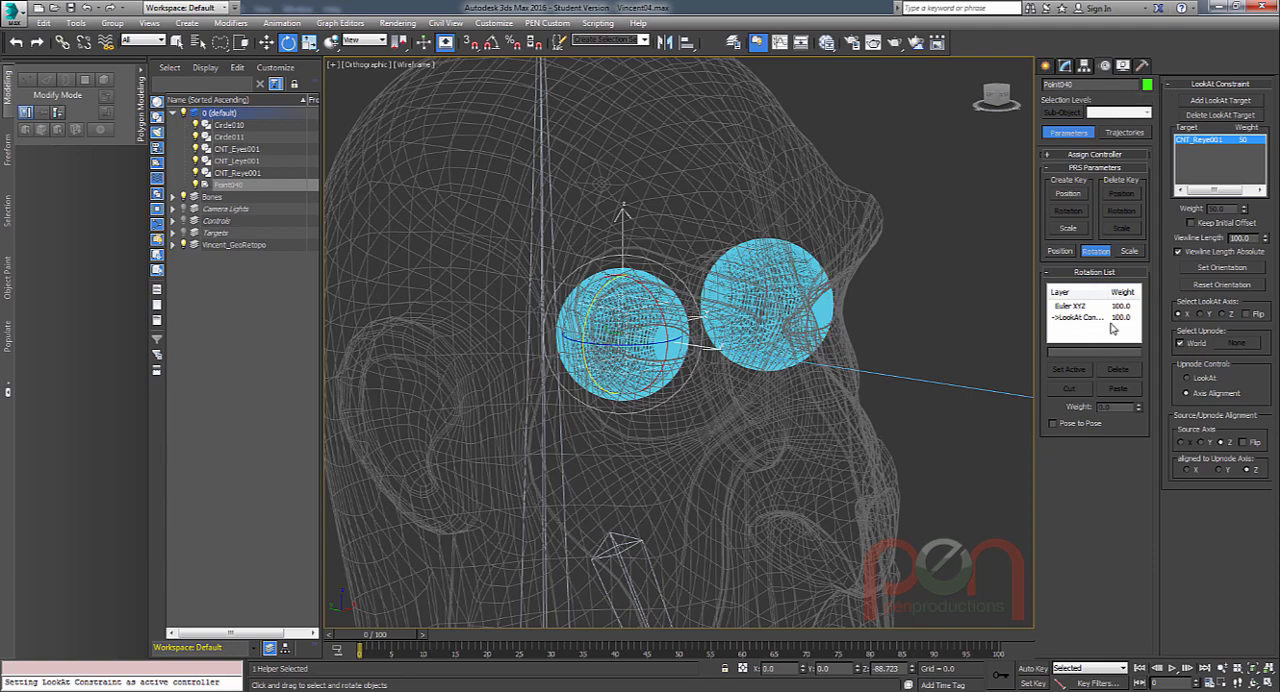
pyautogui.keyDown('alt'); pyautogui.moveTo(849, 372); pyautogui.dragTo(894, 379, button='middle'); pyautogui.keyUp('alt')
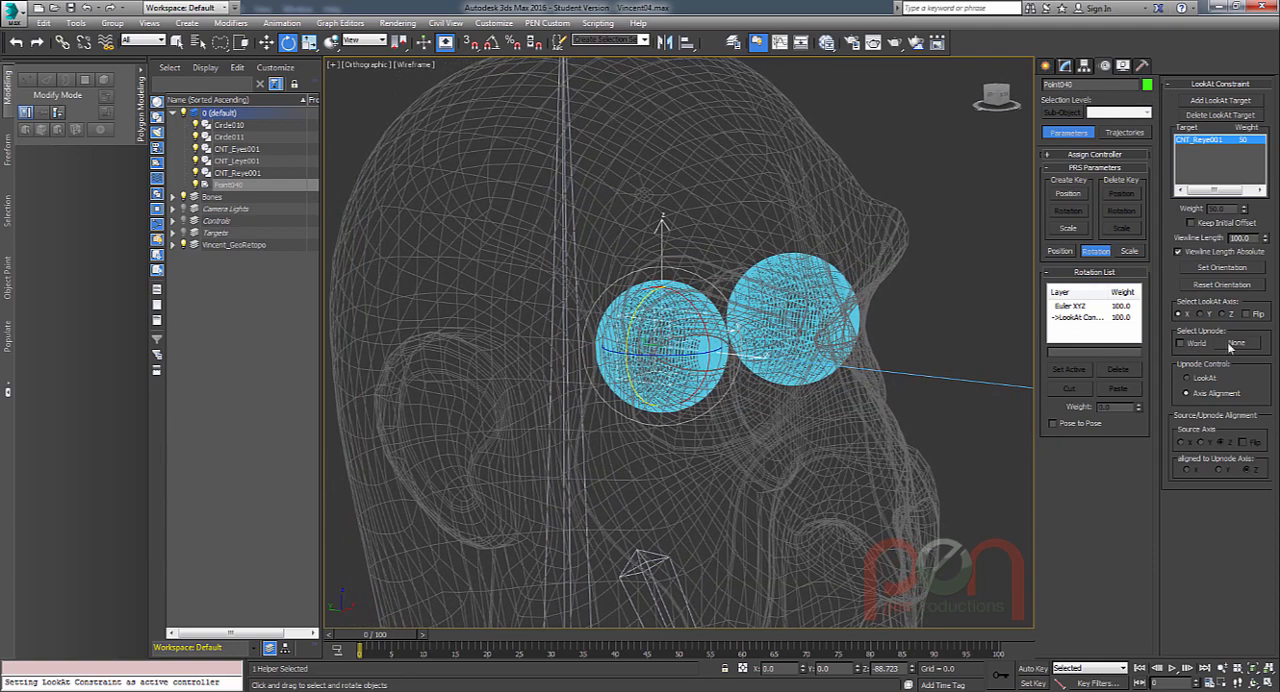
pyautogui.click(1230, 343)
pyautogui.scroll(5, 612, 276)
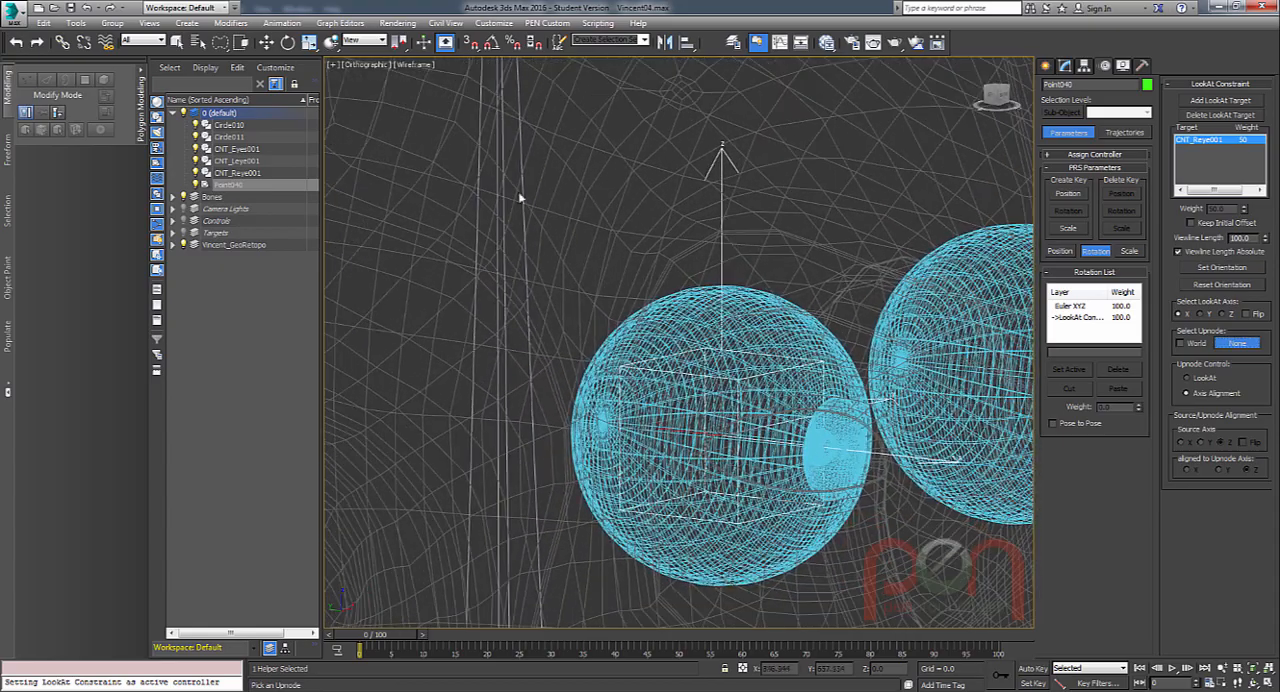
pyautogui.click(519, 146)
pyautogui.scroll(-6, 514, 257)
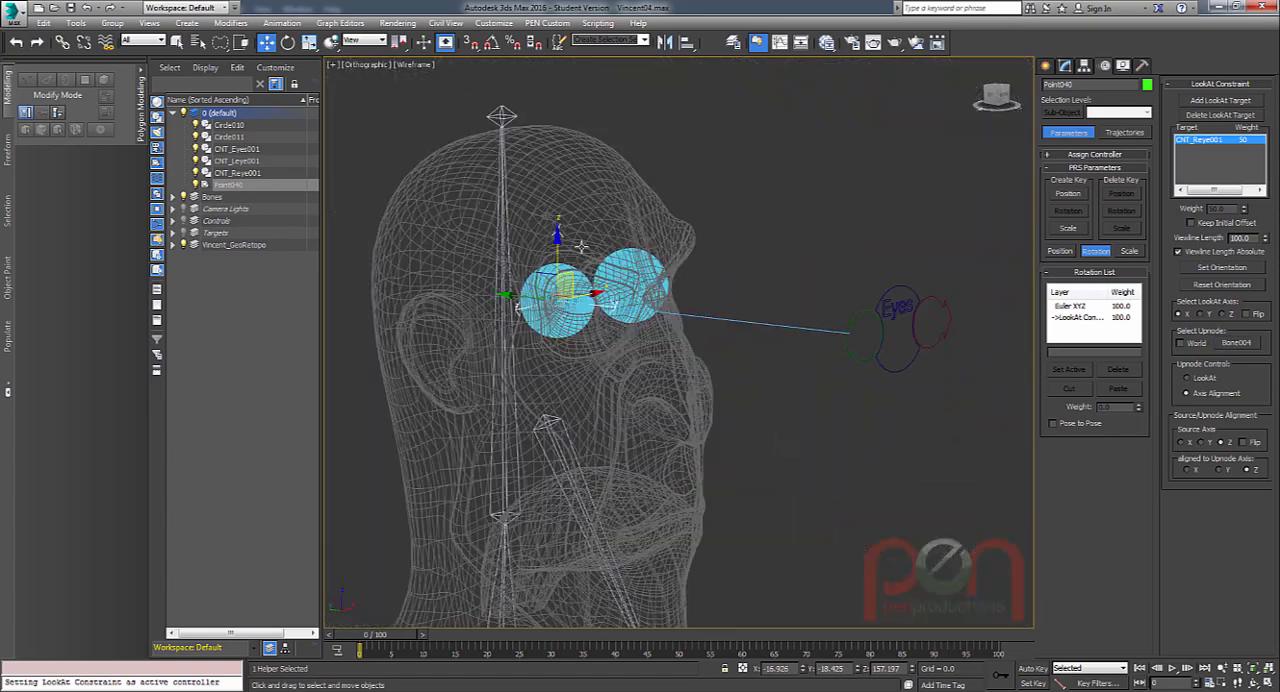
# Set the LookAt constraint's source axis to Y with Flip enabled, aligned to the upnode's Z axis.
pyautogui.keyDown('alt'); pyautogui.moveTo(589, 288); pyautogui.dragTo(628, 293, button='middle'); pyautogui.keyUp('alt')
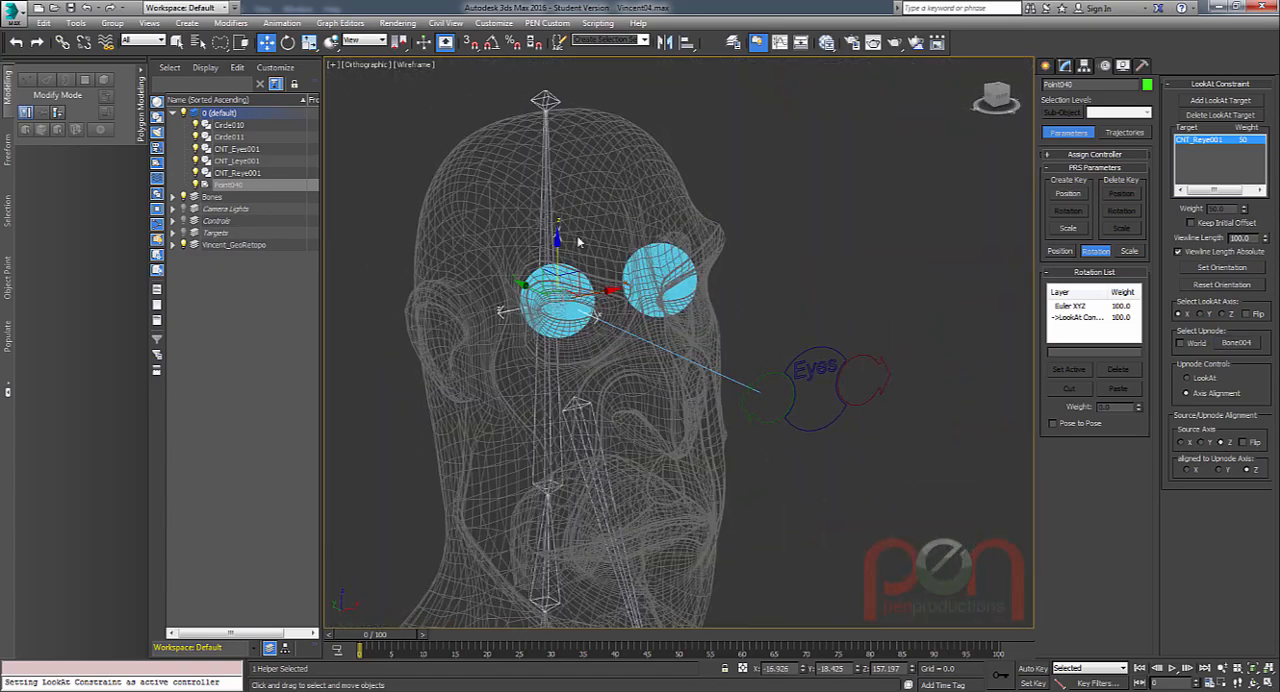
pyautogui.moveTo(738, 350); pyautogui.dragTo(726, 292, button='middle')
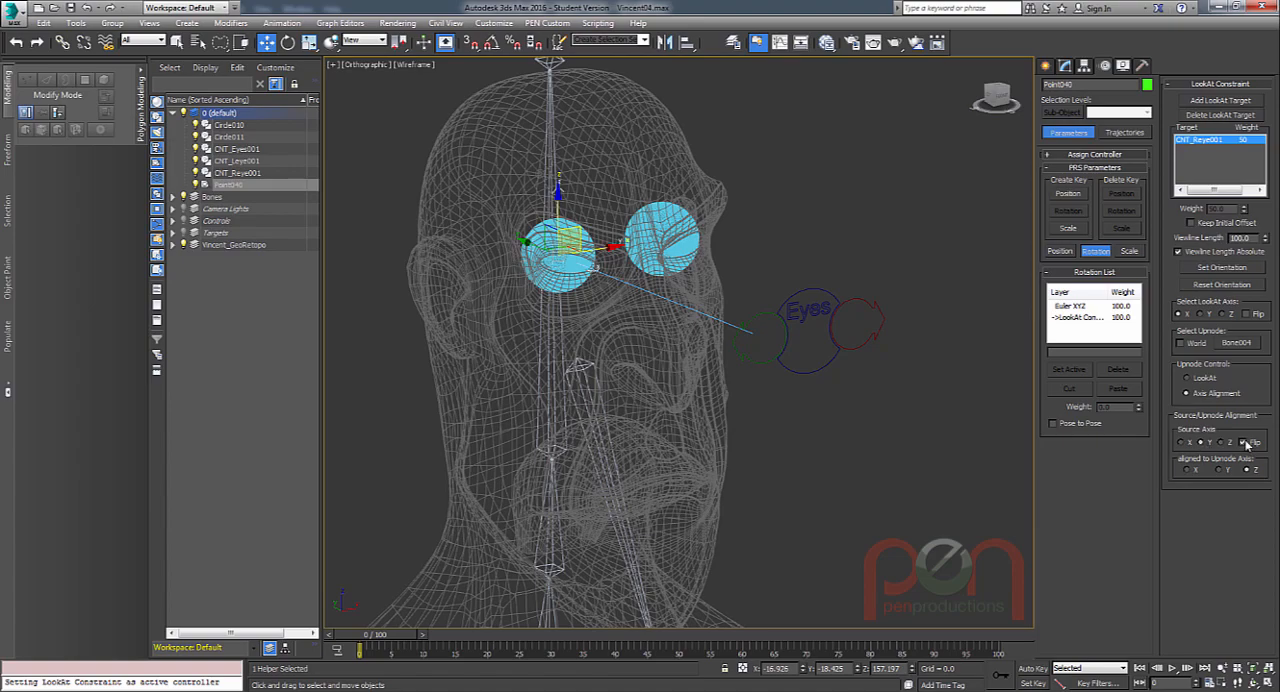
pyautogui.moveTo(672, 374)
pyautogui.keyDown('alt'); pyautogui.mouseDown(button='middle')
pyautogui.moveTo(649, 403)
pyautogui.moveTo(655, 386)
pyautogui.mouseUp(button='middle'); pyautogui.keyUp('alt')
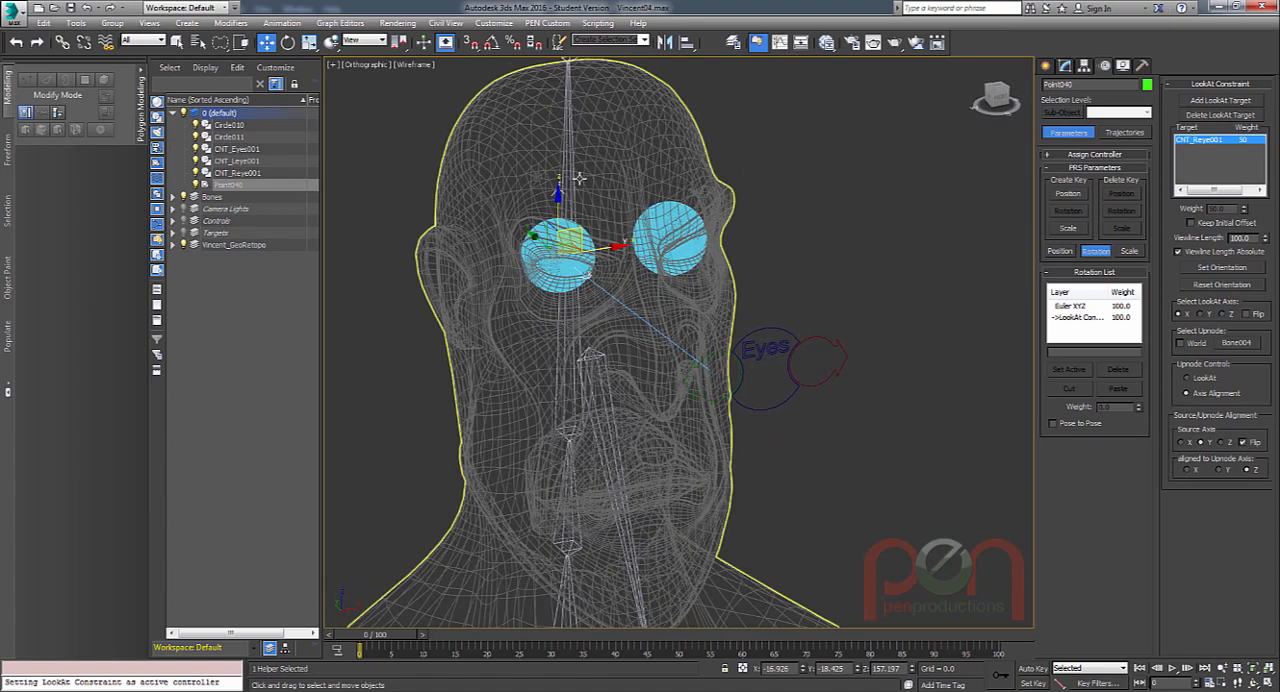
# Test-rotate the head bone again with the adjusted LookAt axes, and cancel the rotation.
pyautogui.click(572, 170)
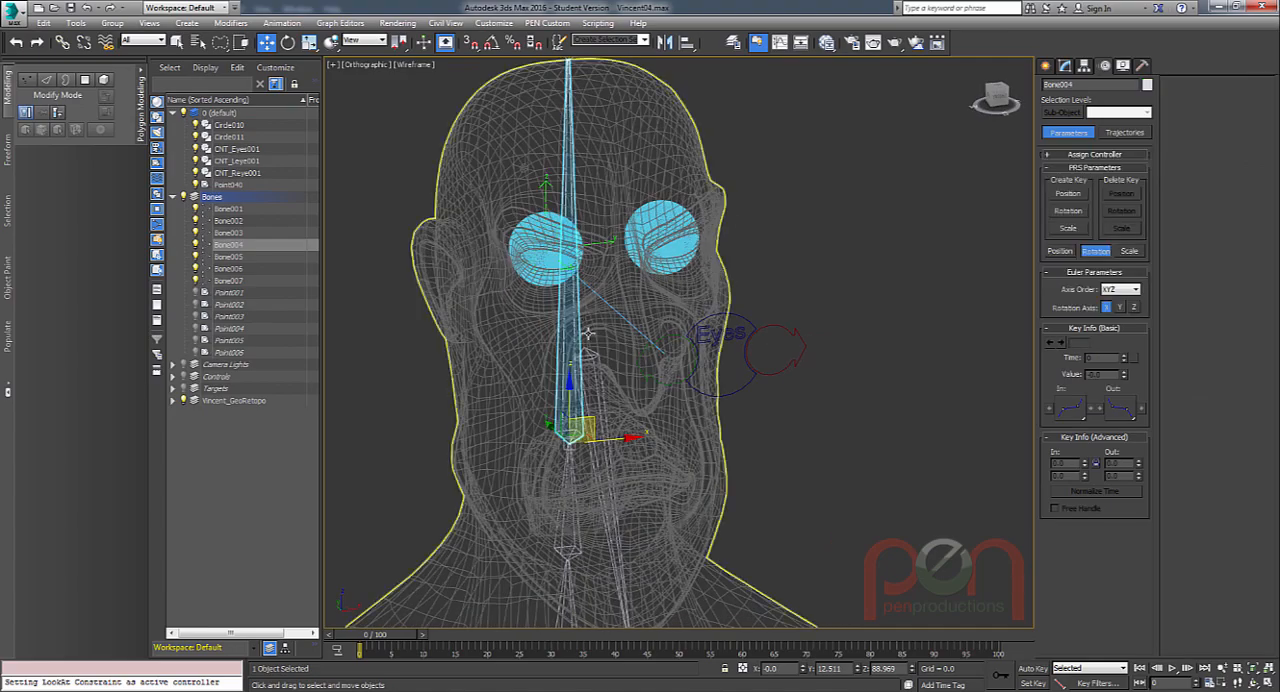
pyautogui.press('e')
pyautogui.moveTo(546, 393); pyautogui.dragTo(611, 340)
pyautogui.rightClick(611, 340)
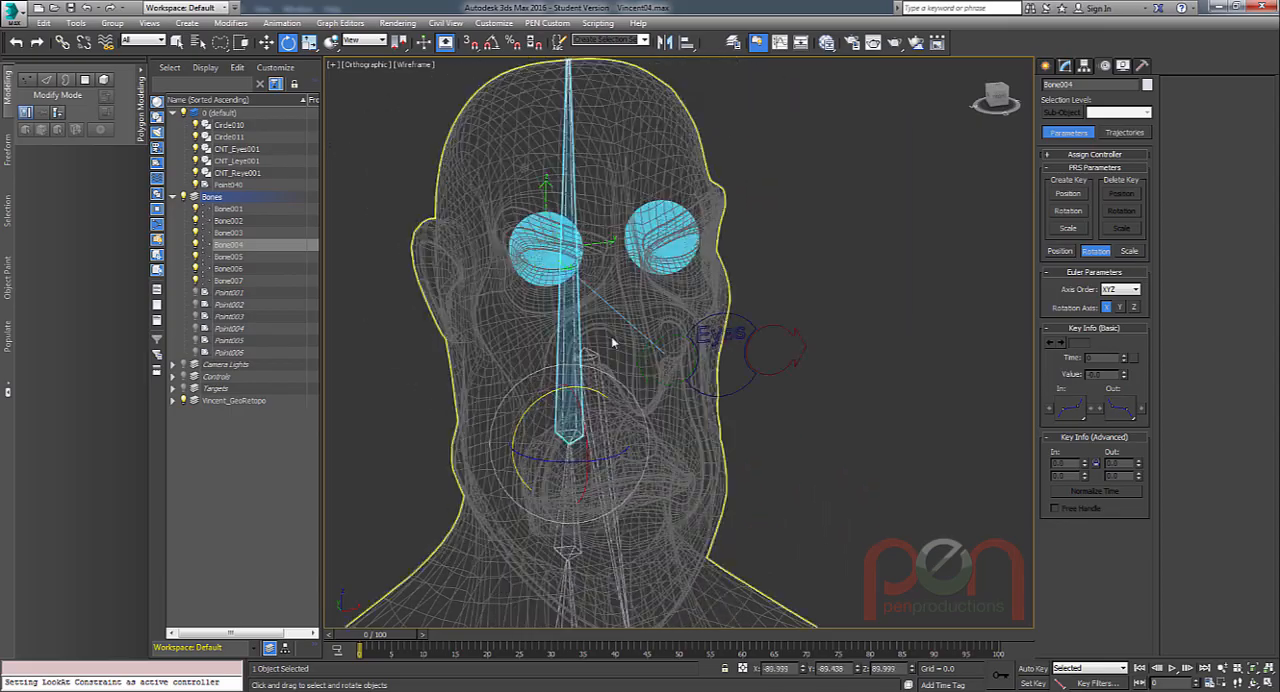
# Select the right-eye point helper and clone it in place as an instance.
pyautogui.keyDown('alt'); pyautogui.moveTo(611, 340); pyautogui.dragTo(697, 335, button='middle'); pyautogui.keyUp('alt')
pyautogui.scroll(3, 695, 205)
pyautogui.keyDown('alt'); pyautogui.moveTo(694, 200); pyautogui.dragTo(600, 277, button='middle'); pyautogui.keyUp('alt')
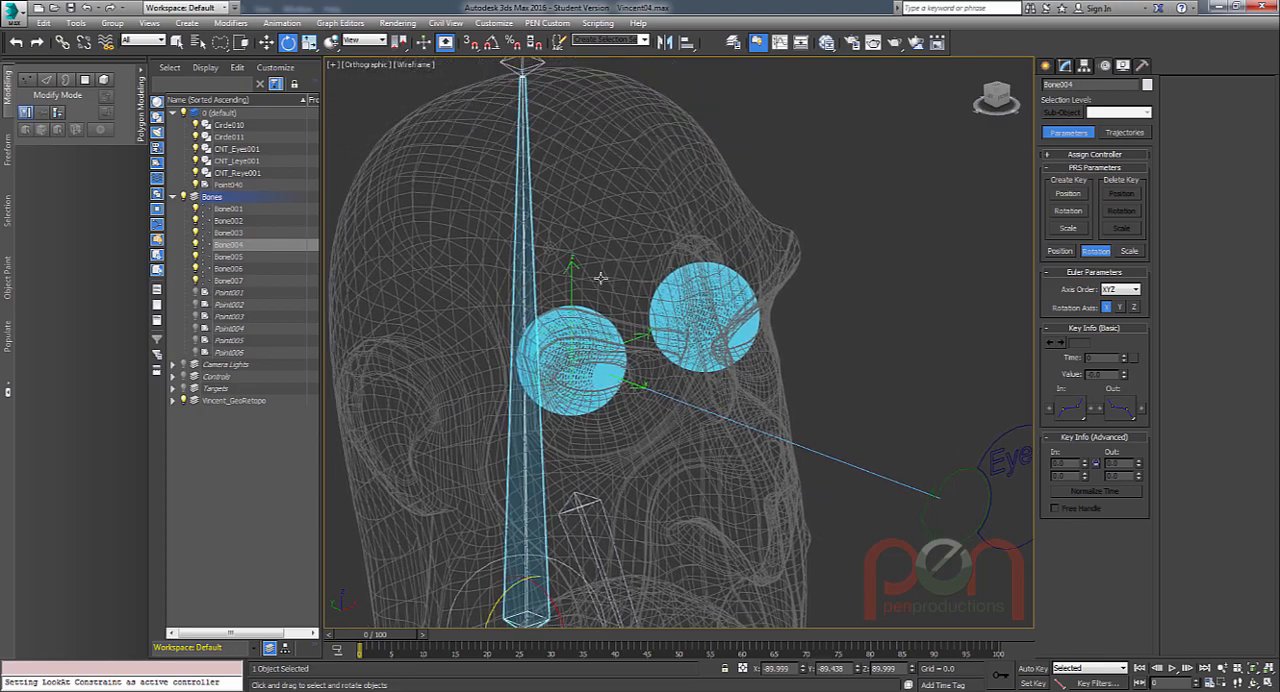
pyautogui.scroll(4, 598, 277)
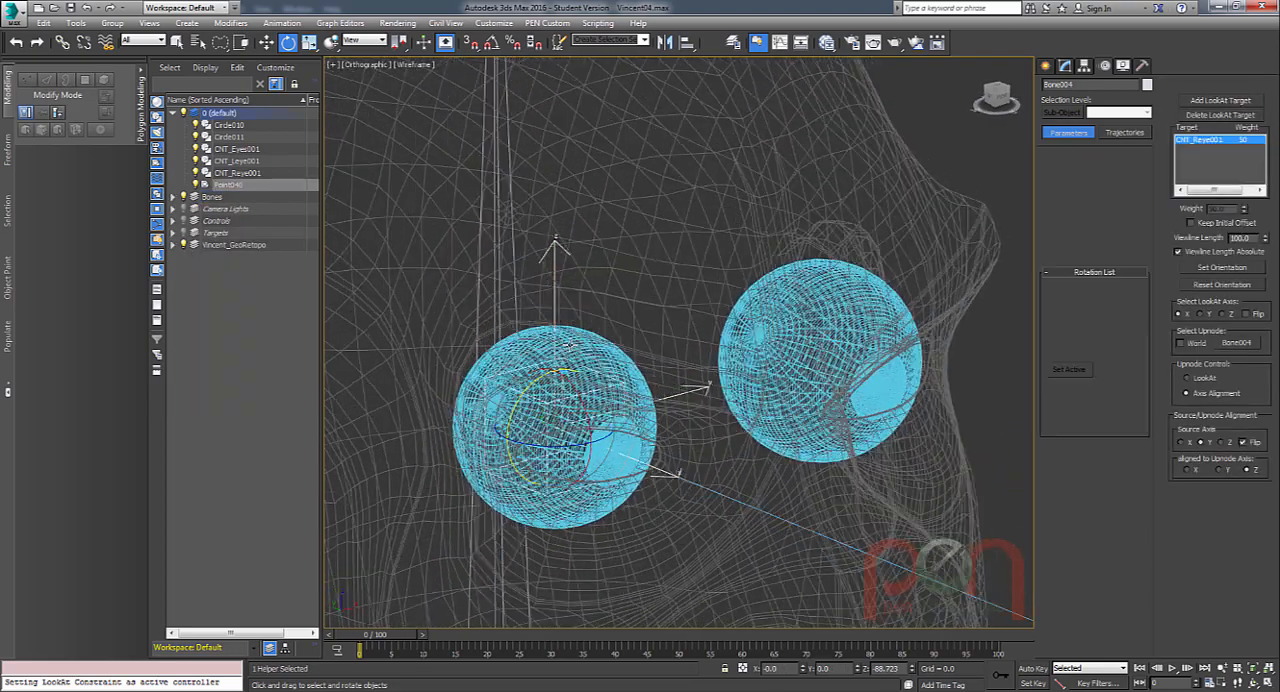
pyautogui.keyDown('alt'); pyautogui.moveTo(612, 340); pyautogui.dragTo(636, 339, button='middle'); pyautogui.keyUp('alt')
pyautogui.moveTo(636, 339); pyautogui.dragTo(616, 333, button='middle')
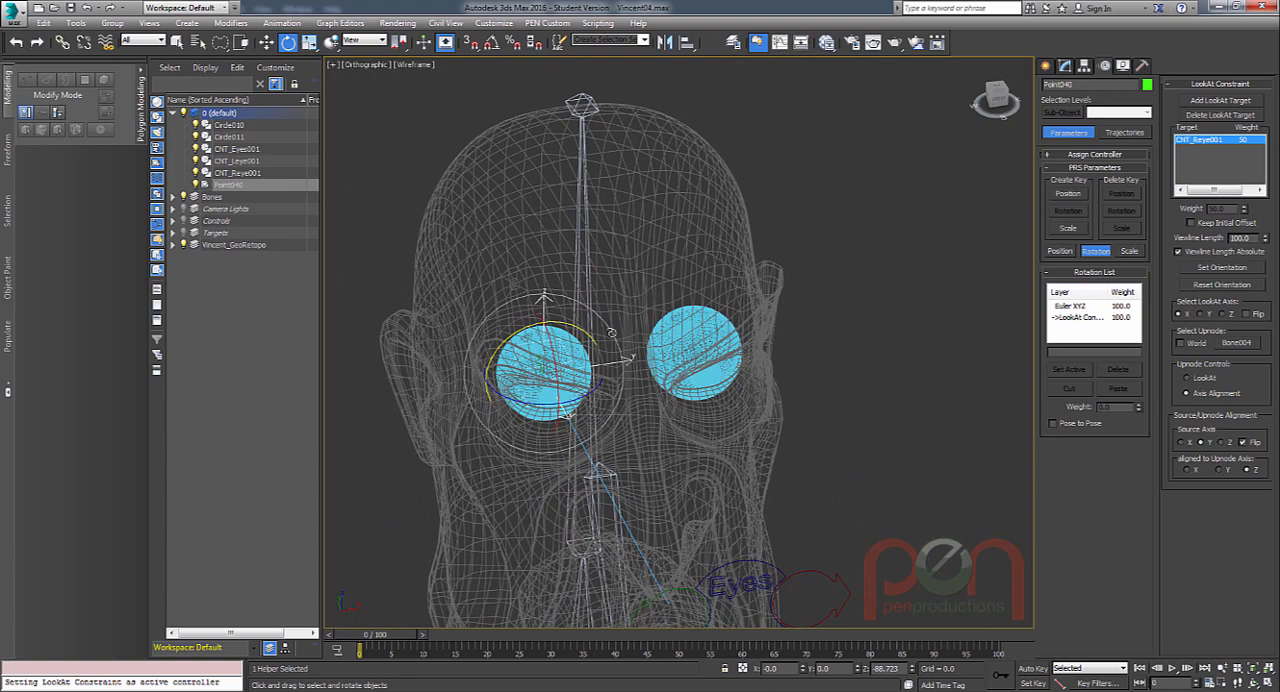
pyautogui.hotkey('ctrl', 'v')
pyautogui.click(619, 404)
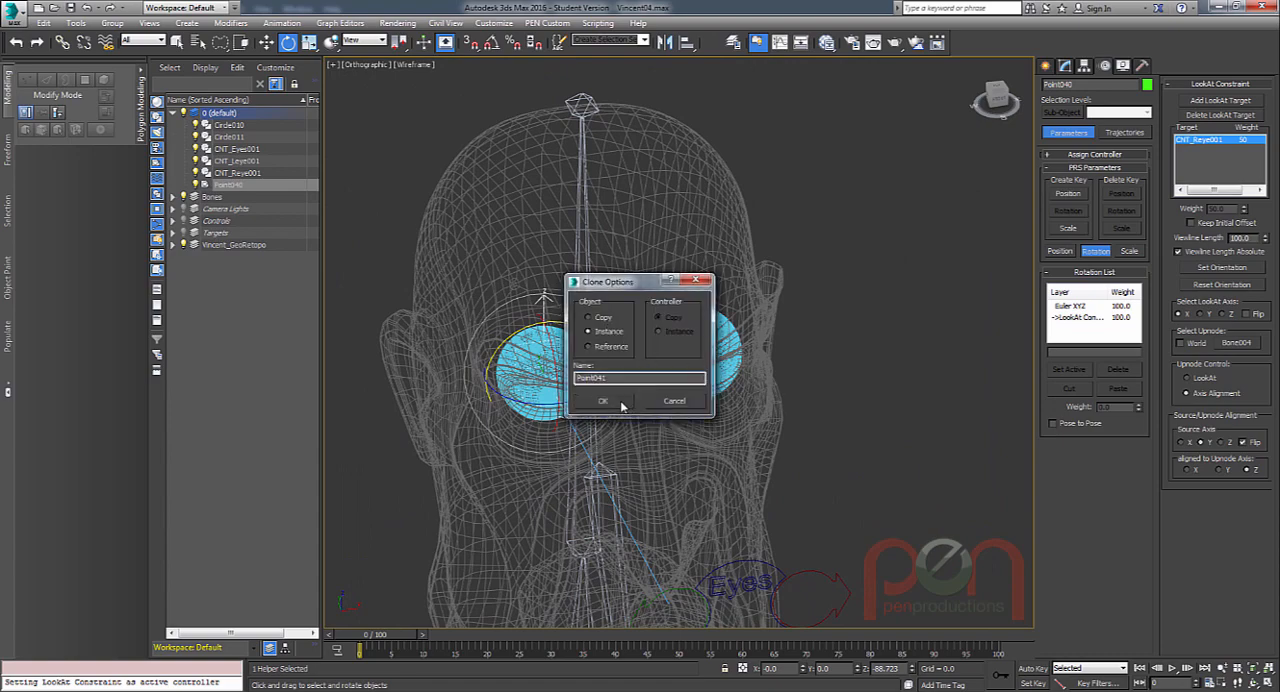
# Align the cloned point helper to the left eyeball, pivot point to pivot point on the X, Y and Z positions.
pyautogui.keyDown('alt'); pyautogui.moveTo(748, 392); pyautogui.dragTo(711, 360, button='middle'); pyautogui.keyUp('alt')
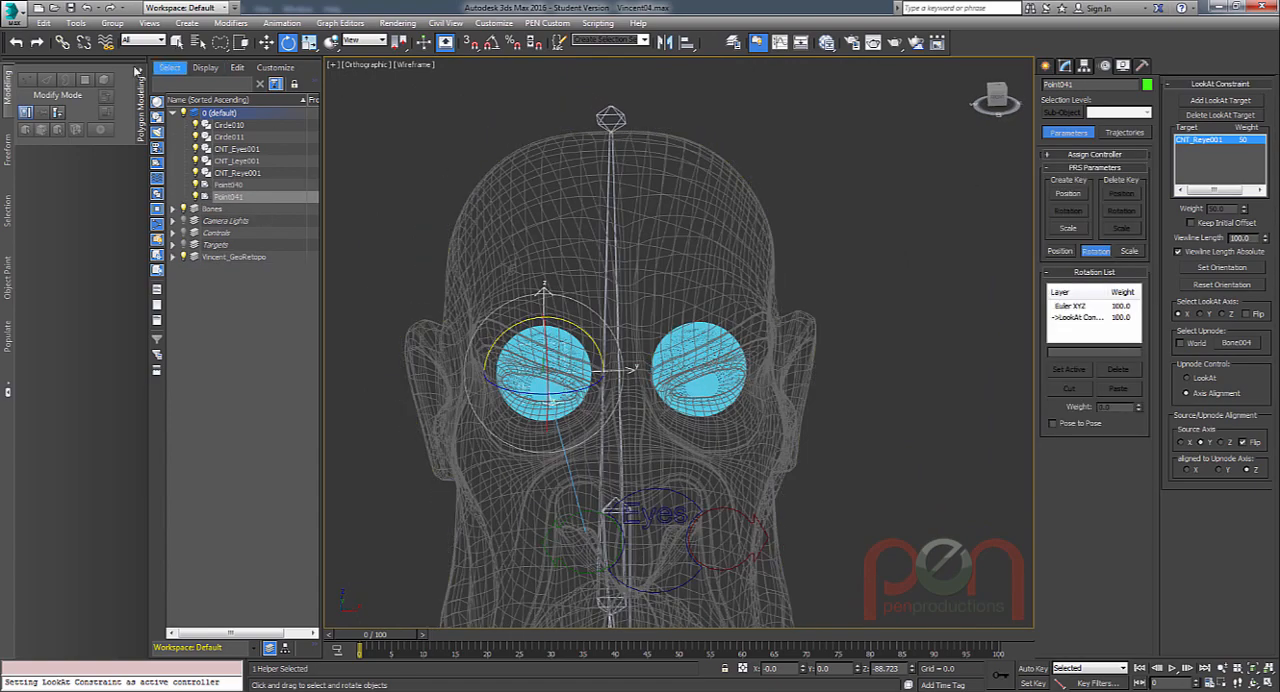
pyautogui.press('w')
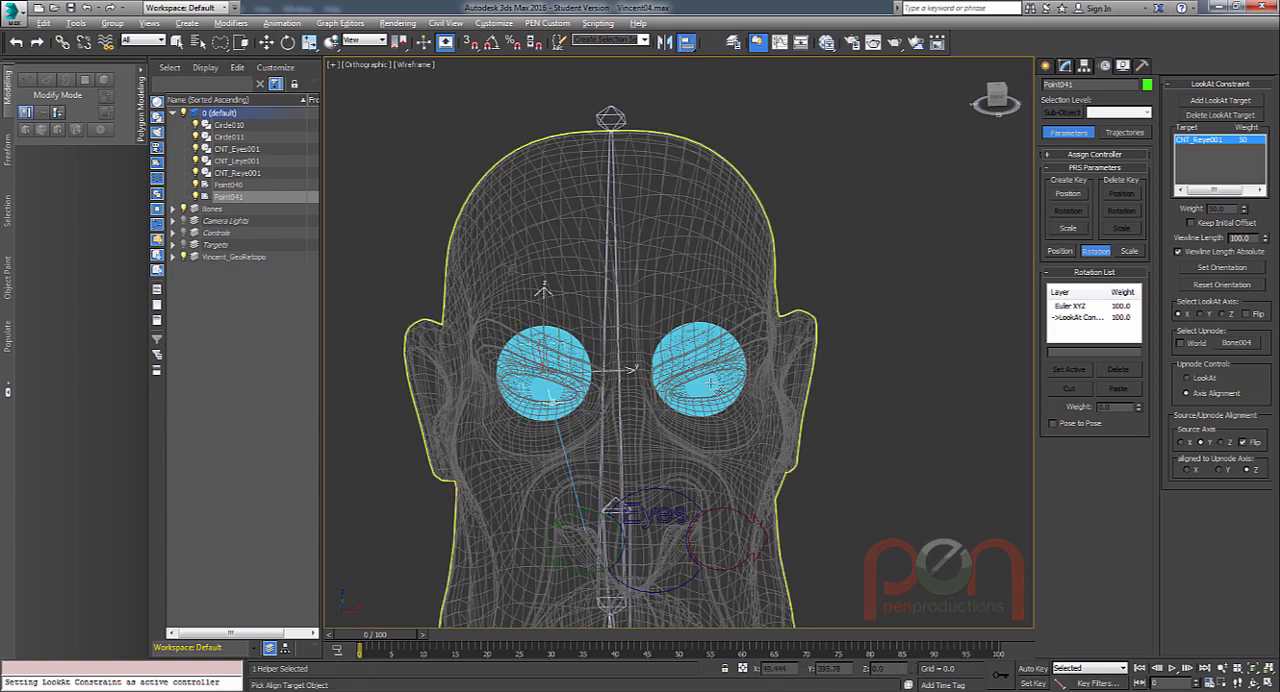
pyautogui.hotkey('alt', 'a')
pyautogui.click(674, 500)
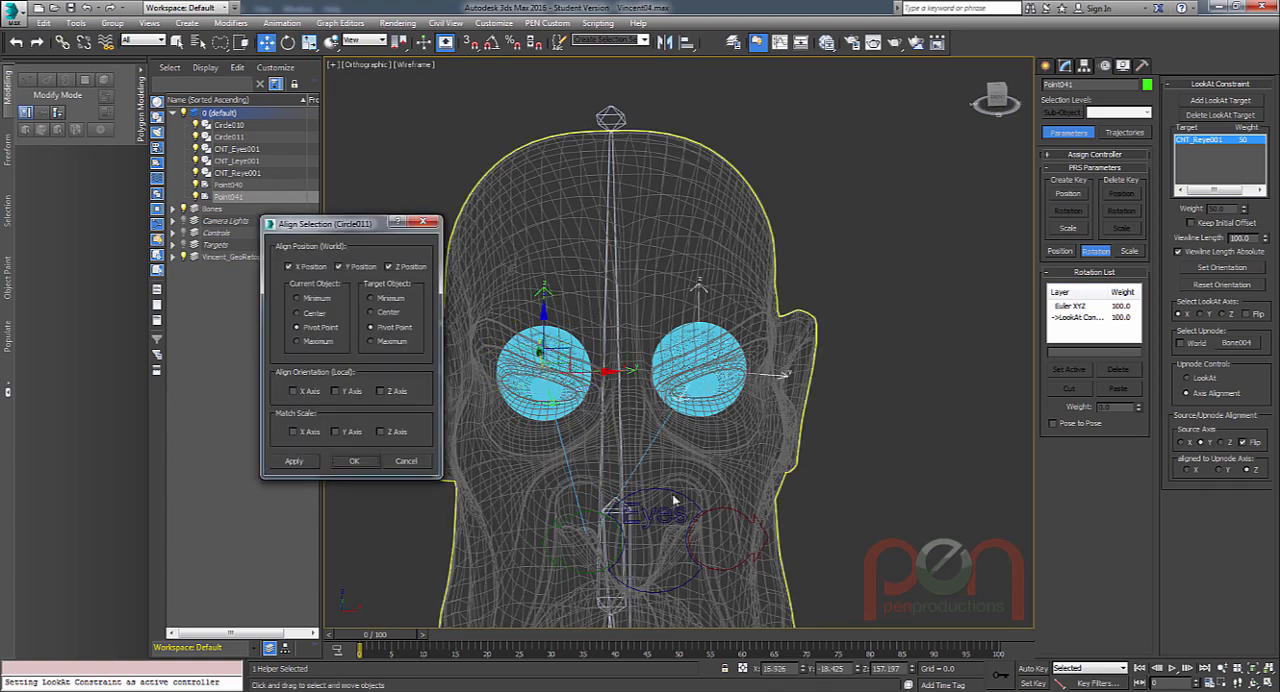
pyautogui.click(361, 466)
# Replace the cloned helper's LookAt target with the red left-eye control and leave target picking.
pyautogui.keyDown('alt'); pyautogui.moveTo(754, 425); pyautogui.dragTo(702, 250, button='middle'); pyautogui.keyUp('alt')
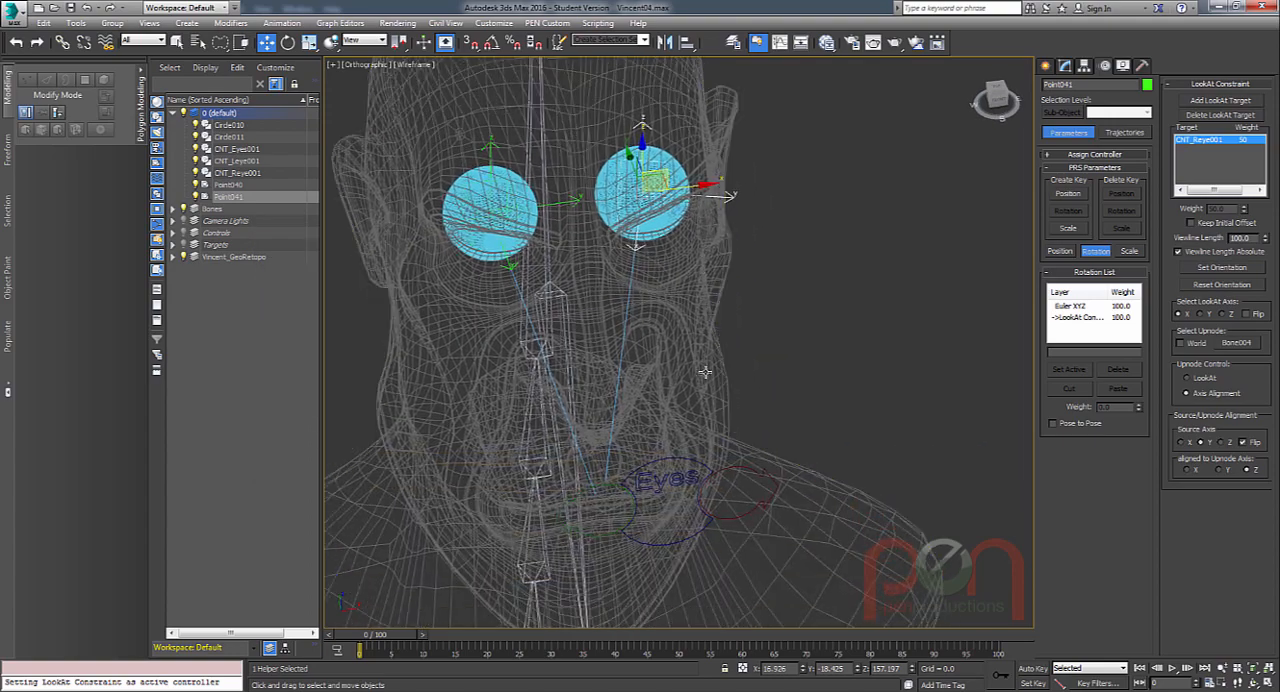
pyautogui.keyDown('alt'); pyautogui.moveTo(704, 373); pyautogui.dragTo(725, 430, button='middle'); pyautogui.keyUp('alt')
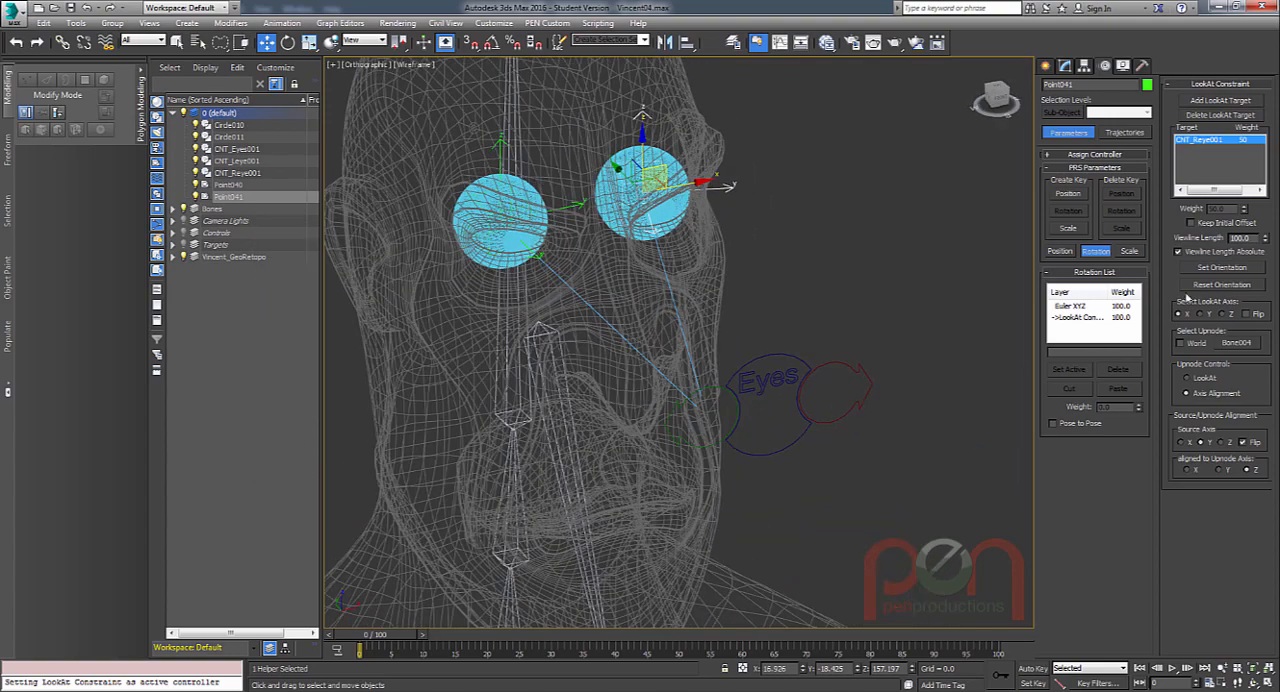
pyautogui.click(1210, 116)
pyautogui.click(842, 363)
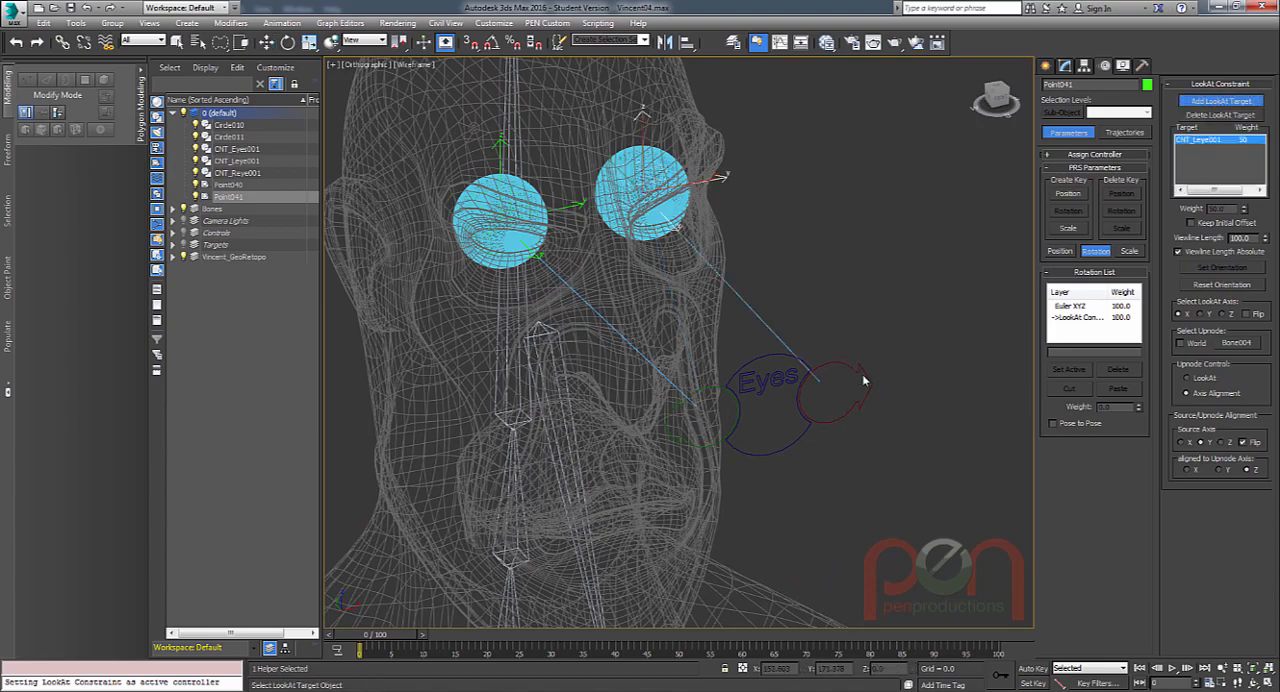
pyautogui.moveTo(862, 374)
pyautogui.keyDown('alt'); pyautogui.mouseDown(button='middle')
pyautogui.moveTo(822, 410)
pyautogui.moveTo(836, 373)
pyautogui.moveTo(845, 395)
pyautogui.moveTo(767, 317)
pyautogui.moveTo(859, 375)
pyautogui.mouseUp(button='middle'); pyautogui.keyUp('alt')
pyautogui.keyDown('alt'); pyautogui.moveTo(938, 343); pyautogui.dragTo(690, 391, button='middle'); pyautogui.keyUp('alt')
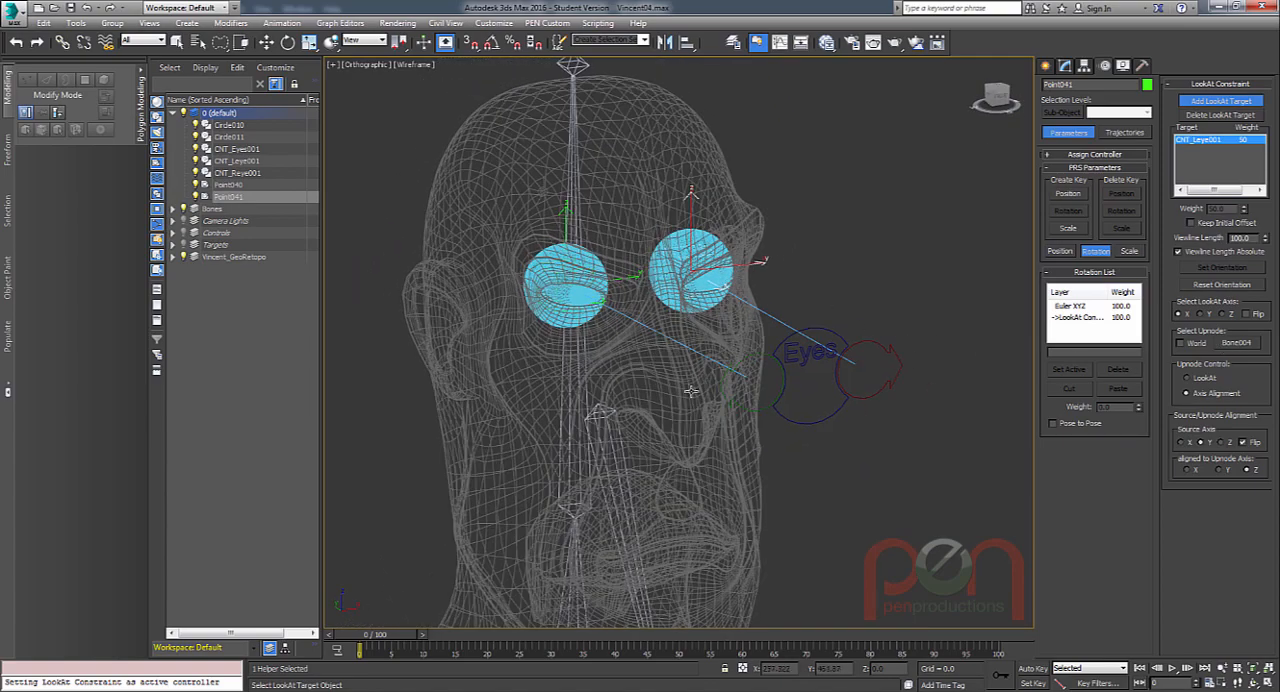
pyautogui.scroll(3, 567, 421)
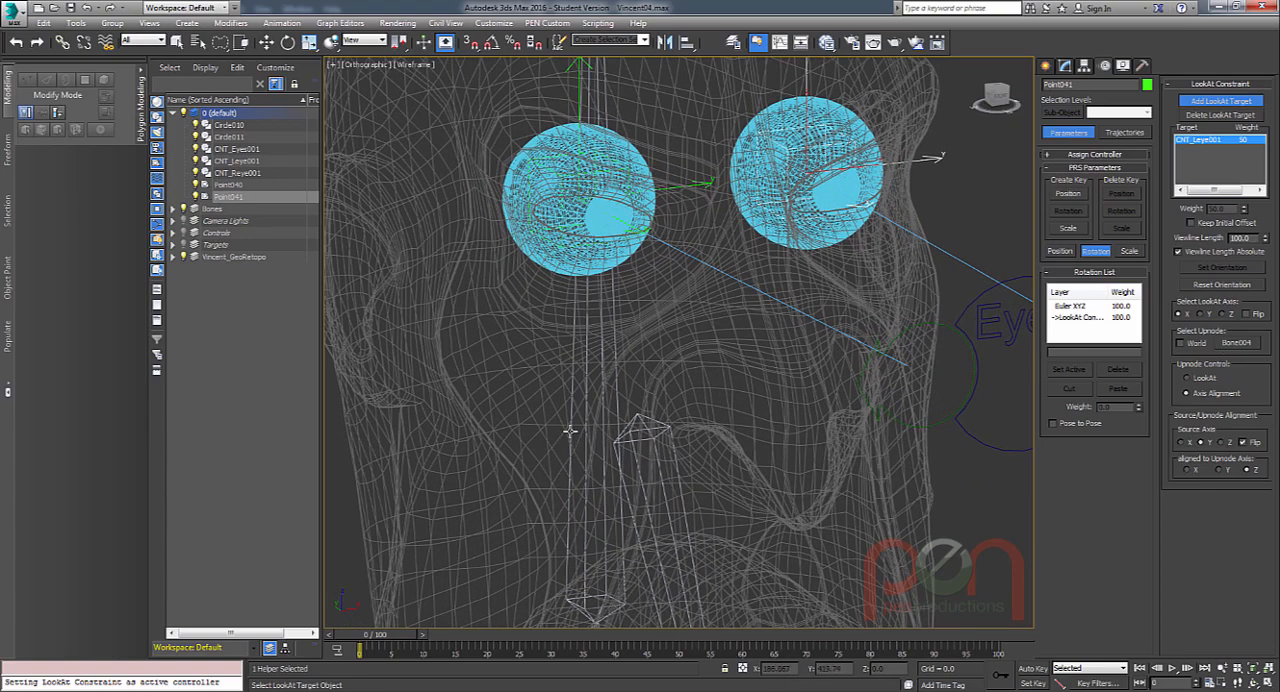
pyautogui.click(569, 431)
pyautogui.hotkey('ctrl', 'z')
pyautogui.rightClick(784, 372)
# Test-rotate the head bone to check both eye helpers together, and undo the rotation.
pyautogui.click(574, 410)
pyautogui.scroll(-4, 573, 409)
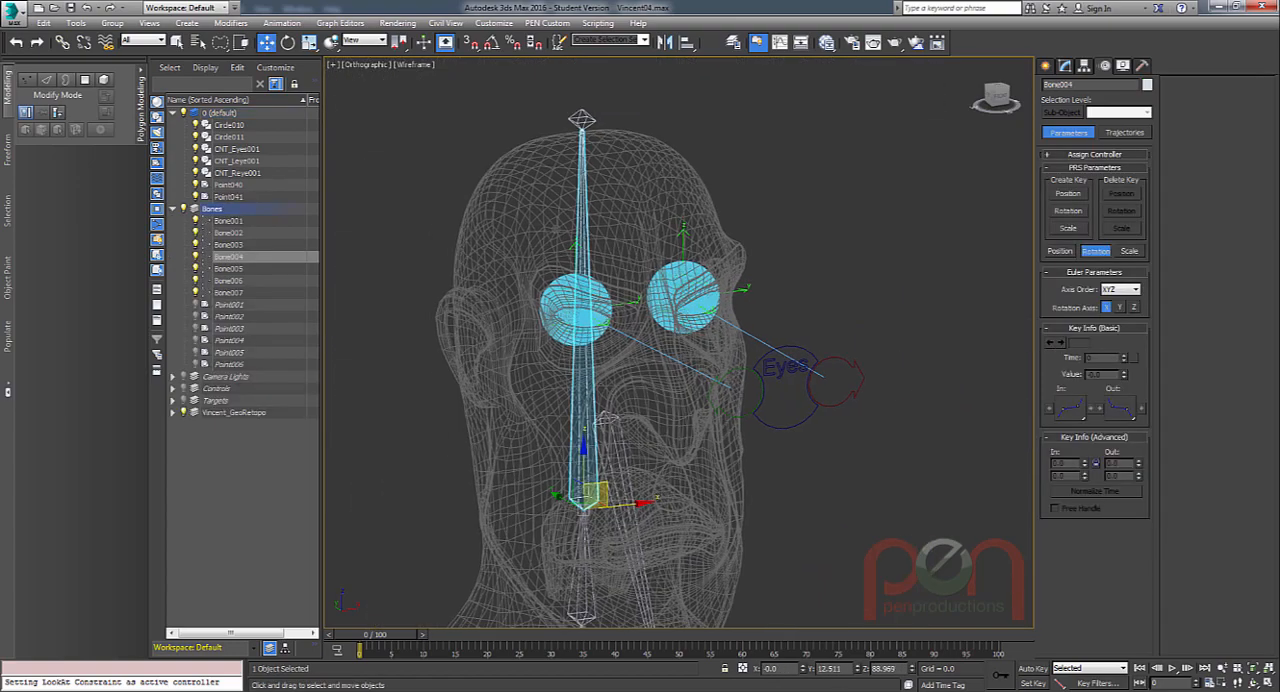
pyautogui.keyDown('alt'); pyautogui.moveTo(634, 406); pyautogui.dragTo(599, 387, button='middle'); pyautogui.keyUp('alt')
pyautogui.press('e')
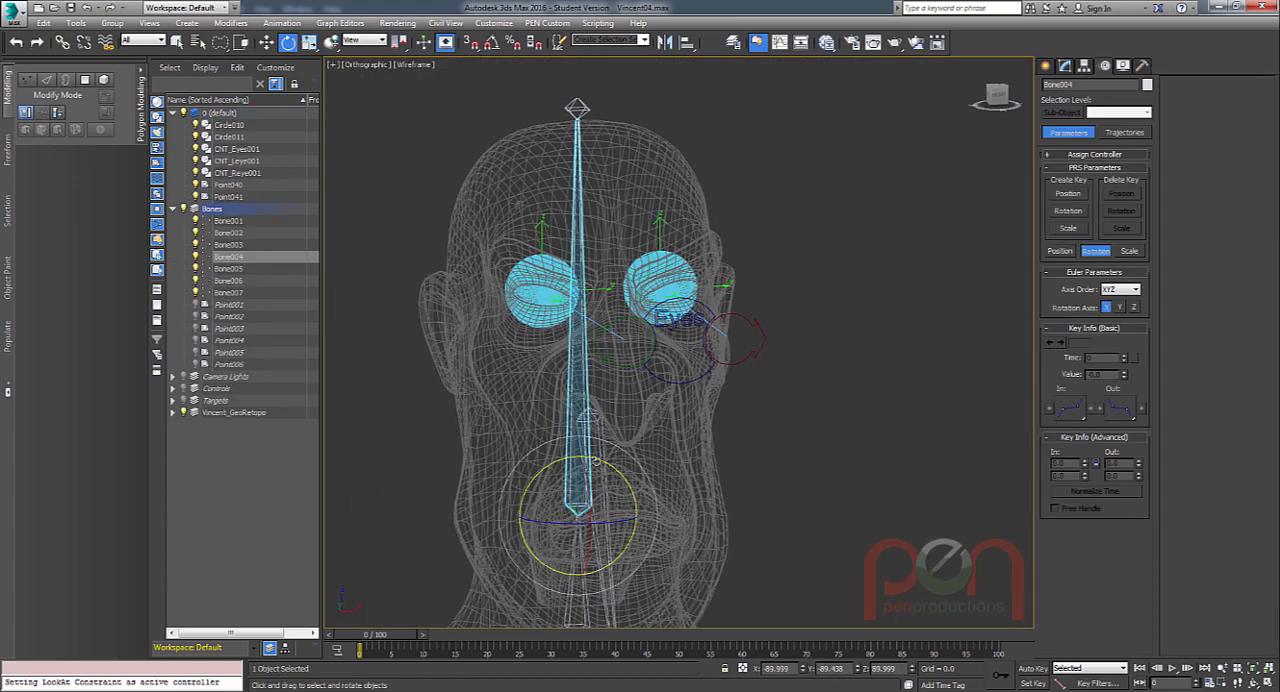
pyautogui.moveTo(596, 460); pyautogui.dragTo(647, 432)
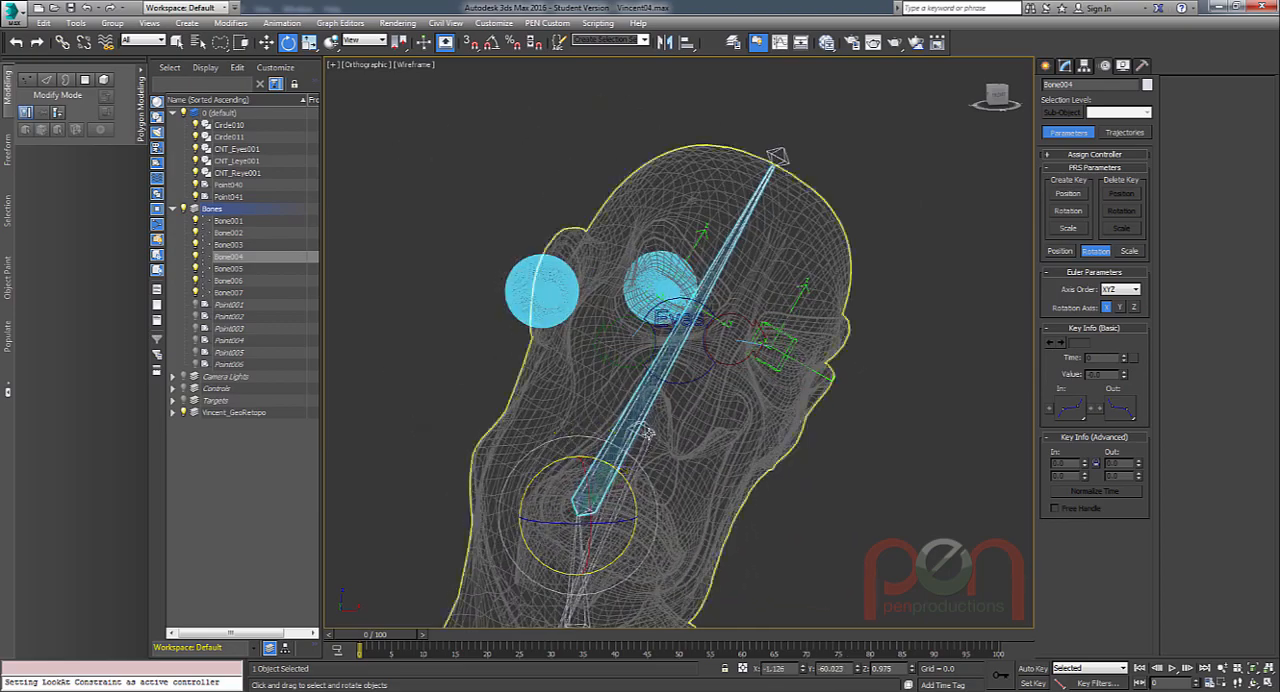
pyautogui.hotkey('ctrl', 'z')
# Test-move the Eyes control and the green right-eye control to check the helpers' aim, and undo the movement.
pyautogui.keyDown('alt'); pyautogui.moveTo(647, 432); pyautogui.dragTo(739, 366, button='middle'); pyautogui.keyUp('alt')
pyautogui.click(870, 379)
pyautogui.scroll(-1, 880, 349)
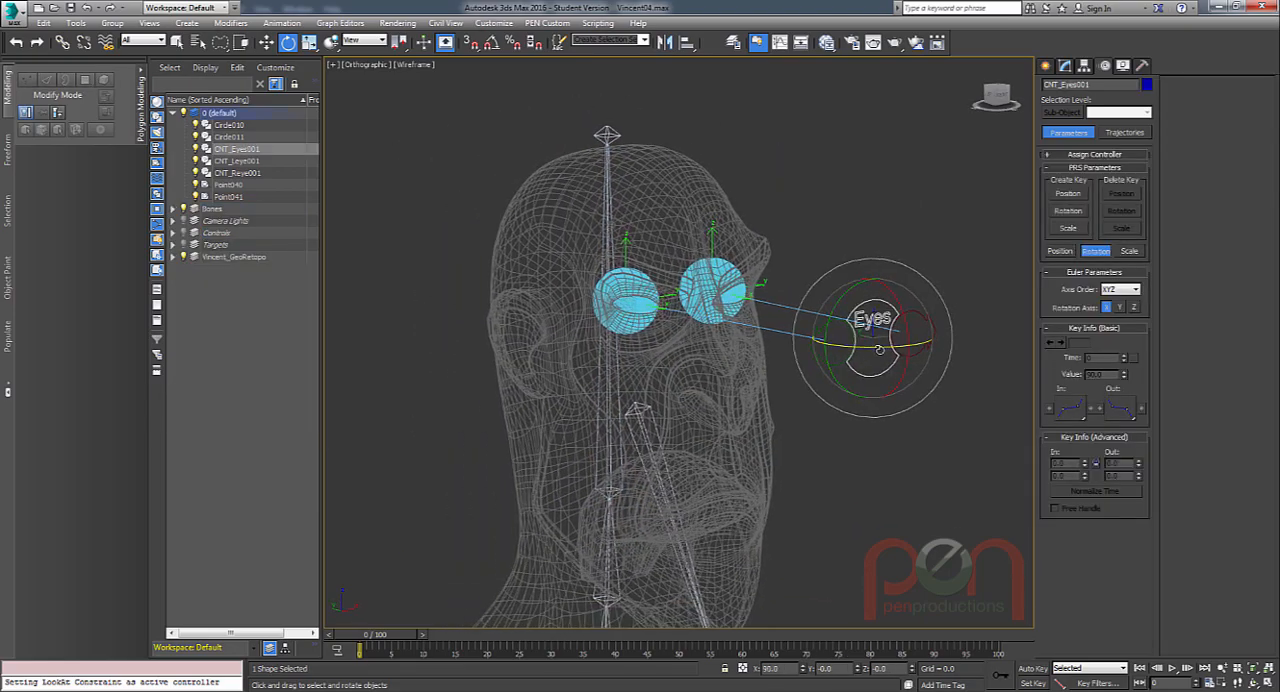
pyautogui.moveTo(880, 349); pyautogui.dragTo(862, 346, button='middle')
pyautogui.press('w')
pyautogui.moveTo(860, 318); pyautogui.dragTo(832, 345)
pyautogui.click(806, 344)
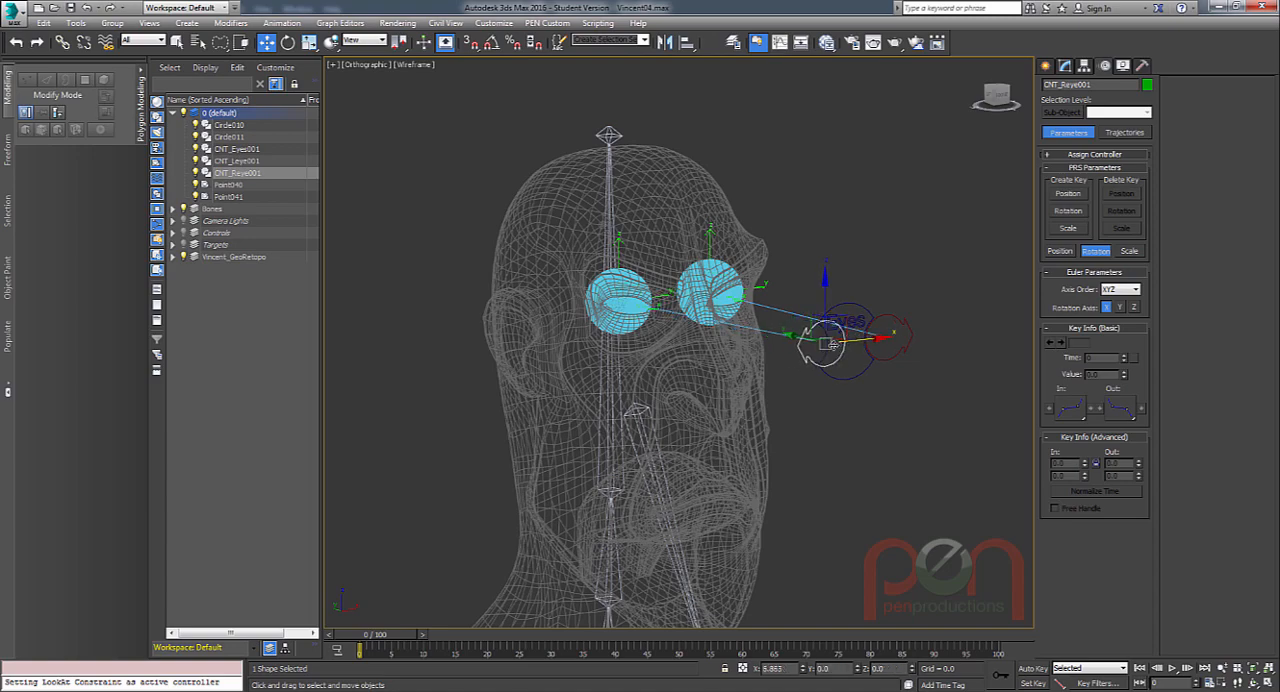
pyautogui.hotkey('ctrl', 'z')
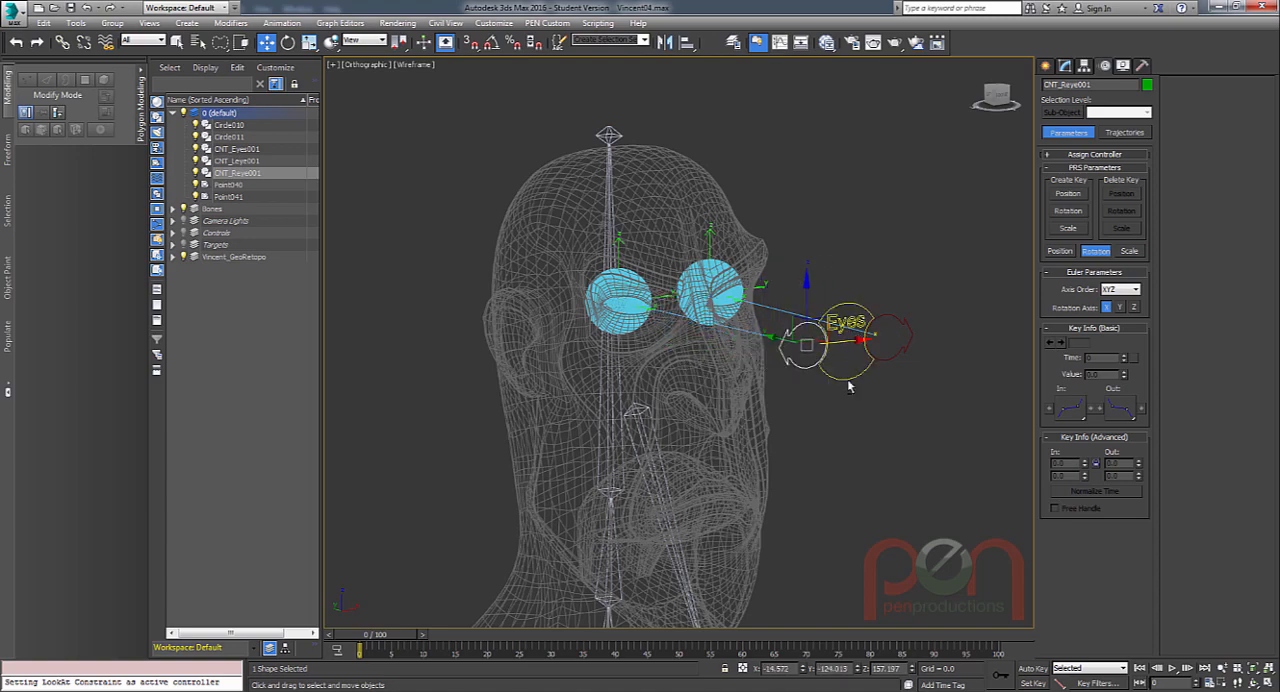
pyautogui.keyDown('alt'); pyautogui.moveTo(849, 383); pyautogui.dragTo(818, 360, button='middle'); pyautogui.keyUp('alt')
pyautogui.scroll(1, 826, 372)
pyautogui.scroll(3, 812, 361)
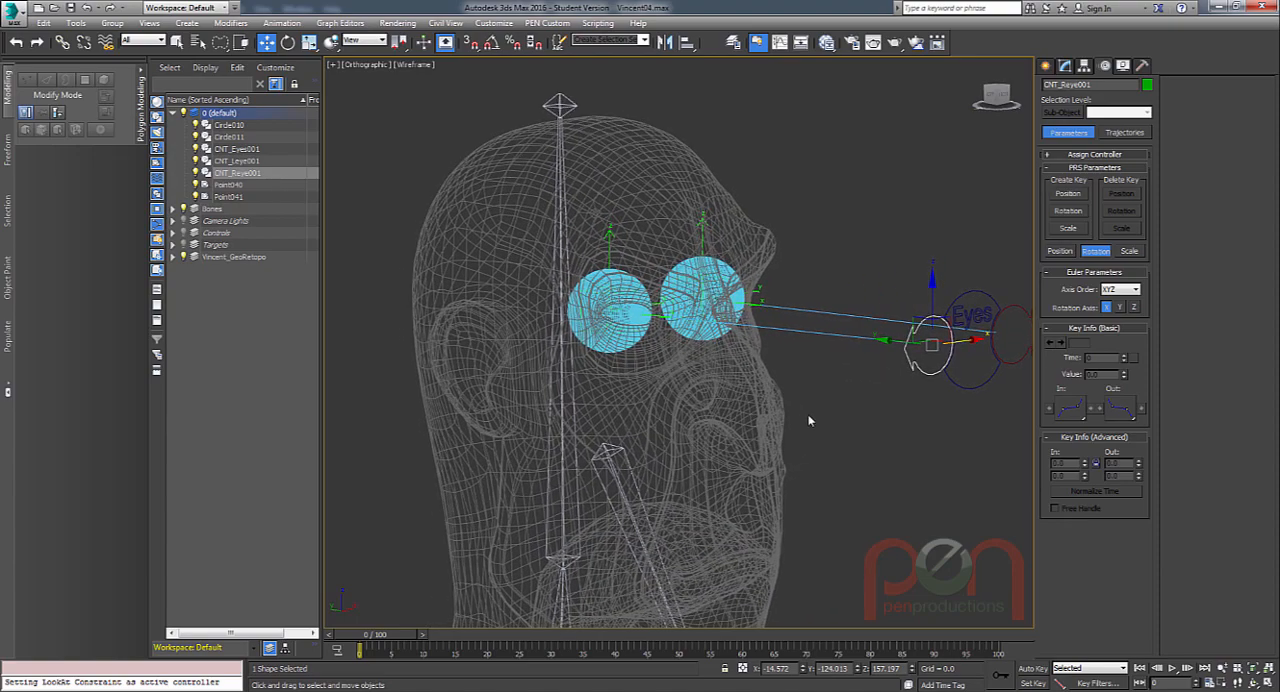
# Delete the instanced left eyeball, keeping the right eyeball and both point helpers.
pyautogui.scroll(10, 712, 338)
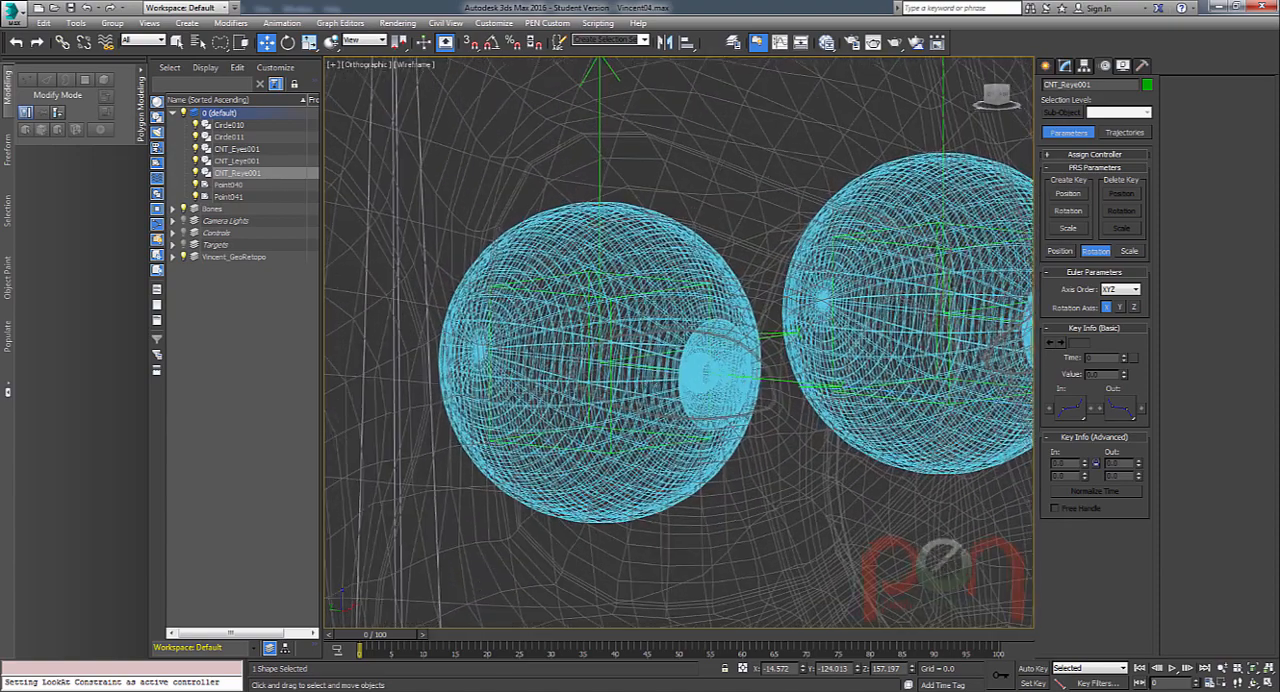
pyautogui.click(677, 346)
pyautogui.click(680, 363)
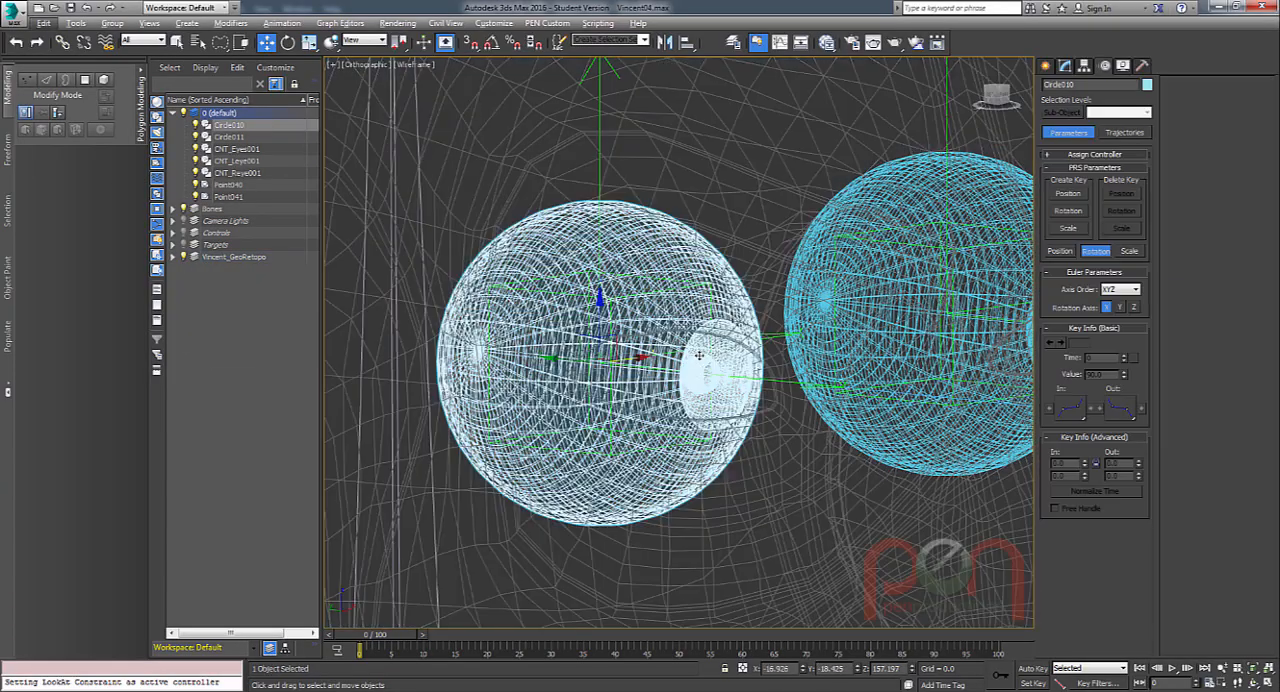
pyautogui.keyDown('alt'); pyautogui.moveTo(680, 365); pyautogui.dragTo(701, 409, button='middle'); pyautogui.keyUp('alt')
pyautogui.scroll(1, 680, 335)
pyautogui.moveTo(701, 409)
pyautogui.keyDown('alt'); pyautogui.mouseDown(button='middle')
pyautogui.moveTo(702, 428)
pyautogui.moveTo(698, 394)
pyautogui.mouseUp(button='middle'); pyautogui.keyUp('alt')
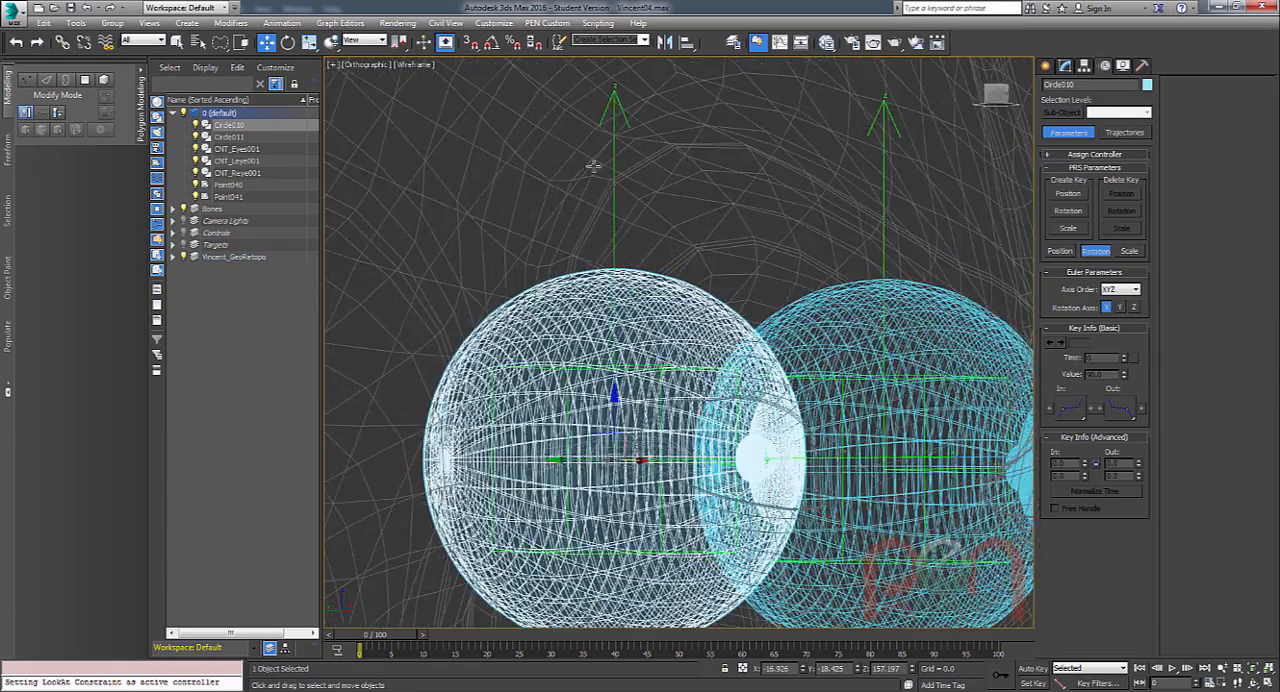
pyautogui.keyDown('alt'); pyautogui.moveTo(702, 253); pyautogui.dragTo(648, 280, button='middle'); pyautogui.keyUp('alt')
pyautogui.scroll(-4, 720, 262)
pyautogui.moveTo(722, 356)
pyautogui.keyDown('alt'); pyautogui.mouseDown(button='middle')
pyautogui.moveTo(701, 357)
pyautogui.moveTo(705, 368)
pyautogui.mouseUp(button='middle'); pyautogui.keyUp('alt')
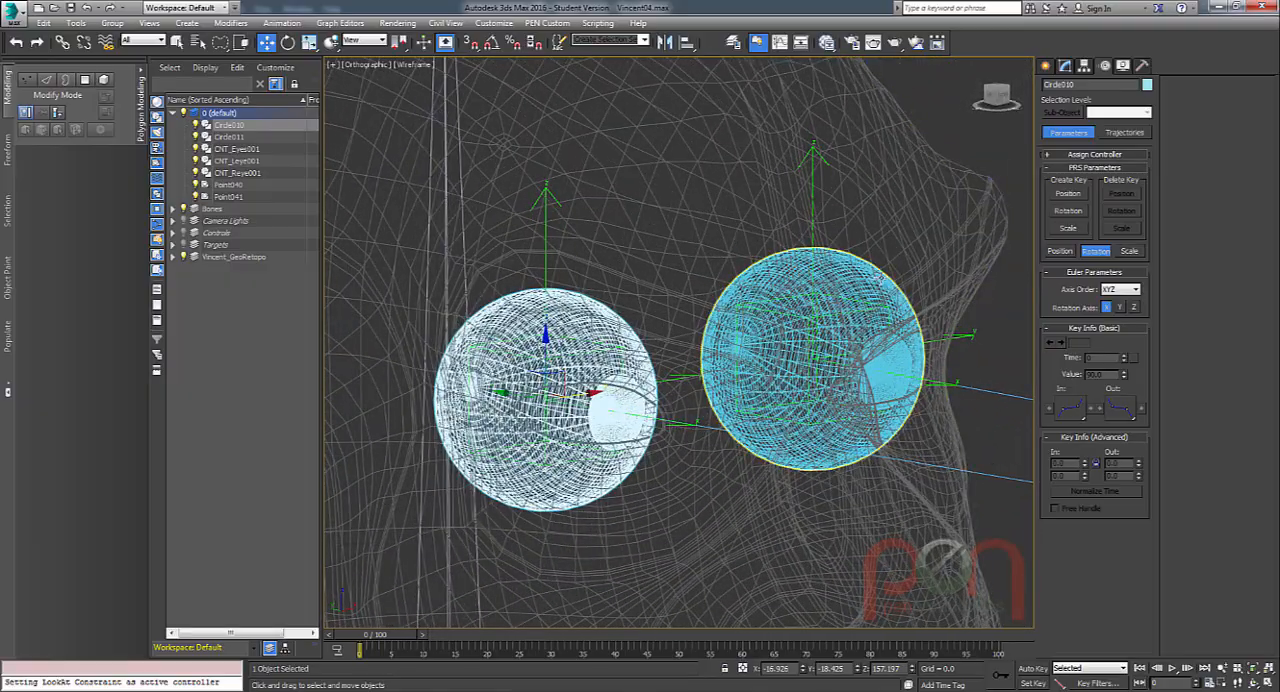
pyautogui.click(760, 355)
pyautogui.moveTo(757, 358); pyautogui.dragTo(773, 344, button='middle')
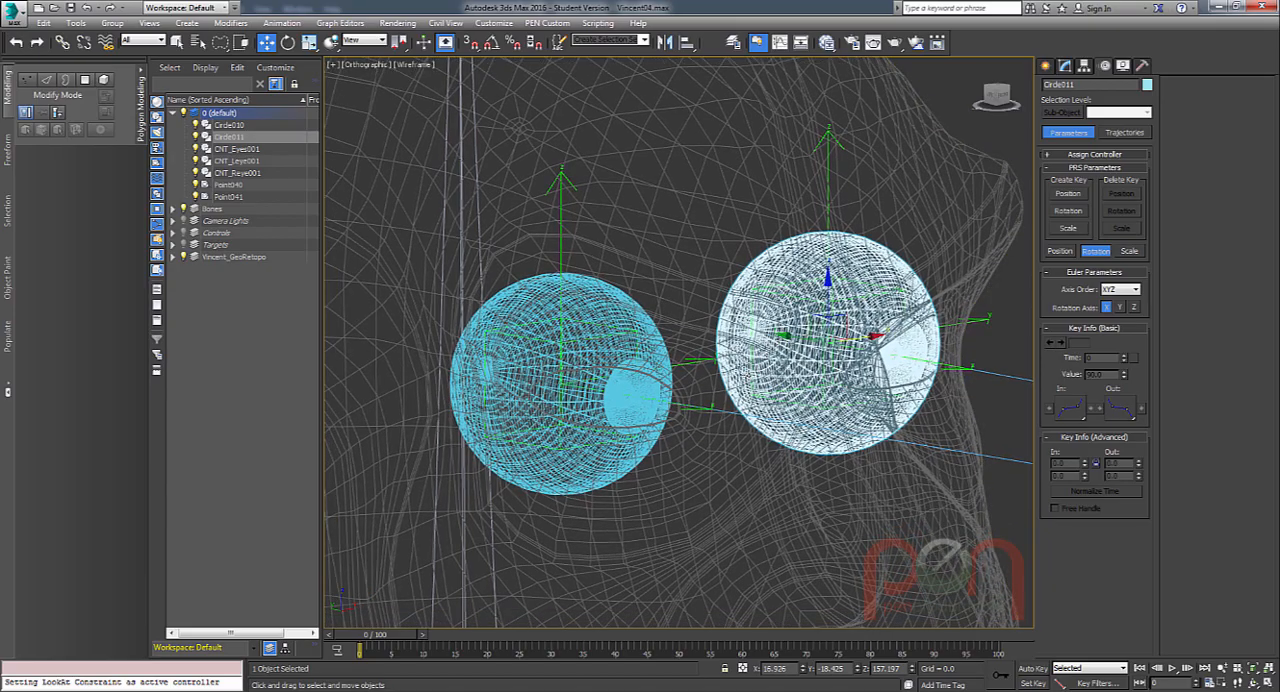
pyautogui.press('Delete')
# Select the right eyeball, view it together with the eye controls, and show its modifier stack.
pyautogui.scroll(3, 665, 400)
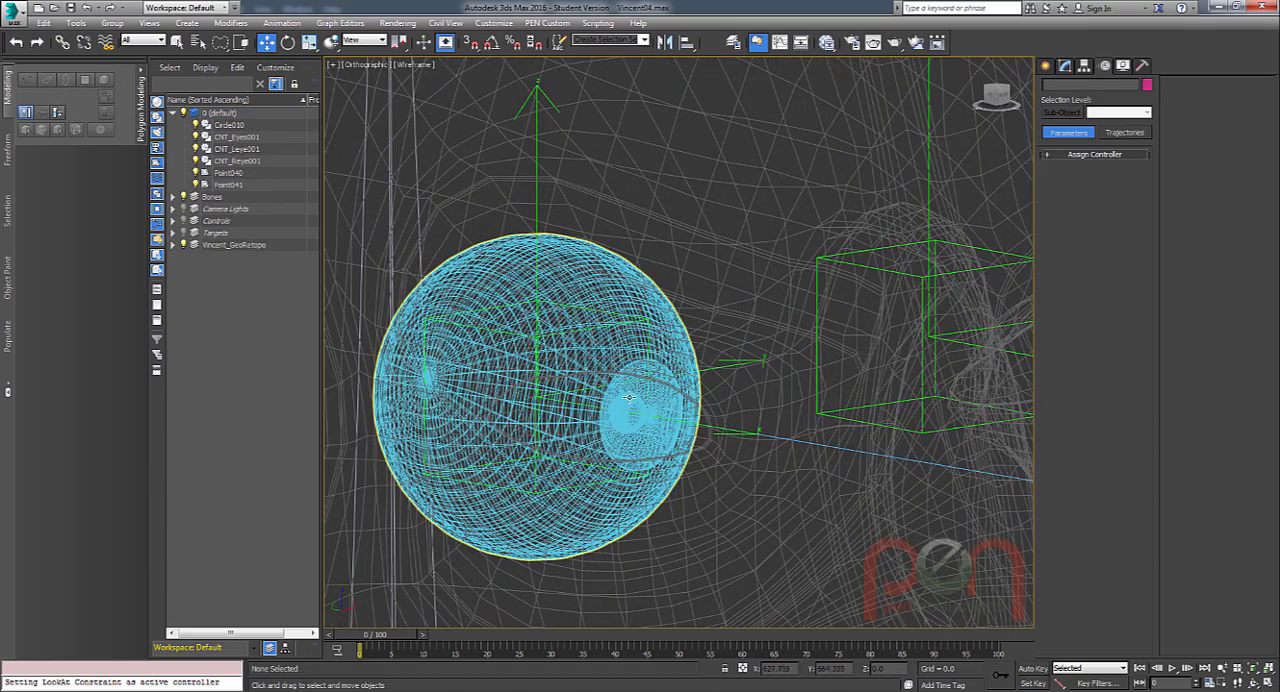
pyautogui.click(629, 397)
pyautogui.scroll(2, 629, 397)
pyautogui.scroll(-6, 570, 347)
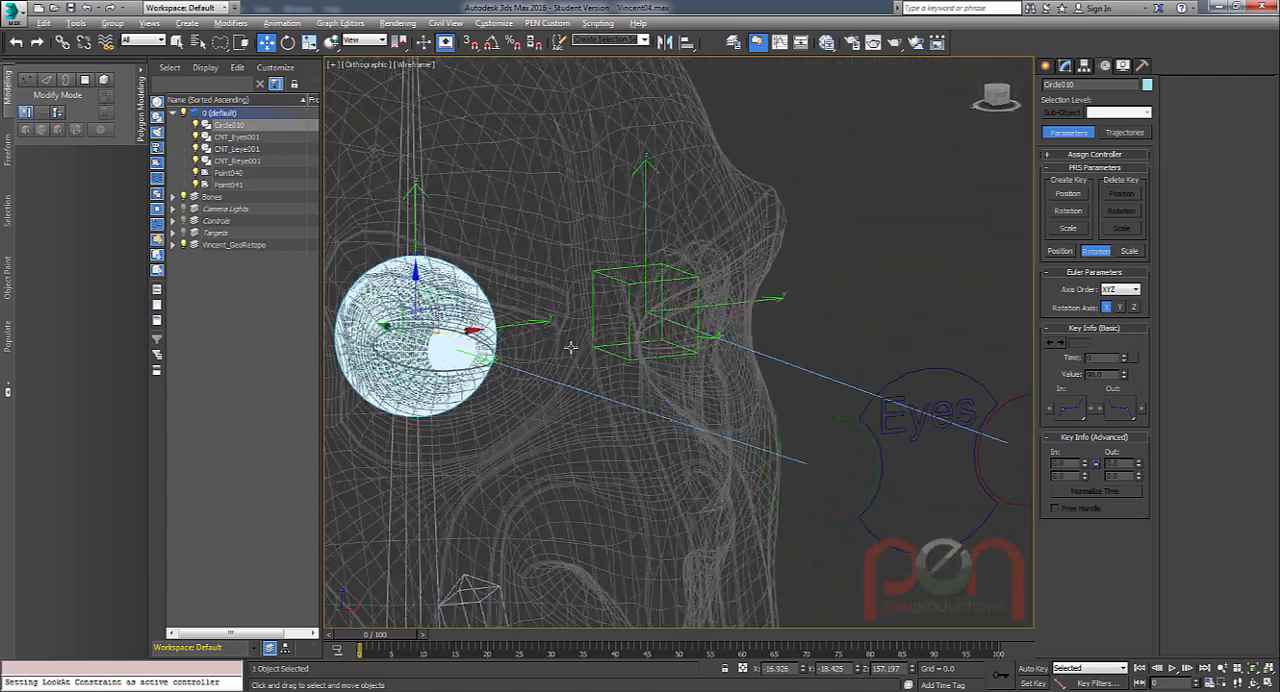
pyautogui.scroll(-4, 570, 347)
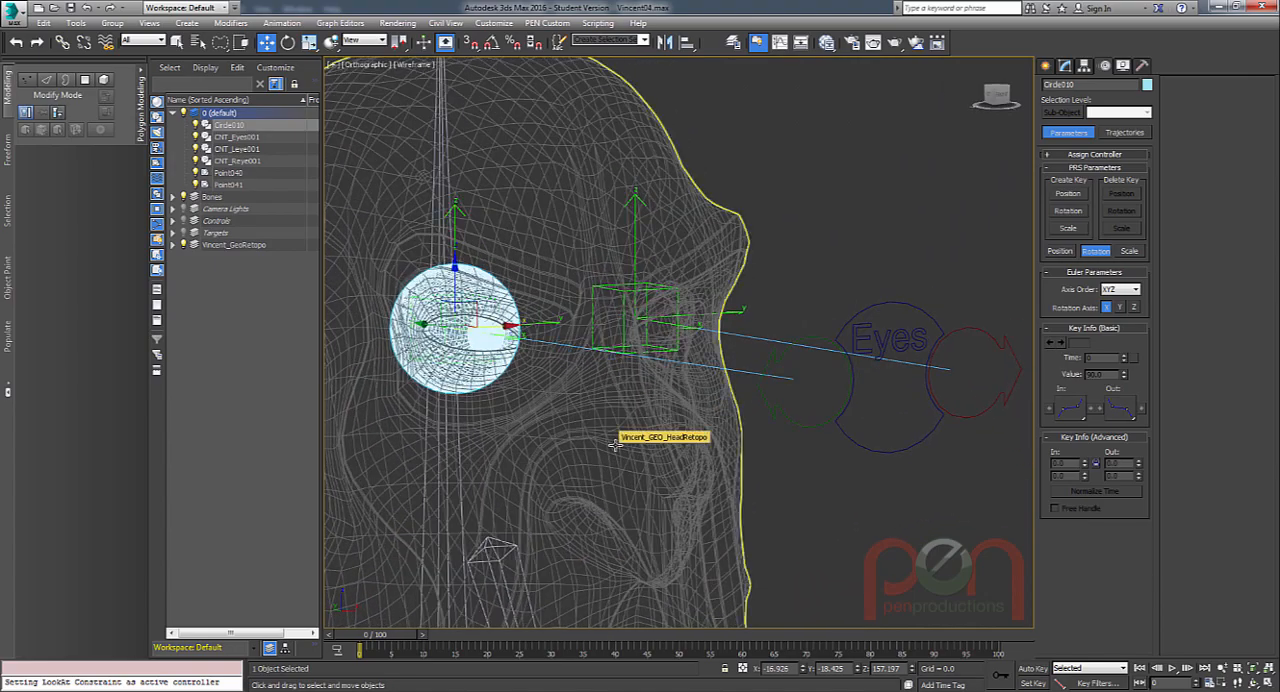
pyautogui.keyDown('alt'); pyautogui.moveTo(641, 466); pyautogui.dragTo(636, 406, button='middle'); pyautogui.keyUp('alt')
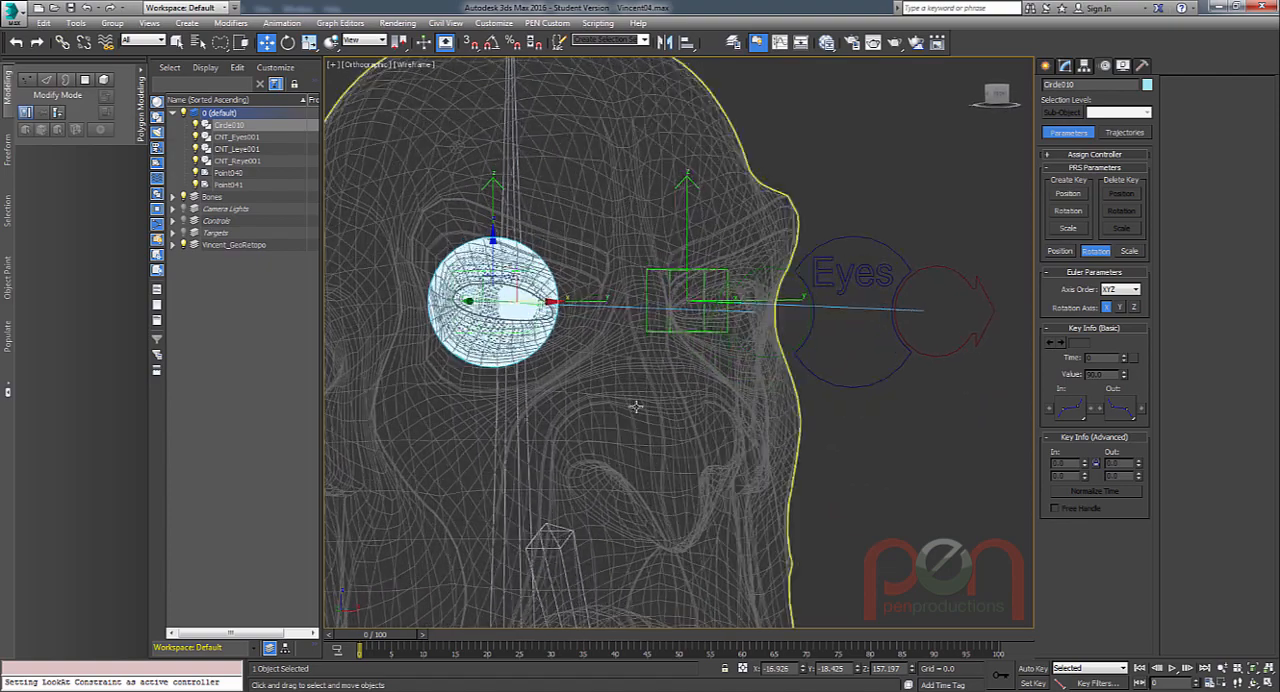
pyautogui.keyDown('alt'); pyautogui.moveTo(709, 384); pyautogui.dragTo(789, 340, button='middle'); pyautogui.keyUp('alt')
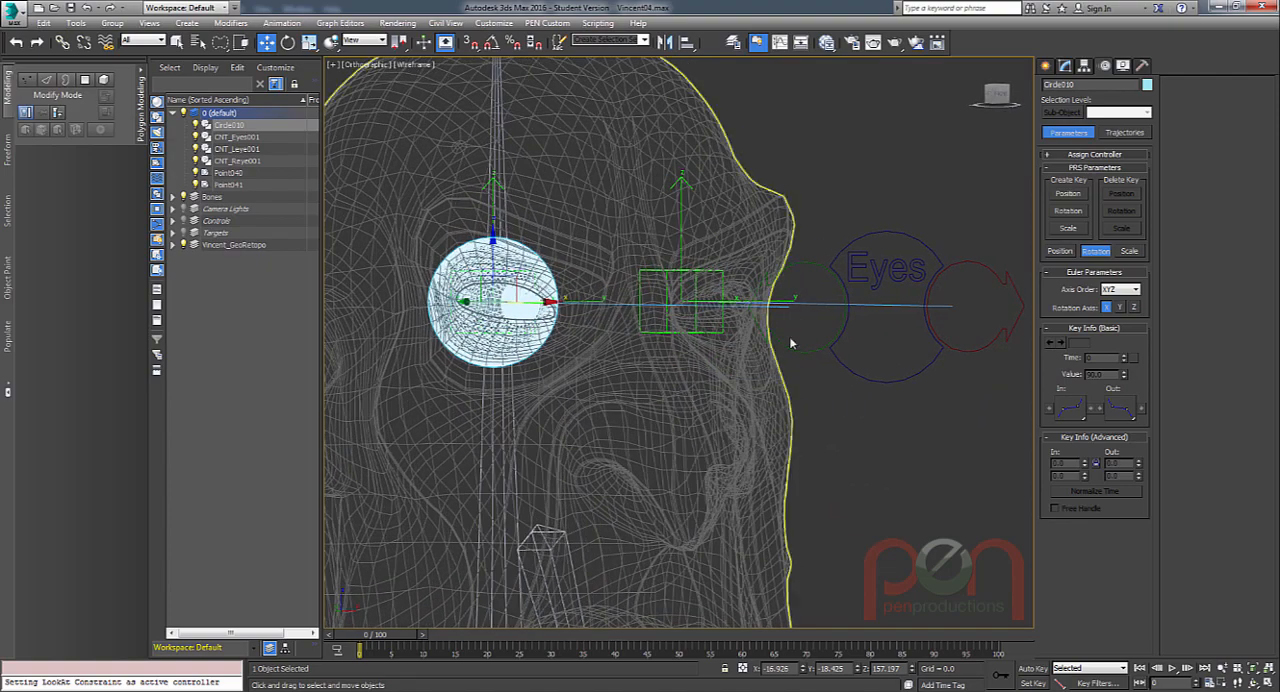
pyautogui.click(1066, 65)
# Add an Attribute Holder modifier to the Eyes control.
pyautogui.keyDown('alt'); pyautogui.moveTo(860, 280); pyautogui.dragTo(889, 266, button='middle'); pyautogui.keyUp('alt')
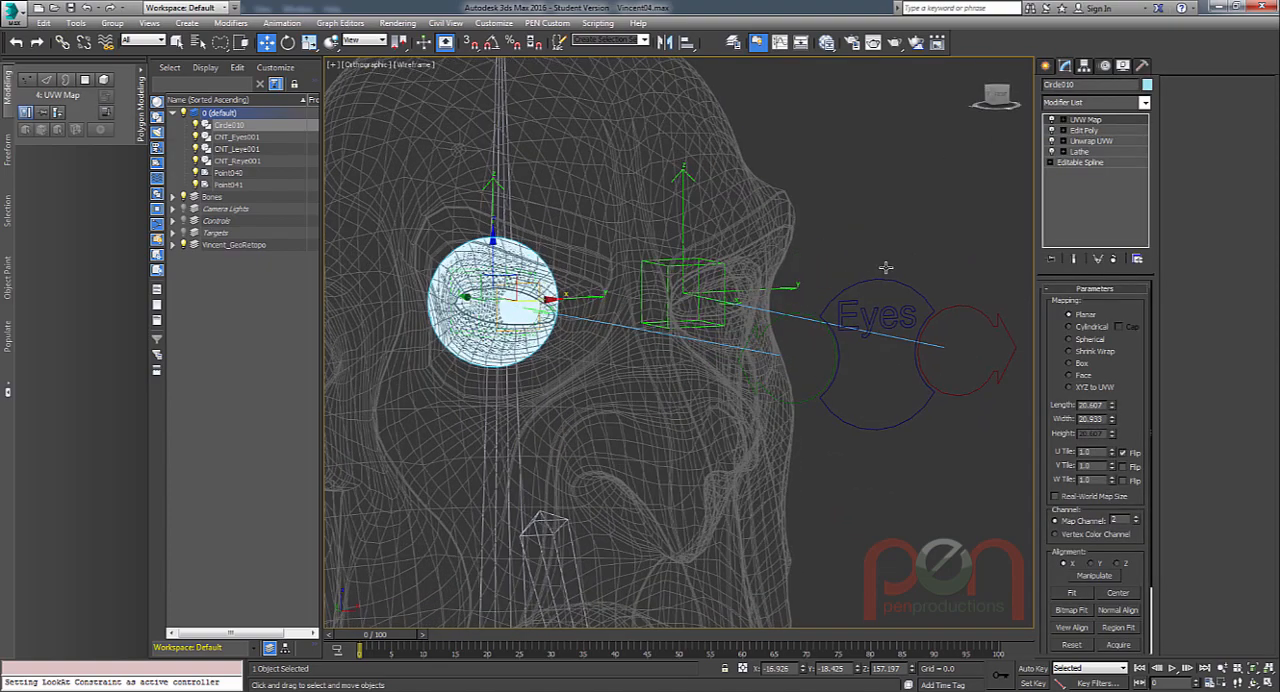
pyautogui.click(899, 299)
pyautogui.keyDown('alt'); pyautogui.moveTo(787, 360); pyautogui.dragTo(768, 406, button='middle'); pyautogui.keyUp('alt')
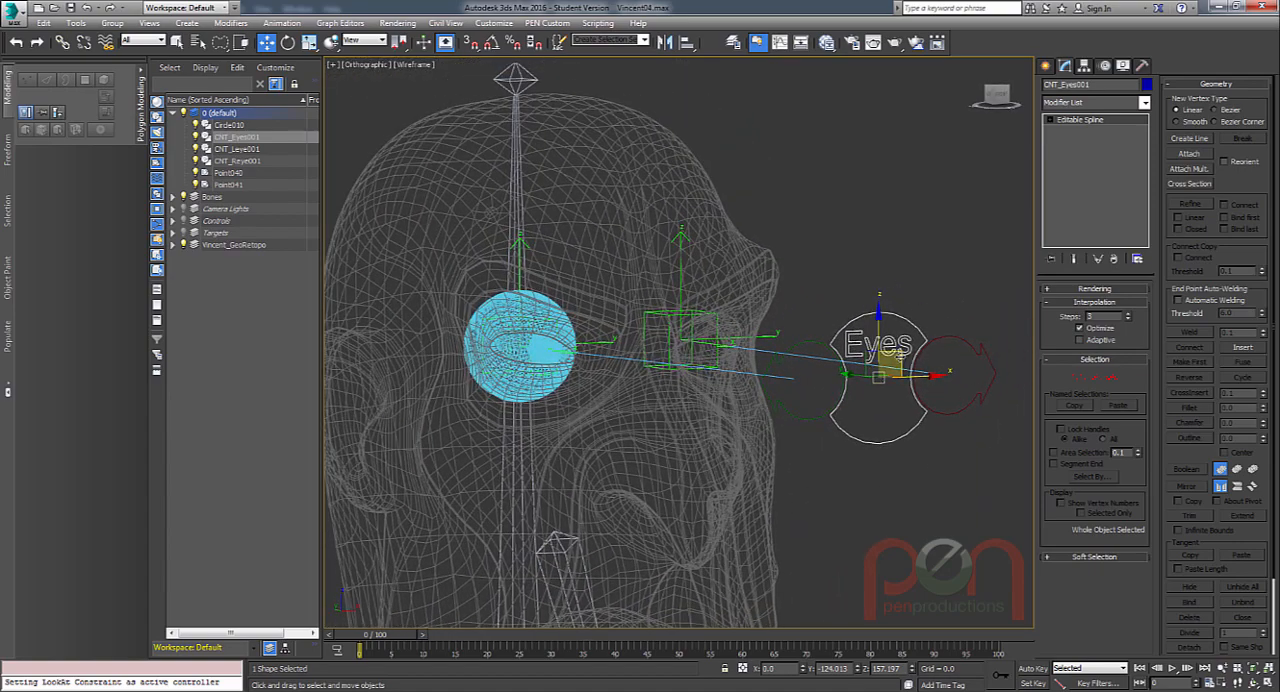
pyautogui.keyDown('alt'); pyautogui.moveTo(880, 350); pyautogui.dragTo(967, 343, button='middle'); pyautogui.keyUp('alt')
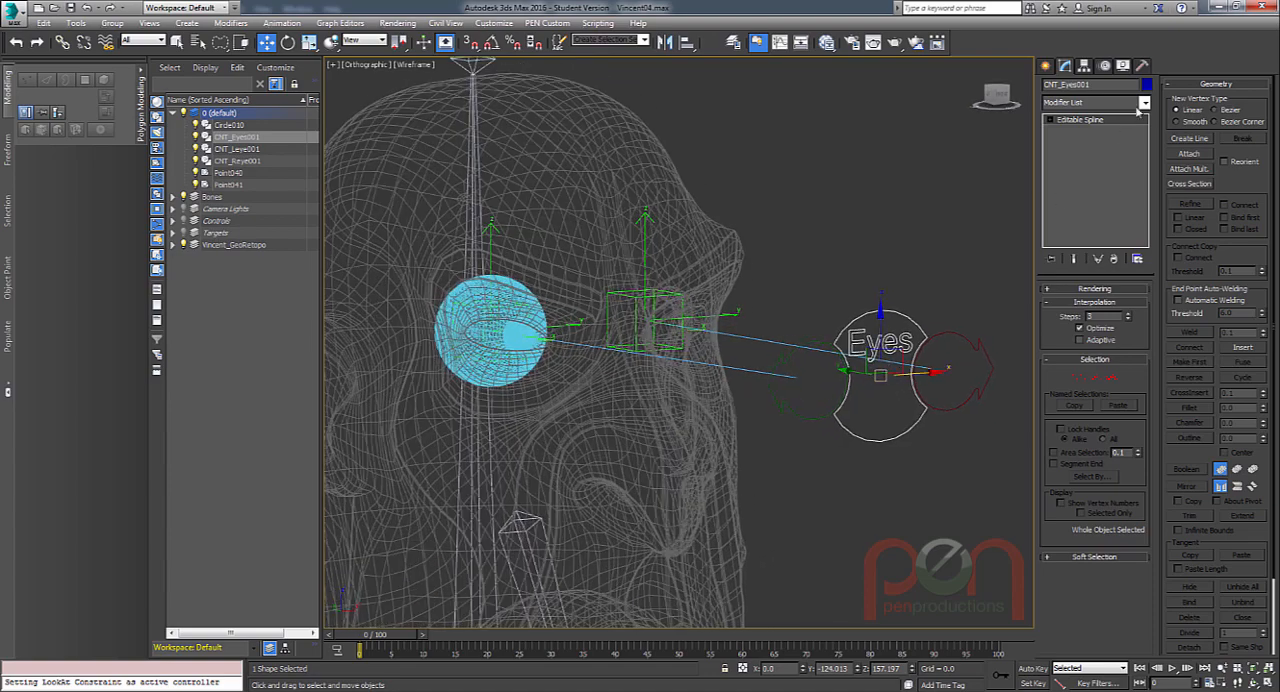
pyautogui.click(1145, 103)
pyautogui.scroll(-3, 1105, 300)
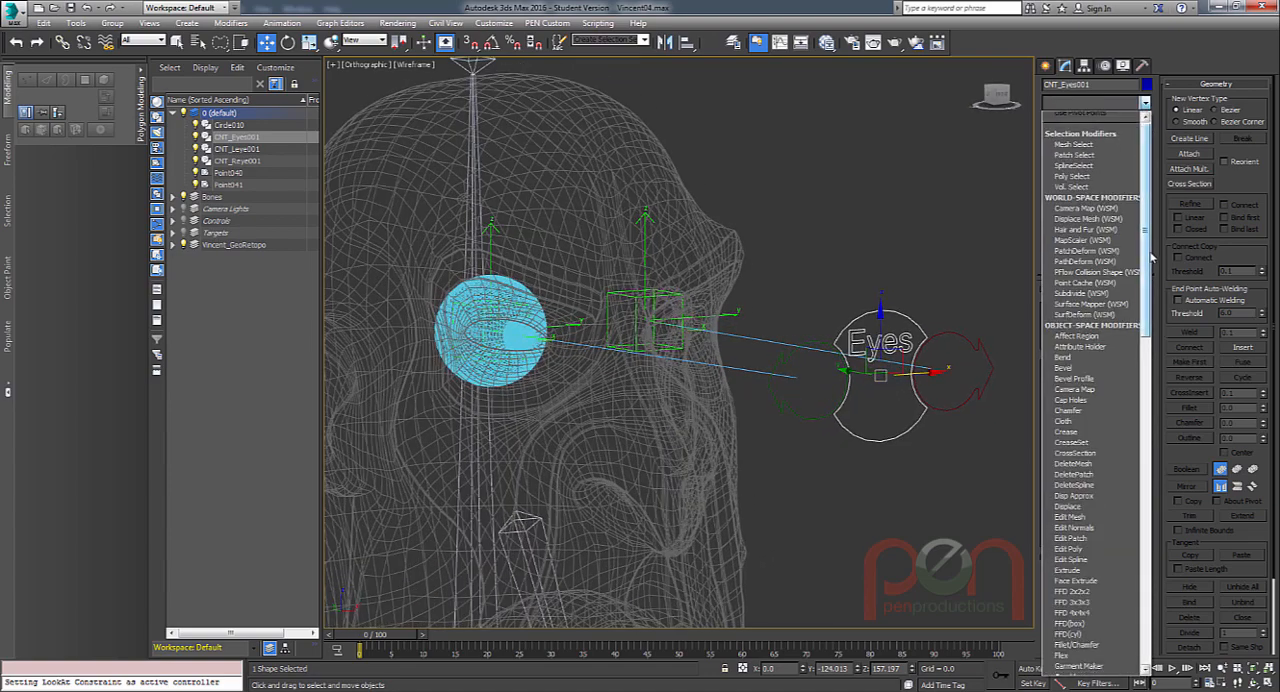
pyautogui.click(1090, 298)
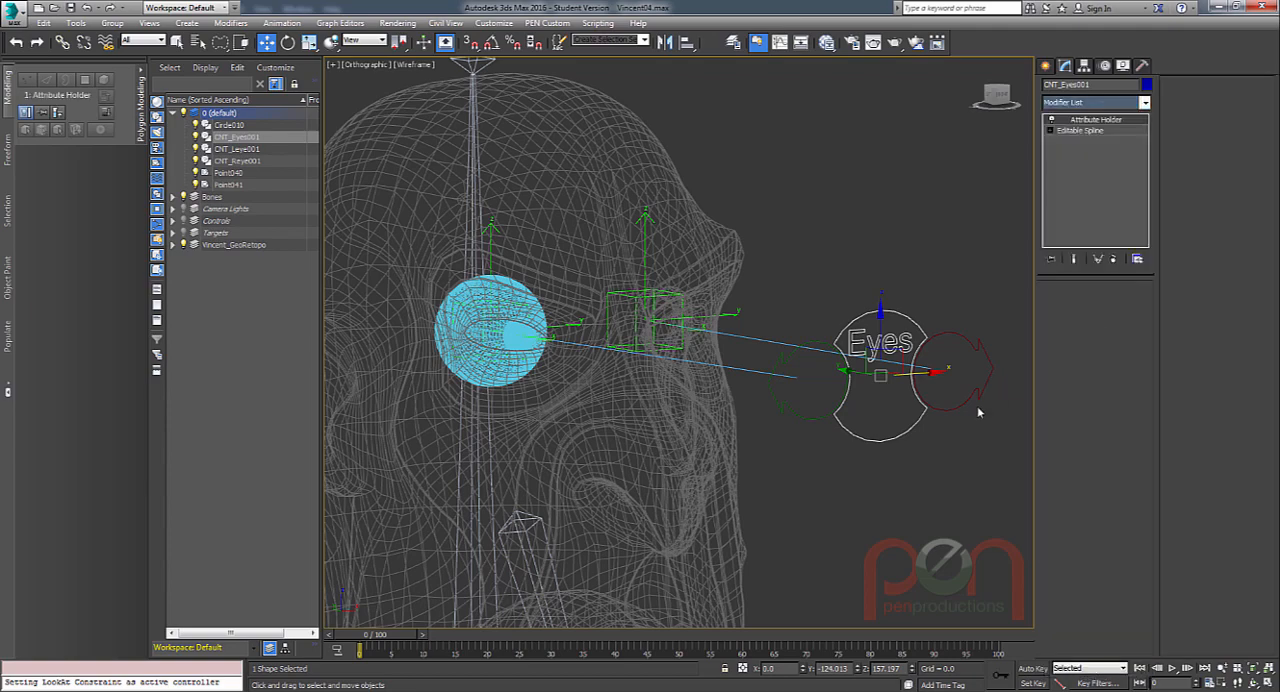
pyautogui.moveTo(1086, 268); pyautogui.dragTo(1086, 230)
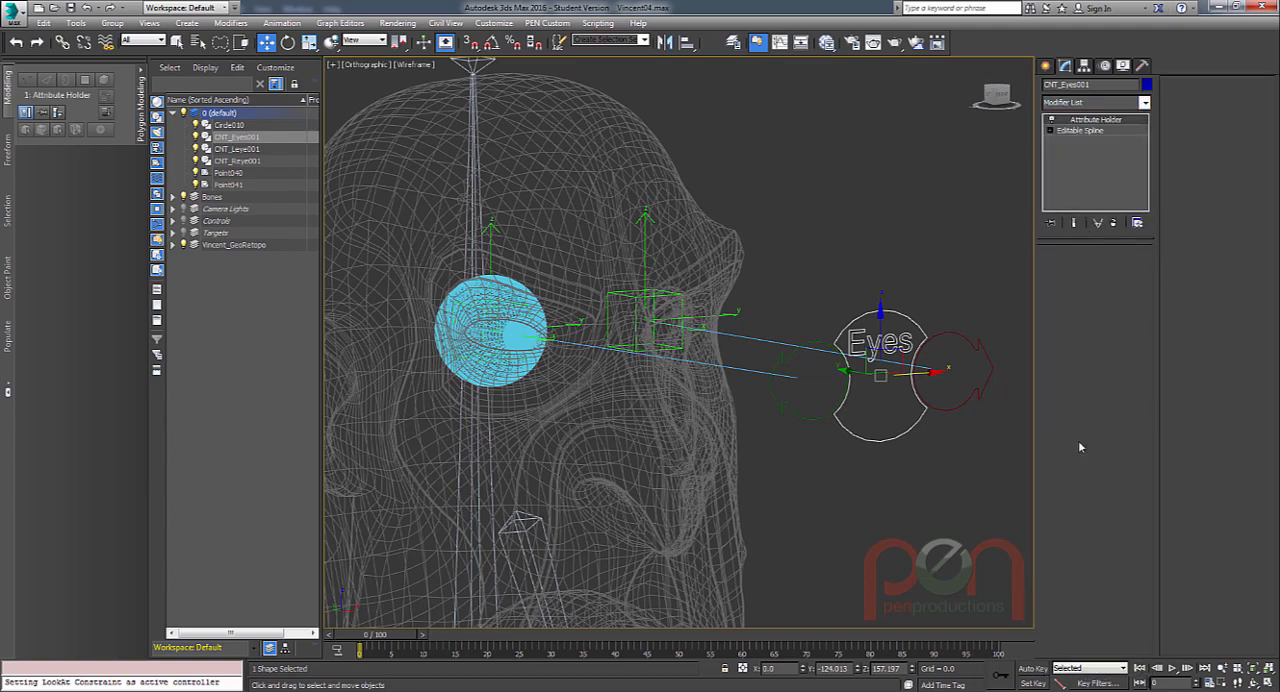
pyautogui.keyDown('alt'); pyautogui.moveTo(854, 441); pyautogui.dragTo(898, 452, button='middle'); pyautogui.keyUp('alt')
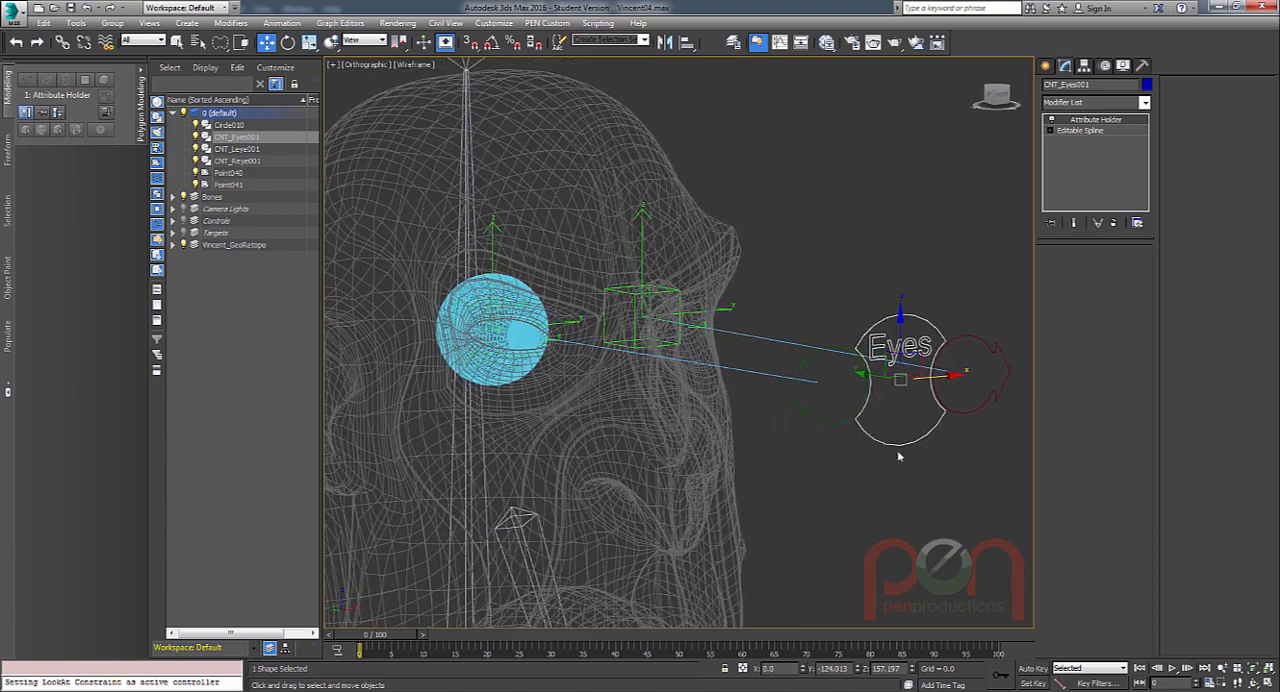
# Open the Parameter Editor for the Eyes control and enlarge it so all its attribute settings fit.
pyautogui.click(281, 23)
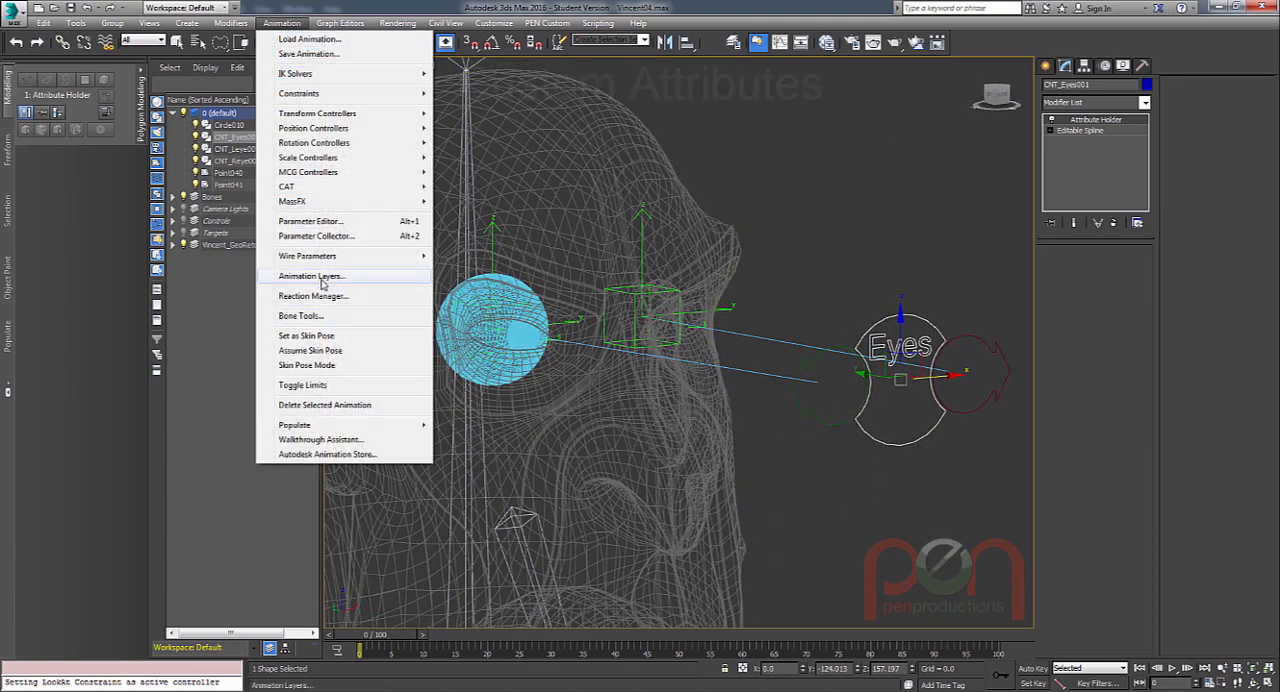
pyautogui.click(310, 221)
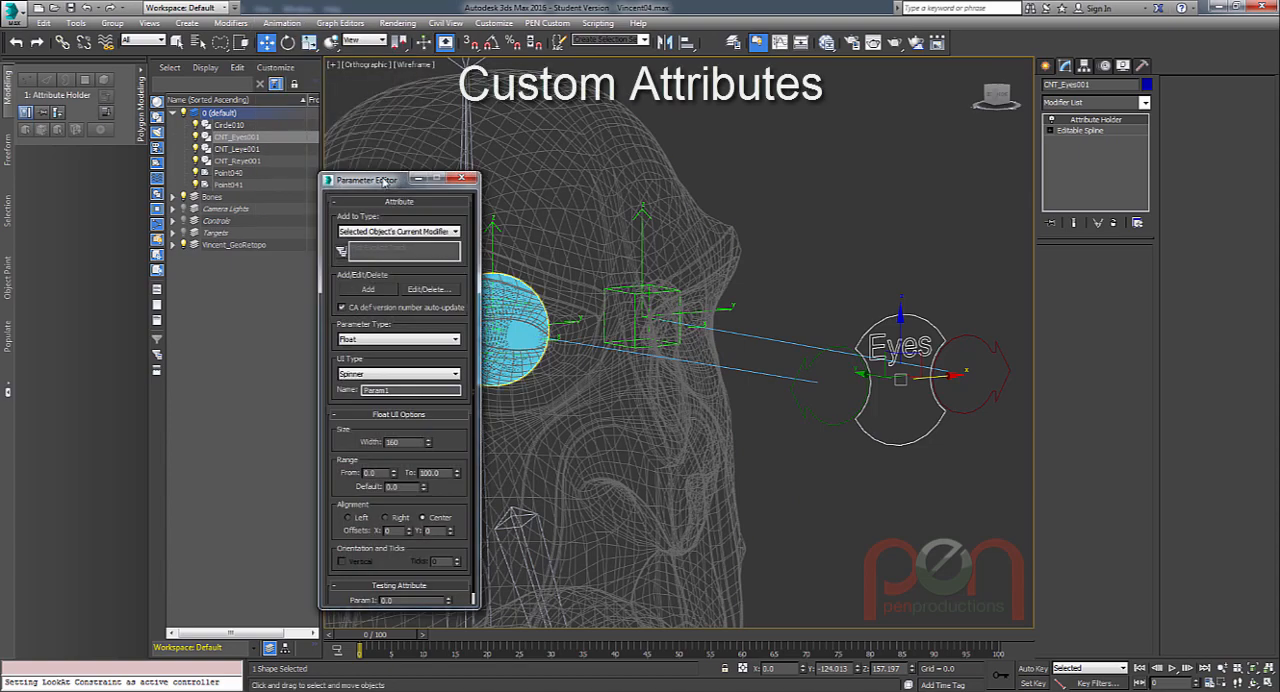
pyautogui.moveTo(383, 181); pyautogui.dragTo(468, 99)
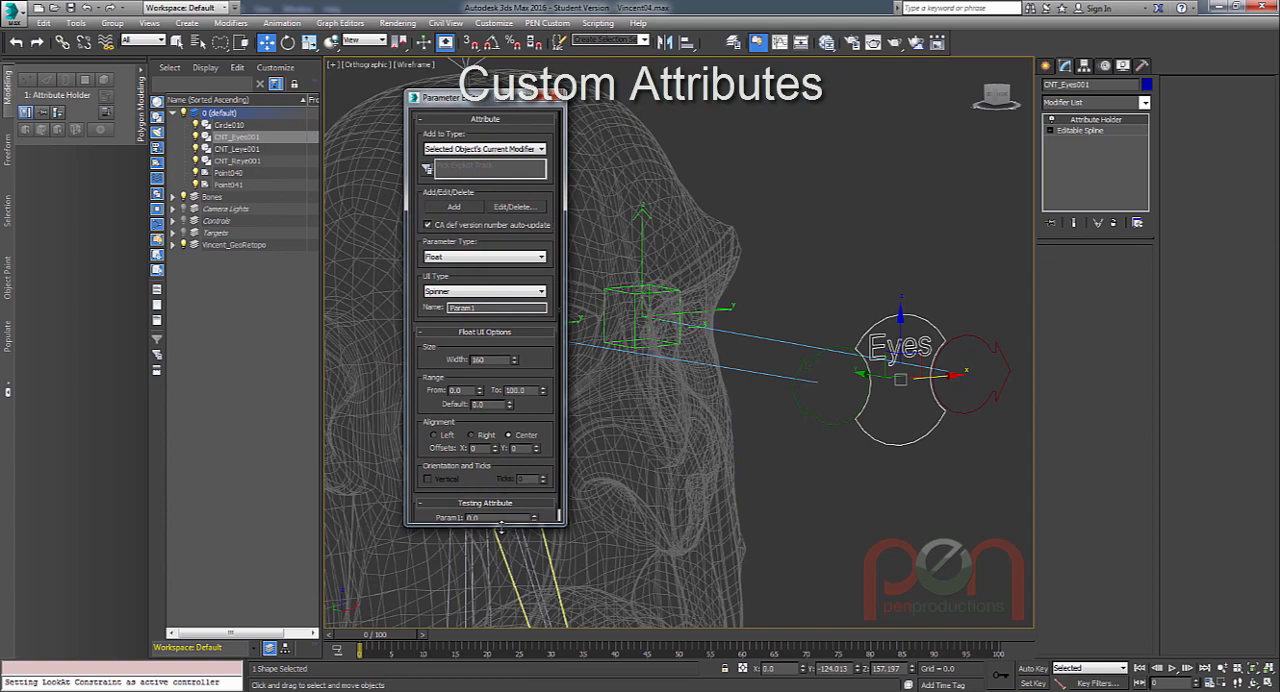
pyautogui.moveTo(506, 526); pyautogui.dragTo(508, 588)
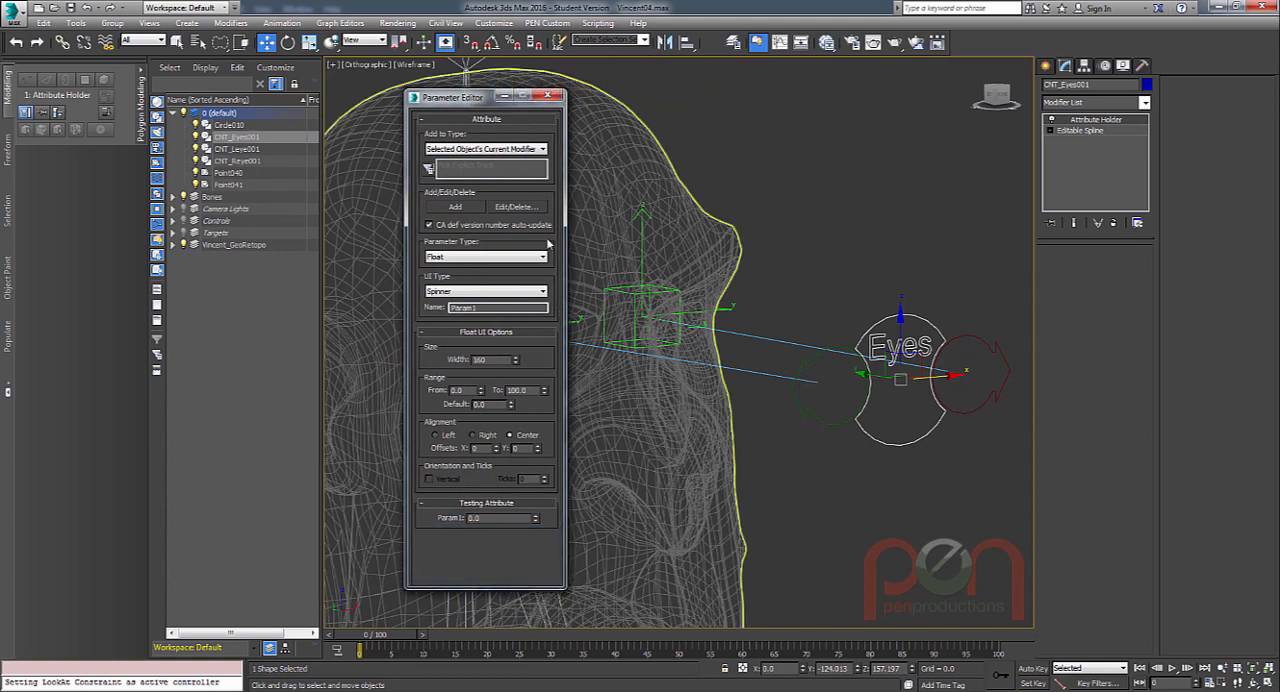
pyautogui.moveTo(472, 103); pyautogui.dragTo(436, 110)
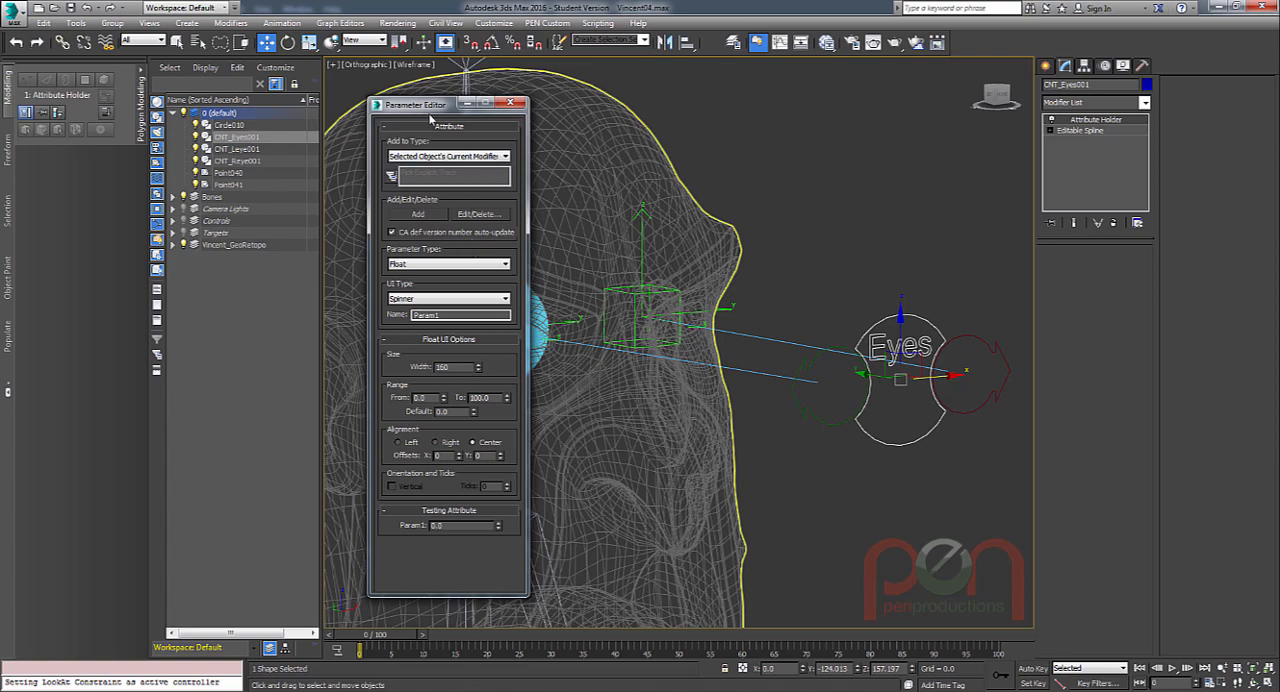
pyautogui.moveTo(429, 108); pyautogui.dragTo(433, 104)
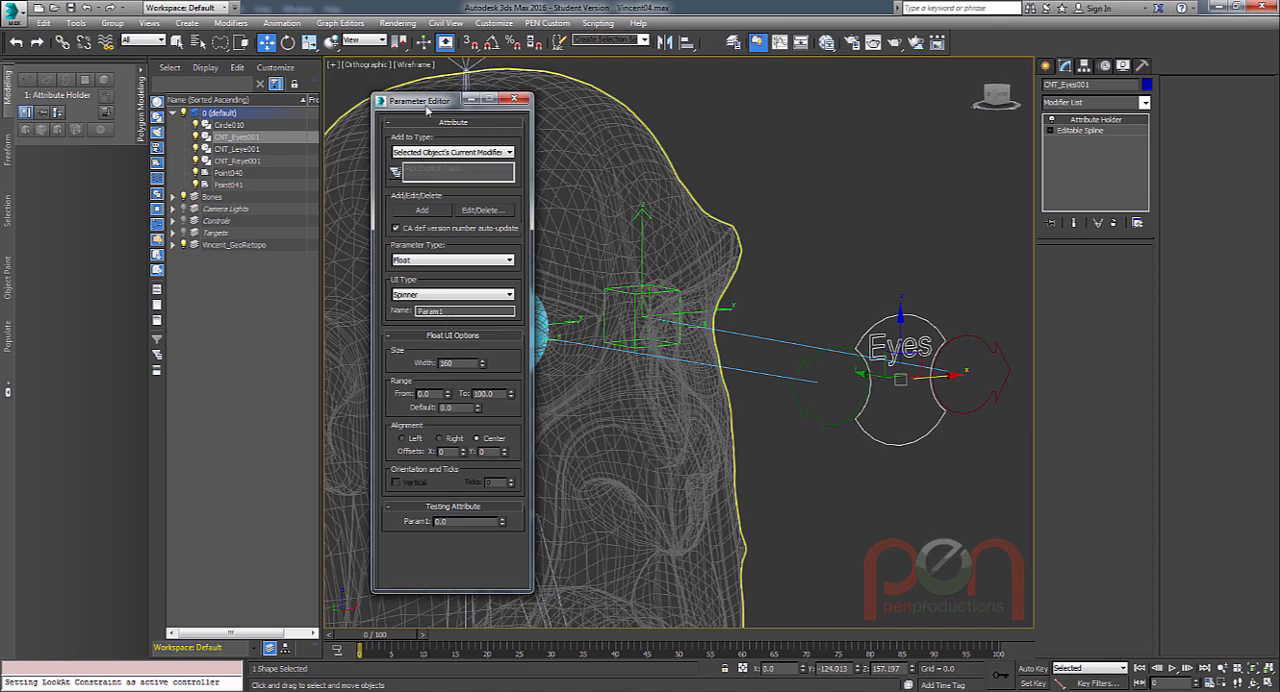
pyautogui.moveTo(427, 108); pyautogui.dragTo(422, 115)
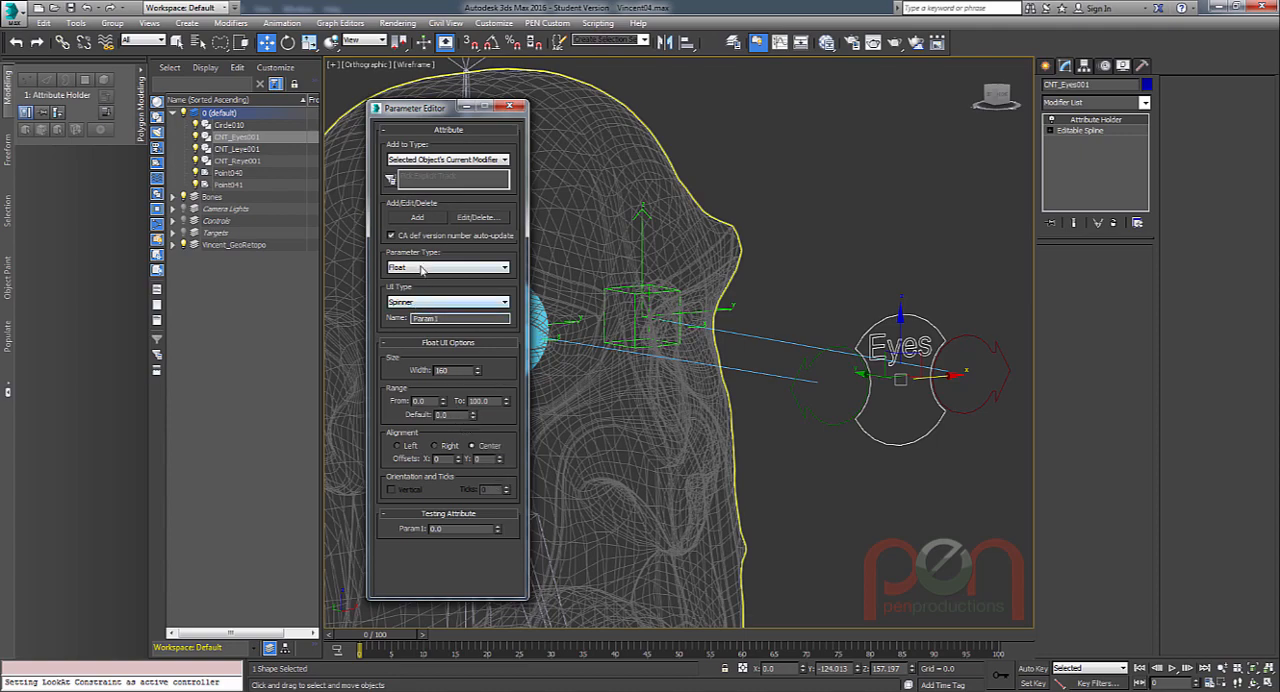
# Name the float spinner attribute "Dialate Pupils", align it to Right, and set its width to 129.
pyautogui.doubleClick(418, 316)
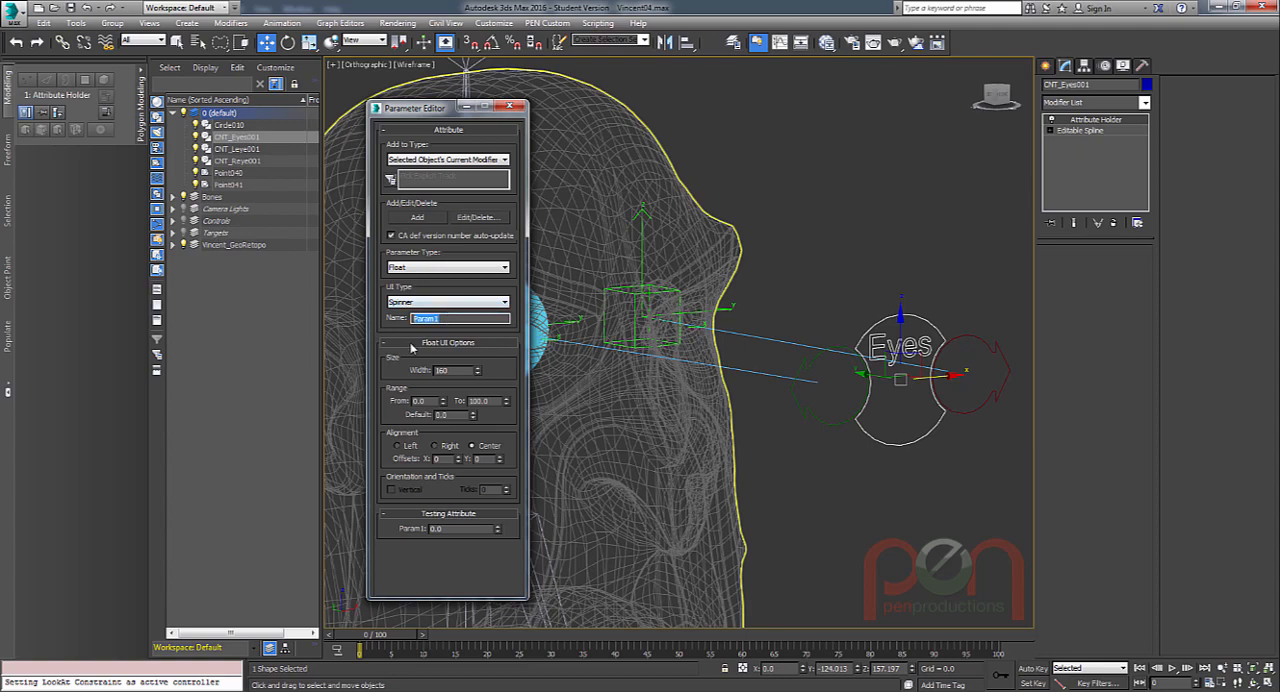
pyautogui.write('Dialate Pupils')
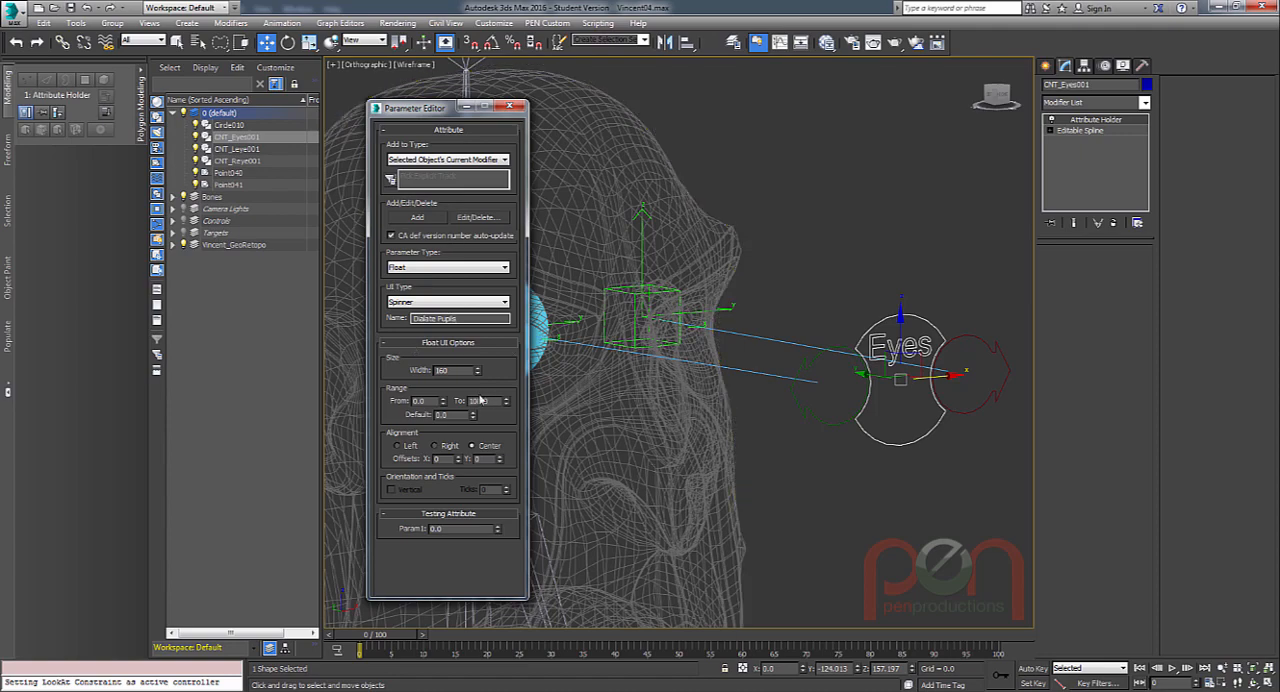
pyautogui.press('Return')
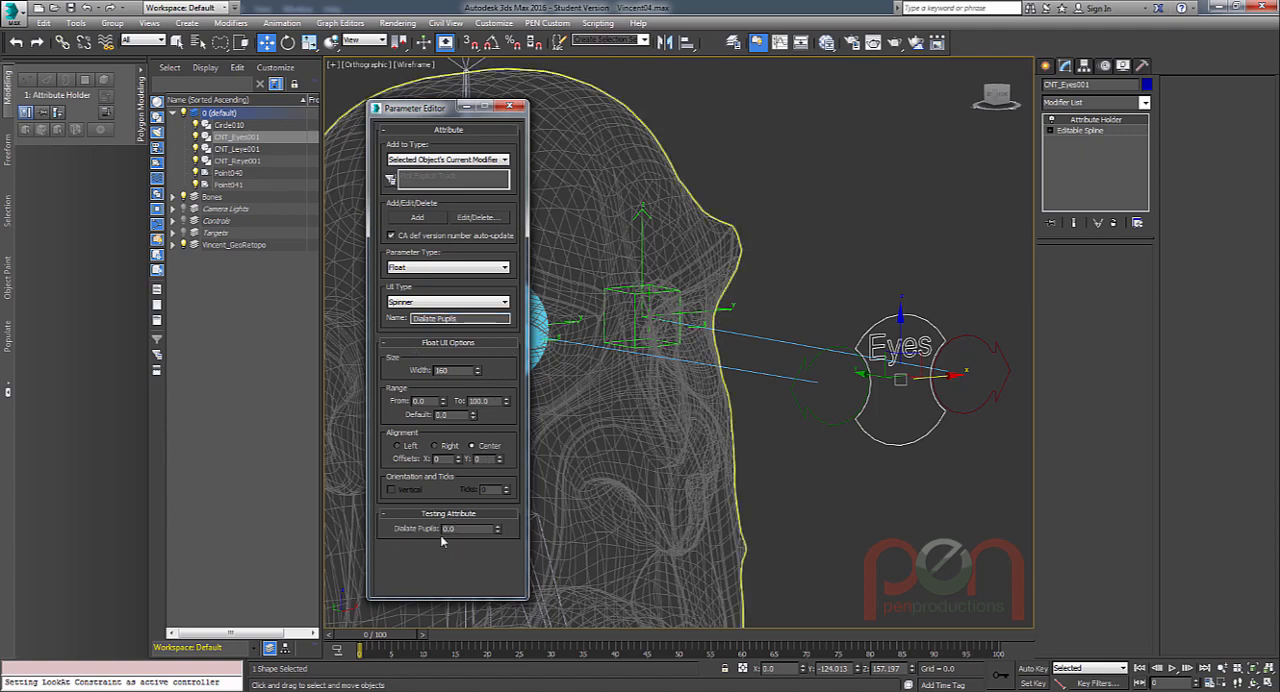
pyautogui.click(435, 446)
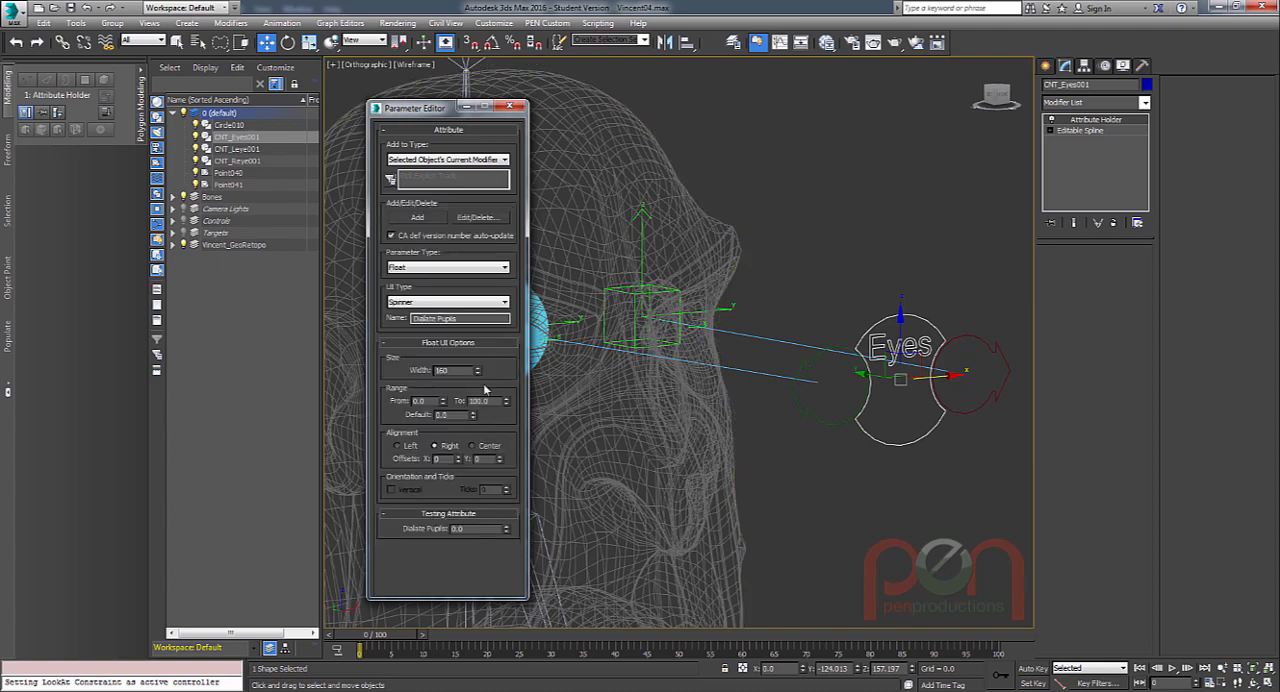
pyautogui.moveTo(478, 373); pyautogui.dragTo(479, 391)
pyautogui.moveTo(508, 532); pyautogui.dragTo(512, 340)
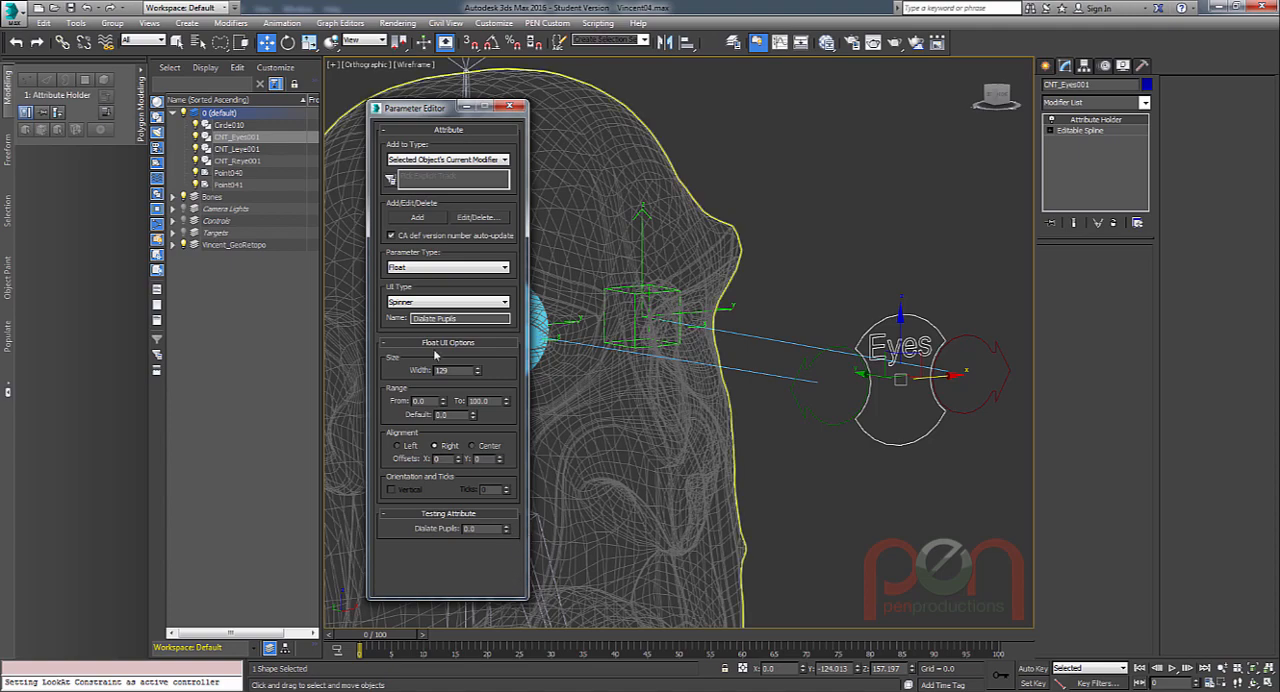
# Set the attribute's range to start from -100, add it to the Eyes control's current modifier, and close the editor.
pyautogui.doubleClick(418, 400)
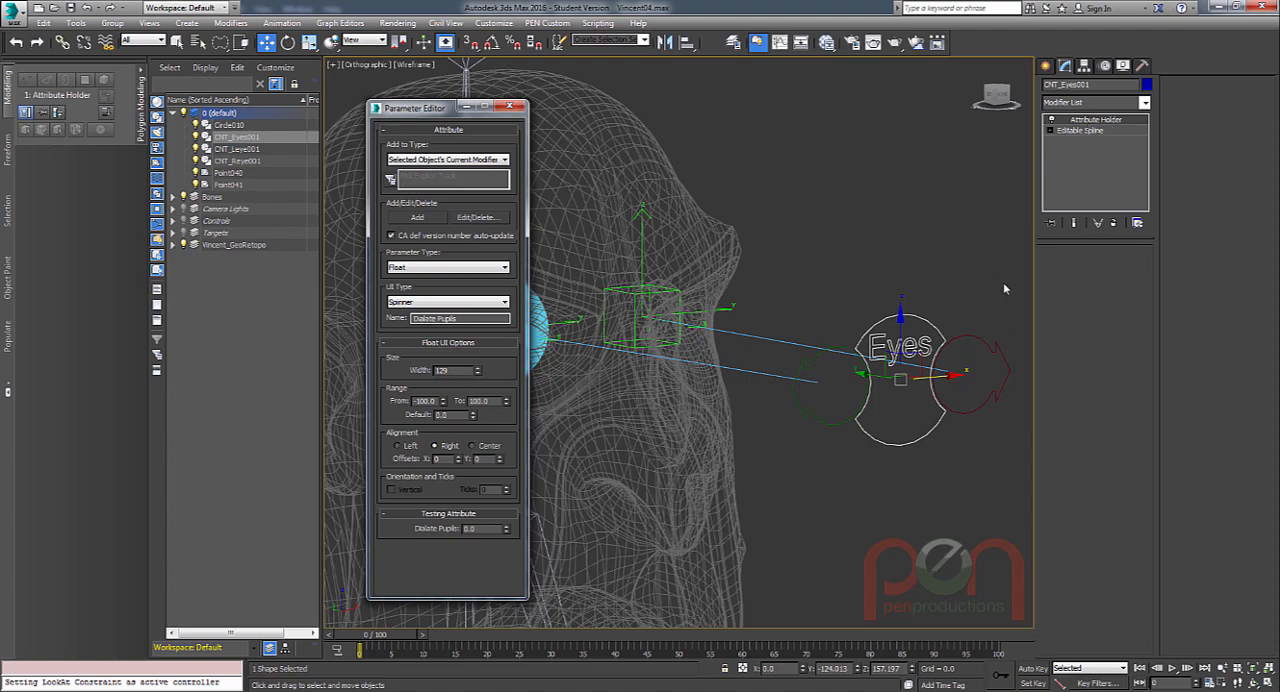
pyautogui.click(427, 160)
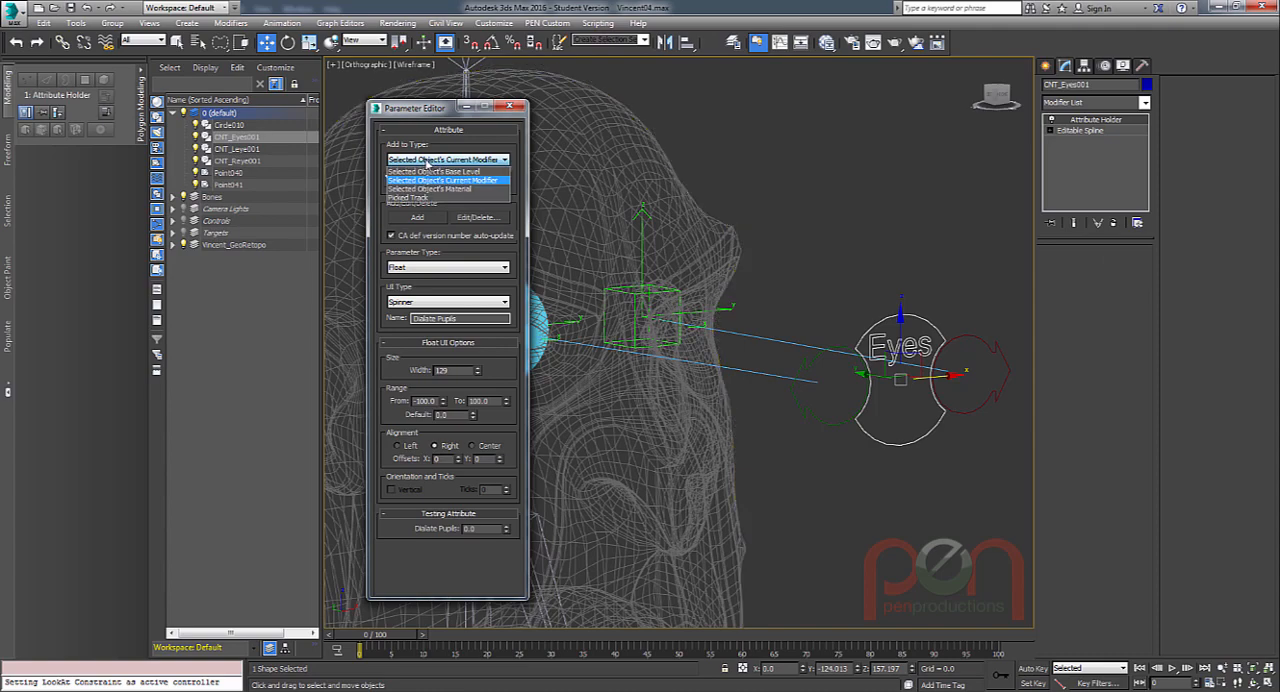
pyautogui.click(428, 161)
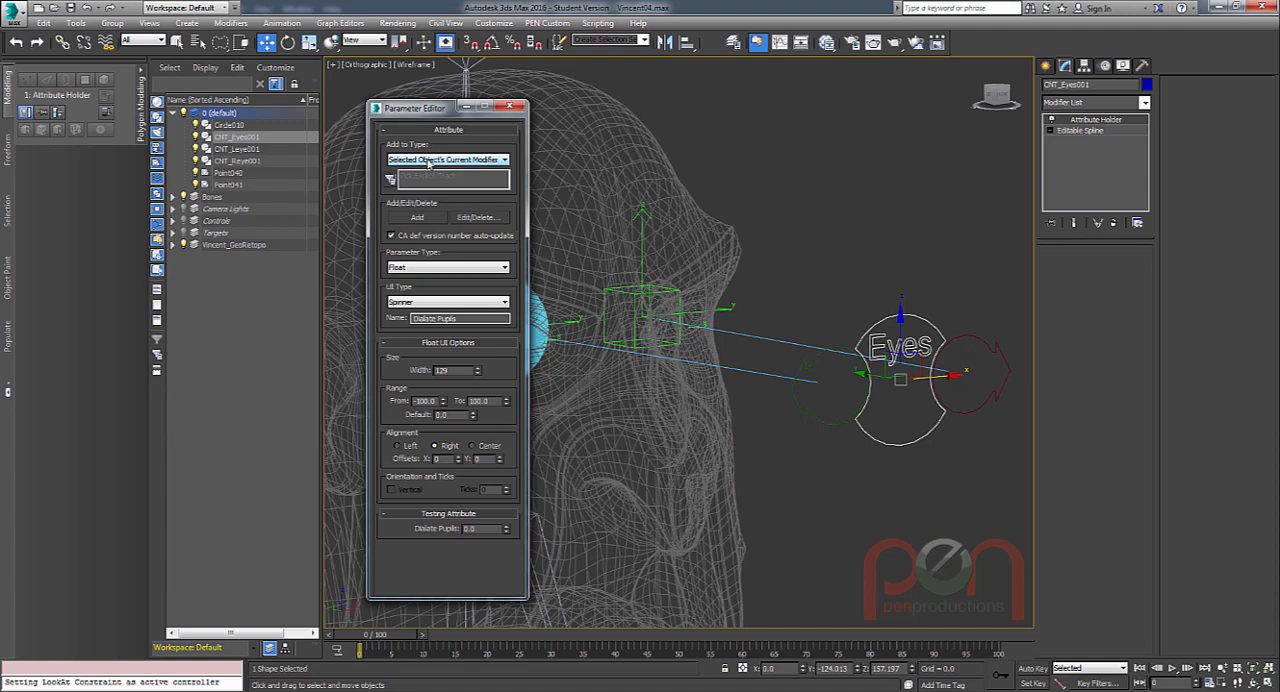
pyautogui.click(418, 217)
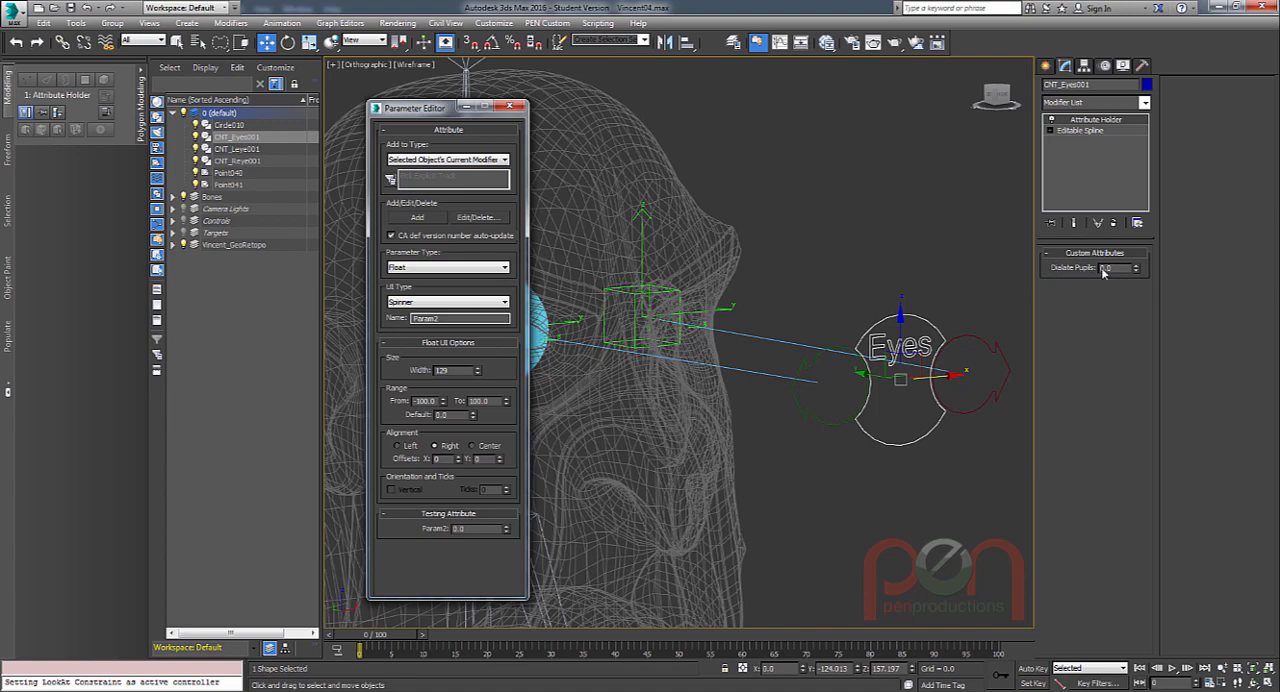
pyautogui.moveTo(430, 108); pyautogui.dragTo(396, 110)
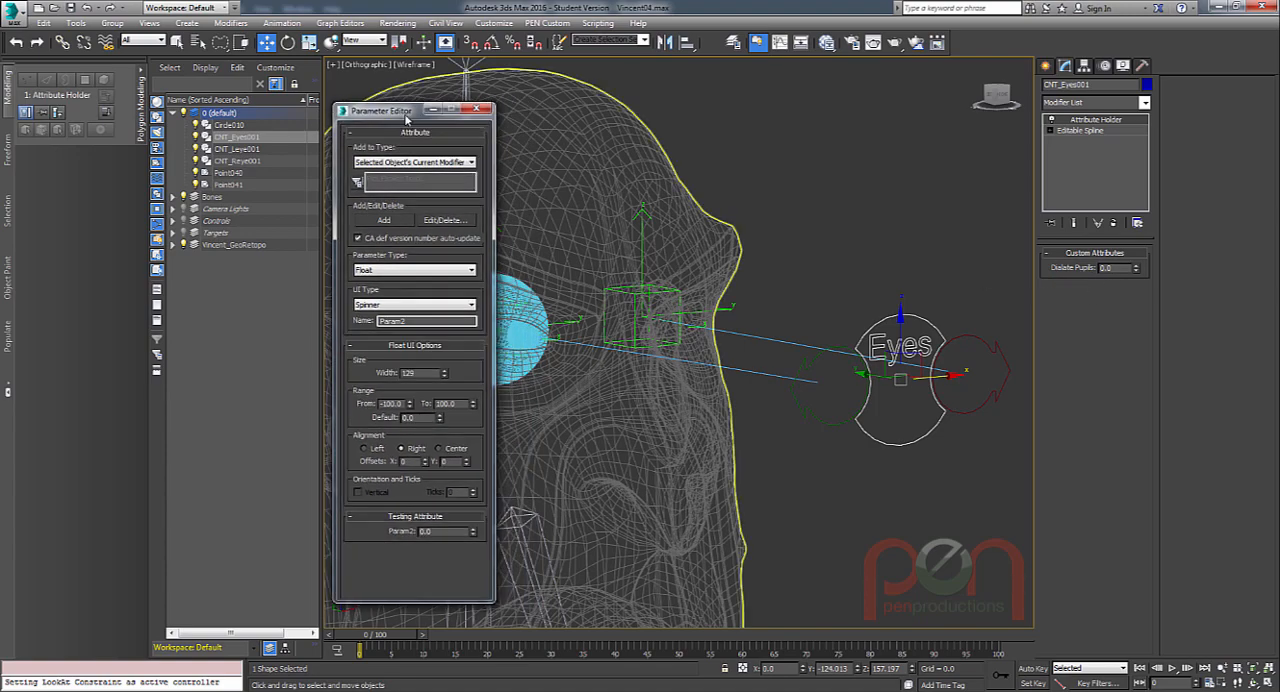
pyautogui.click(478, 109)
# Select the eyeball and add an Edit Poly modifier above its UVW Map.
pyautogui.keyDown('alt'); pyautogui.moveTo(858, 311); pyautogui.dragTo(712, 364, button='middle'); pyautogui.keyUp('alt')
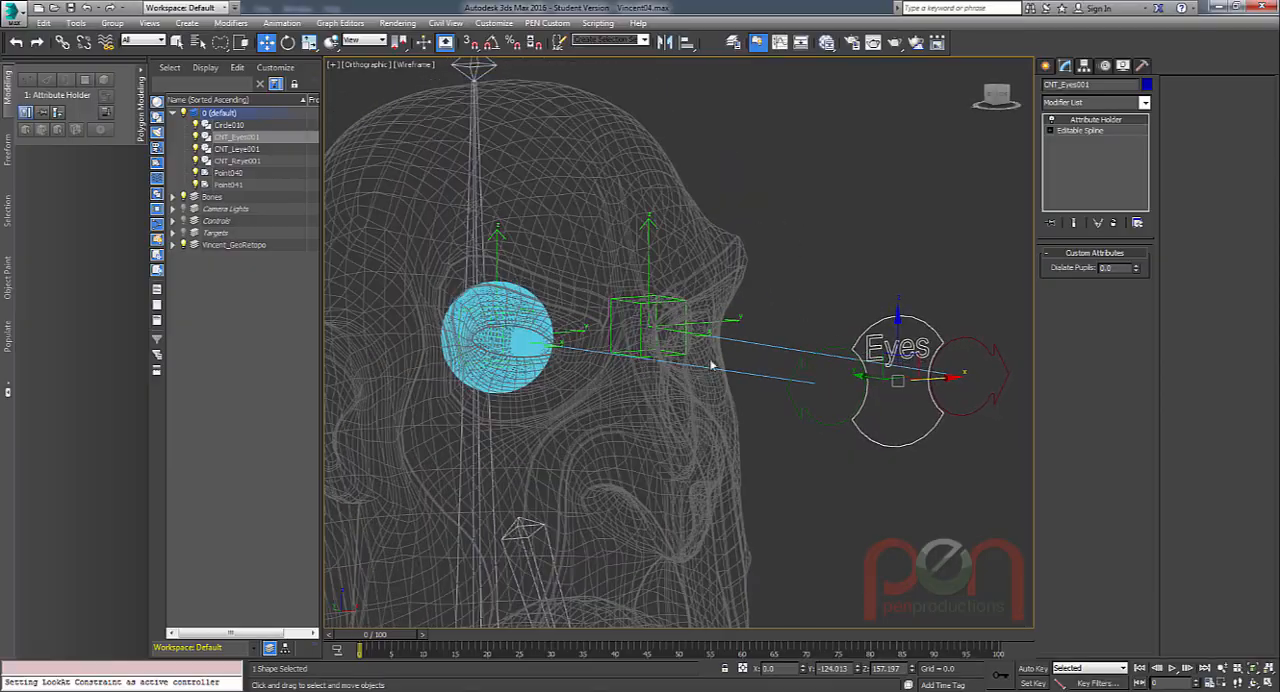
pyautogui.click(516, 333)
pyautogui.press('z')
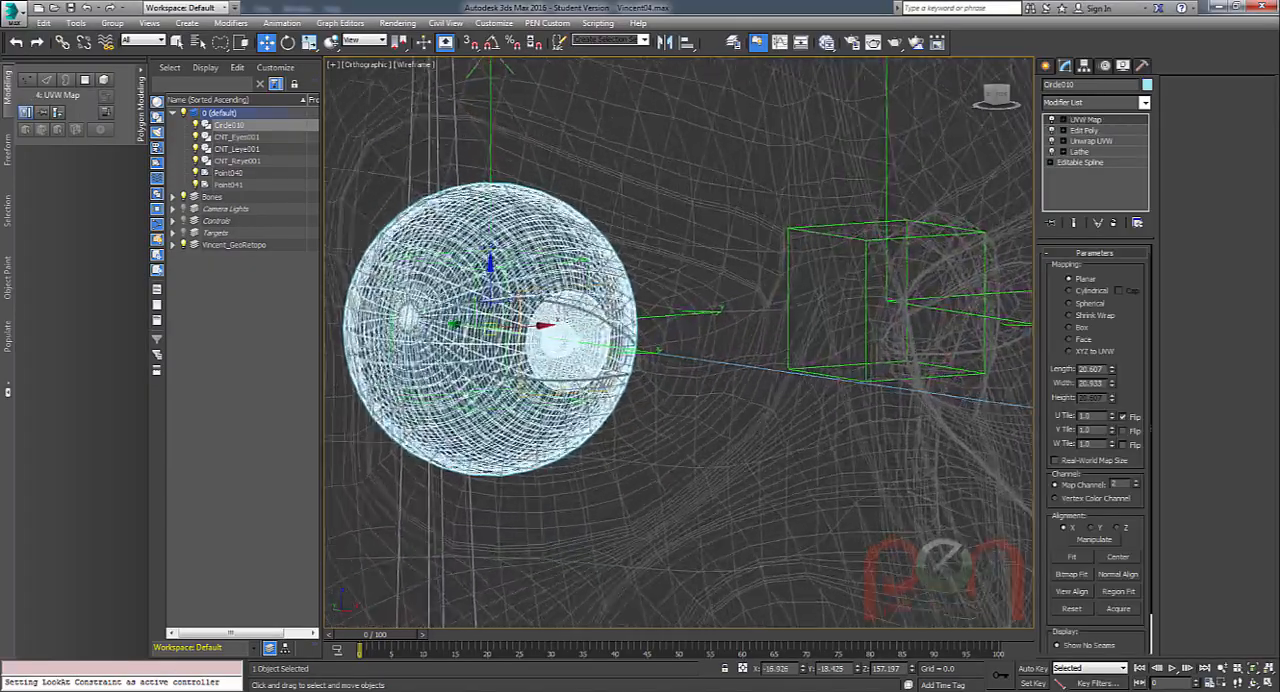
pyautogui.keyDown('alt'); pyautogui.moveTo(643, 340); pyautogui.dragTo(807, 303, button='middle'); pyautogui.keyUp('alt')
pyautogui.scroll(8, 724, 302)
pyautogui.scroll(-6, 782, 344)
pyautogui.scroll(5, 772, 322)
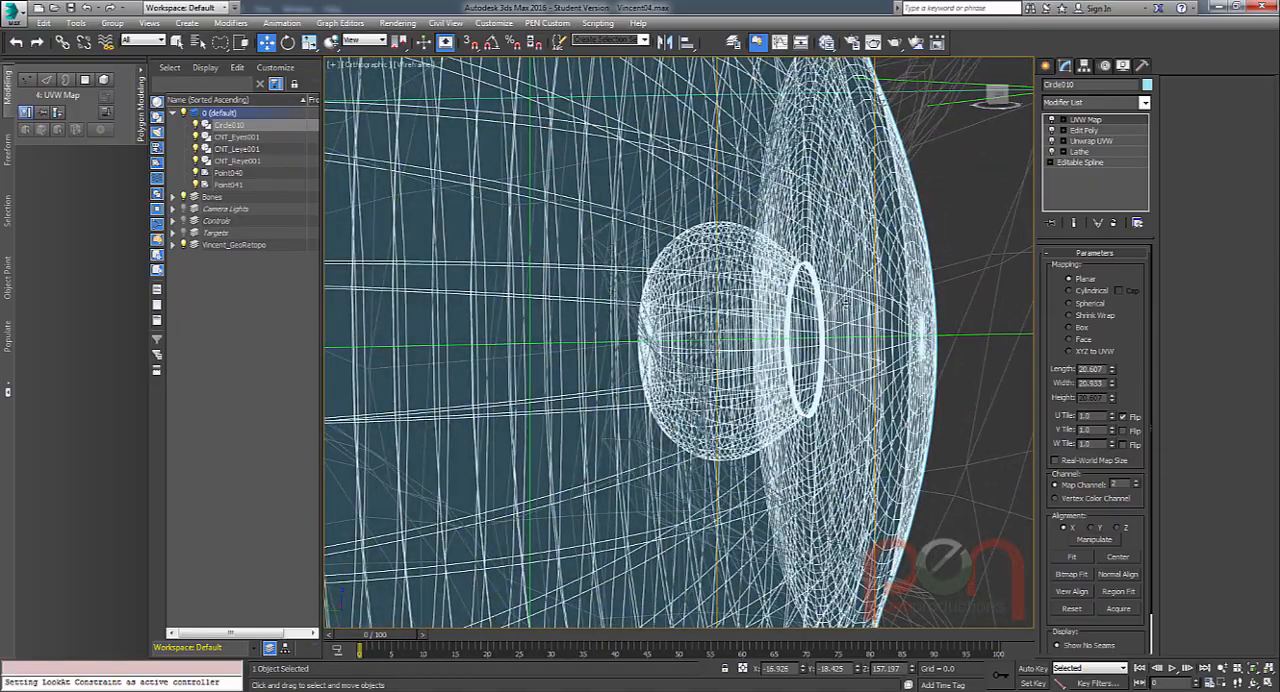
pyautogui.moveTo(879, 325)
pyautogui.mouseDown(button='middle')
pyautogui.moveTo(855, 338)
pyautogui.moveTo(887, 334)
pyautogui.mouseUp(button='middle')
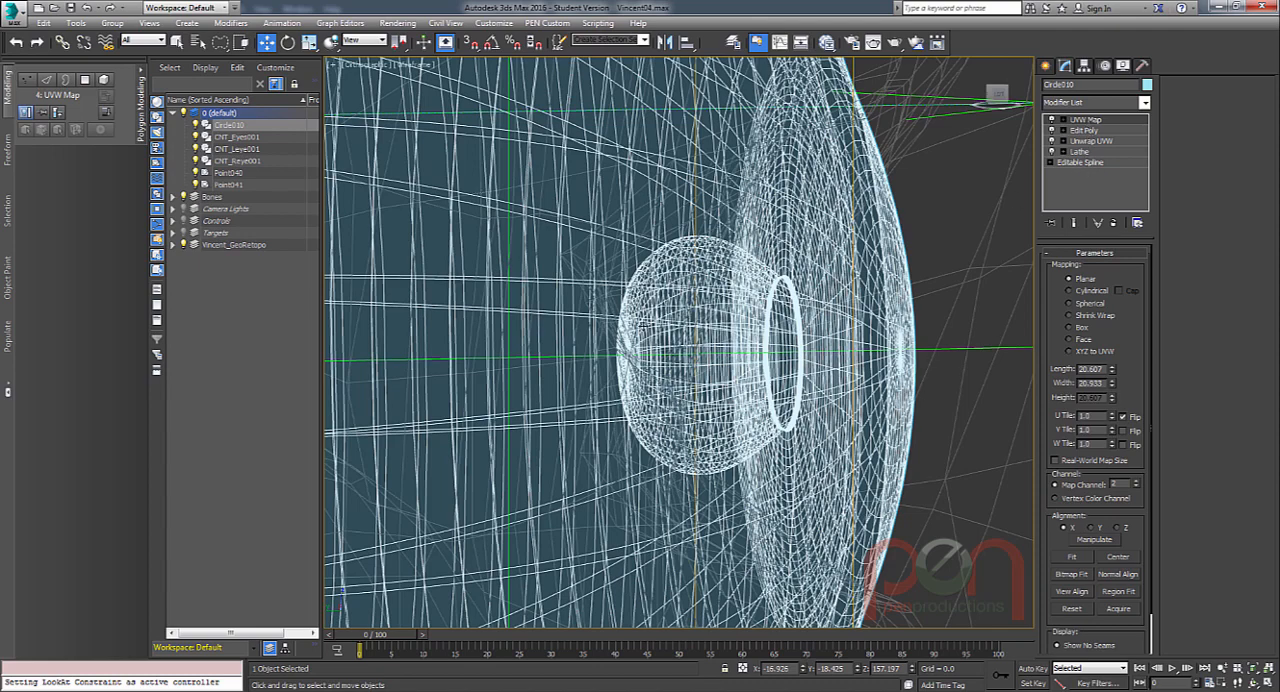
pyautogui.click(231, 22)
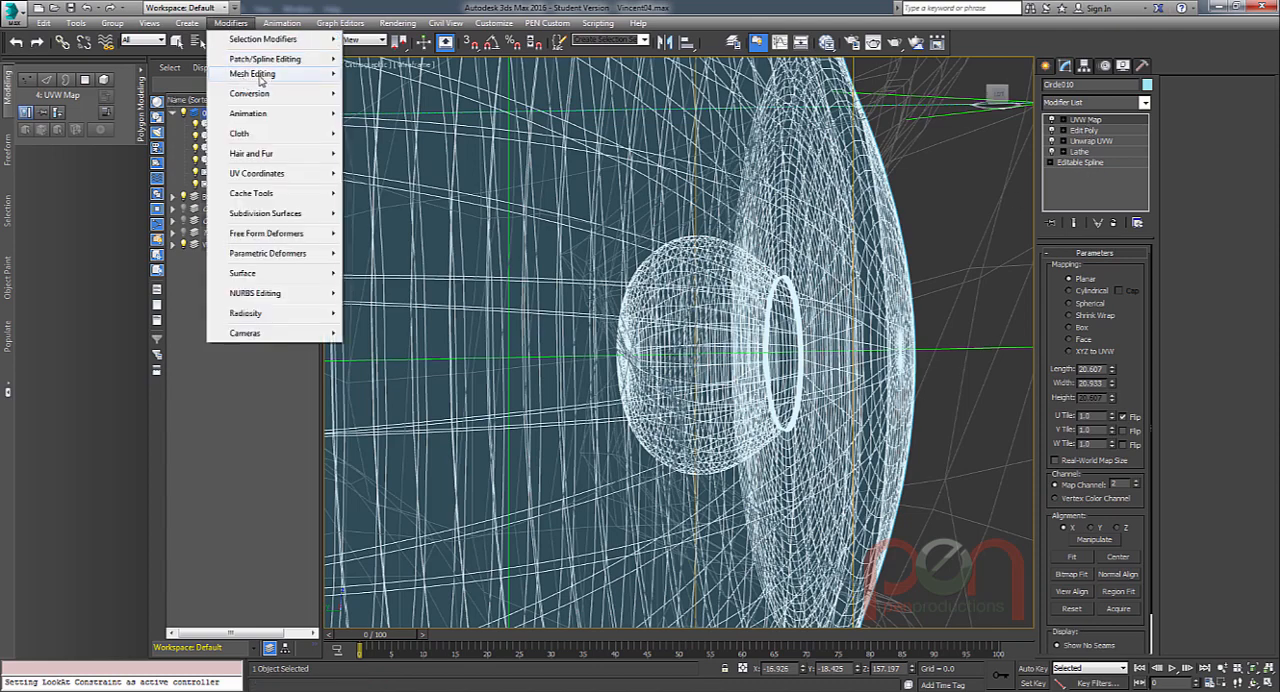
pyautogui.moveTo(262, 76)
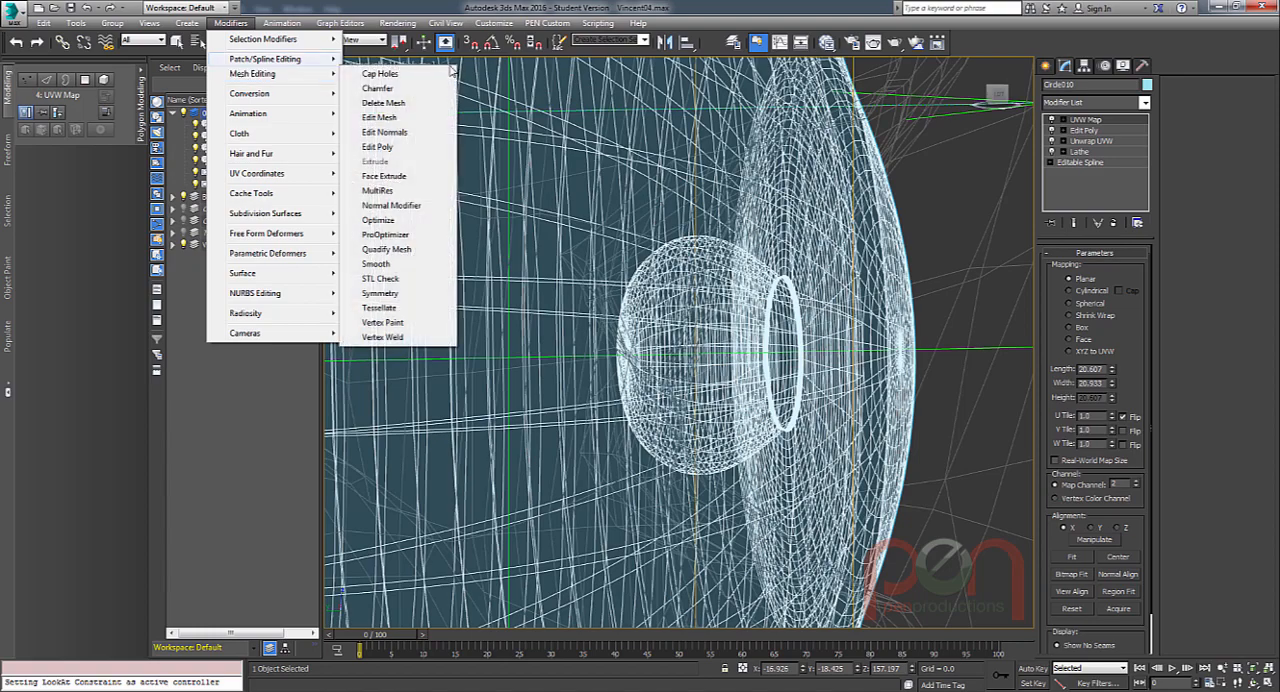
pyautogui.click(400, 147)
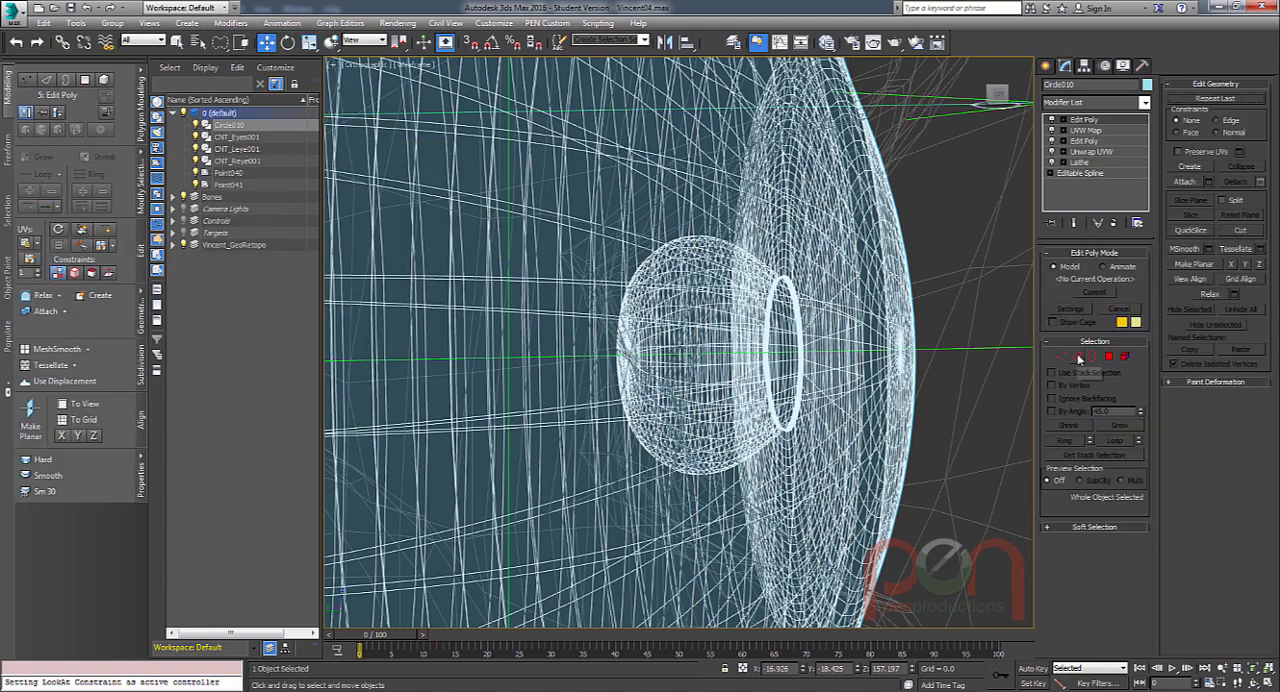
# Select an edge loop at the back of the eyeball's inner pupil pocket and convert it to a vertex selection.
pyautogui.click(1076, 356)
pyautogui.scroll(6, 659, 259)
pyautogui.keyDown('alt'); pyautogui.moveTo(696, 297); pyautogui.dragTo(724, 322, button='middle'); pyautogui.keyUp('alt')
pyautogui.scroll(-3, 691, 309)
pyautogui.moveTo(724, 322); pyautogui.dragTo(652, 336, button='middle')
pyautogui.moveTo(652, 336)
pyautogui.keyDown('alt'); pyautogui.mouseDown(button='middle')
pyautogui.moveTo(630, 338)
pyautogui.moveTo(642, 340)
pyautogui.mouseUp(button='middle'); pyautogui.keyUp('alt')
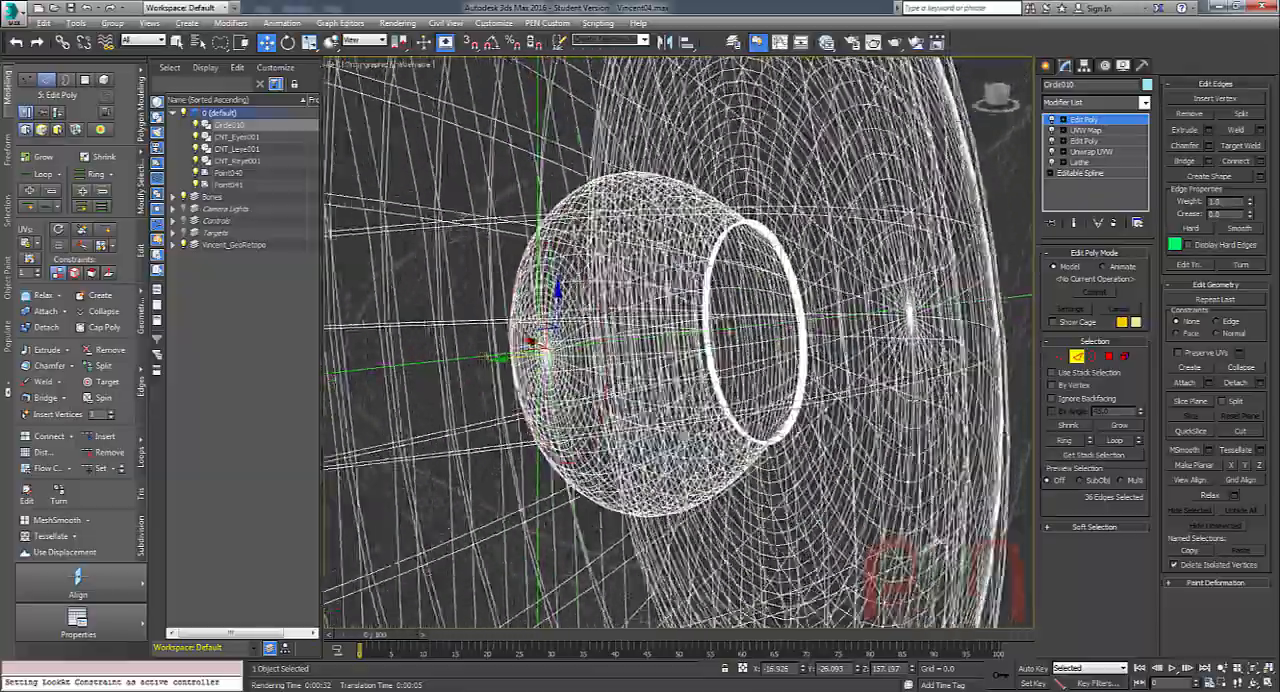
pyautogui.rightClick(572, 296)
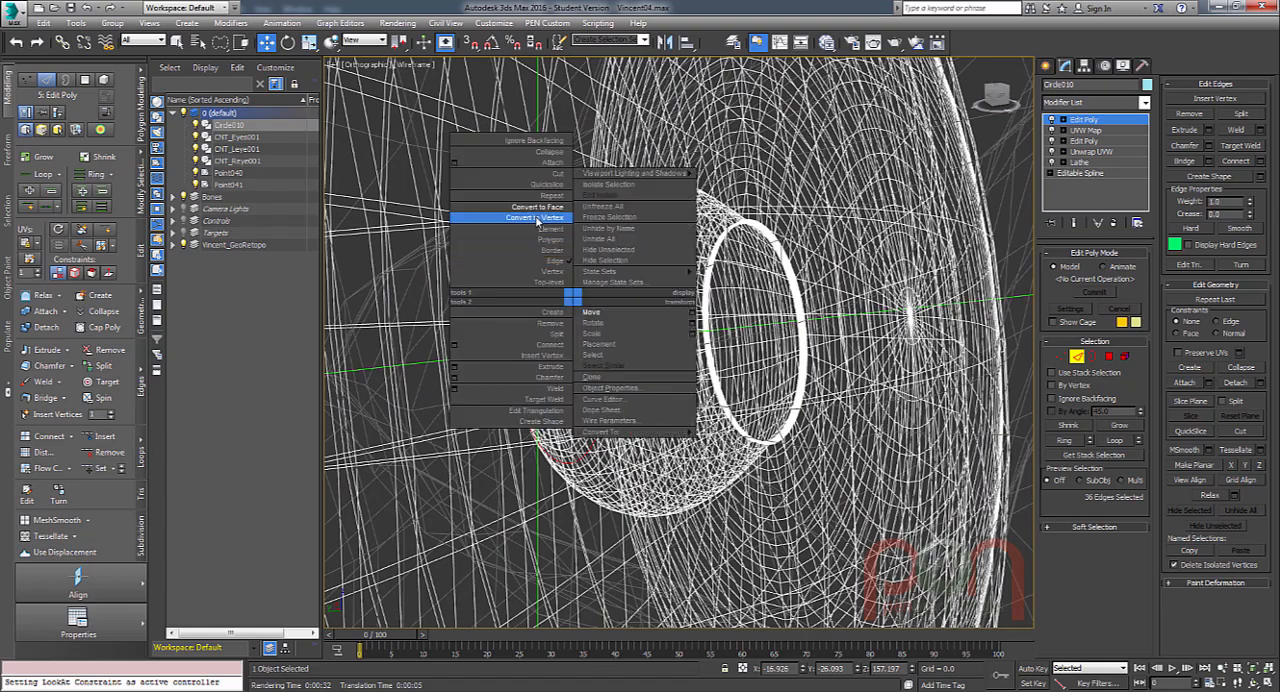
pyautogui.click(537, 221)
pyautogui.moveTo(562, 284)
pyautogui.keyDown('alt'); pyautogui.mouseDown(button='middle')
pyautogui.moveTo(598, 288)
pyautogui.moveTo(560, 292)
pyautogui.mouseUp(button='middle'); pyautogui.keyUp('alt')
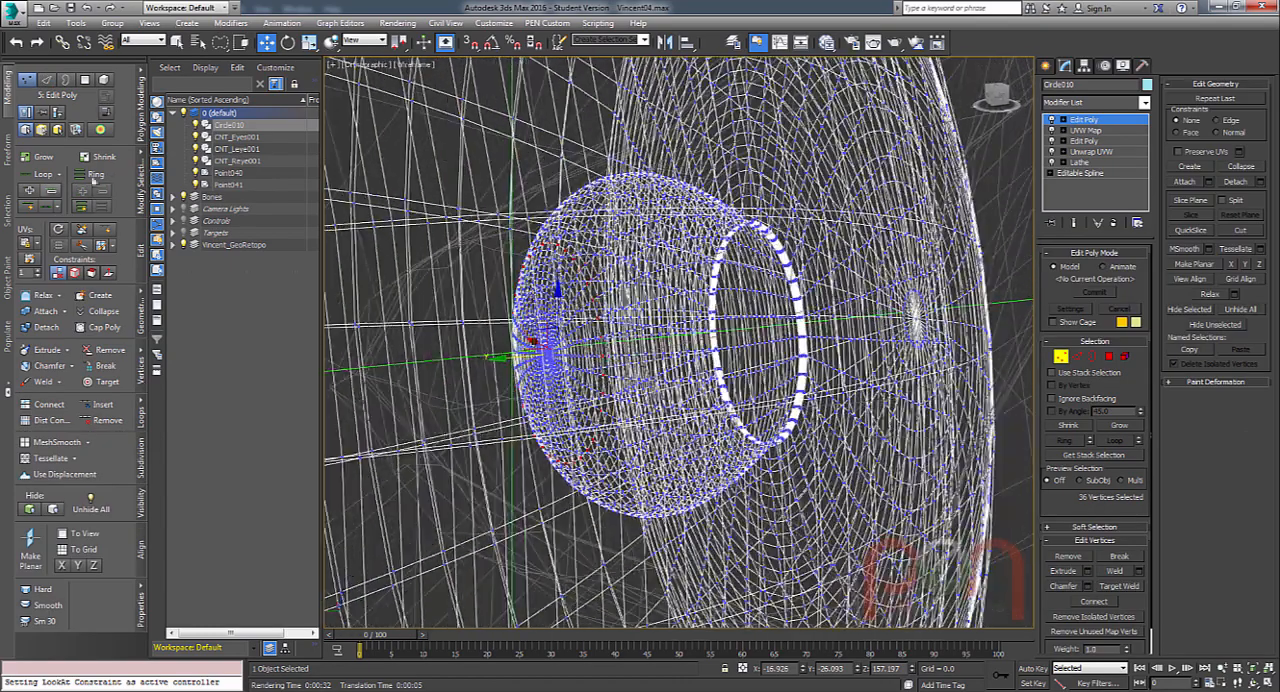
# Grow the vertex selection from the back of the pupil pocket across its walls towards the front opening.
pyautogui.click(45, 159)
pyautogui.click(45, 159)
pyautogui.click(45, 159)
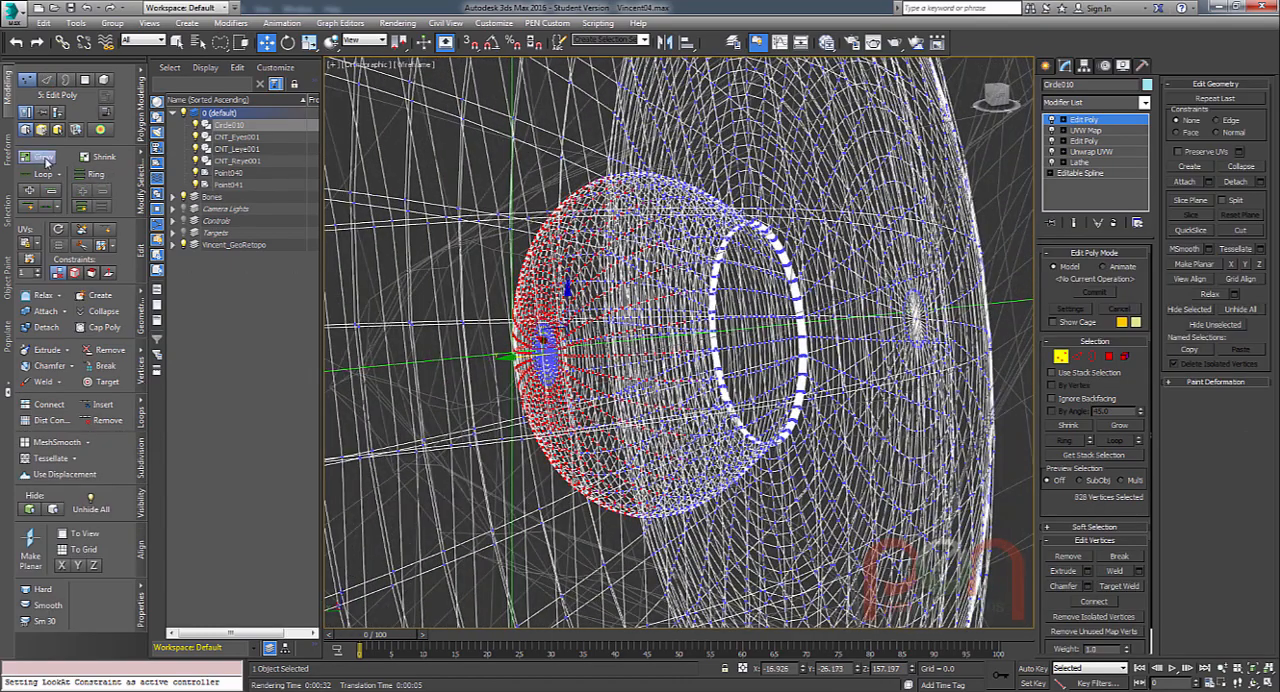
pyautogui.click(45, 159)
pyautogui.click(45, 159)
pyautogui.click(45, 159)
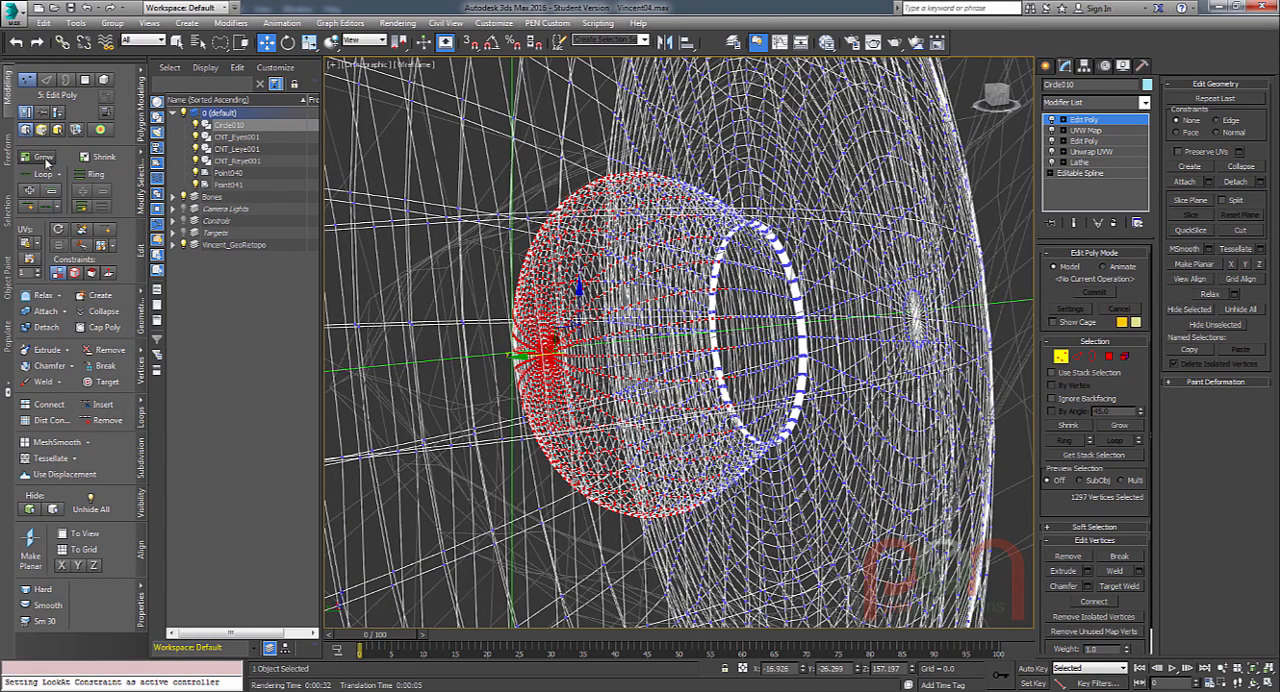
pyautogui.click(45, 159)
pyautogui.click(45, 159)
pyautogui.click(45, 159)
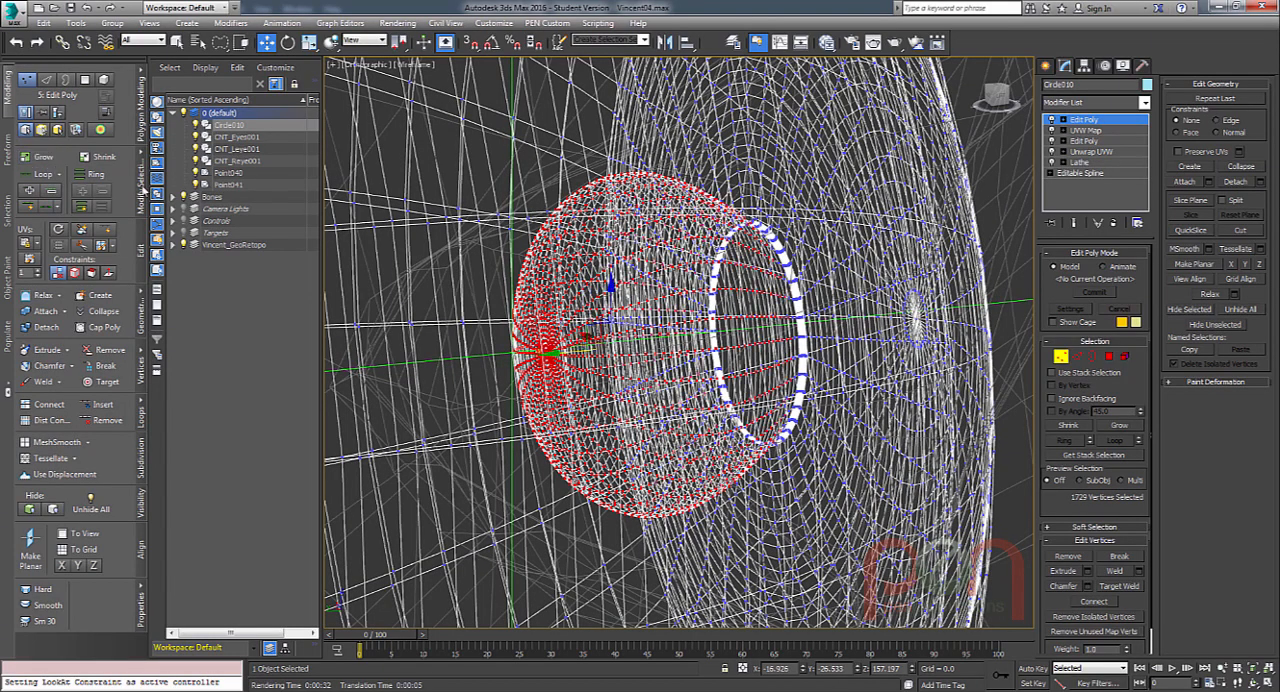
# Extend the vertex selection ring by ring until it covers the whole rounded rim of the pupil opening.
pyautogui.scroll(10, 778, 265)
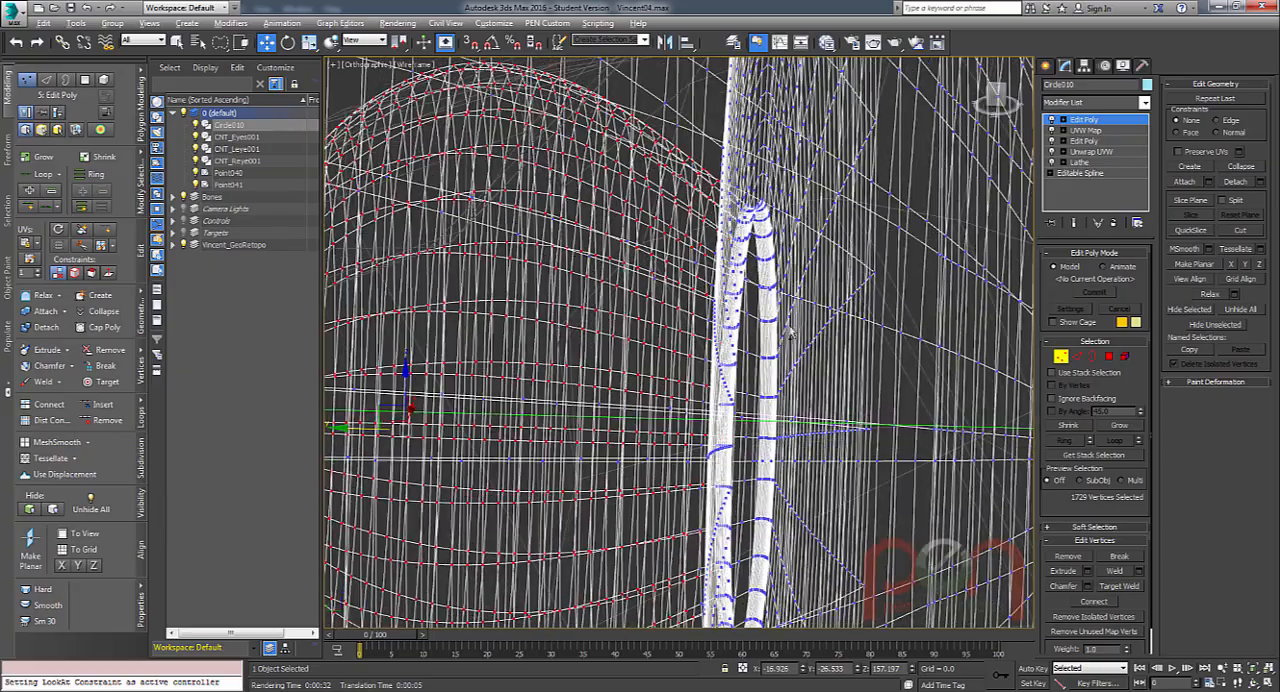
pyautogui.keyDown('alt'); pyautogui.moveTo(789, 332); pyautogui.dragTo(475, 349, button='middle'); pyautogui.keyUp('alt')
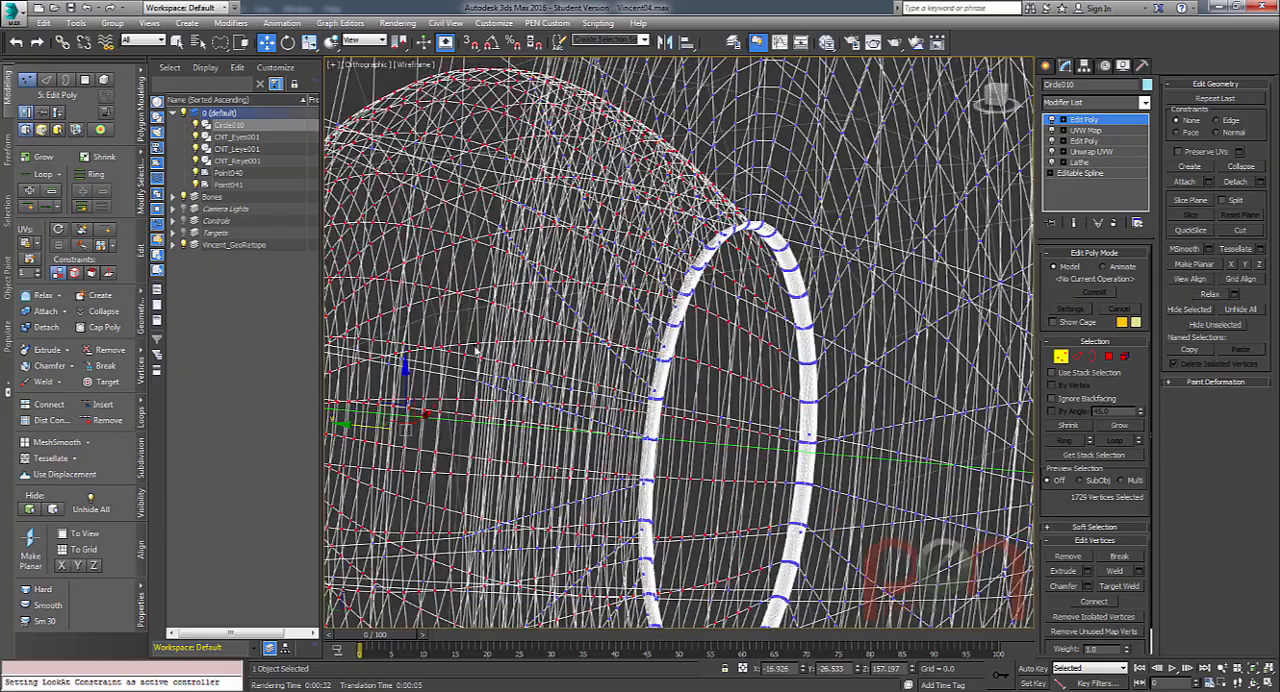
pyautogui.click(43, 158)
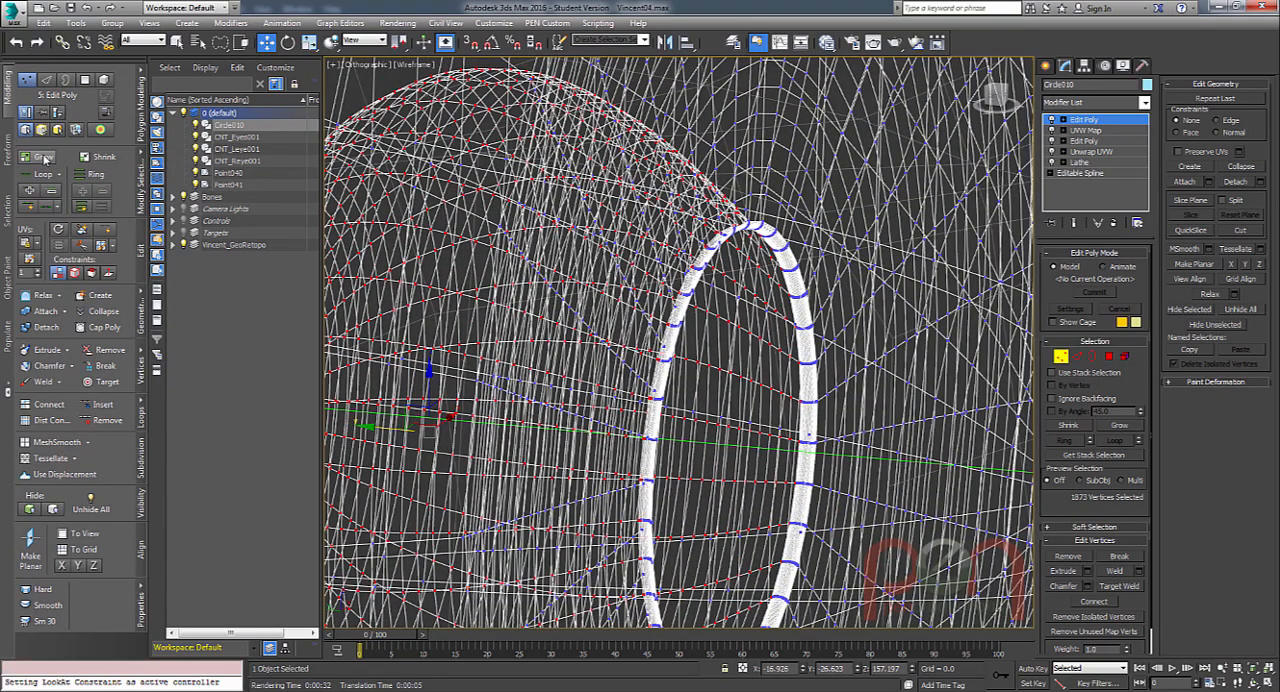
pyautogui.click(44, 158)
pyautogui.click(44, 158)
pyautogui.click(44, 158)
pyautogui.click(44, 158)
pyautogui.click(44, 158)
pyautogui.click(44, 158)
pyautogui.click(44, 158)
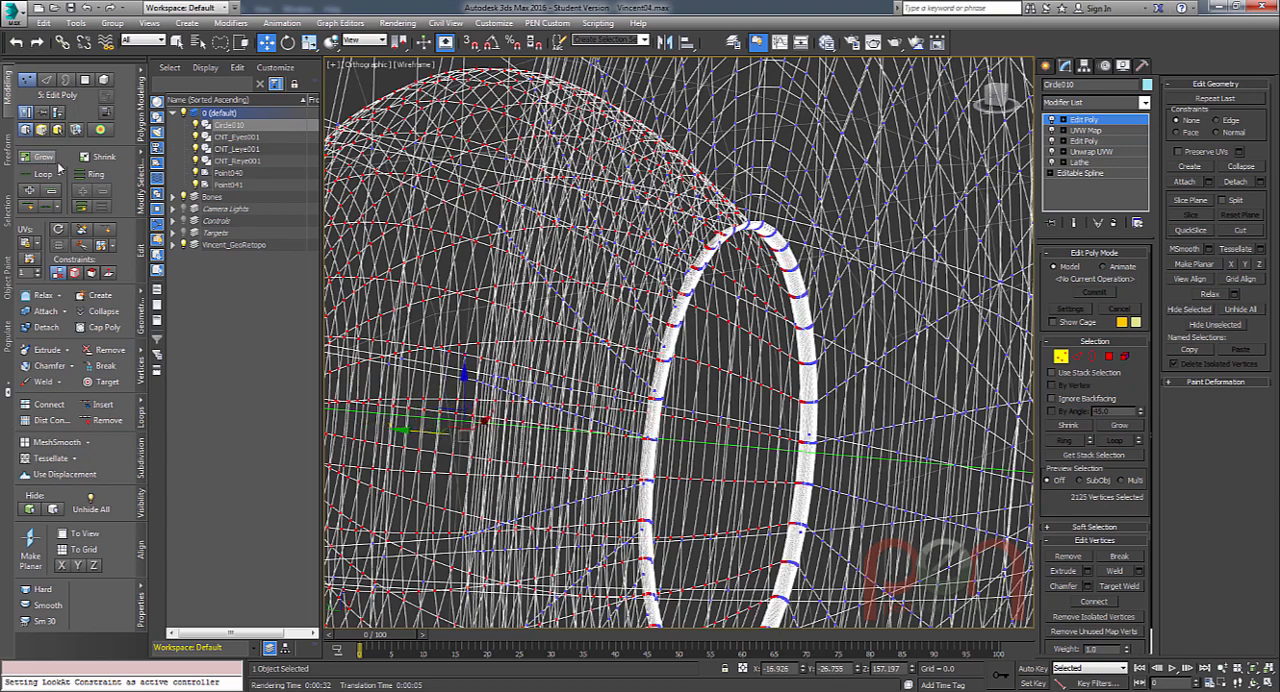
pyautogui.keyDown('alt'); pyautogui.moveTo(835, 302); pyautogui.dragTo(836, 334, button='middle'); pyautogui.keyUp('alt')
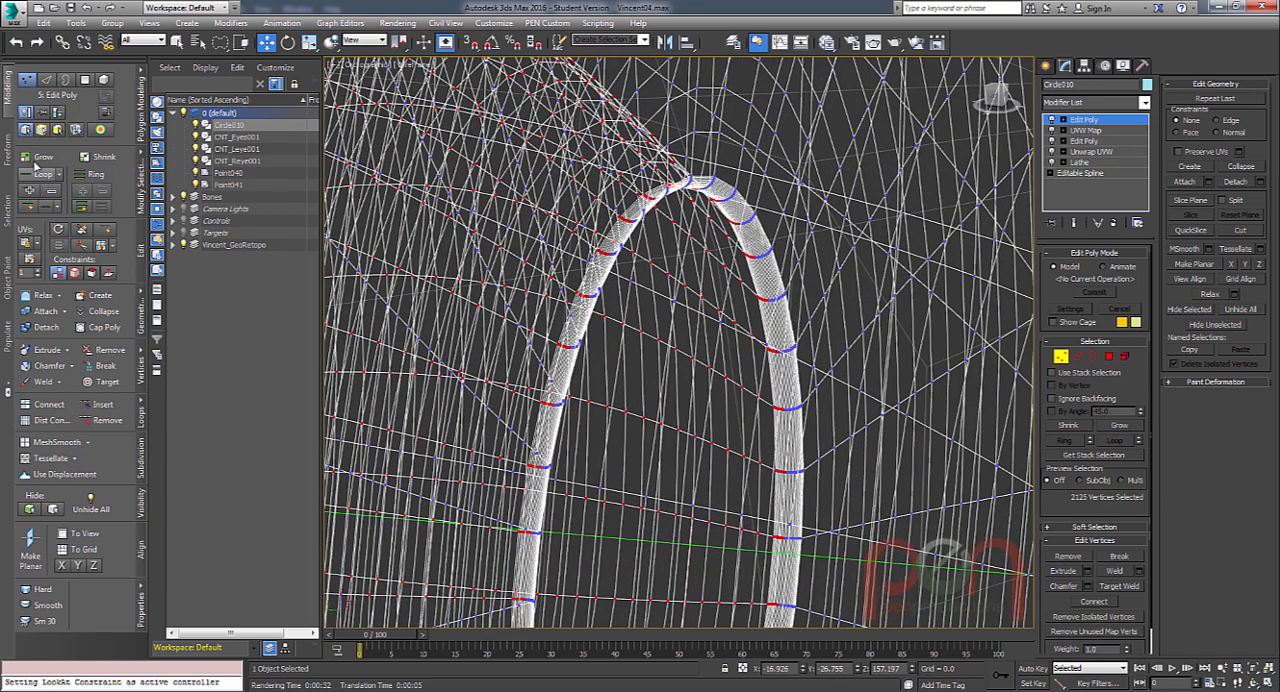
pyautogui.click(44, 159)
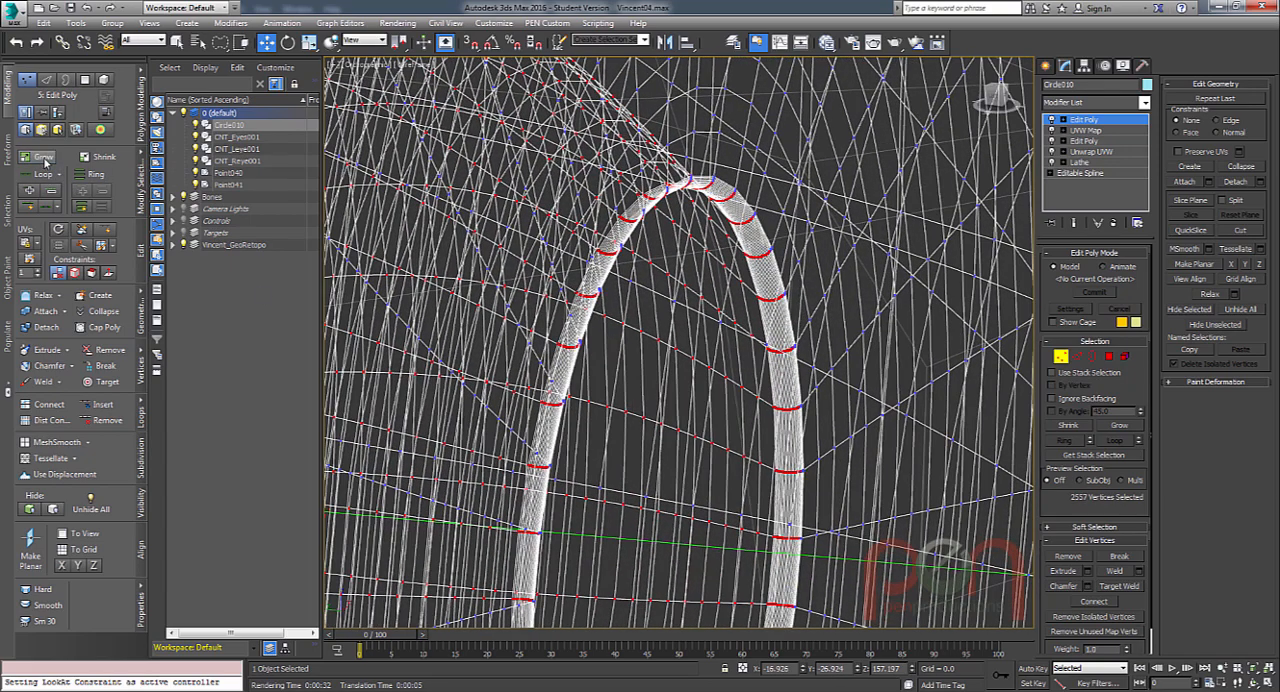
pyautogui.click(44, 158)
pyautogui.click(44, 158)
pyautogui.keyDown('alt'); pyautogui.moveTo(712, 287); pyautogui.dragTo(748, 240, button='middle'); pyautogui.keyUp('alt')
pyautogui.scroll(5, 750, 215)
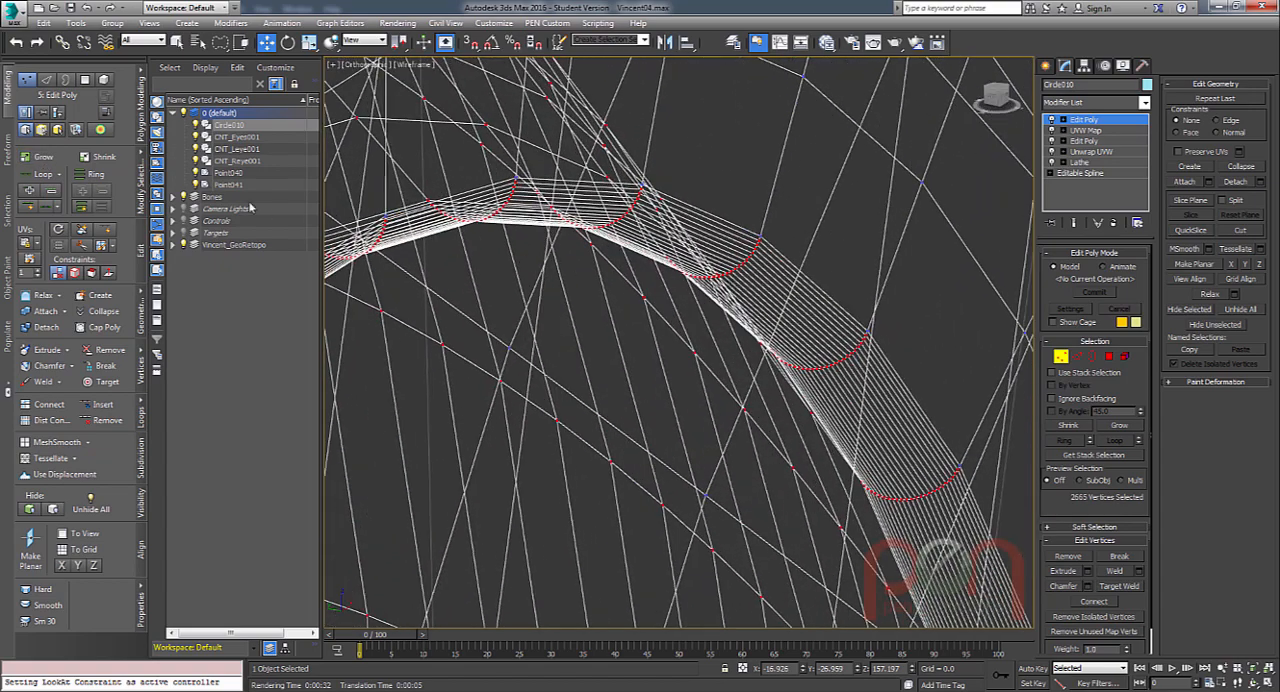
pyautogui.click(44, 158)
pyautogui.scroll(-8, 742, 290)
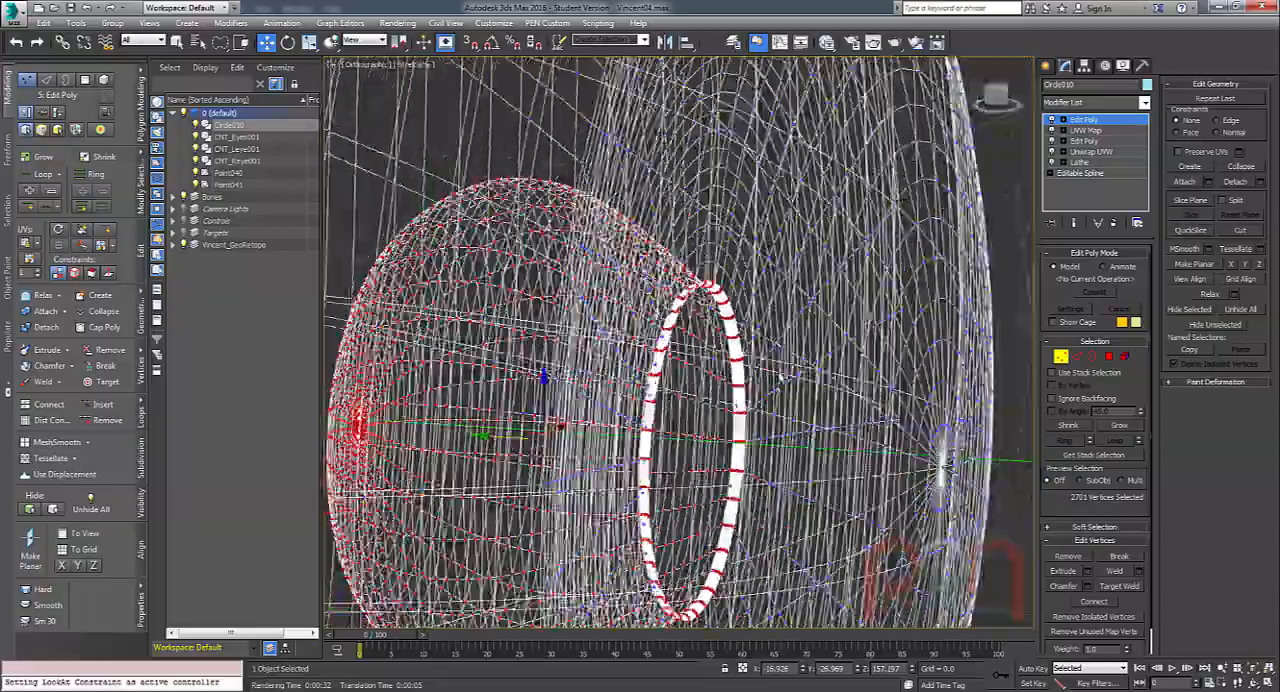
pyautogui.keyDown('alt'); pyautogui.moveTo(742, 290); pyautogui.dragTo(640, 305, button='middle'); pyautogui.keyUp('alt')
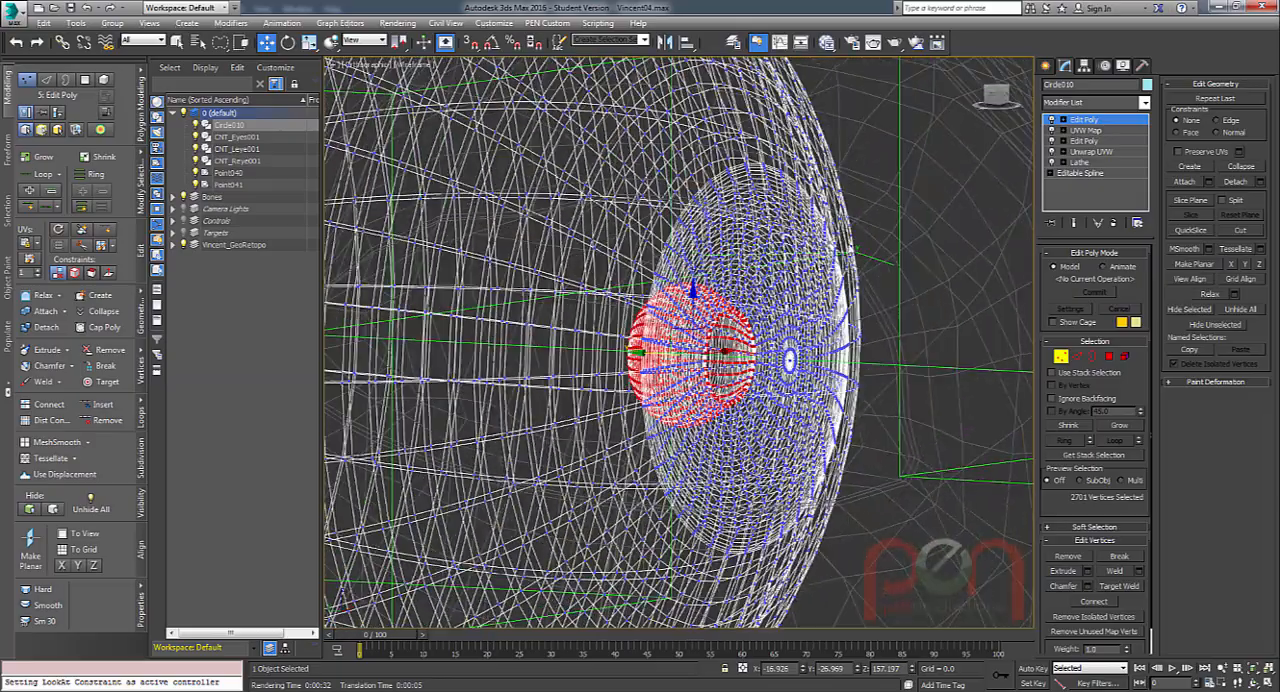
# Enable soft selection for the pupil vertices and set its falloff to 2.822.
pyautogui.click(1083, 528)
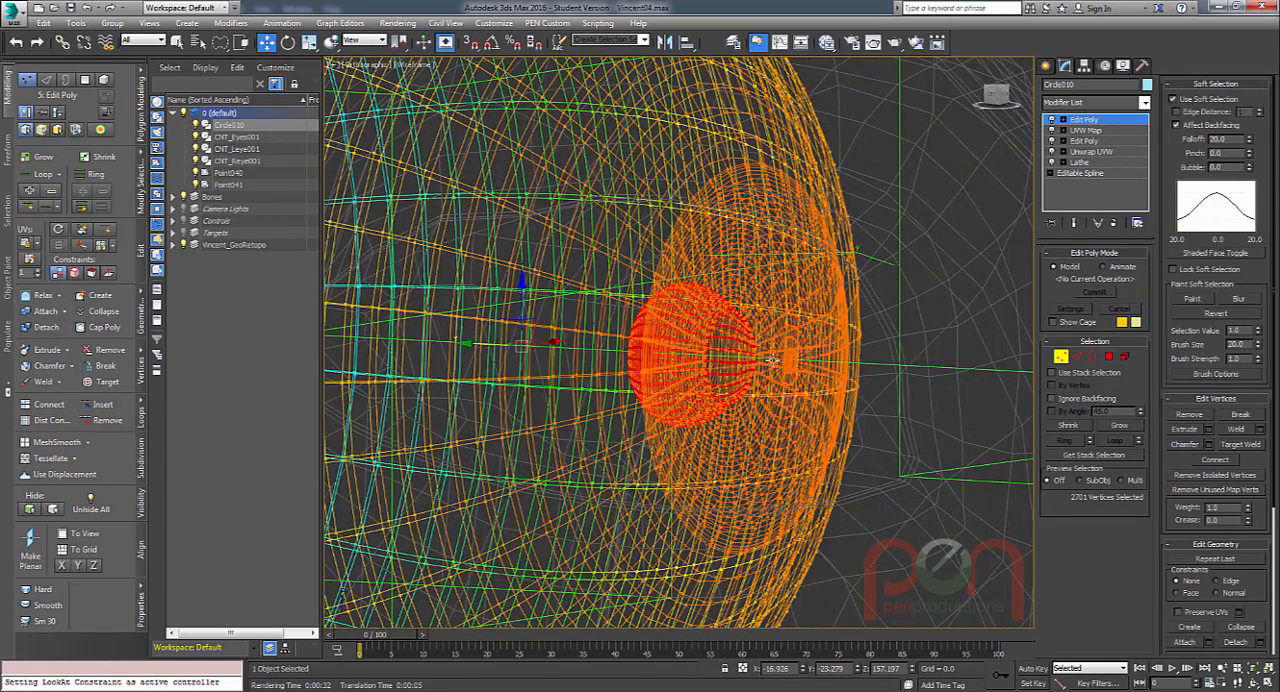
pyautogui.keyDown('alt'); pyautogui.moveTo(725, 160); pyautogui.dragTo(740, 225, button='middle'); pyautogui.keyUp('alt')
pyautogui.scroll(-5, 706, 375)
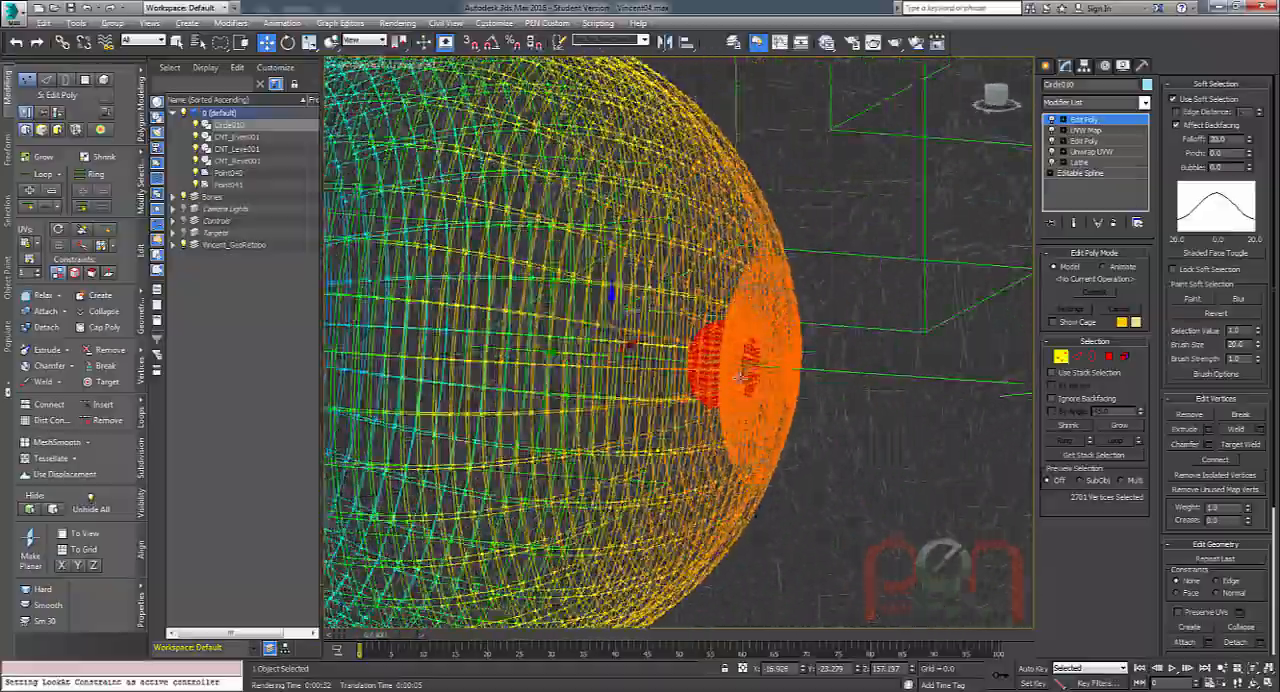
pyautogui.keyDown('alt'); pyautogui.moveTo(706, 375); pyautogui.dragTo(835, 338, button='middle'); pyautogui.keyUp('alt')
pyautogui.scroll(2, 718, 344)
pyautogui.moveTo(1249, 141); pyautogui.dragTo(1258, 180)
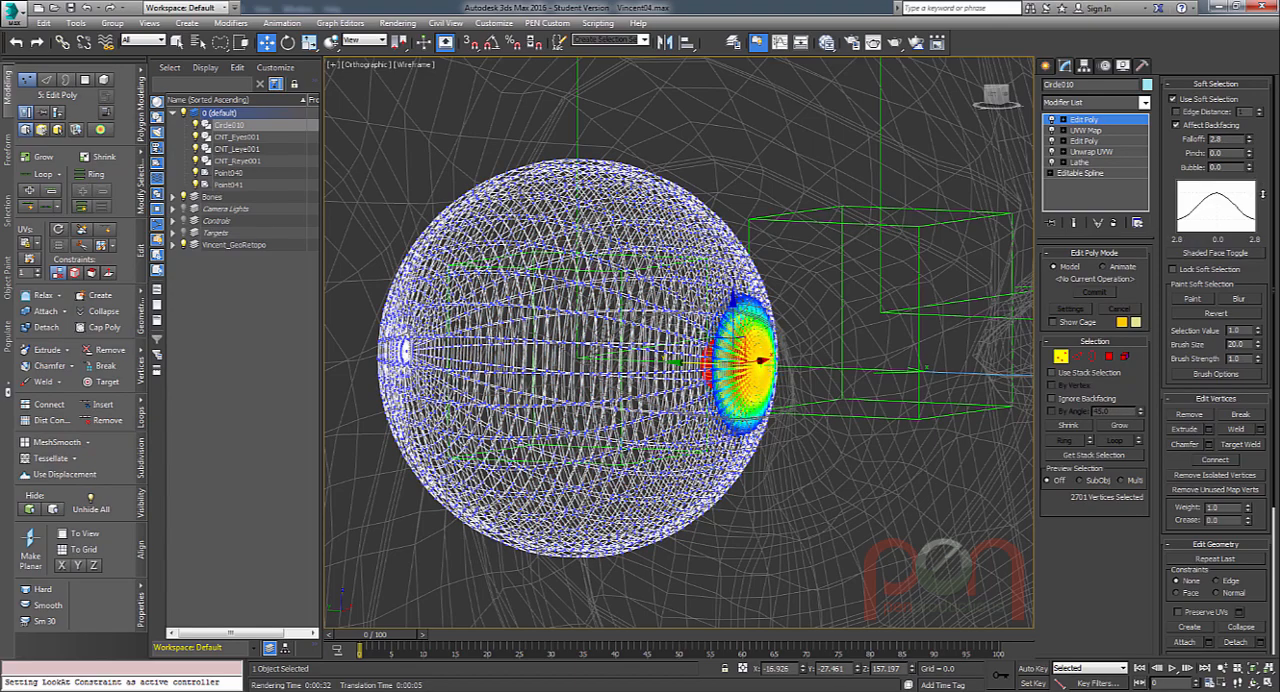
pyautogui.keyDown('alt'); pyautogui.moveTo(764, 366); pyautogui.dragTo(725, 377, button='middle'); pyautogui.keyUp('alt')
pyautogui.scroll(4, 724, 370)
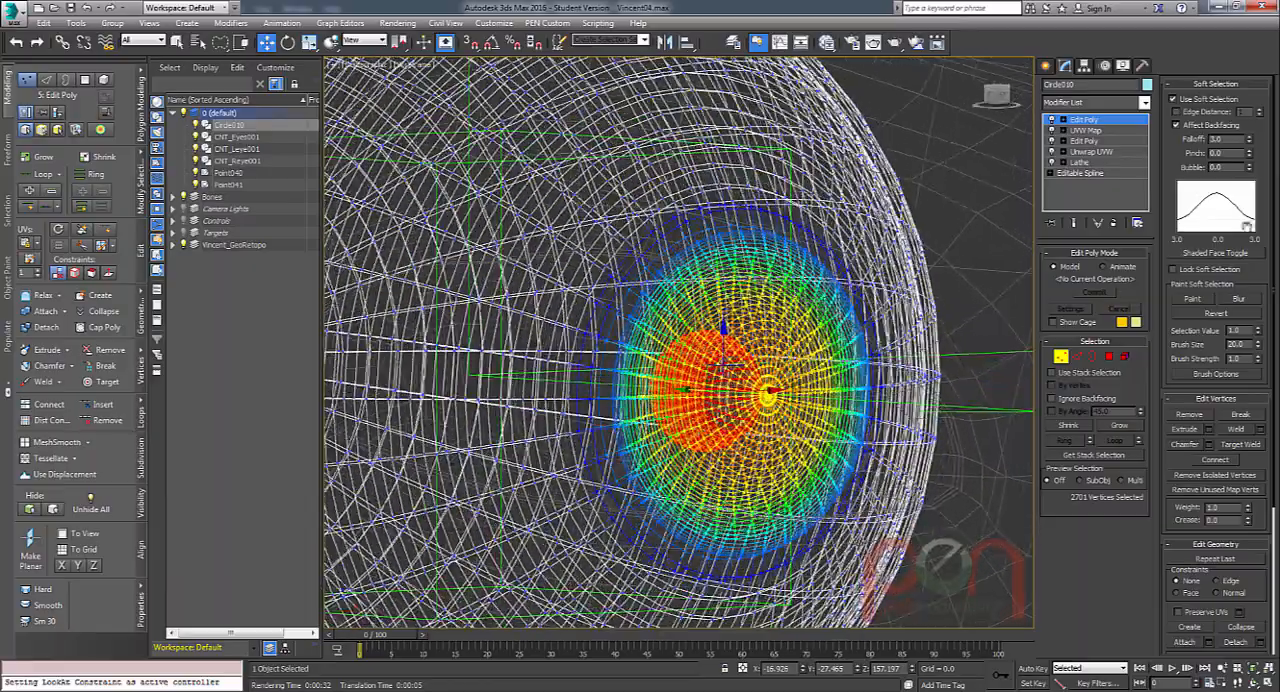
pyautogui.moveTo(1249, 140); pyautogui.dragTo(1241, 147)
# Try scaling the soft-selected pupil vertices and undo the change.
pyautogui.keyDown('alt'); pyautogui.moveTo(860, 342); pyautogui.dragTo(790, 349, button='middle'); pyautogui.keyUp('alt')
pyautogui.press('r')
pyautogui.keyDown('alt'); pyautogui.moveTo(729, 380); pyautogui.dragTo(698, 363, button='middle'); pyautogui.keyUp('alt')
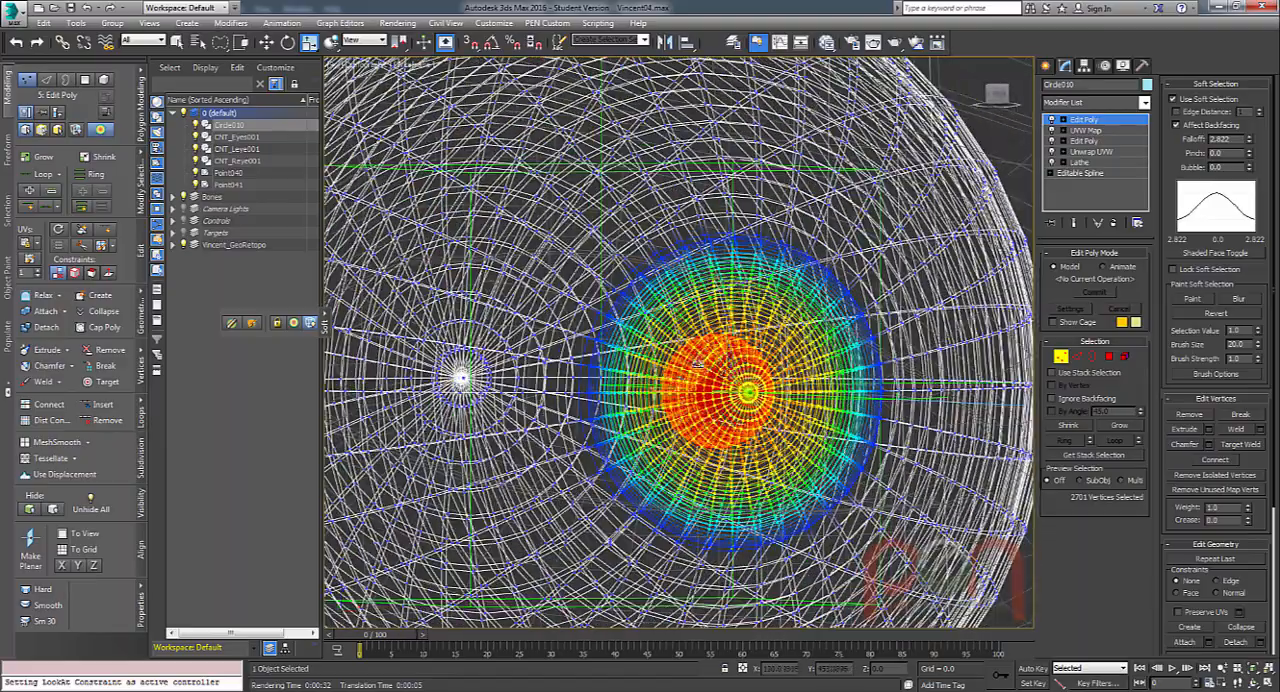
pyautogui.moveTo(701, 359); pyautogui.dragTo(705, 366)
pyautogui.hotkey('ctrl', 'x')
pyautogui.keyDown('alt'); pyautogui.moveTo(705, 366); pyautogui.dragTo(590, 370, button='middle'); pyautogui.keyUp('alt')
pyautogui.hotkey('ctrl', 'x')
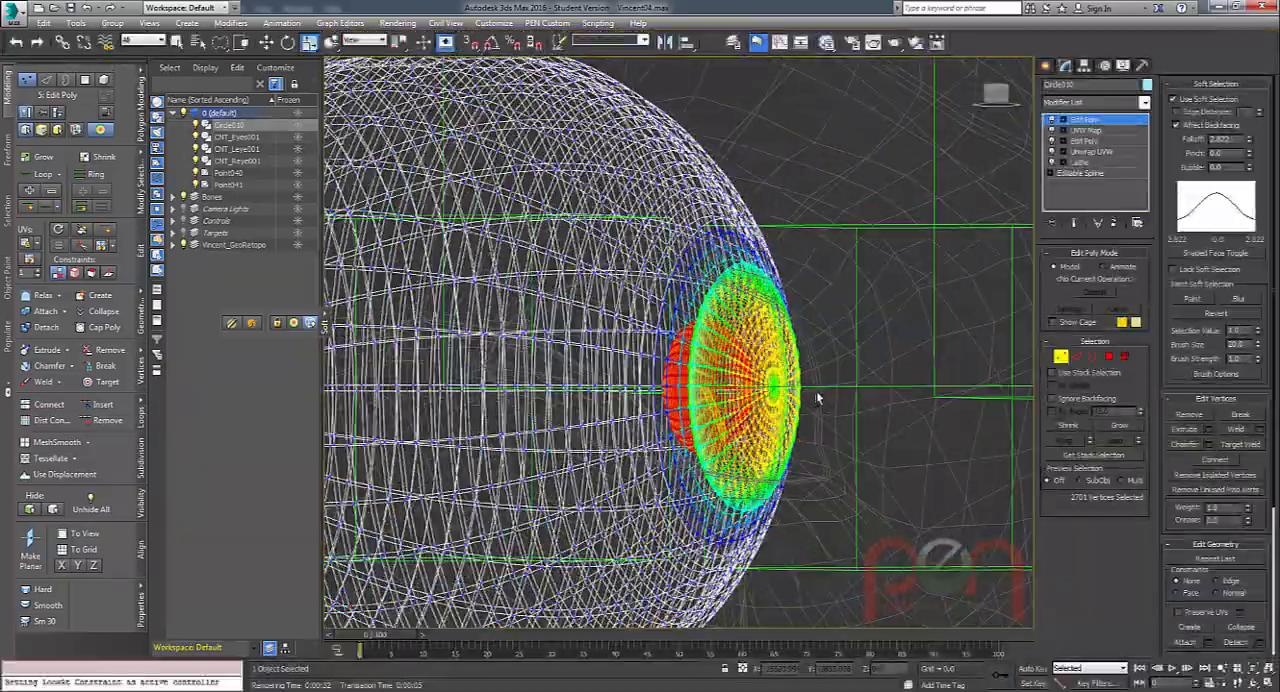
pyautogui.hotkey('ctrl', 'z')
# Limit the soft selection by edge distance and set that distance to about 45 so it spreads across the iris.
pyautogui.keyDown('alt'); pyautogui.moveTo(806, 406); pyautogui.dragTo(806, 349, button='middle'); pyautogui.keyUp('alt')
pyautogui.scroll(-2, 816, 400)
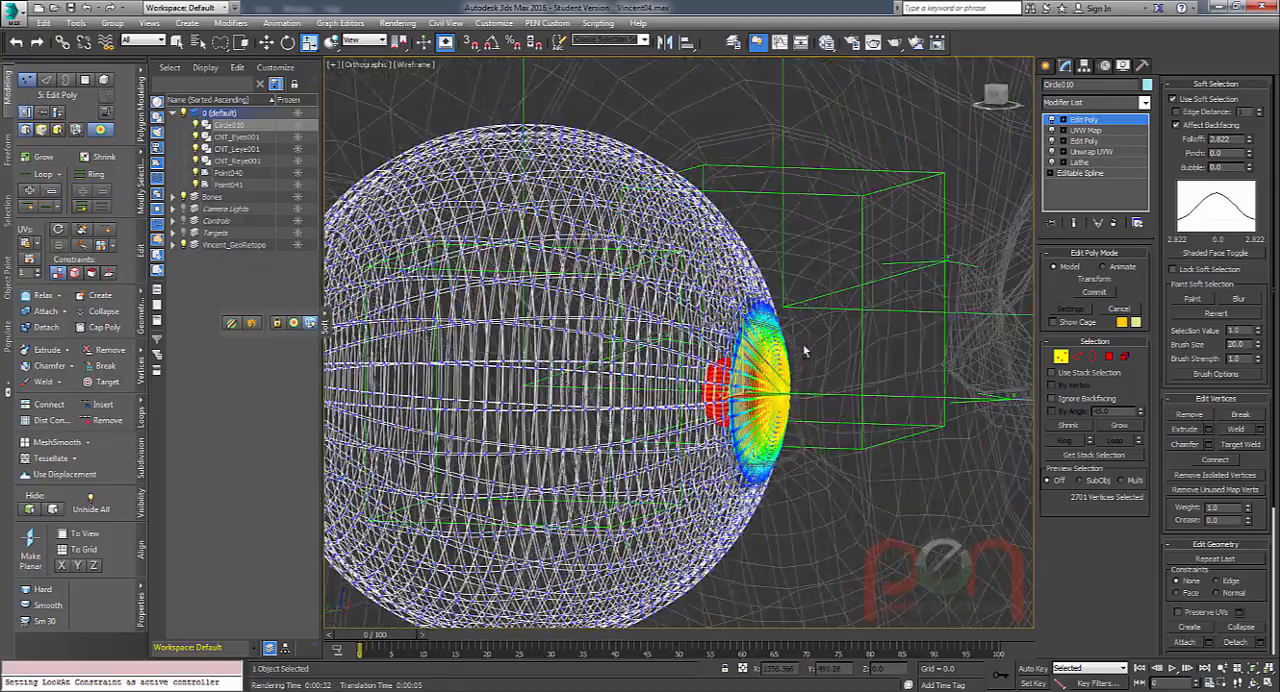
pyautogui.scroll(2, 806, 350)
pyautogui.click(1184, 112)
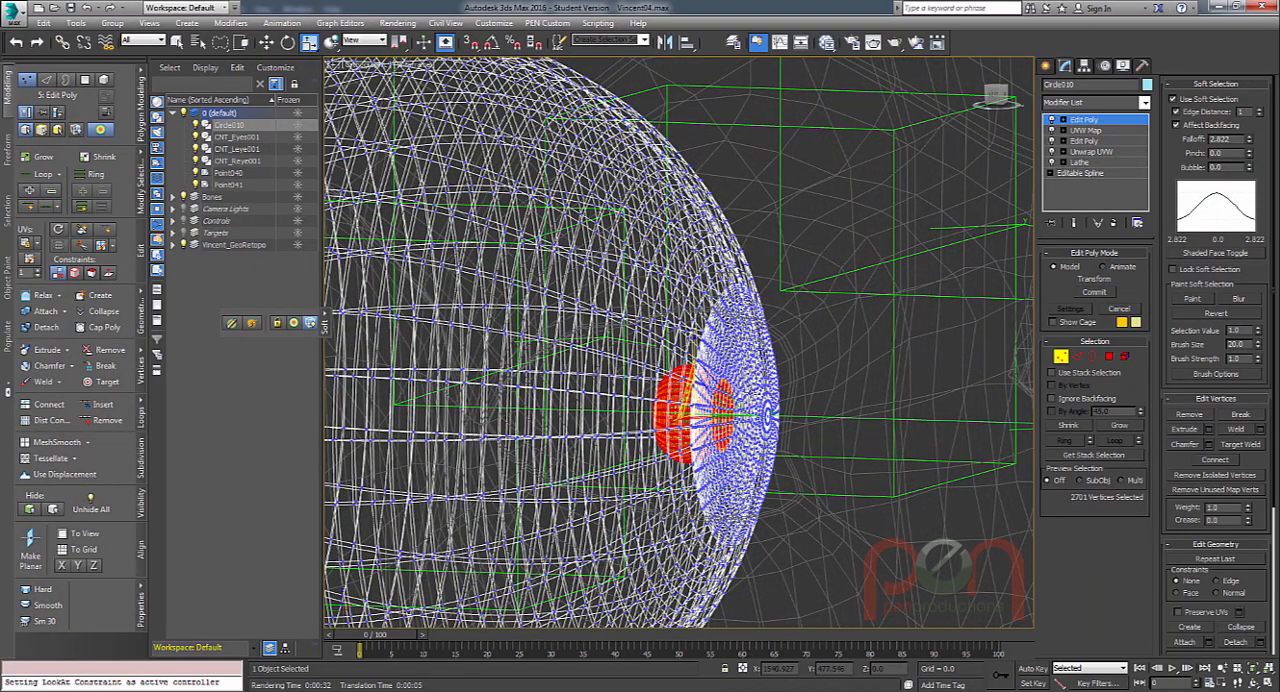
pyautogui.scroll(2, 727, 405)
pyautogui.keyDown('alt'); pyautogui.moveTo(727, 405); pyautogui.dragTo(660, 396, button='middle'); pyautogui.keyUp('alt')
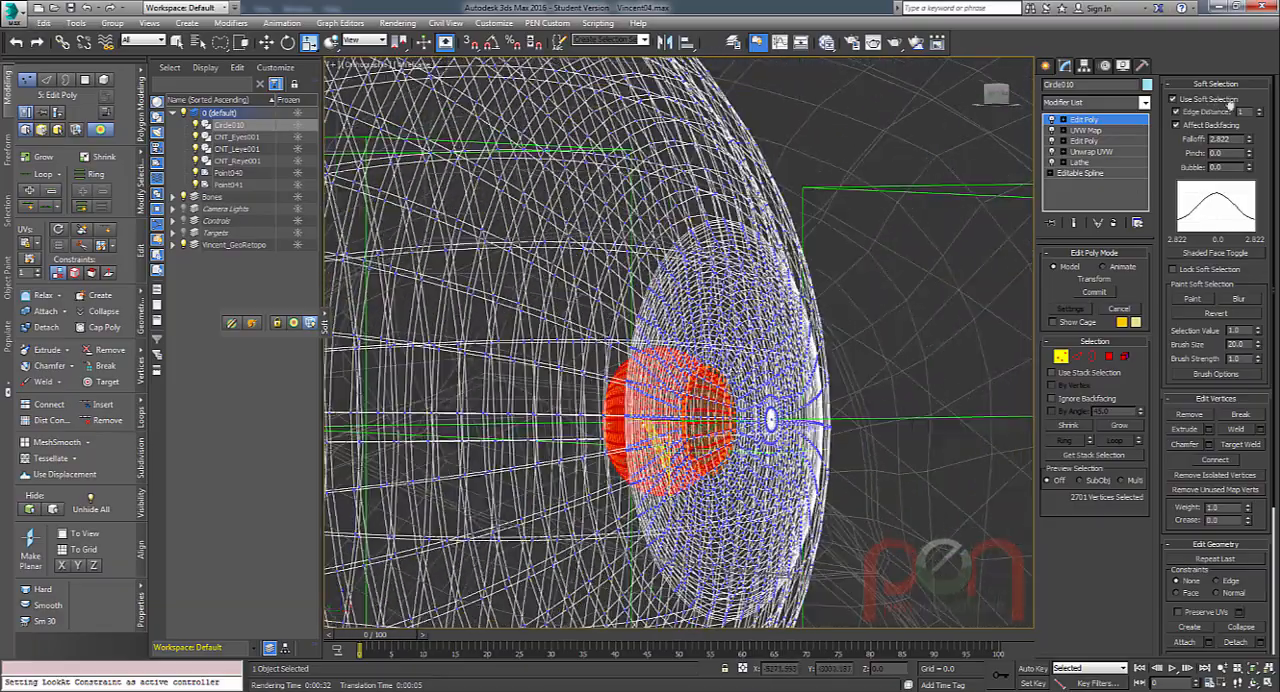
pyautogui.moveTo(1250, 111); pyautogui.dragTo(1256, 78)
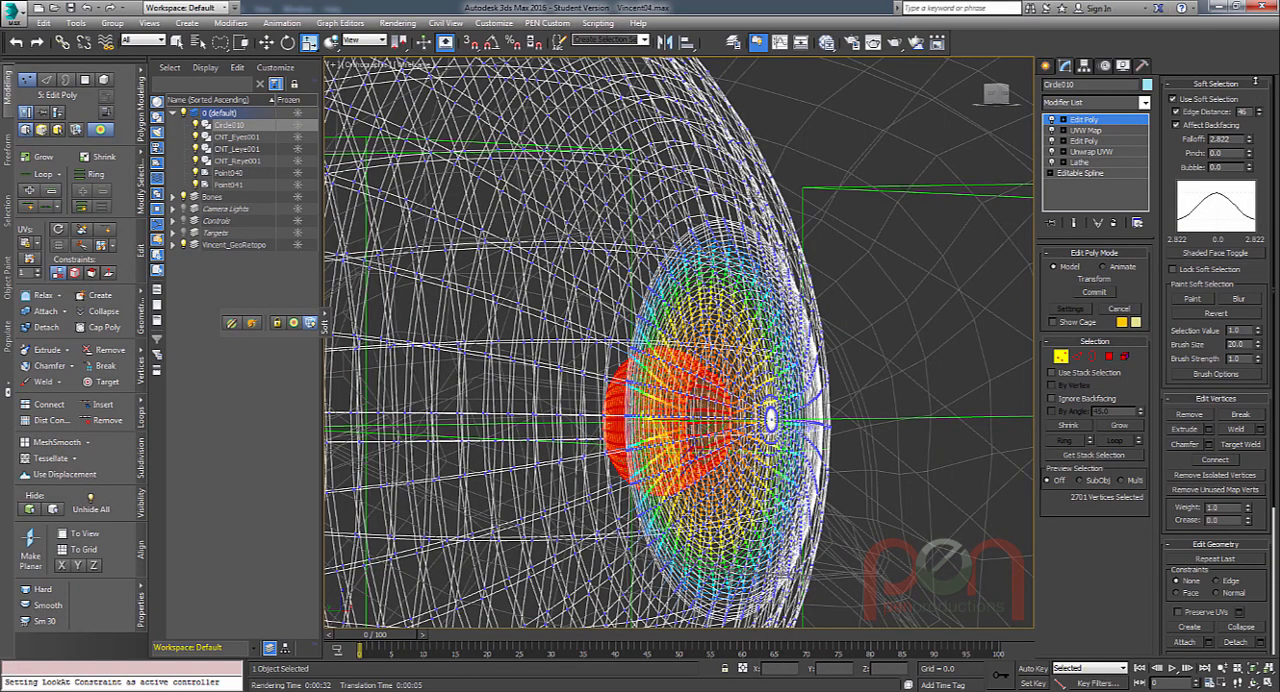
# Try scaling the soft-selected pupil vertices larger and smaller with the current edge distance, and undo the scaling.
pyautogui.keyDown('alt'); pyautogui.moveTo(812, 386); pyautogui.dragTo(710, 248, button='middle'); pyautogui.keyUp('alt')
pyautogui.scroll(2, 842, 382)
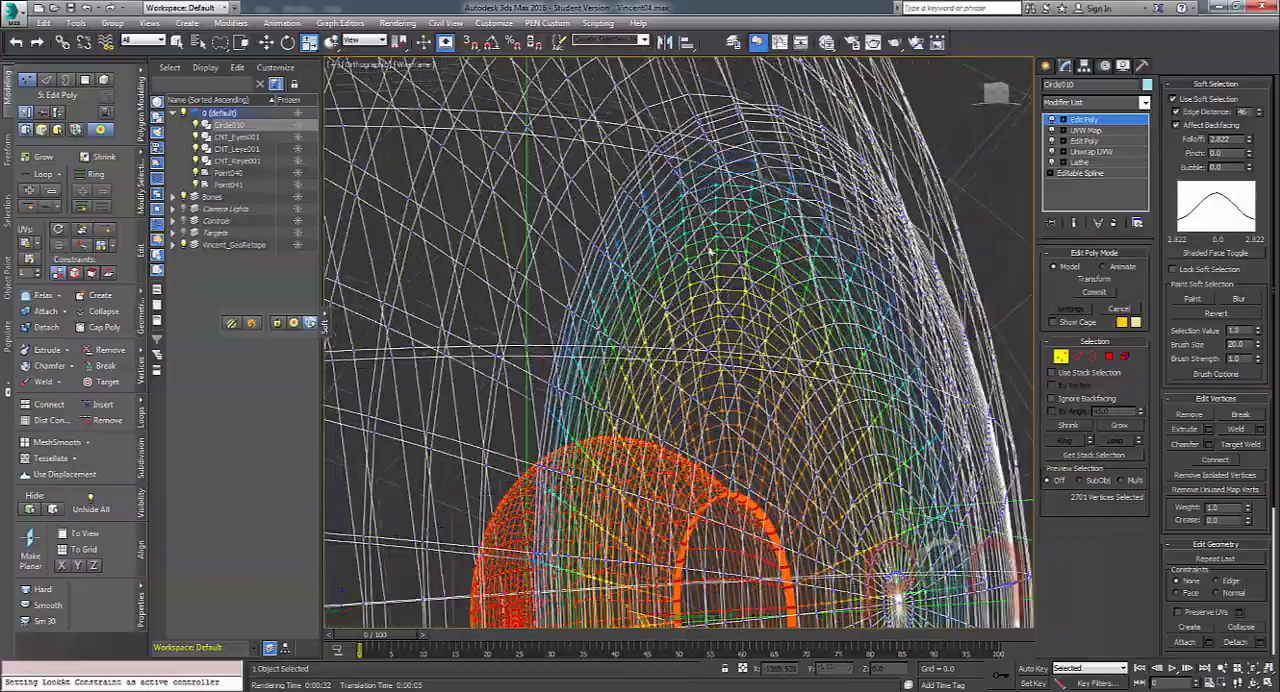
pyautogui.keyDown('alt'); pyautogui.moveTo(710, 160); pyautogui.dragTo(714, 163, button='middle'); pyautogui.keyUp('alt')
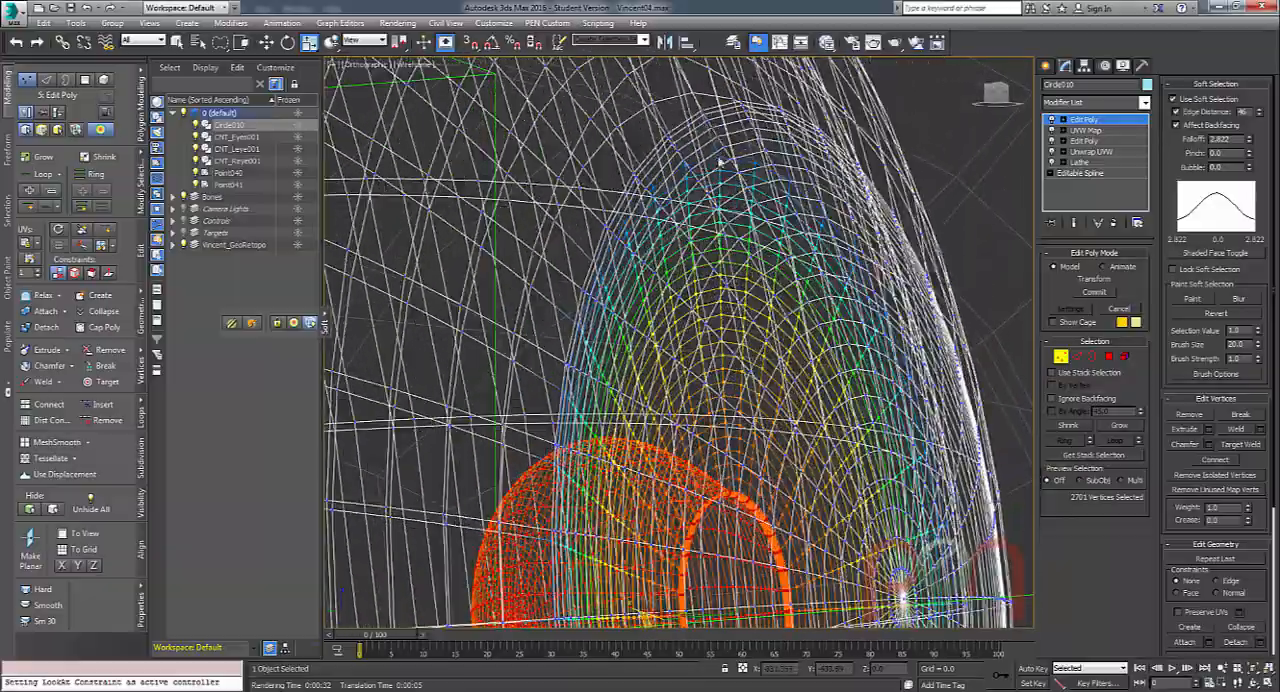
pyautogui.scroll(-4, 730, 358)
pyautogui.keyDown('alt'); pyautogui.moveTo(740, 370); pyautogui.dragTo(605, 320, button='middle'); pyautogui.keyUp('alt')
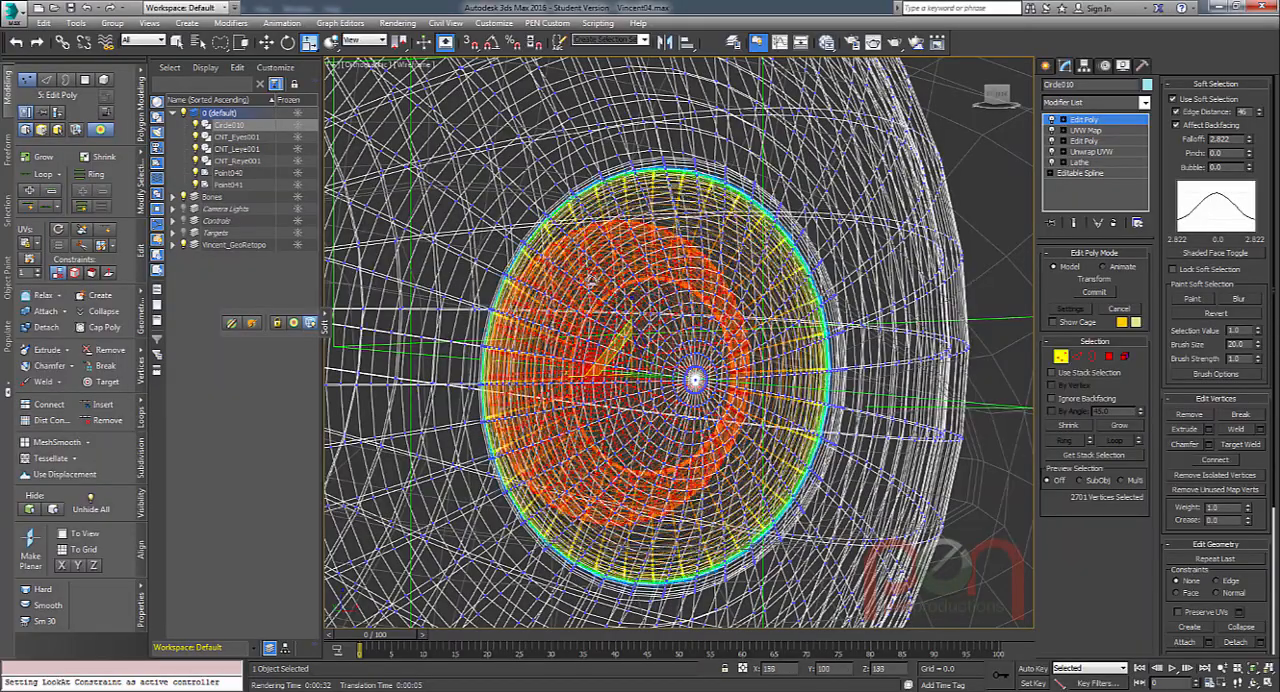
pyautogui.moveTo(592, 281); pyautogui.dragTo(600, 326)
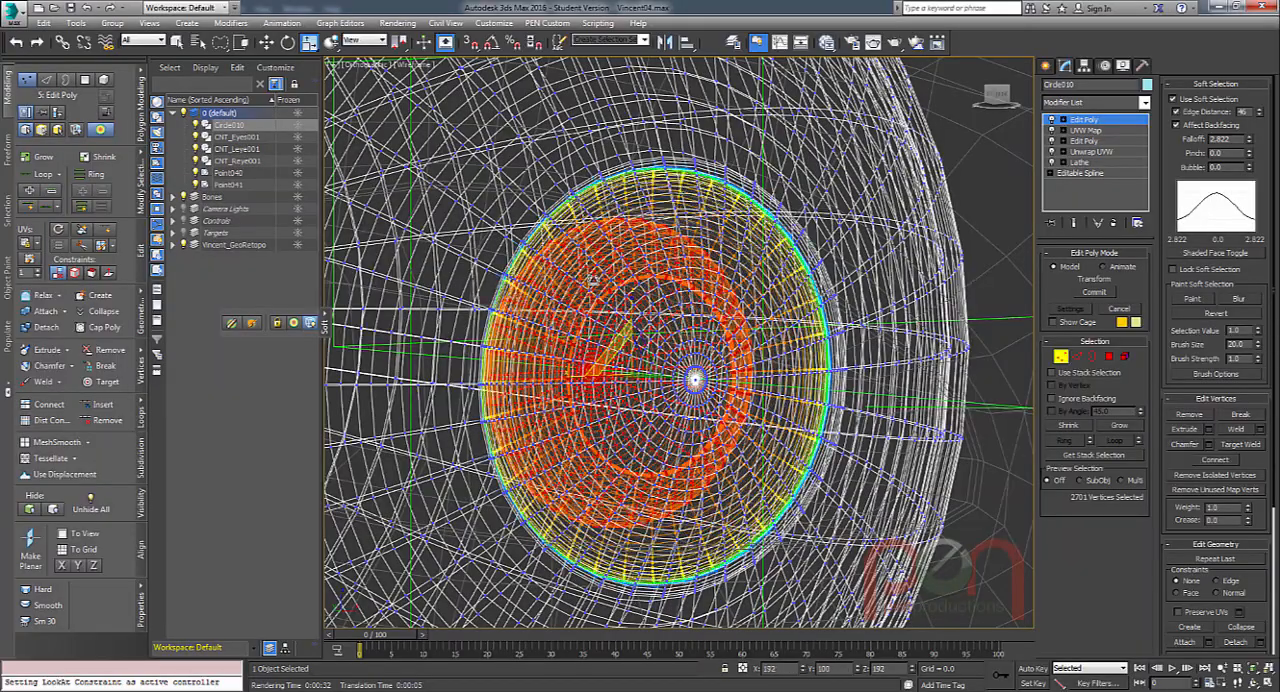
pyautogui.moveTo(610, 341); pyautogui.dragTo(607, 314)
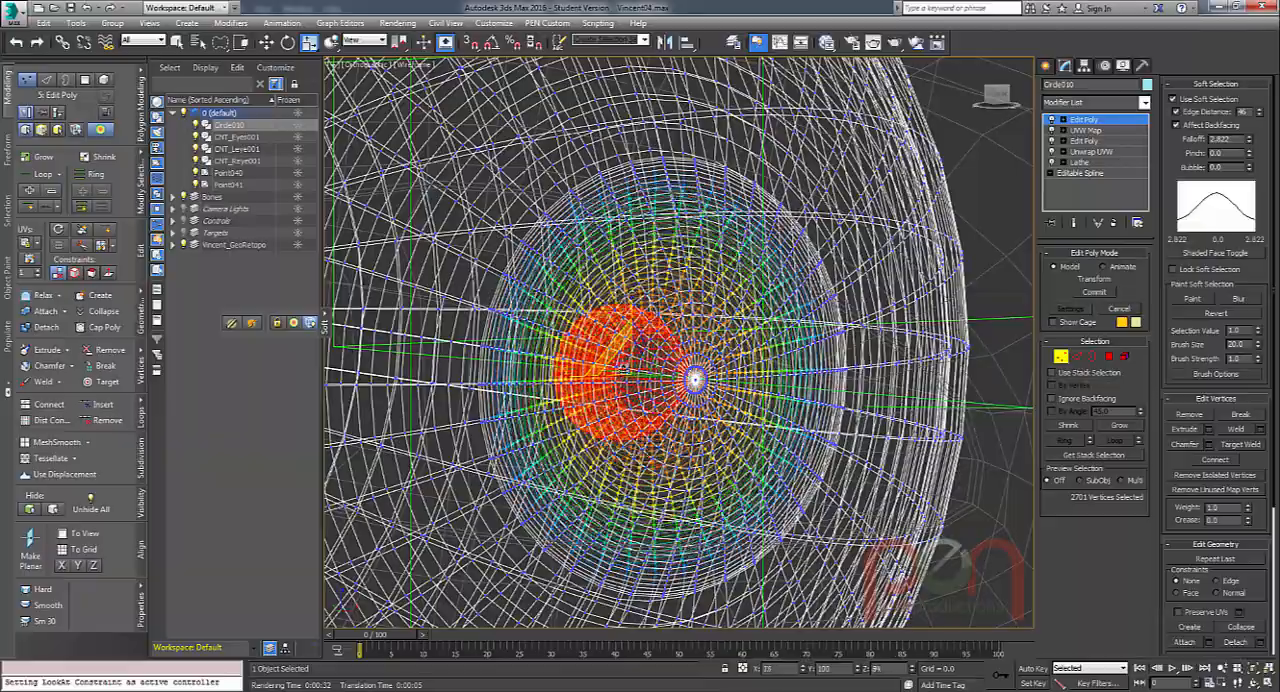
pyautogui.moveTo(626, 388); pyautogui.dragTo(622, 348)
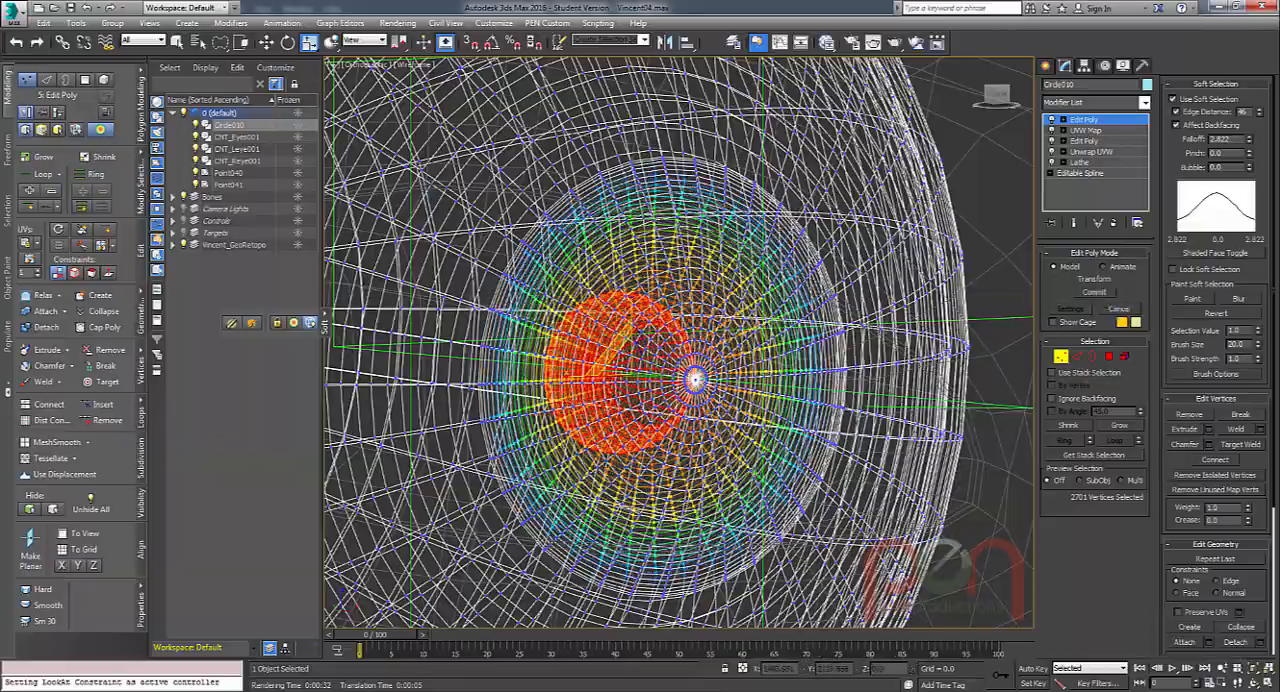
pyautogui.keyDown('alt'); pyautogui.moveTo(622, 350); pyautogui.dragTo(622, 384, button='middle'); pyautogui.keyUp('alt')
pyautogui.scroll(2, 622, 384)
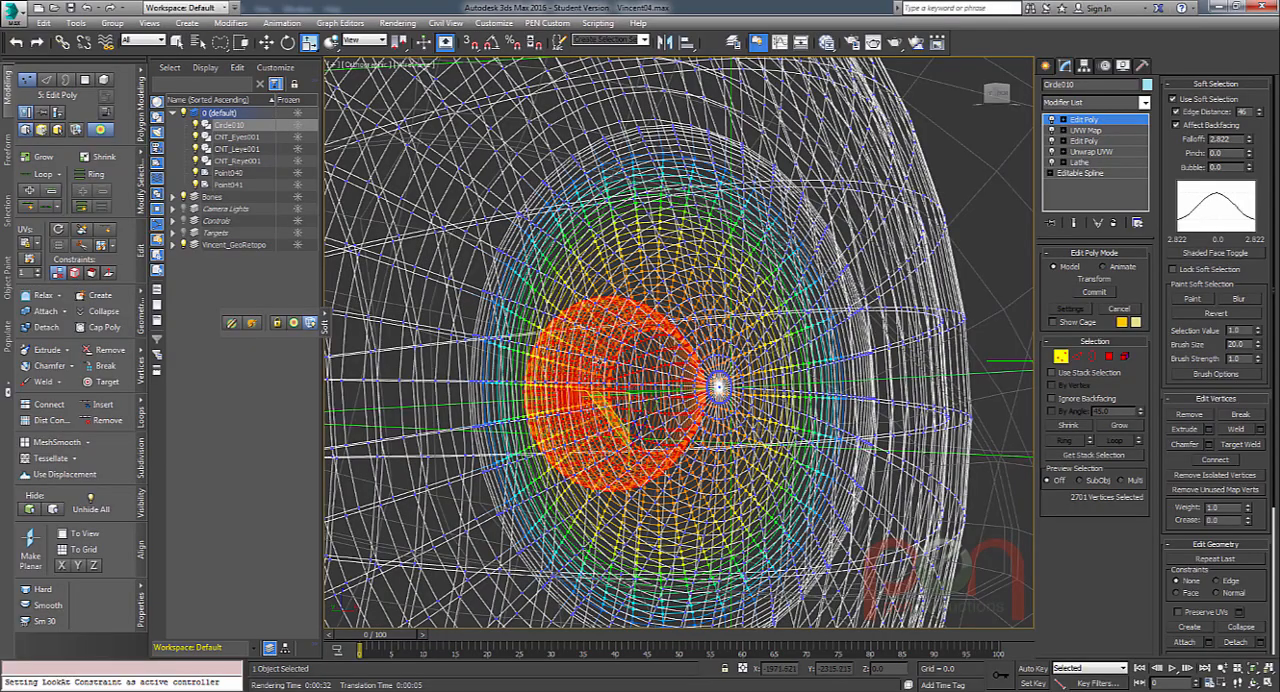
pyautogui.moveTo(608, 412); pyautogui.dragTo(583, 515)
pyautogui.hotkey('ctrl', 'z')
# Set the soft selection pinch to 0.42, test it by scaling the pupil vertices, and undo the scaling.
pyautogui.keyDown('alt'); pyautogui.moveTo(677, 228); pyautogui.dragTo(685, 178, button='middle'); pyautogui.keyUp('alt')
pyautogui.keyDown('alt'); pyautogui.moveTo(760, 597); pyautogui.dragTo(716, 600, button='middle'); pyautogui.keyUp('alt')
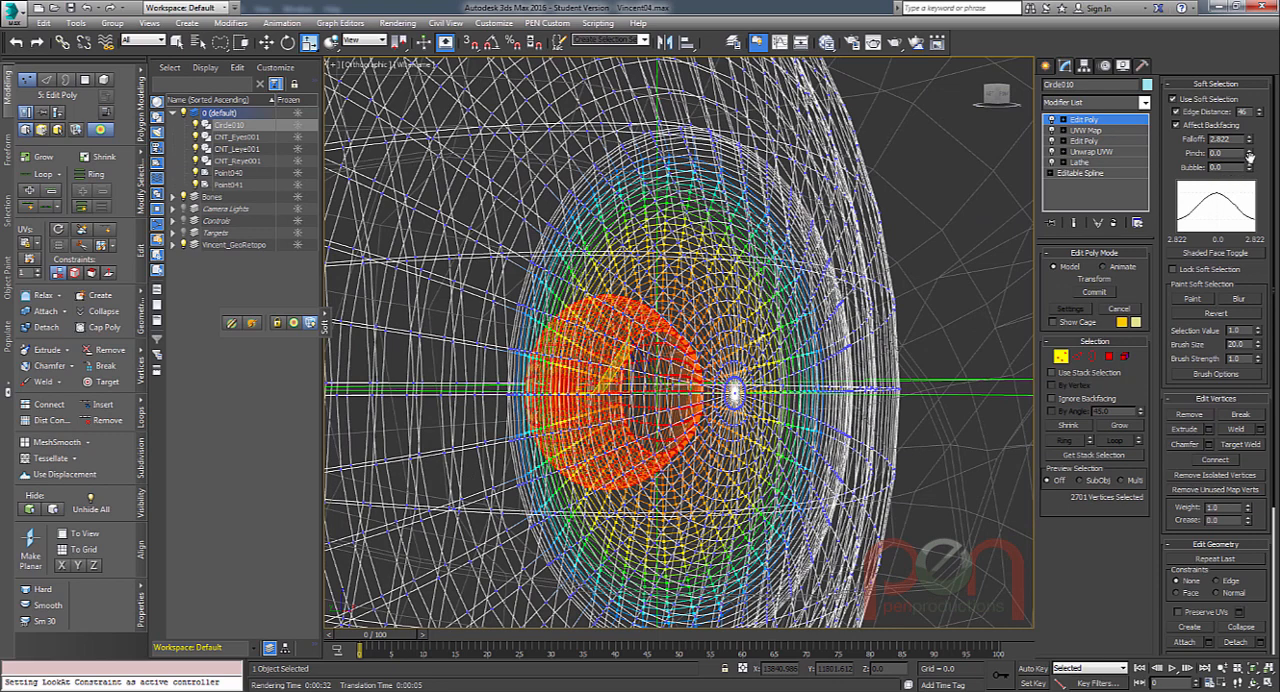
pyautogui.moveTo(1249, 156); pyautogui.dragTo(1247, 125)
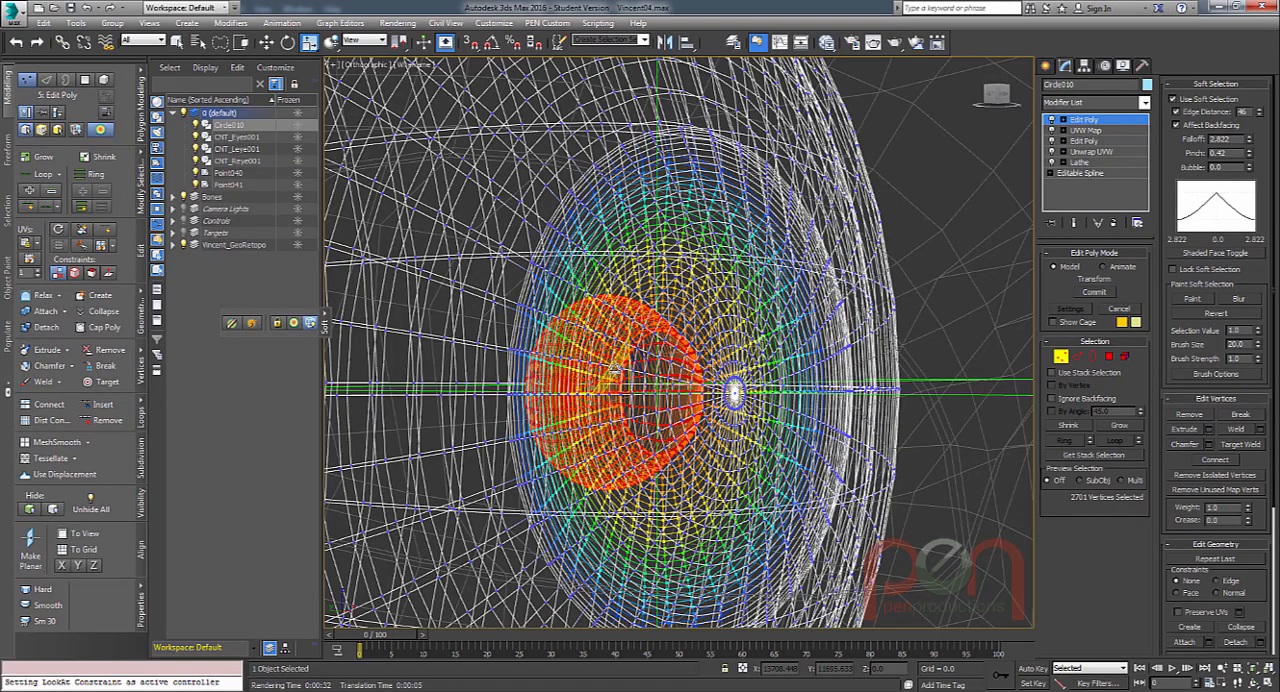
pyautogui.moveTo(613, 368); pyautogui.dragTo(587, 285)
pyautogui.hotkey('ctrl', 'z')
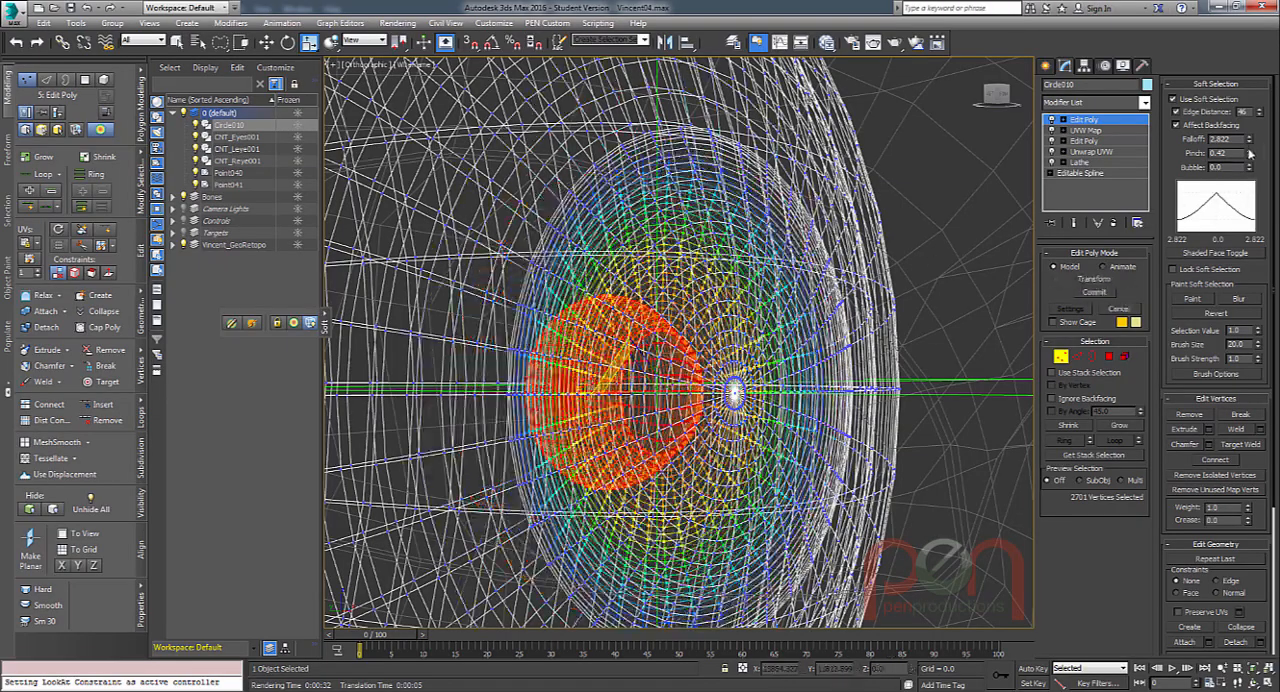
# Set the soft selection pinch to 0.74, test-scale the pupil vertices, and undo the scaling.
pyautogui.moveTo(1249, 152); pyautogui.dragTo(1250, 127)
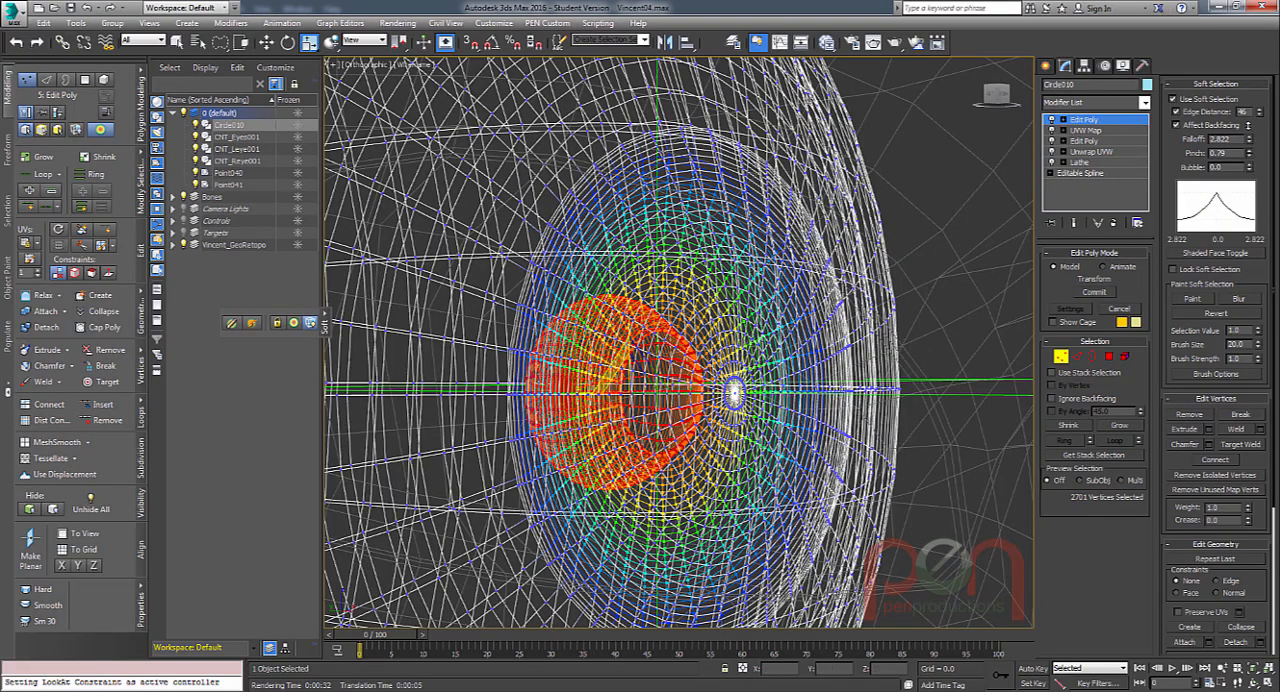
pyautogui.moveTo(612, 364); pyautogui.dragTo(622, 285)
pyautogui.hotkey('ctrl', 'z')
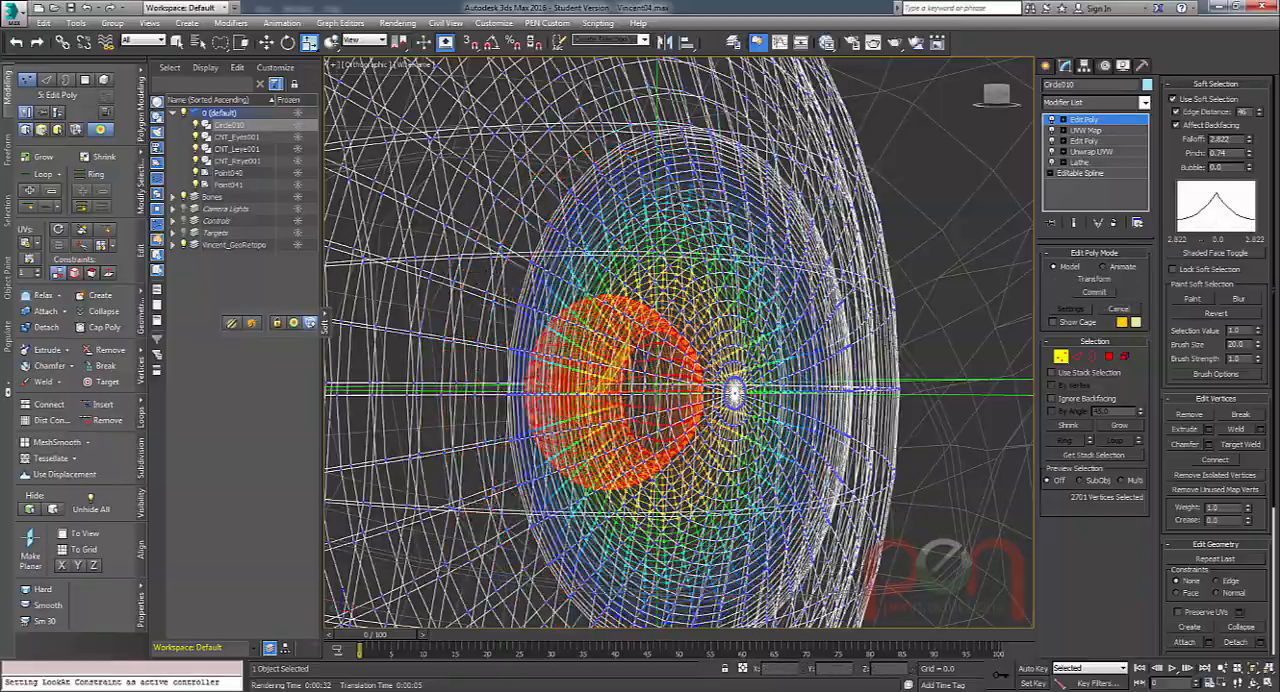
# Add an XForm modifier on top of the eyeball's Edit Poly, keeping the soft vertex selection active.
pyautogui.keyDown('alt'); pyautogui.moveTo(624, 285); pyautogui.dragTo(680, 292, button='middle'); pyautogui.keyUp('alt')
pyautogui.press('u')
pyautogui.scroll(4, 685, 288)
pyautogui.scroll(-2, 685, 291)
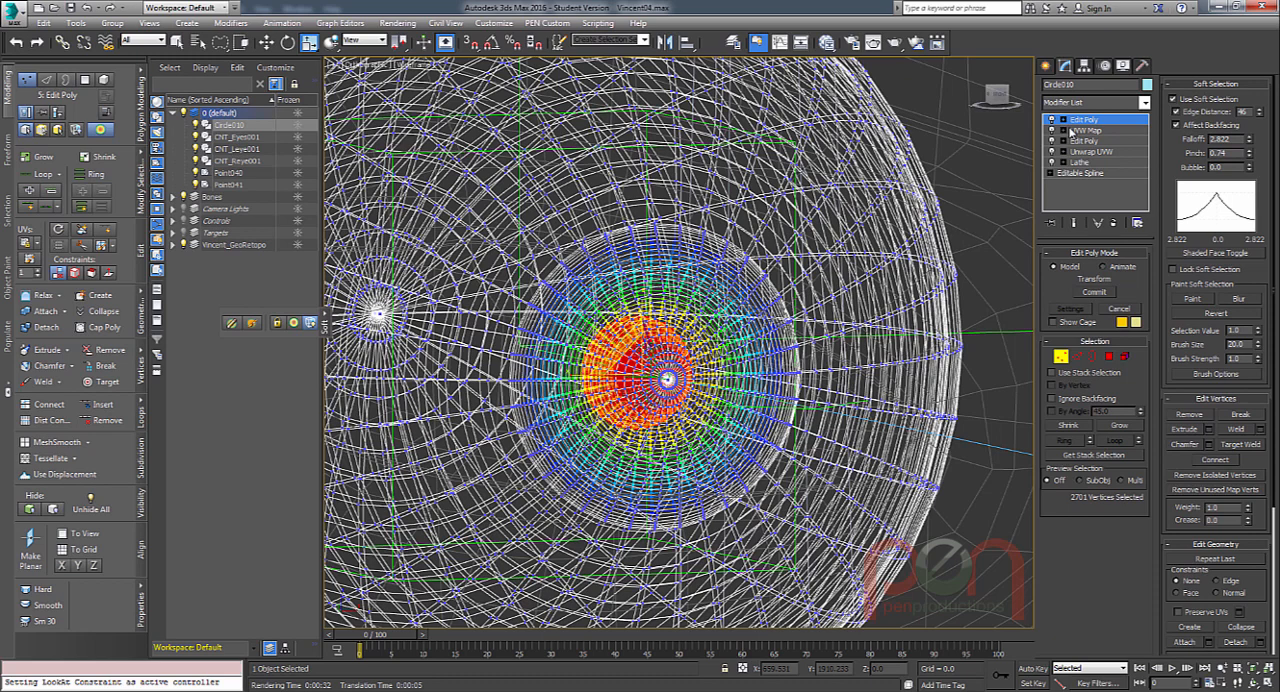
pyautogui.press('x')
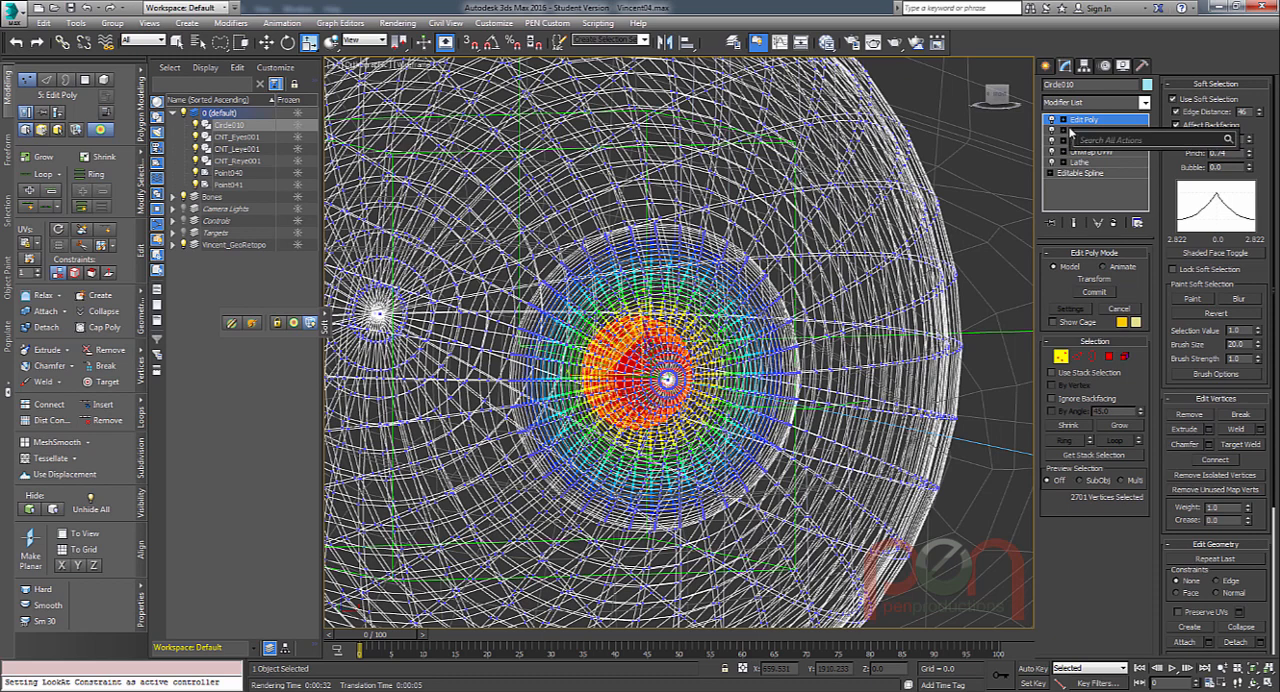
pyautogui.write('xf')
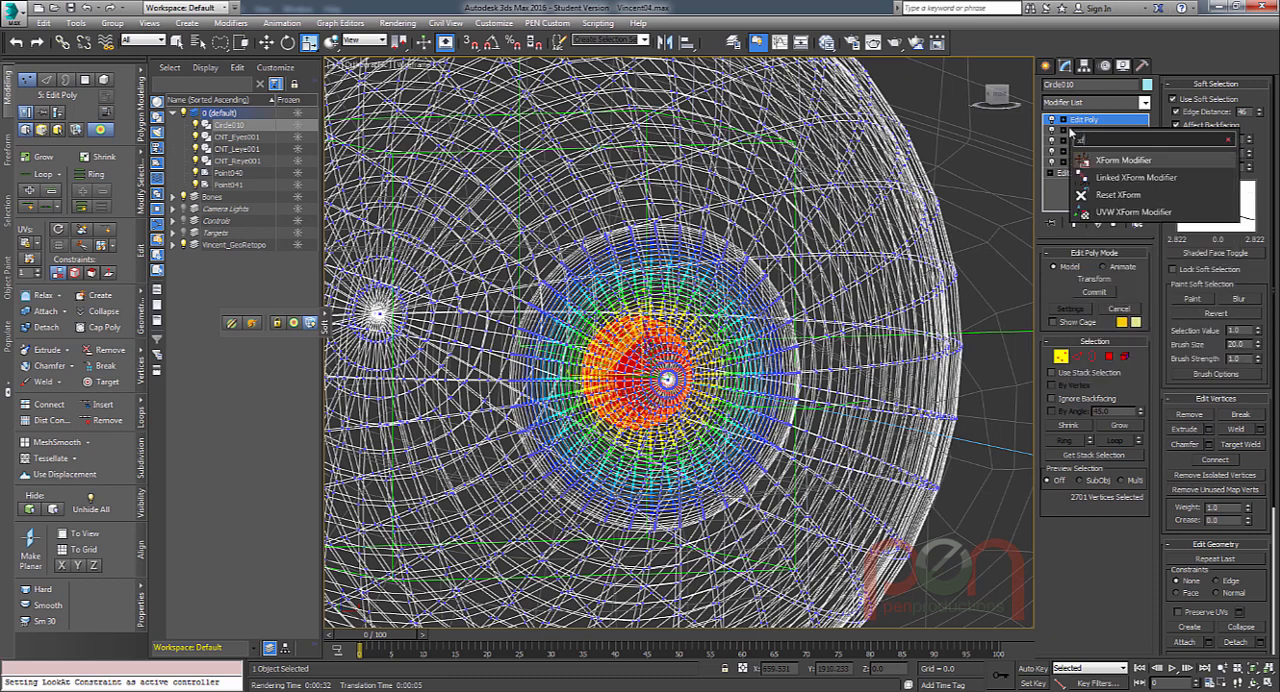
pyautogui.press('Return')
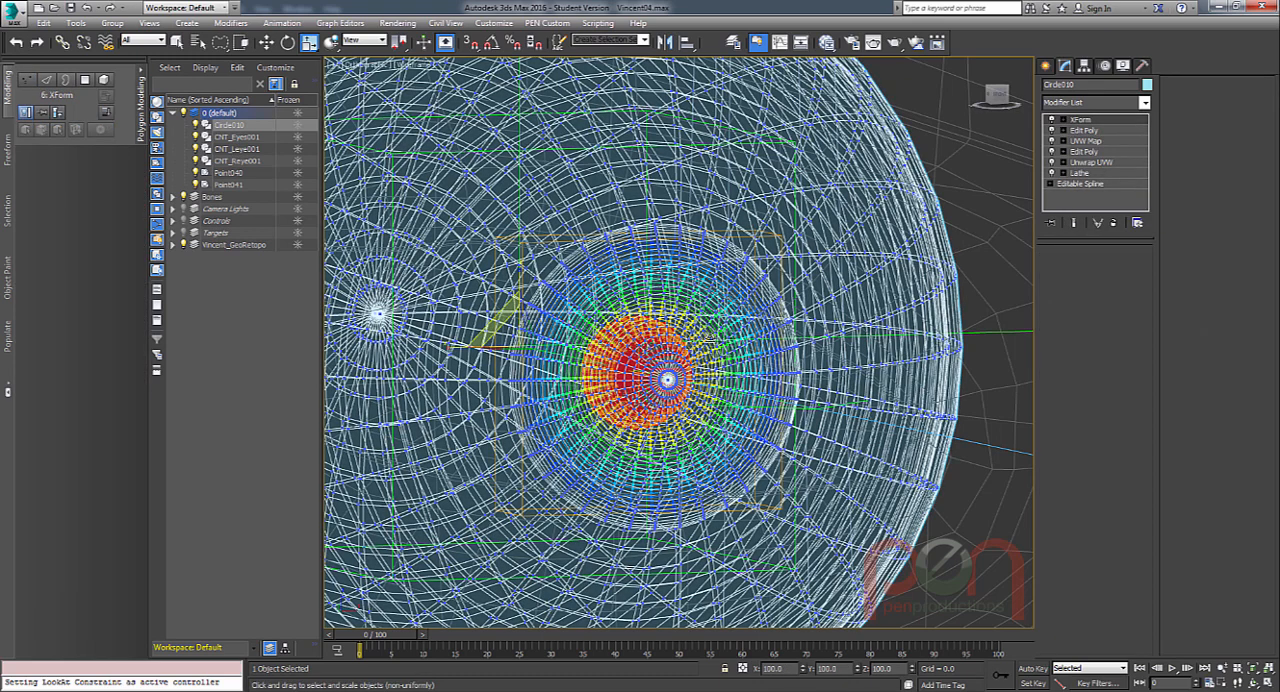
# Try scaling the pupil area through the XForm modifier and undo the change.
pyautogui.keyDown('alt'); pyautogui.moveTo(710, 340); pyautogui.dragTo(954, 226, button='middle'); pyautogui.keyUp('alt')
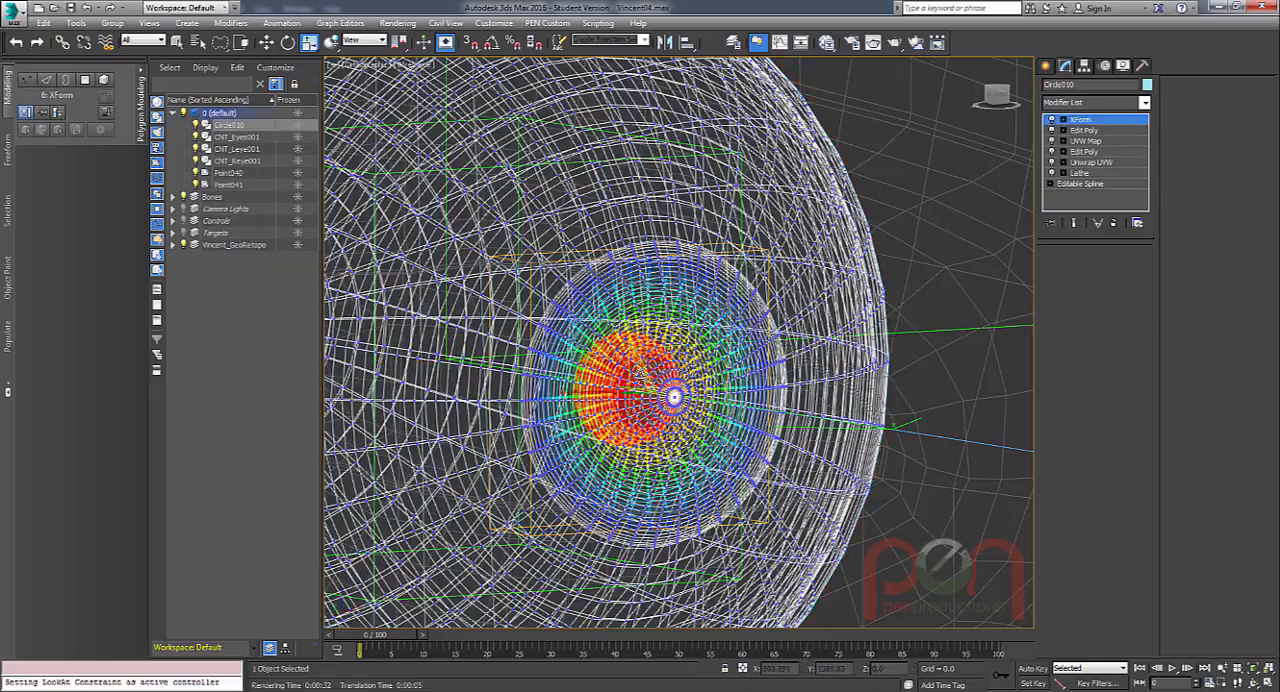
pyautogui.keyDown('alt'); pyautogui.moveTo(640, 372); pyautogui.dragTo(619, 387, button='middle'); pyautogui.keyUp('alt')
pyautogui.moveTo(624, 378); pyautogui.dragTo(627, 316)
pyautogui.keyDown('alt'); pyautogui.moveTo(626, 316); pyautogui.dragTo(646, 382, button='middle'); pyautogui.keyUp('alt')
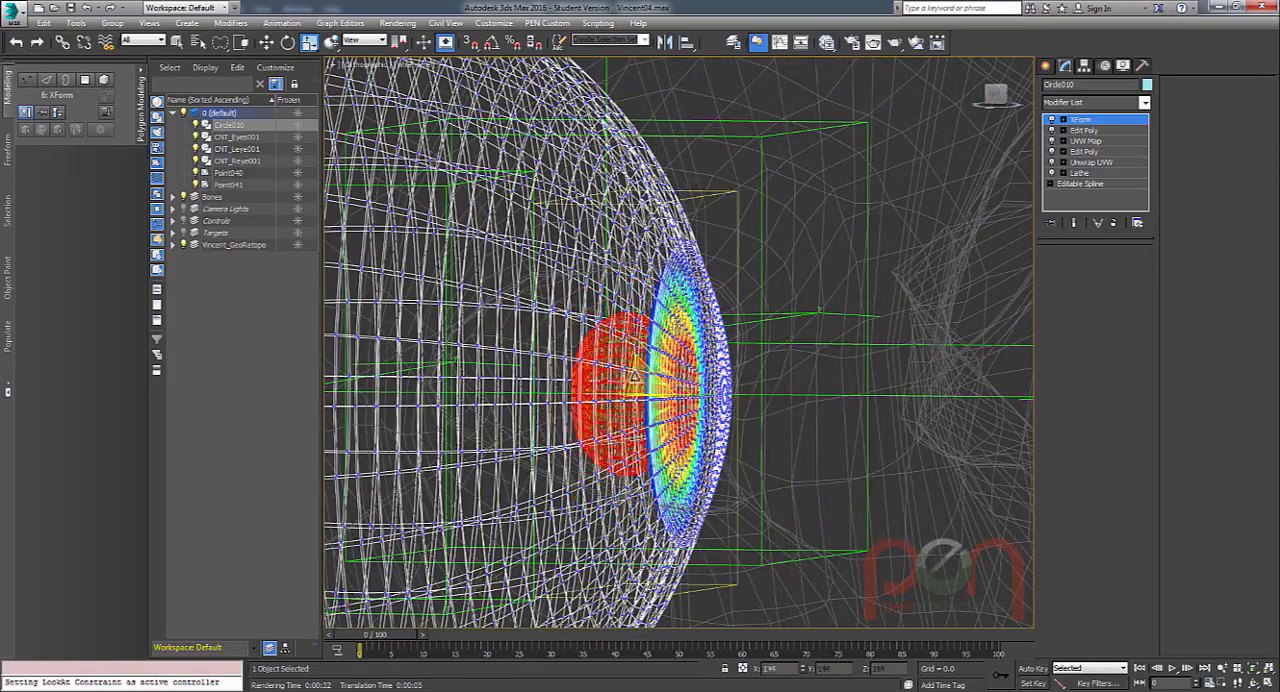
pyautogui.keyDown('alt'); pyautogui.moveTo(648, 400); pyautogui.dragTo(614, 400, button='middle'); pyautogui.keyUp('alt')
pyautogui.moveTo(616, 371); pyautogui.dragTo(617, 291)
pyautogui.hotkey('ctrl', 'z')
# Open the Parameter Wiring dialog for the Eyes control and place it clear of the eyes.
pyautogui.keyDown('alt'); pyautogui.moveTo(660, 380); pyautogui.dragTo(843, 341, button='middle'); pyautogui.keyUp('alt')
pyautogui.scroll(-4, 680, 385)
pyautogui.scroll(-4, 665, 393)
pyautogui.scroll(3, 630, 314)
pyautogui.scroll(-6, 684, 344)
pyautogui.scroll(3, 766, 359)
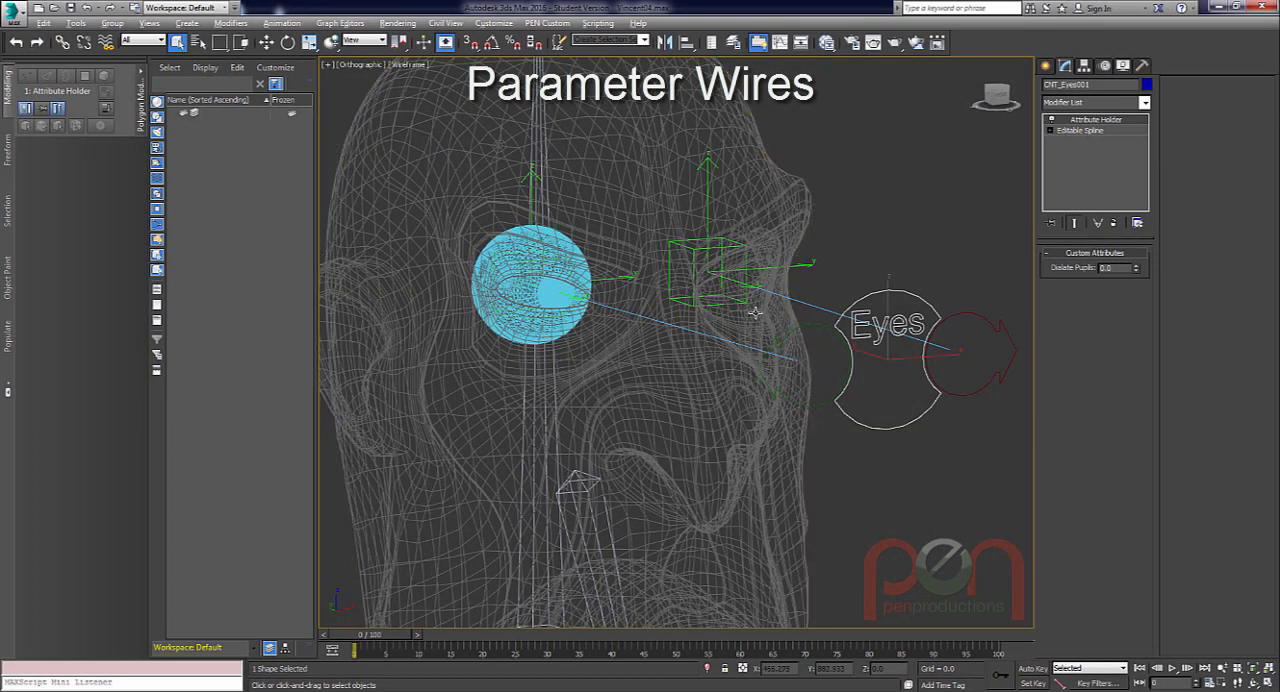
pyautogui.hotkey('alt', '5')
pyautogui.moveTo(658, 219); pyautogui.dragTo(313, 54)
pyautogui.moveTo(311, 307); pyautogui.dragTo(311, 505)
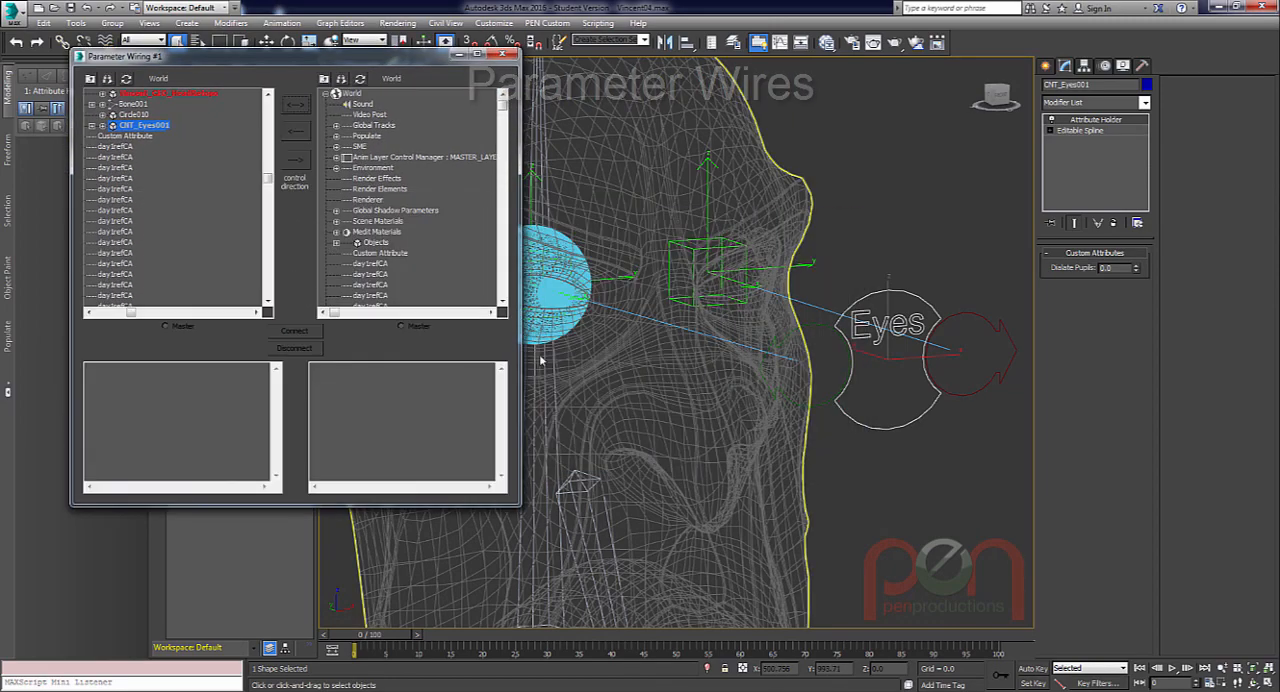
# Show the Circle010 eyeball's tracks in the second wiring tree and CNT_Eyes001's tracks in the first.
pyautogui.click(550, 285)
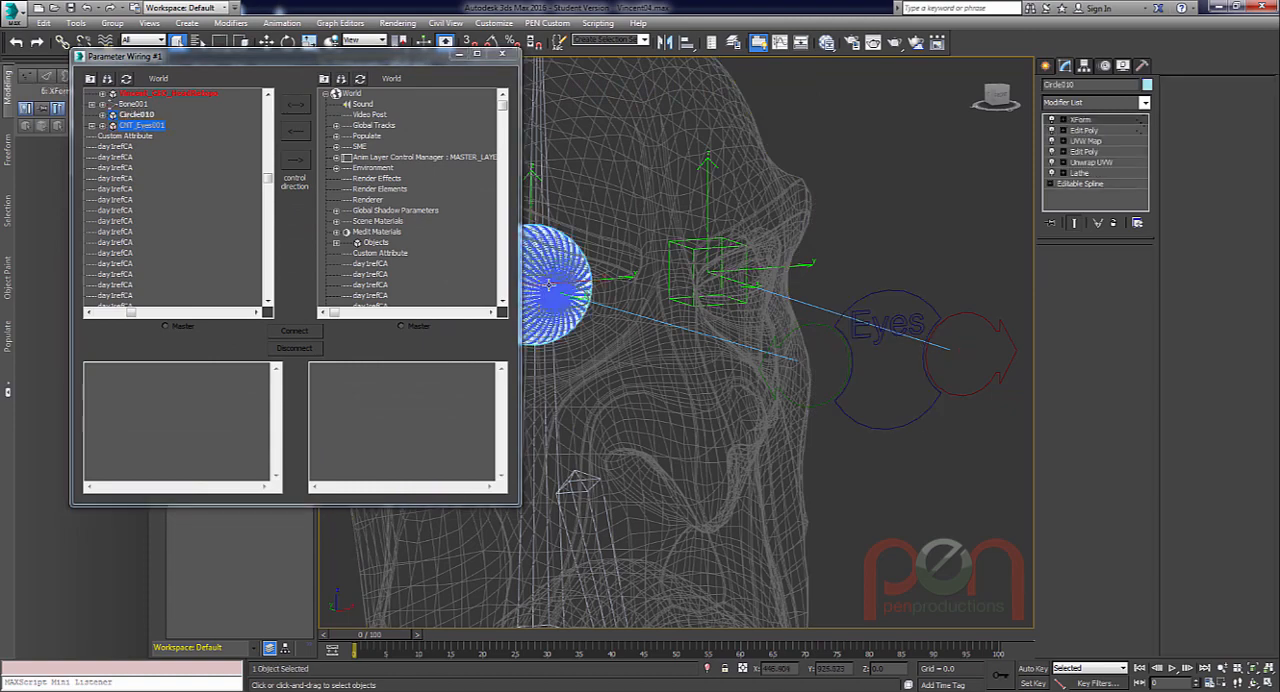
pyautogui.click(360, 79)
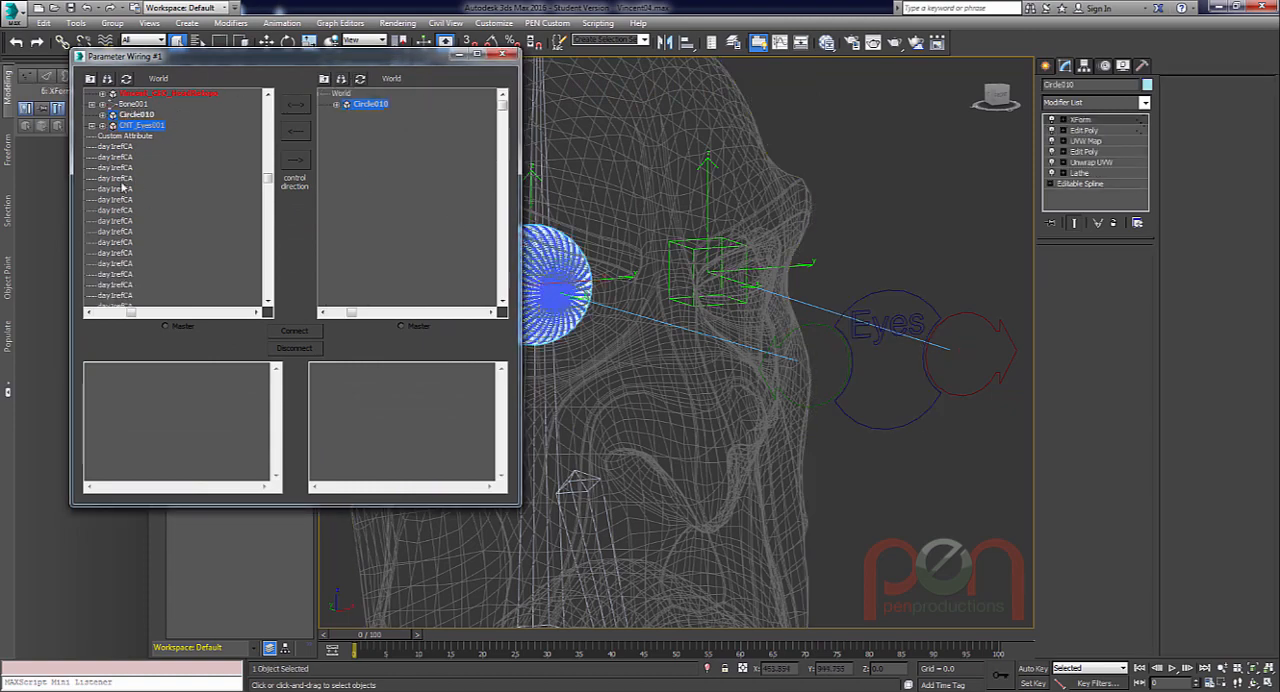
pyautogui.click(930, 355)
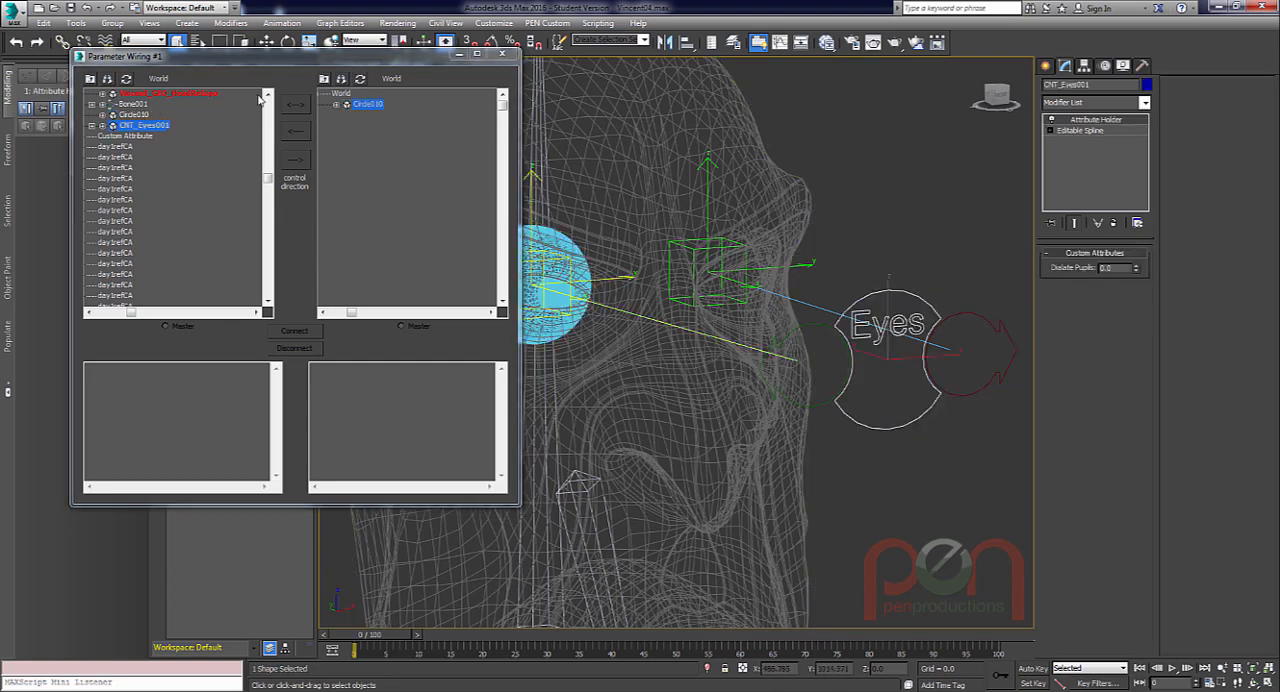
pyautogui.click(126, 78)
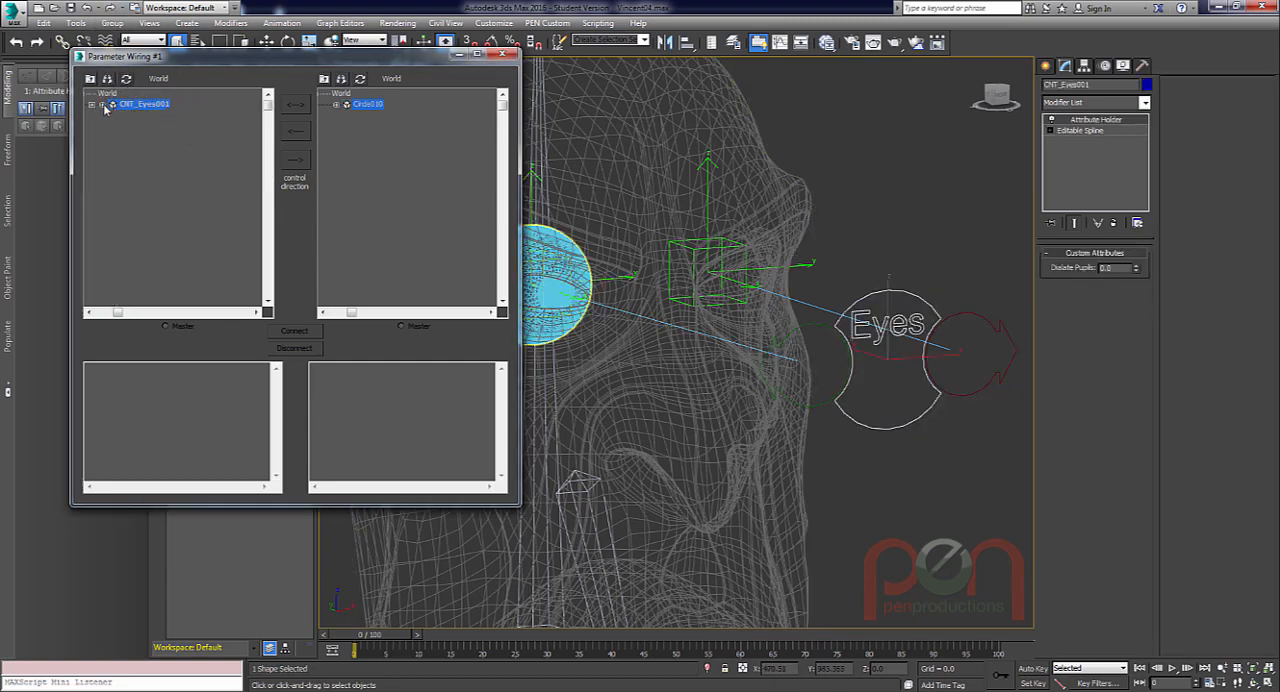
# Choose the Dialate Pupils custom attribute under CNT_Eyes001's Attribute Holder as the driving parameter.
pyautogui.click(102, 104)
pyautogui.click(113, 125)
pyautogui.click(123, 135)
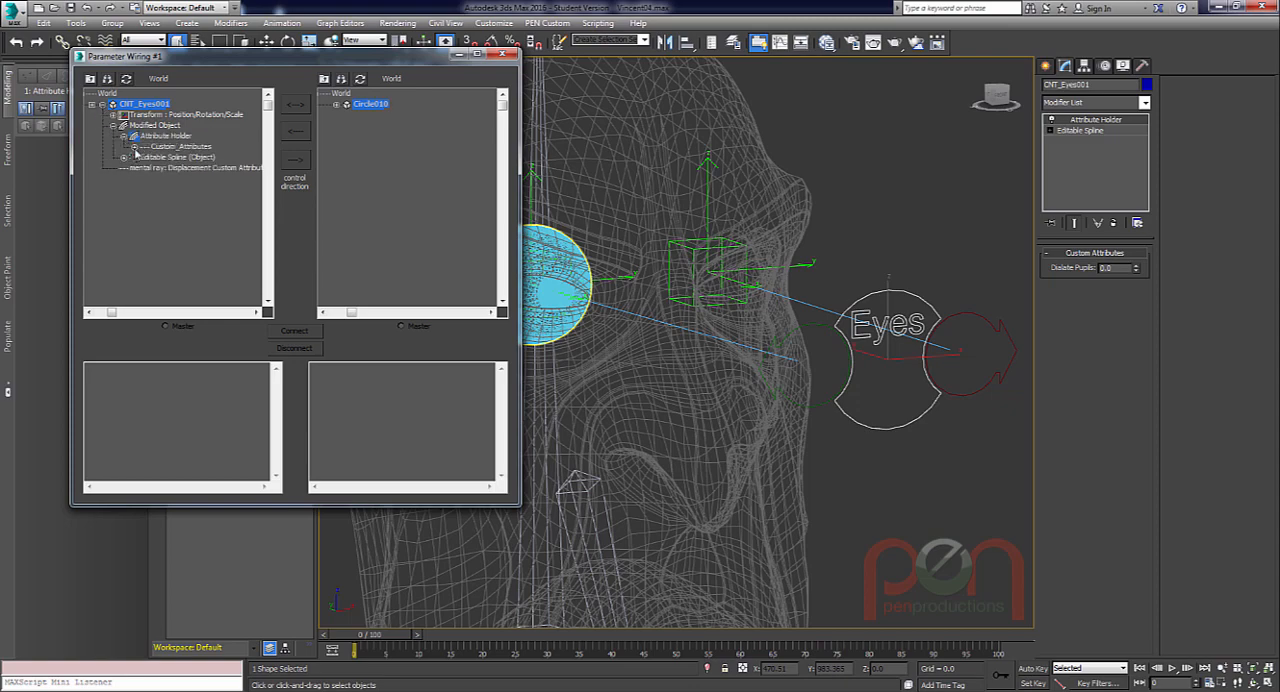
pyautogui.click(134, 146)
pyautogui.click(178, 158)
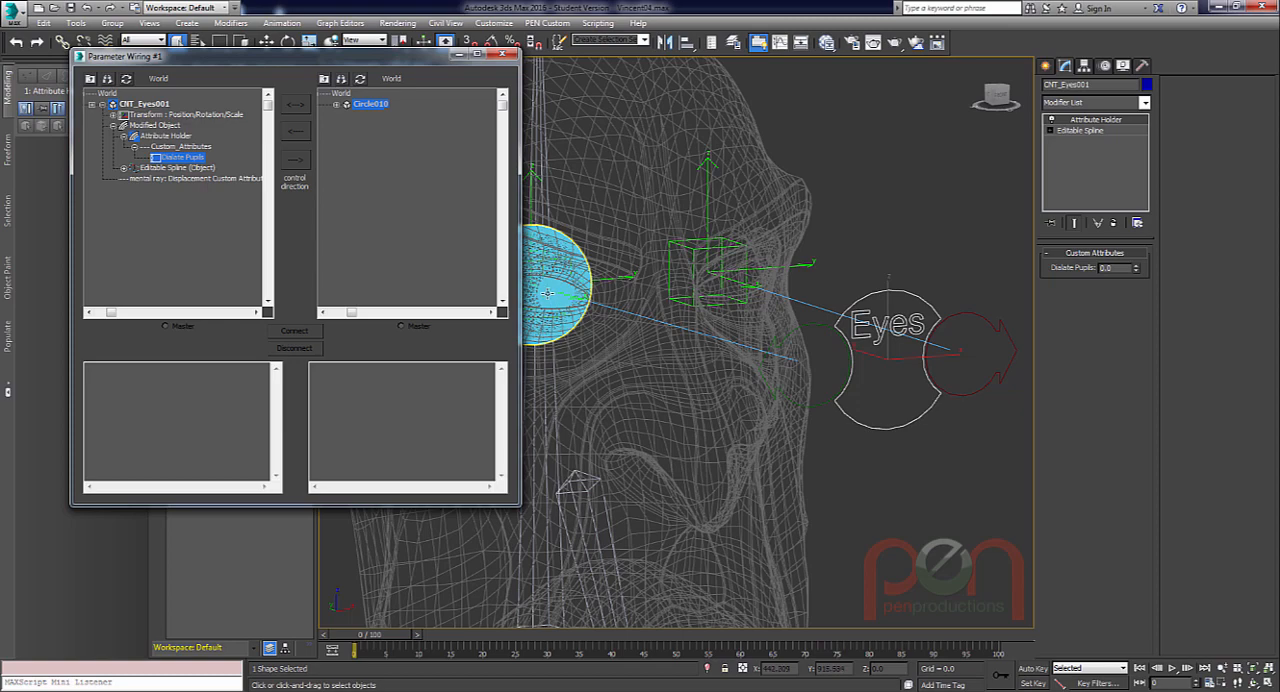
# Try to wire Dialate Pupils one way to the Bezier Scale track of Circle010's XForm gizmo.
pyautogui.click(335, 104)
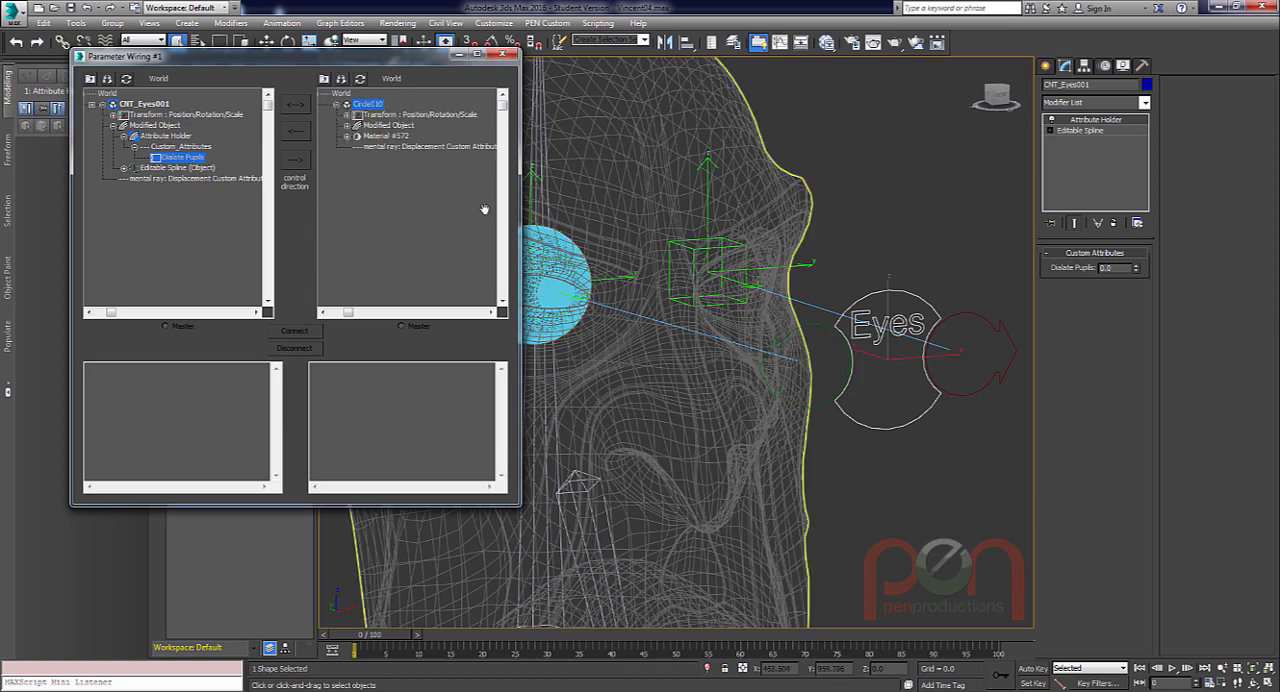
pyautogui.click(346, 125)
pyautogui.click(358, 136)
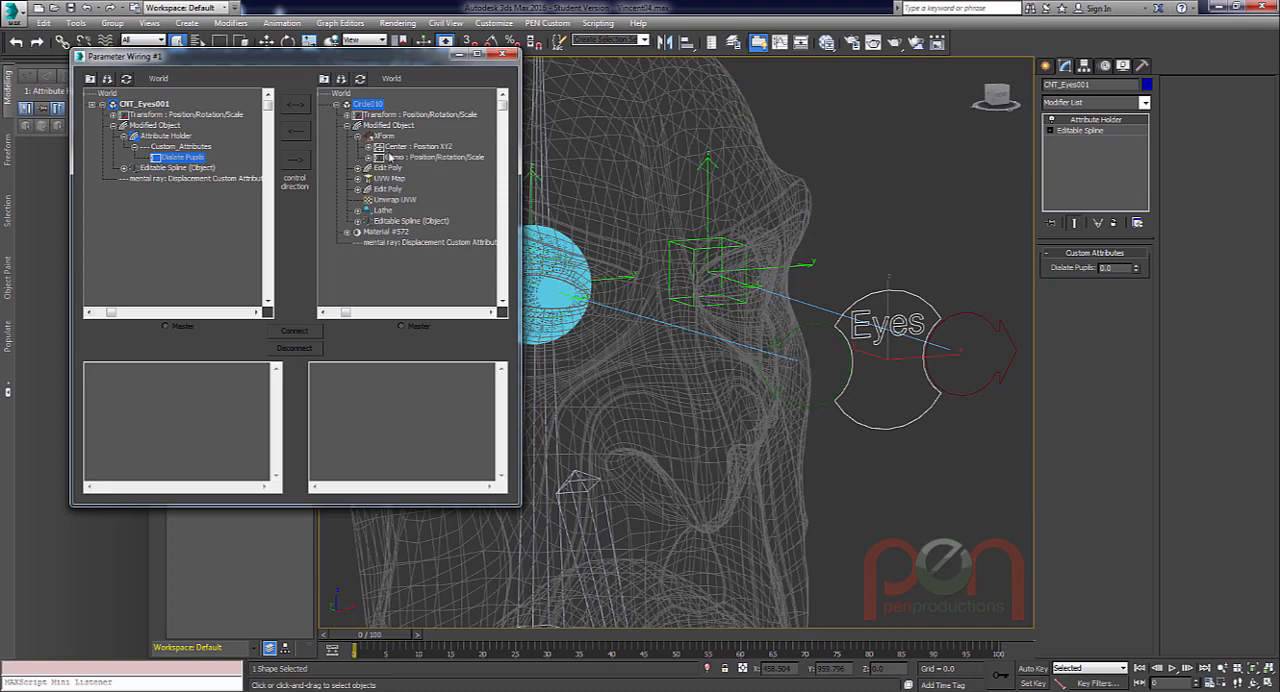
pyautogui.click(368, 157)
pyautogui.click(379, 178)
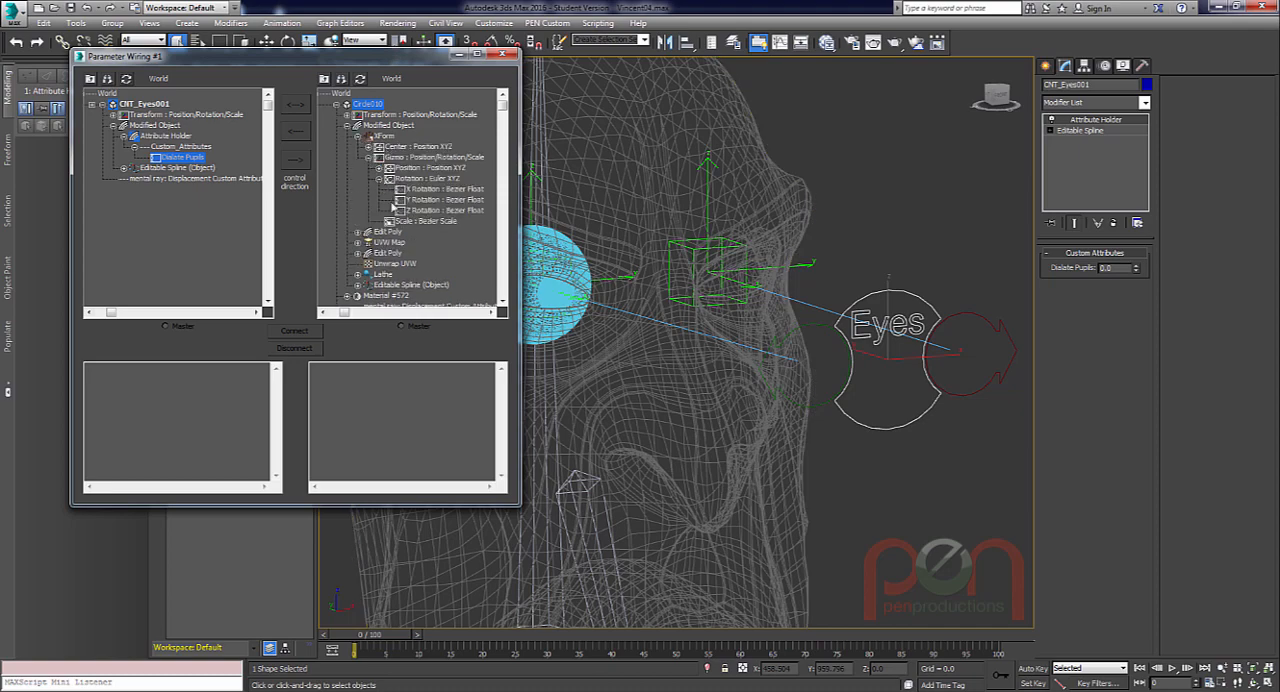
pyautogui.click(379, 178)
pyautogui.click(428, 190)
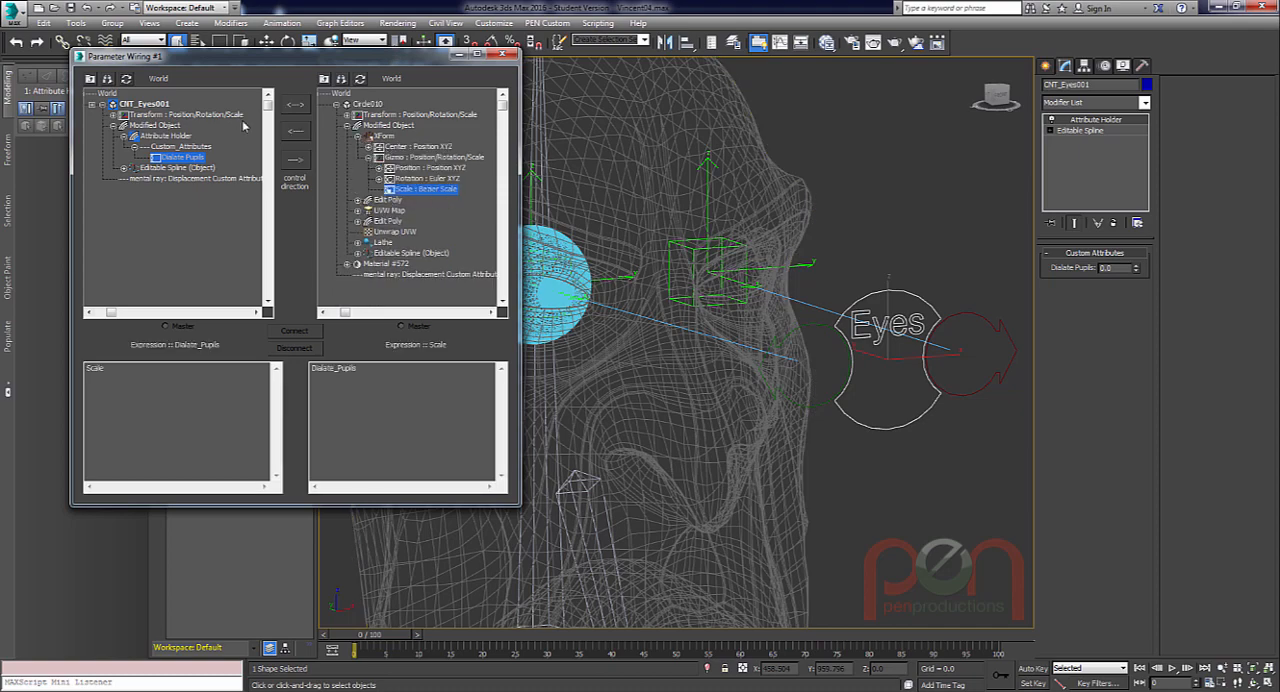
pyautogui.click(296, 161)
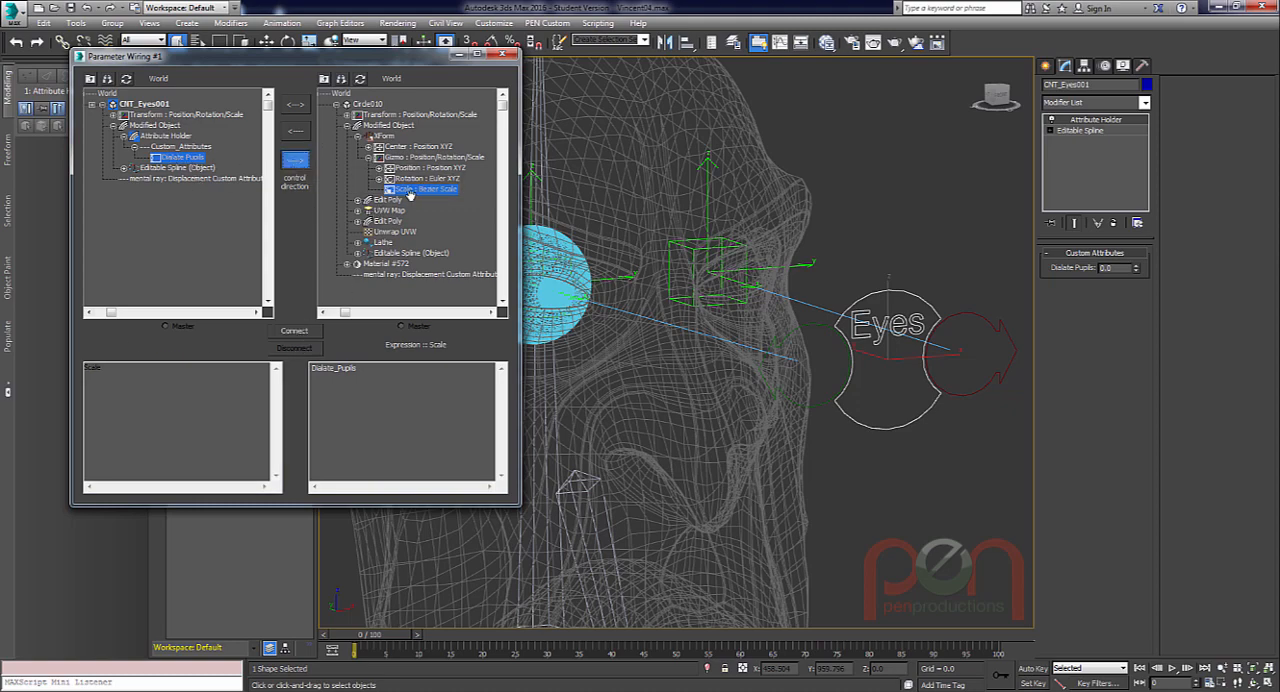
pyautogui.click(295, 331)
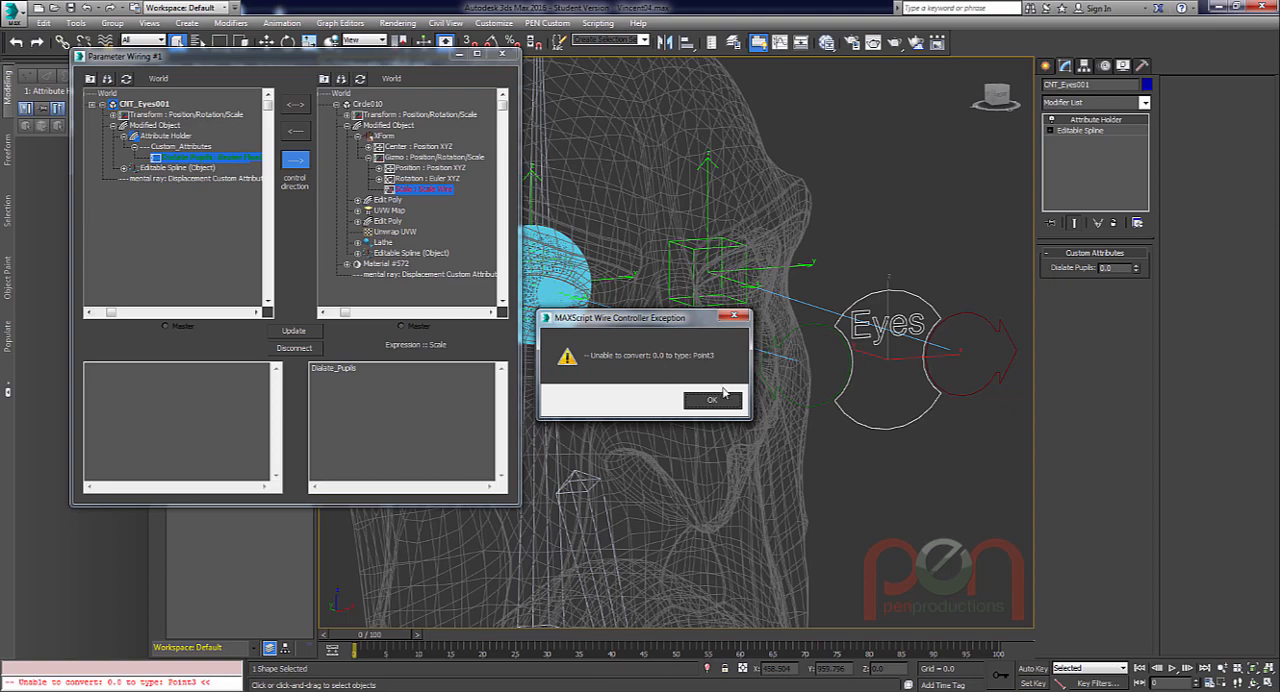
# Dismiss the exception and change the scale wire expression to [Dialate_Pupils,Dialate_Pupils,Dialate_Pupils], updating the wire.
pyautogui.click(736, 316)
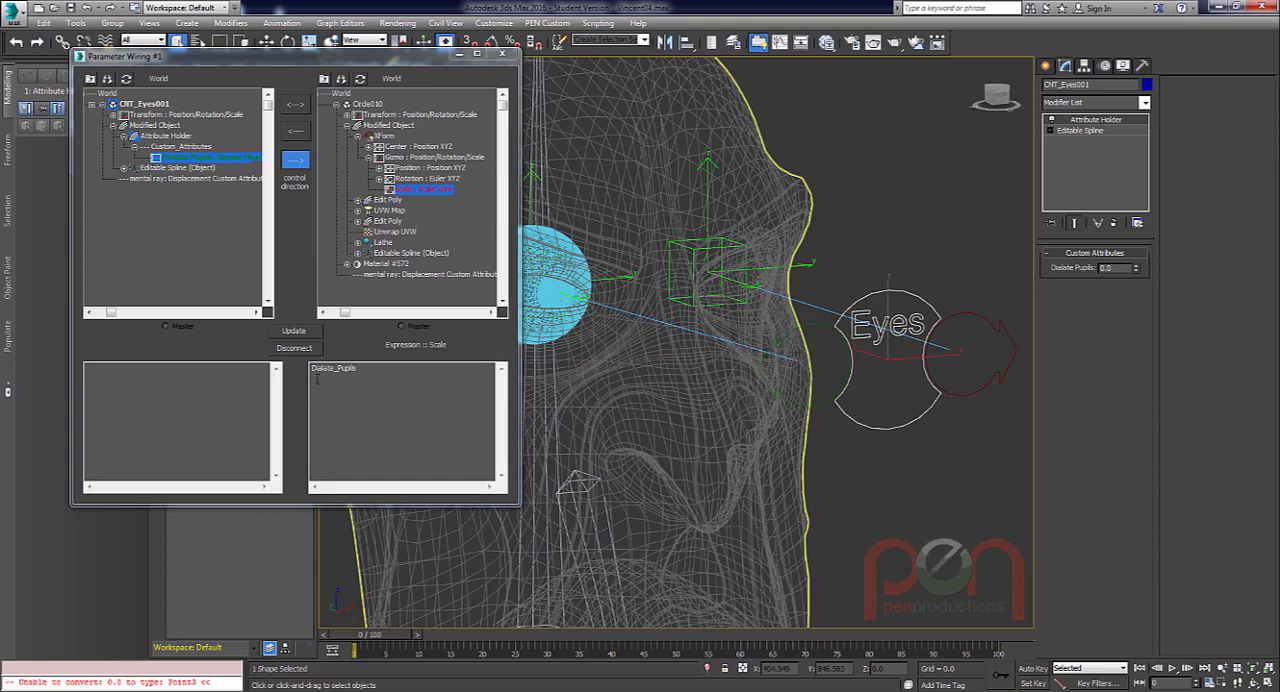
pyautogui.click(327, 386)
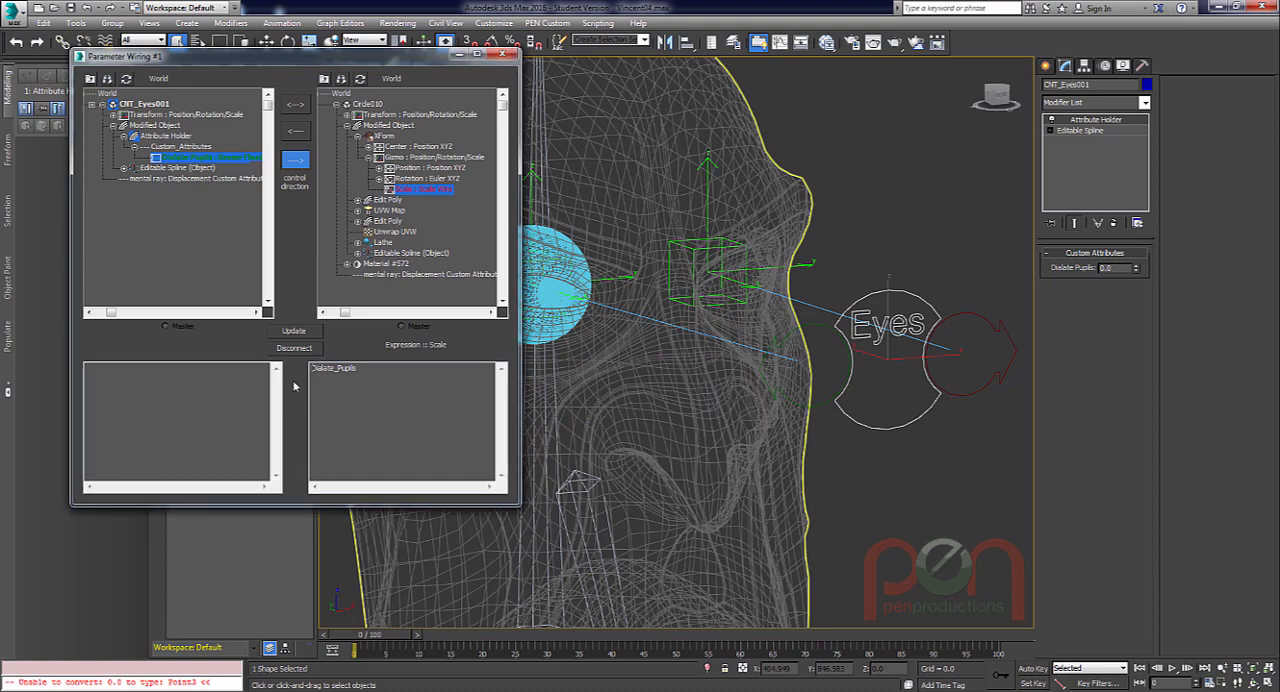
pyautogui.hotkey('ctrl', 'a')
pyautogui.hotkey('ctrl', 'c')
pyautogui.click(325, 385)
pyautogui.hotkey('ctrl', 'v')
pyautogui.write(',')
pyautogui.hotkey('ctrl', 'v')
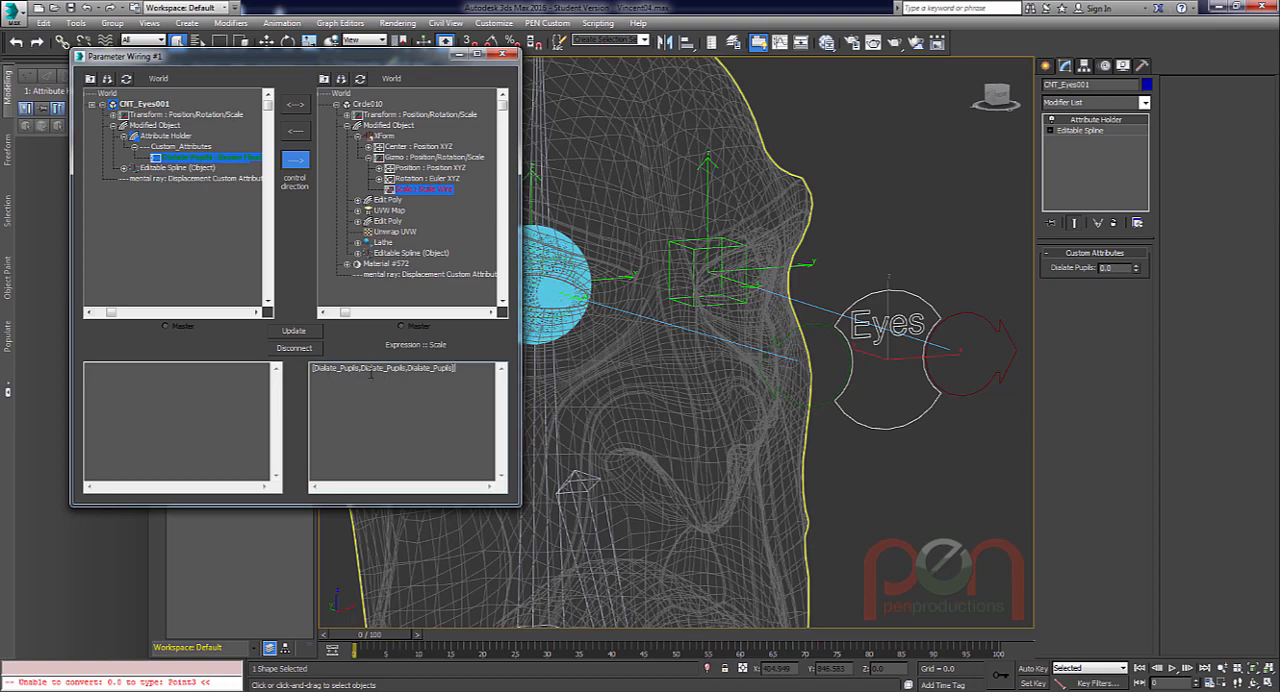
pyautogui.click(295, 332)
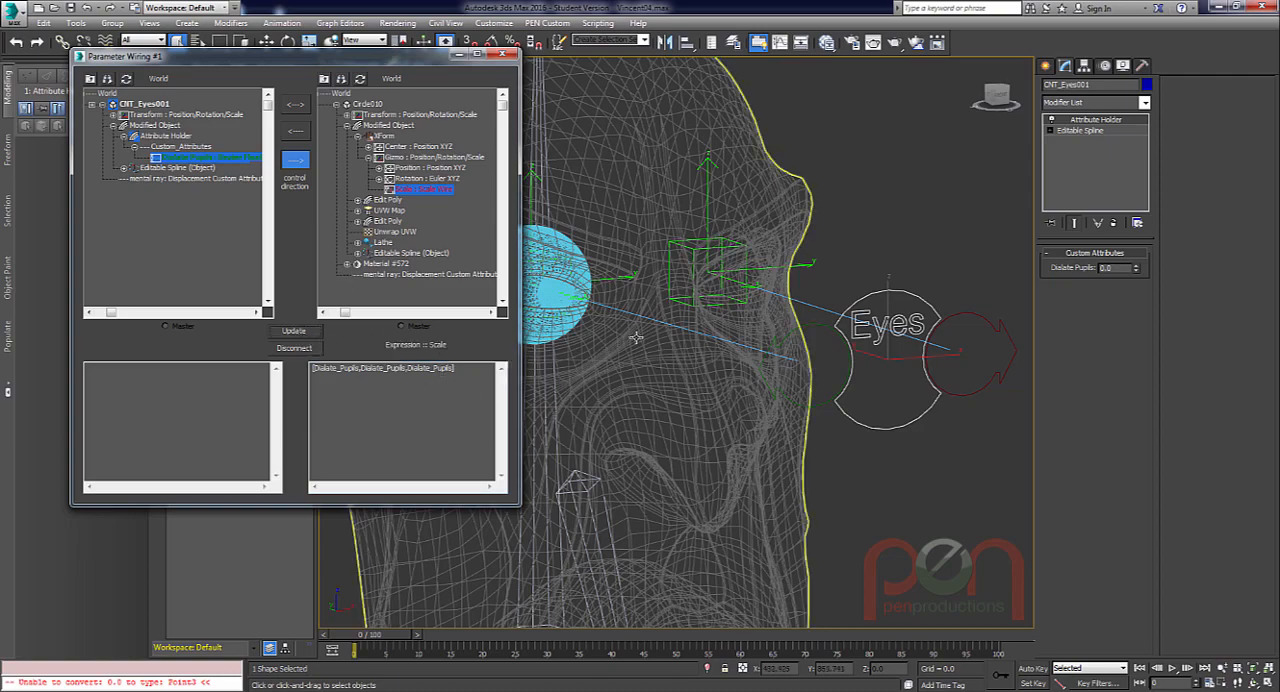
# Examine the wired eyeball's pupil up close and from farther back.
pyautogui.scroll(3, 610, 322)
pyautogui.scroll(6, 610, 322)
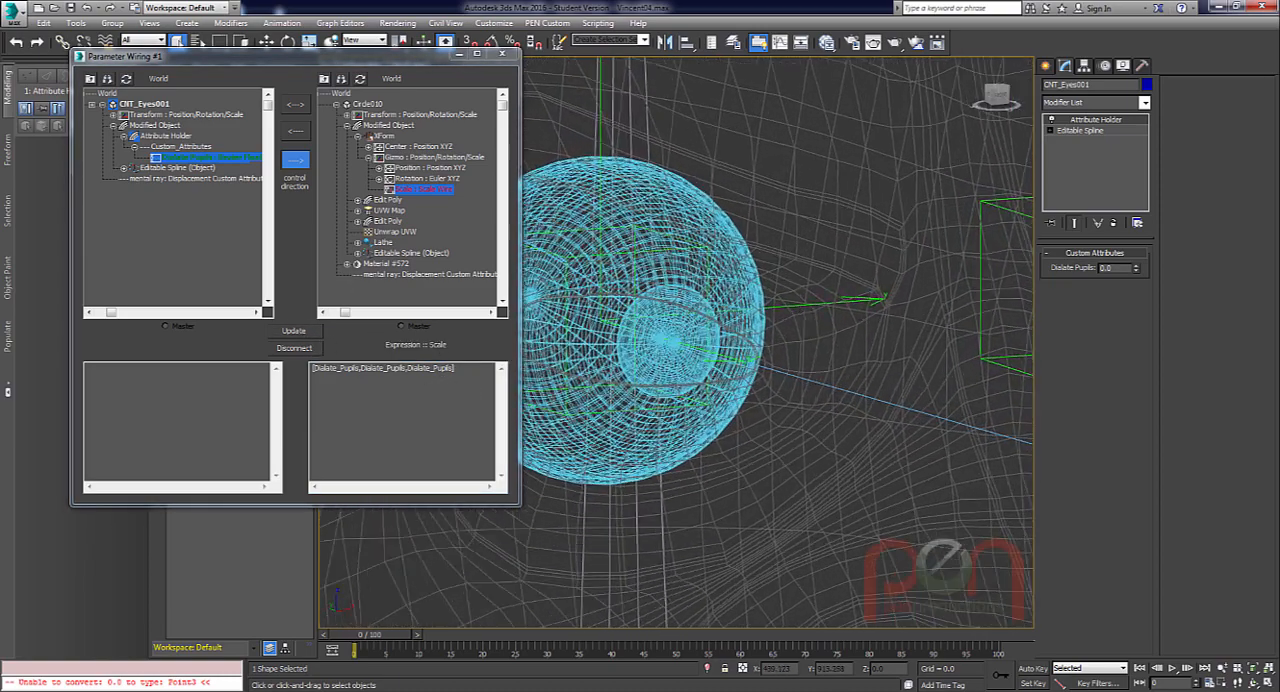
pyautogui.scroll(3, 762, 450)
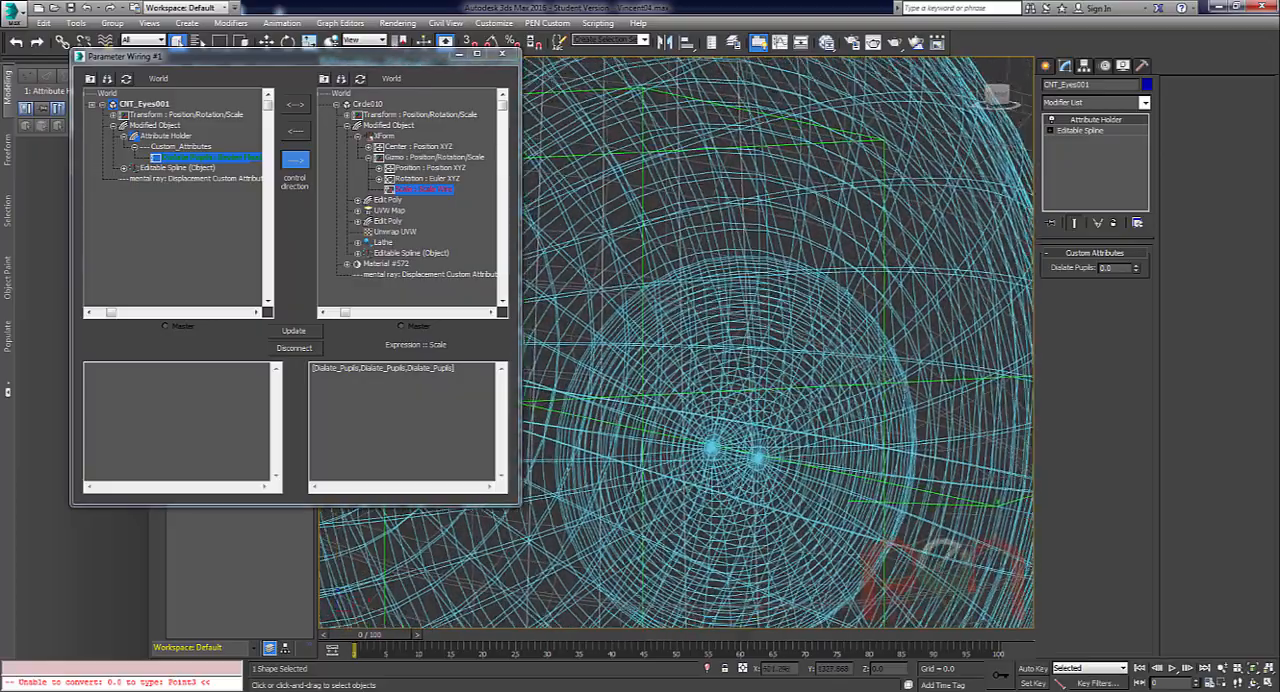
pyautogui.scroll(1, 762, 450)
pyautogui.scroll(-6, 745, 450)
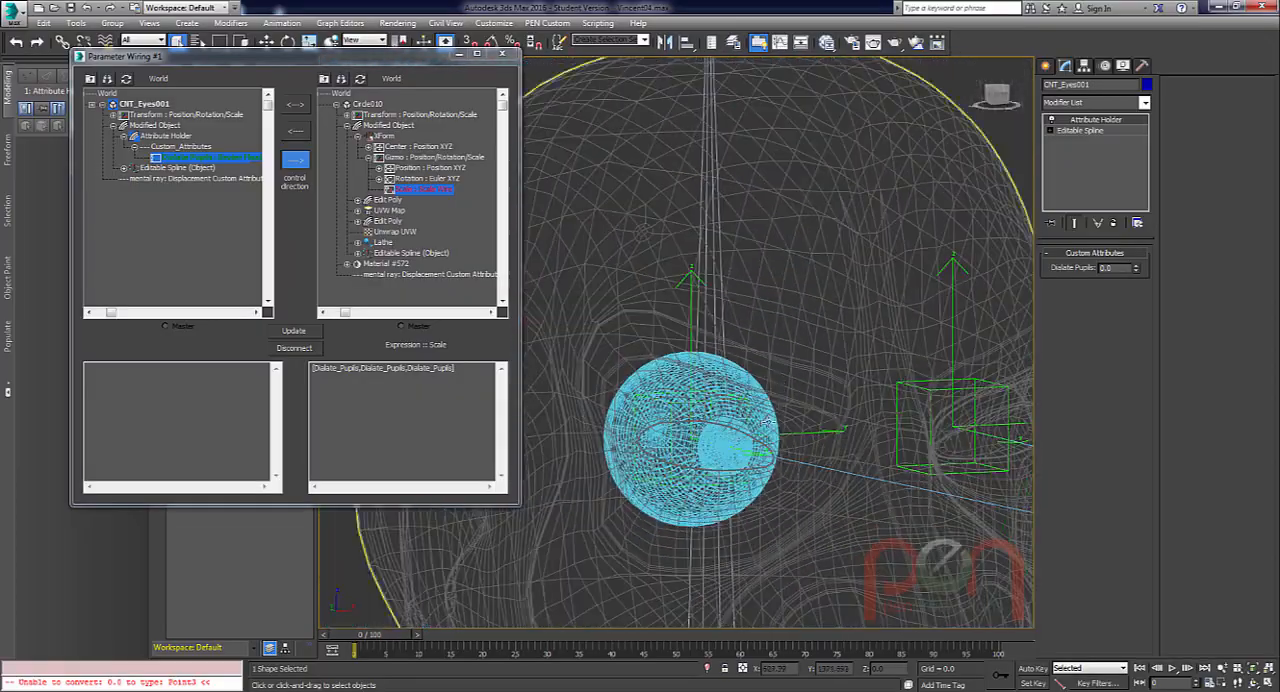
pyautogui.moveTo(745, 450); pyautogui.dragTo(610, 318, button='middle')
pyautogui.scroll(-2, 912, 349)
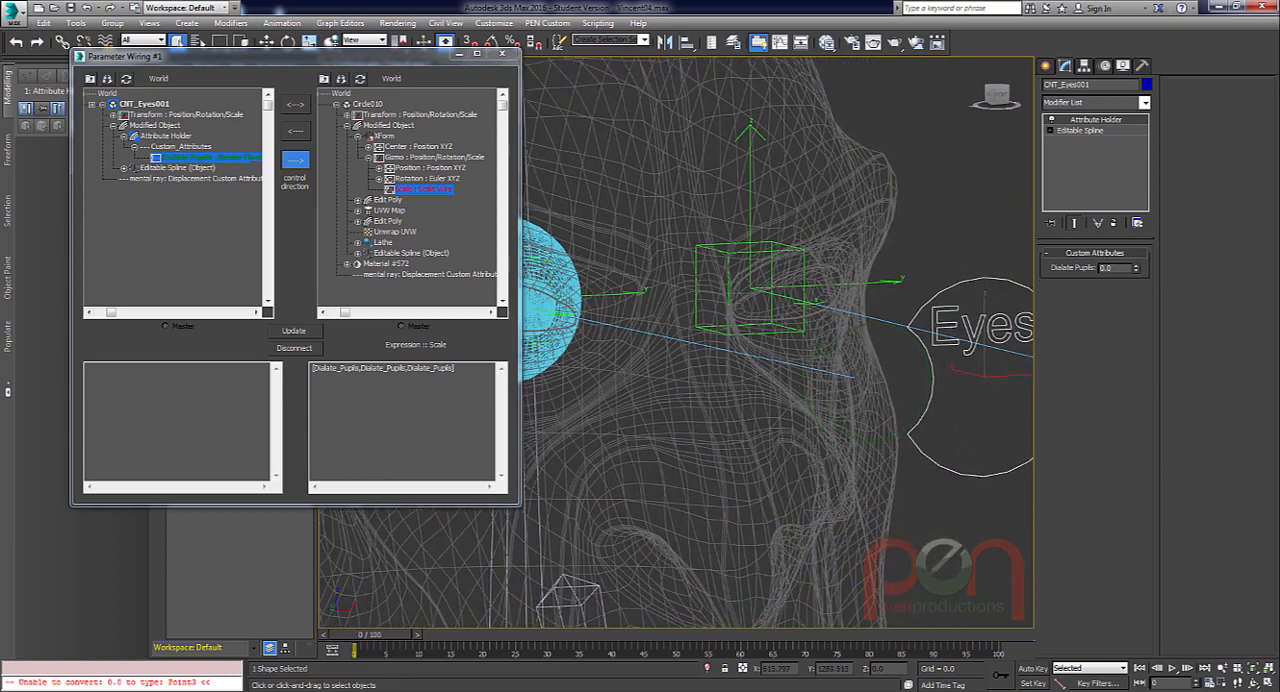
# Test the wired pupil by raising Dialate Pupils to 1.0, inspecting the eyeball, and returning the value to 0.0.
pyautogui.moveTo(1140, 252); pyautogui.dragTo(1140, 260)
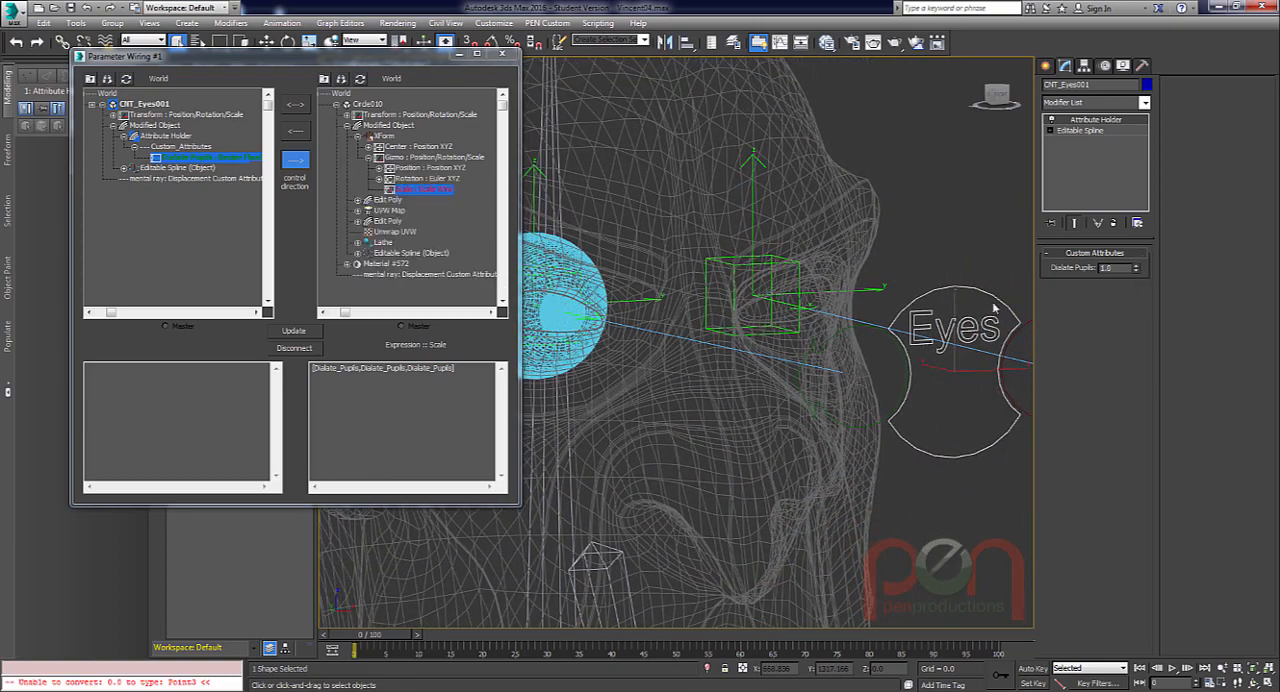
pyautogui.scroll(8, 555, 298)
pyautogui.scroll(1, 640, 370)
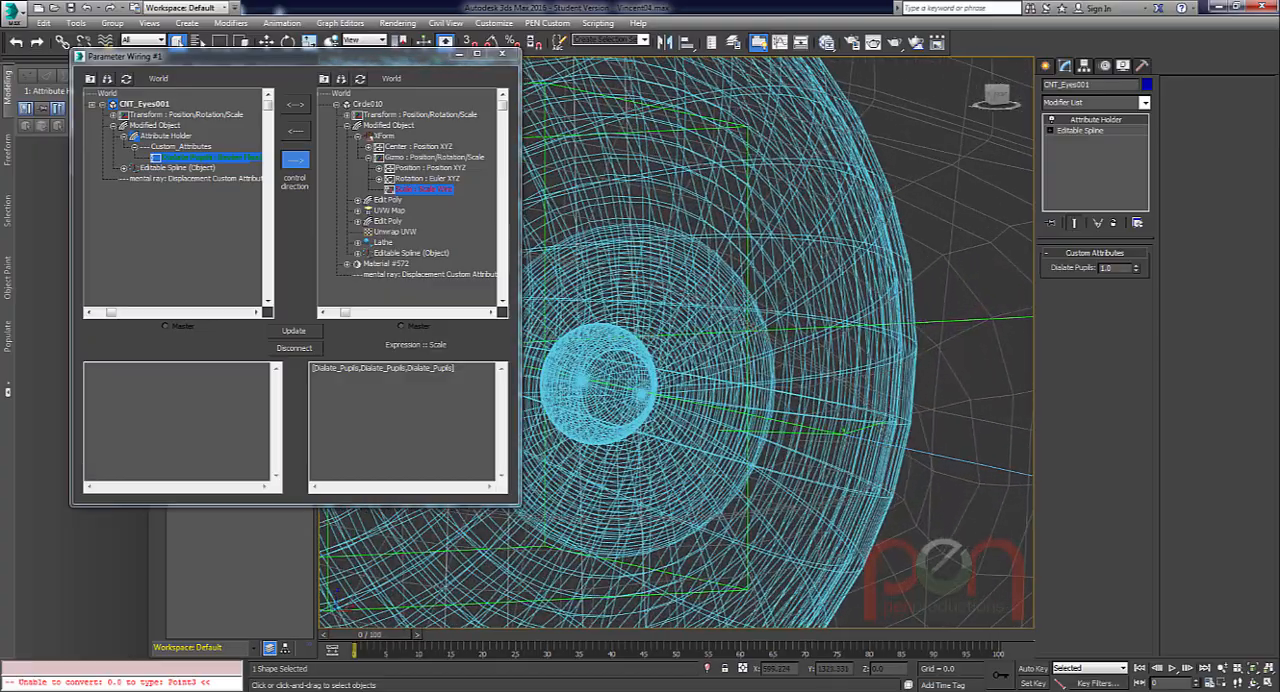
pyautogui.scroll(-8, 670, 370)
pyautogui.moveTo(808, 407); pyautogui.dragTo(690, 346, button='middle')
pyautogui.scroll(-4, 664, 359)
pyautogui.keyDown('alt'); pyautogui.moveTo(795, 364); pyautogui.dragTo(856, 363, button='middle'); pyautogui.keyUp('alt')
pyautogui.moveTo(856, 363); pyautogui.dragTo(896, 357, button='middle')
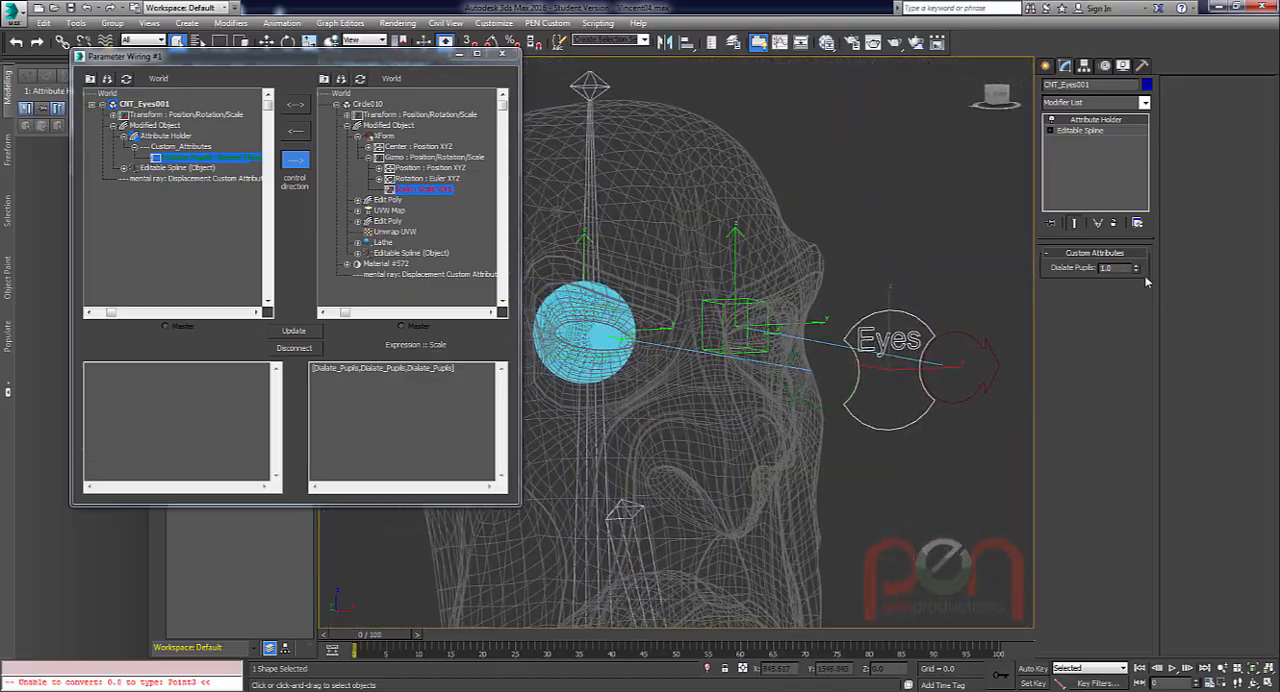
pyautogui.keyDown('alt'); pyautogui.moveTo(706, 350); pyautogui.dragTo(825, 373, button='middle'); pyautogui.keyUp('alt')
pyautogui.keyDown('alt'); pyautogui.moveTo(738, 347); pyautogui.dragTo(706, 343, button='middle'); pyautogui.keyUp('alt')
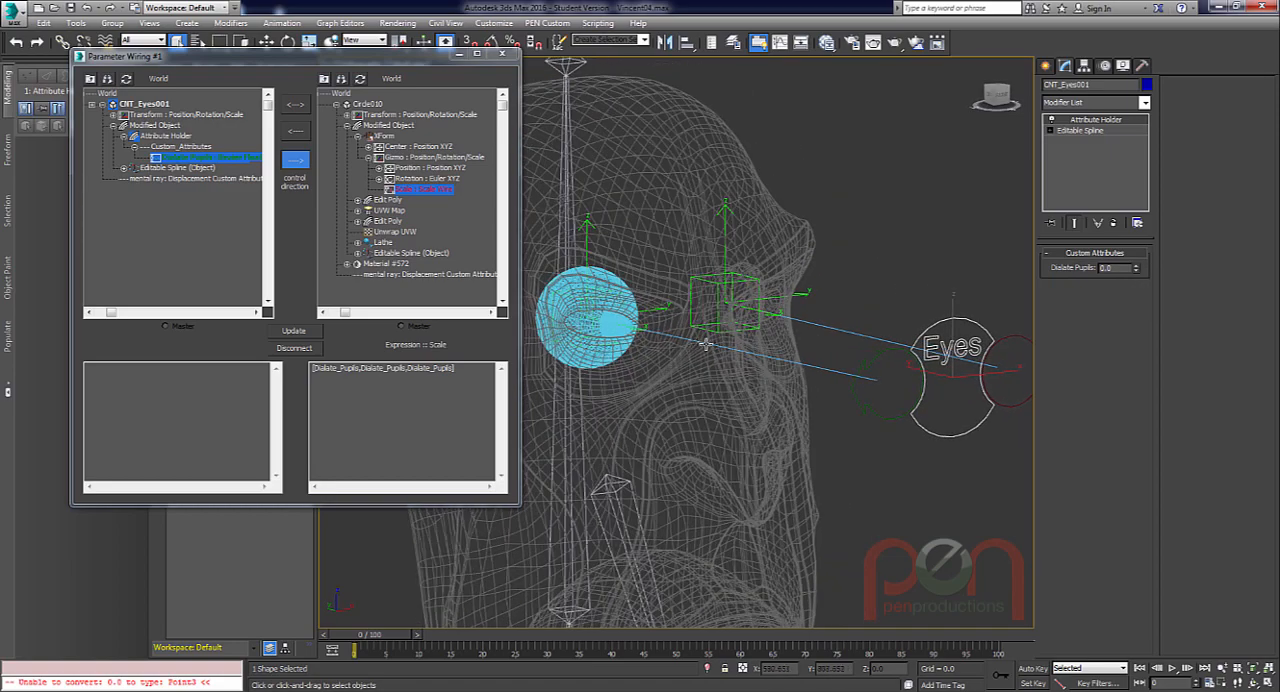
# Append +1 to the end of the scale wire expression, update the wire, and inspect the pupil.
pyautogui.click(469, 368)
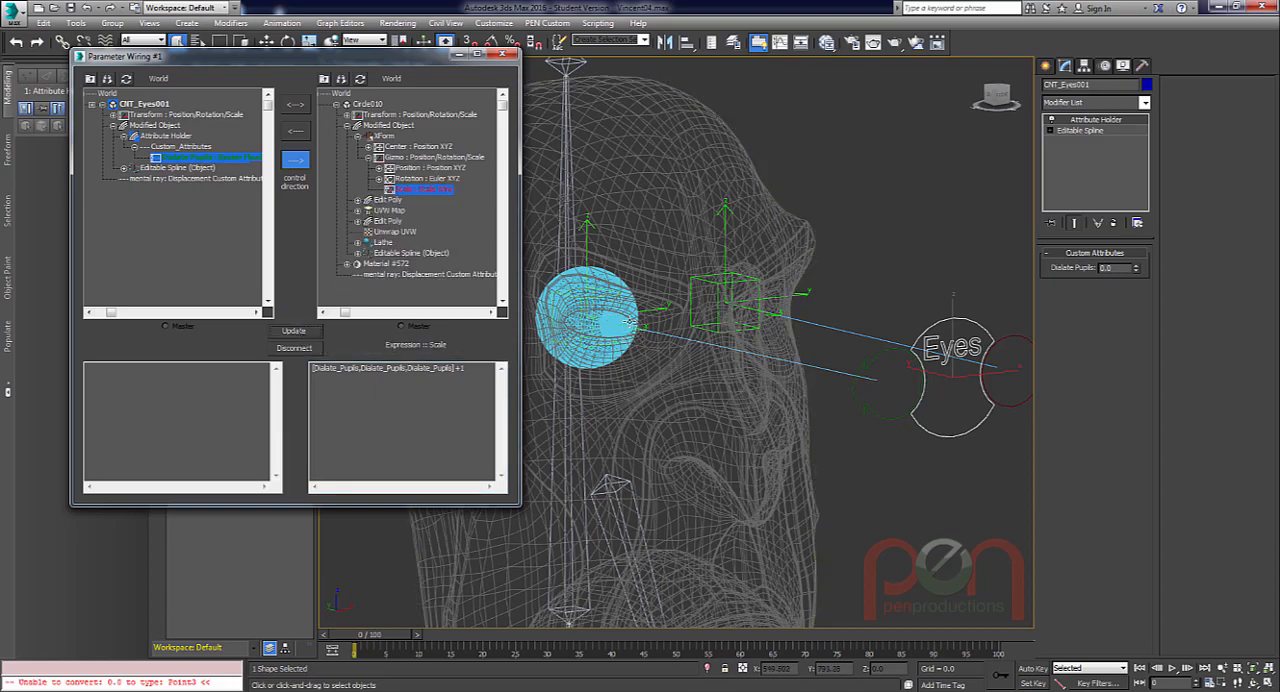
pyautogui.scroll(10, 624, 338)
pyautogui.scroll(2, 698, 372)
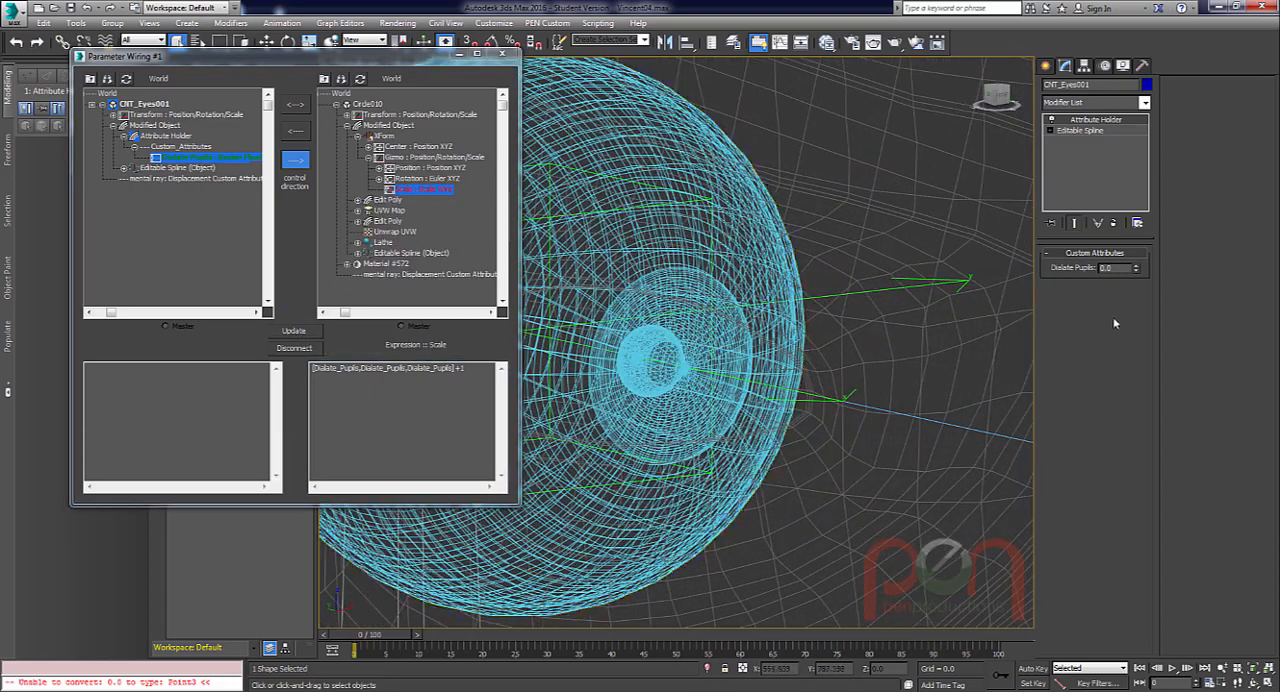
pyautogui.scroll(4, 692, 364)
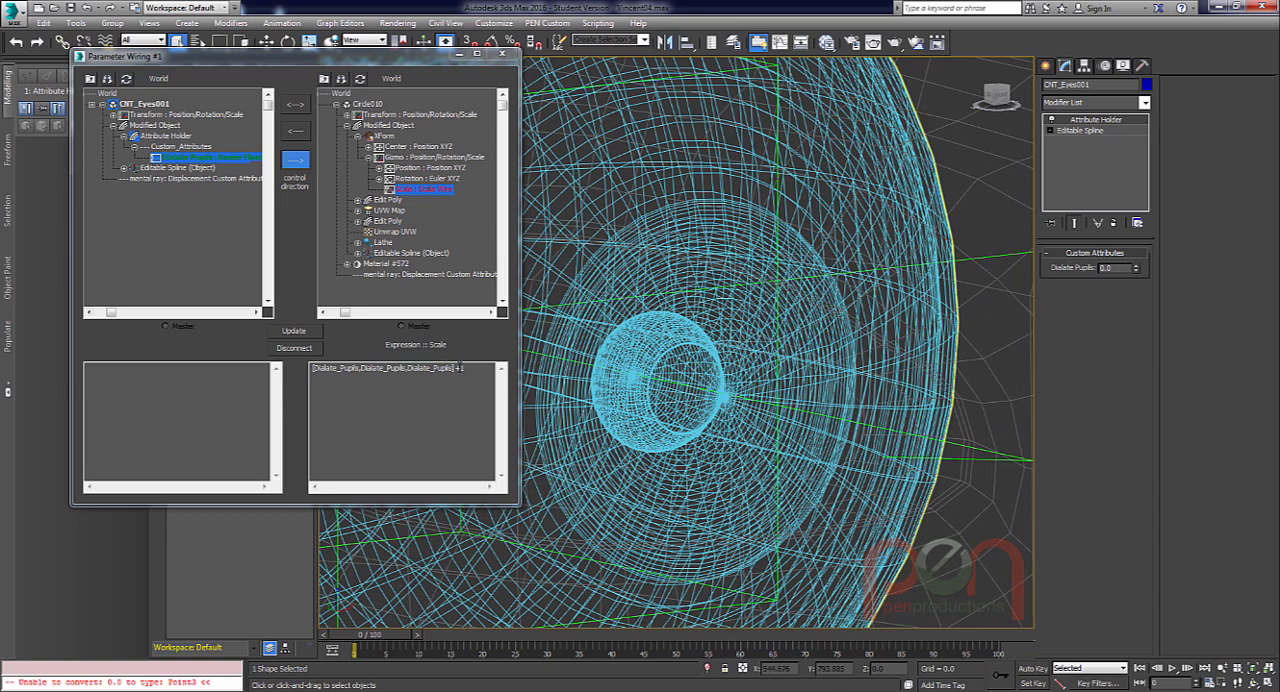
# Take the +1 offset out of the scale expression, update the wire, and put +1 back with another update.
pyautogui.moveTo(456, 367); pyautogui.dragTo(467, 367)
pyautogui.press('BackSpace')
pyautogui.click(293, 330)
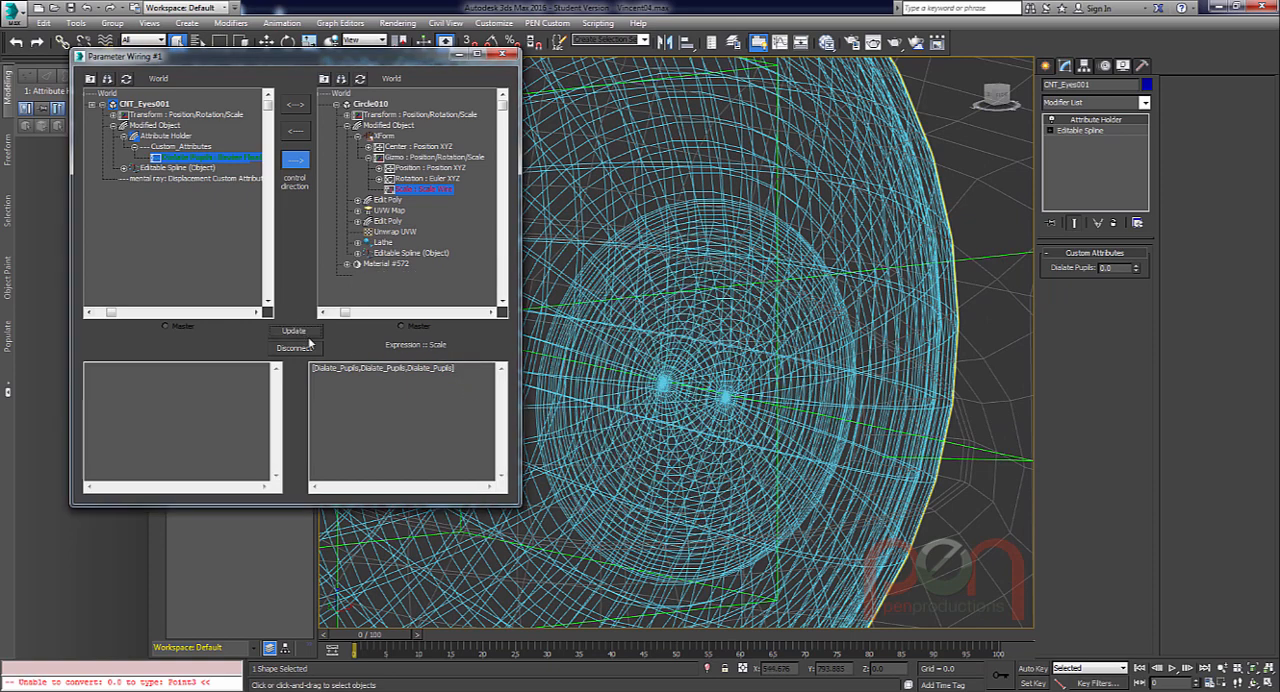
pyautogui.click(471, 379)
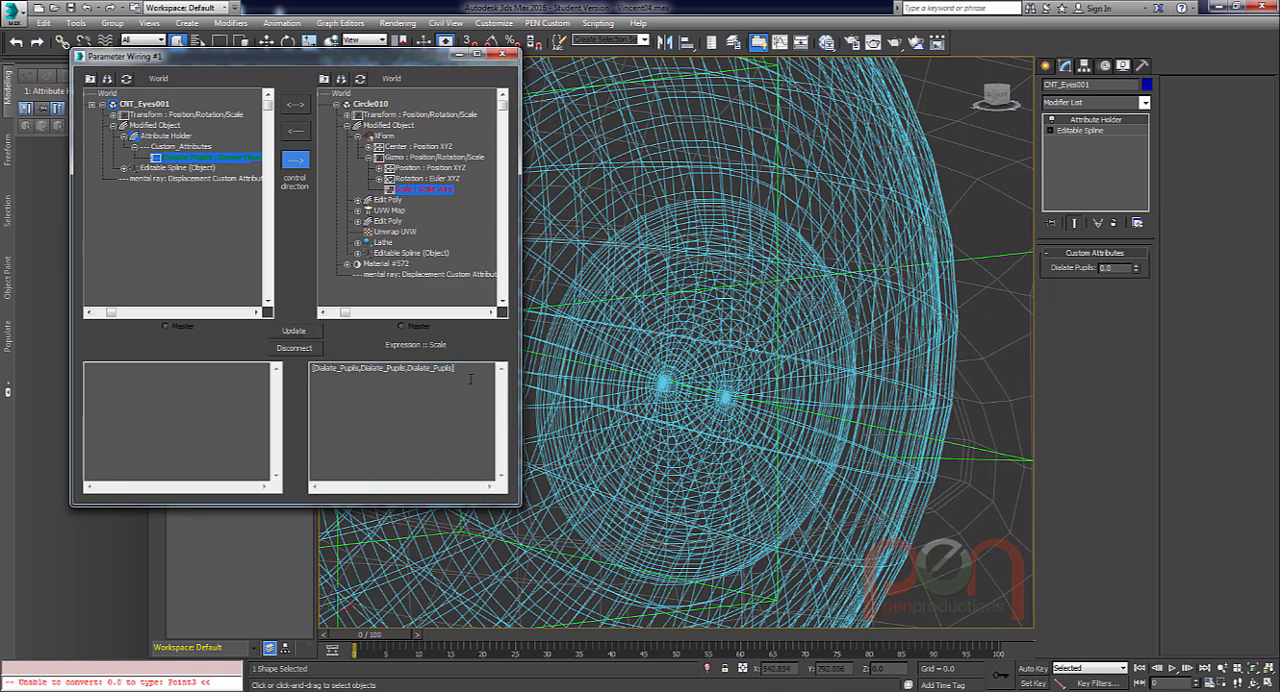
pyautogui.write('+1')
pyautogui.click(293, 330)
# Pin the modifier stack on the Eyes control's Attribute Holder and select the Circle010 eyeball, viewed from the side.
pyautogui.keyDown('alt'); pyautogui.moveTo(726, 455); pyautogui.dragTo(900, 392, button='middle'); pyautogui.keyUp('alt')
pyautogui.scroll(-8, 722, 400)
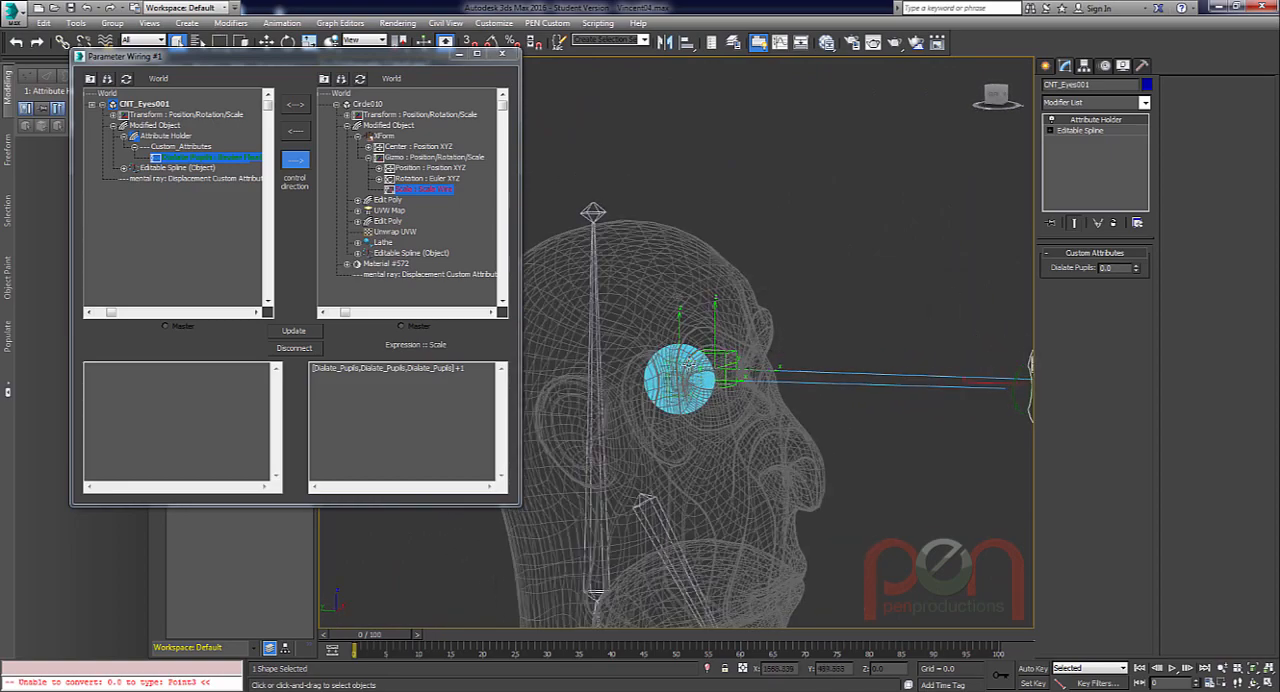
pyautogui.scroll(7, 748, 426)
pyautogui.moveTo(747, 427); pyautogui.dragTo(785, 421, button='middle')
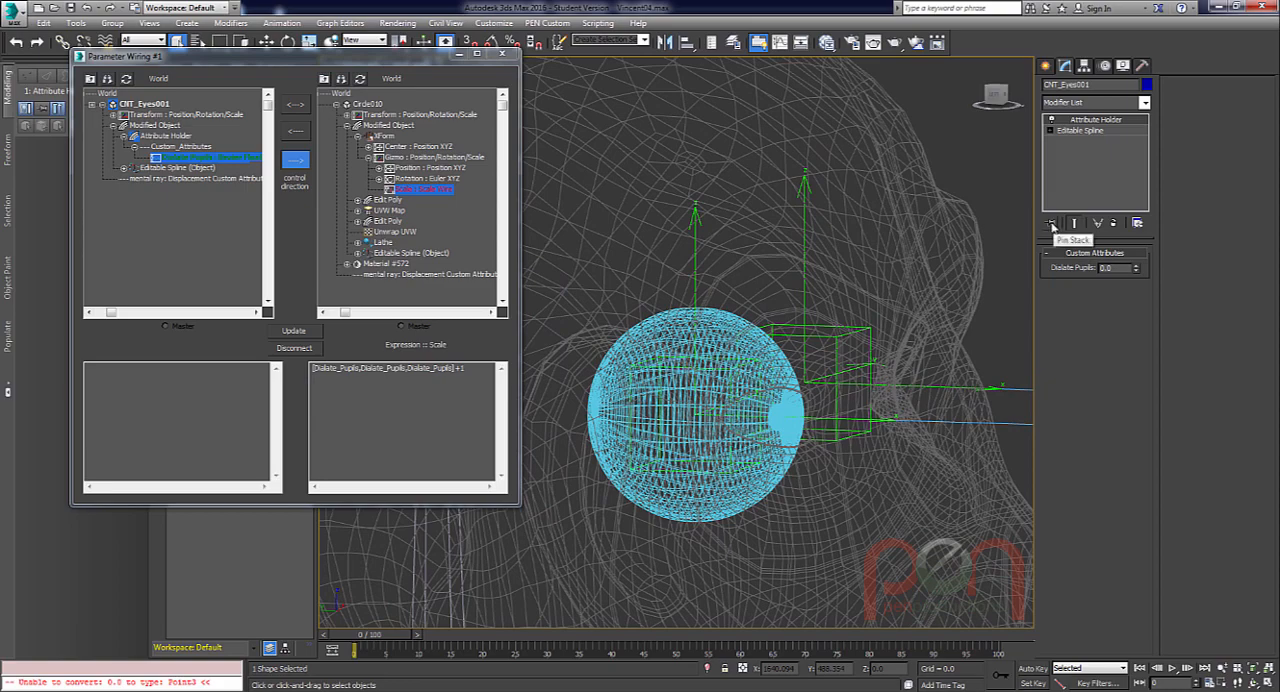
pyautogui.click(1051, 223)
pyautogui.scroll(5, 740, 380)
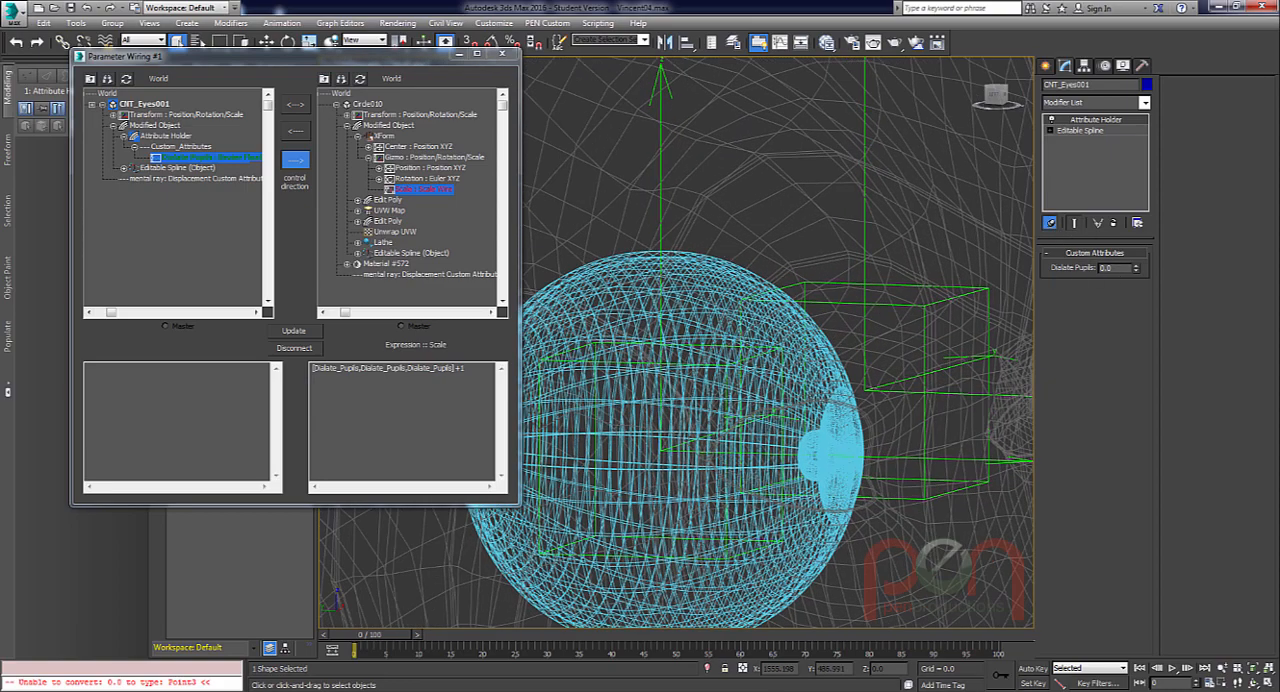
pyautogui.click(841, 457)
pyautogui.scroll(5, 841, 457)
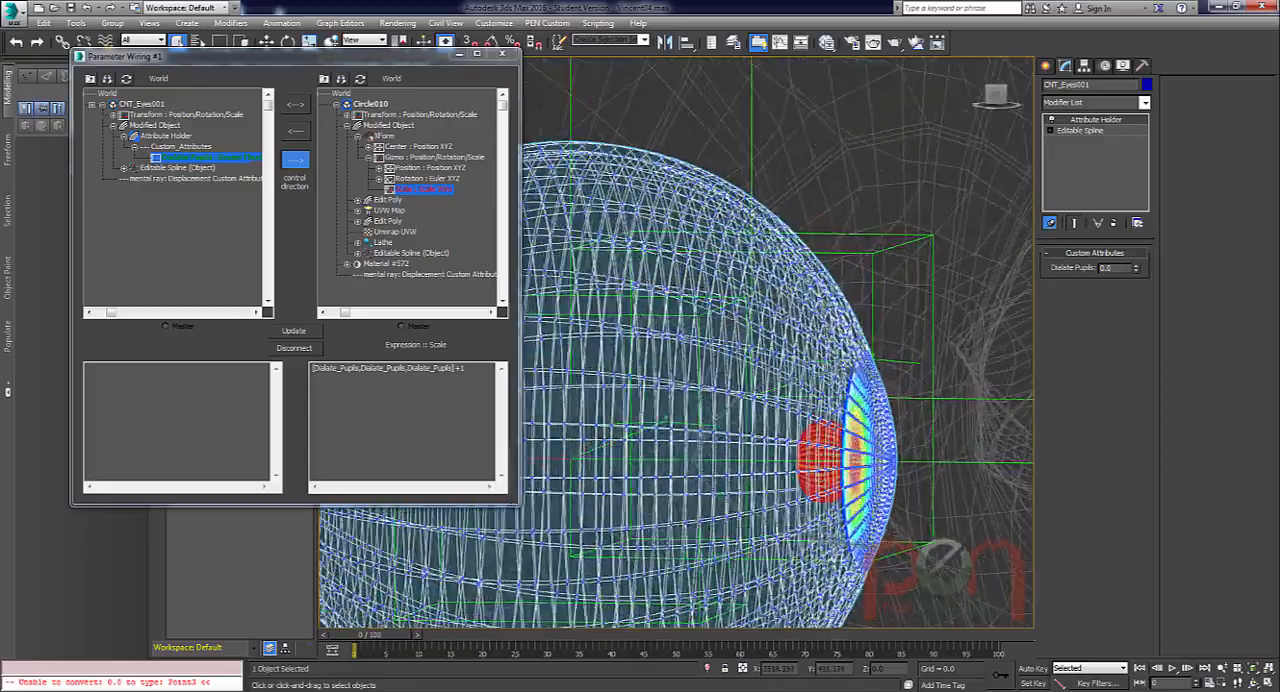
pyautogui.keyDown('alt'); pyautogui.moveTo(841, 457); pyautogui.dragTo(851, 377, button='middle'); pyautogui.keyUp('alt')
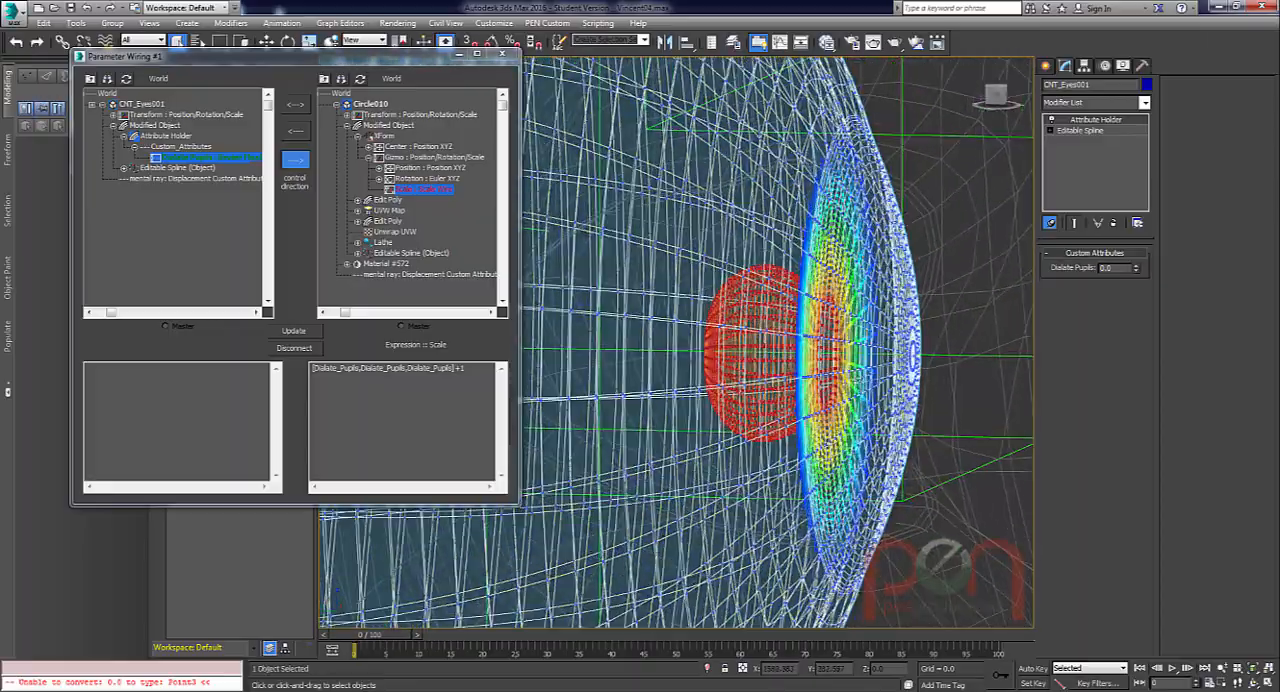
# Test the pupil with Dialate Pupils at -0.1 and check the eyeball's local axes with the Move tool.
pyautogui.click(1137, 264)
pyautogui.moveTo(1137, 262); pyautogui.dragTo(1137, 261)
pyautogui.scroll(-5, 725, 368)
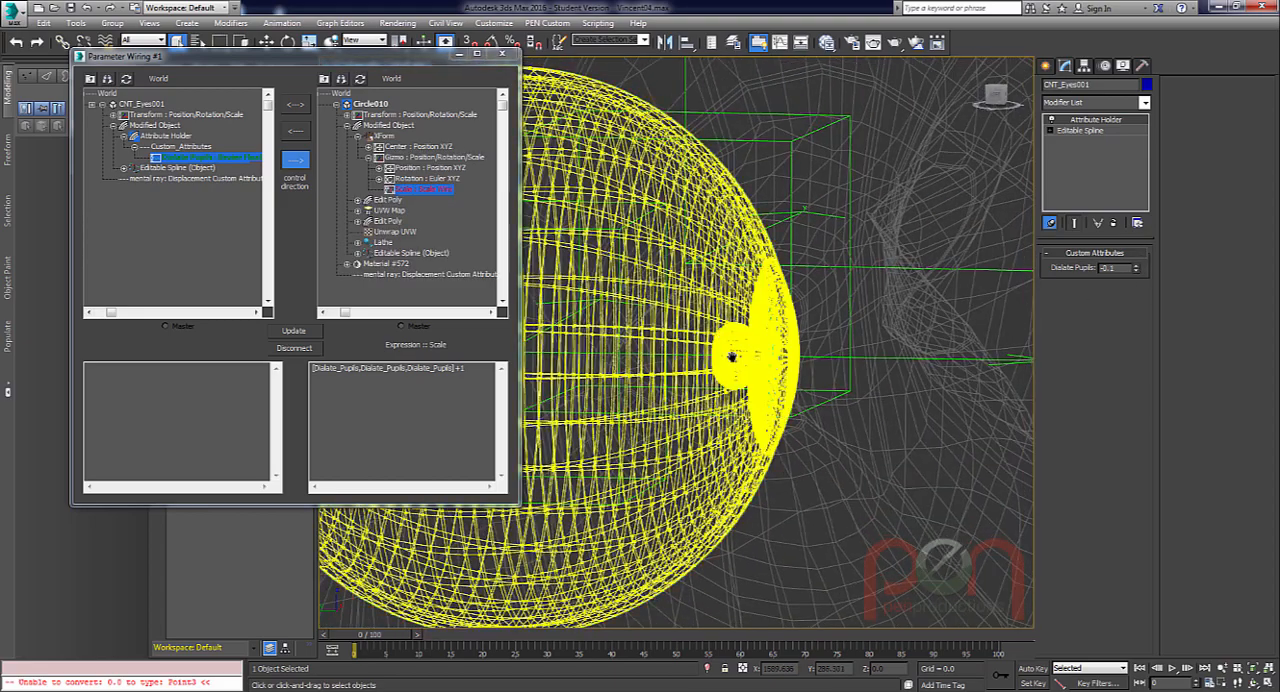
pyautogui.moveTo(725, 368); pyautogui.dragTo(808, 350, button='middle')
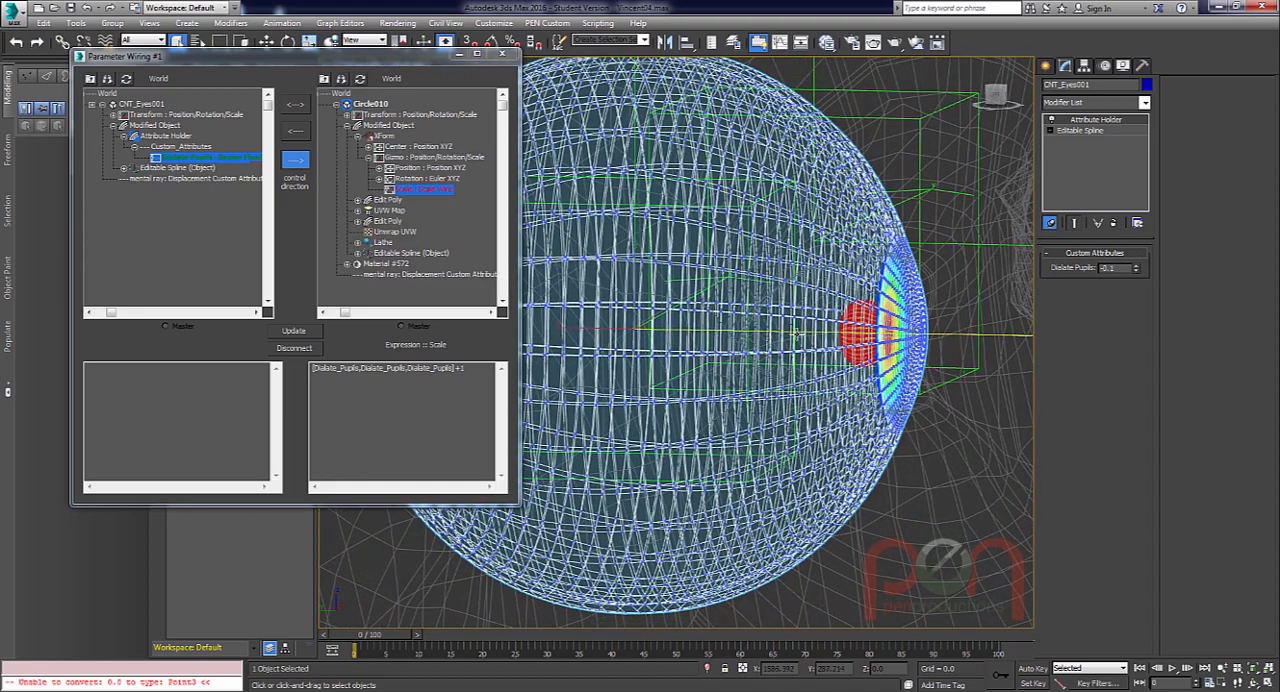
pyautogui.press('w')
pyautogui.click(788, 347)
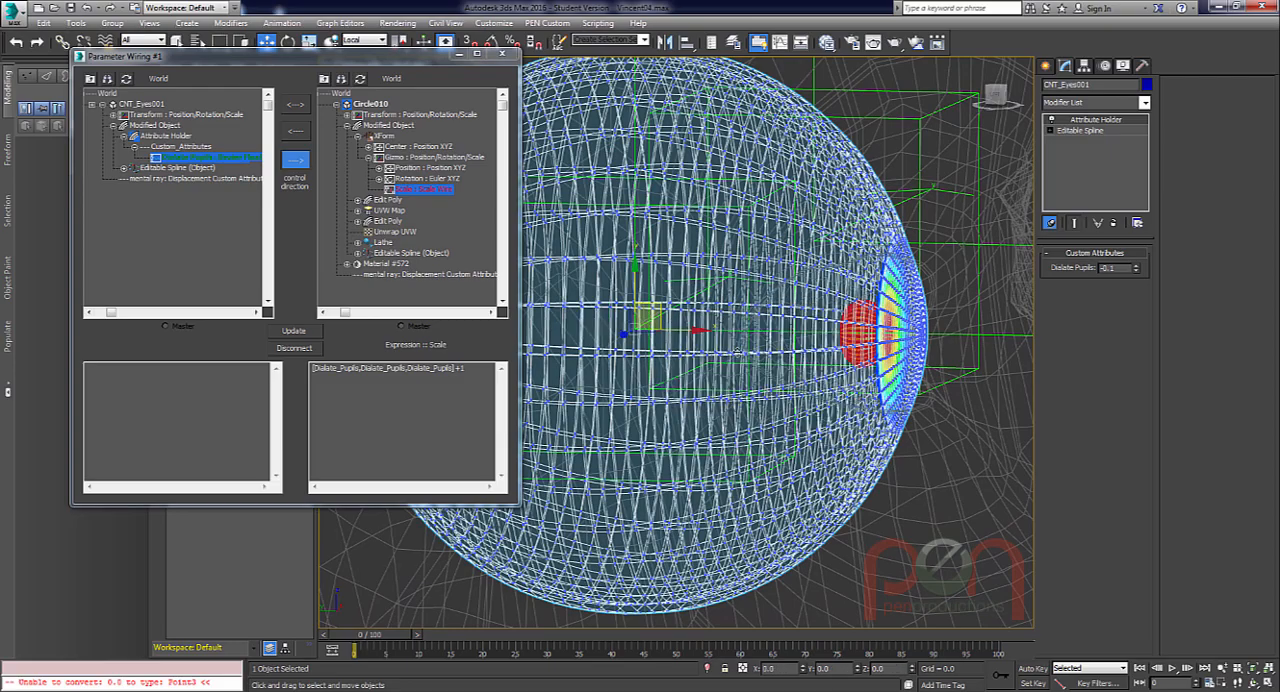
pyautogui.scroll(6, 940, 372)
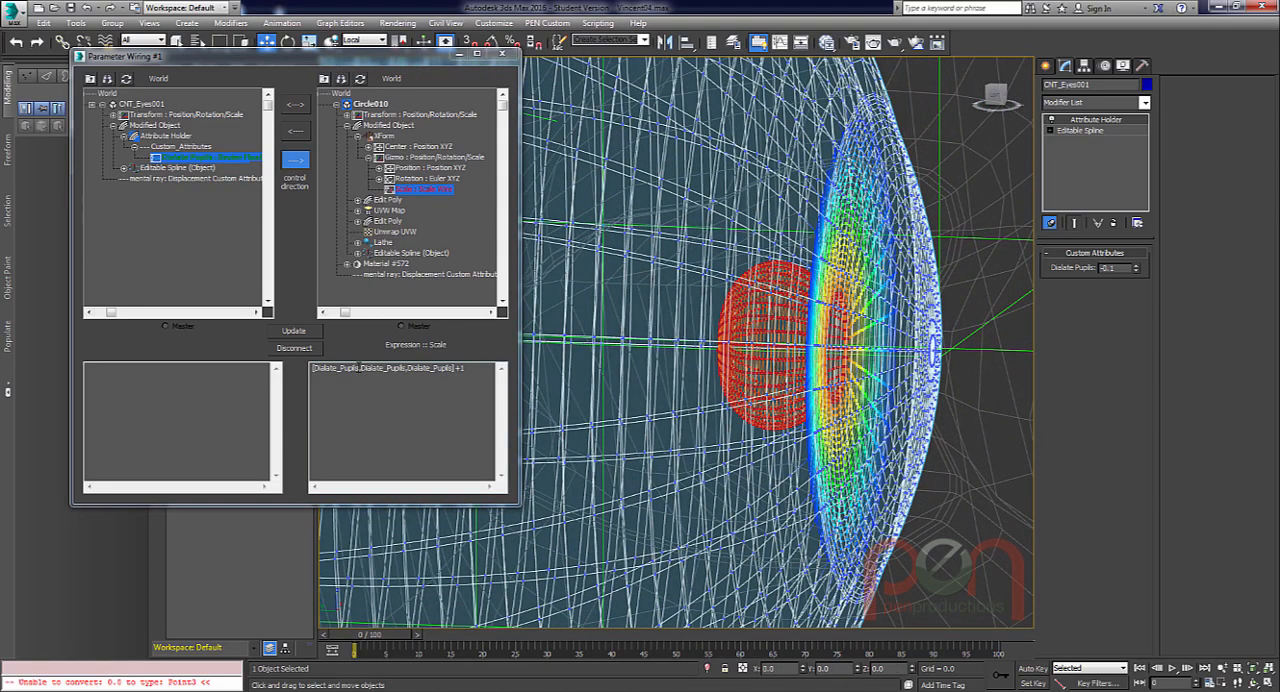
# Replace the first component of the scale expression with 0 and update the wire.
pyautogui.moveTo(358, 368); pyautogui.dragTo(333, 368)
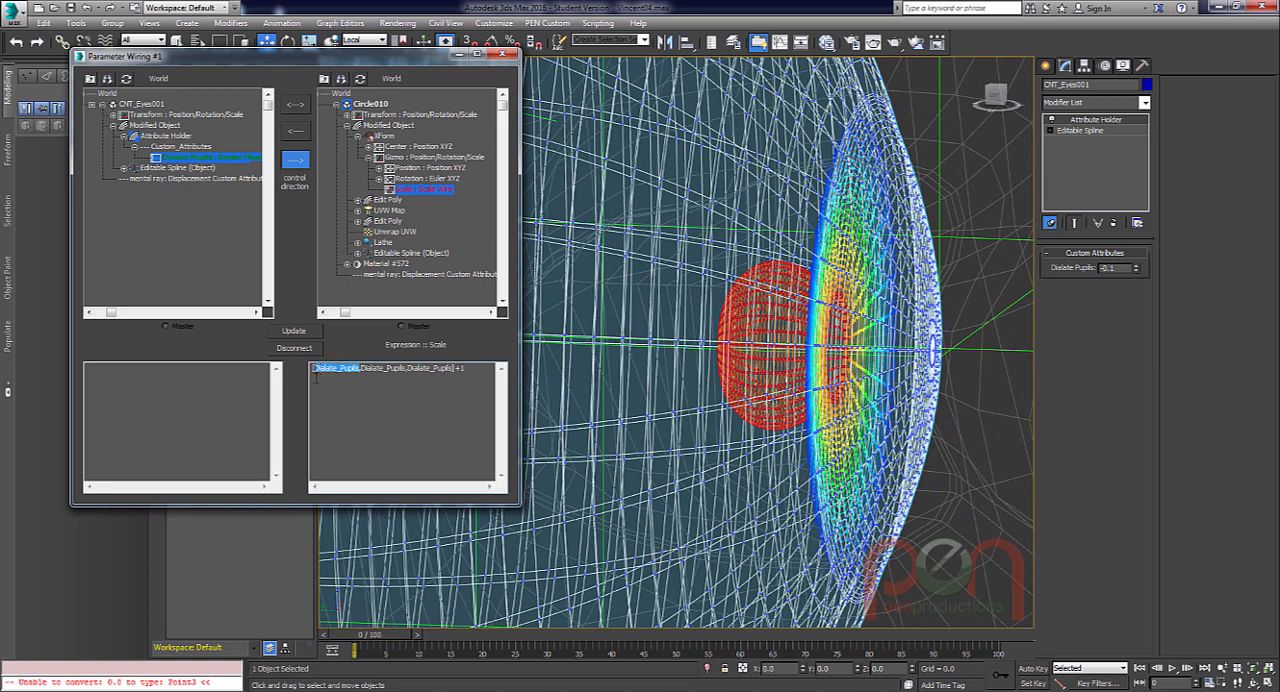
pyautogui.write('$1')
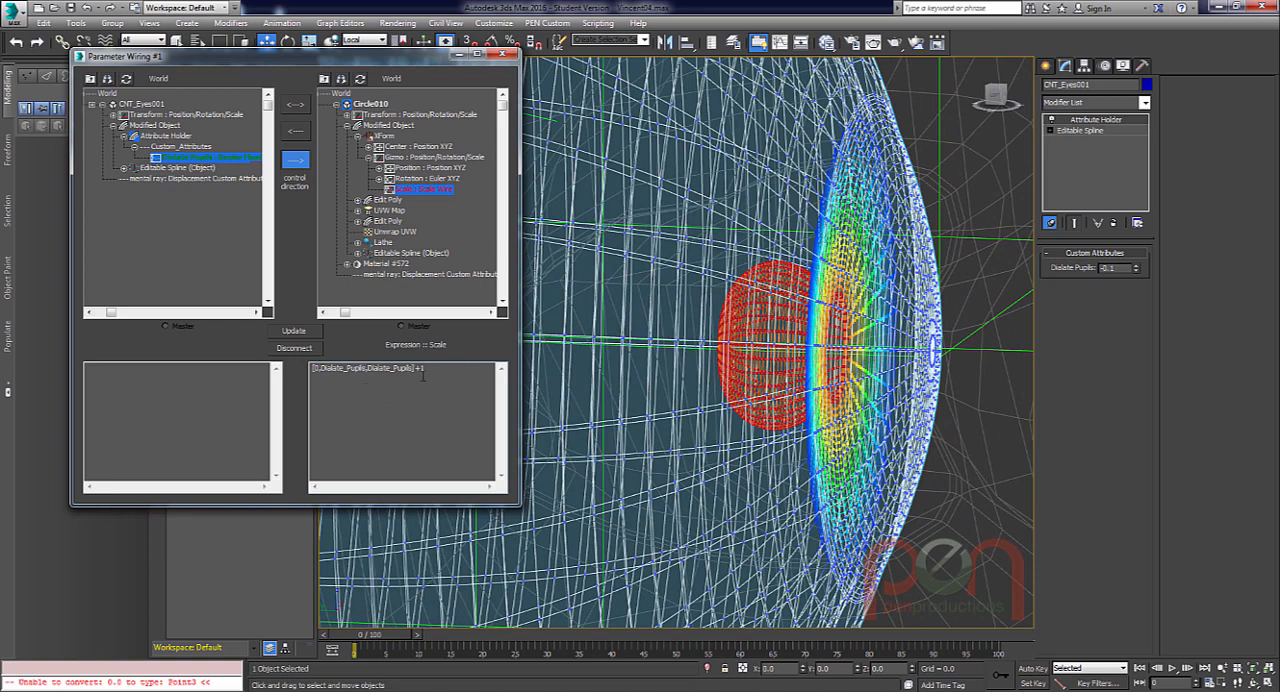
pyautogui.click(299, 332)
# Test the pupil's shape side-on by raising Dialate Pupils to 1.5 and lowering it to 1.0.
pyautogui.scroll(-2, 816, 353)
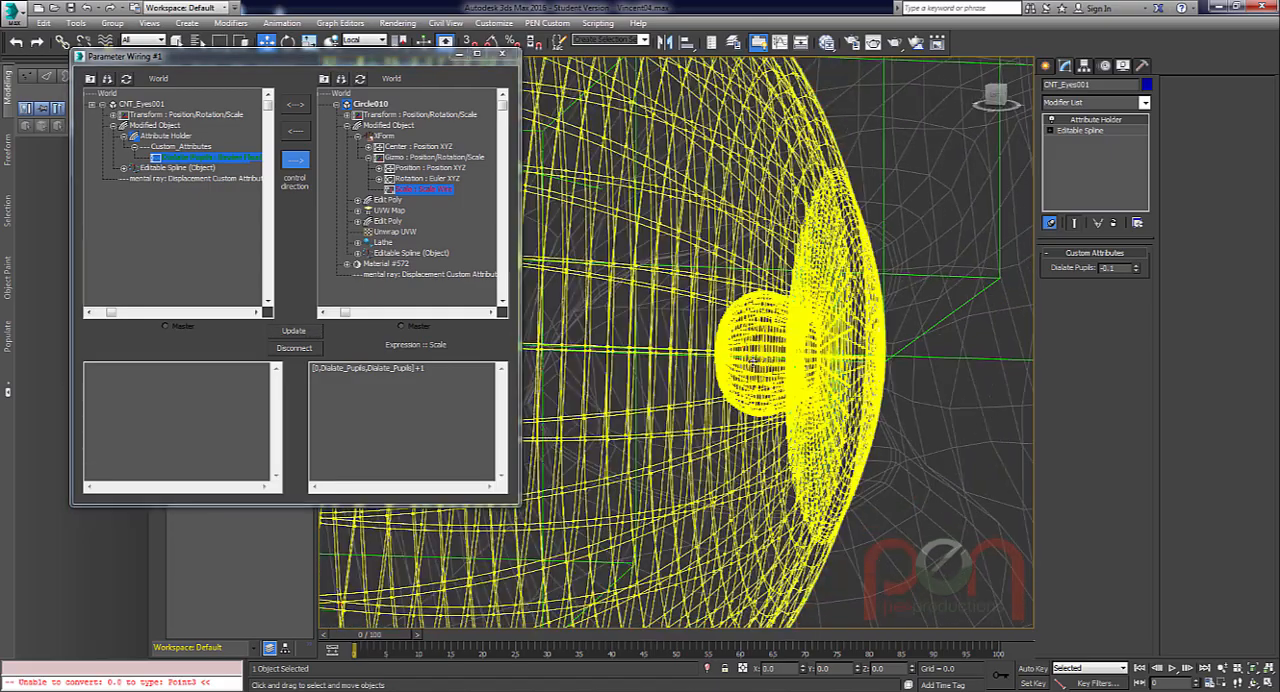
pyautogui.moveTo(818, 353); pyautogui.dragTo(654, 348, button='middle')
pyautogui.moveTo(1137, 272); pyautogui.dragTo(1130, 266)
pyautogui.moveTo(678, 329); pyautogui.dragTo(950, 337, button='middle')
pyautogui.scroll(3, 785, 340)
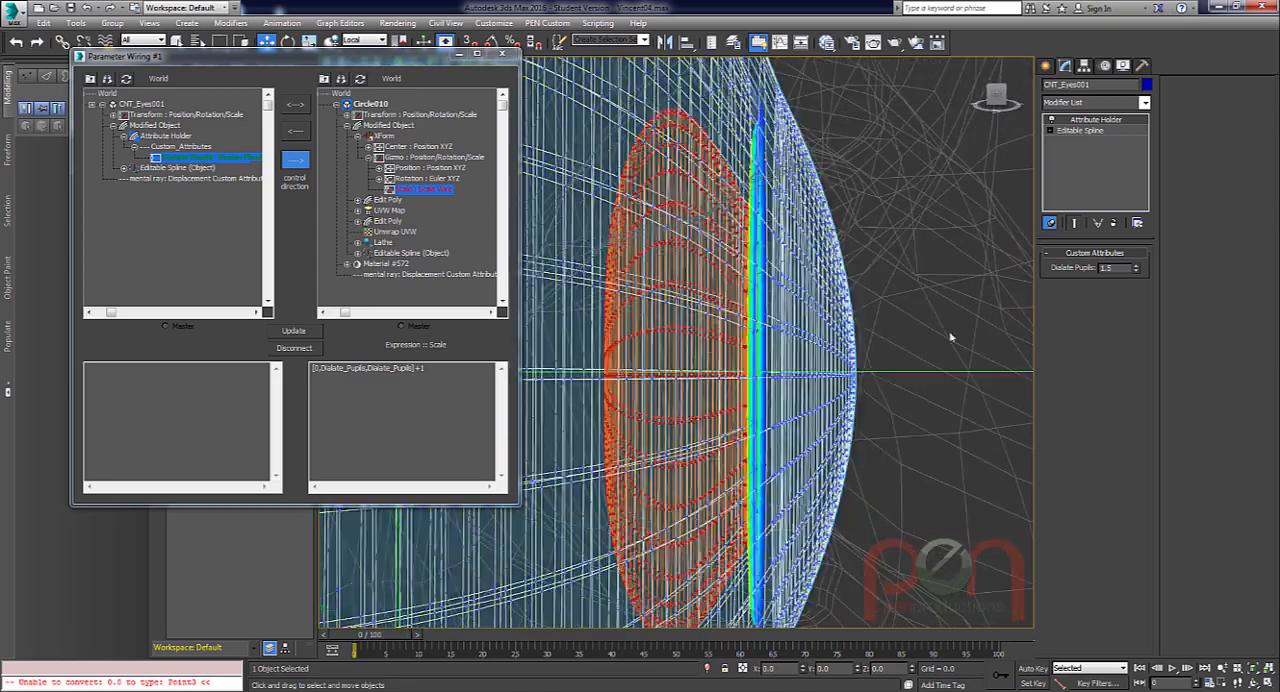
pyautogui.moveTo(1136, 268)
pyautogui.mouseDown()
pyautogui.moveTo(1136, 284)
pyautogui.moveTo(1137, 272)
pyautogui.mouseUp()
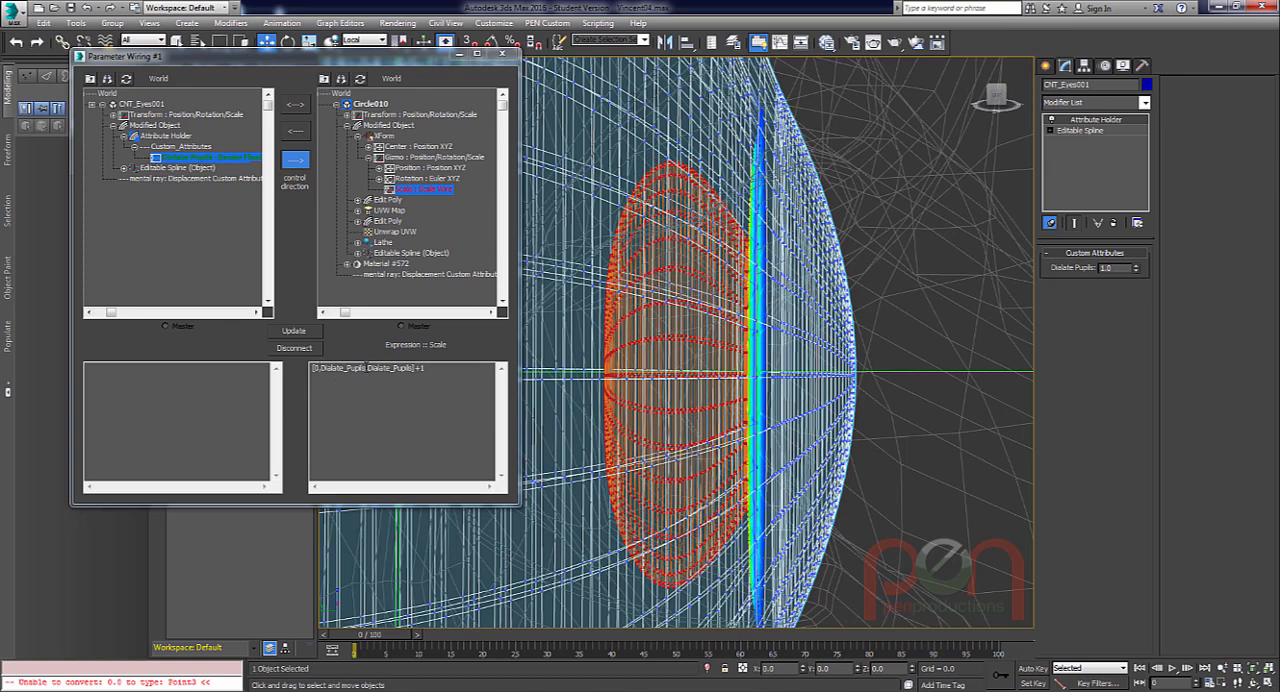
# Change the first component of the scale expression to Dialate_Pupils*01, update the wire, and inspect the pupil.
pyautogui.moveTo(367, 368); pyautogui.dragTo(328, 368)
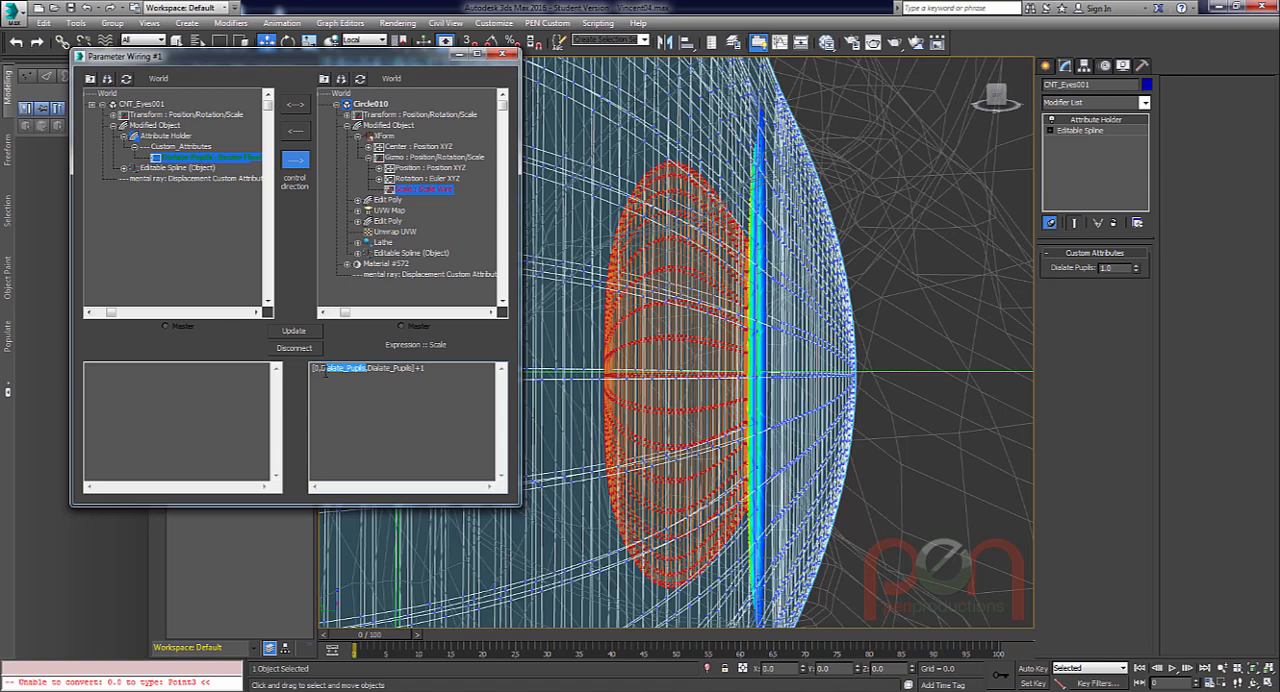
pyautogui.click(318, 368)
pyautogui.write('Dialate_Pupils,')
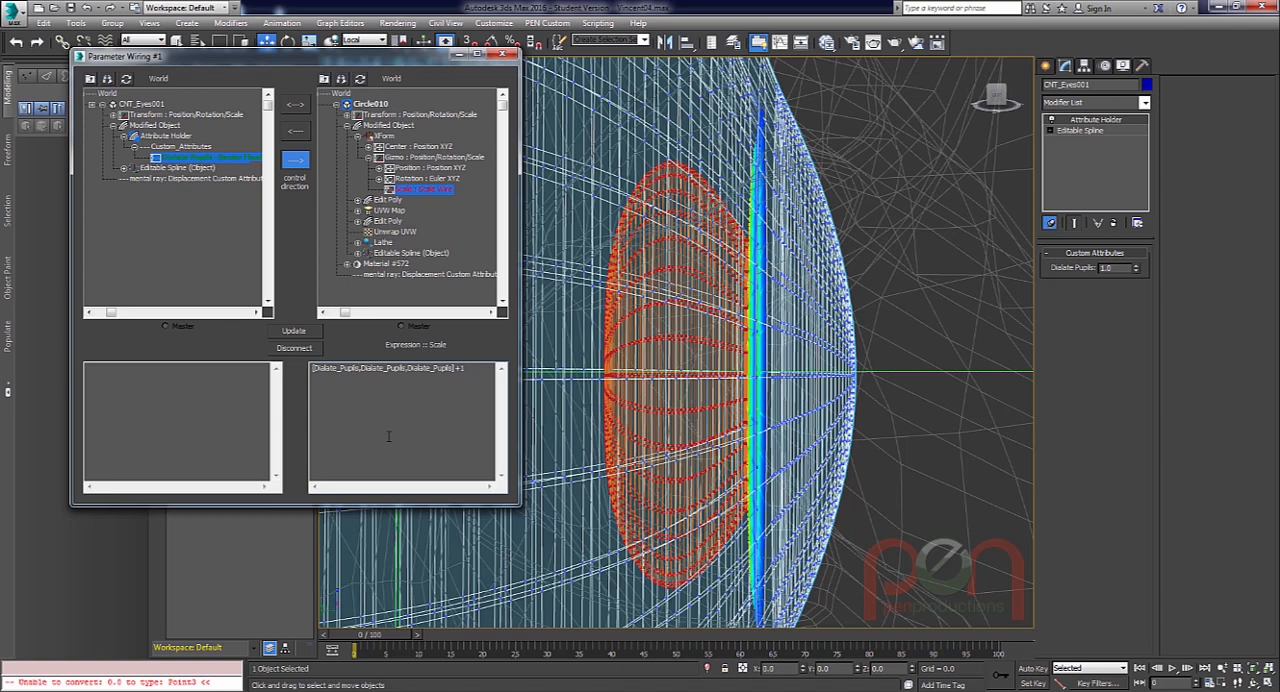
pyautogui.write('*0.1')
pyautogui.click(295, 331)
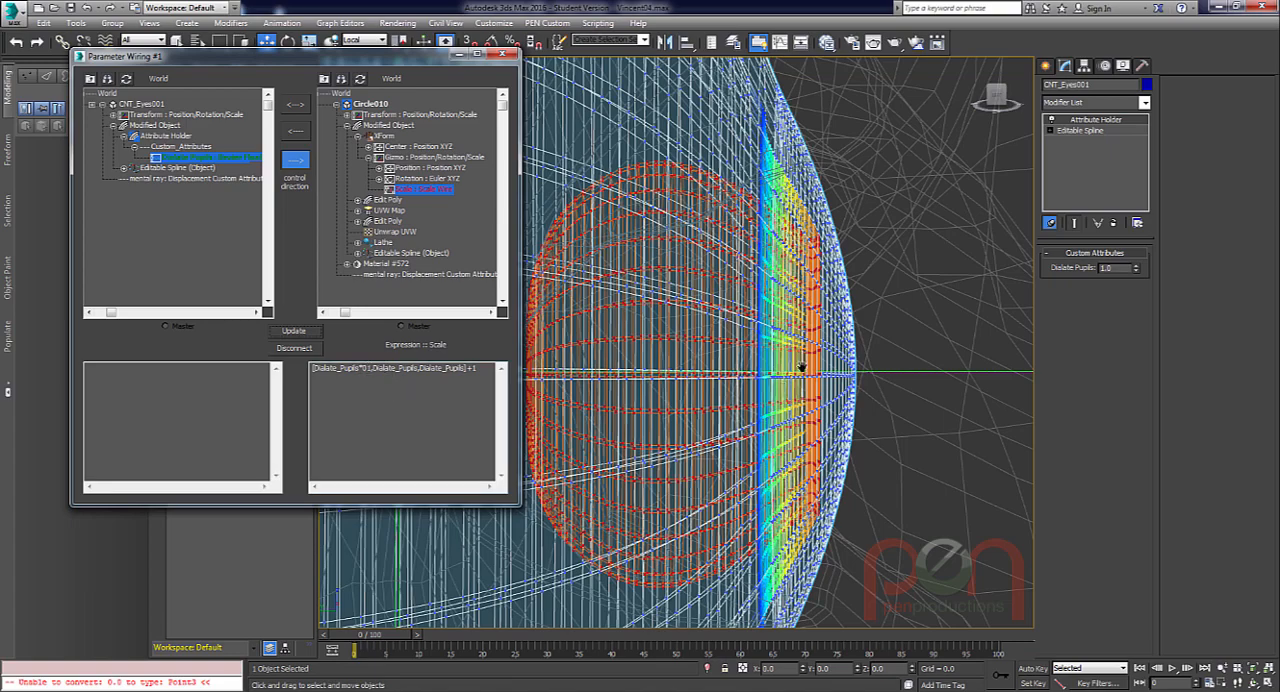
pyautogui.moveTo(806, 366); pyautogui.dragTo(829, 332, button='middle')
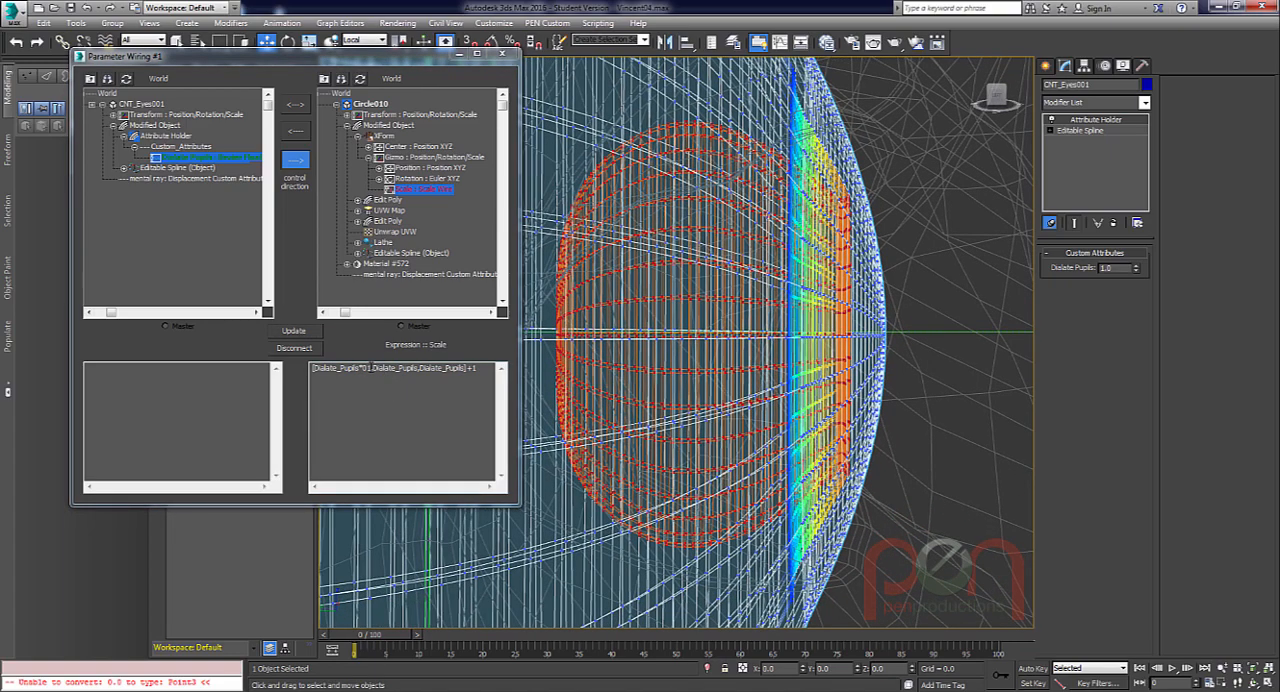
# Change the first component of the scale expression to Dialate_Pupils*0.1, update the wire, and test Dialate Pupils at 1.9.
pyautogui.moveTo(373, 367); pyautogui.dragTo(358, 367)
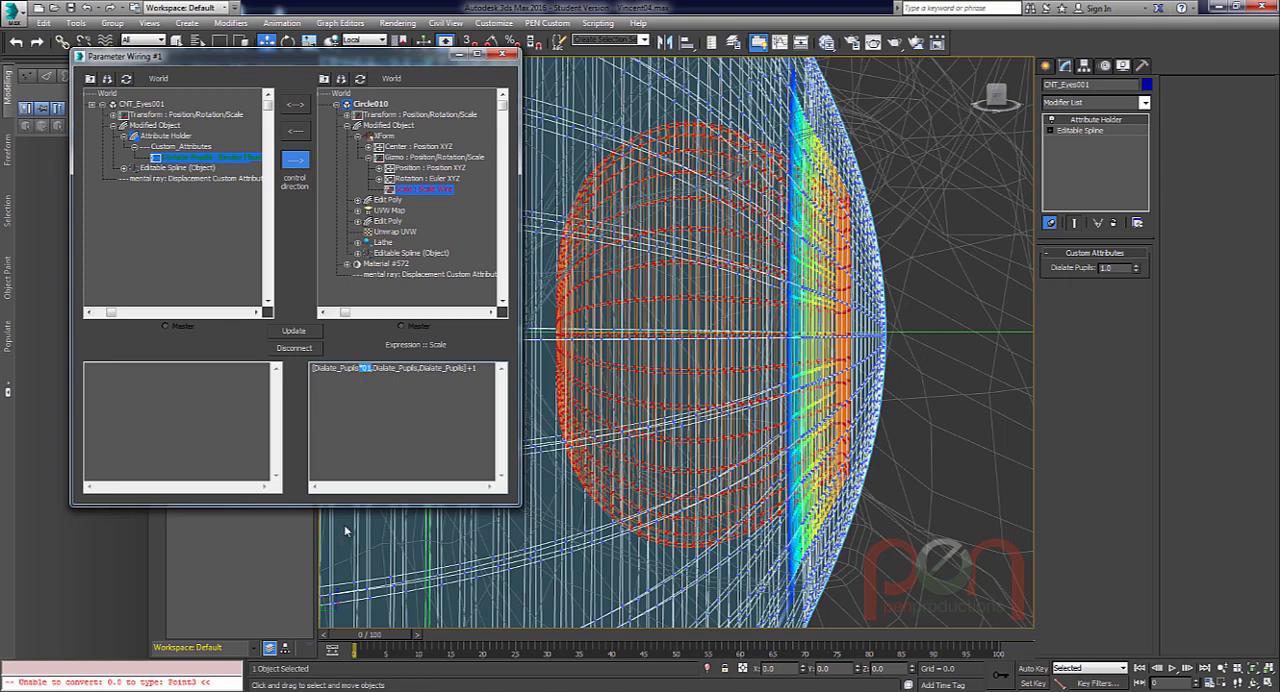
pyautogui.rightClick(1137, 270)
pyautogui.moveTo(1136, 272); pyautogui.dragTo(1136, 246)
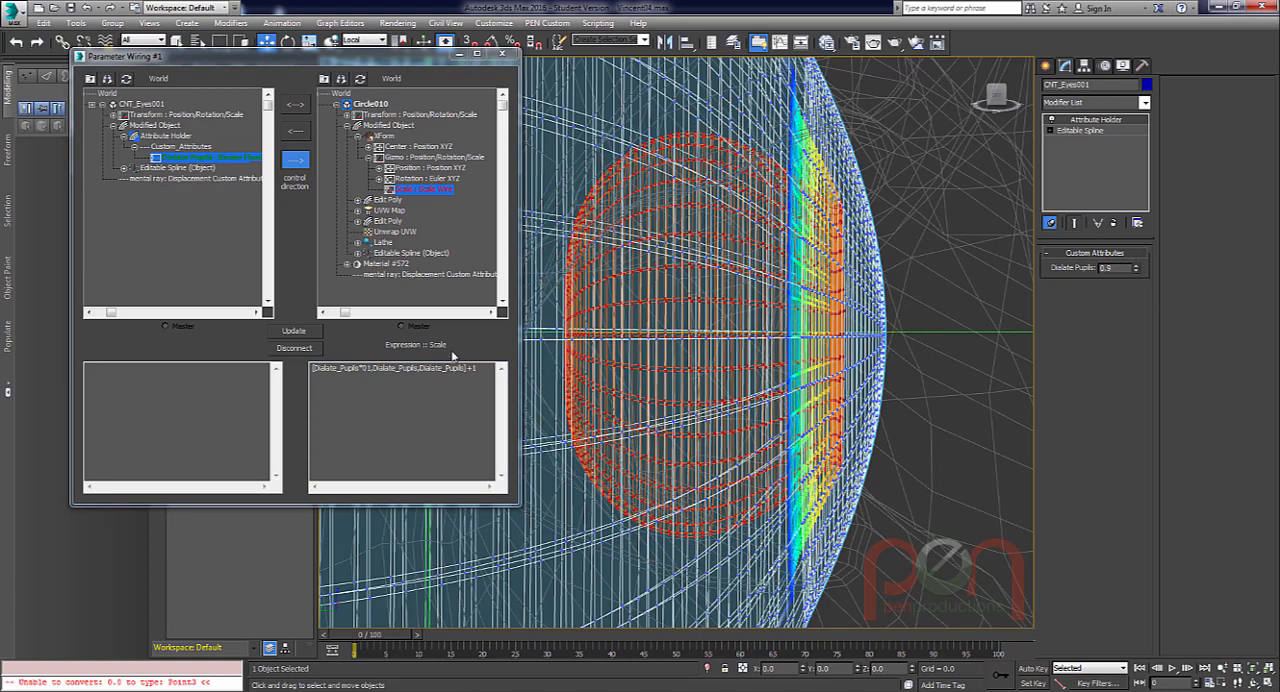
pyautogui.click(364, 370)
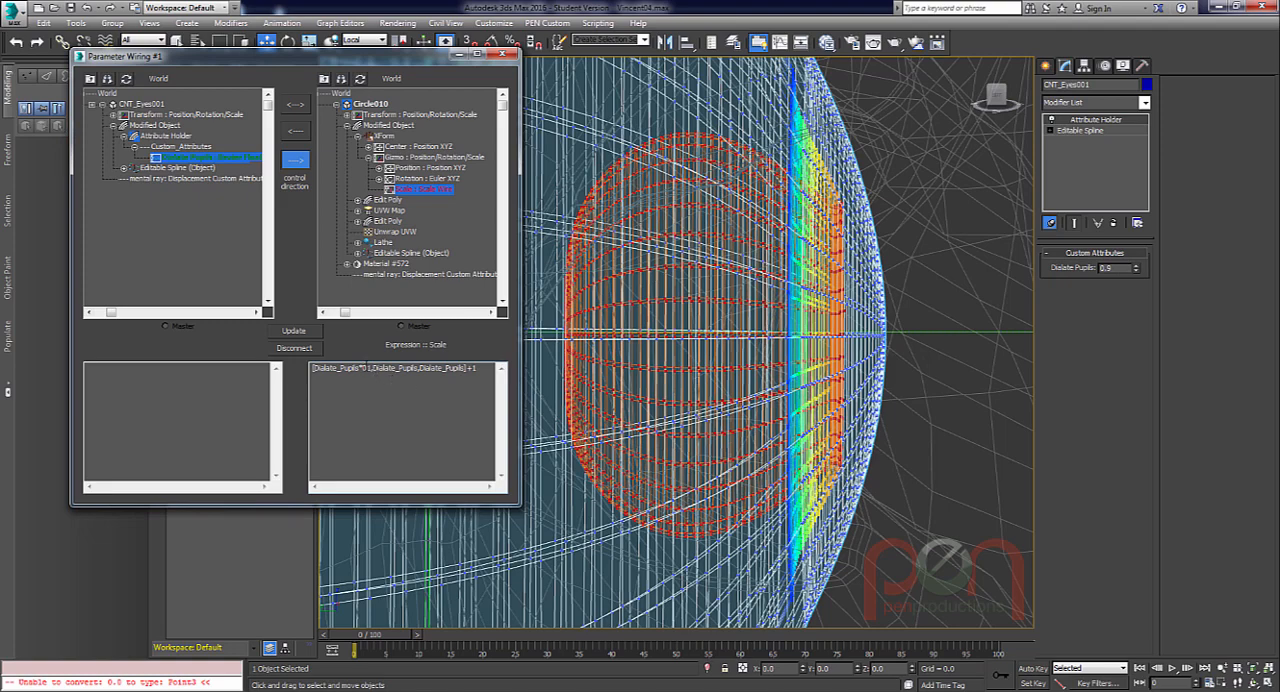
pyautogui.write('.')
pyautogui.click(300, 330)
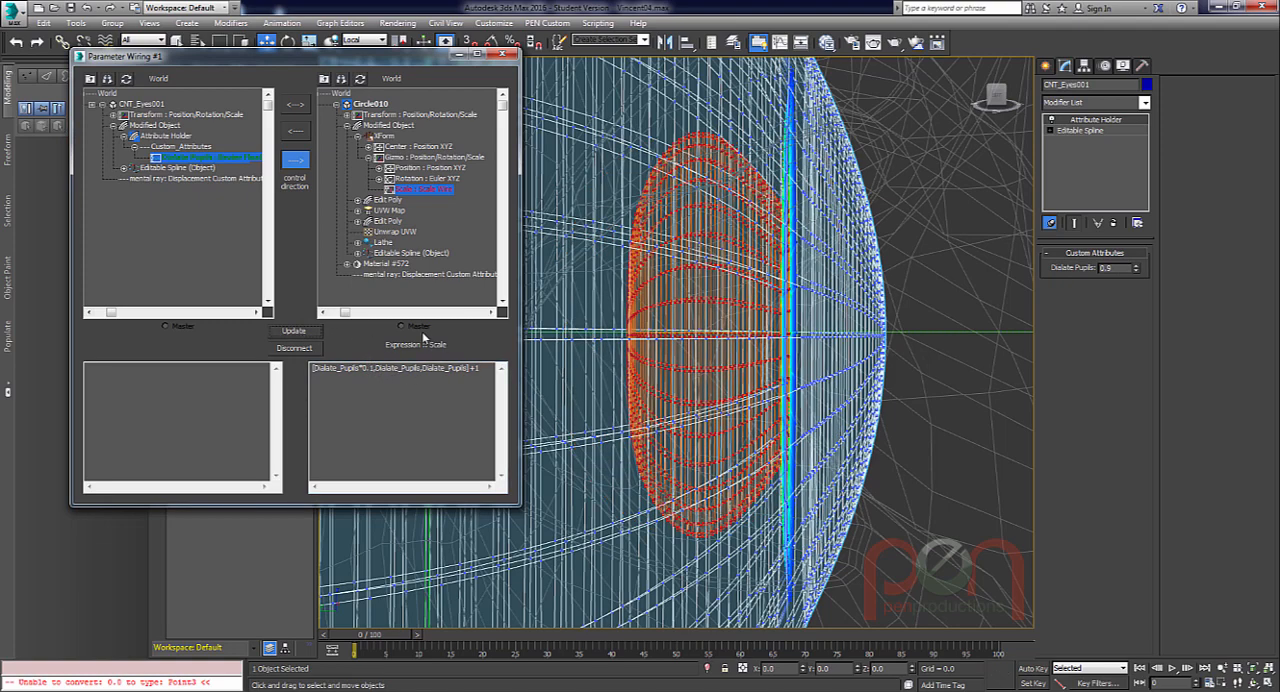
pyautogui.click(1137, 265)
pyautogui.moveTo(1140, 268); pyautogui.dragTo(1136, 266)
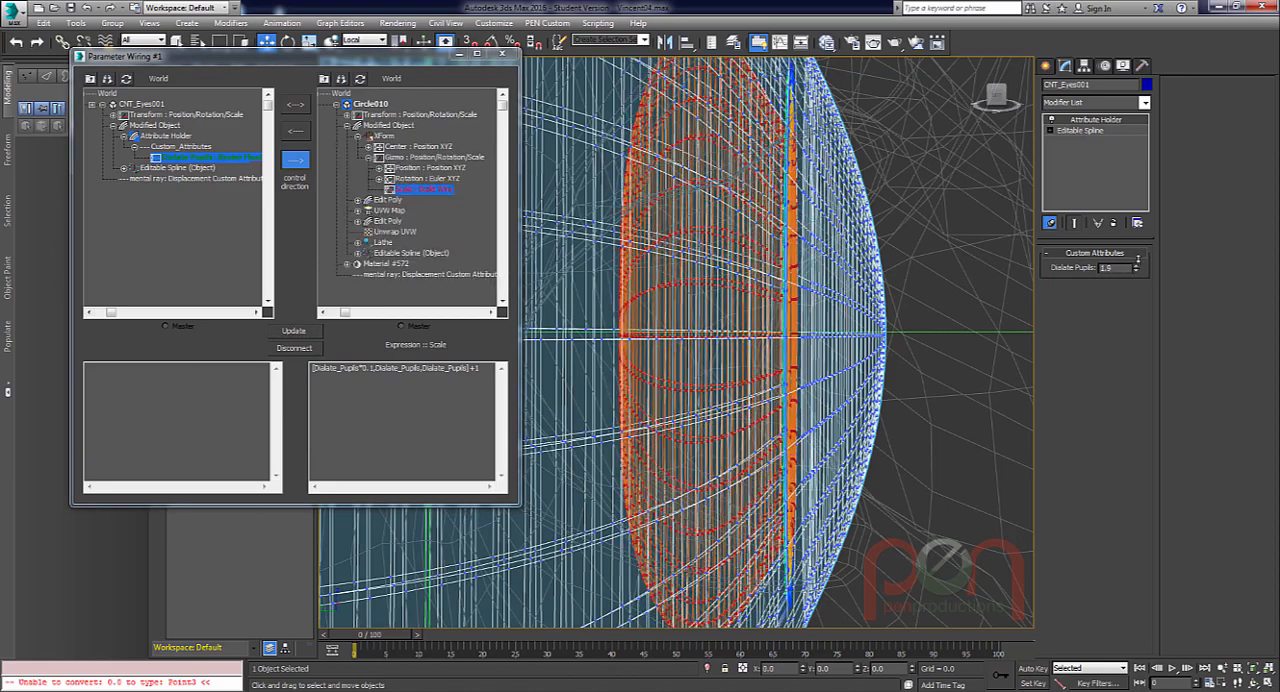
# Change the first component of the scale expression to Dialate_Pupils*0.05, update the wire, and inspect the pupil at 1.5 and 1.6.
pyautogui.moveTo(371, 367); pyautogui.dragTo(377, 367)
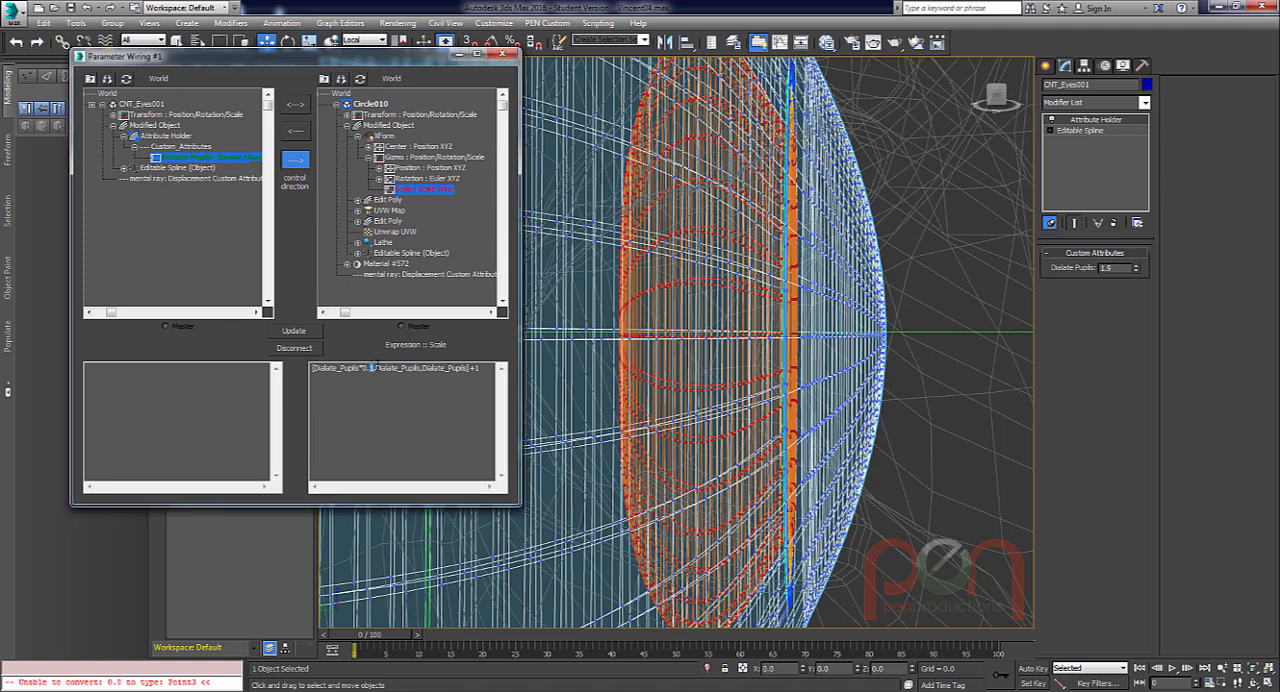
pyautogui.write('05')
pyautogui.click(296, 330)
pyautogui.moveTo(1136, 270); pyautogui.dragTo(1135, 262)
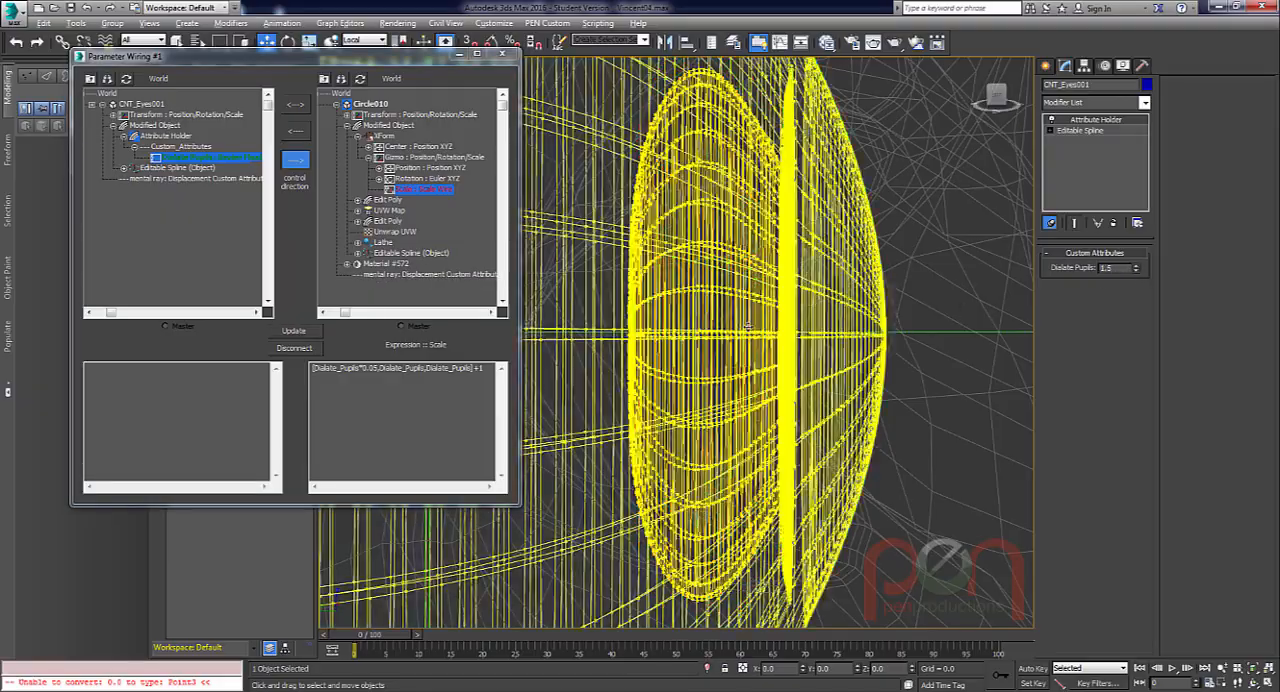
pyautogui.keyDown('alt'); pyautogui.moveTo(748, 327); pyautogui.dragTo(660, 350, button='middle'); pyautogui.keyUp('alt')
pyautogui.scroll(-4, 750, 350)
pyautogui.keyDown('alt'); pyautogui.moveTo(805, 358); pyautogui.dragTo(766, 352, button='middle'); pyautogui.keyUp('alt')
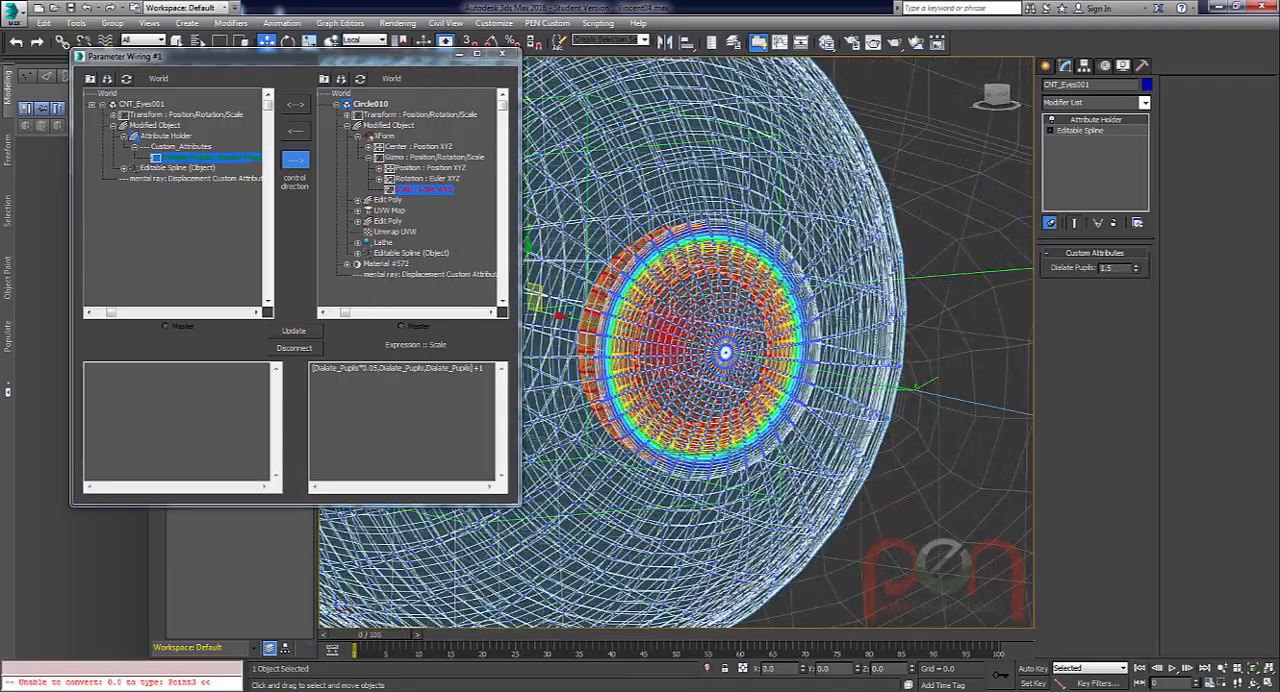
pyautogui.moveTo(1137, 266); pyautogui.dragTo(1137, 268)
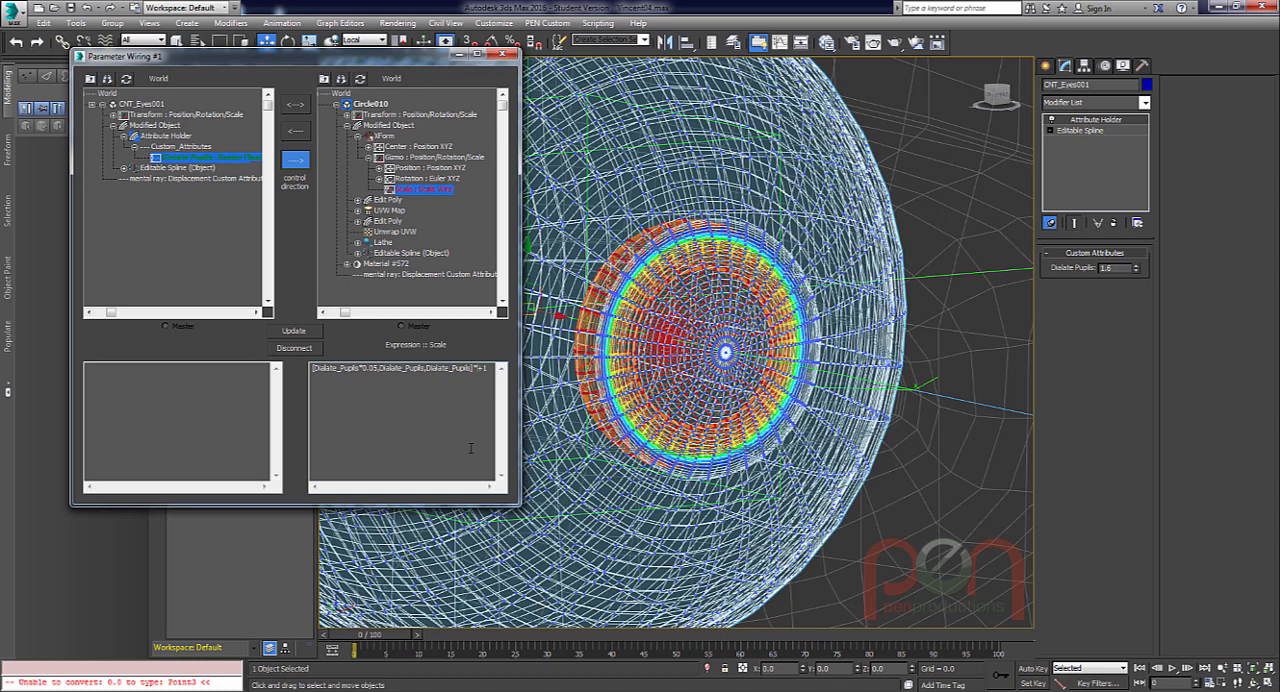
# Multiply the whole bracketed scale vector by 0.1 before the +1, update the wire, and test Dialate Pupils at 16.2.
pyautogui.write('.1')
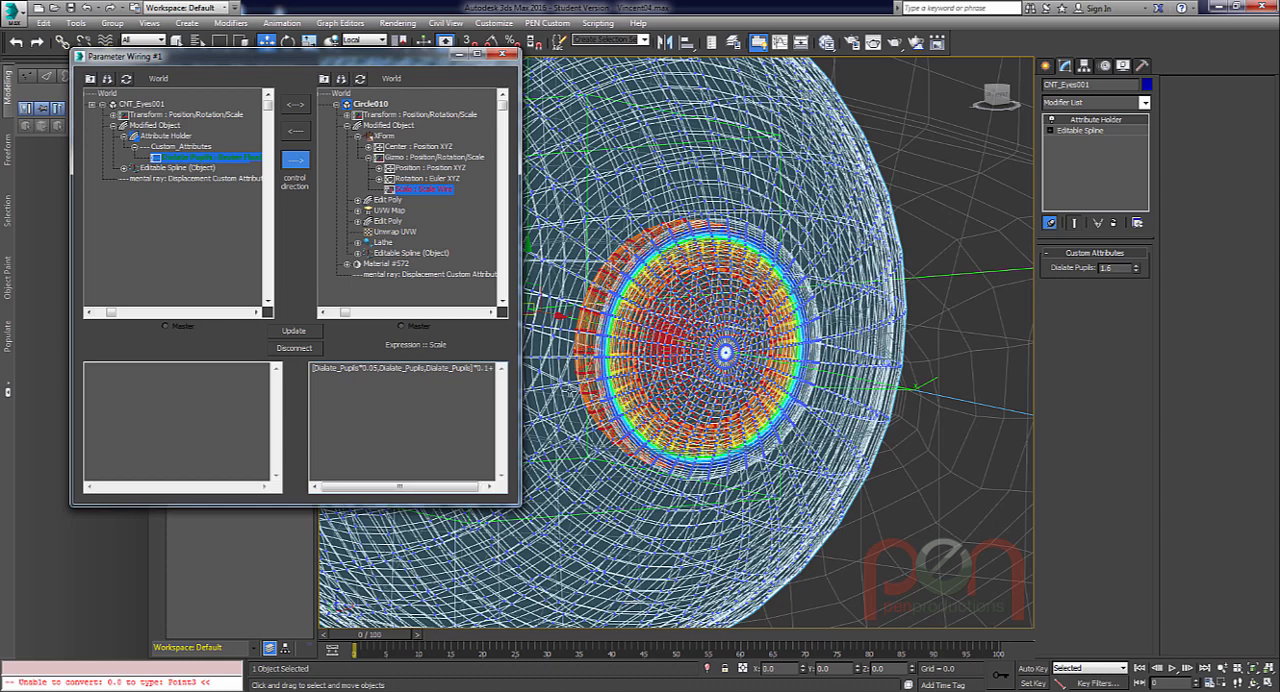
pyautogui.moveTo(520, 395); pyautogui.dragTo(552, 395)
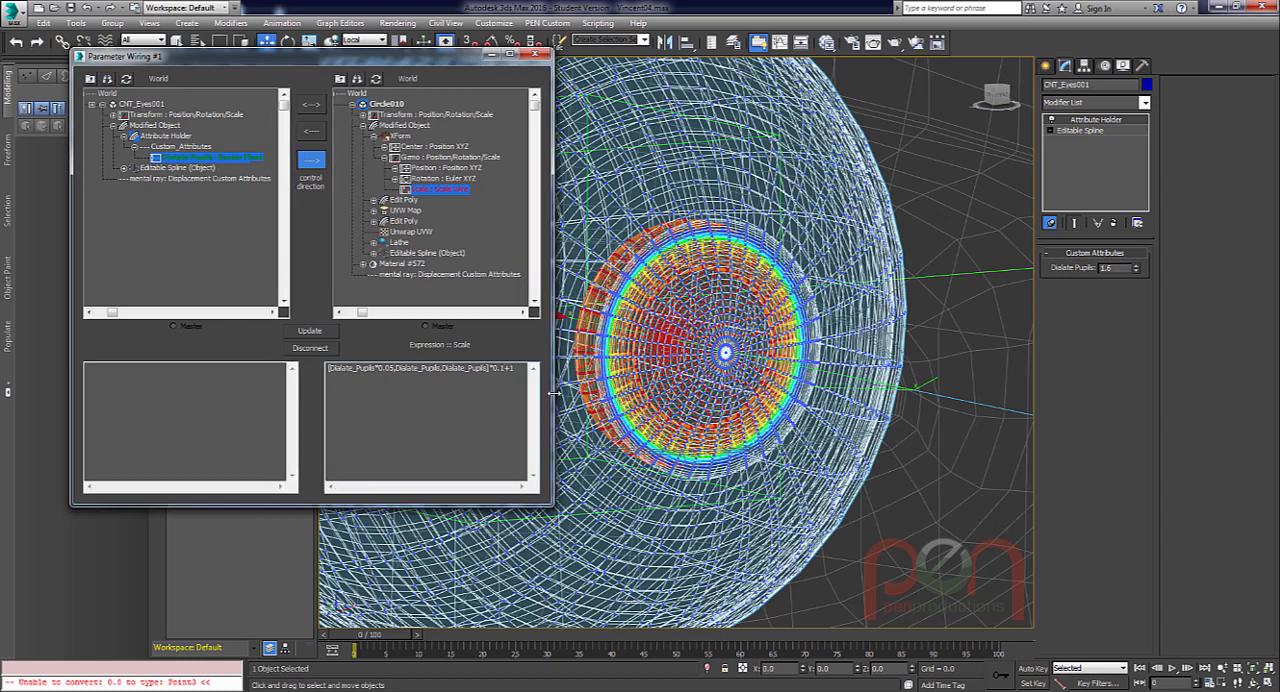
pyautogui.click(310, 331)
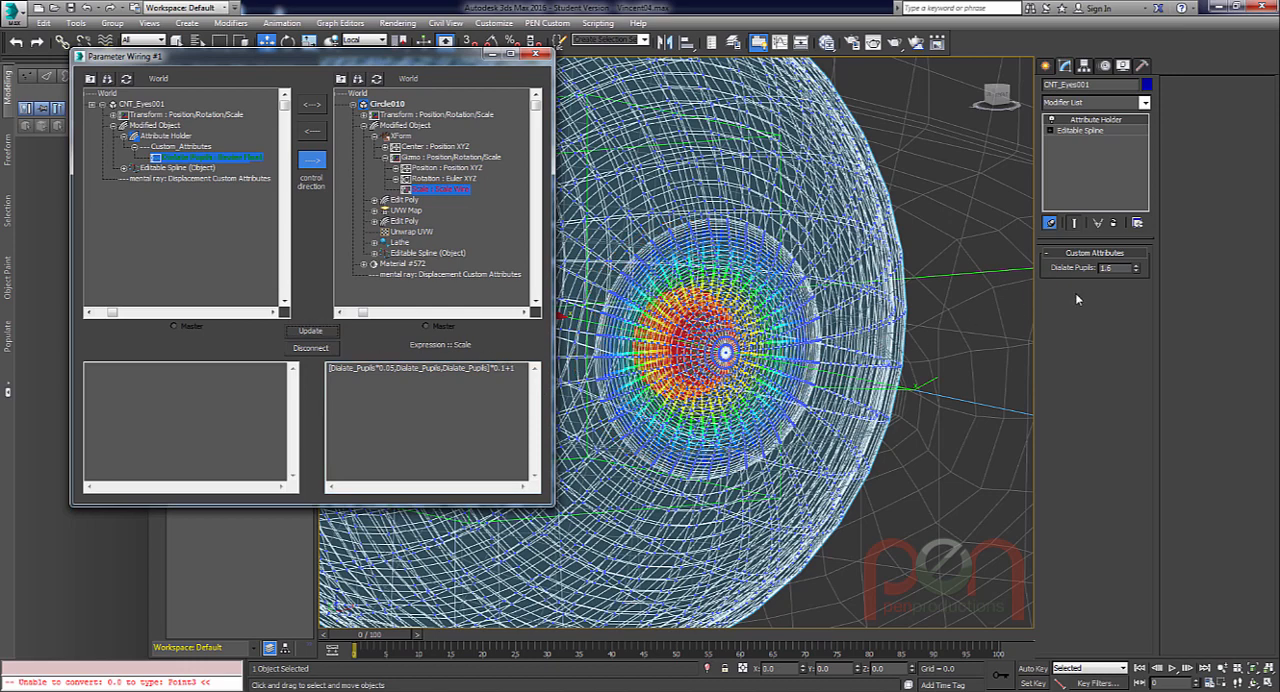
pyautogui.moveTo(1137, 271); pyautogui.dragTo(1153, 168)
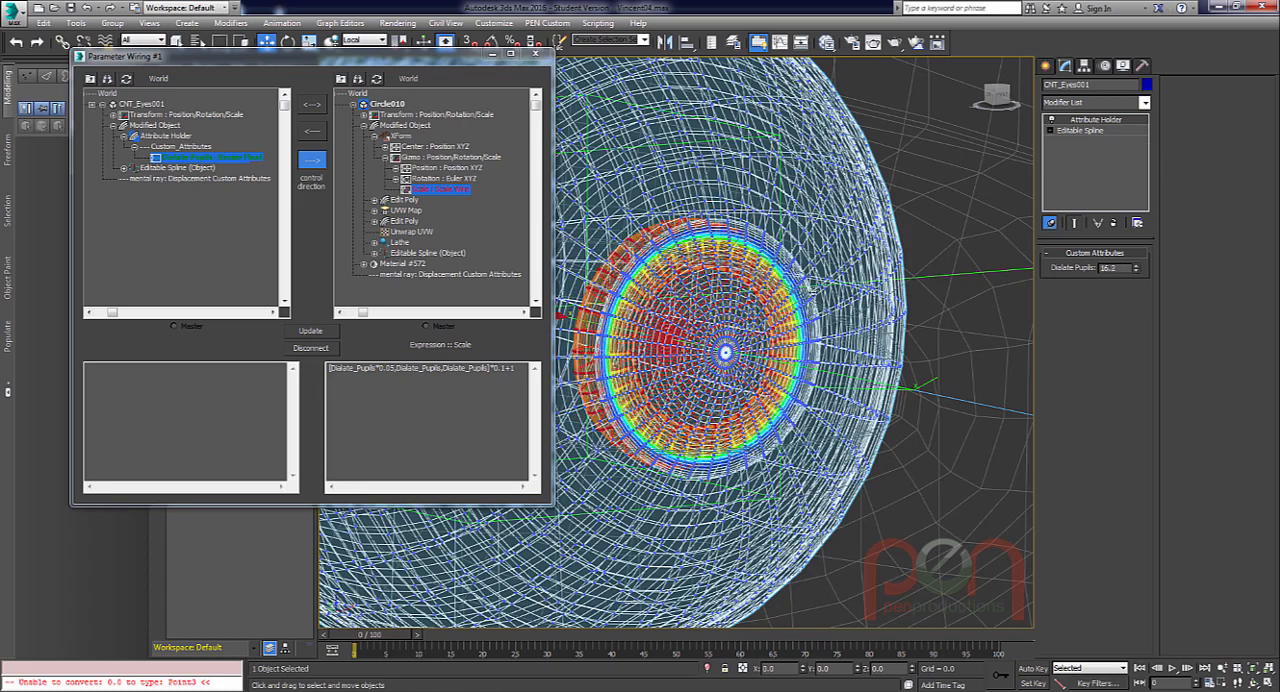
# Try an overall multiplier of 0.01 in the scale expression, update the wire, and raise Dialate Pupils to 100.
pyautogui.click(505, 368)
pyautogui.write('0')
pyautogui.click(316, 332)
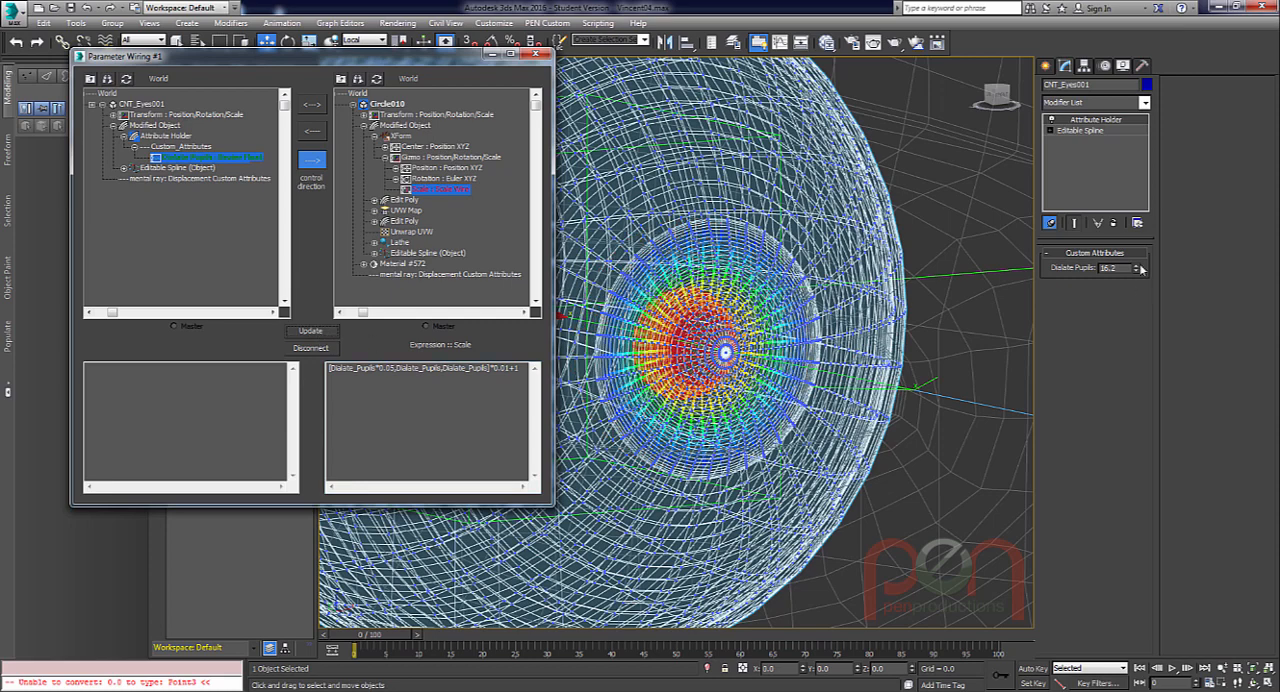
pyautogui.moveTo(1141, 268); pyautogui.dragTo(1121, 240)
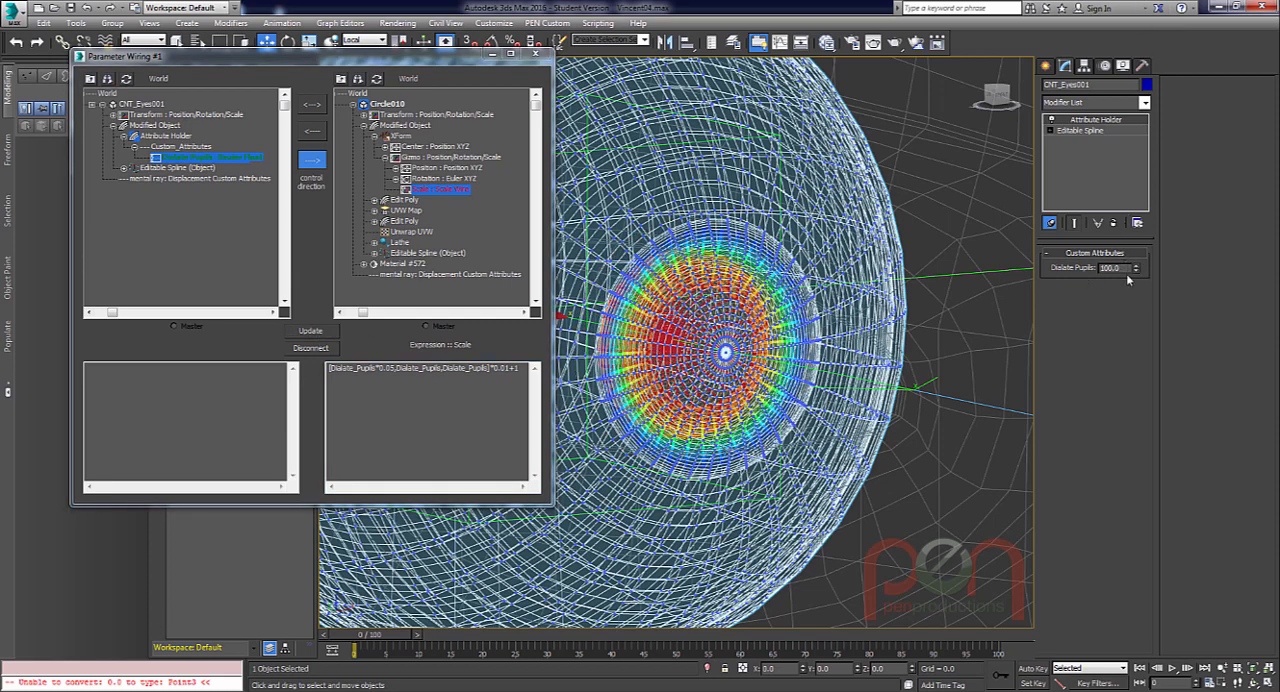
# Set the overall multiplier in the scale expression back to 0.1, update the wire, and test Dialate Pupils at 12.0.
pyautogui.doubleClick(507, 369)
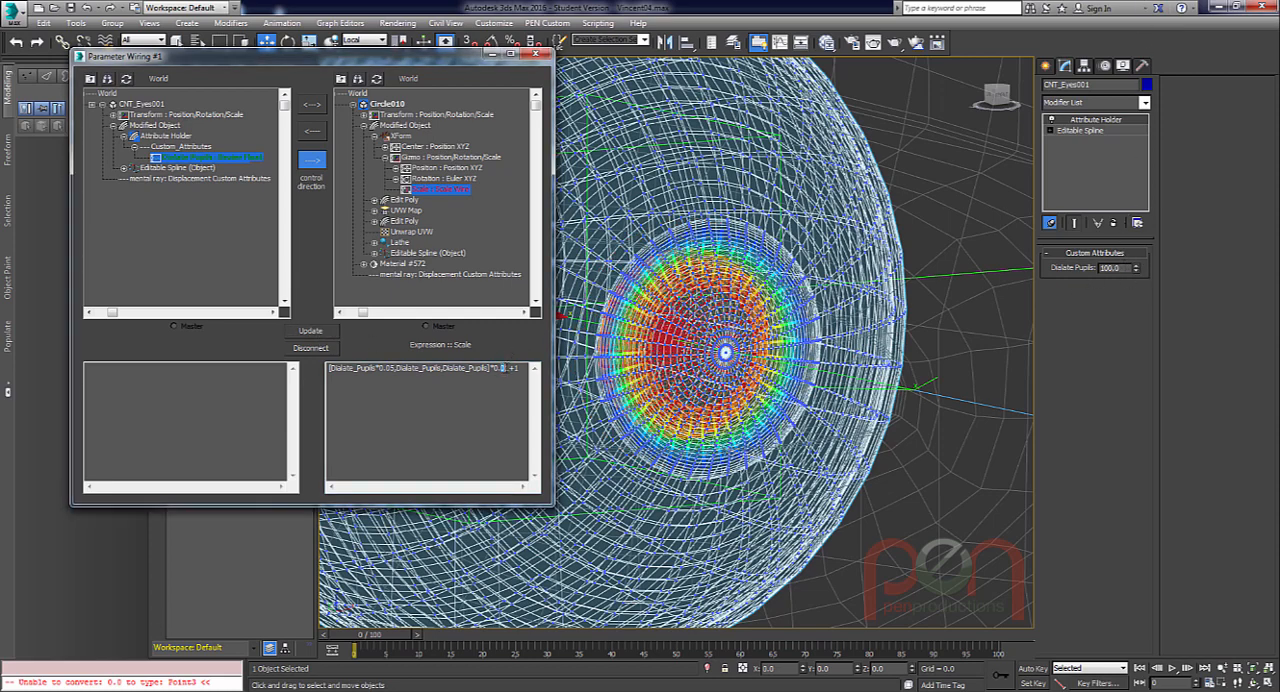
pyautogui.write('1')
pyautogui.click(310, 330)
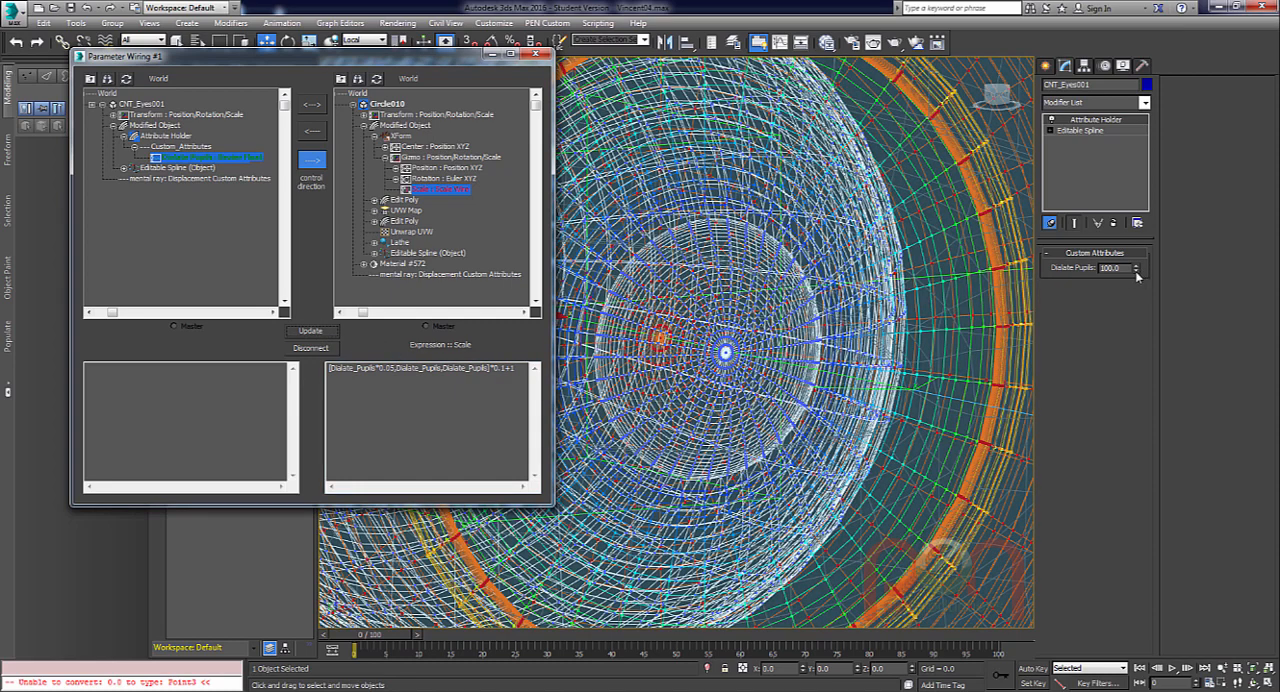
pyautogui.rightClick(1136, 270)
pyautogui.moveTo(1137, 270); pyautogui.dragTo(1148, 158)
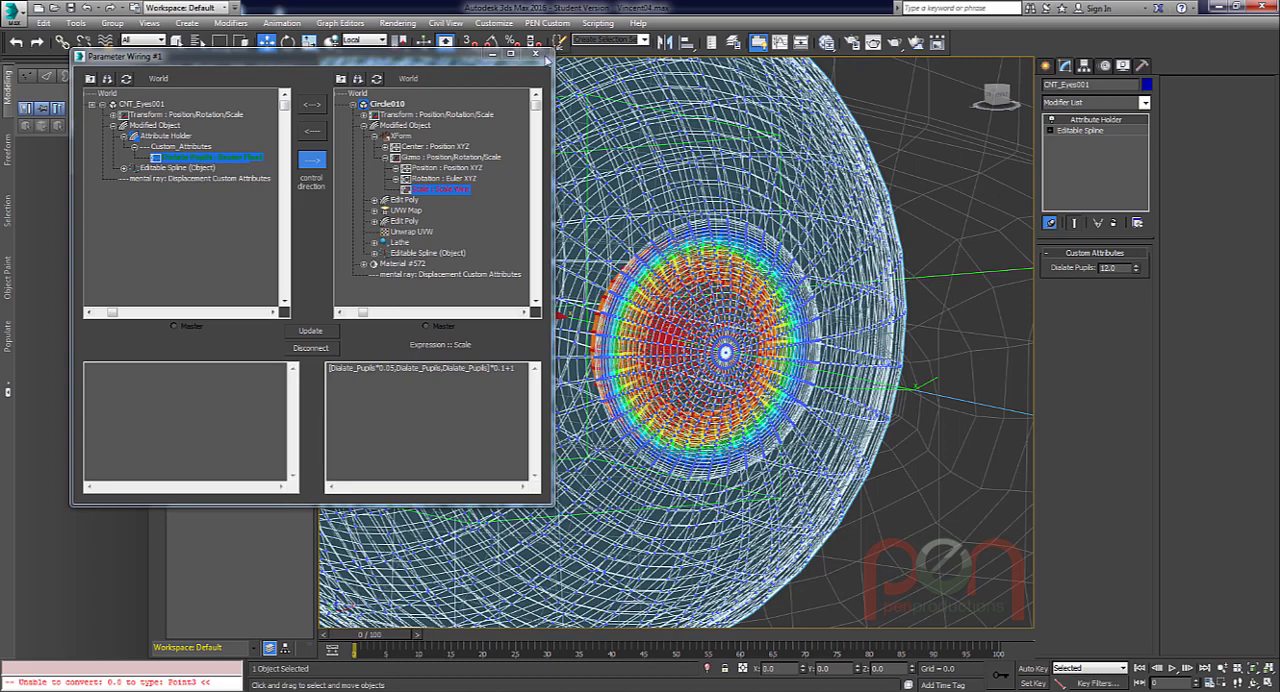
# Close the parameter wiring dialog and save the scene.
pyautogui.click(537, 55)
pyautogui.moveTo(705, 358); pyautogui.dragTo(676, 350, button='middle')
pyautogui.hotkey('ctrl', 's')
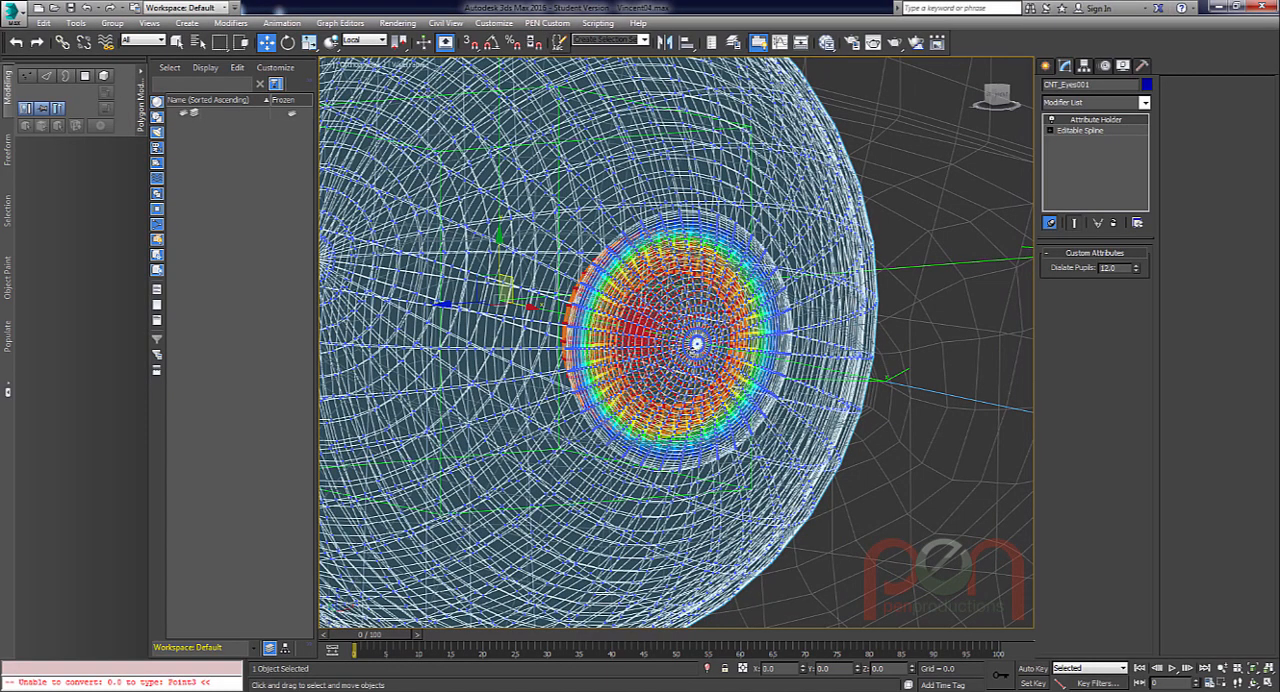
# Inspect the dilated pupil from the side and reset Dialate Pupils to 0 to check its rest shape.
pyautogui.keyDown('alt'); pyautogui.moveTo(755, 346); pyautogui.dragTo(812, 341, button='middle'); pyautogui.keyUp('alt')
pyautogui.scroll(-4, 750, 310)
pyautogui.moveTo(745, 296); pyautogui.dragTo(732, 324, button='middle')
pyautogui.scroll(2, 714, 352)
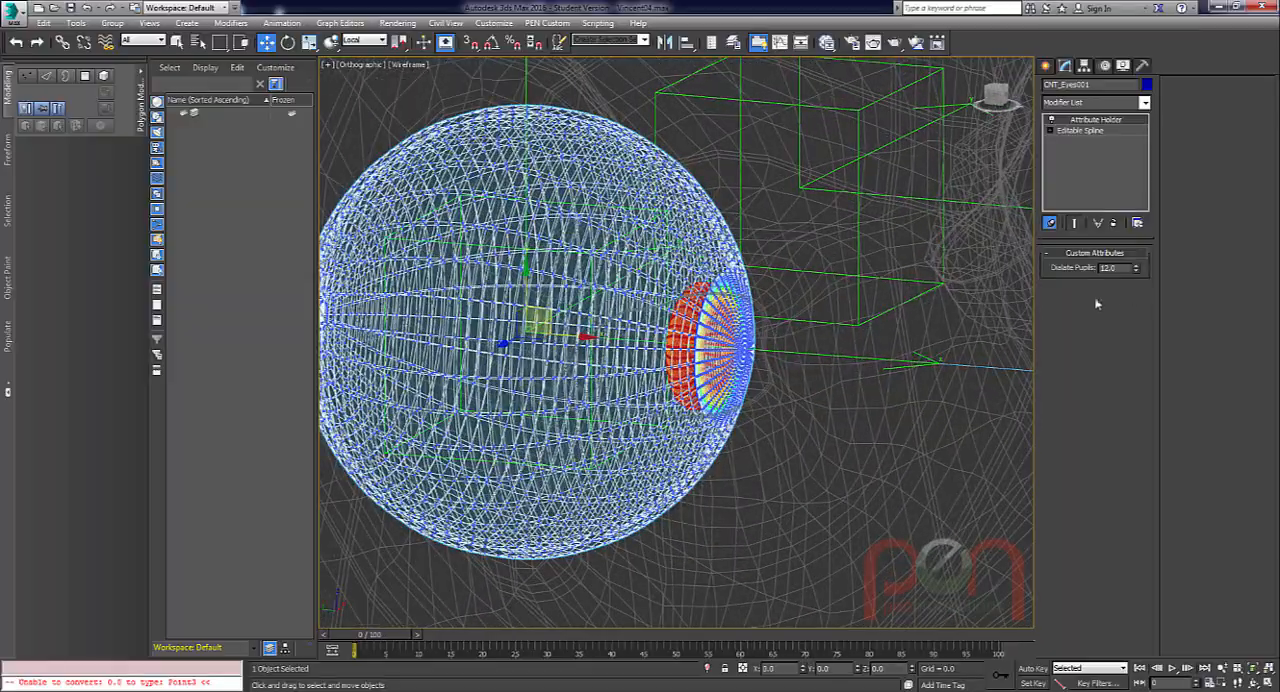
pyautogui.rightClick(1137, 271)
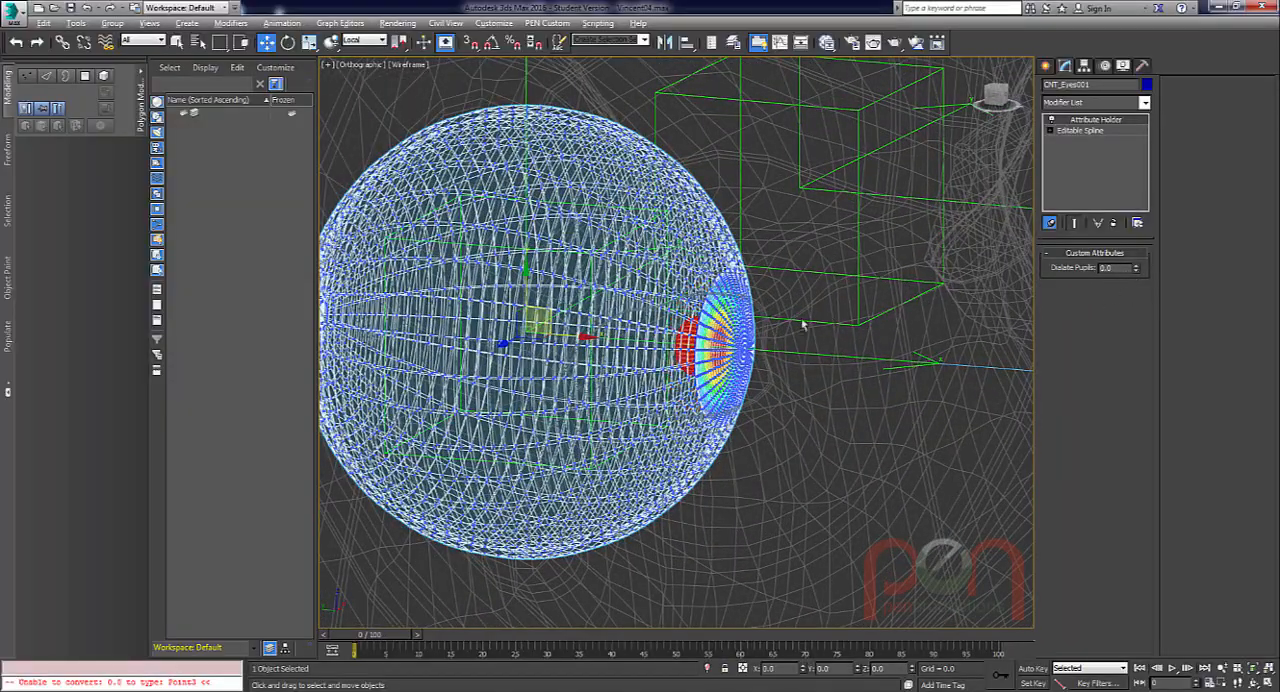
pyautogui.scroll(3, 700, 352)
pyautogui.keyDown('alt'); pyautogui.moveTo(803, 323); pyautogui.dragTo(695, 380, button='middle'); pyautogui.keyUp('alt')
pyautogui.scroll(1, 780, 369)
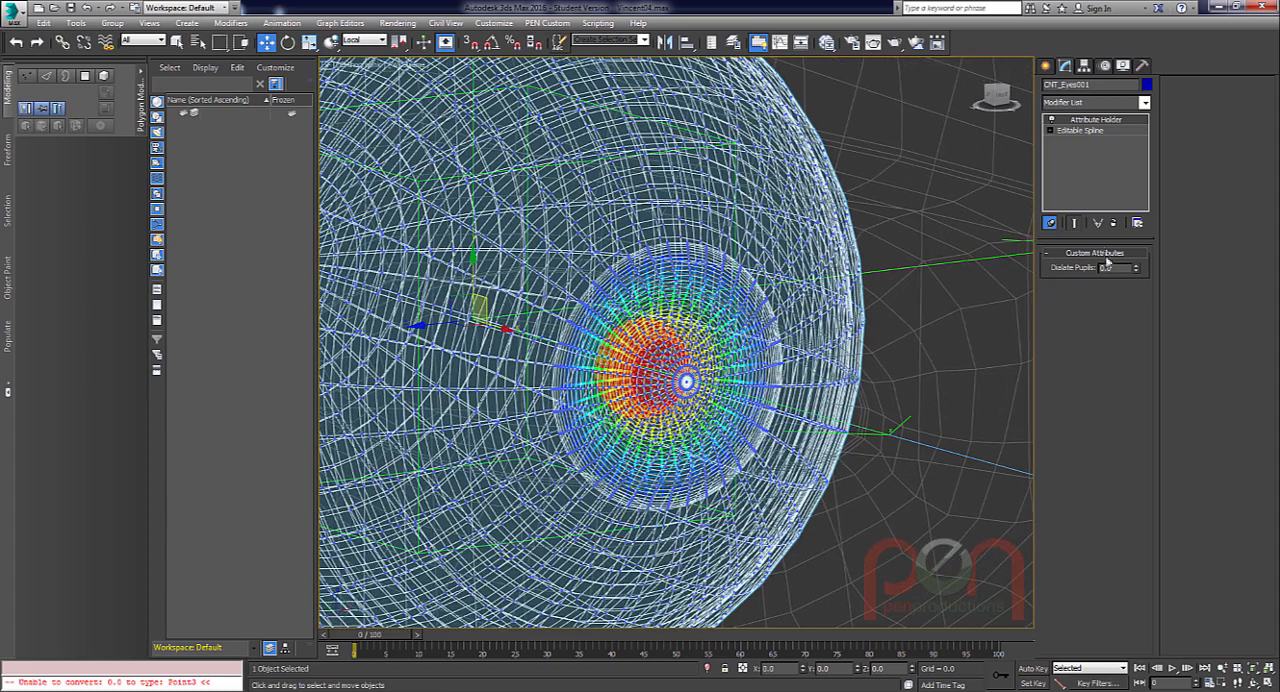
# Test pupil contraction and dilation by lowering Dialate Pupils to -10.3 and raising it again, and reset it to 0.
pyautogui.moveTo(1137, 271); pyautogui.dragTo(1133, 318)
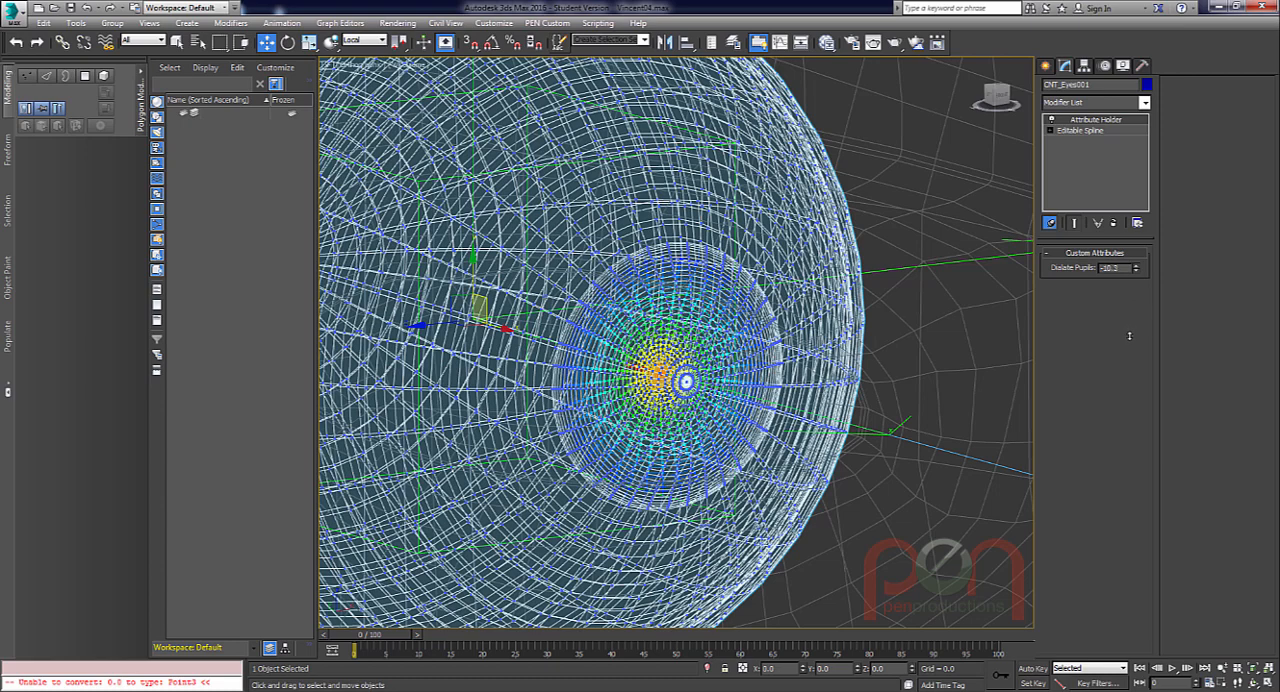
pyautogui.moveTo(1129, 336); pyautogui.dragTo(1141, 210)
pyautogui.rightClick(1142, 272)
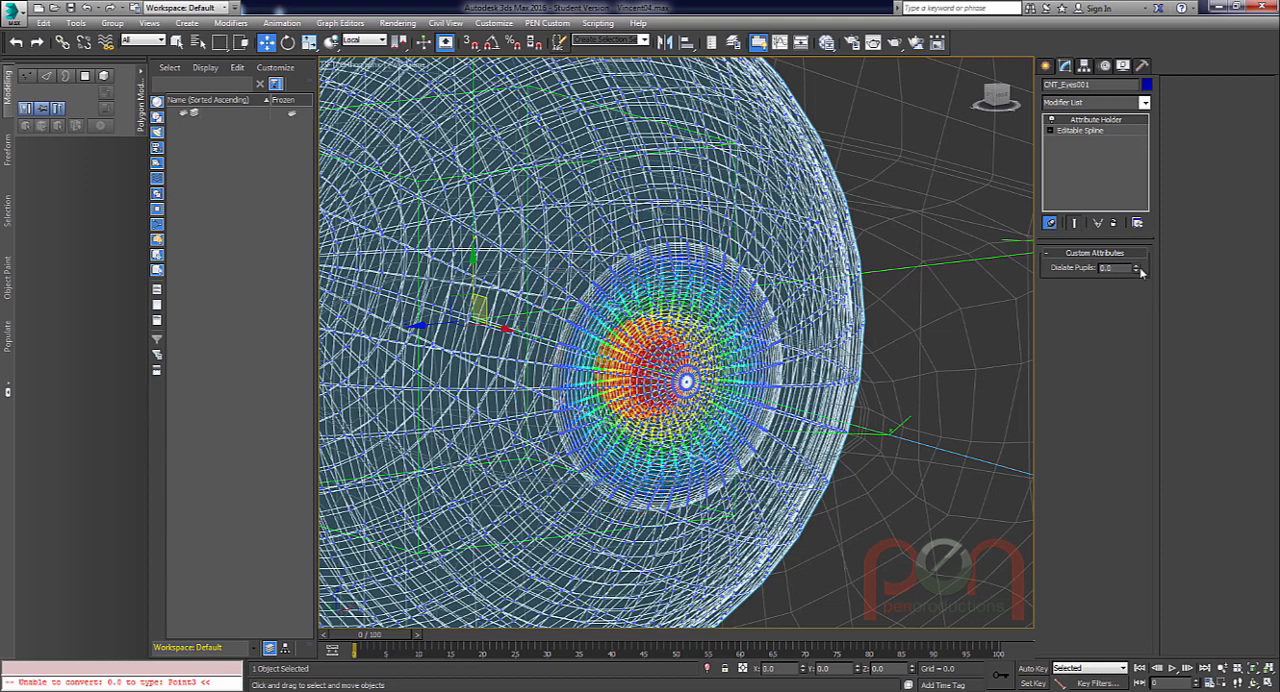
# Open the Dialate Pupils spinner attribute of the eye control for editing in the Parameter Editor.
pyautogui.click(281, 22)
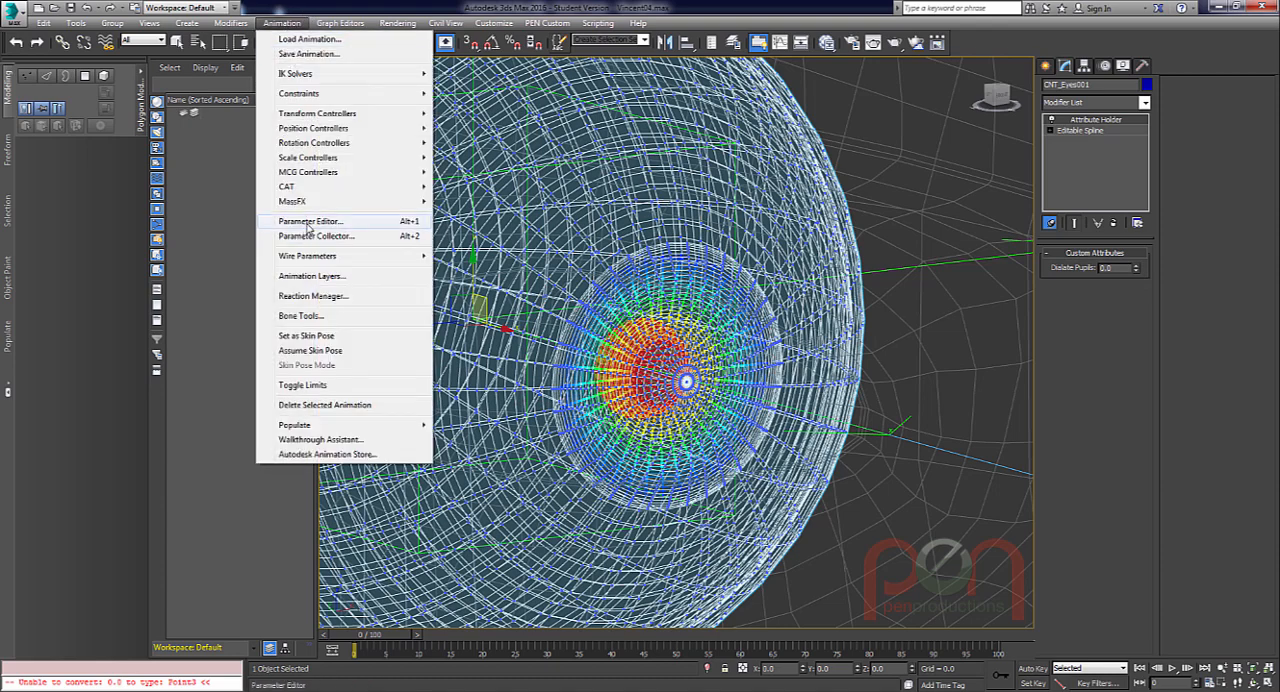
pyautogui.click(310, 221)
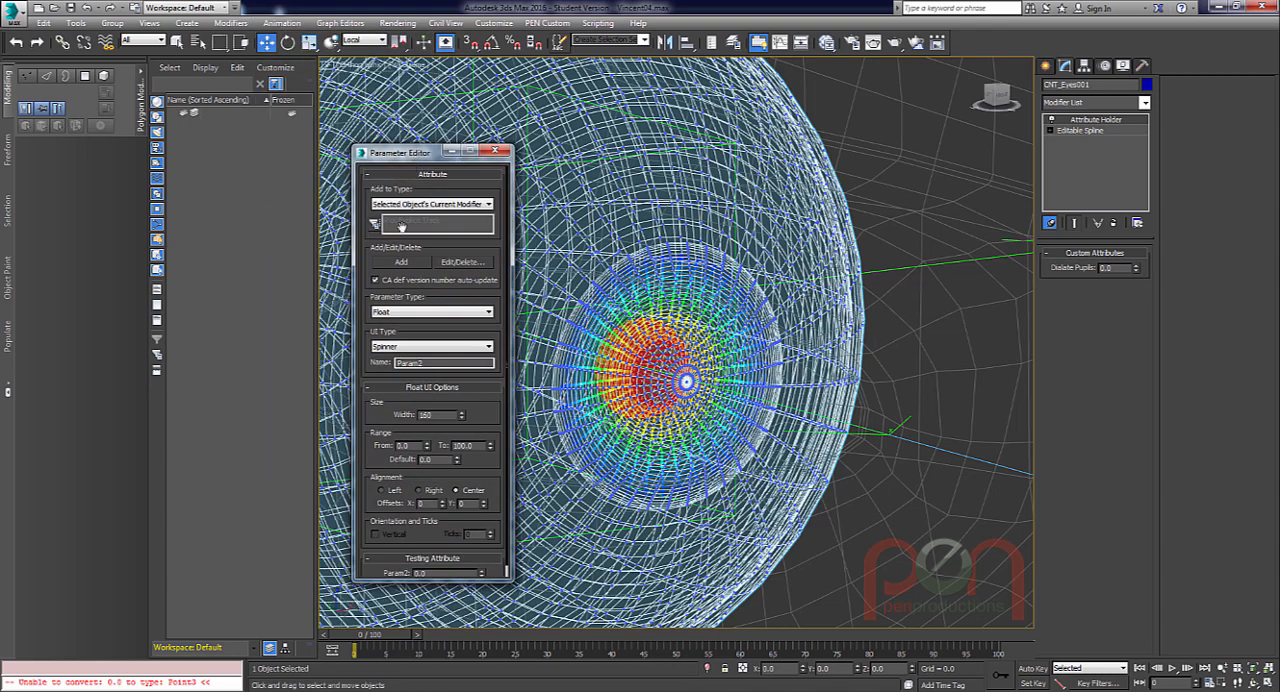
pyautogui.click(455, 262)
pyautogui.click(556, 359)
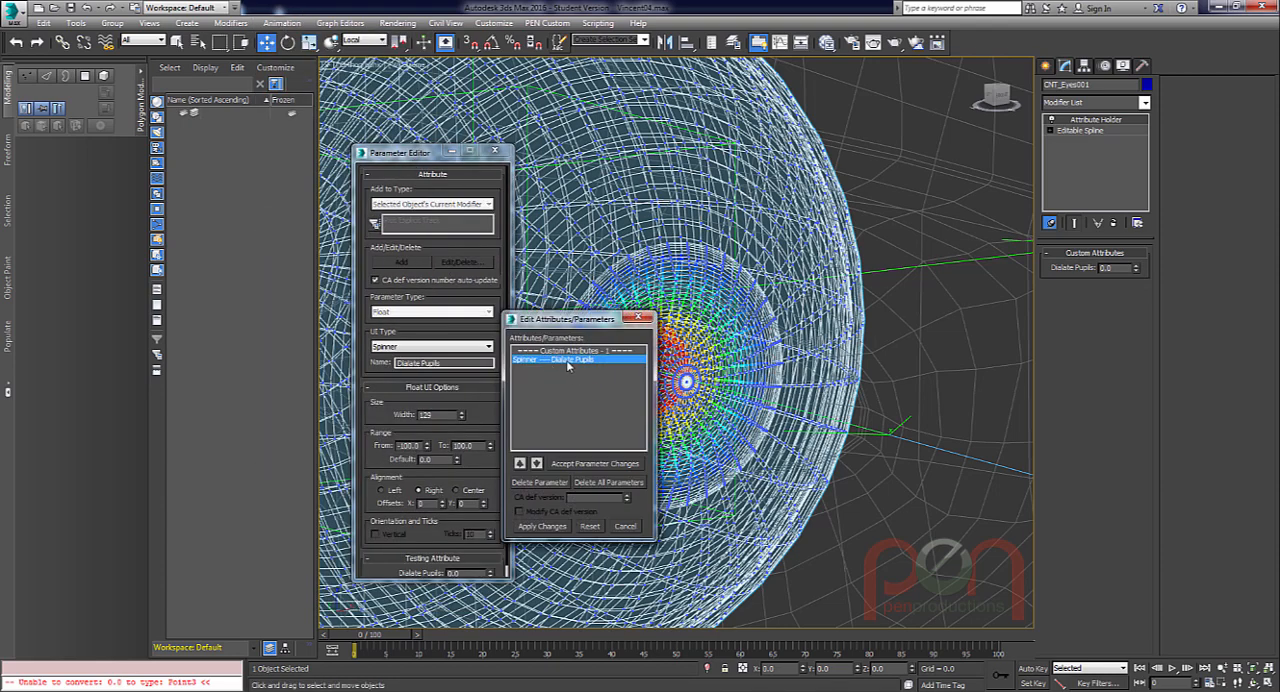
pyautogui.click(567, 360)
pyautogui.moveTo(588, 319); pyautogui.dragTo(642, 288)
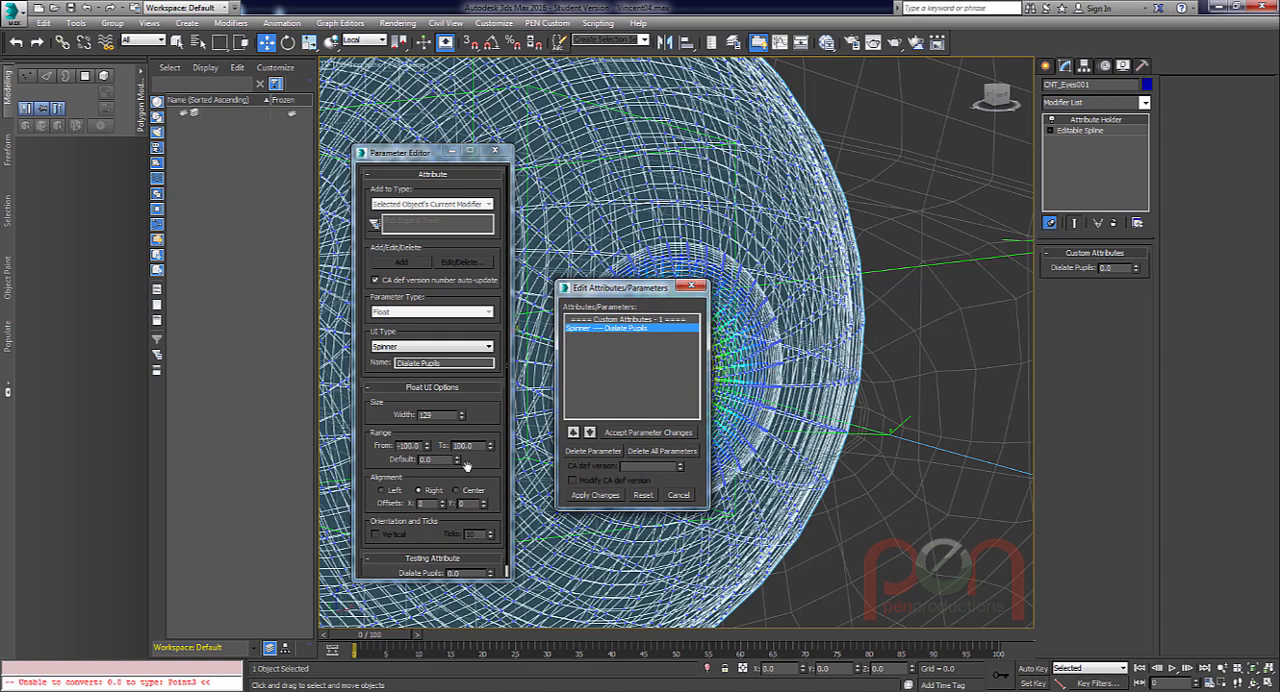
# Limit the Dialate Pupils range to -10 through 20 and apply the attribute changes.
pyautogui.doubleClick(409, 446)
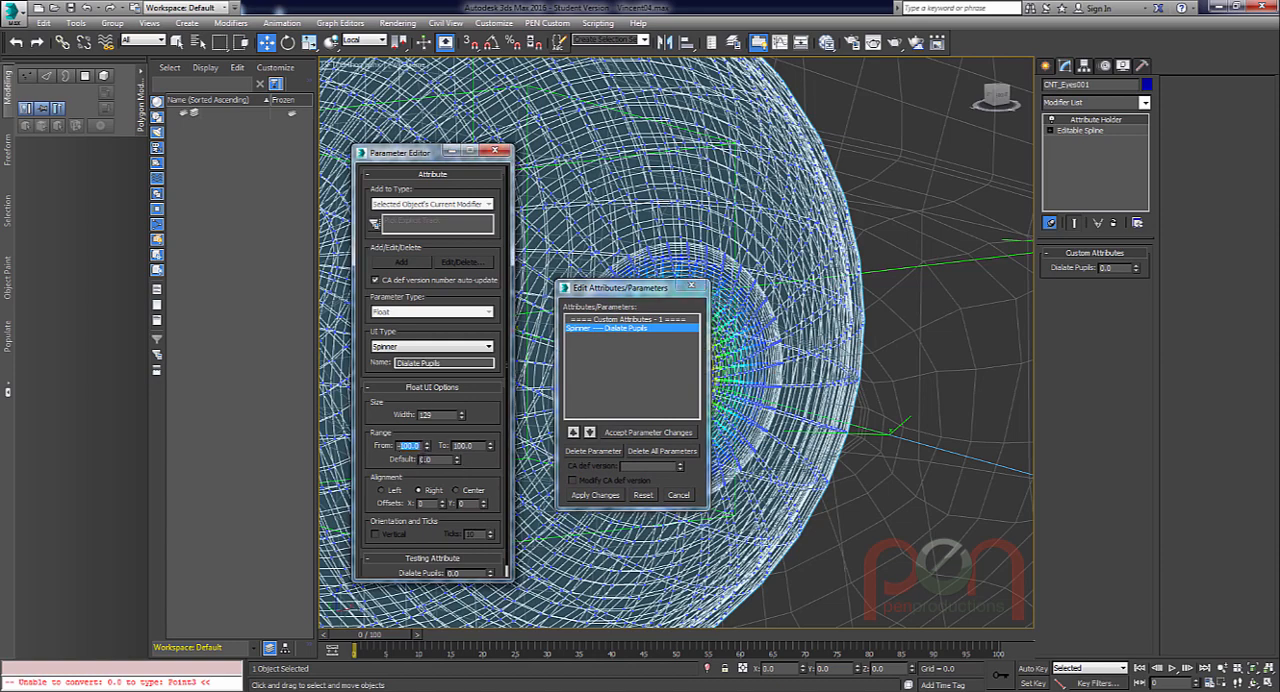
pyautogui.write('-10')
pyautogui.write('1')
pyautogui.moveTo(490, 467); pyautogui.dragTo(486, 457)
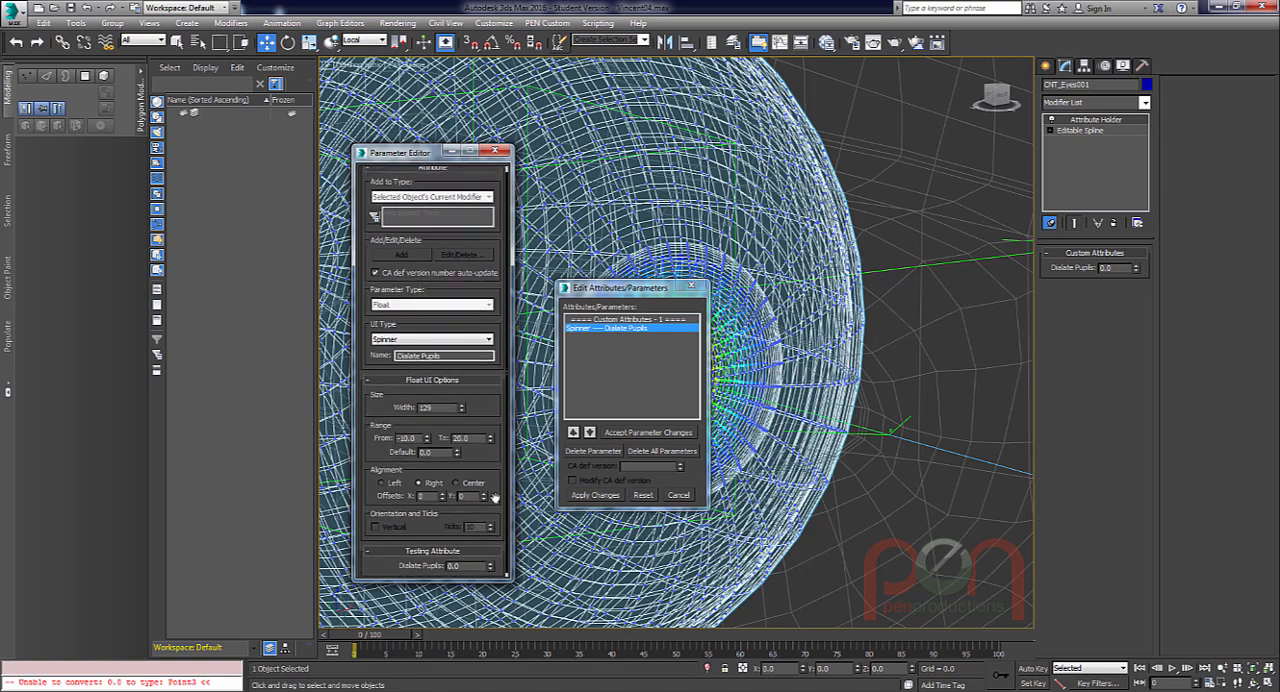
pyautogui.click(602, 495)
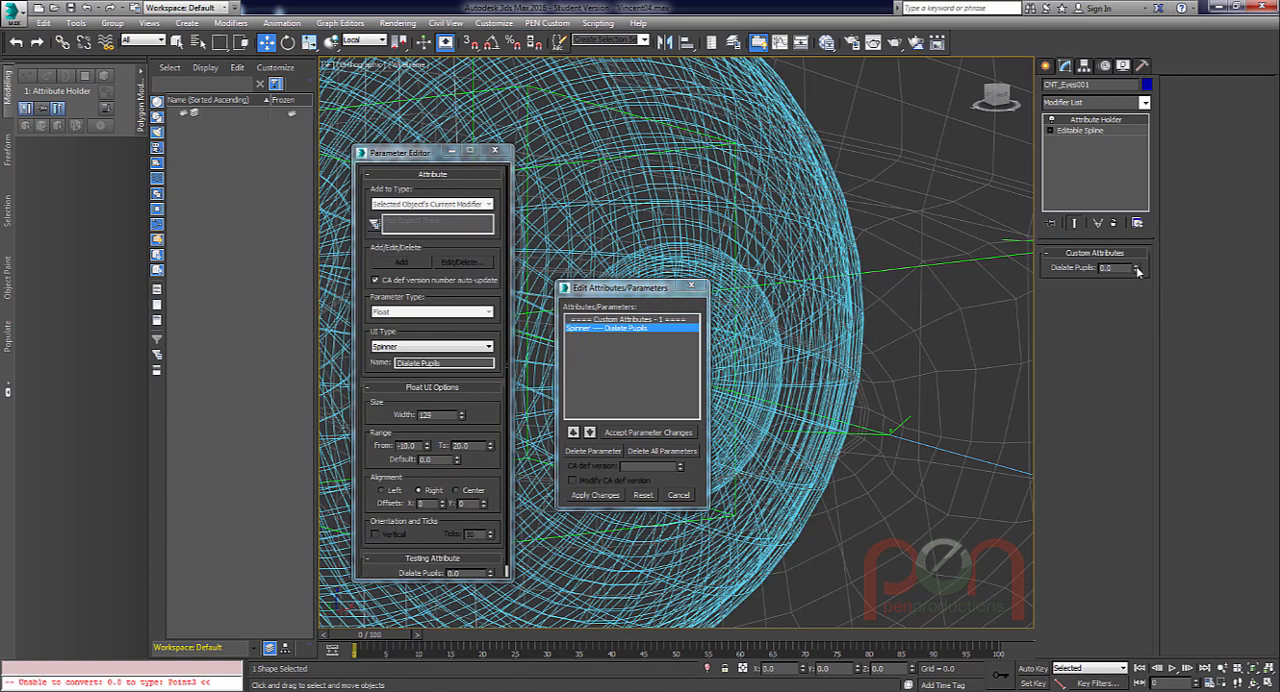
# Test Dialate Pupils at 13.1, close the attribute editing dialogs, and reset the value to 0.
pyautogui.moveTo(1137, 271); pyautogui.dragTo(1142, 161)
pyautogui.click(691, 287)
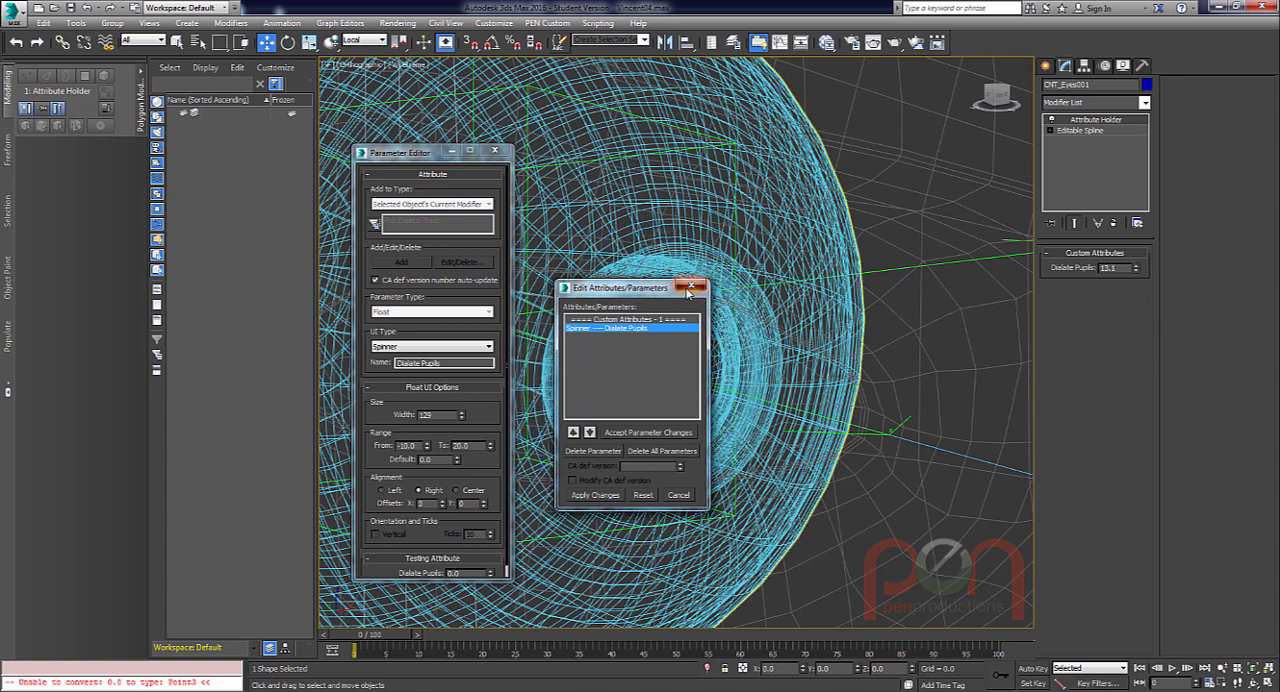
pyautogui.click(496, 151)
pyautogui.keyDown('alt'); pyautogui.moveTo(684, 274); pyautogui.dragTo(676, 318, button='middle'); pyautogui.keyUp('alt')
pyautogui.rightClick(1137, 270)
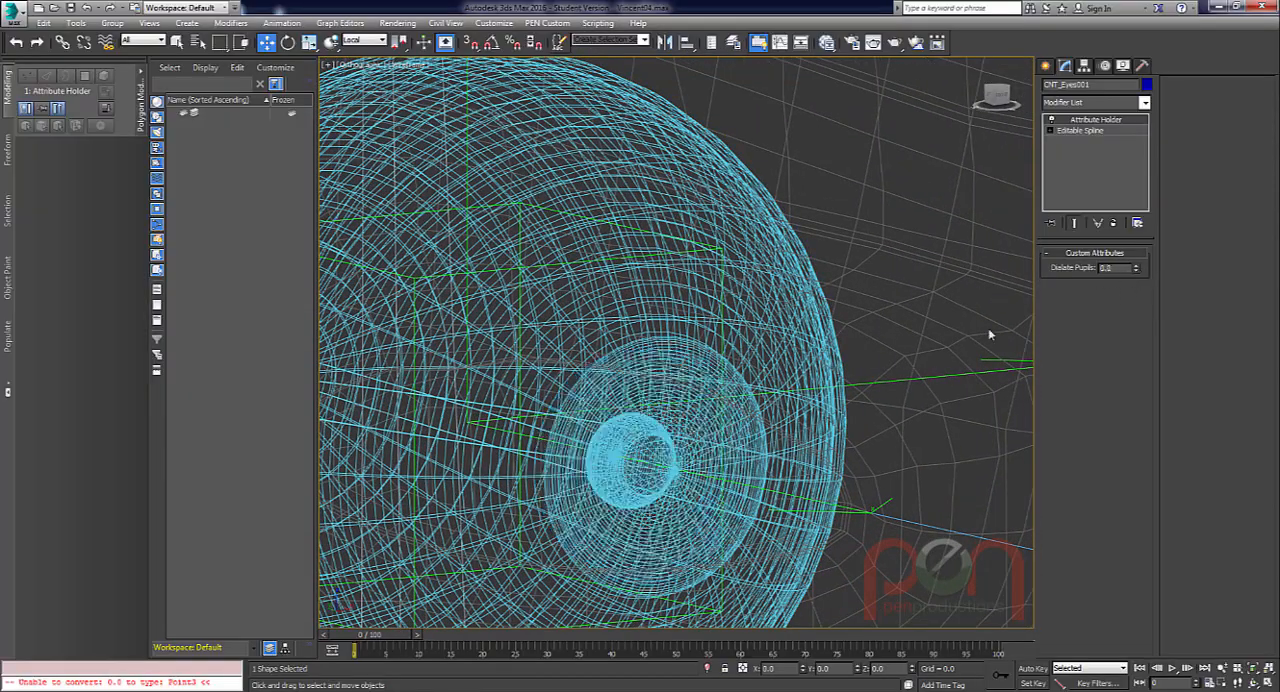
# Select the rigged eyeball mesh inside the head to show its modifier stack alongside both eye helpers.
pyautogui.scroll(-5, 600, 405)
pyautogui.click(614, 392)
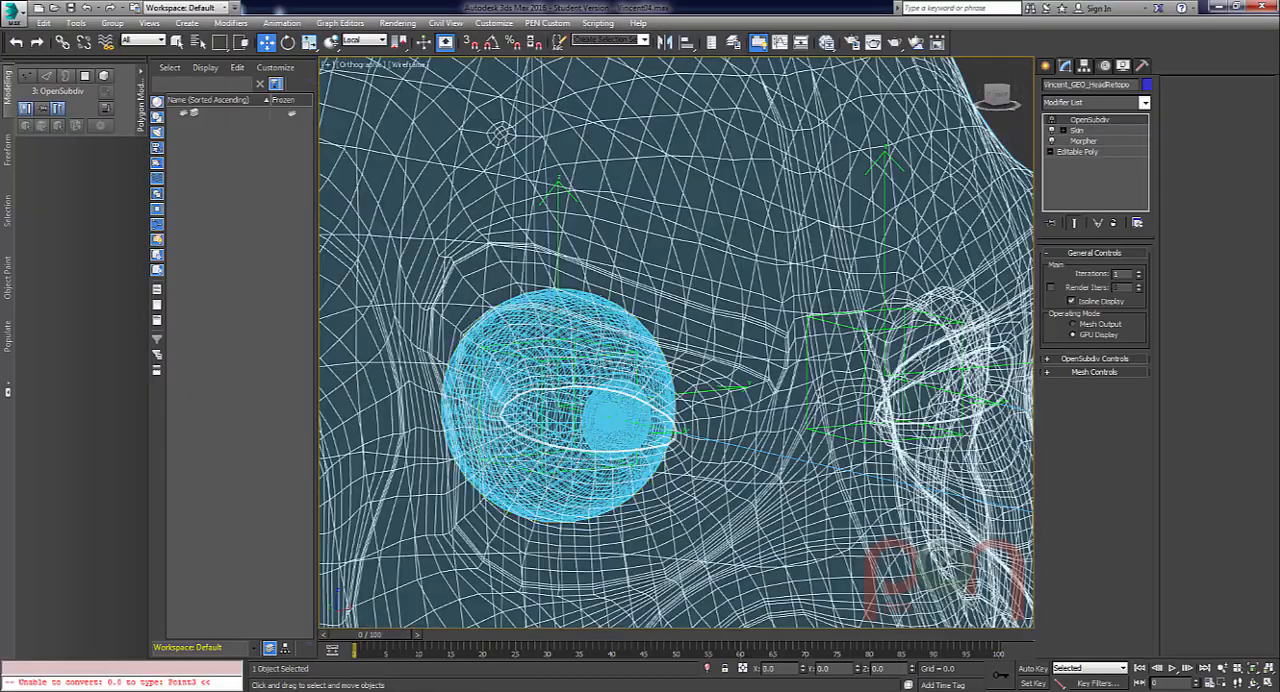
pyautogui.click(612, 403)
pyautogui.scroll(-2, 620, 437)
pyautogui.keyDown('alt'); pyautogui.moveTo(620, 437); pyautogui.dragTo(493, 375, button='middle'); pyautogui.keyUp('alt')
pyautogui.keyDown('alt'); pyautogui.moveTo(740, 346); pyautogui.dragTo(767, 344, button='middle'); pyautogui.keyUp('alt')
pyautogui.moveTo(767, 344); pyautogui.dragTo(707, 330, button='middle')
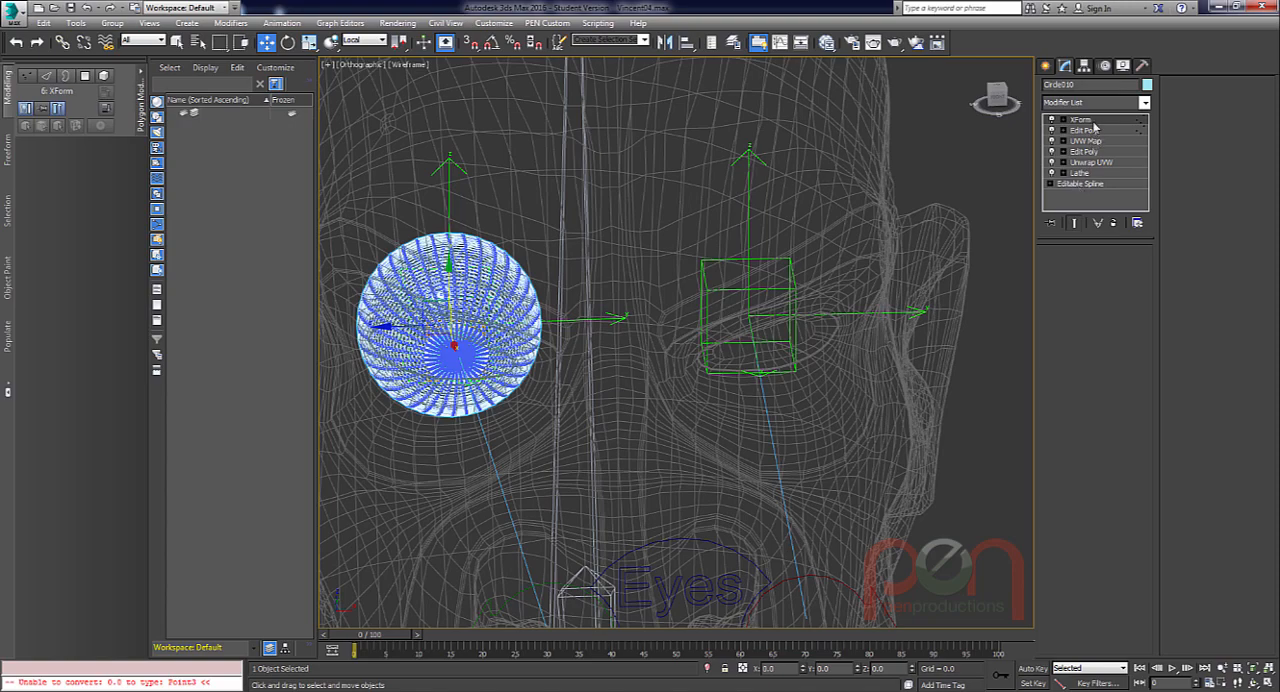
# Clone the selected eyeball in place as an Instance.
pyautogui.keyDown('alt'); pyautogui.moveTo(666, 360); pyautogui.dragTo(700, 335, button='middle'); pyautogui.keyUp('alt')
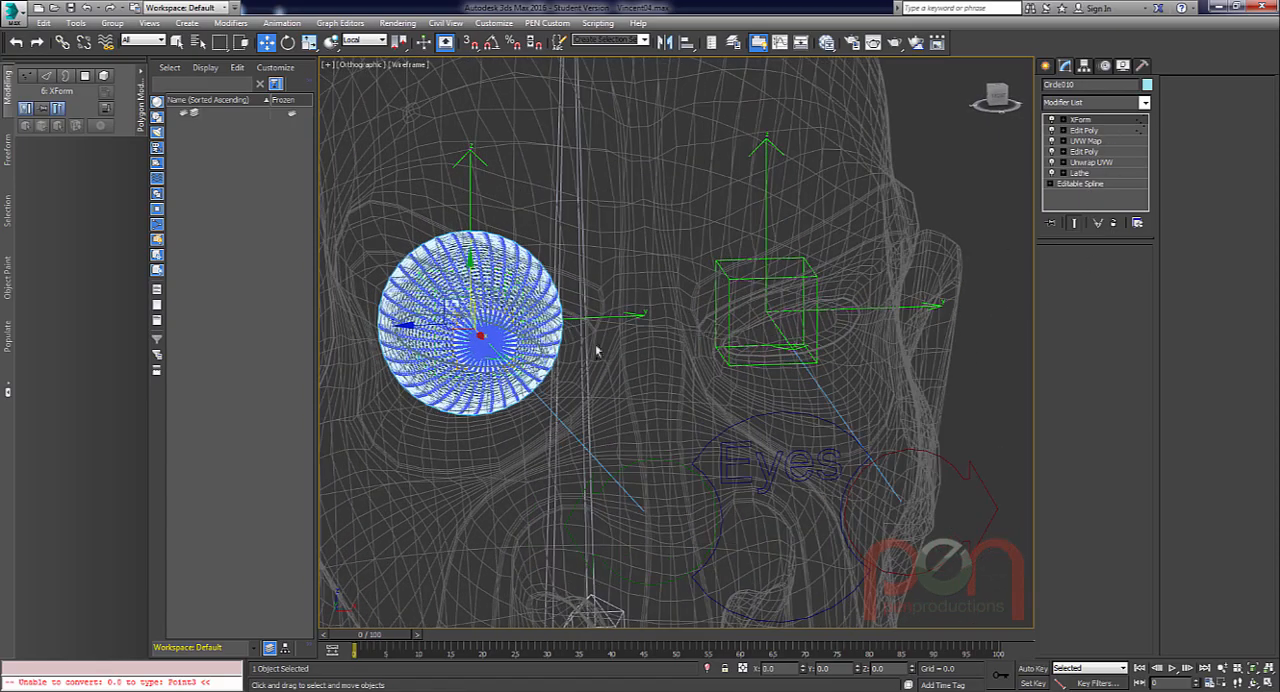
pyautogui.scroll(2, 600, 352)
pyautogui.keyDown('alt'); pyautogui.moveTo(597, 352); pyautogui.dragTo(587, 353, button='middle'); pyautogui.keyUp('alt')
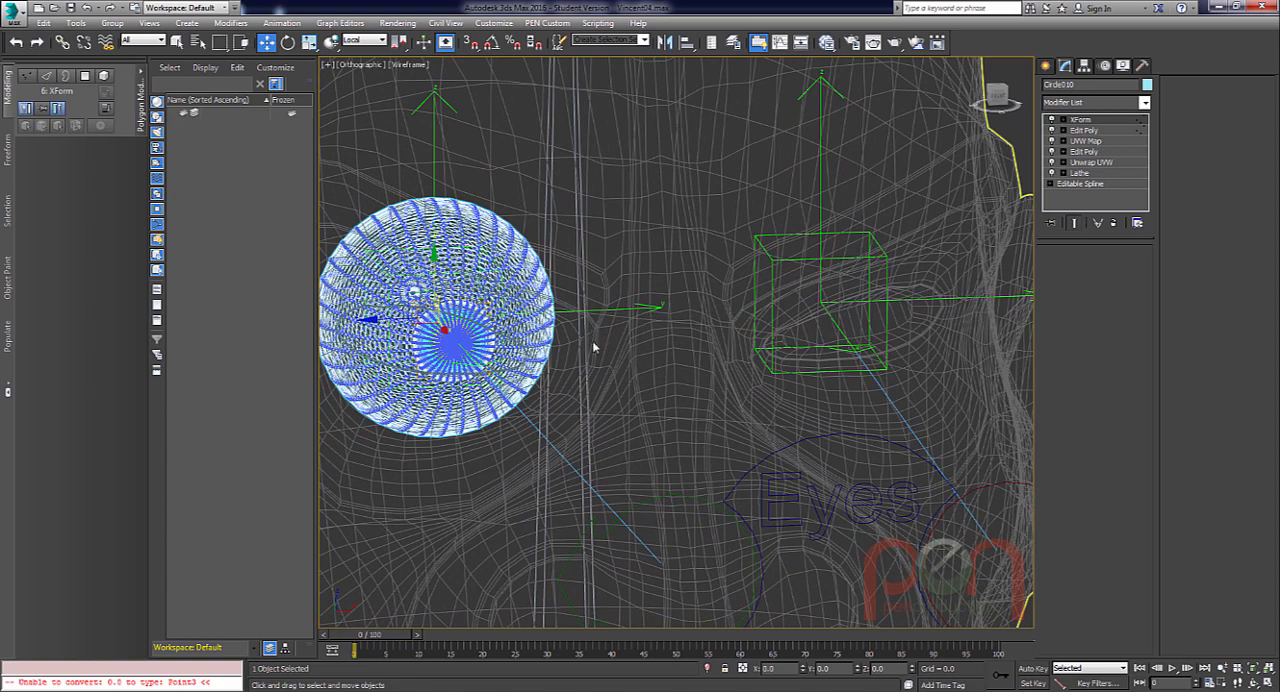
pyautogui.hotkey('ctrl', 'v')
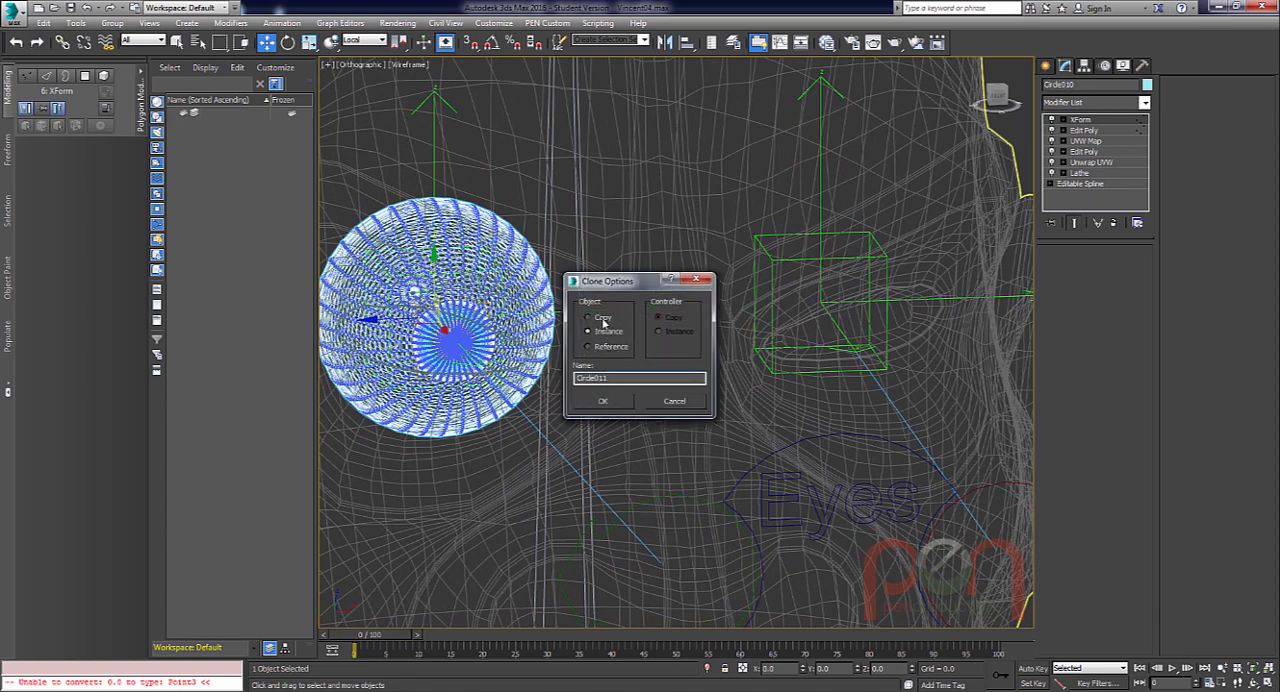
pyautogui.click(604, 401)
pyautogui.scroll(-3, 617, 354)
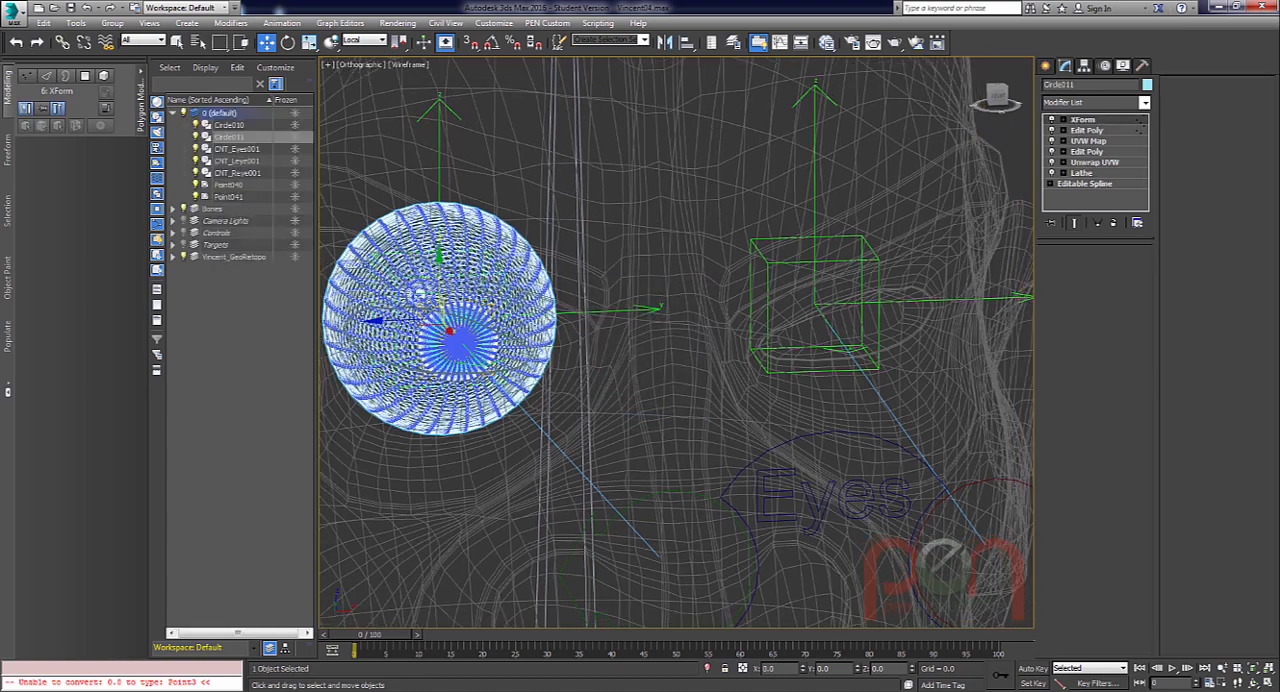
# Align the cloned eyeball to the Point041 helper in X, Y and Z, pivot point to pivot point.
pyautogui.hotkey('alt', 'a')
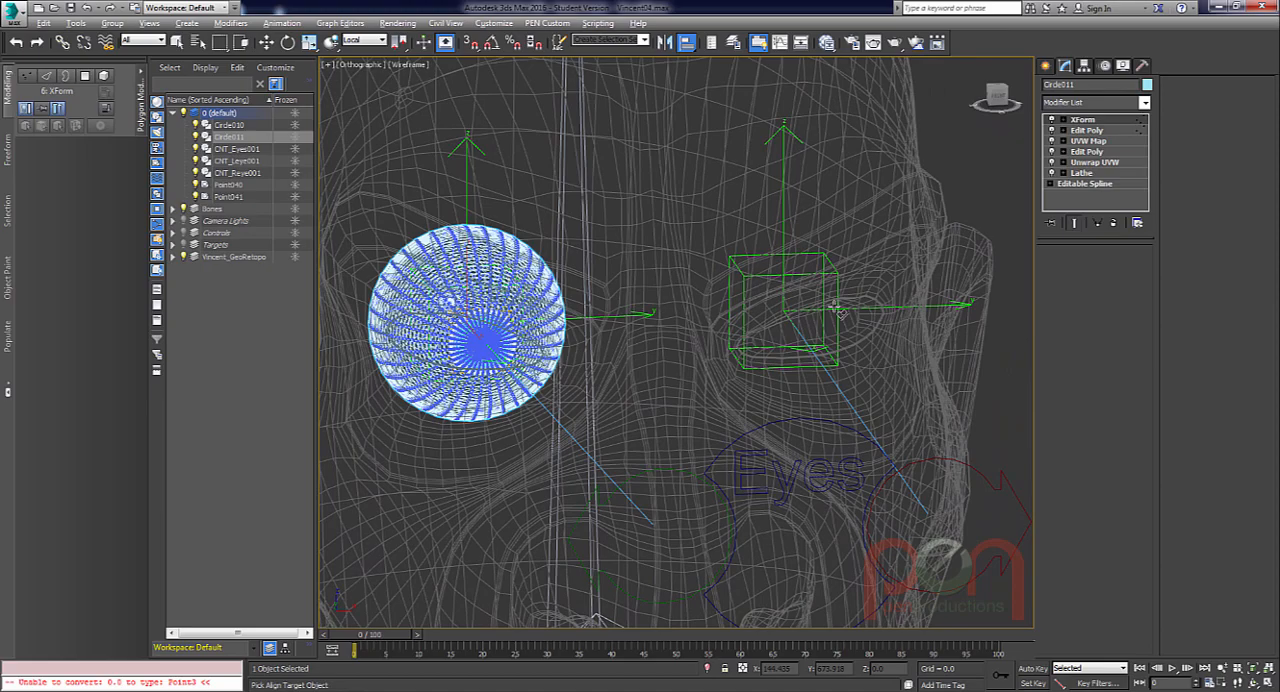
pyautogui.scroll(2, 818, 256)
pyautogui.click(817, 248)
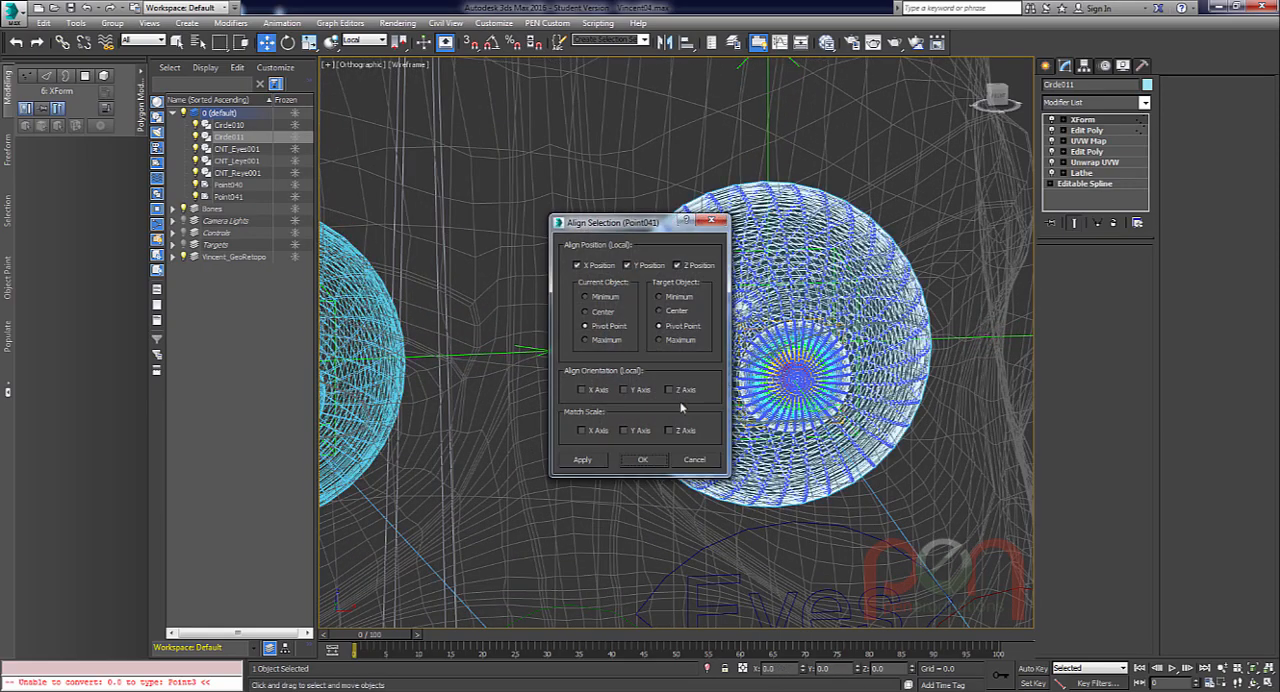
pyautogui.click(643, 460)
pyautogui.scroll(-3, 690, 362)
pyautogui.scroll(2, 690, 362)
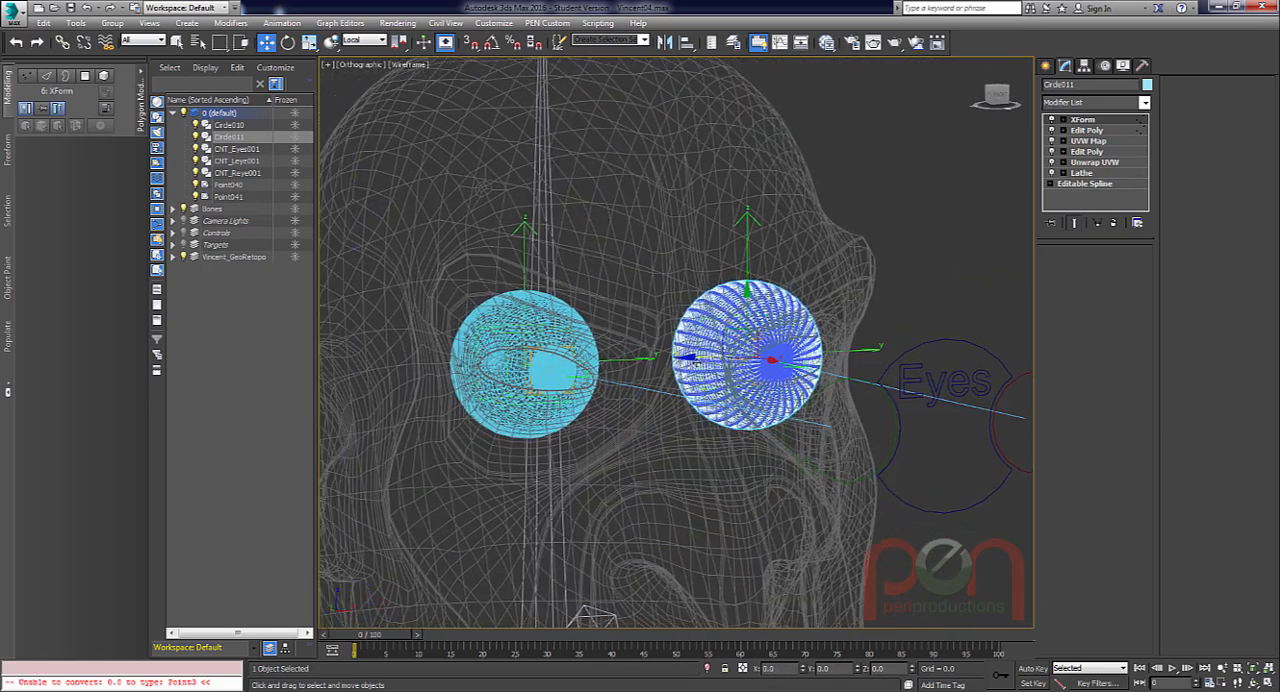
# Link the original eyeball to the point helper at its own centre, working in wireframe display.
pyautogui.press('F3')
pyautogui.keyDown('alt'); pyautogui.moveTo(613, 375); pyautogui.dragTo(645, 437, button='middle'); pyautogui.keyUp('alt')
pyautogui.scroll(3, 645, 437)
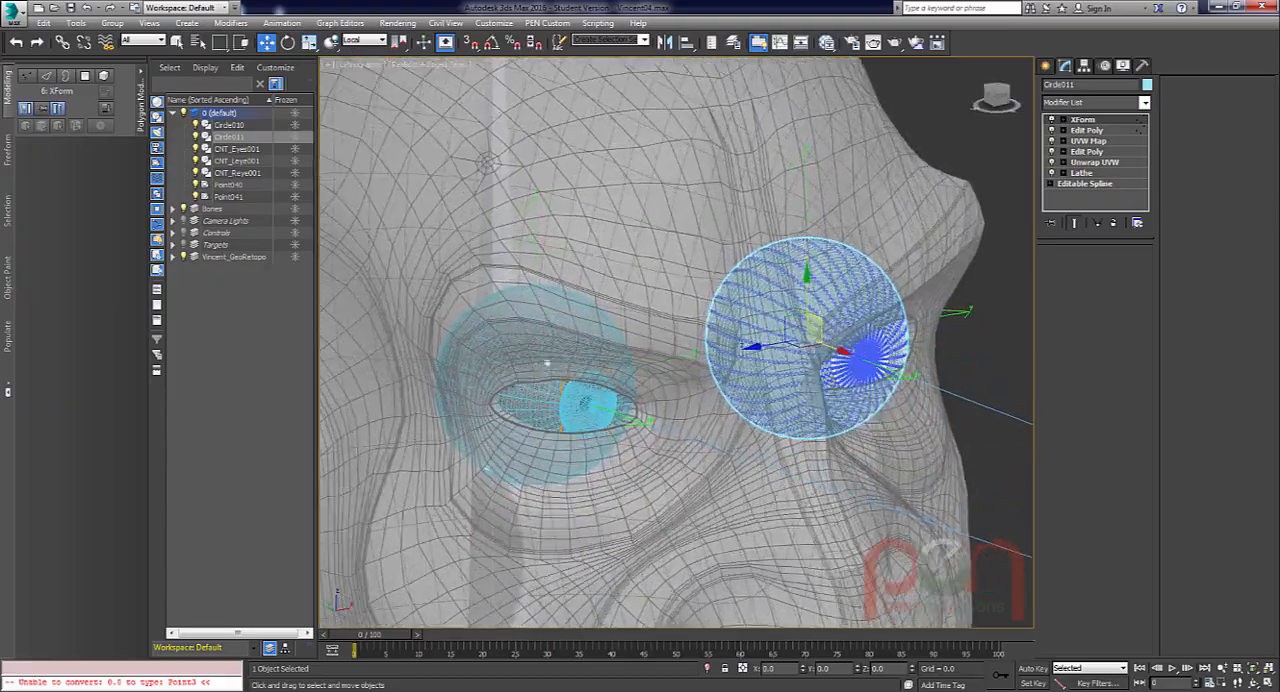
pyautogui.scroll(4, 570, 418)
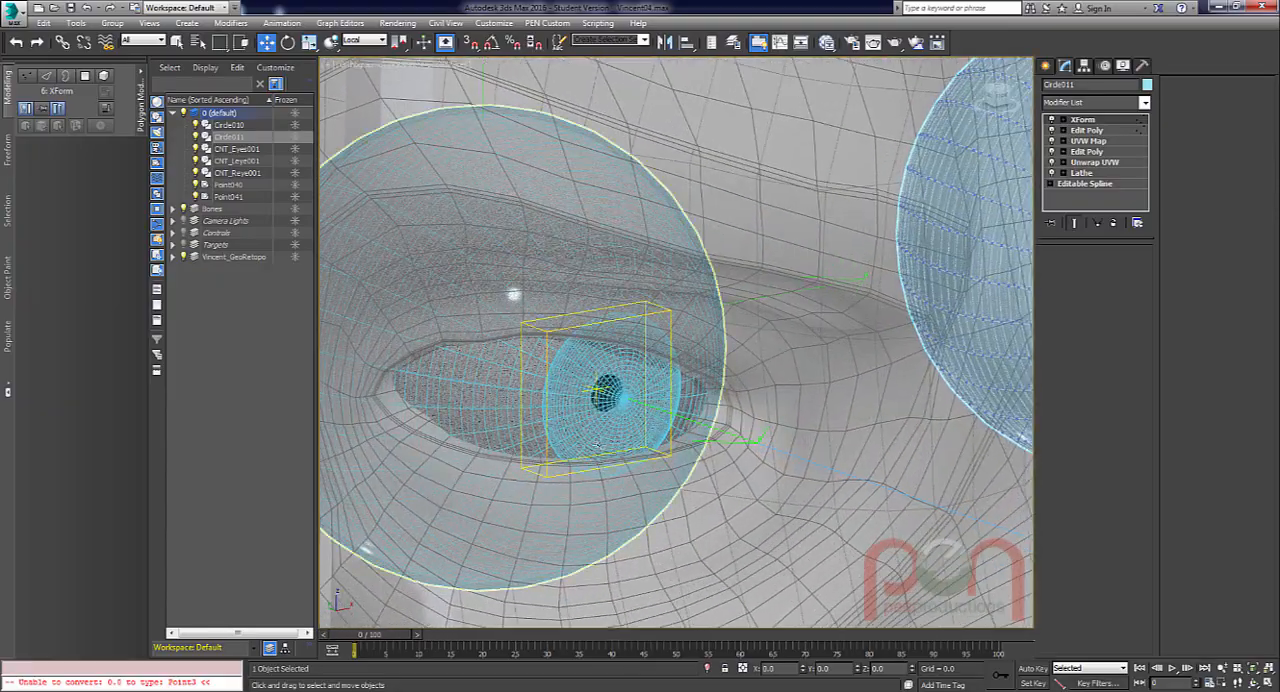
pyautogui.press('F3')
pyautogui.keyDown('alt'); pyautogui.moveTo(595, 390); pyautogui.dragTo(632, 368, button='middle'); pyautogui.keyUp('alt')
pyautogui.scroll(3, 704, 239)
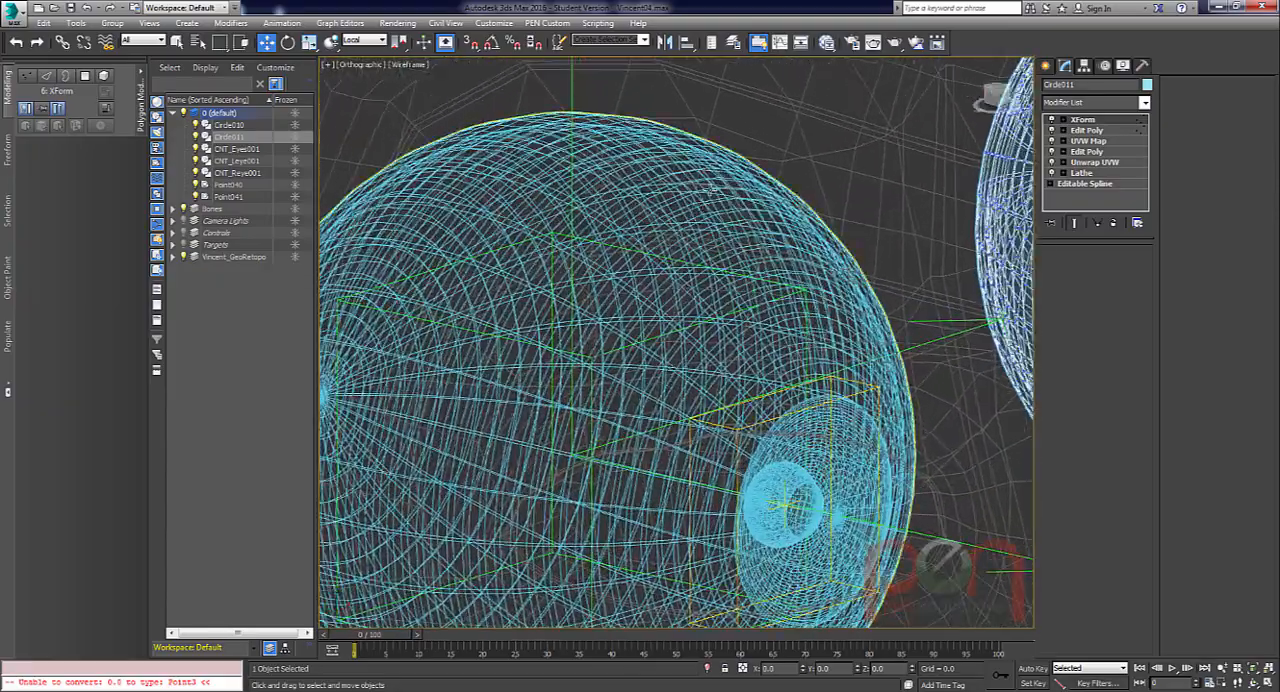
pyautogui.click(709, 180)
pyautogui.keyDown('alt'); pyautogui.moveTo(709, 180); pyautogui.dragTo(780, 155, button='middle'); pyautogui.keyUp('alt')
pyautogui.moveTo(627, 105); pyautogui.dragTo(640, 309, button='middle')
pyautogui.click(62, 42)
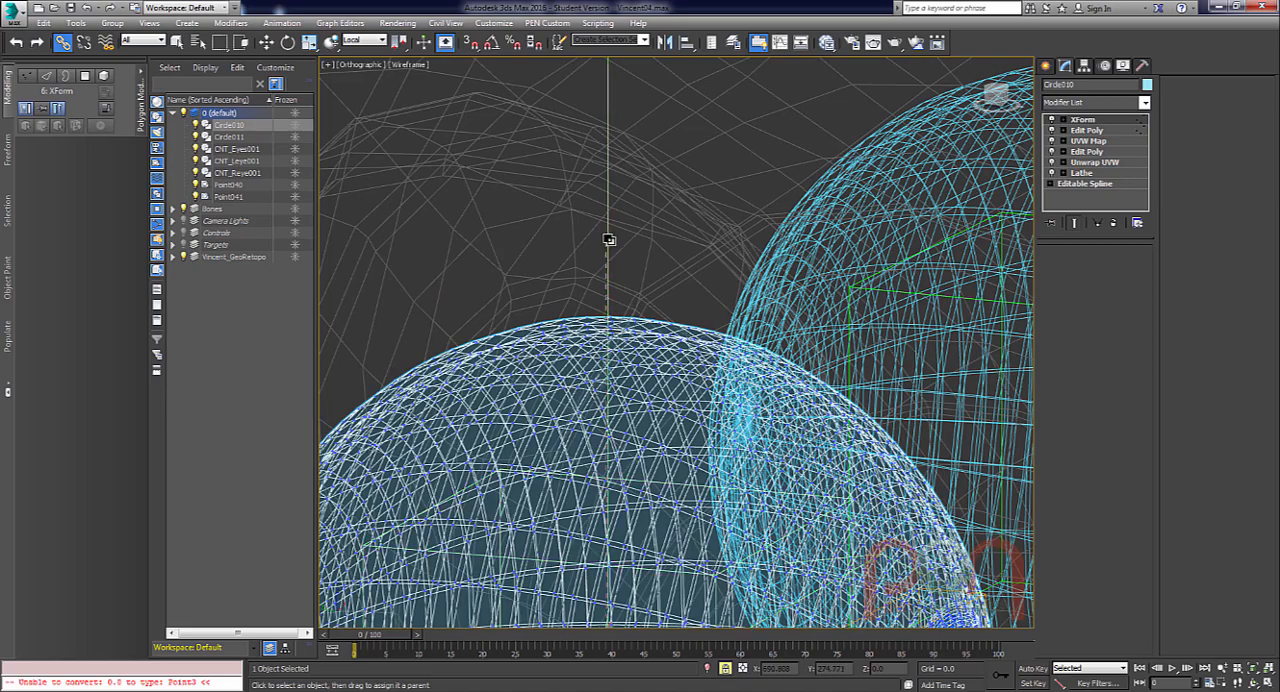
# Link the cloned eyeball to its own point helper and return to the Move tool.
pyautogui.scroll(-5, 608, 241)
pyautogui.scroll(5, 745, 340)
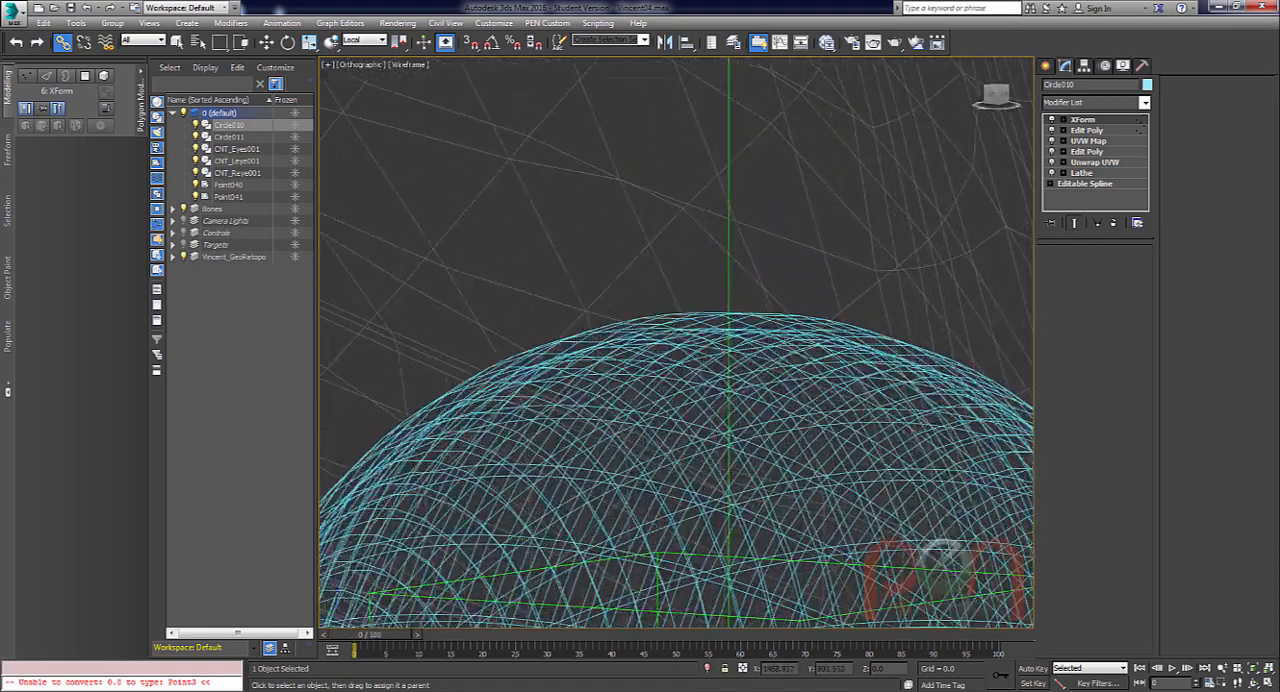
pyautogui.click(757, 312)
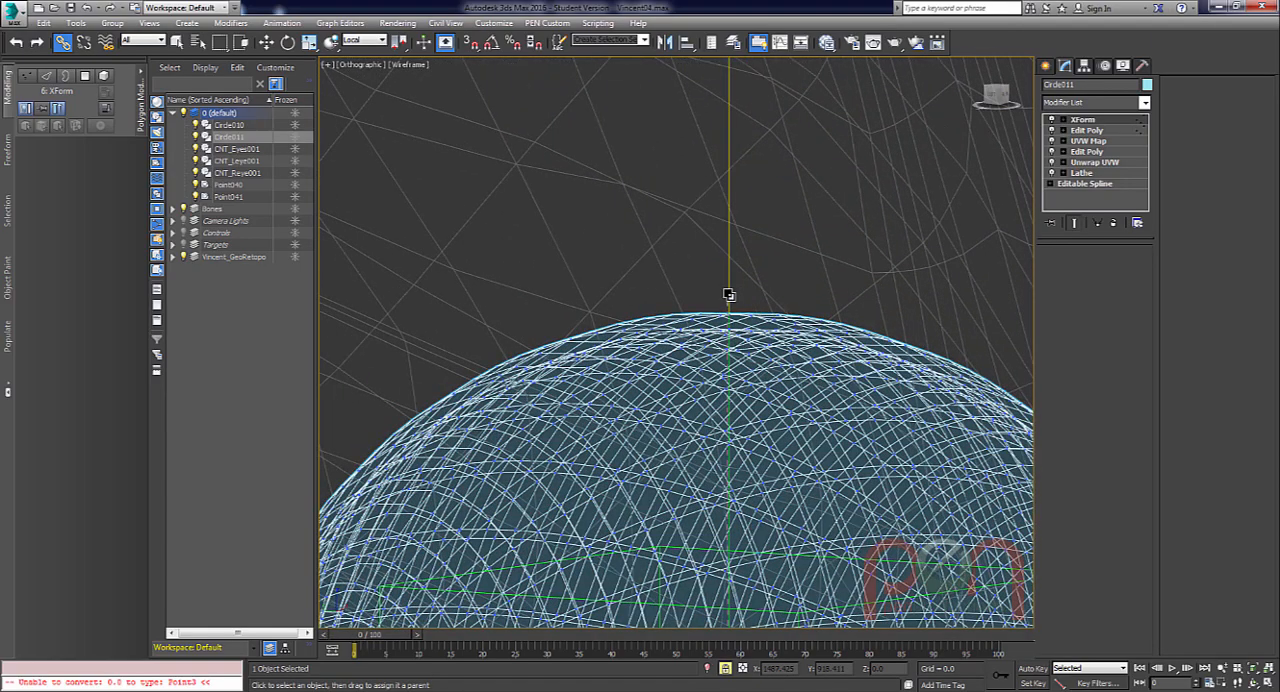
pyautogui.scroll(-5, 736, 292)
pyautogui.keyDown('alt'); pyautogui.moveTo(622, 388); pyautogui.dragTo(837, 286, button='middle'); pyautogui.keyUp('alt')
pyautogui.scroll(-4, 667, 343)
pyautogui.rightClick(826, 263)
pyautogui.click(865, 284)
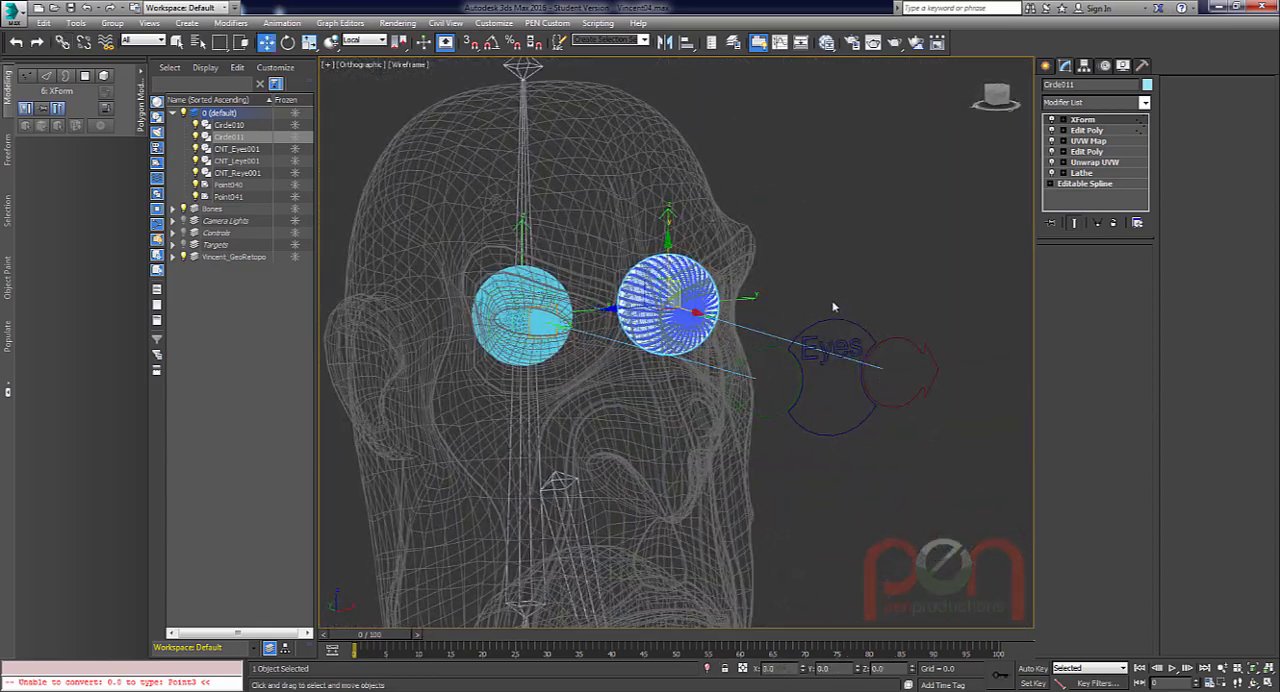
# Display the head shaded without edged faces and select the Eyes control.
pyautogui.click(836, 336)
pyautogui.press('F3')
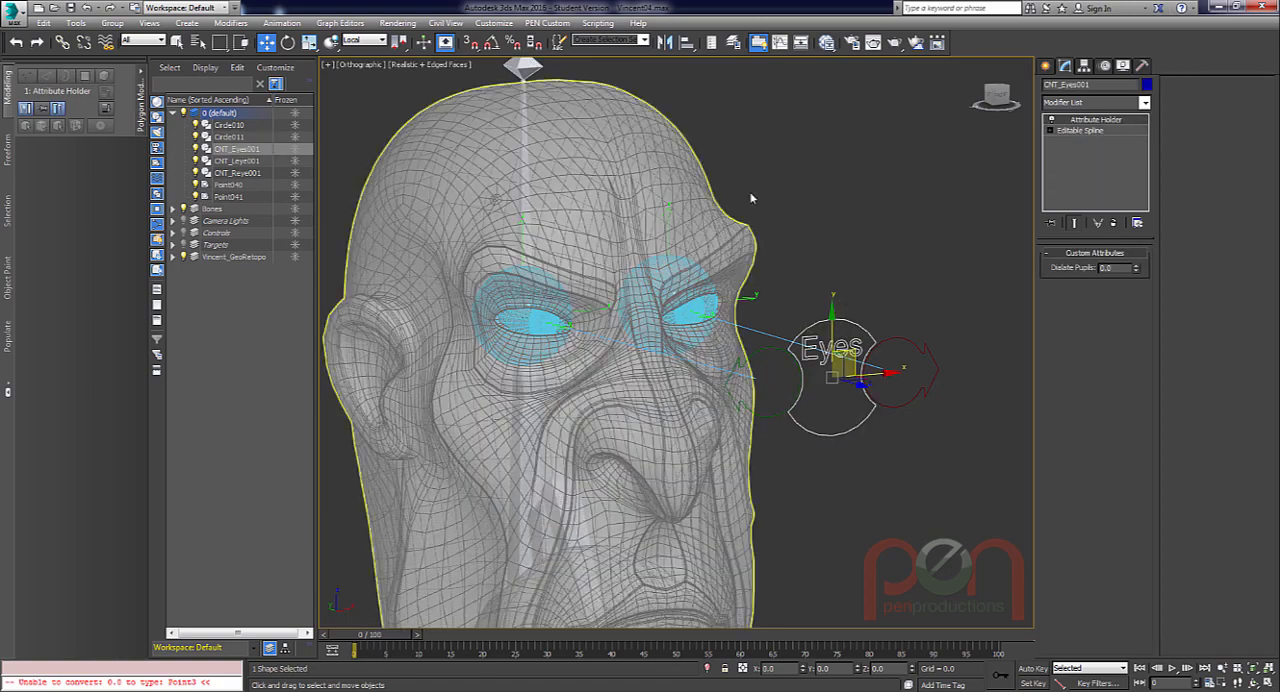
pyautogui.click(700, 200)
pyautogui.keyDown('alt'); pyautogui.moveTo(717, 442); pyautogui.dragTo(692, 424, button='middle'); pyautogui.keyUp('alt')
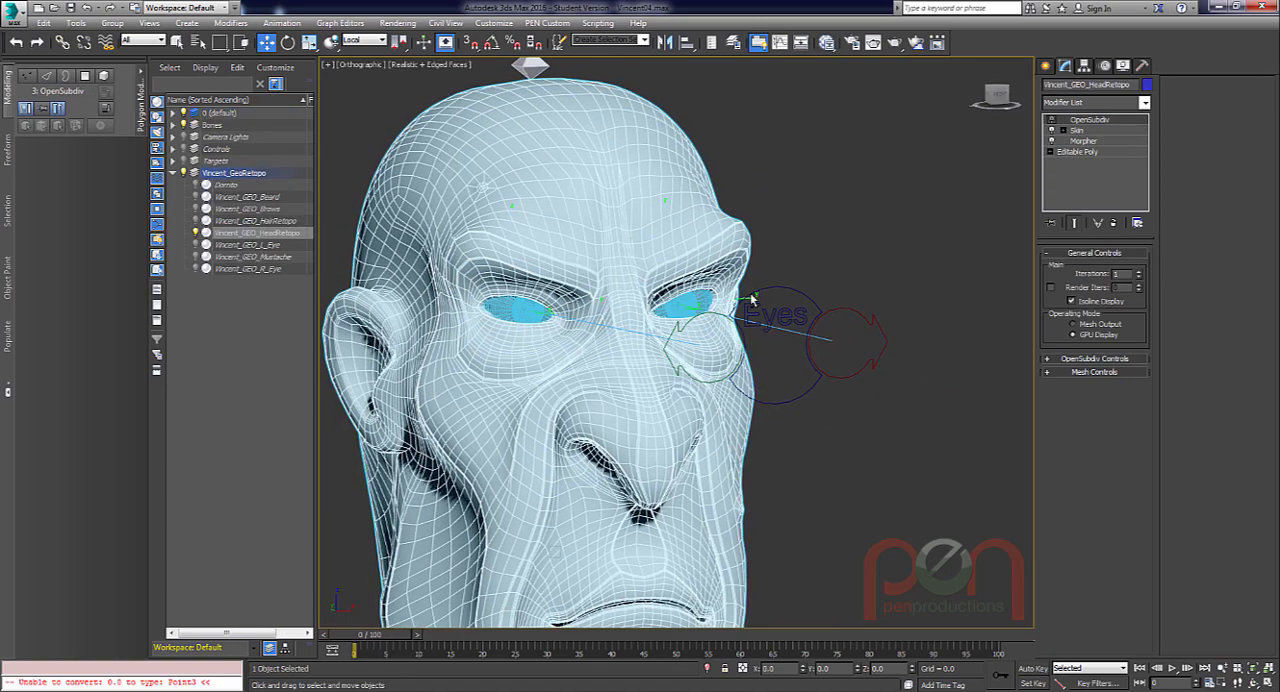
pyautogui.click(812, 325)
pyautogui.click(810, 296)
pyautogui.press('F4')
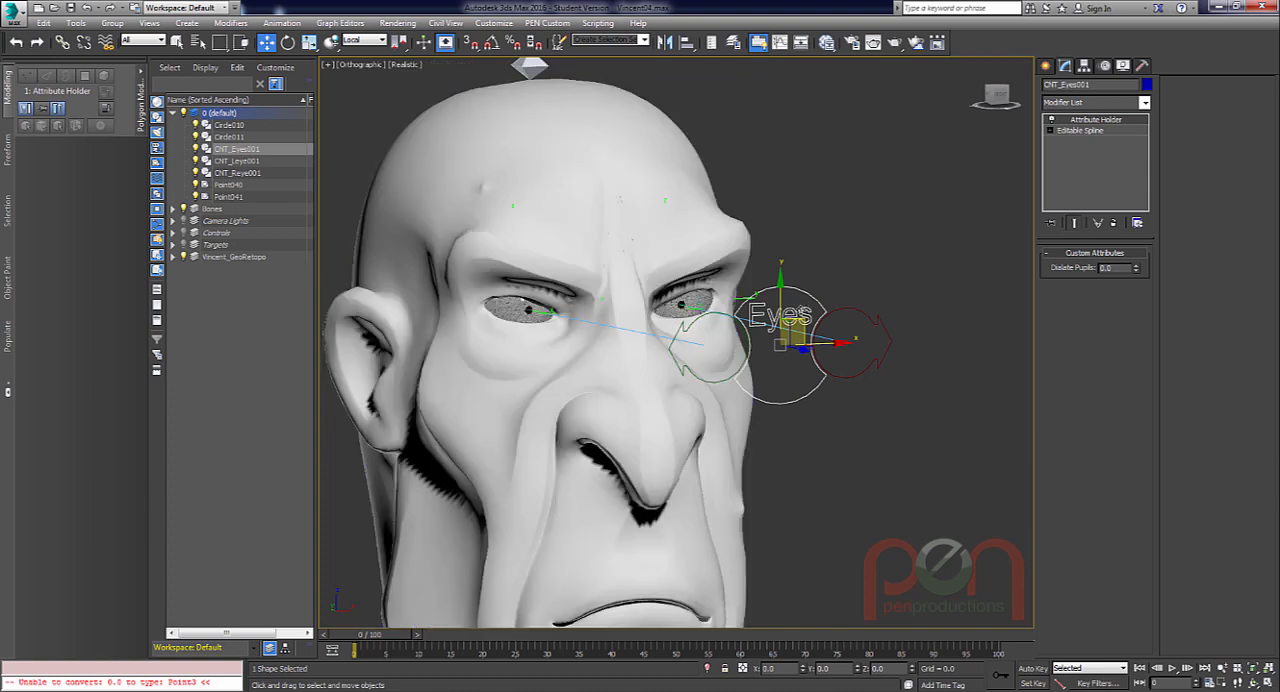
# Test the eye rig by moving the Eyes control and raising Dialate Pupils to about 8.5, cancelling both changes.
pyautogui.keyDown('alt'); pyautogui.moveTo(806, 308); pyautogui.dragTo(838, 337, button='middle'); pyautogui.keyUp('alt')
pyautogui.moveTo(805, 320); pyautogui.dragTo(921, 302)
pyautogui.rightClick(921, 302)
pyautogui.moveTo(1140, 268); pyautogui.dragTo(1135, 212)
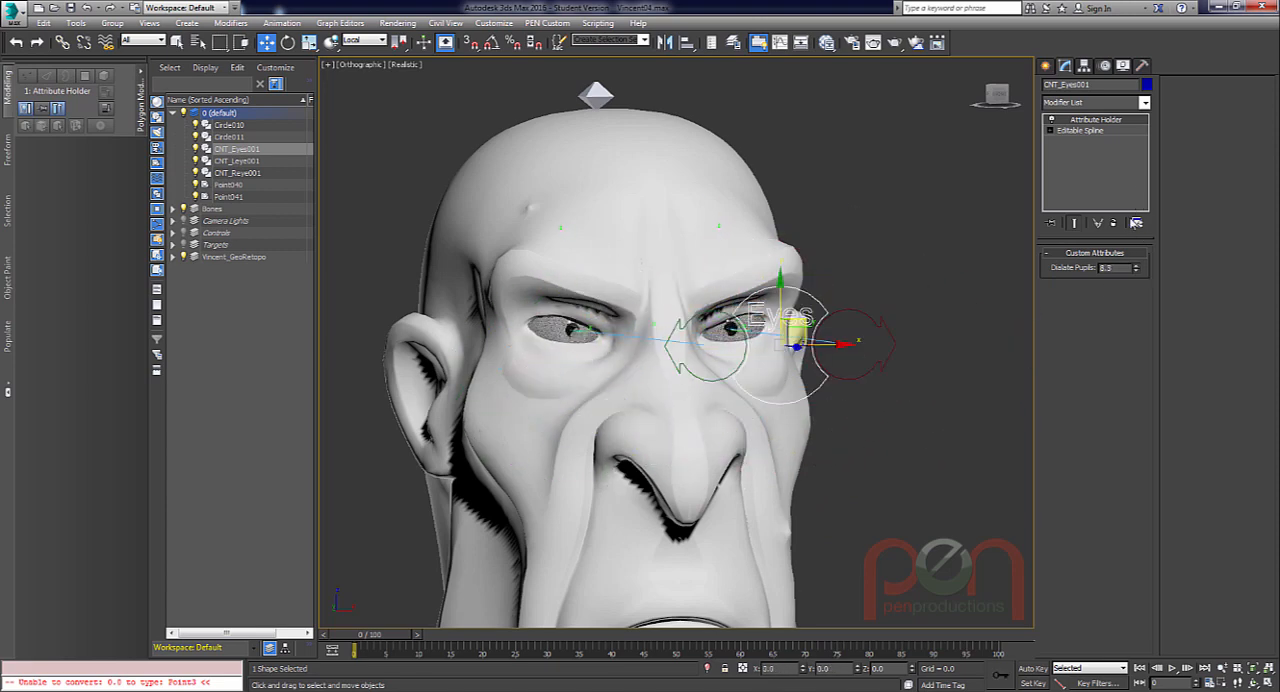
pyautogui.rightClick(1135, 212)
pyautogui.keyDown('alt'); pyautogui.moveTo(709, 363); pyautogui.dragTo(688, 500, button='middle'); pyautogui.keyUp('alt')
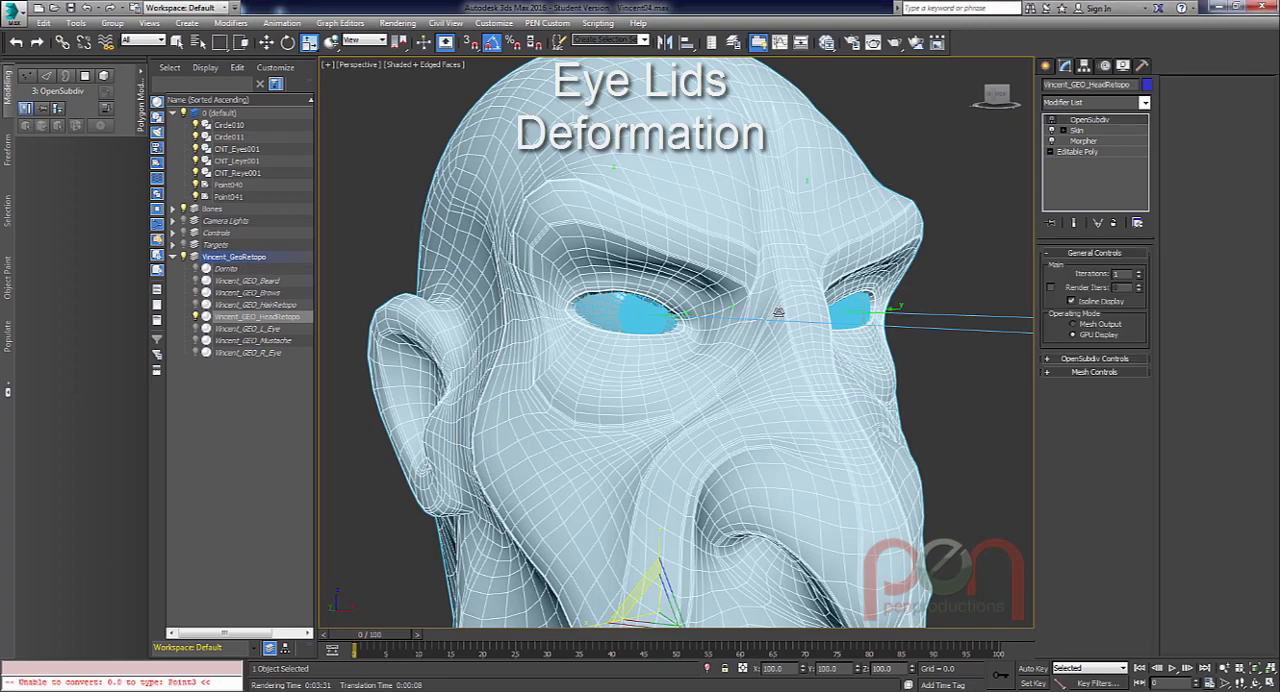
# Show the eye in the front view and bring up the Geometric/Deformable space warps for creation.
pyautogui.scroll(6, 630, 320)
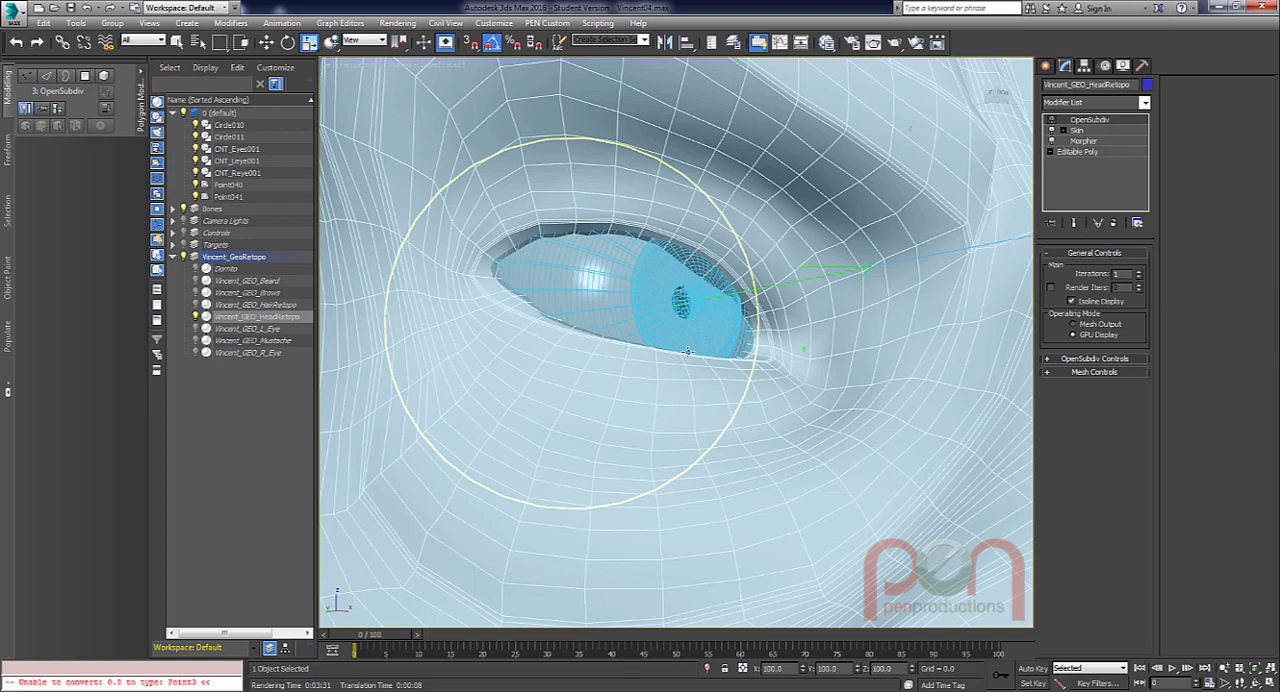
pyautogui.scroll(-2, 656, 358)
pyautogui.press('f')
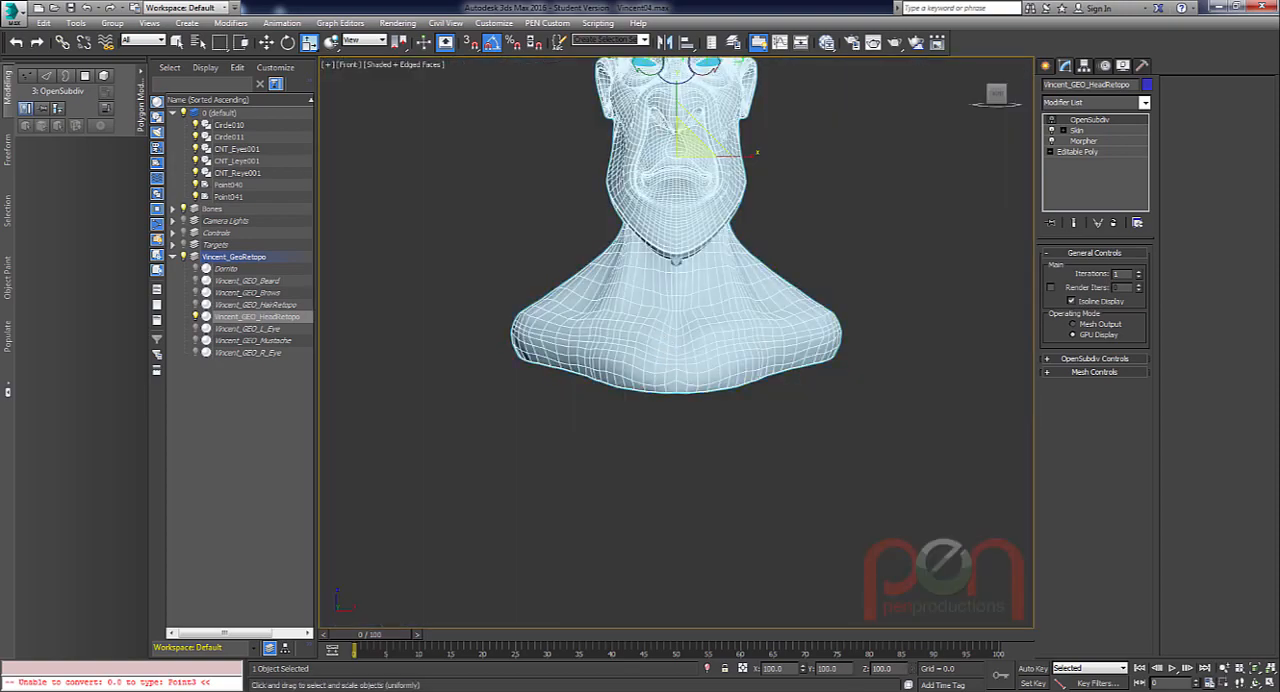
pyautogui.scroll(4, 686, 440)
pyautogui.scroll(5, 646, 226)
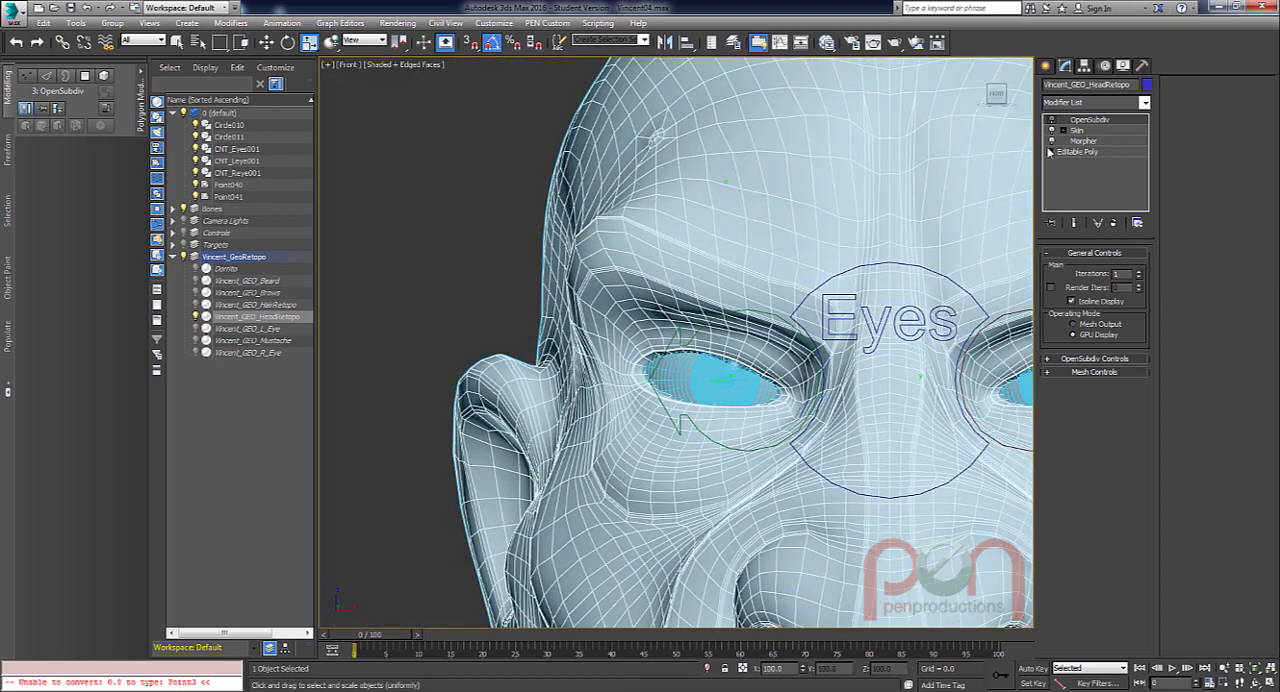
pyautogui.click(1046, 66)
pyautogui.click(1130, 87)
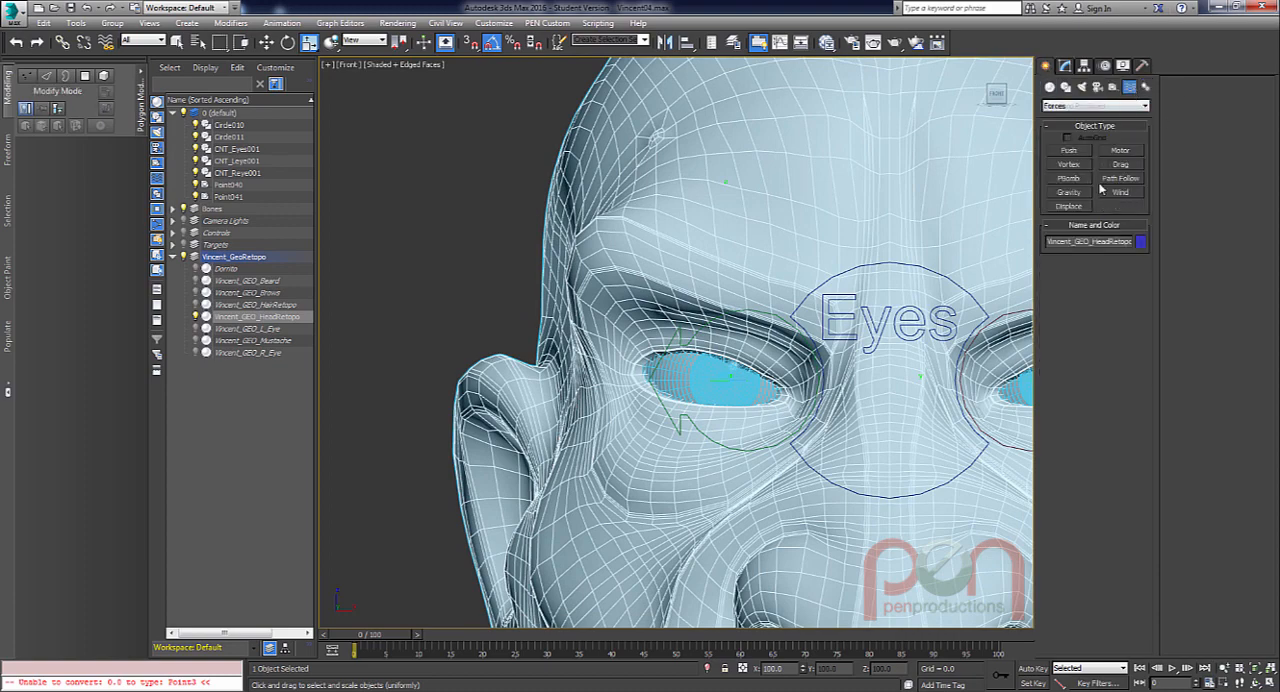
pyautogui.click(1068, 106)
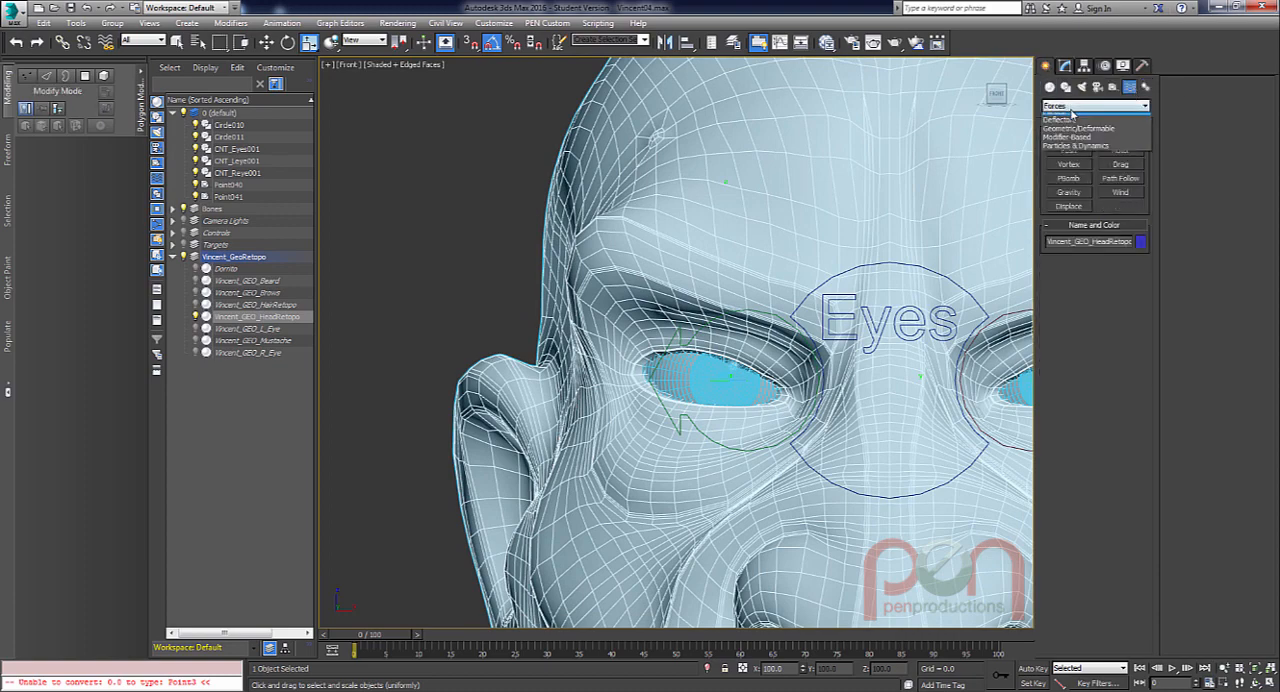
pyautogui.click(1066, 136)
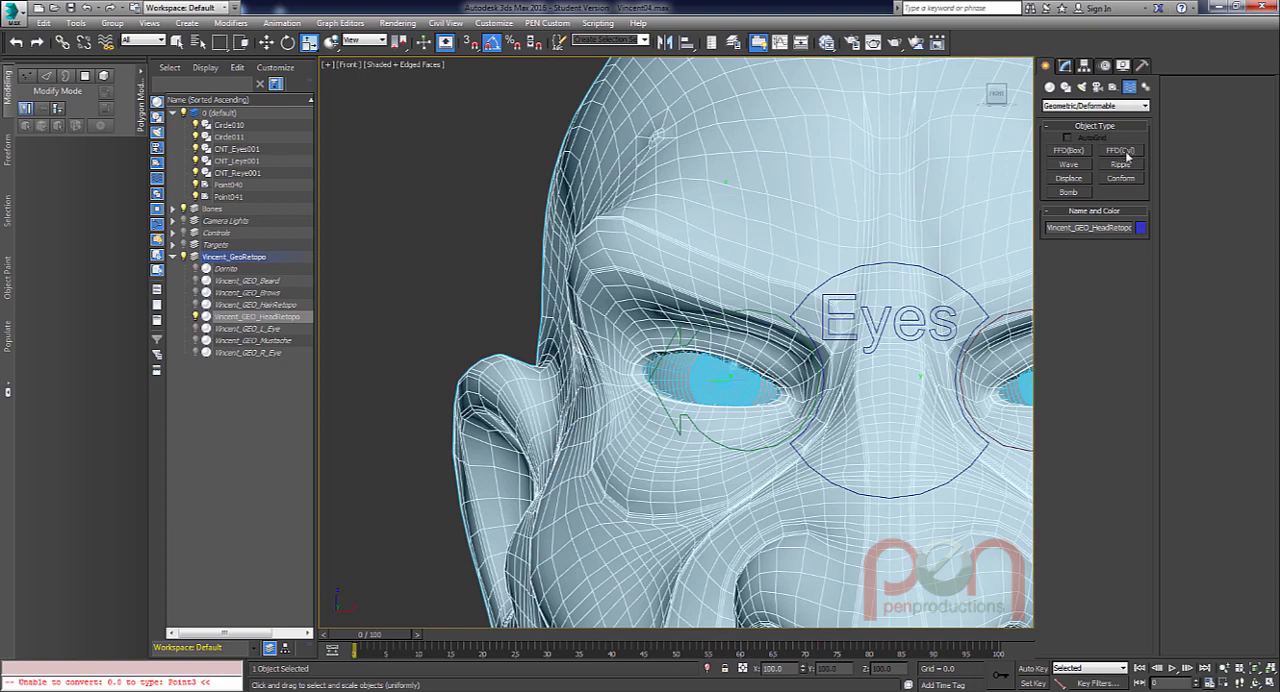
# Draw an FFD(Cyl) space warp centred on the original eyeball in the front view, with a radius of about 8.71.
pyautogui.click(1121, 150)
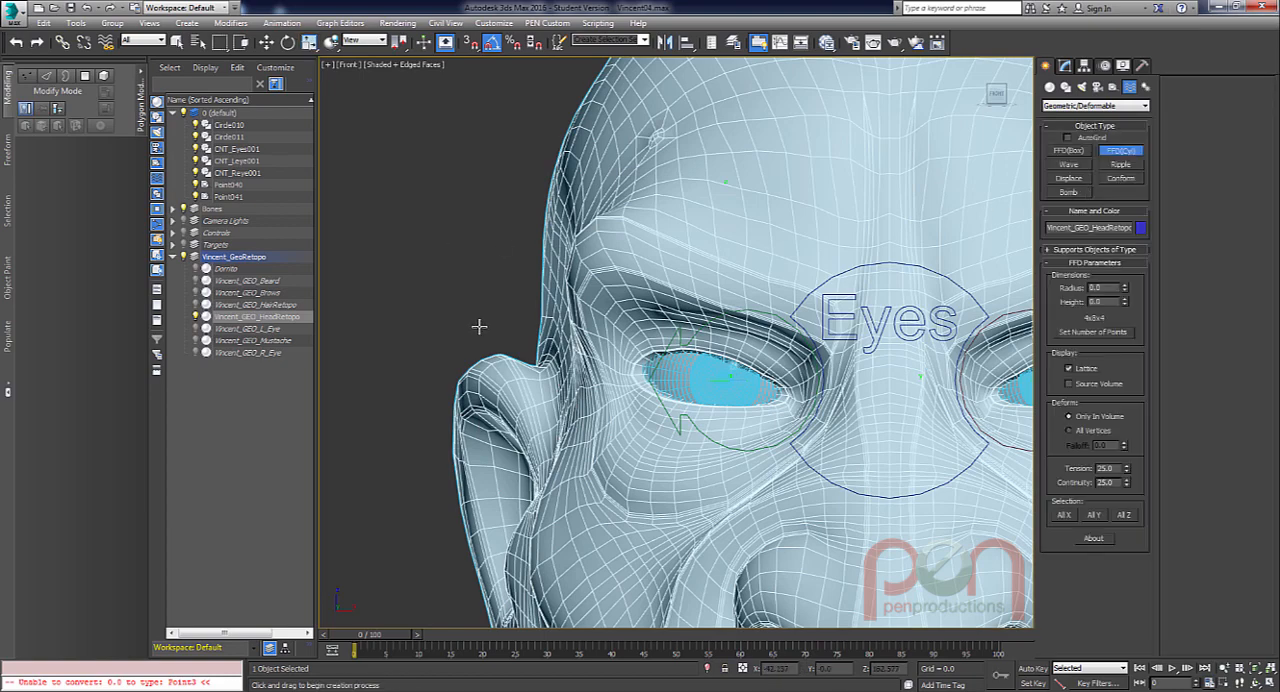
pyautogui.press('F3')
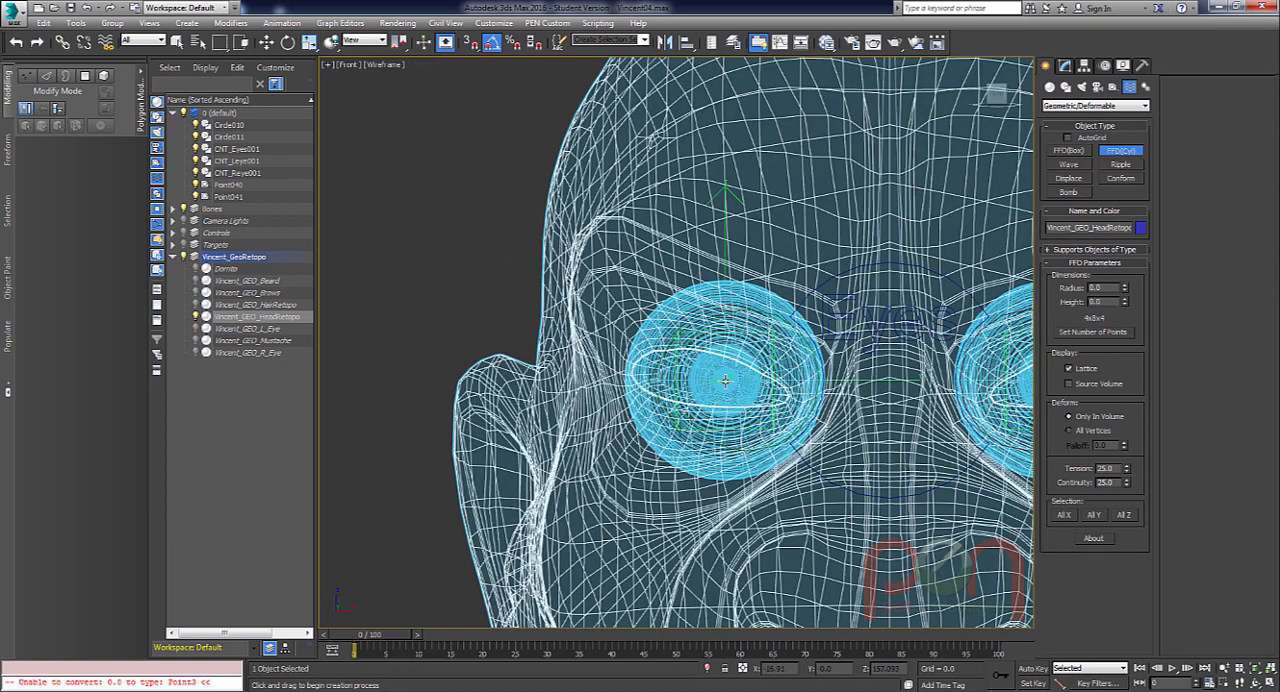
pyautogui.moveTo(726, 380); pyautogui.dragTo(765, 450)
pyautogui.click(770, 392)
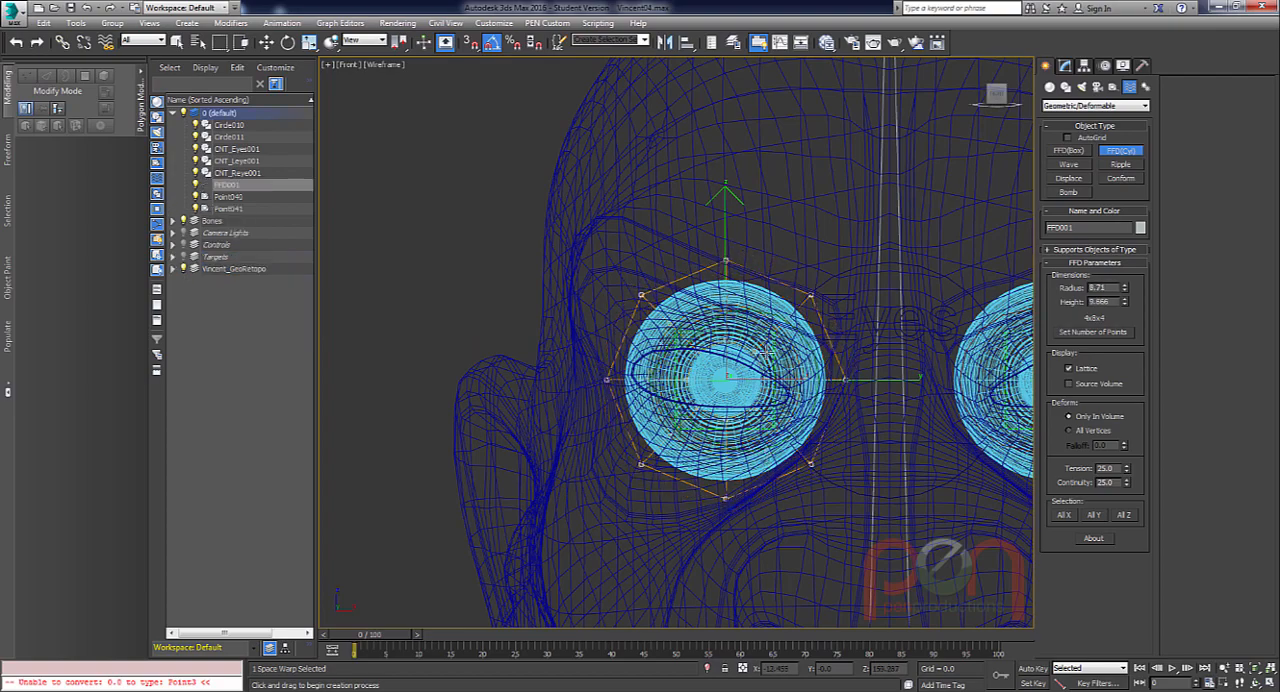
pyautogui.keyDown('alt'); pyautogui.moveTo(763, 388); pyautogui.dragTo(782, 364, button='middle'); pyautogui.keyUp('alt')
pyautogui.rightClick(784, 370)
# Increase the FFD cylinder's height to about 20.63.
pyautogui.click(1064, 65)
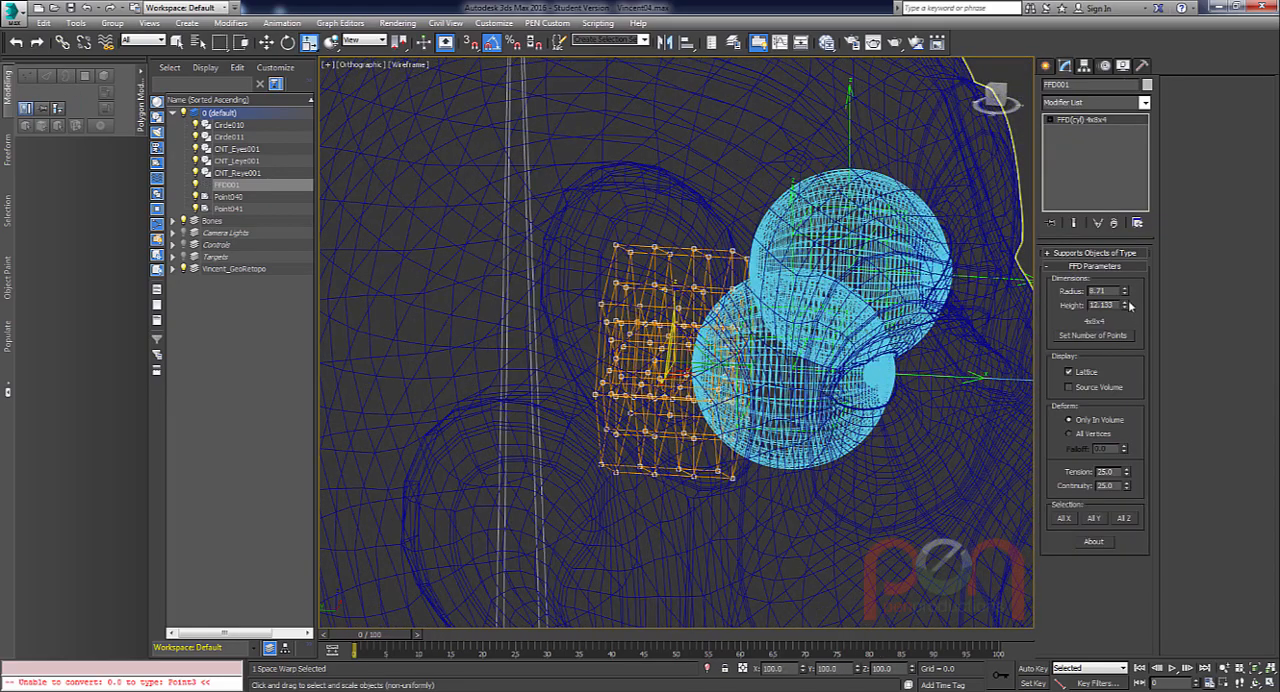
pyautogui.moveTo(1124, 304); pyautogui.dragTo(1125, 274)
pyautogui.keyDown('alt'); pyautogui.moveTo(861, 391); pyautogui.dragTo(837, 392, button='middle'); pyautogui.keyUp('alt')
pyautogui.scroll(1, 837, 392)
# Align the FFD cylinder to the original eyeball in X, Y and Z, pivot point to pivot point.
pyautogui.hotkey('alt', 'a')
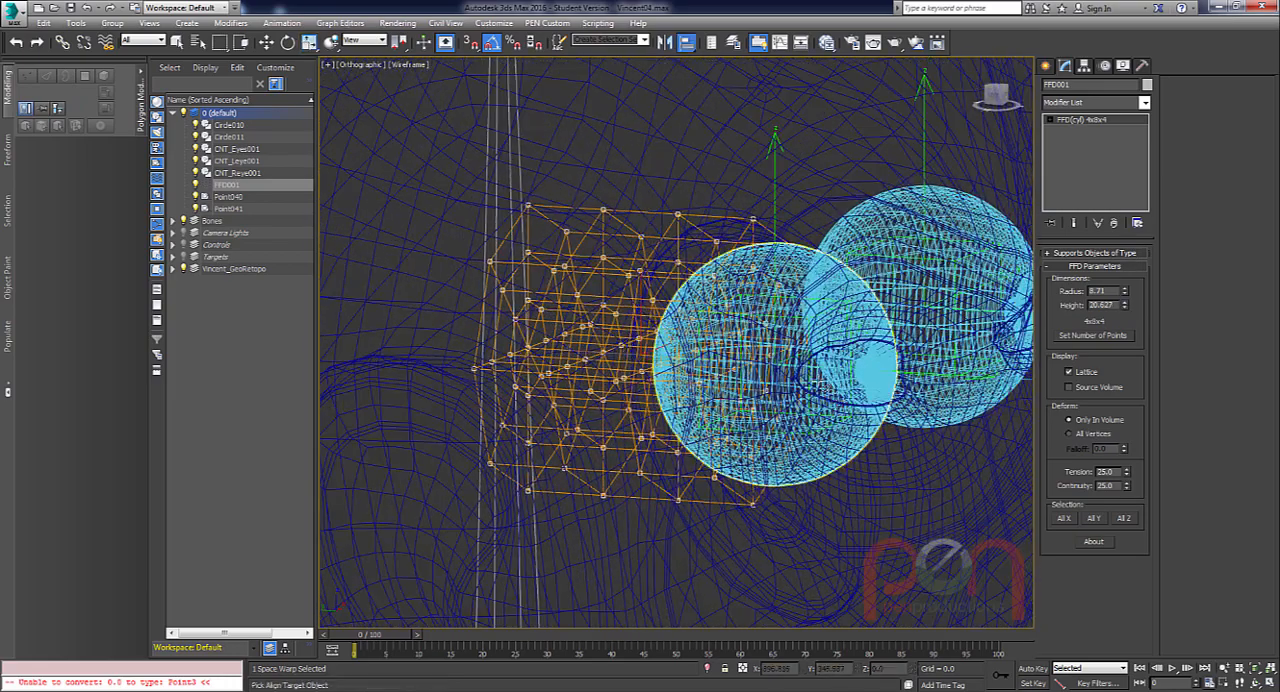
pyautogui.click(818, 382)
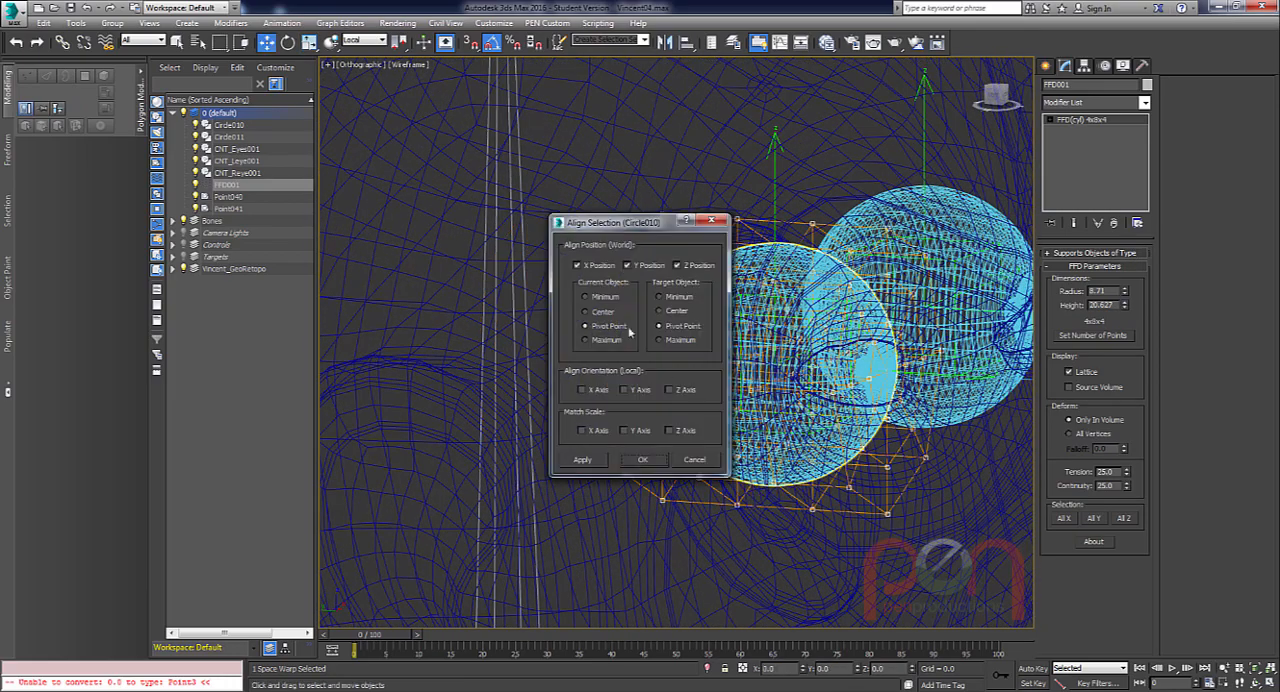
pyautogui.click(644, 465)
pyautogui.keyDown('alt'); pyautogui.moveTo(835, 385); pyautogui.dragTo(897, 396, button='middle'); pyautogui.keyUp('alt')
pyautogui.scroll(2, 897, 393)
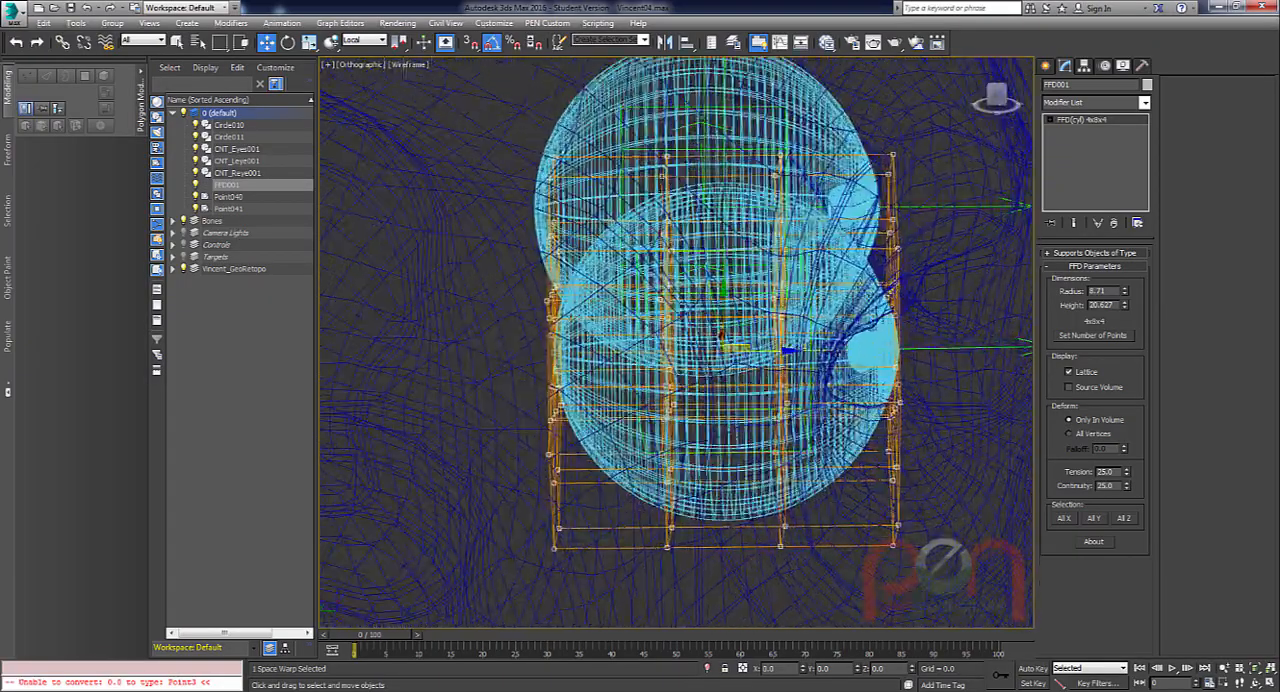
# Fine-tune the FFD cylinder's height to 22.31 so that it encloses the eyeball's depth.
pyautogui.scroll(1, 897, 395)
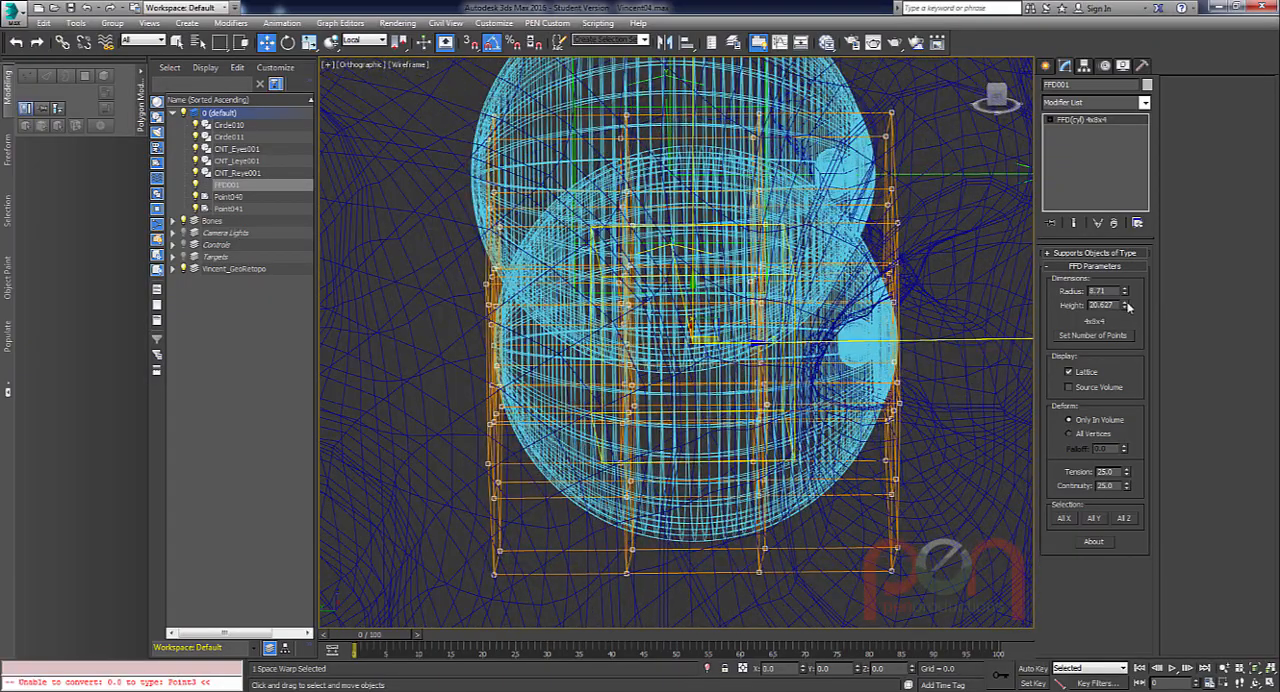
pyautogui.moveTo(1125, 305); pyautogui.dragTo(1124, 297)
pyautogui.moveTo(862, 345)
pyautogui.keyDown('alt'); pyautogui.mouseDown(button='middle')
pyautogui.moveTo(857, 332)
pyautogui.moveTo(866, 350)
pyautogui.mouseUp(button='middle'); pyautogui.keyUp('alt')
pyautogui.moveTo(1128, 309)
pyautogui.mouseDown()
pyautogui.moveTo(1128, 289)
pyautogui.moveTo(1127, 303)
pyautogui.mouseUp()
pyautogui.keyDown('alt'); pyautogui.moveTo(841, 361); pyautogui.dragTo(803, 374, button='middle'); pyautogui.keyUp('alt')
# Set the FFD cylinder's number of points to 8 along the height, for a 4x8x8 lattice.
pyautogui.click(1090, 336)
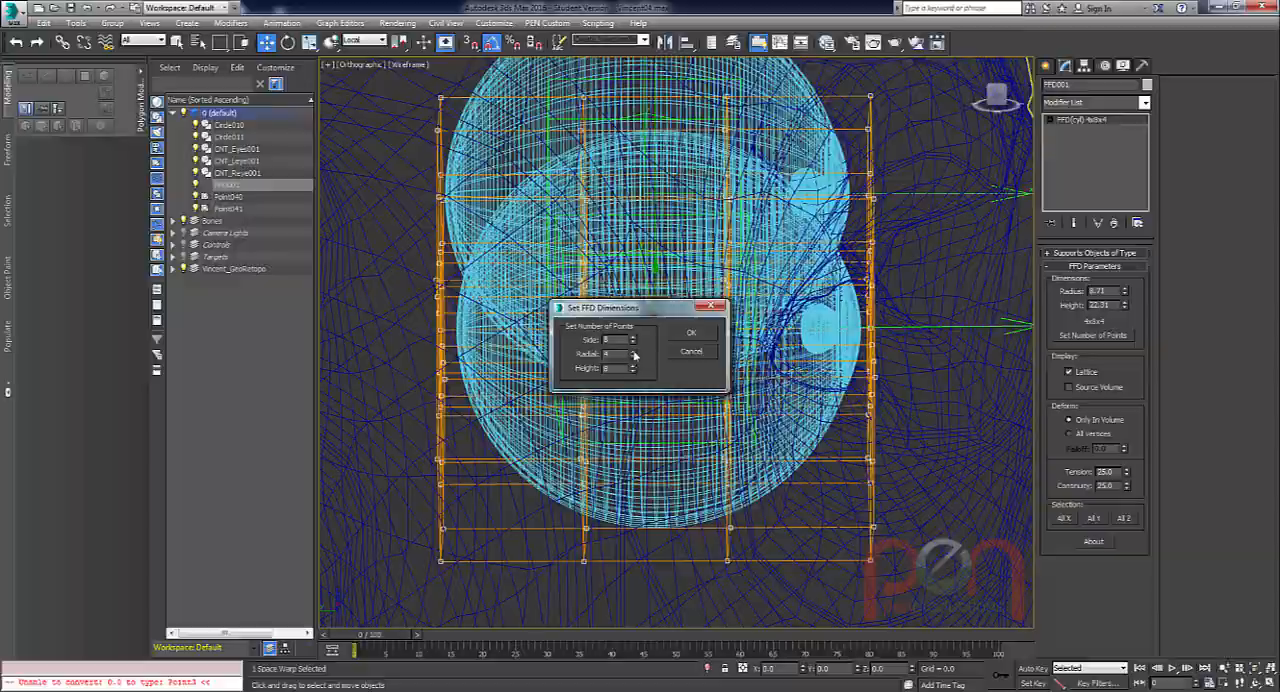
pyautogui.click(690, 338)
pyautogui.keyDown('alt'); pyautogui.moveTo(862, 367); pyautogui.dragTo(792, 361, button='middle'); pyautogui.keyUp('alt')
pyautogui.scroll(2, 832, 388)
pyautogui.scroll(-1, 802, 284)
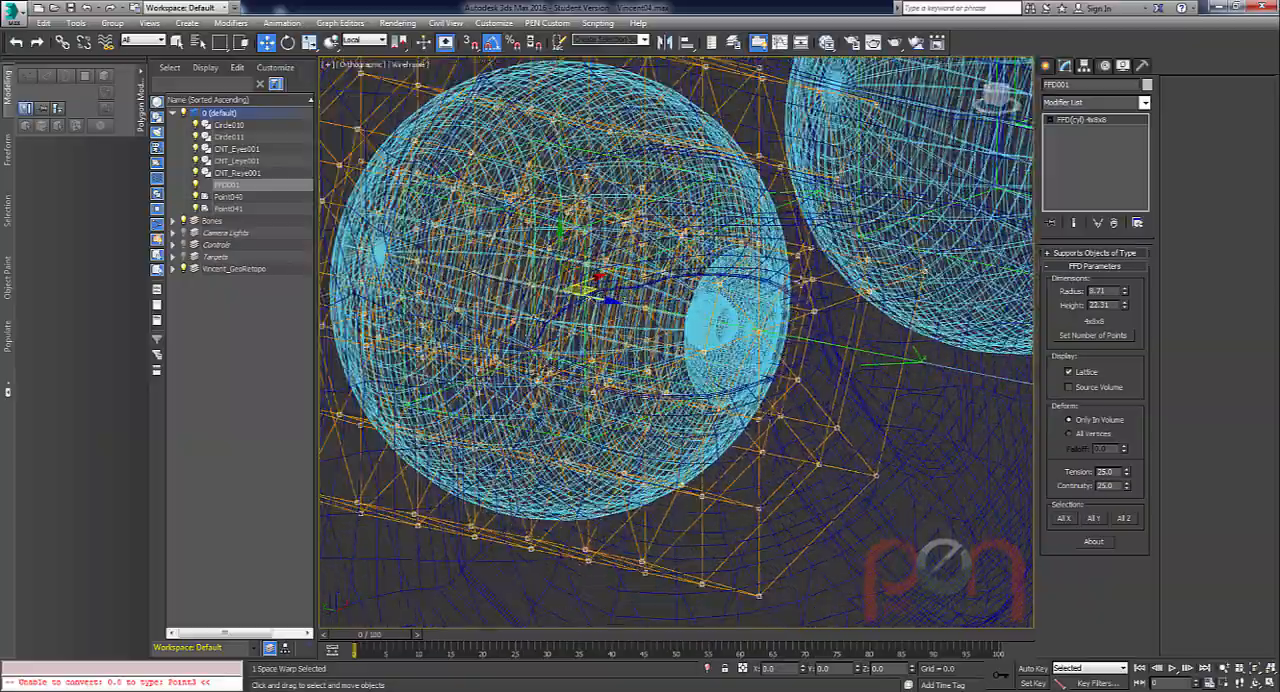
# Link the FFD cylinder to the point helper of the eye it encloses.
pyautogui.keyDown('alt'); pyautogui.moveTo(768, 314); pyautogui.dragTo(653, 164, button='middle'); pyautogui.keyUp('alt')
pyautogui.scroll(-1, 785, 306)
pyautogui.scroll(1, 650, 158)
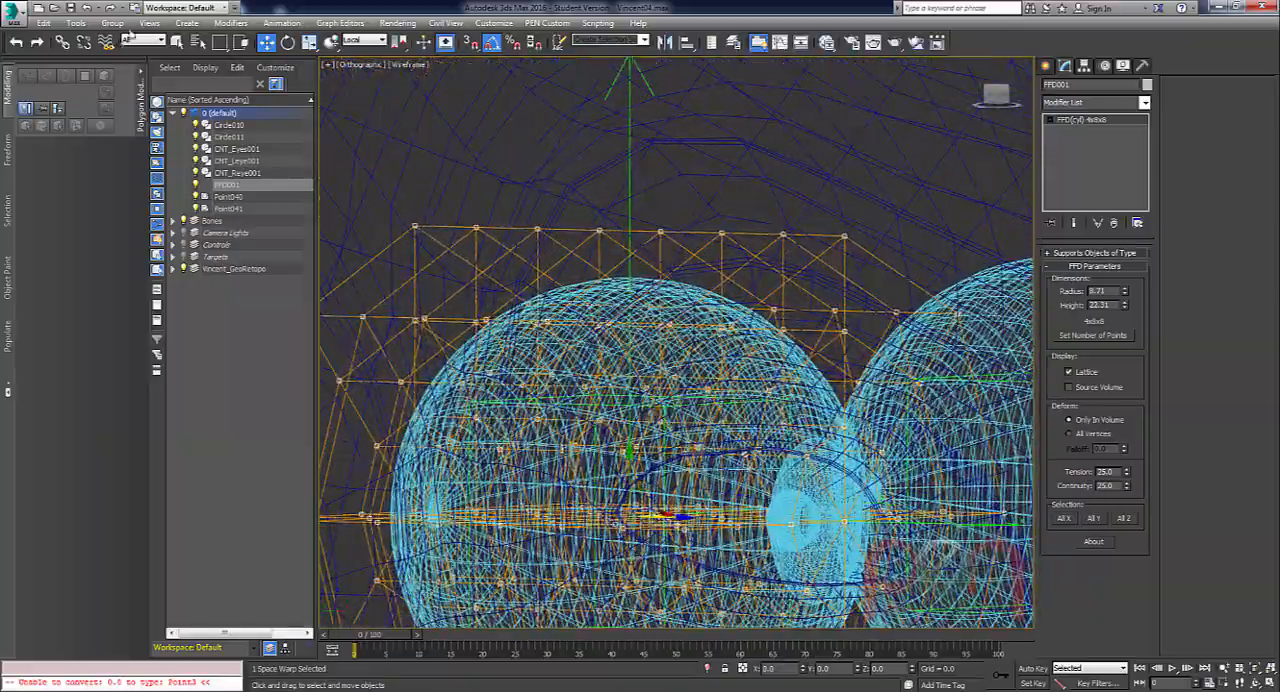
pyautogui.click(62, 42)
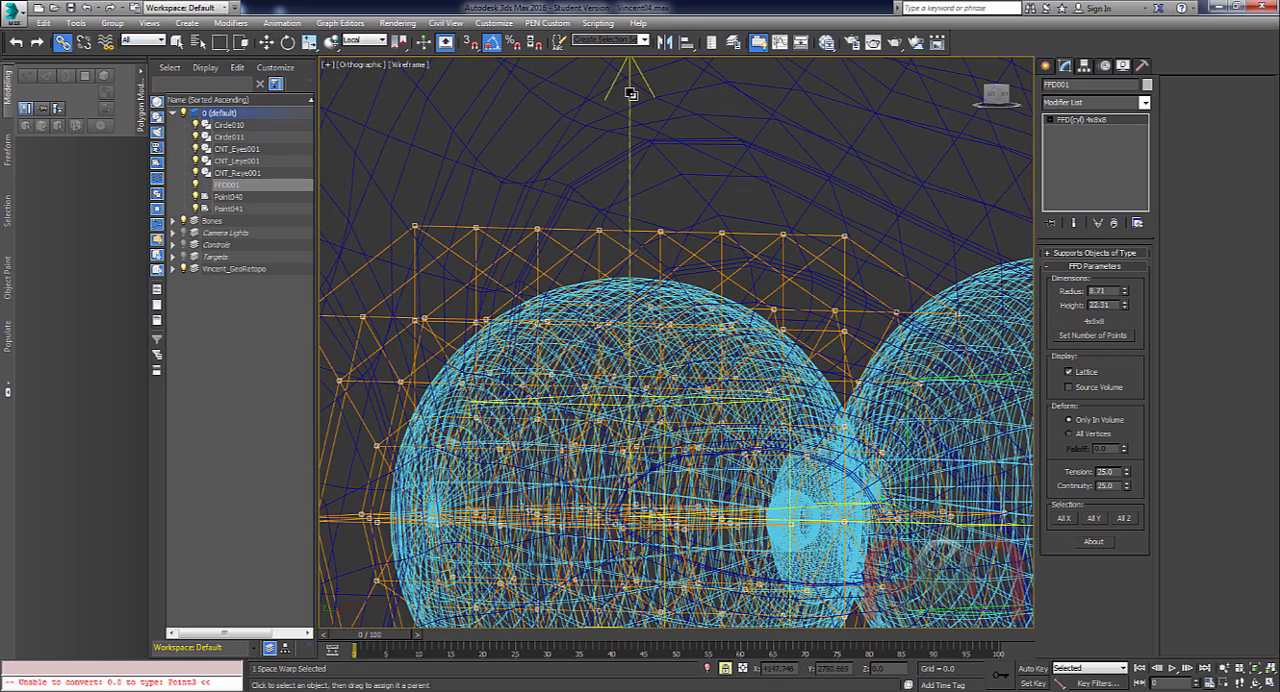
pyautogui.scroll(-4, 618, 330)
pyautogui.keyDown('alt'); pyautogui.moveTo(618, 330); pyautogui.dragTo(578, 354, button='middle'); pyautogui.keyUp('alt')
pyautogui.scroll(-2, 672, 365)
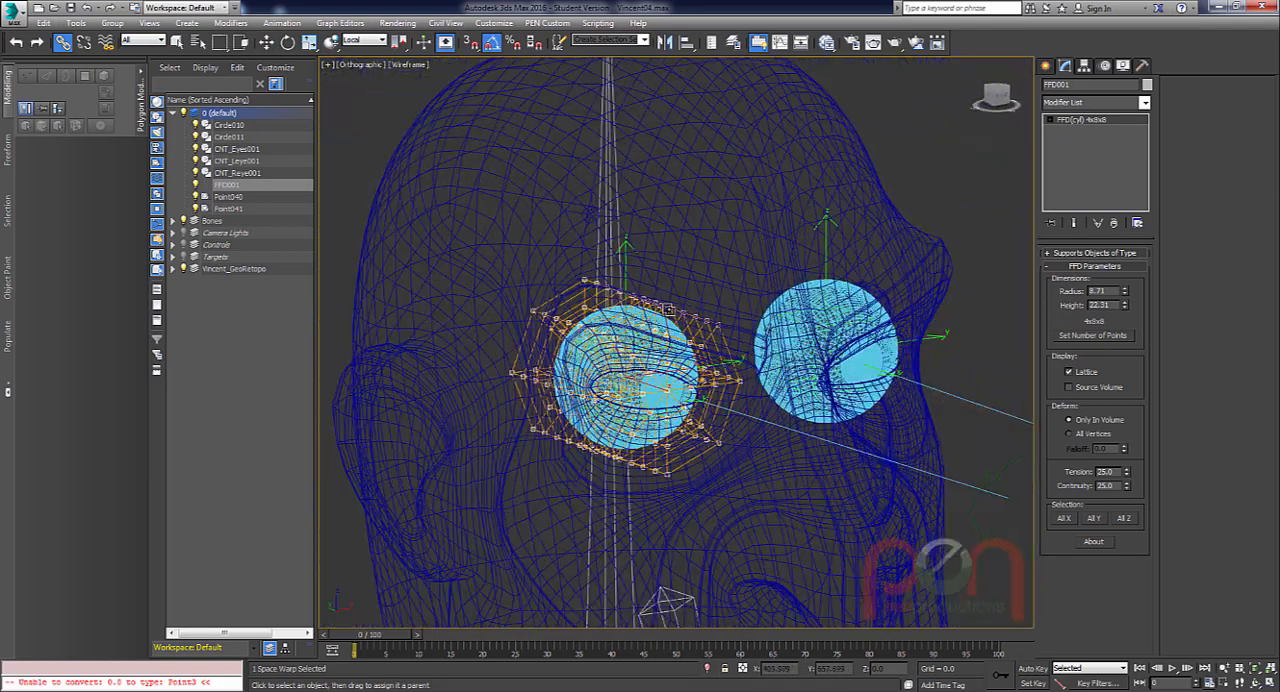
pyautogui.moveTo(672, 365); pyautogui.dragTo(567, 261, button='middle')
pyautogui.scroll(-5, 567, 261)
# Set the current frame to 10 and freeze the transforms of CNT_Eyes001, CNT_Leye001 and CNT_Reye001.
pyautogui.click(760, 289)
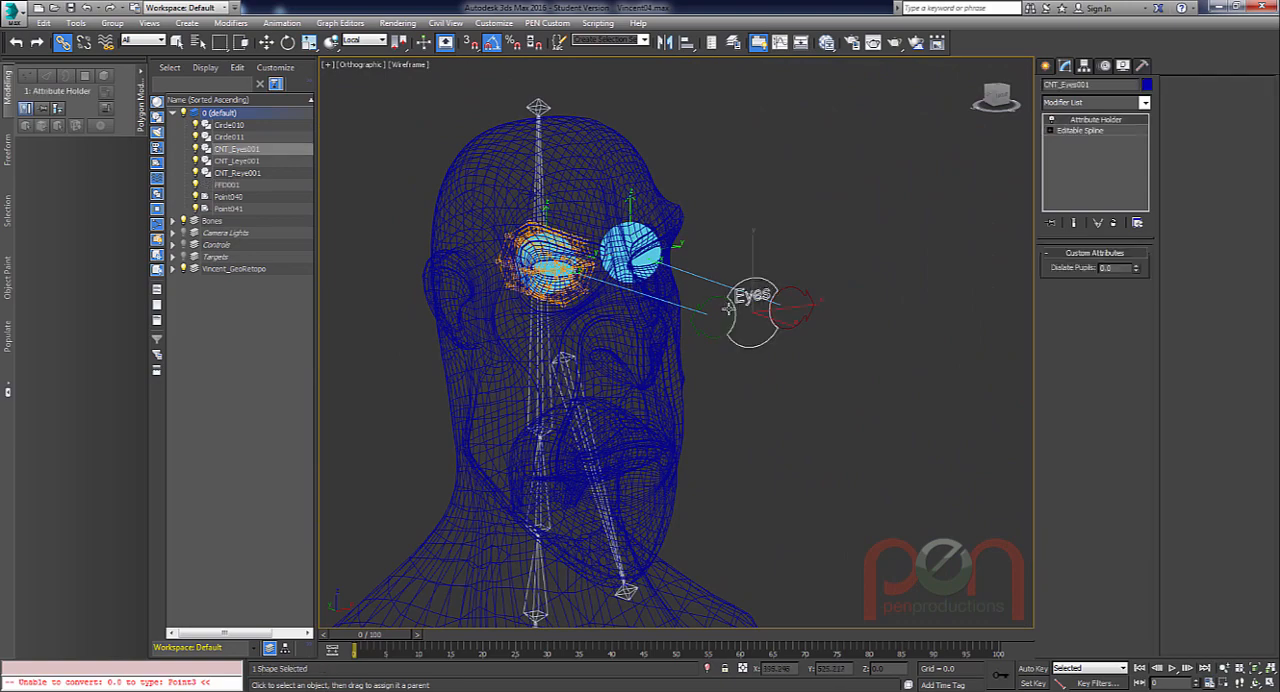
pyautogui.scroll(2, 750, 300)
pyautogui.rightClick(767, 312)
pyautogui.click(790, 331)
pyautogui.moveTo(379, 640); pyautogui.dragTo(462, 637)
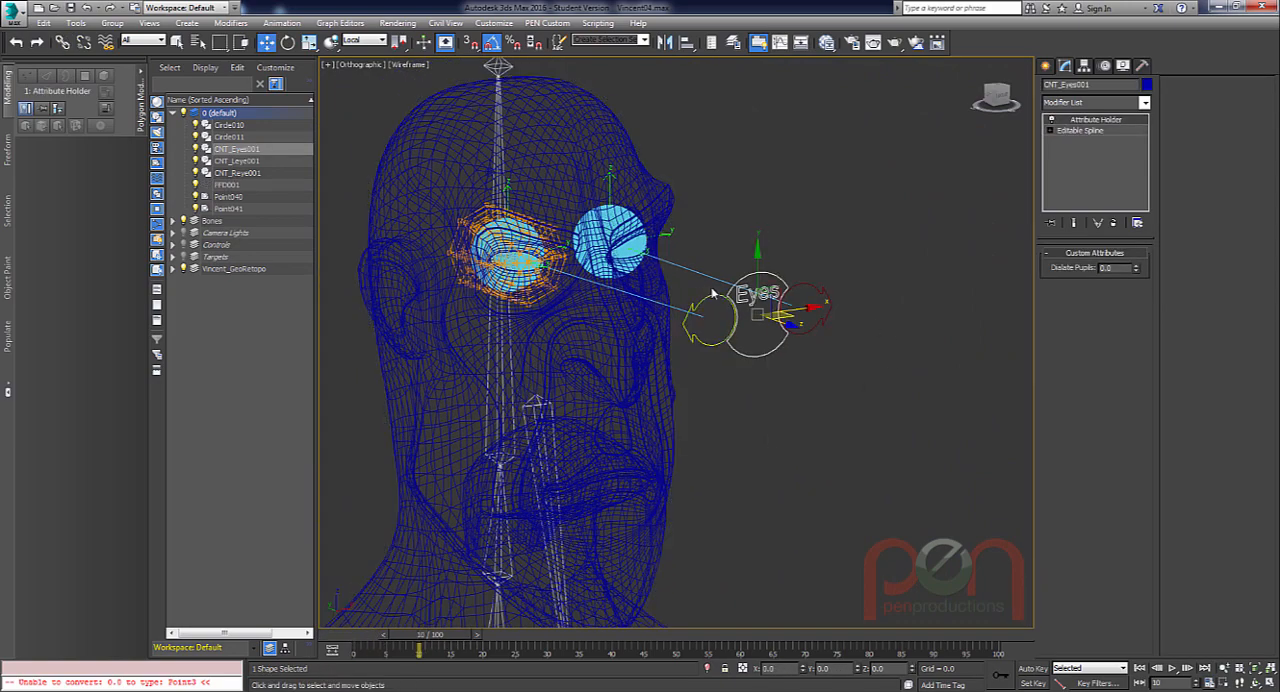
pyautogui.click(806, 295)
pyautogui.keyDown('ctrl'); pyautogui.moveTo(806, 301); pyautogui.dragTo(807, 308); pyautogui.keyUp('ctrl')
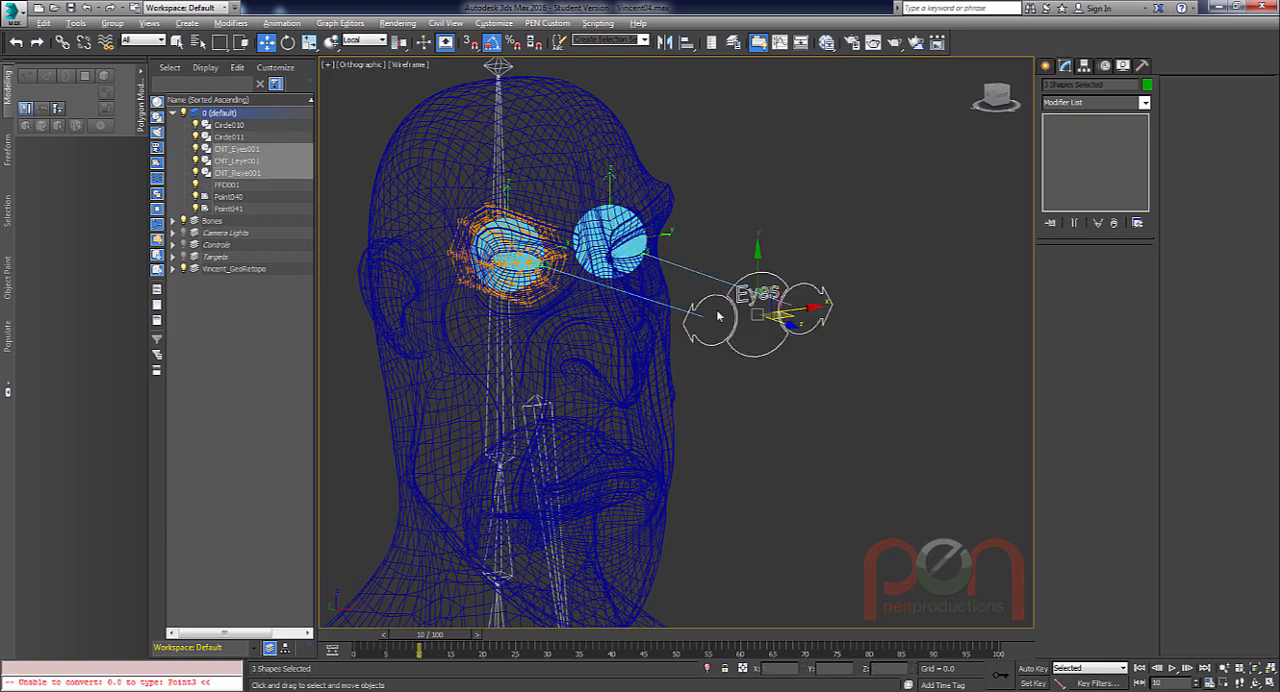
pyautogui.keyDown('alt'); pyautogui.rightClick(722, 331); pyautogui.keyUp('alt')
pyautogui.click(691, 289)
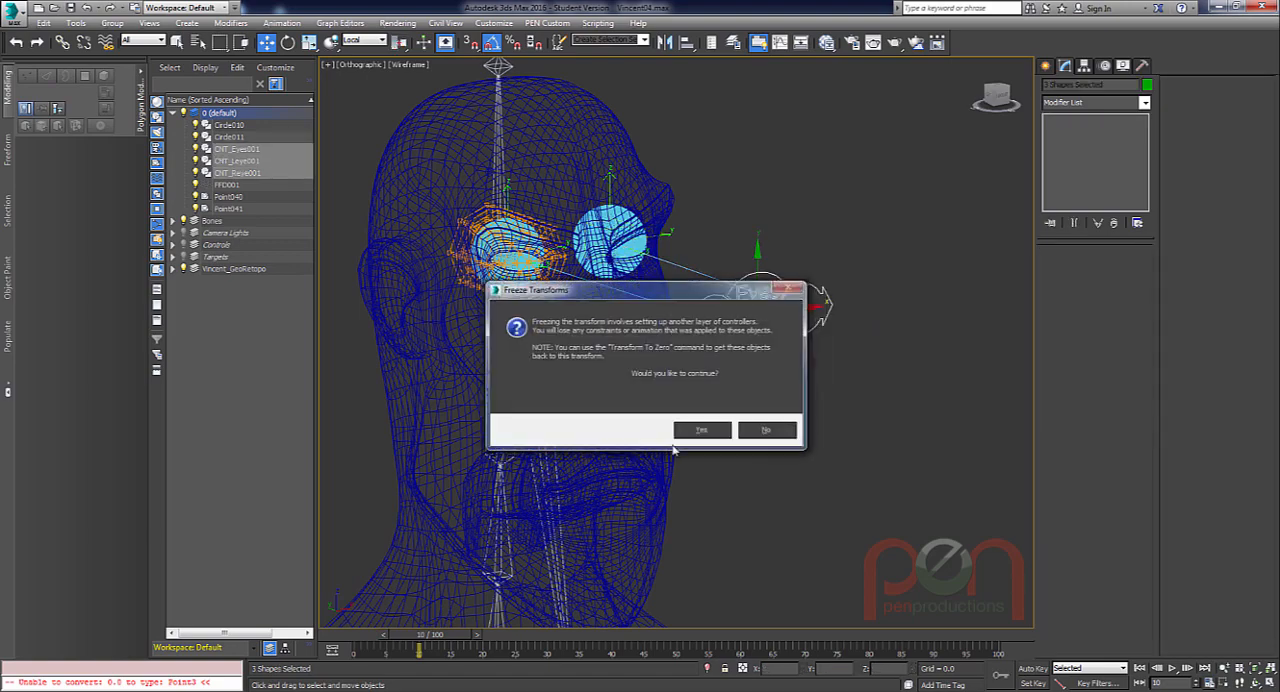
pyautogui.click(702, 430)
# With Auto Key on, move CNT_Eyes001 sideways and up at frame 10, and straight down at frame 20.
pyautogui.press('n')
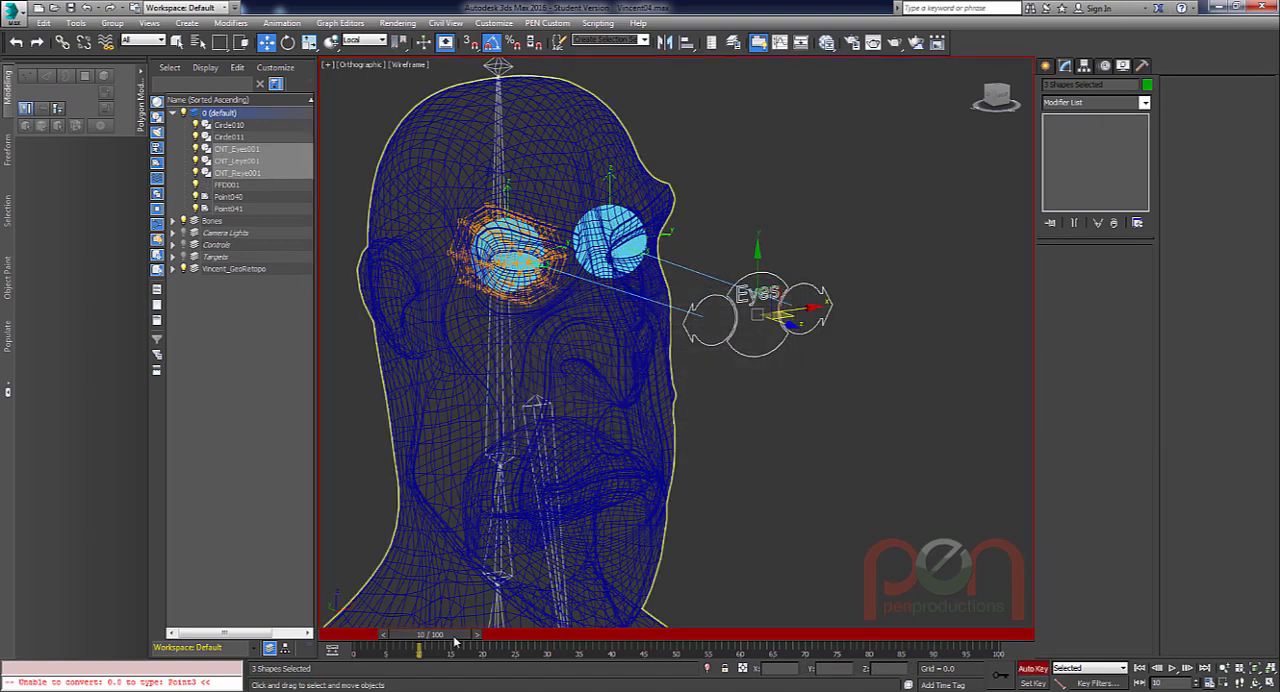
pyautogui.click(769, 286)
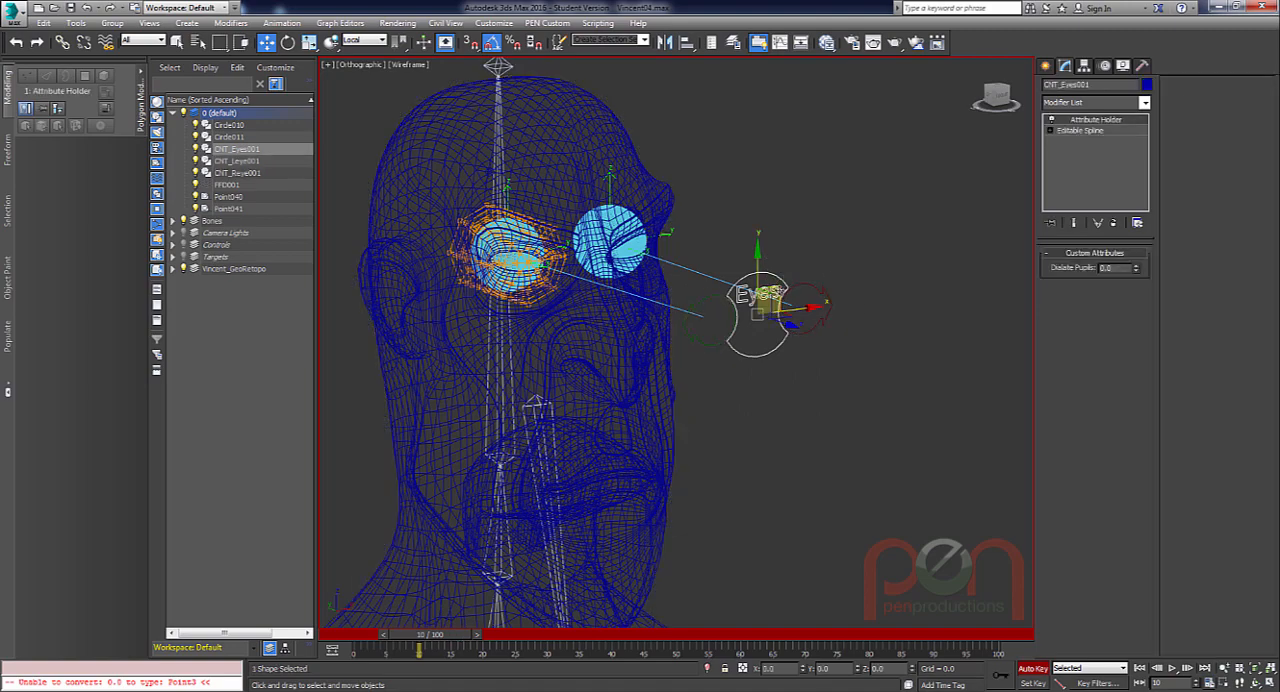
pyautogui.moveTo(776, 289); pyautogui.dragTo(633, 225)
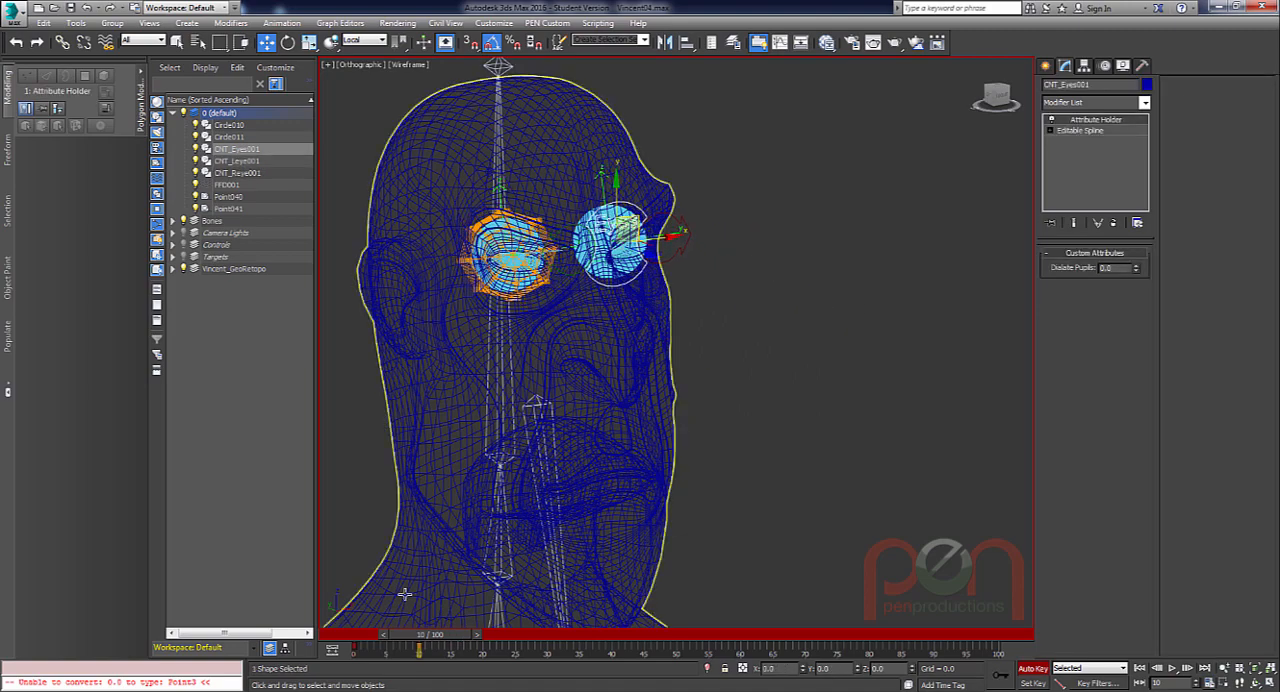
pyautogui.moveTo(425, 643); pyautogui.dragTo(485, 643)
pyautogui.moveTo(615, 232); pyautogui.dragTo(612, 405)
# Key CNT_Eyes001 moved back across along X at frame 30 and raised along Y at frame 40.
pyautogui.moveTo(493, 643); pyautogui.dragTo(557, 638)
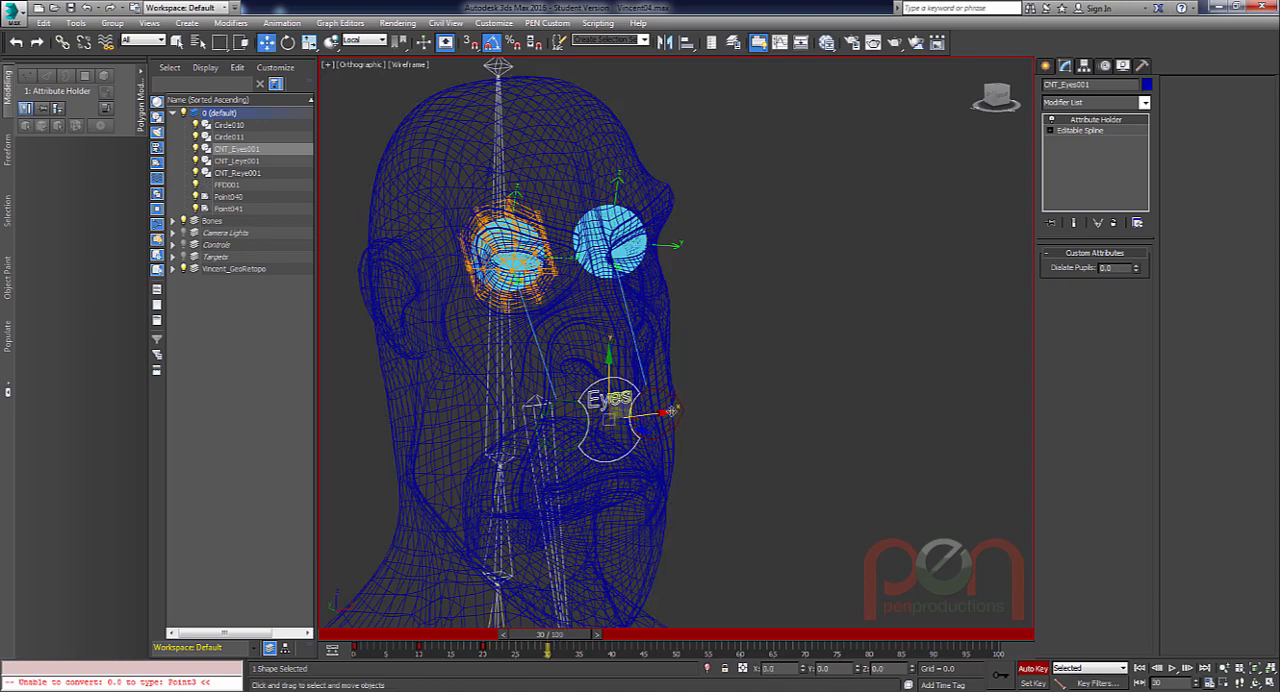
pyautogui.press('w')
pyautogui.moveTo(651, 421); pyautogui.dragTo(882, 390)
pyautogui.moveTo(573, 636); pyautogui.dragTo(628, 636)
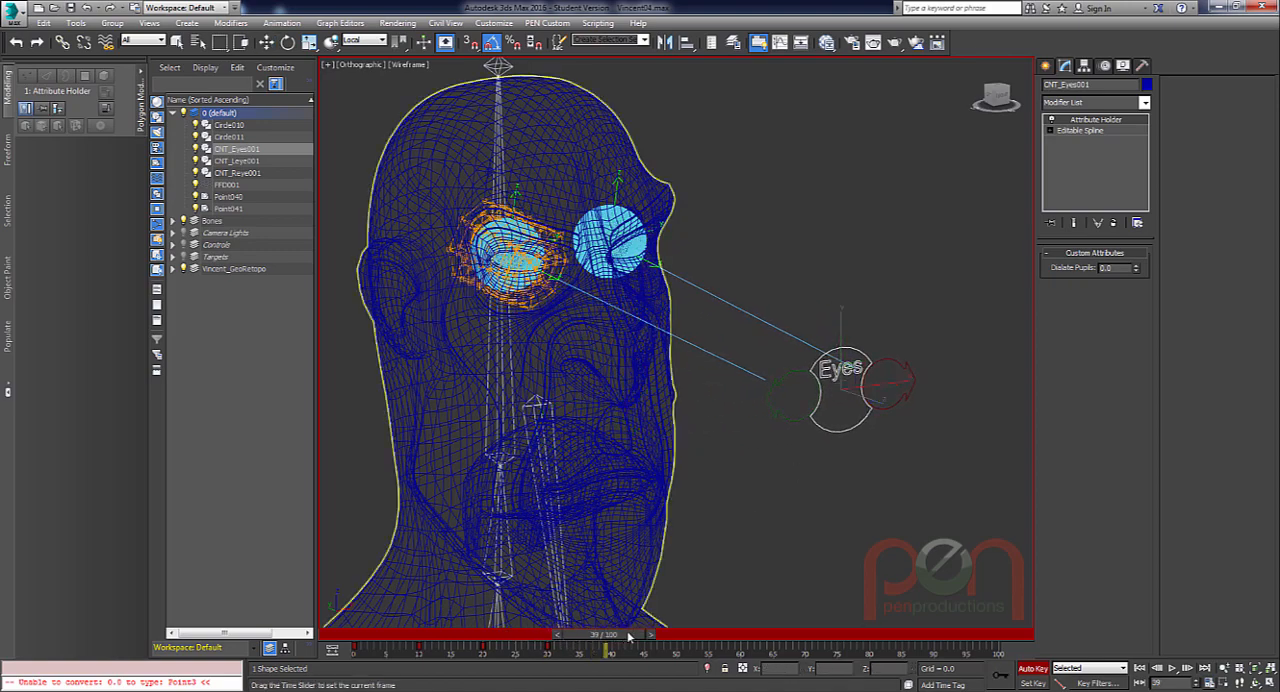
pyautogui.press('w')
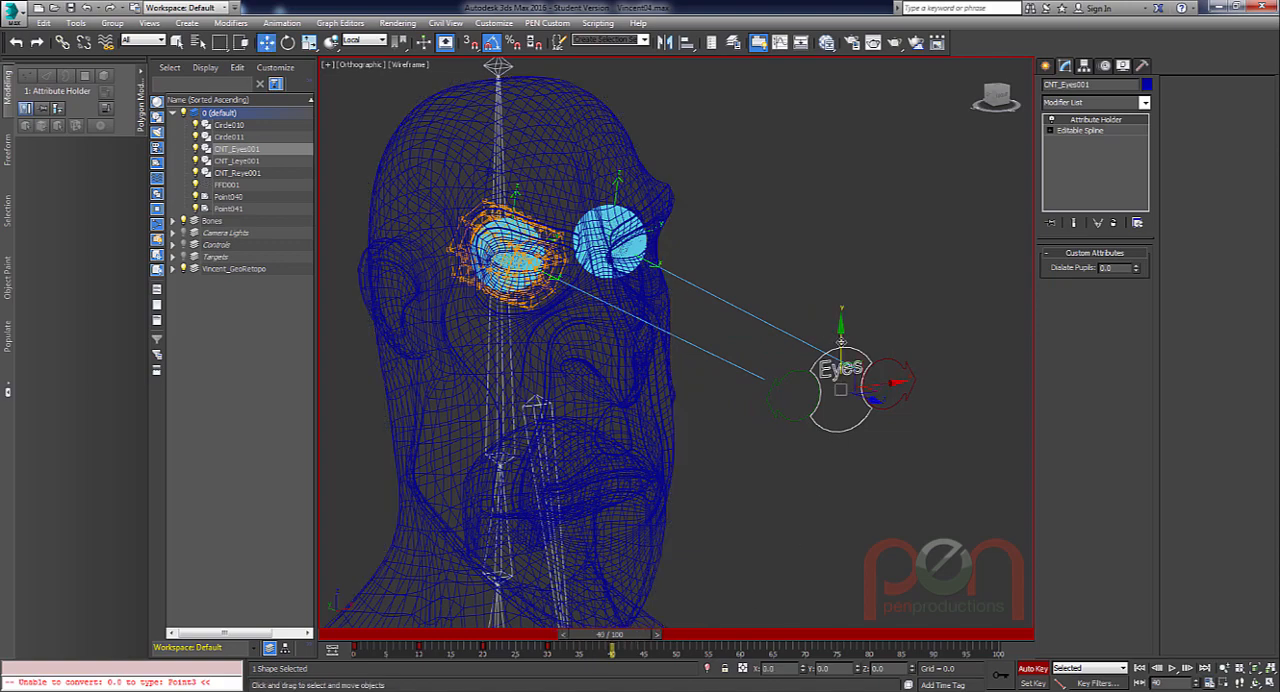
pyautogui.moveTo(841, 341); pyautogui.dragTo(841, 120)
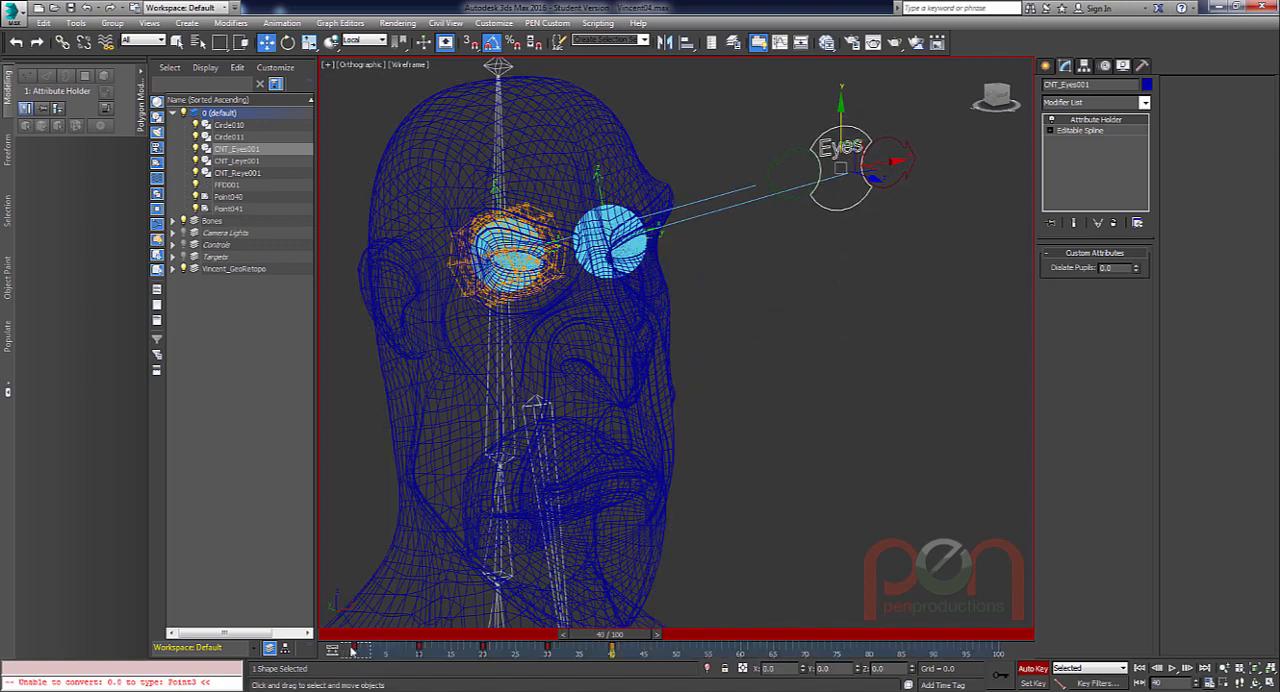
# Copy the eye control's frame 0 key to frame 50, return to frame 0 and turn off Auto Key.
pyautogui.keyDown('shift'); pyautogui.moveTo(351, 650); pyautogui.dragTo(675, 656); pyautogui.keyUp('shift')
pyautogui.moveTo(603, 636); pyautogui.dragTo(352, 598)
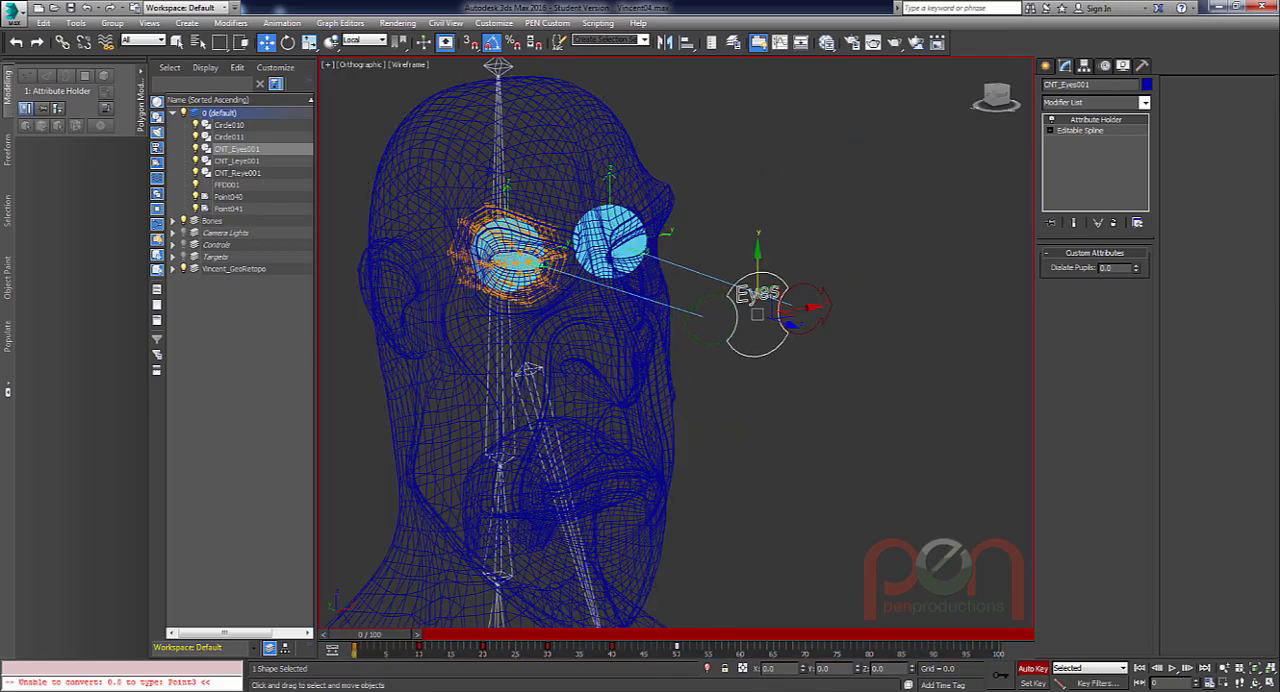
pyautogui.scroll(5, 500, 325)
pyautogui.moveTo(505, 322); pyautogui.dragTo(790, 461, button='middle')
pyautogui.press('n')
# Show the viewport shaded with edged faces and frame the eyelids inside the FFD cylinder.
pyautogui.moveTo(406, 135); pyautogui.dragTo(465, 181)
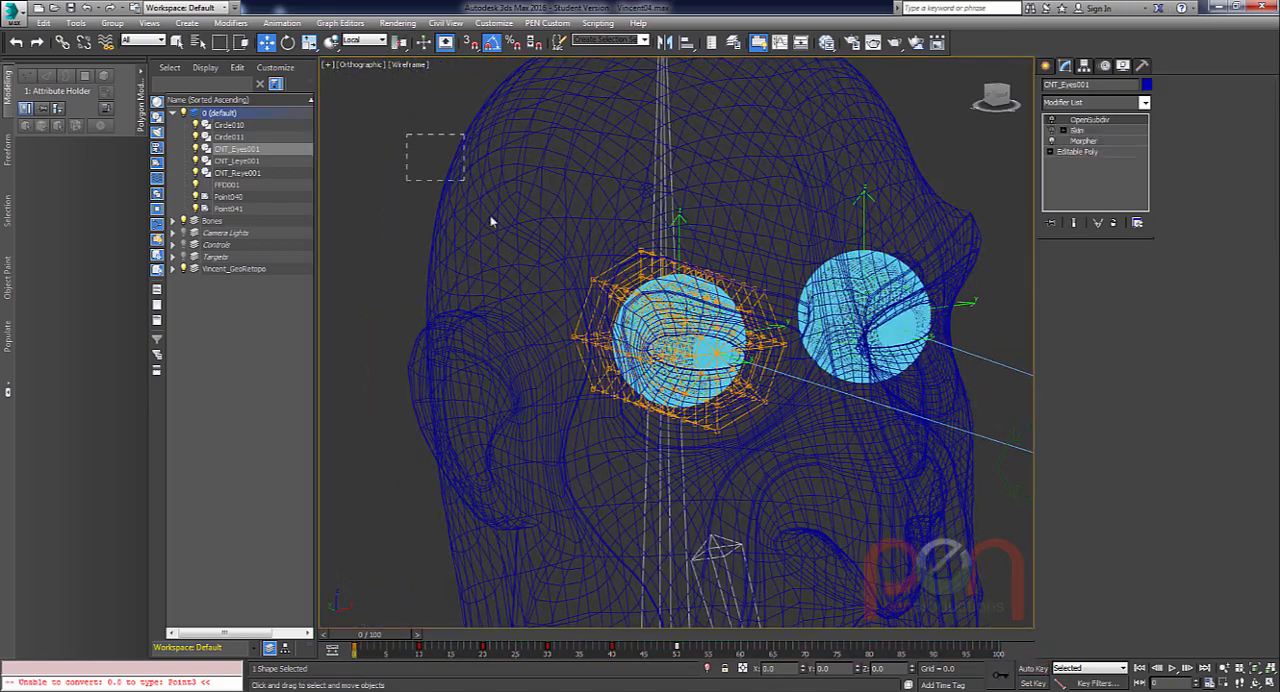
pyautogui.scroll(3, 660, 338)
pyautogui.moveTo(689, 317); pyautogui.dragTo(783, 358, button='middle')
pyautogui.scroll(1, 717, 340)
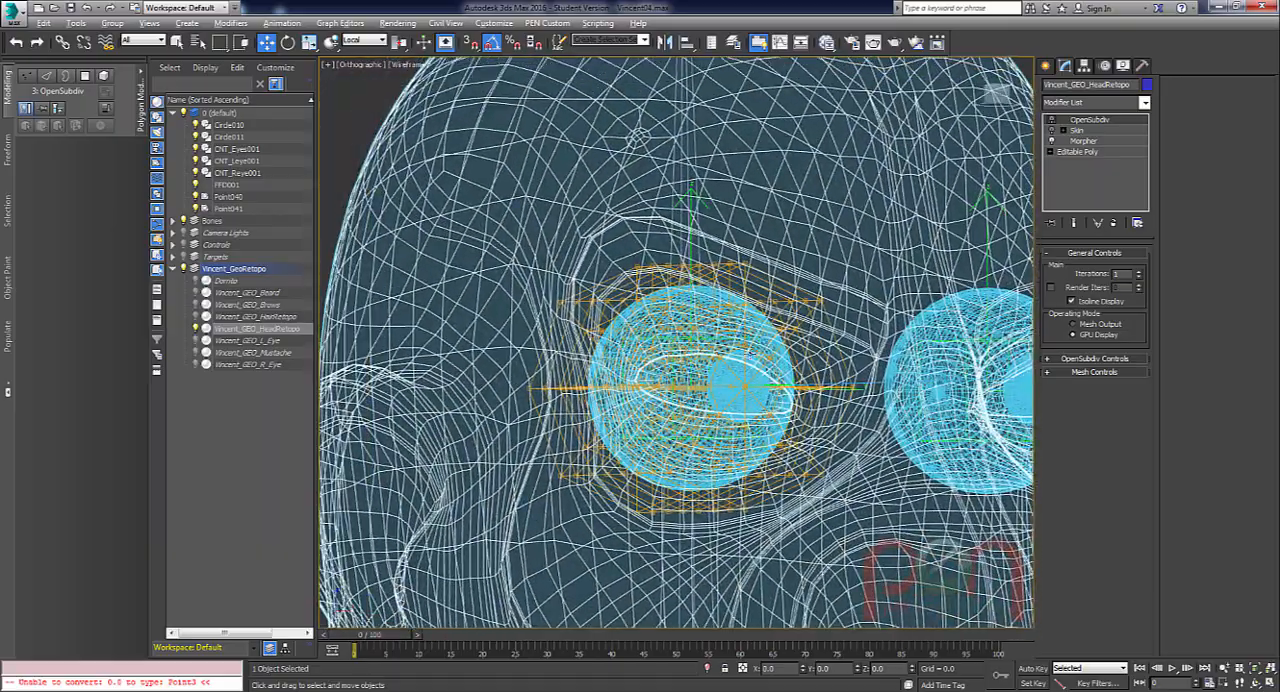
pyautogui.click(364, 126)
pyautogui.scroll(1, 690, 390)
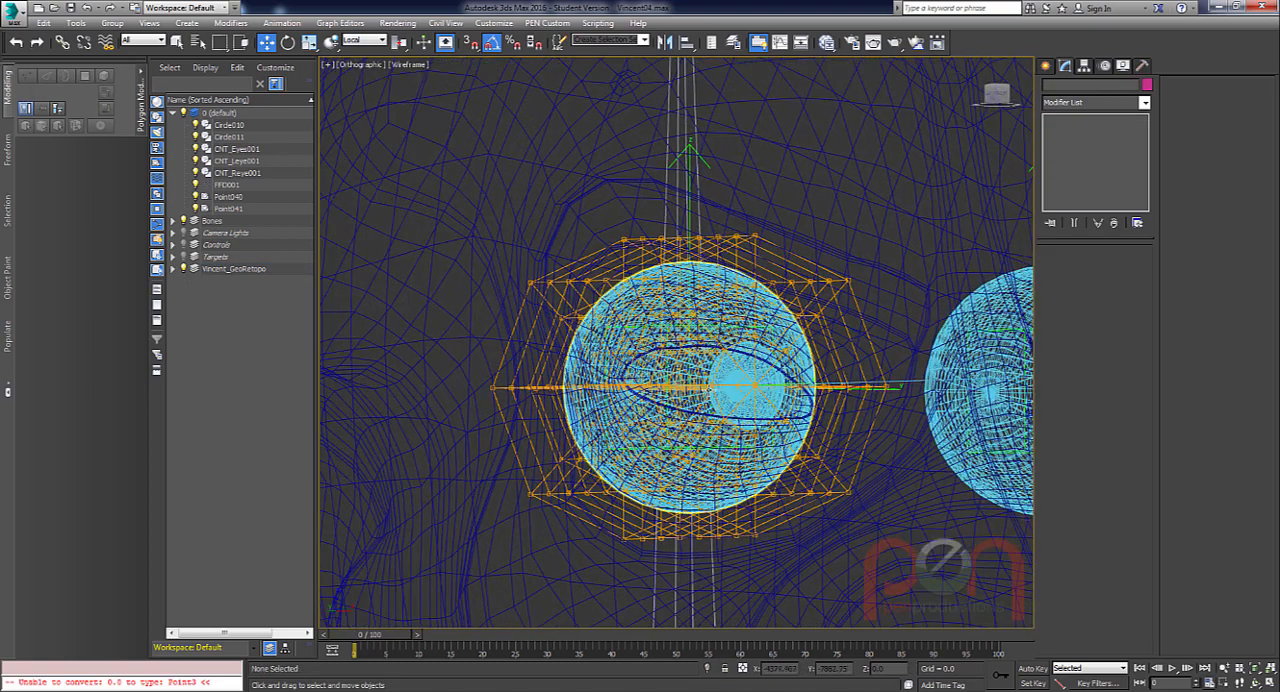
pyautogui.press('F3')
pyautogui.scroll(3, 745, 393)
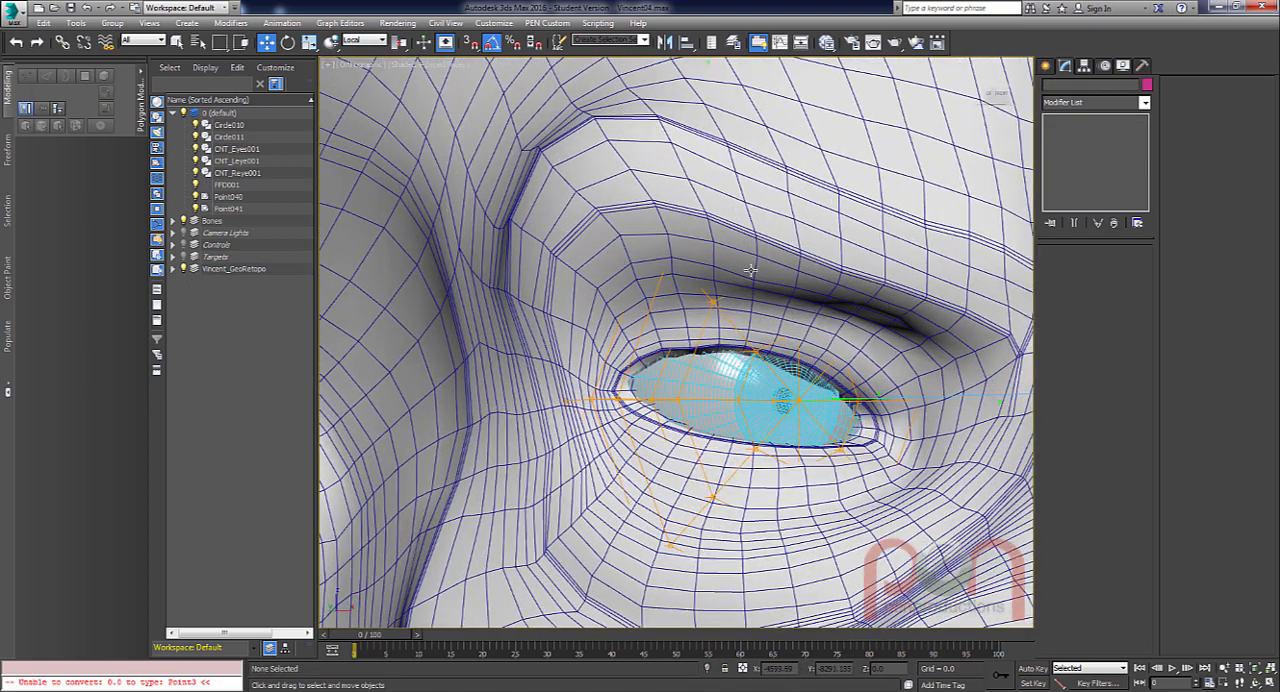
# Bind the Vincent_GEO_HeadRetopo mesh to the FFD cylinder space warp.
pyautogui.click(750, 270)
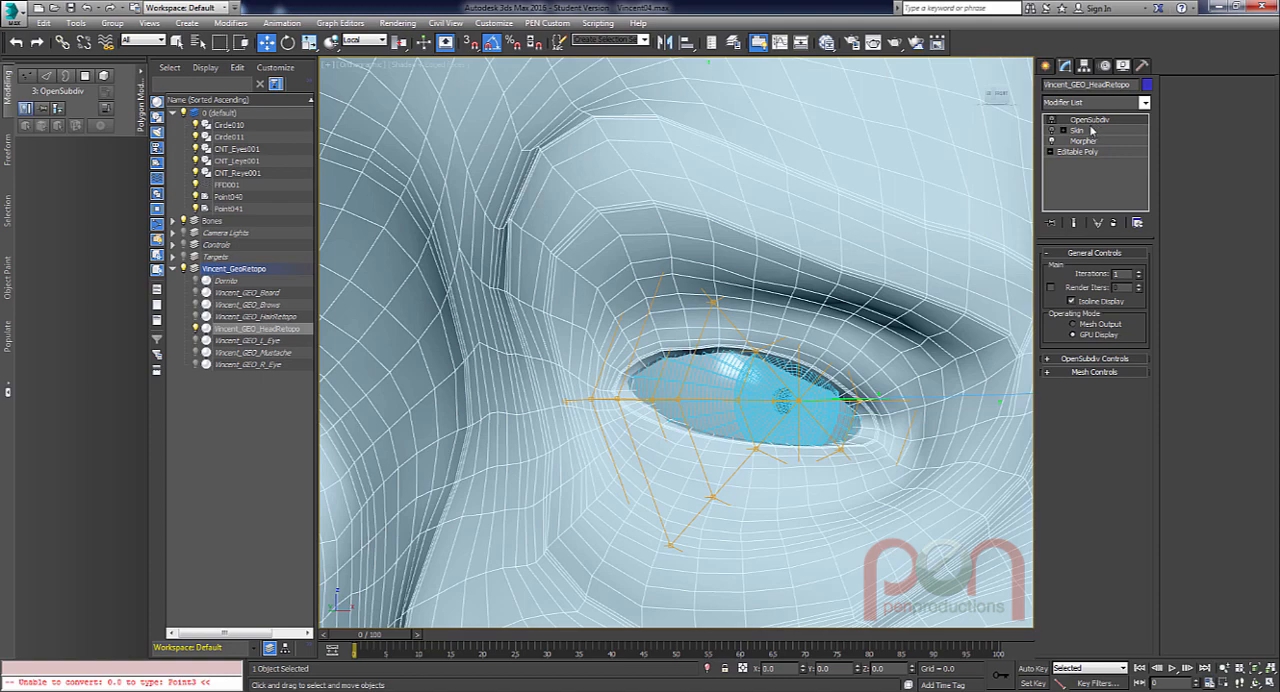
pyautogui.moveTo(768, 371); pyautogui.dragTo(848, 209, button='middle')
pyautogui.scroll(1, 757, 324)
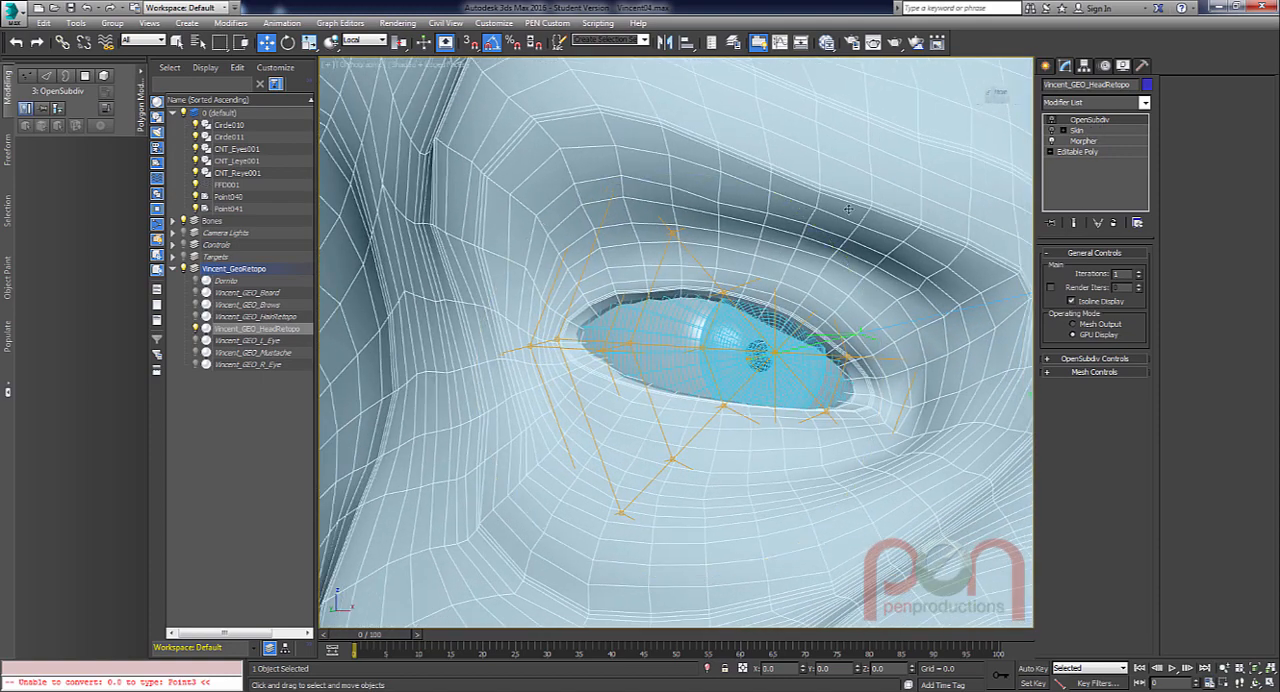
pyautogui.click(105, 42)
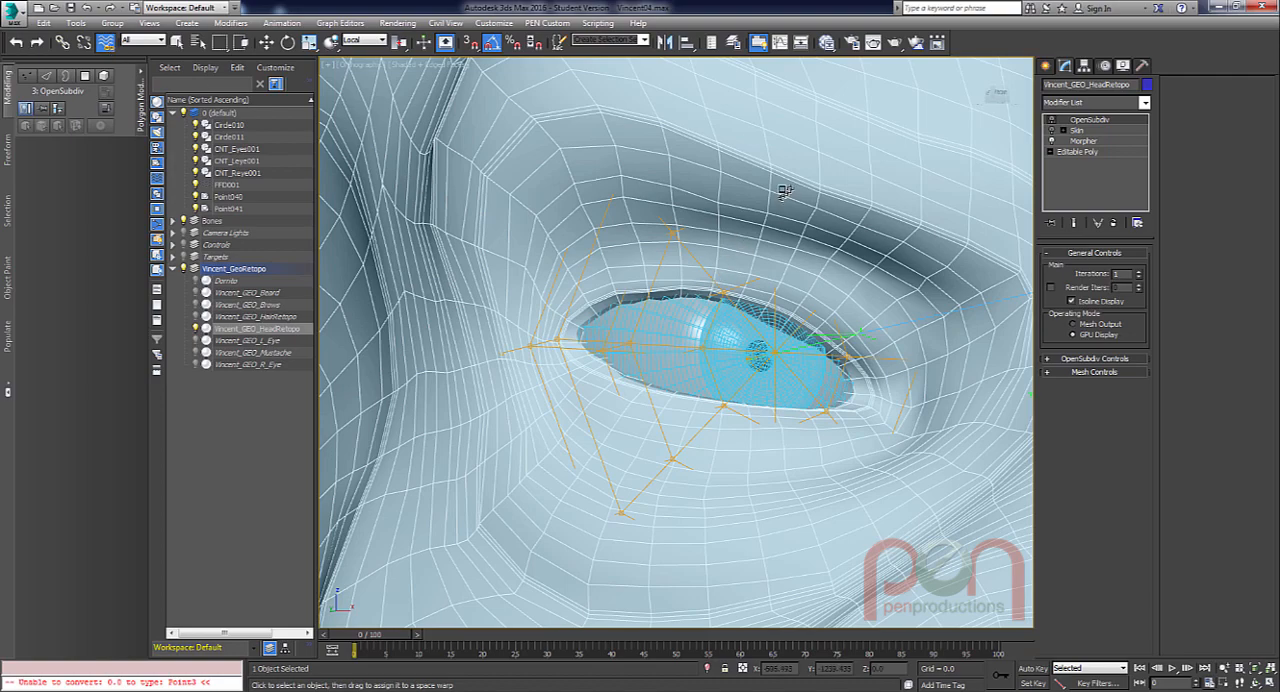
pyautogui.moveTo(661, 249); pyautogui.dragTo(674, 233)
pyautogui.moveTo(741, 278); pyautogui.dragTo(741, 280)
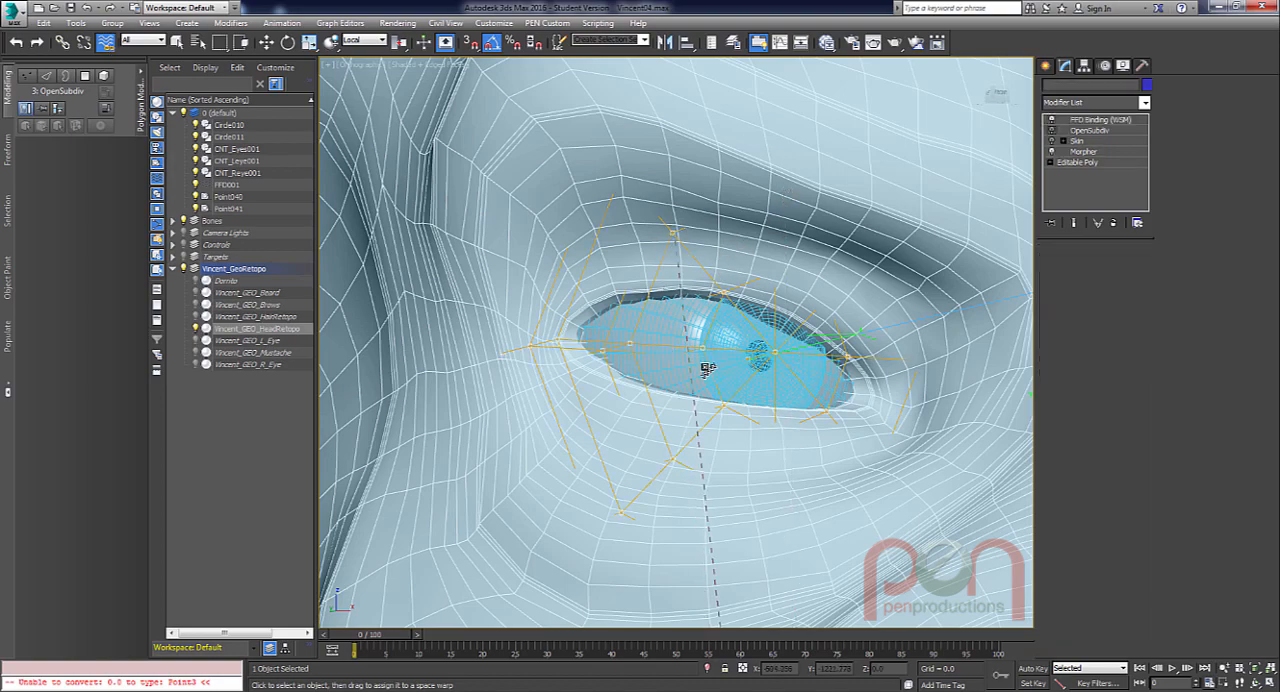
pyautogui.moveTo(700, 366)
pyautogui.keyDown('alt'); pyautogui.mouseDown(button='middle')
pyautogui.moveTo(811, 373)
pyautogui.moveTo(682, 352)
pyautogui.mouseUp(button='middle'); pyautogui.keyUp('alt')
pyautogui.scroll(3, 725, 366)
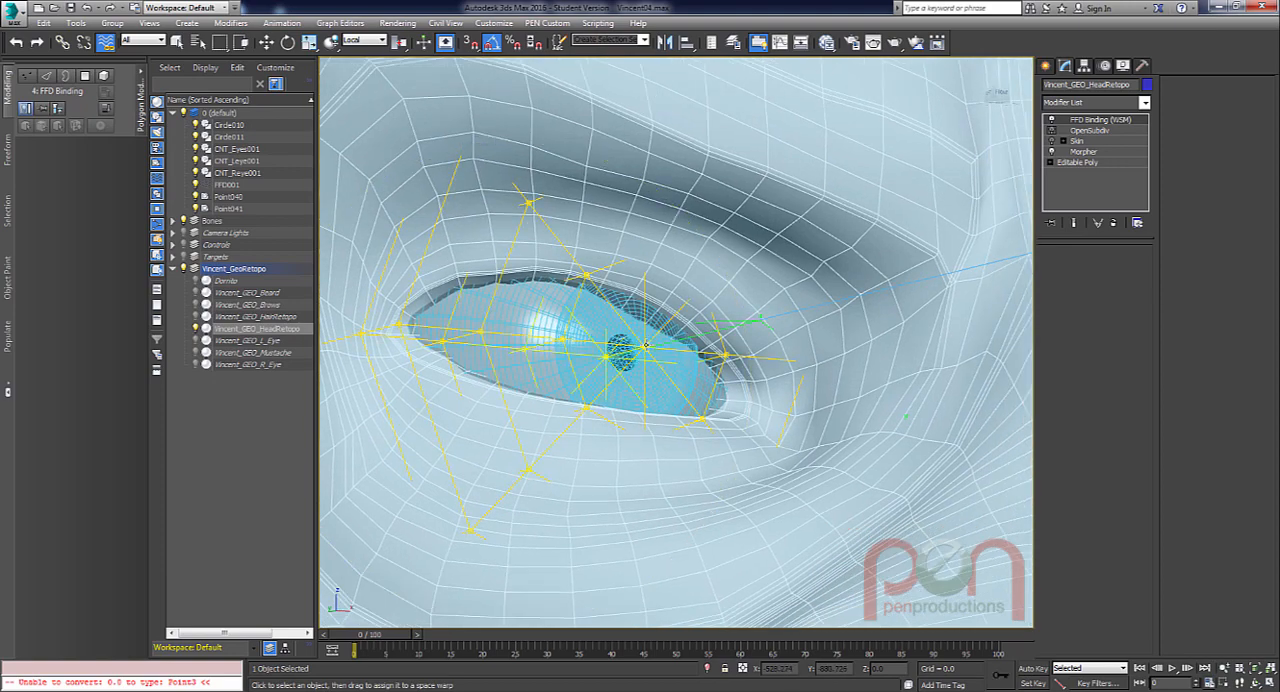
# Select FFD001 and, at its control-point level, select the lattice point in front of the pupil.
pyautogui.click(645, 345)
pyautogui.click(694, 207)
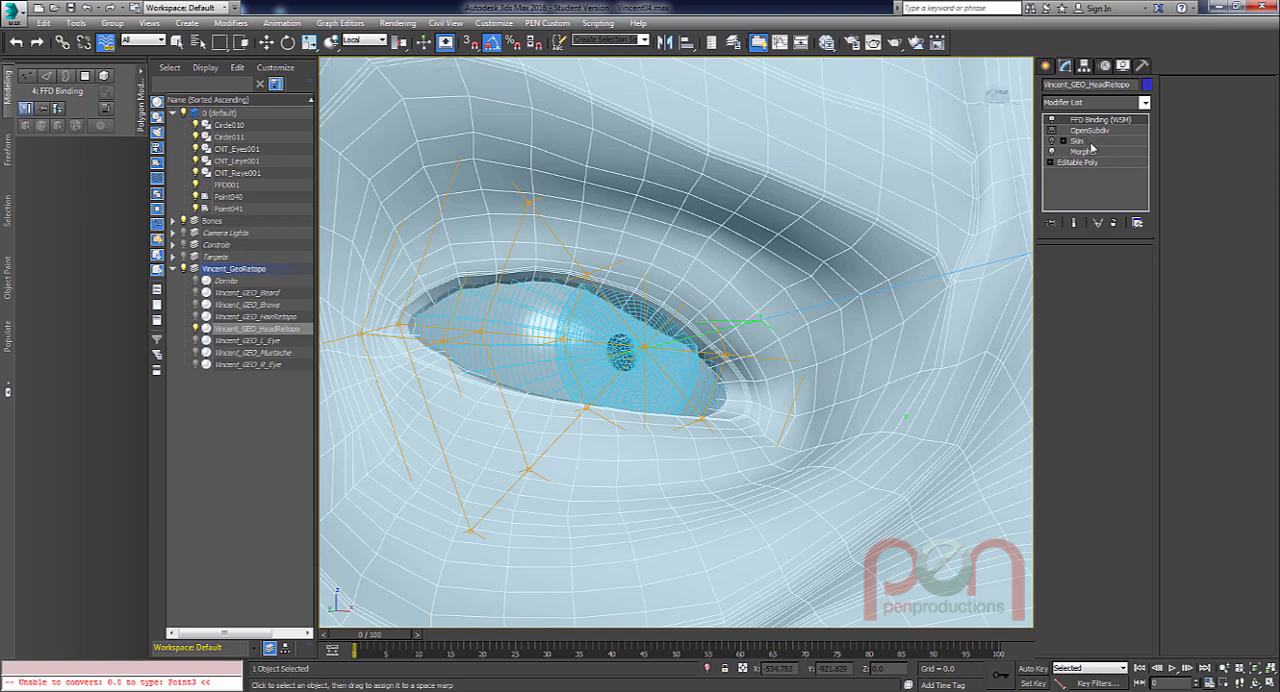
pyautogui.keyDown('alt'); pyautogui.moveTo(568, 277); pyautogui.dragTo(590, 279, button='middle'); pyautogui.keyUp('alt')
pyautogui.press('w')
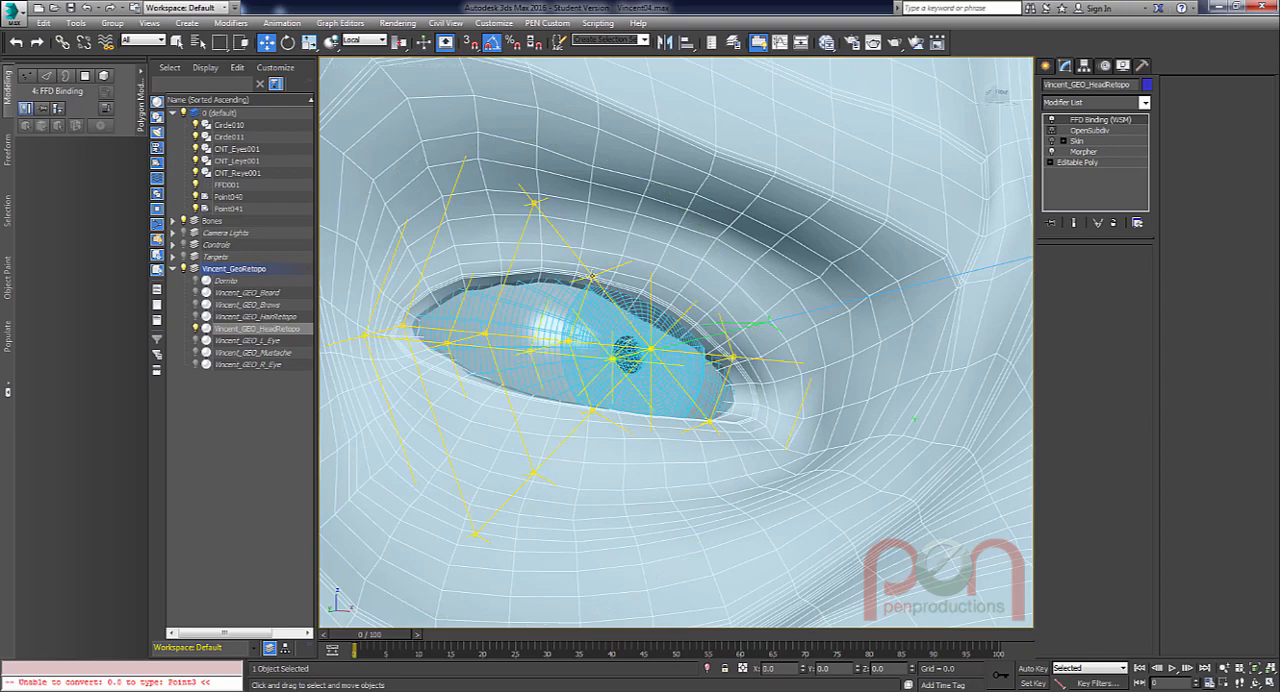
pyautogui.click(713, 315)
pyautogui.keyDown('alt'); pyautogui.moveTo(678, 300); pyautogui.dragTo(676, 347, button='middle'); pyautogui.keyUp('alt')
pyautogui.scroll(5, 675, 343)
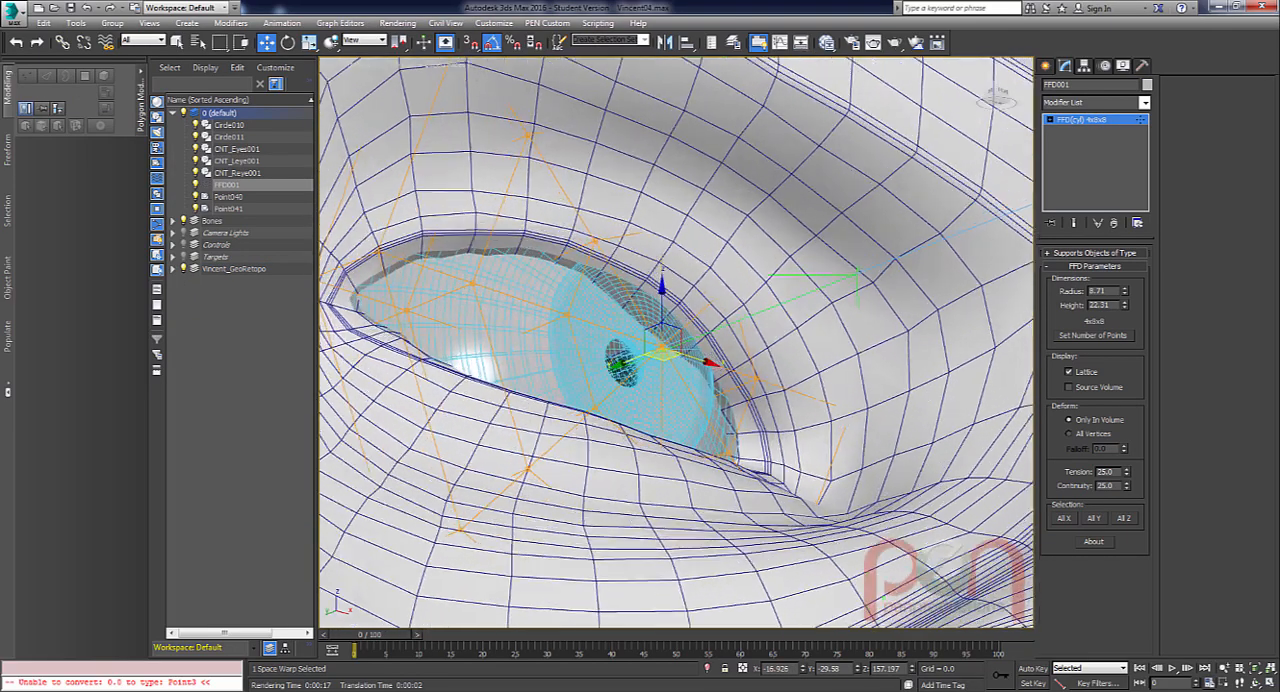
# Try moving the selected lattice point along Y and undo the move.
pyautogui.moveTo(632, 356); pyautogui.dragTo(660, 346)
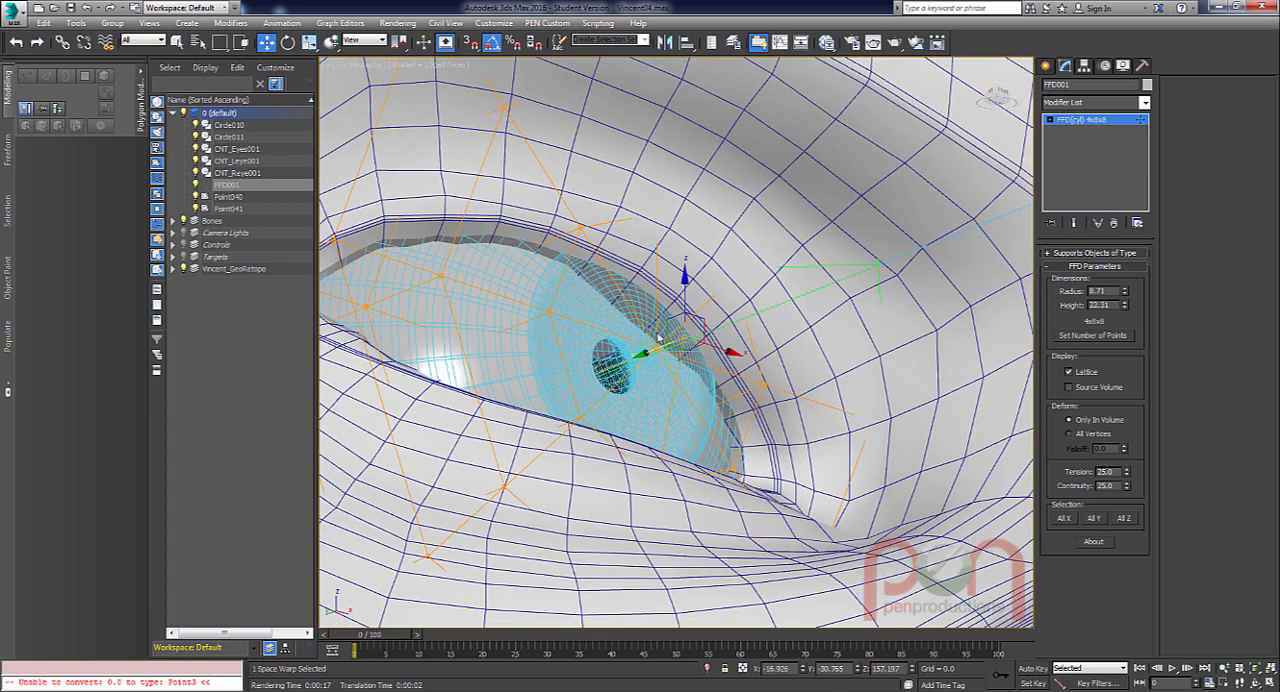
pyautogui.hotkey('ctrl', 'z')
pyautogui.scroll(2, 654, 358)
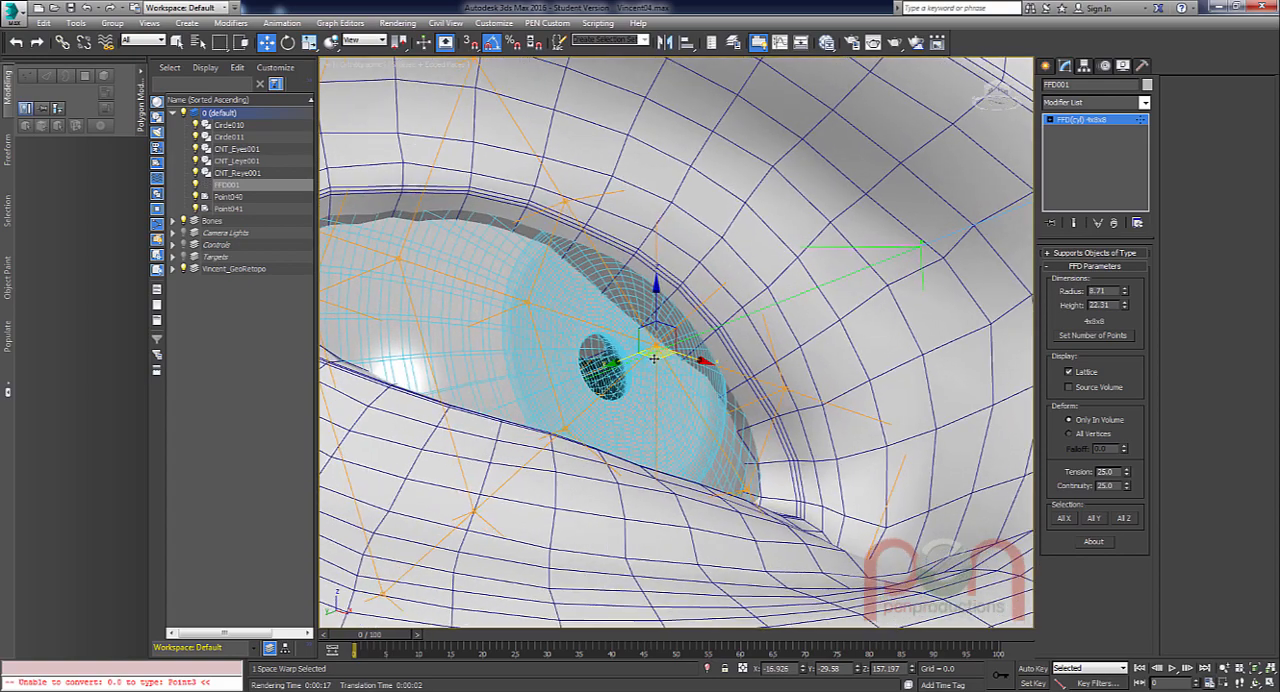
# Change the selection region shape for picking the FFD lattice points at the front of the eye.
pyautogui.keyDown('alt'); pyautogui.moveTo(659, 378); pyautogui.dragTo(677, 364, button='middle'); pyautogui.keyUp('alt')
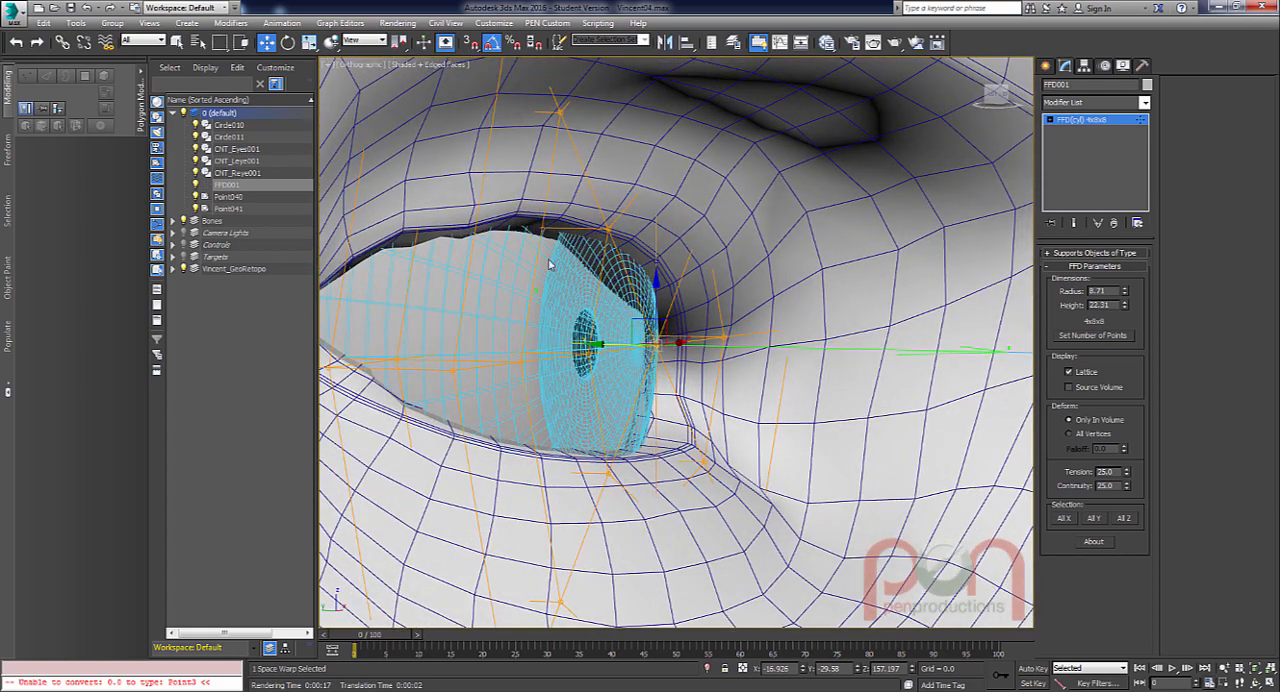
pyautogui.moveTo(219, 42); pyautogui.dragTo(221, 129)
pyautogui.keyDown('alt'); pyautogui.moveTo(623, 332); pyautogui.dragTo(621, 350, button='middle'); pyautogui.keyUp('alt')
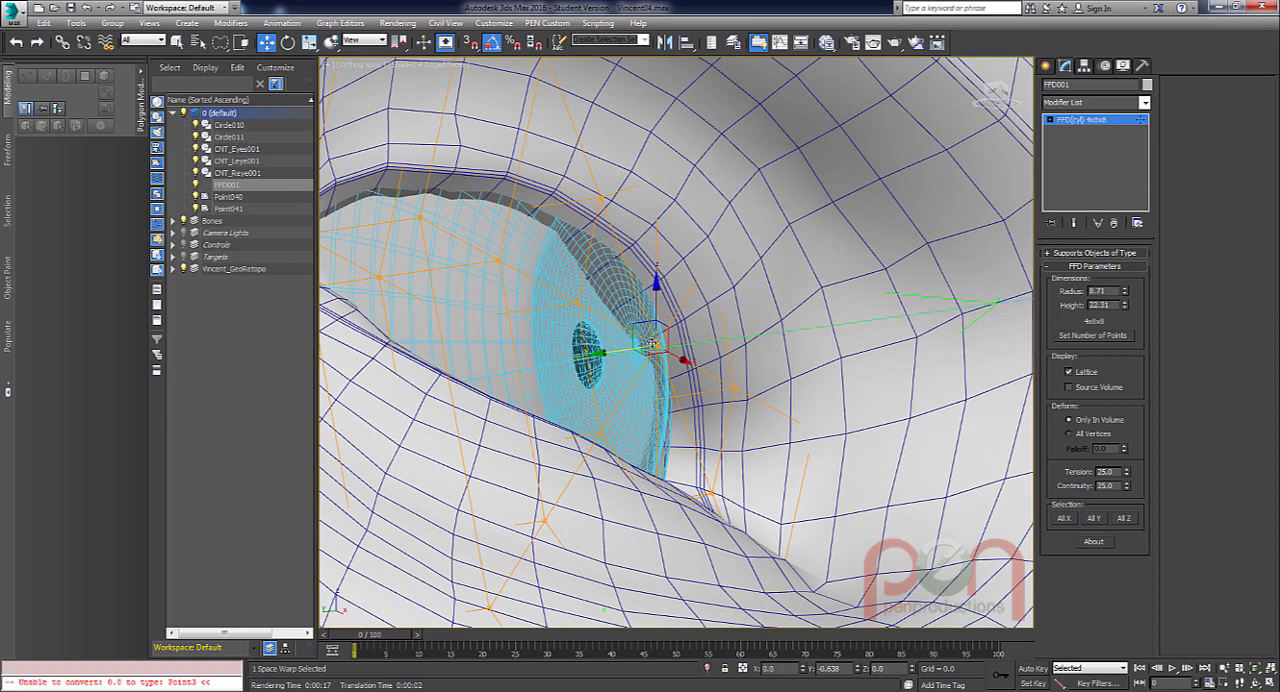
# Try moving the front lattice point, inspect it in wireframe and shaded views, and restore its position.
pyautogui.moveTo(655, 342)
pyautogui.mouseDown()
pyautogui.moveTo(676, 332)
pyautogui.moveTo(696, 343)
pyautogui.moveTo(640, 350)
pyautogui.mouseUp()
pyautogui.keyDown('alt'); pyautogui.moveTo(640, 350); pyautogui.dragTo(678, 364, button='middle'); pyautogui.keyUp('alt')
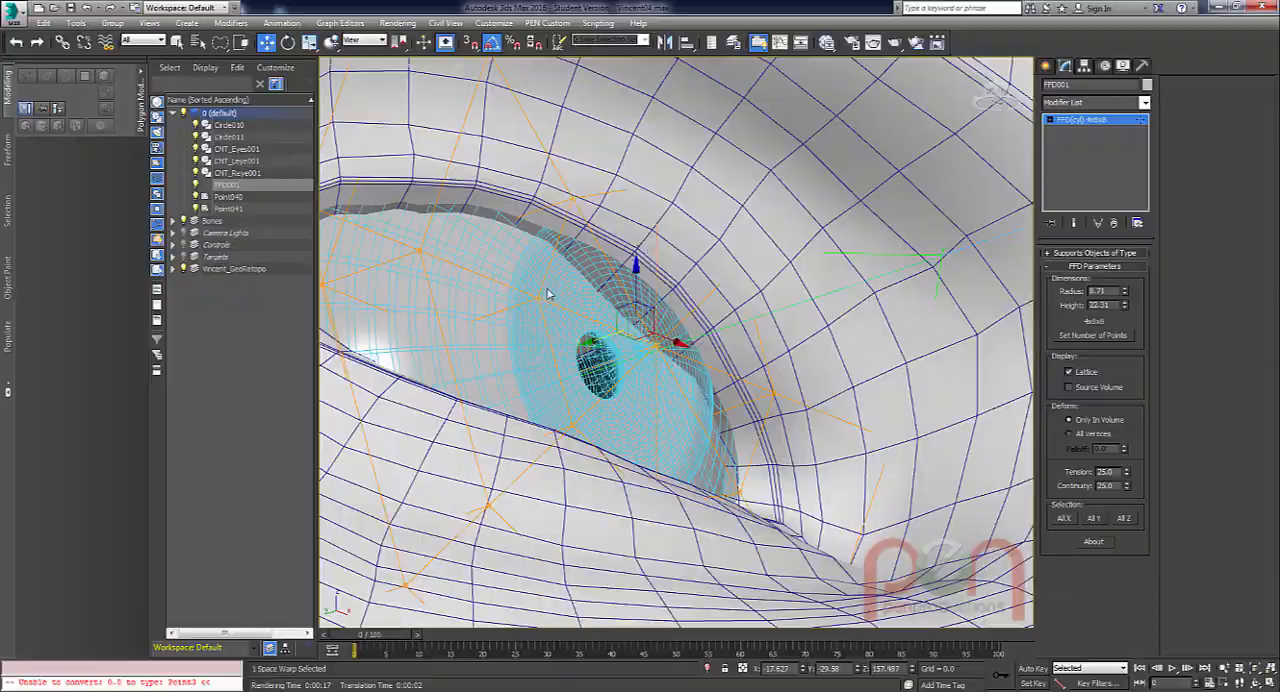
pyautogui.press('F3')
pyautogui.moveTo(640, 222)
pyautogui.keyDown('alt'); pyautogui.mouseDown(button='middle')
pyautogui.moveTo(671, 218)
pyautogui.moveTo(686, 238)
pyautogui.moveTo(694, 227)
pyautogui.mouseUp(button='middle'); pyautogui.keyUp('alt')
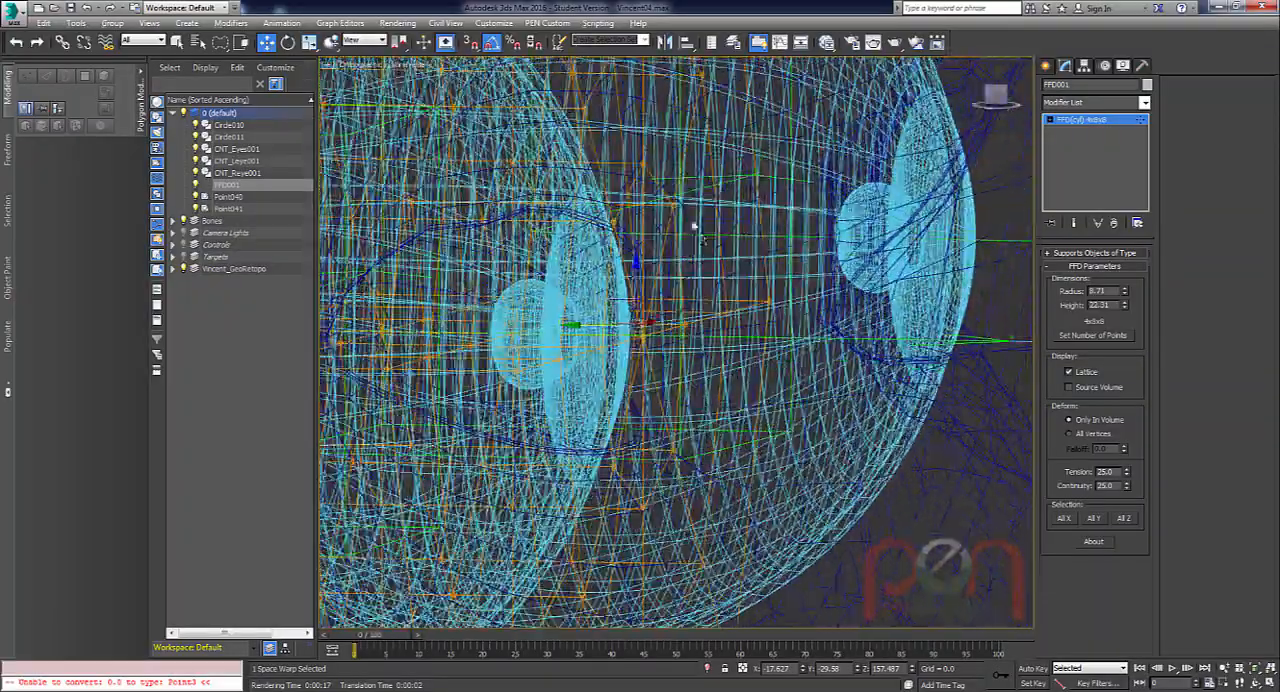
pyautogui.keyDown('alt'); pyautogui.moveTo(660, 158); pyautogui.dragTo(672, 206, button='middle'); pyautogui.keyUp('alt')
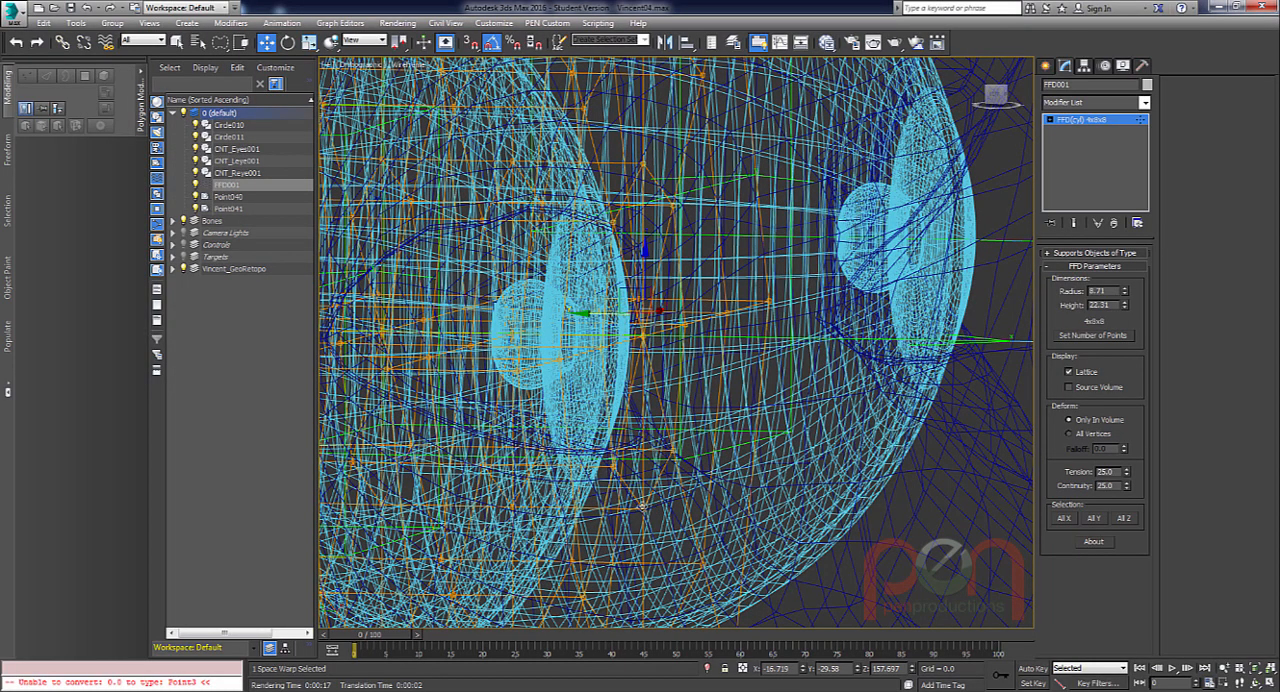
pyautogui.moveTo(655, 444)
pyautogui.keyDown('alt'); pyautogui.mouseDown(button='middle')
pyautogui.moveTo(616, 410)
pyautogui.moveTo(652, 327)
pyautogui.mouseUp(button='middle'); pyautogui.keyUp('alt')
pyautogui.press('F3')
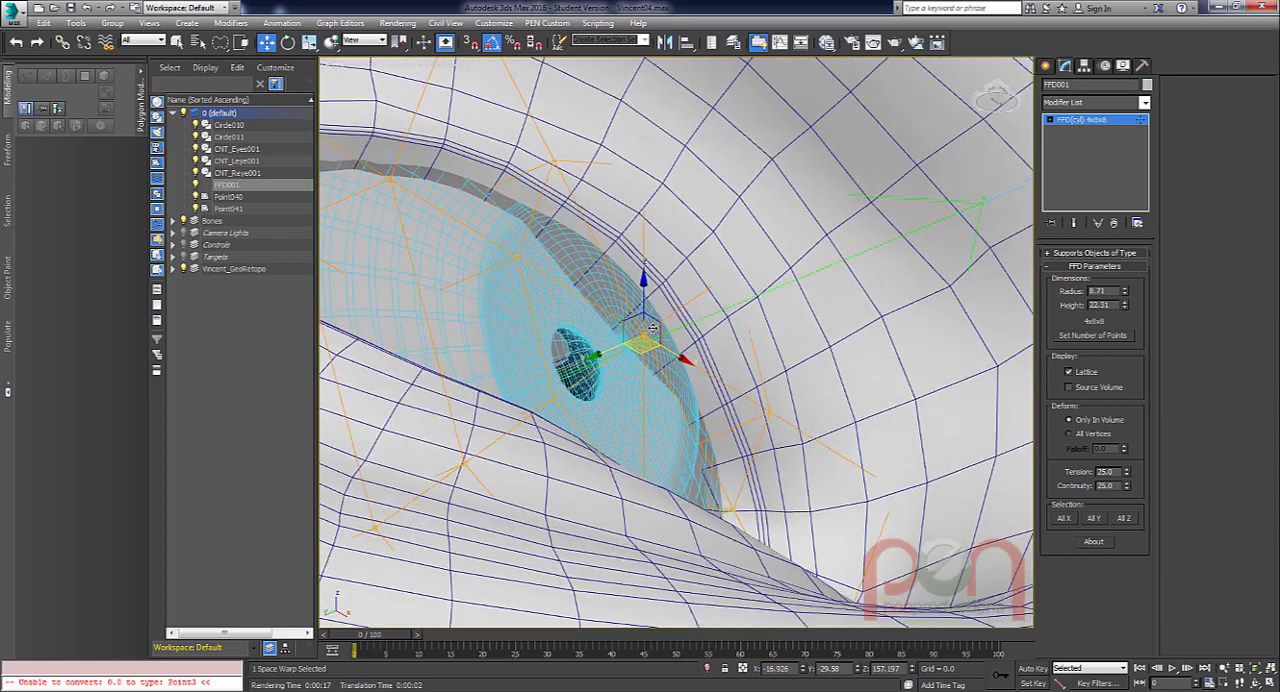
# Move the selected front lattice point outward from the eye along Y to -30.197.
pyautogui.moveTo(612, 346); pyautogui.dragTo(648, 333)
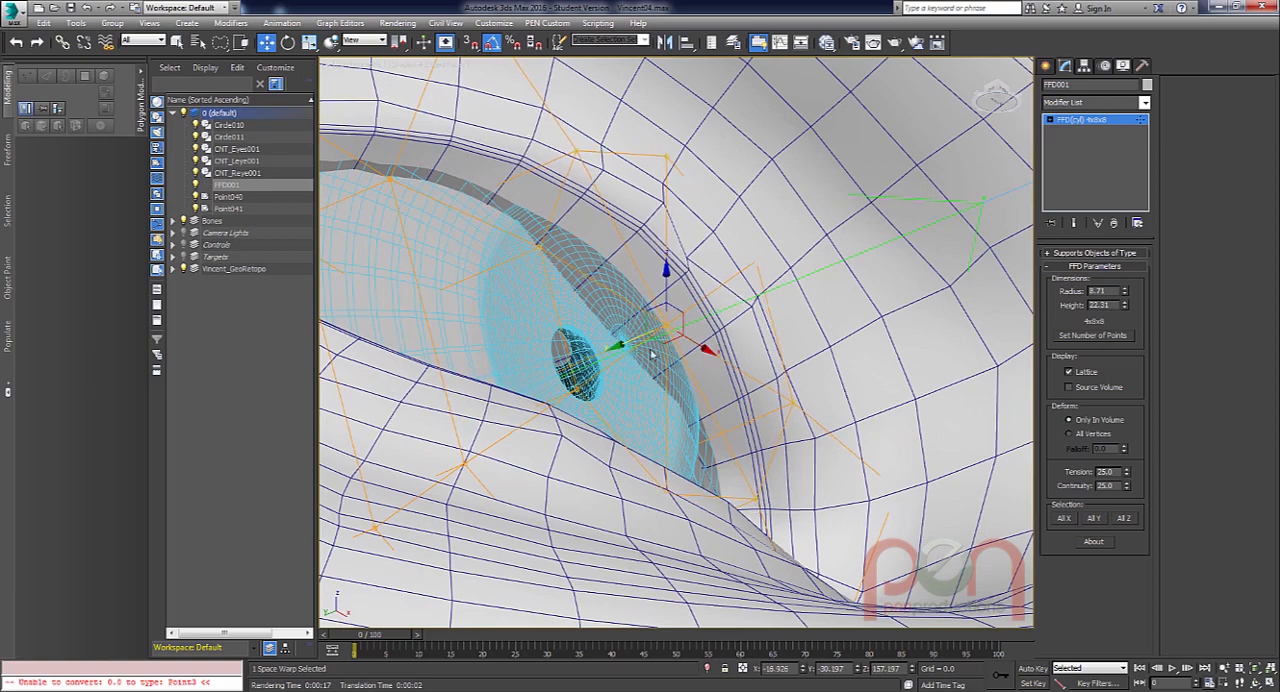
pyautogui.keyDown('alt'); pyautogui.moveTo(612, 342); pyautogui.dragTo(824, 266, button='middle'); pyautogui.keyUp('alt')
pyautogui.keyDown('alt'); pyautogui.moveTo(714, 254); pyautogui.dragTo(869, 323, button='middle'); pyautogui.keyUp('alt')
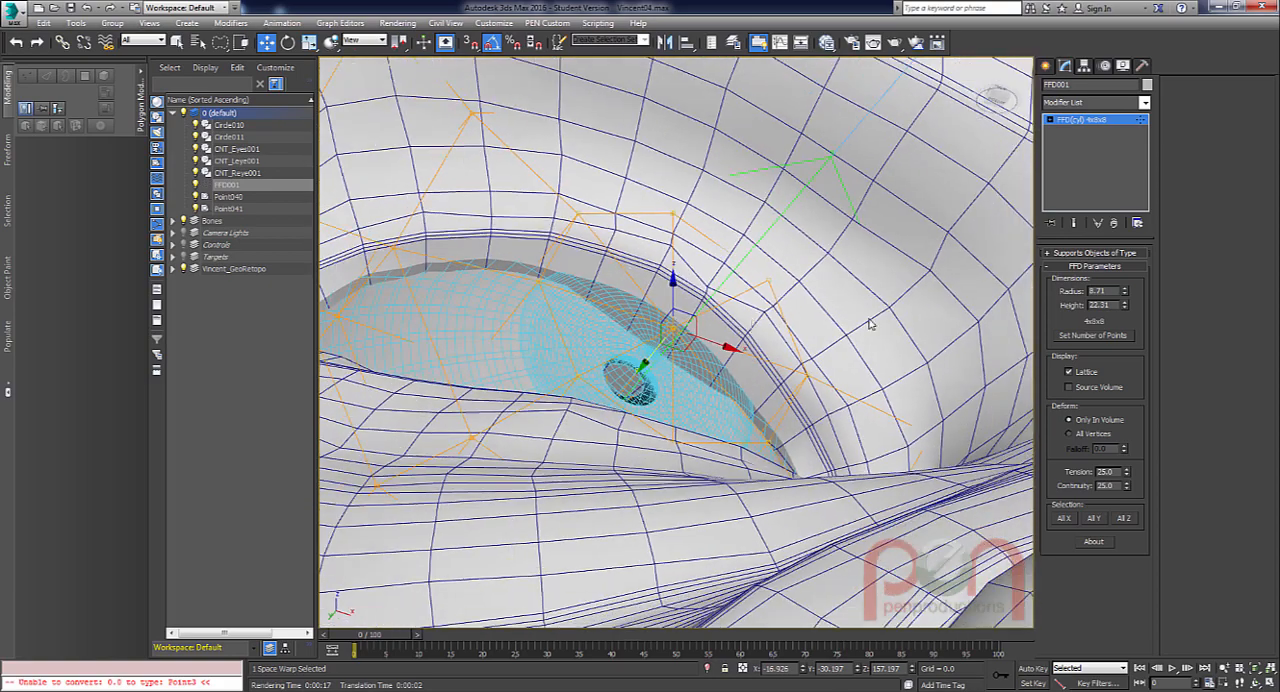
# Make FFD001 deform all vertices and set its falloff to 0.11.
pyautogui.click(1071, 435)
pyautogui.scroll(-5, 832, 410)
pyautogui.keyDown('alt'); pyautogui.moveTo(868, 442); pyautogui.dragTo(840, 407, button='middle'); pyautogui.keyUp('alt')
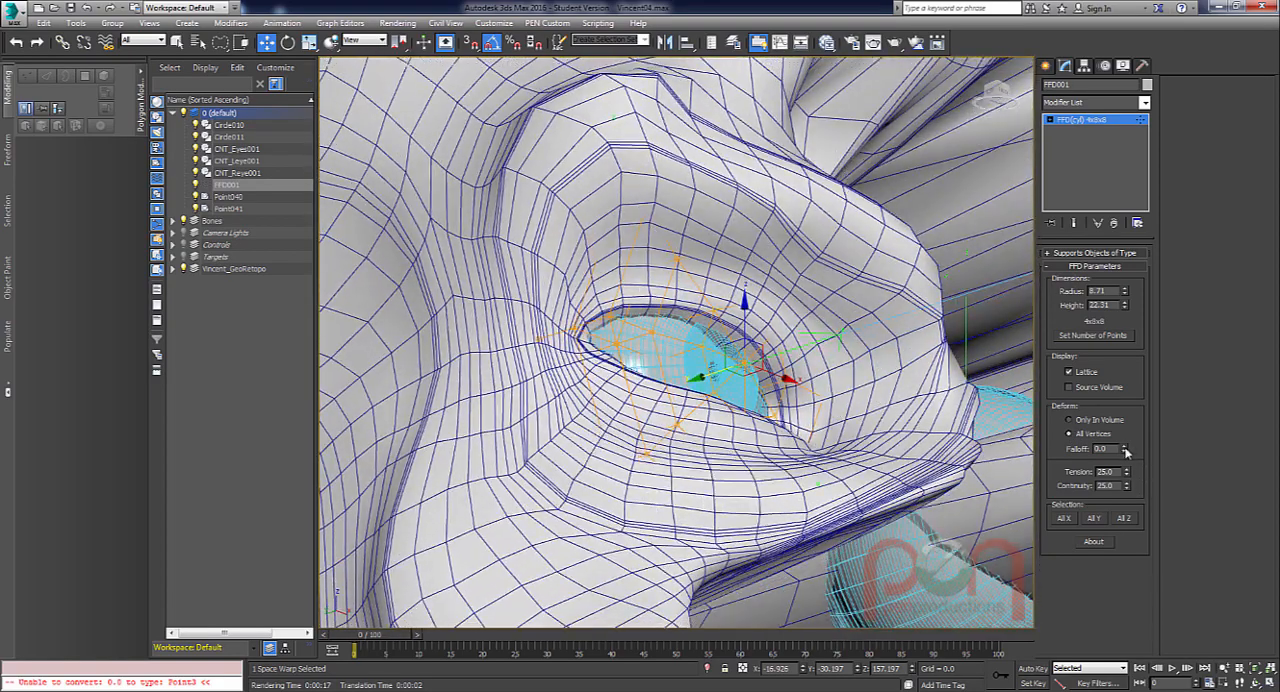
pyautogui.moveTo(1125, 451); pyautogui.dragTo(1129, 437)
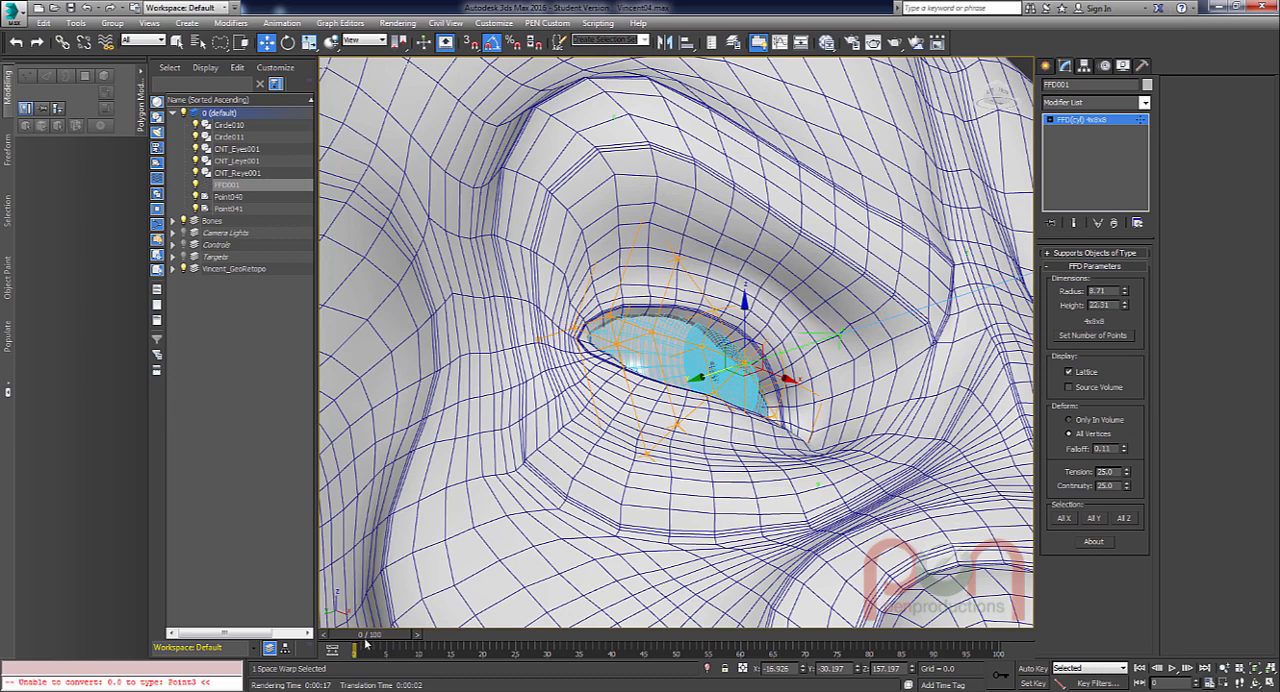
# Scrub the animation past frame 25 and back to frame 0, examining the eyelid deformation from several angles.
pyautogui.moveTo(366, 640); pyautogui.dragTo(500, 611)
pyautogui.press('w')
pyautogui.keyDown('alt'); pyautogui.moveTo(770, 360); pyautogui.dragTo(479, 562, button='middle'); pyautogui.keyUp('alt')
pyautogui.moveTo(488, 638); pyautogui.dragTo(498, 640)
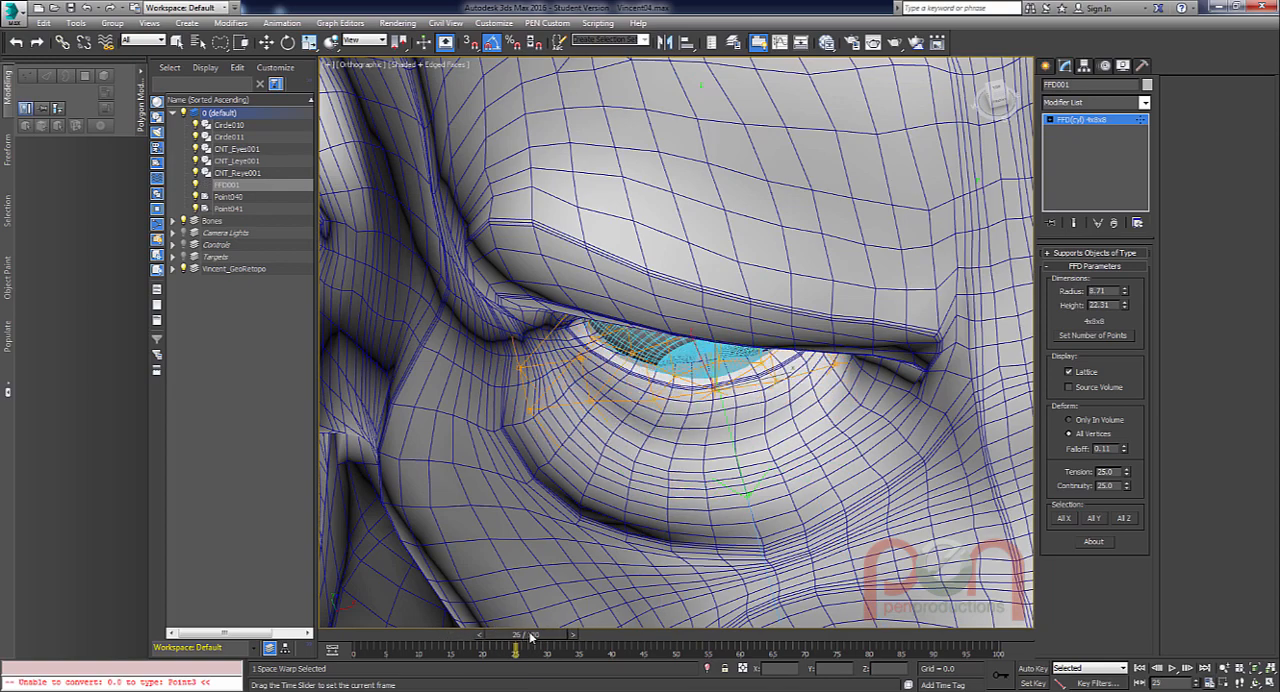
pyautogui.press('w')
pyautogui.keyDown('alt'); pyautogui.moveTo(755, 445); pyautogui.dragTo(659, 480, button='middle'); pyautogui.keyUp('alt')
pyautogui.scroll(3, 770, 365)
pyautogui.moveTo(565, 637); pyautogui.dragTo(530, 590)
pyautogui.moveTo(478, 591); pyautogui.dragTo(368, 587)
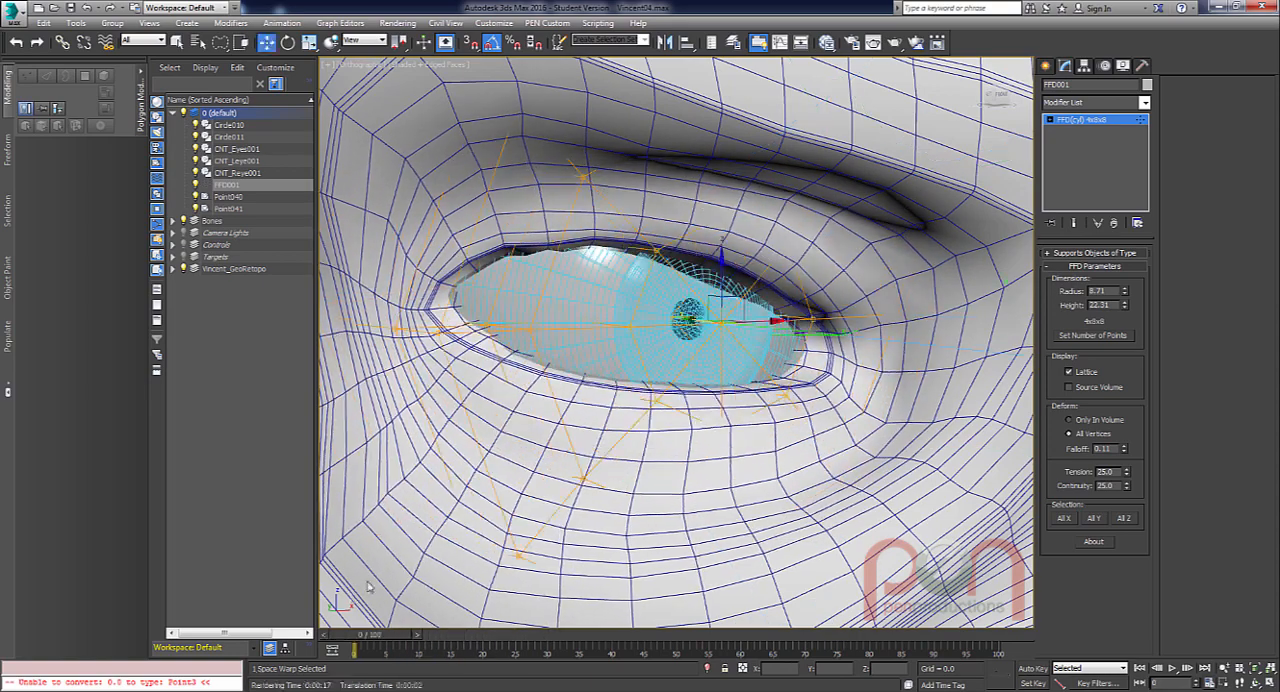
# Leave the control-point level of FFD001 and reduce the cylinder's radius to 7.404.
pyautogui.click(528, 331)
pyautogui.keyDown('alt'); pyautogui.moveTo(843, 397); pyautogui.dragTo(889, 339, button='middle'); pyautogui.keyUp('alt')
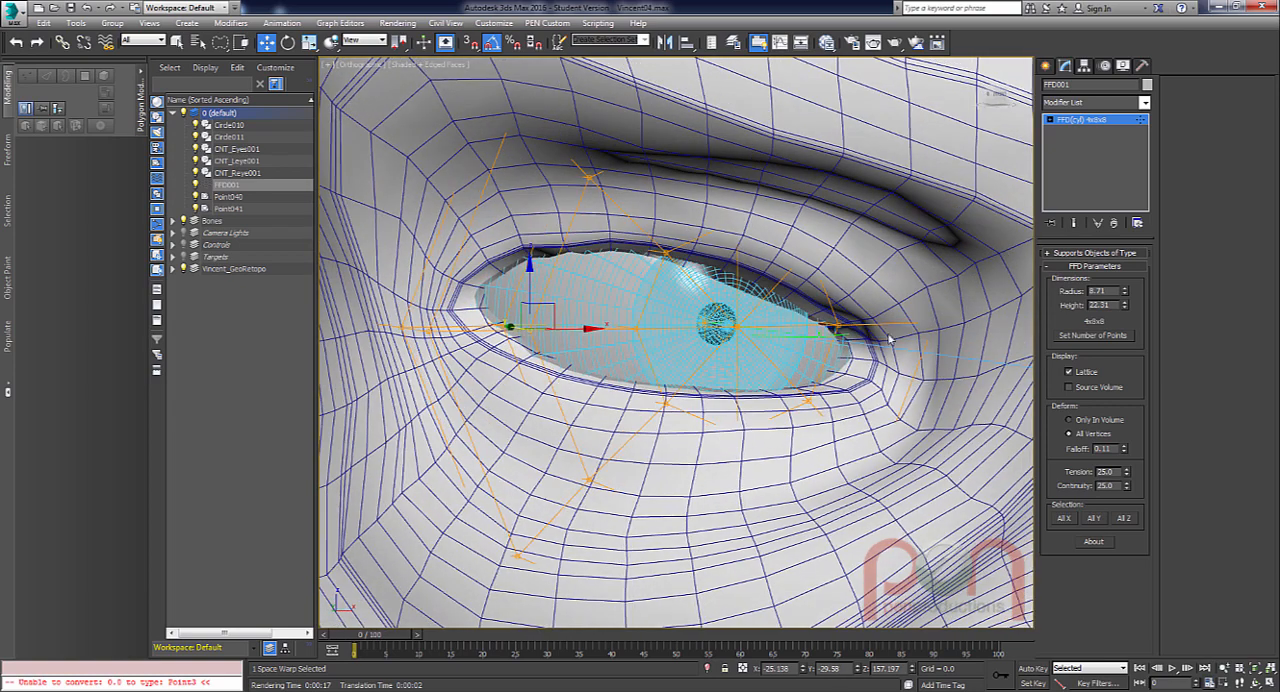
pyautogui.press('1')
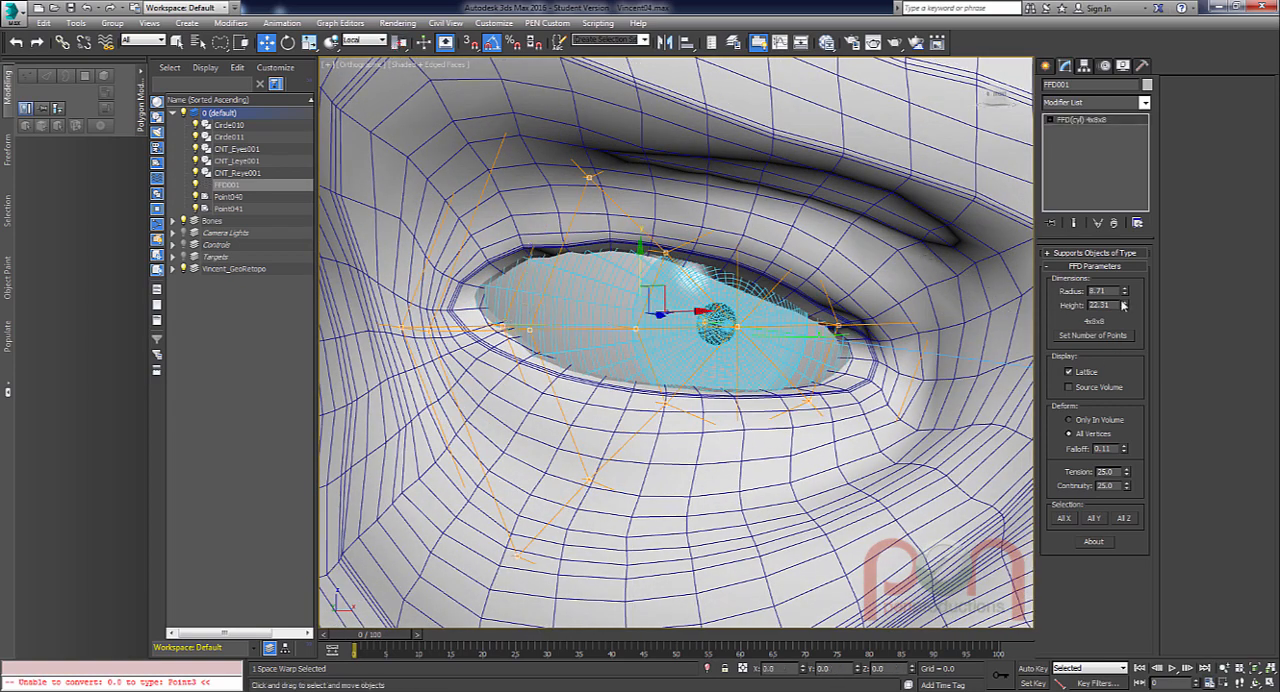
pyautogui.moveTo(1128, 297); pyautogui.dragTo(1124, 302)
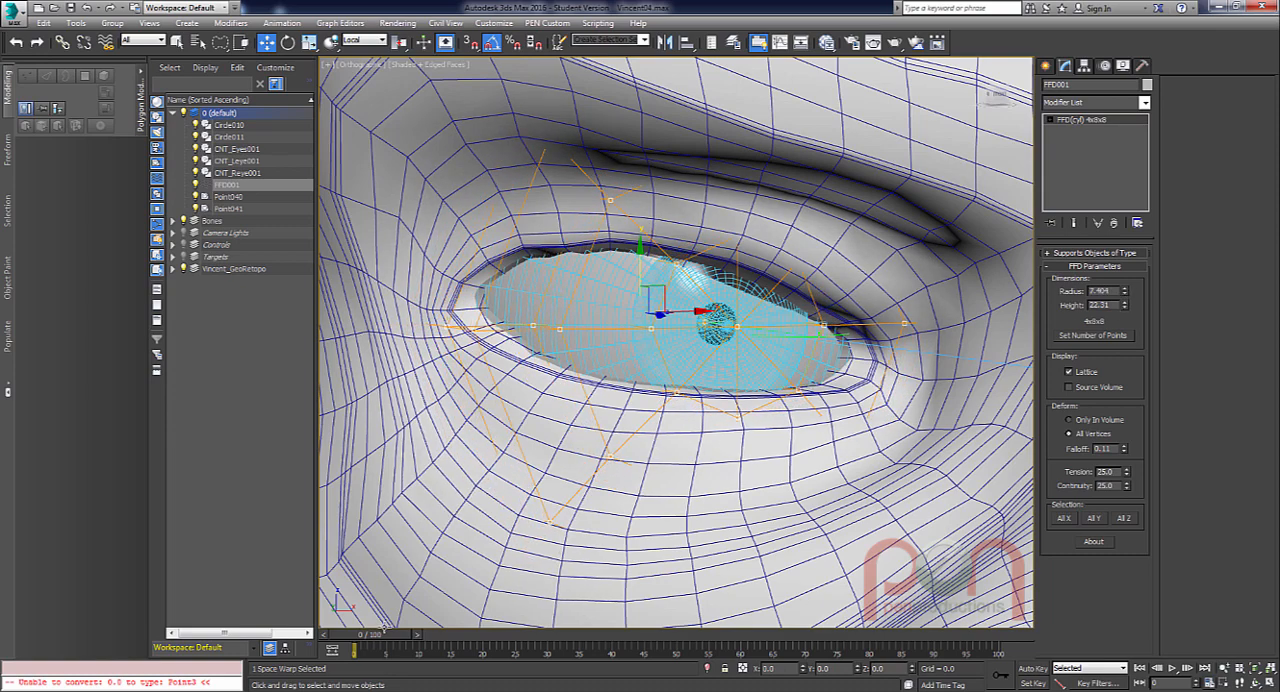
# At frame 5, set the FFD falloff to 0.14 and reduce the cylinder's height to 20.971.
pyautogui.moveTo(384, 628)
pyautogui.mouseDown()
pyautogui.moveTo(418, 628)
pyautogui.moveTo(372, 628)
pyautogui.moveTo(400, 628)
pyautogui.mouseUp()
pyautogui.press('w')
pyautogui.keyDown('alt'); pyautogui.moveTo(750, 325); pyautogui.dragTo(765, 410, button='middle'); pyautogui.keyUp('alt')
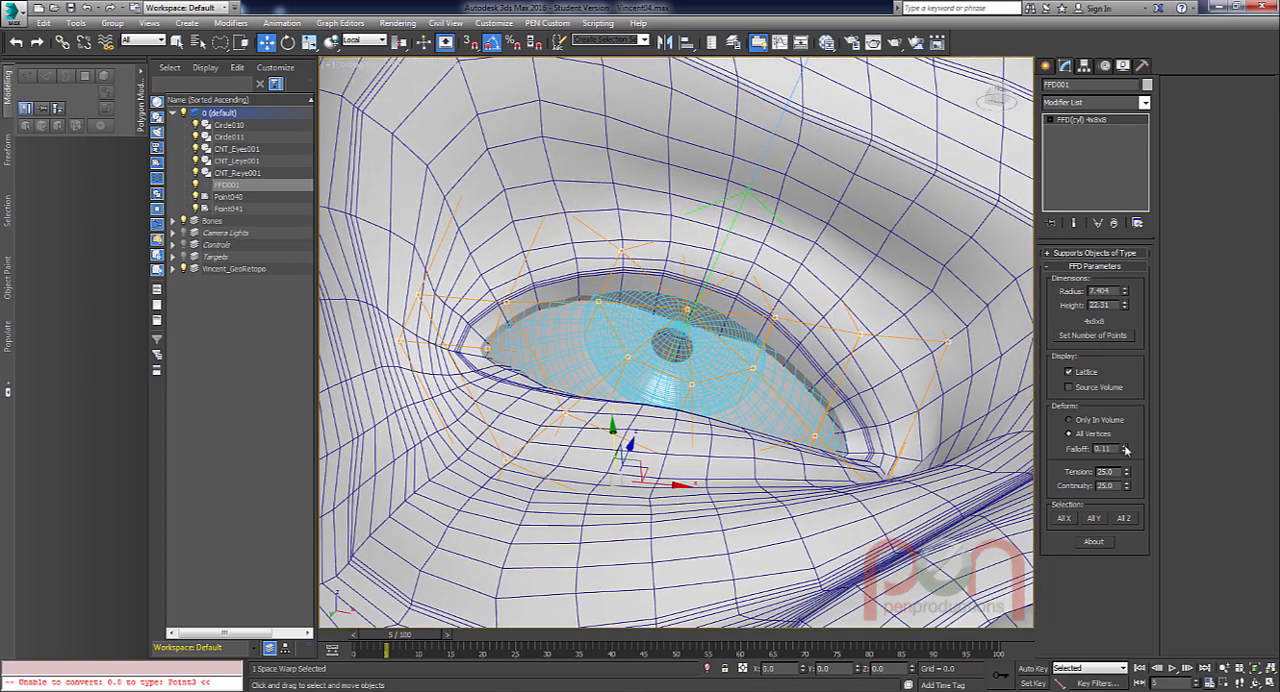
pyautogui.moveTo(1126, 450); pyautogui.dragTo(1126, 445)
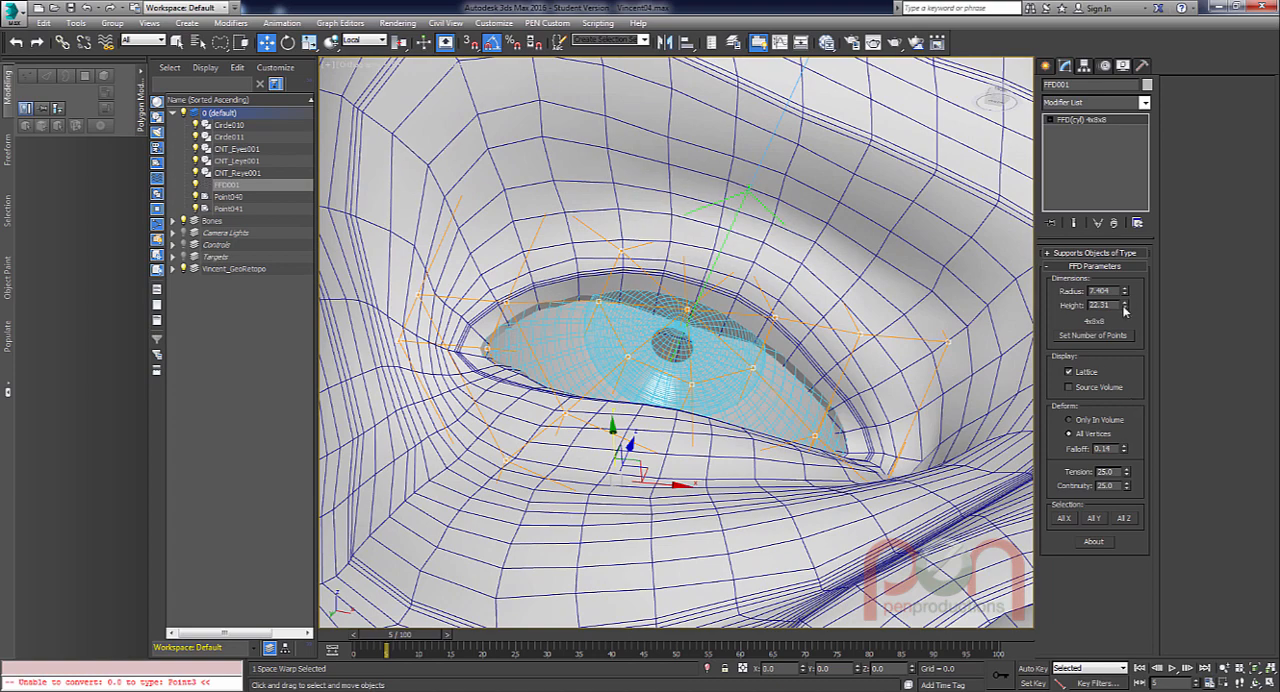
pyautogui.moveTo(1127, 305); pyautogui.dragTo(1124, 305)
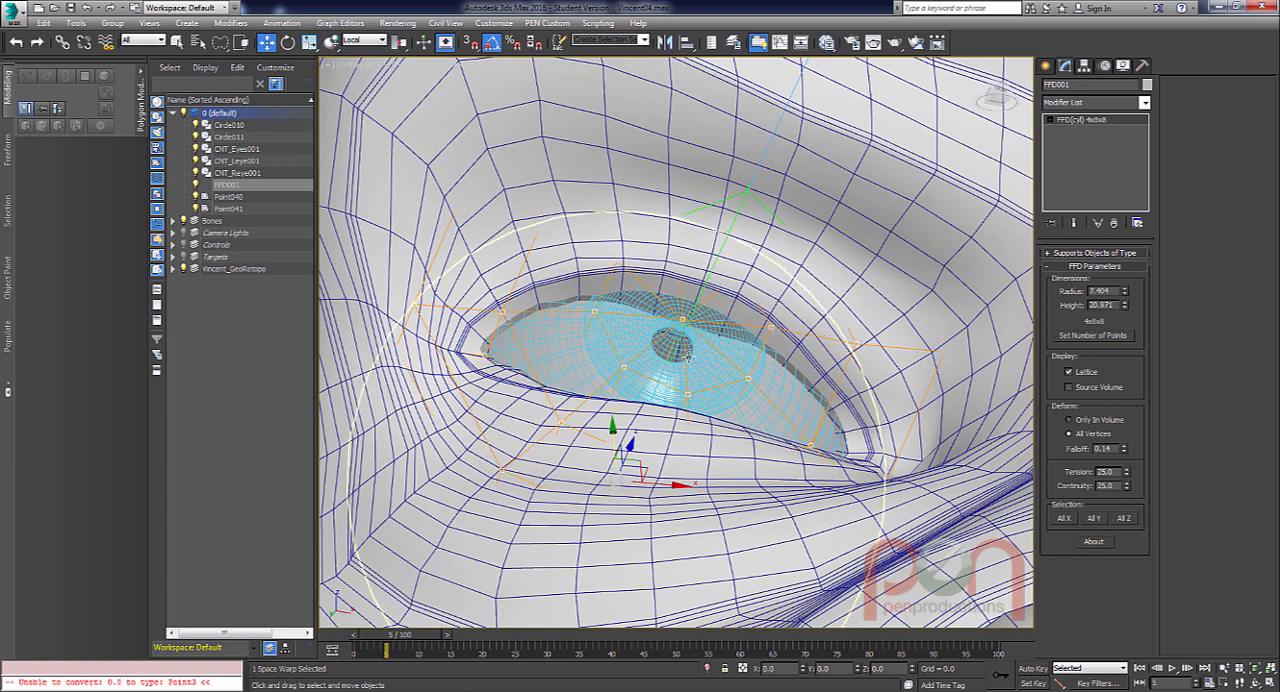
# Check the eyelids up to frame 18 and lower the FFD falloff to 0.1.
pyautogui.keyDown('alt'); pyautogui.moveTo(743, 404); pyautogui.dragTo(707, 437, button='middle'); pyautogui.keyUp('alt')
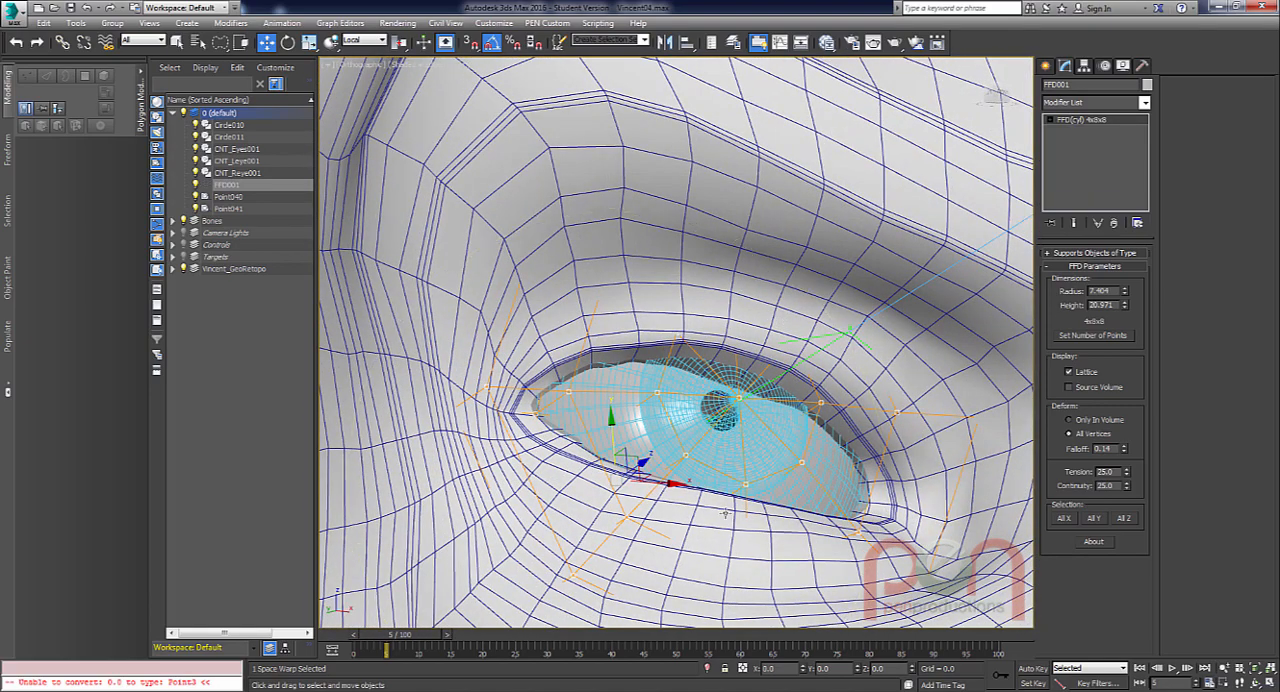
pyautogui.moveTo(392, 643); pyautogui.dragTo(480, 648)
pyautogui.keyDown('alt'); pyautogui.moveTo(588, 378); pyautogui.dragTo(532, 432, button='middle'); pyautogui.keyUp('alt')
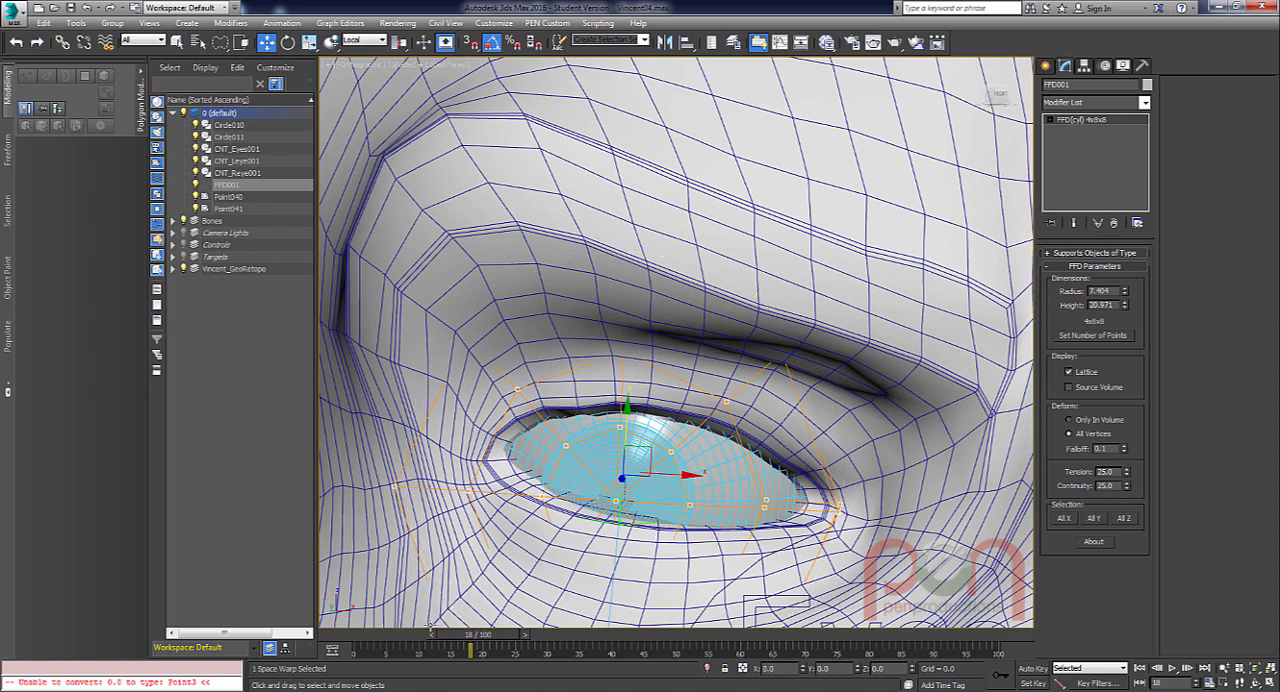
# Scrub the eye animation forward and back to frame 0, examining how the eyelids follow the eyeball.
pyautogui.moveTo(426, 637); pyautogui.dragTo(540, 636)
pyautogui.moveTo(432, 638); pyautogui.dragTo(318, 621)
pyautogui.moveTo(768, 371)
pyautogui.keyDown('alt'); pyautogui.mouseDown(button='middle')
pyautogui.moveTo(798, 424)
pyautogui.moveTo(705, 460)
pyautogui.moveTo(758, 414)
pyautogui.mouseUp(button='middle'); pyautogui.keyUp('alt')
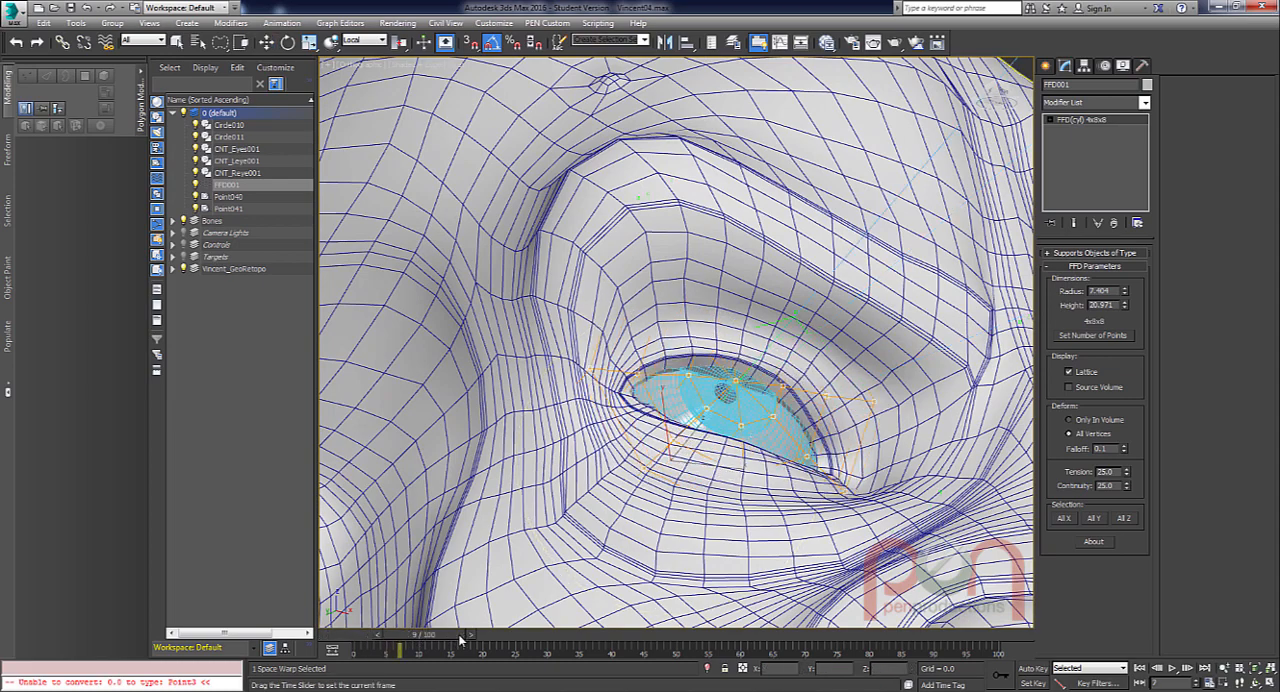
pyautogui.moveTo(461, 638); pyautogui.dragTo(405, 637)
pyautogui.press('w')
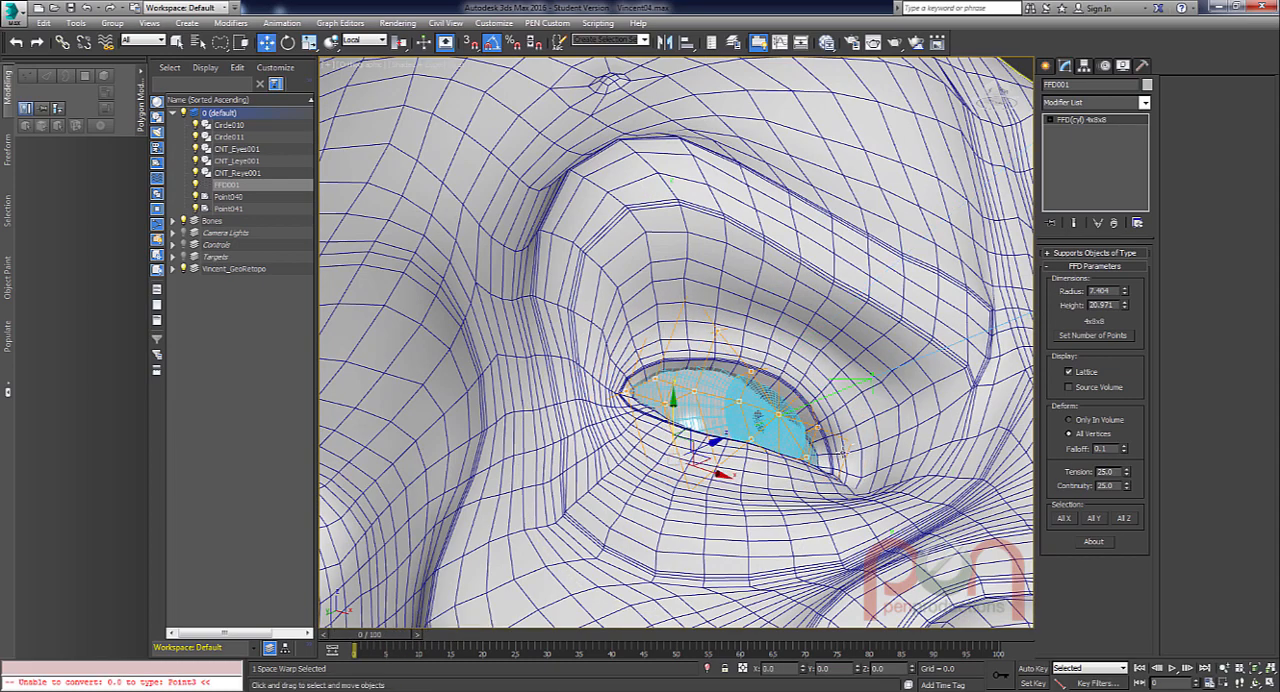
pyautogui.keyDown('alt'); pyautogui.moveTo(843, 454); pyautogui.dragTo(930, 395, button='middle'); pyautogui.keyUp('alt')
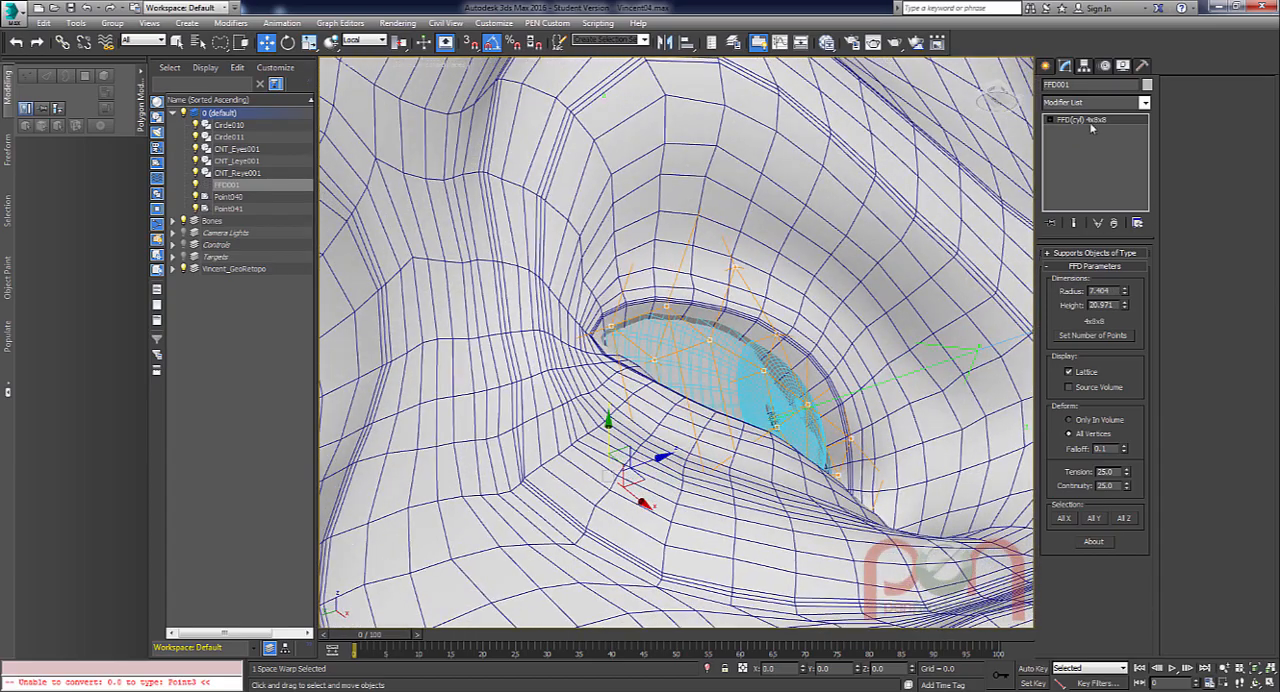